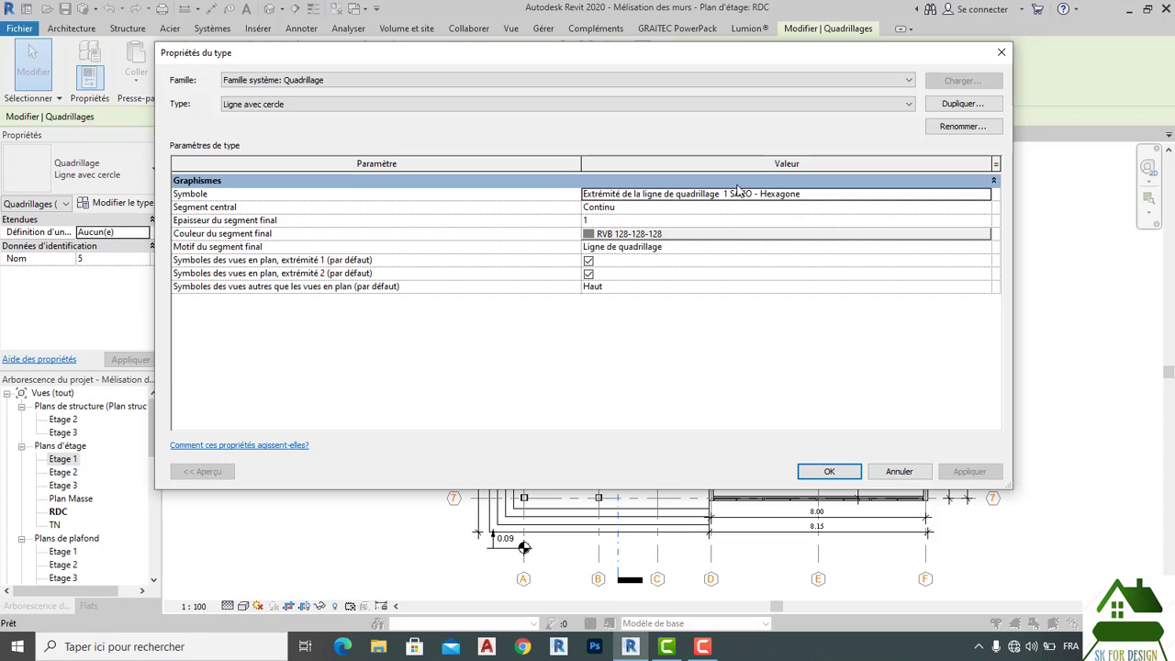
Step: Set the end segment pattern of the grid type "Ligne avec cercle" to Point and check it on the RDC plan
left_click(986, 247)
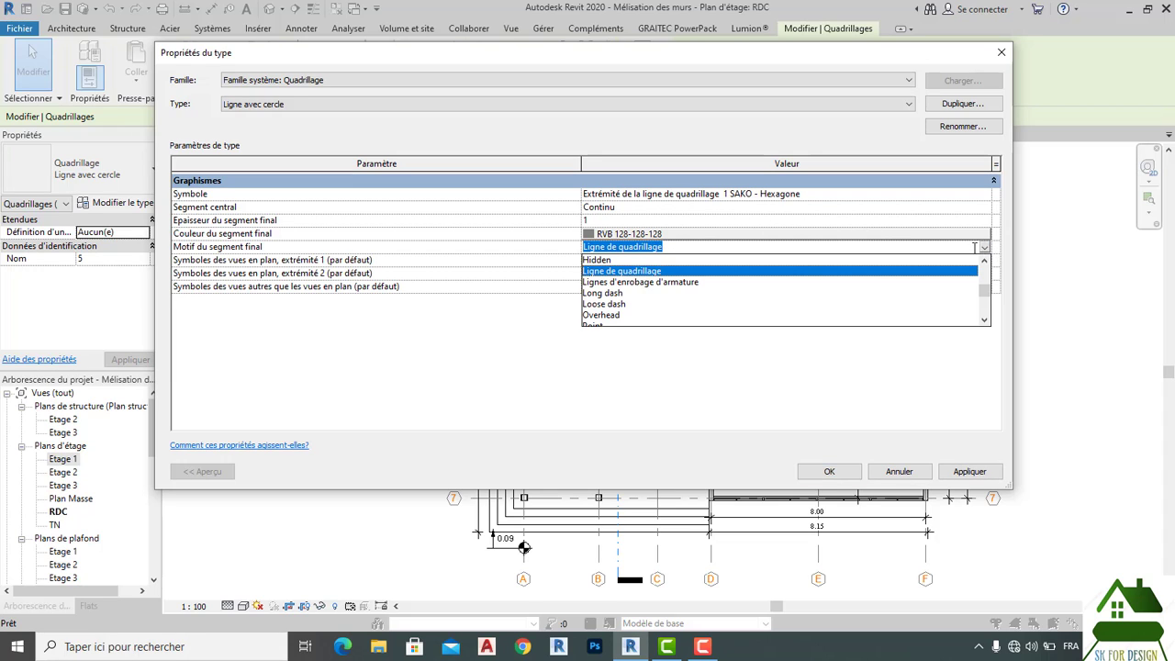
scroll(744, 285, "down", 1)
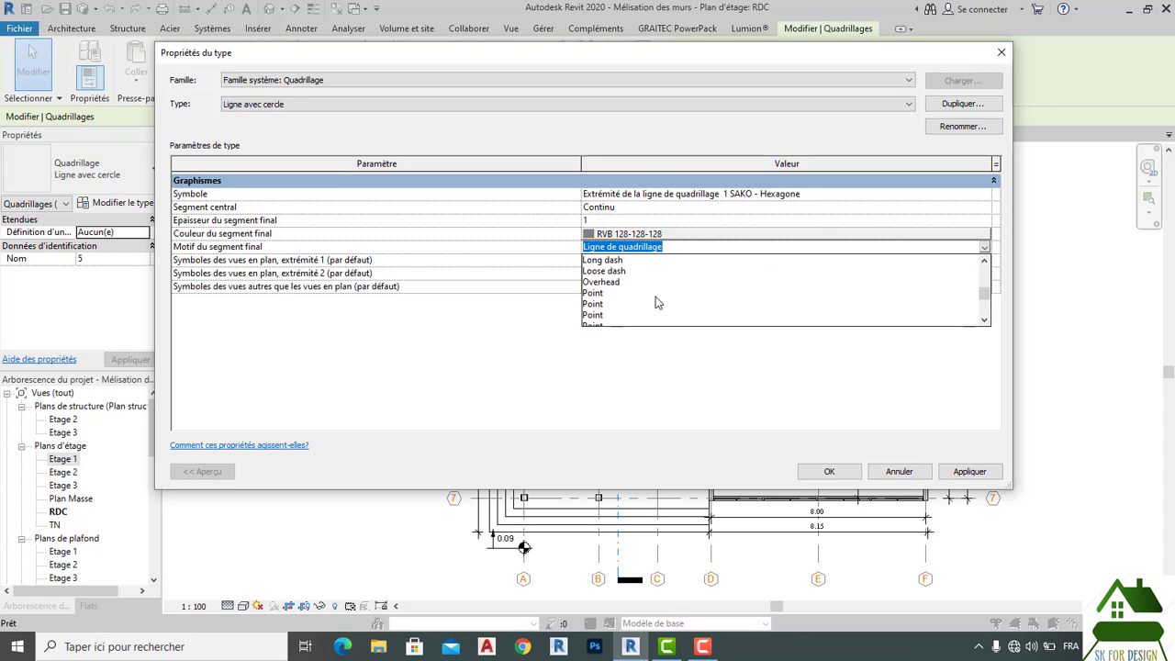
left_click(595, 303)
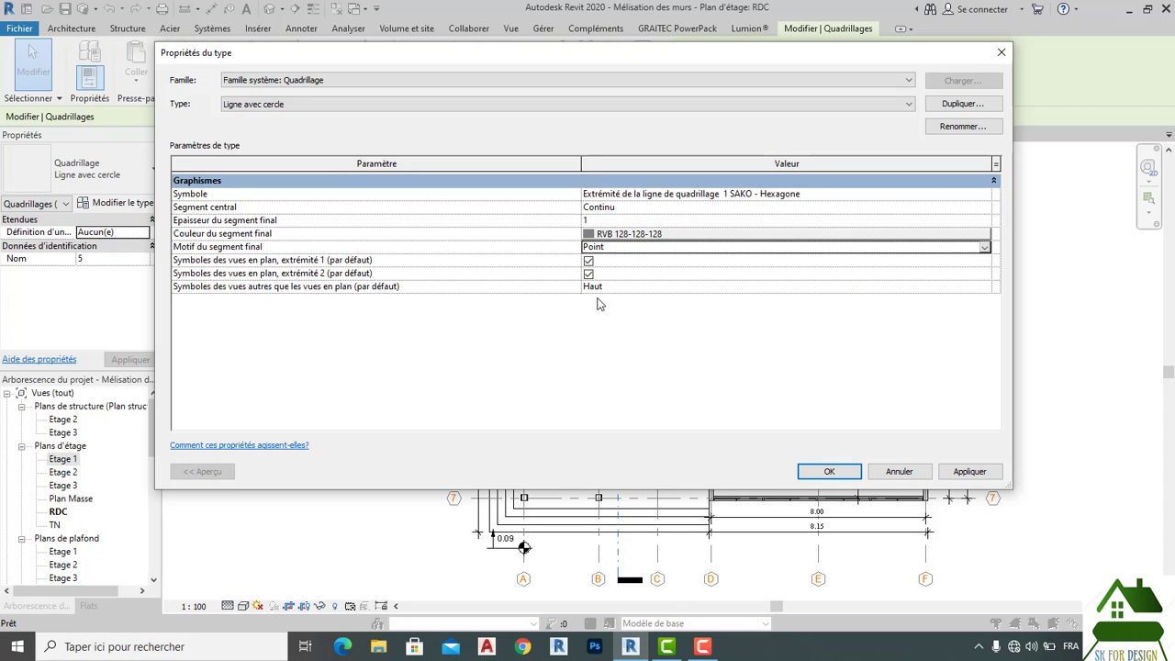
left_click(821, 472)
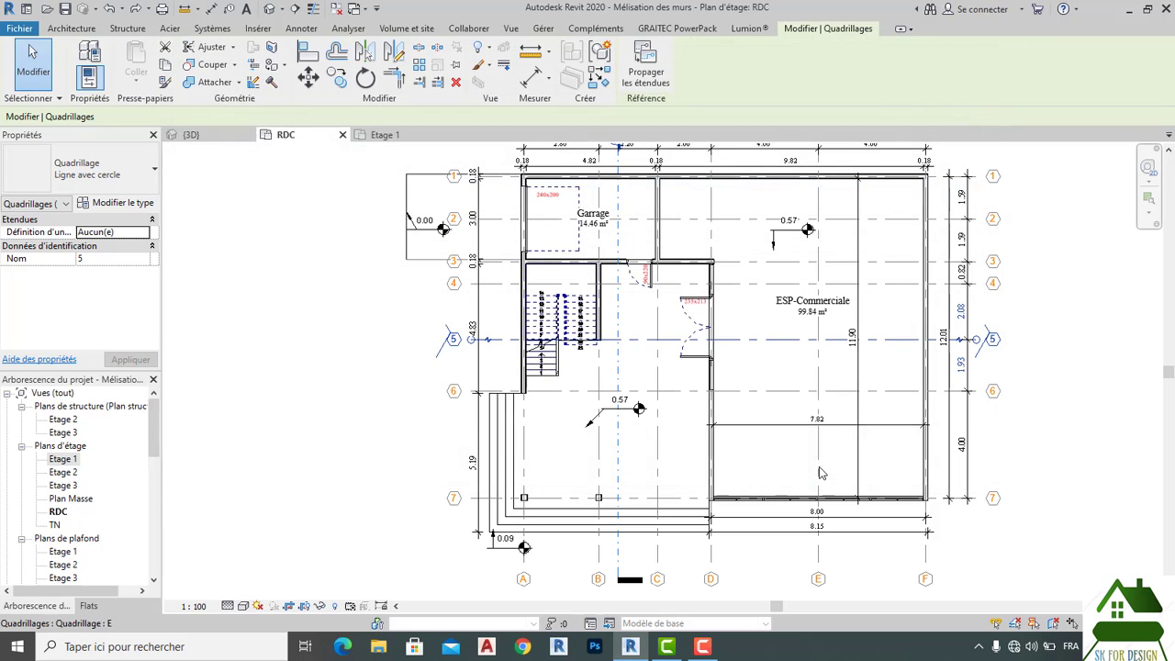
left_click(395, 367)
scroll(784, 320, "up", 3)
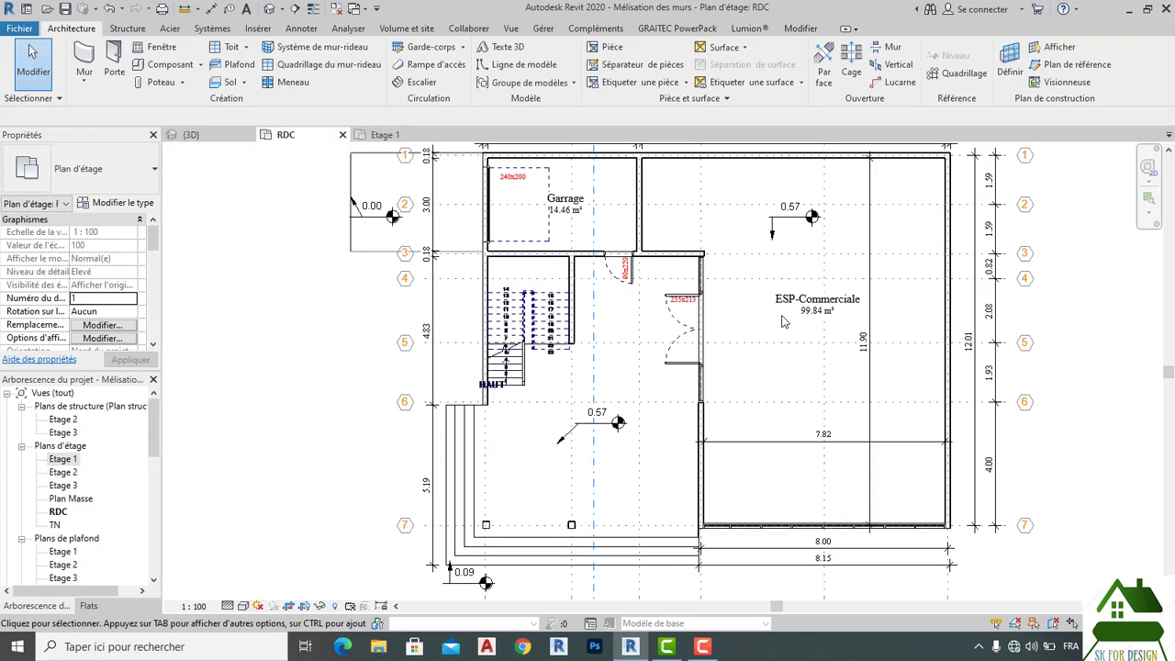
scroll(784, 323, "down", 5)
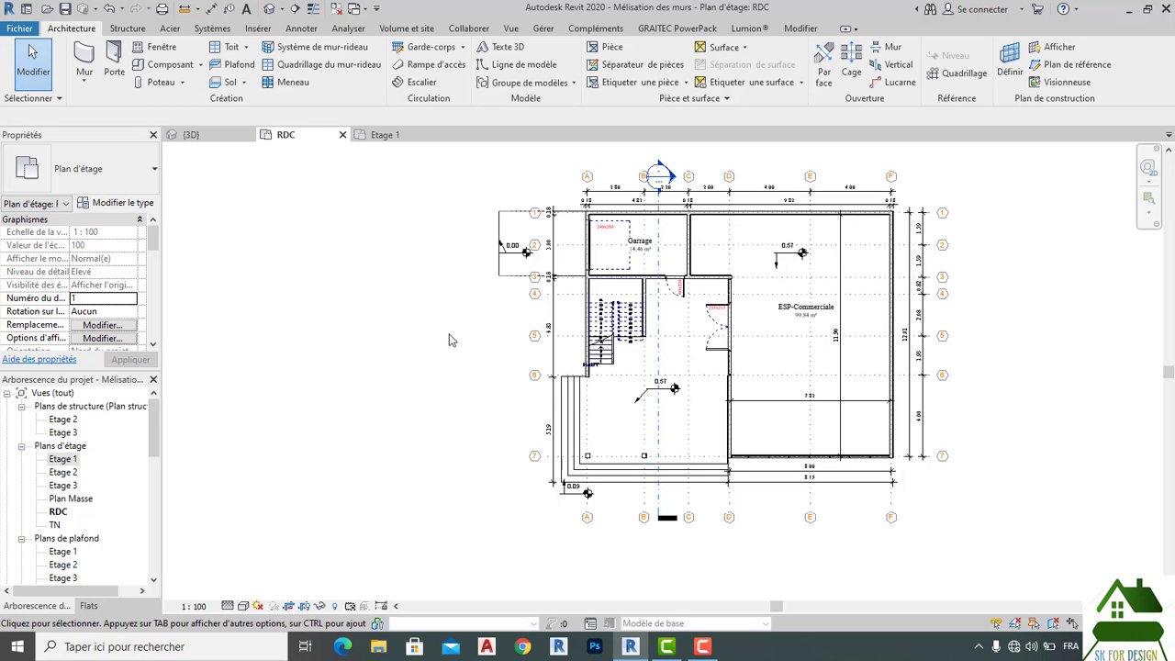
Step: Open the Etage 1 floor plan and examine how the grid lines are displayed across the rooms
left_click(401, 135)
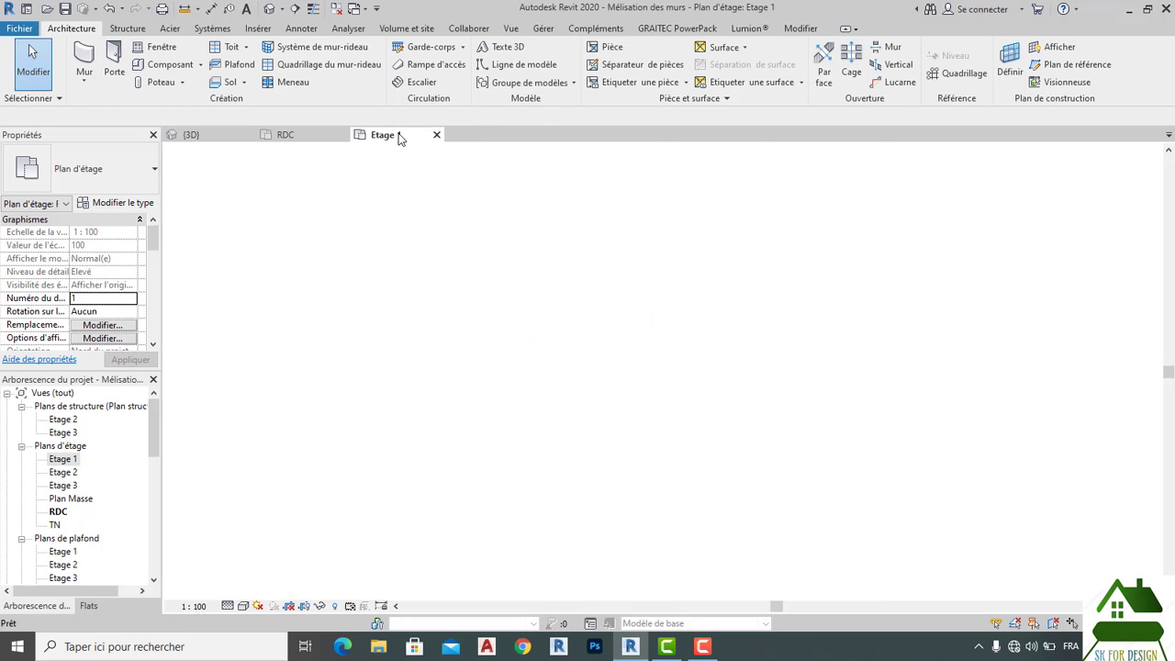
scroll(970, 341, "up", 3)
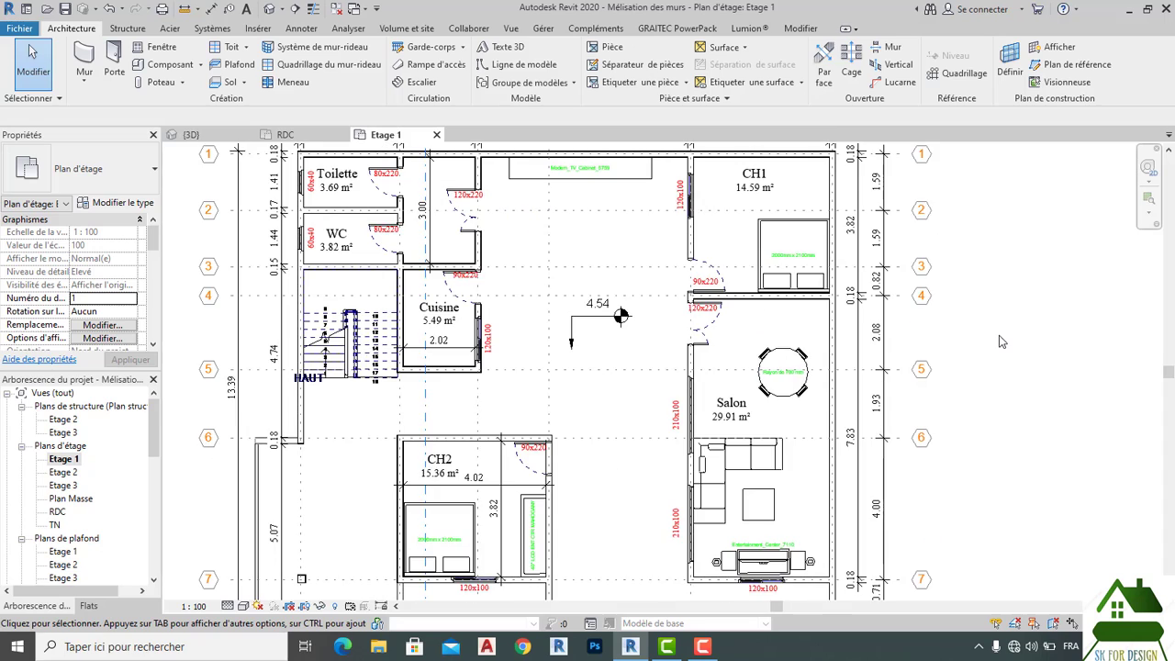
scroll(924, 336, "down", 4)
scroll(700, 295, "up", 3)
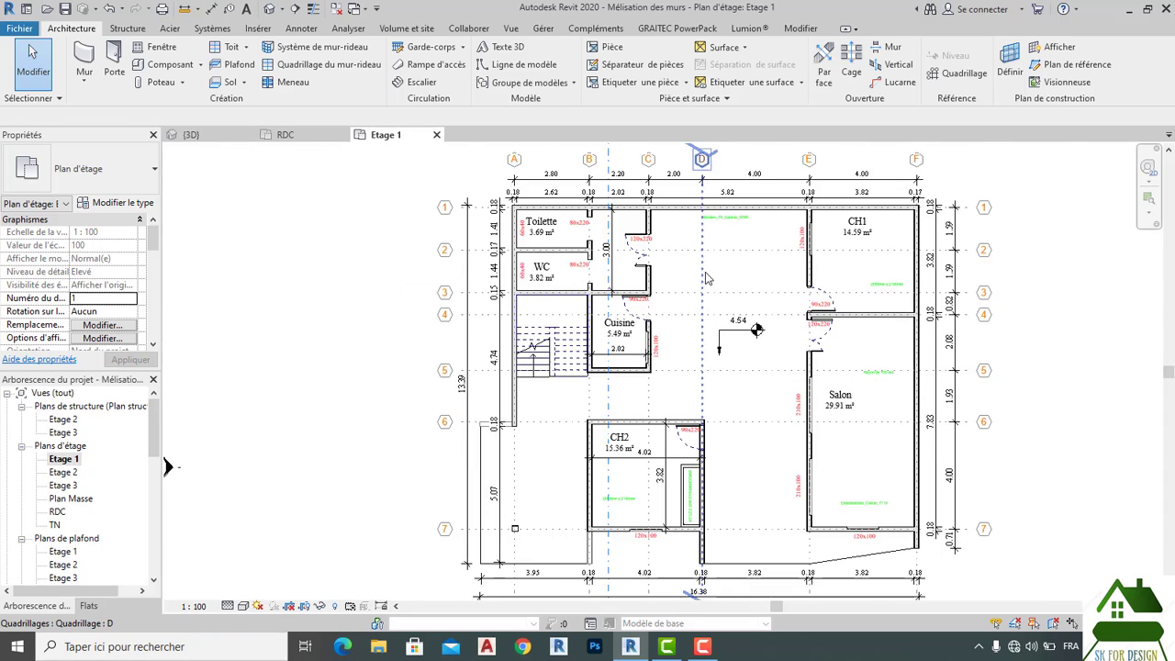
scroll(642, 356, "down", 5)
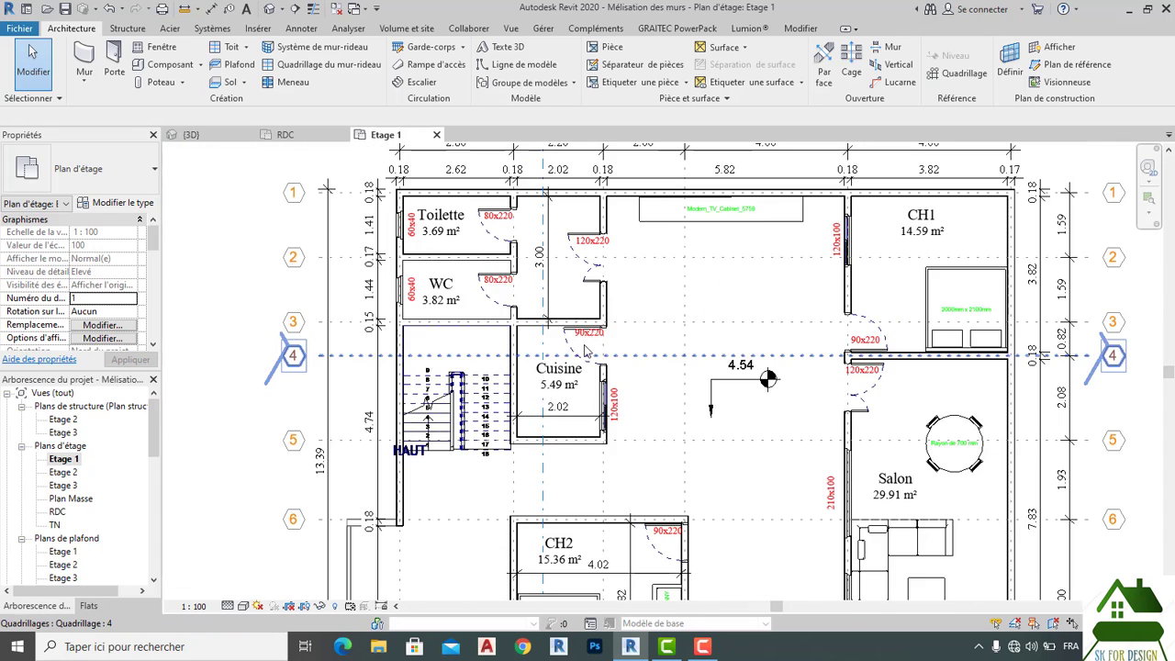
middle_click_drag(892, 400, 911, 369)
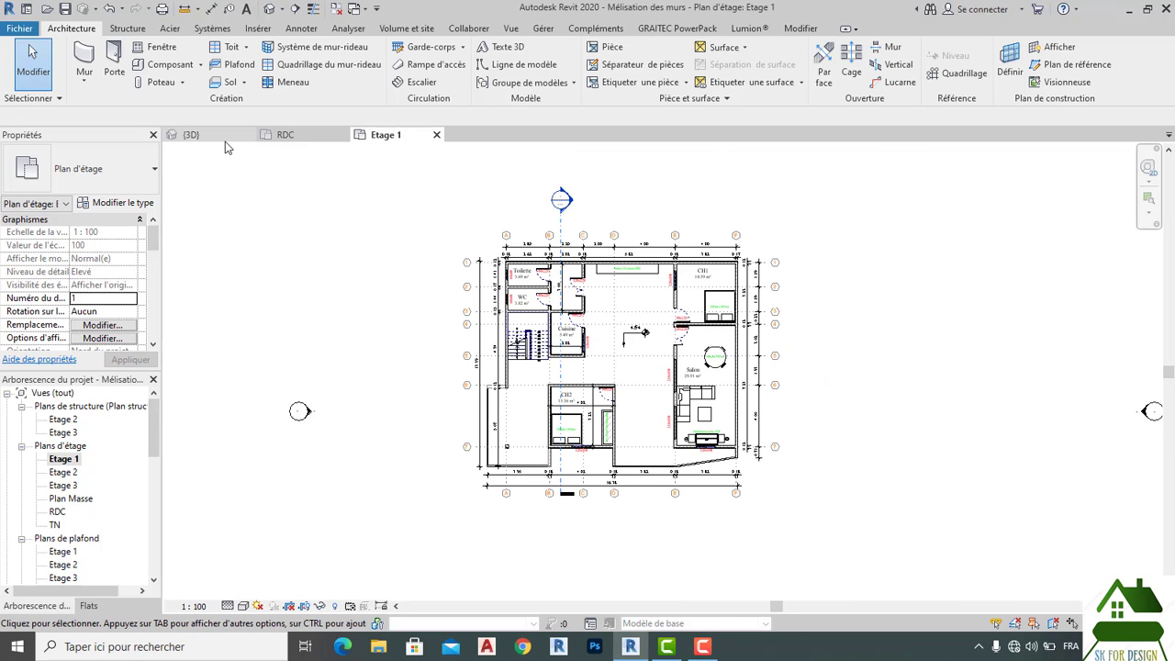
Step: Open the 3D view and examine the building's street façades, balconies and windows
left_click(225, 140)
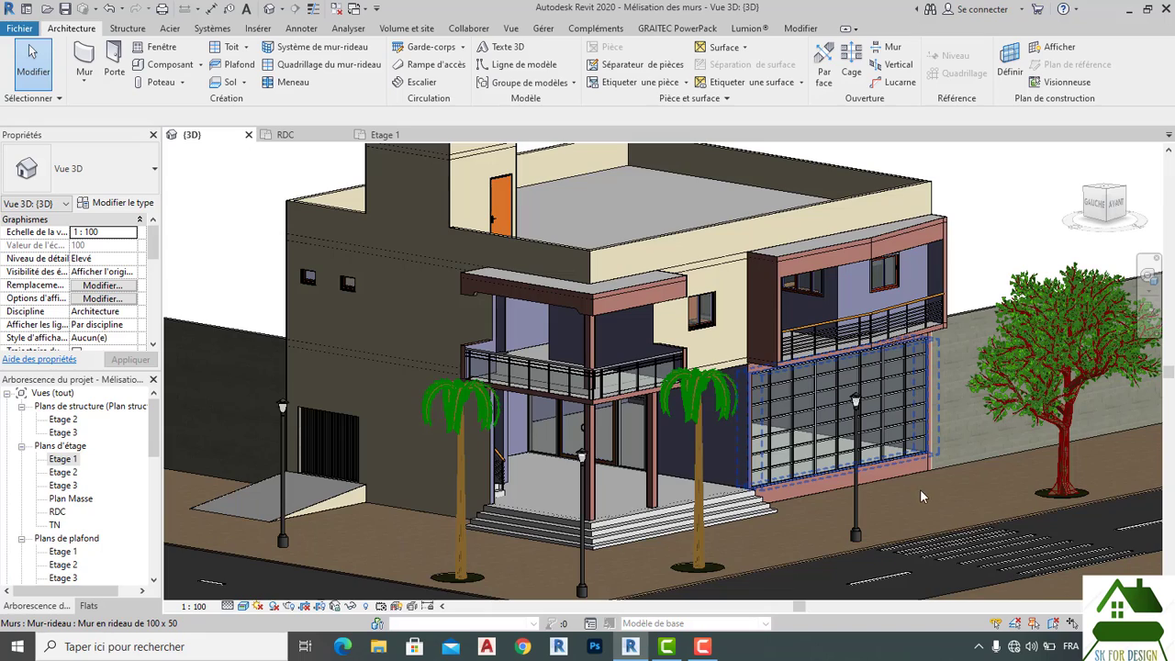
scroll(914, 477, "down", 3)
scroll(881, 455, "up", 3)
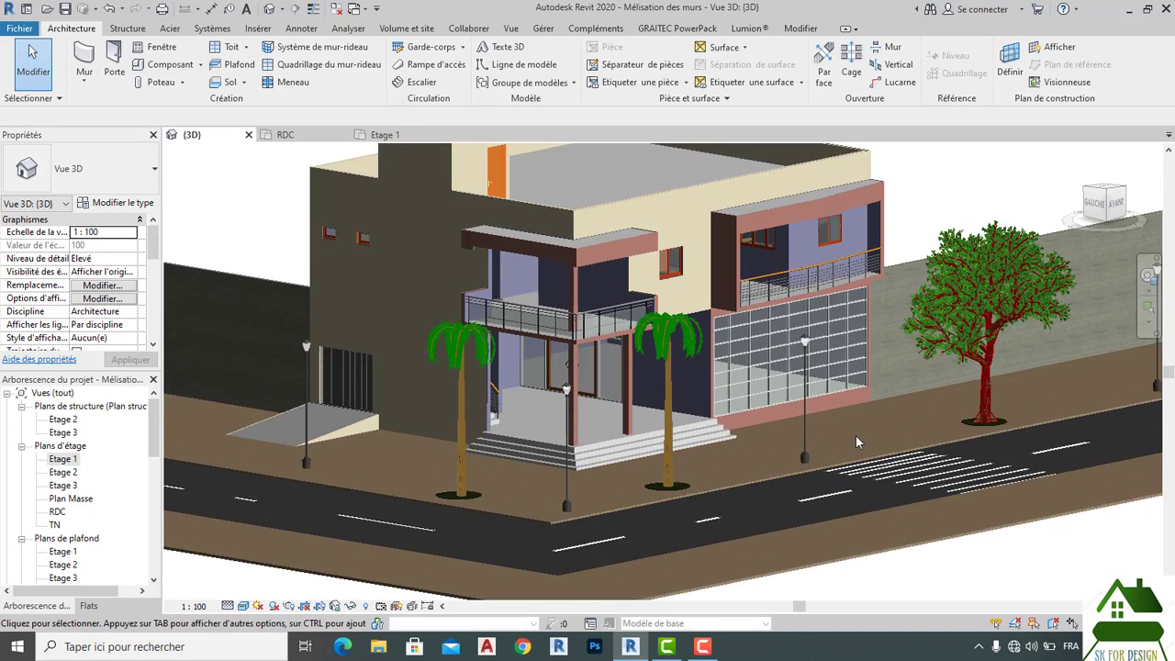
scroll(856, 435, "up", 2)
scroll(858, 429, "down", 1)
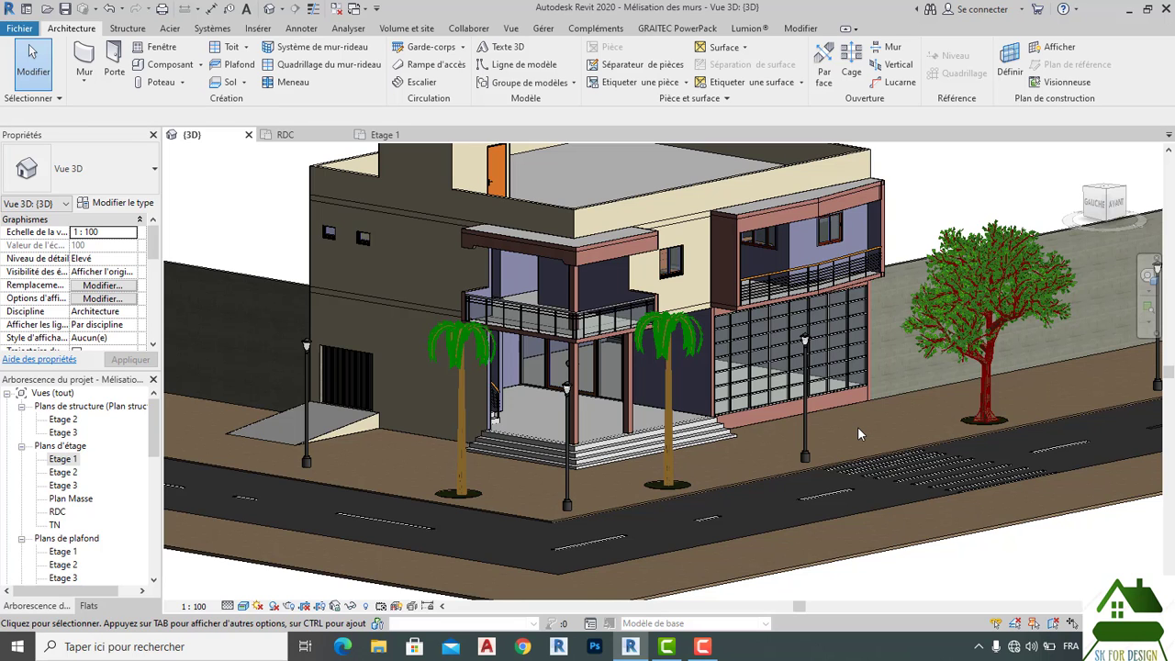
middle_click_drag(858, 428, 864, 455)
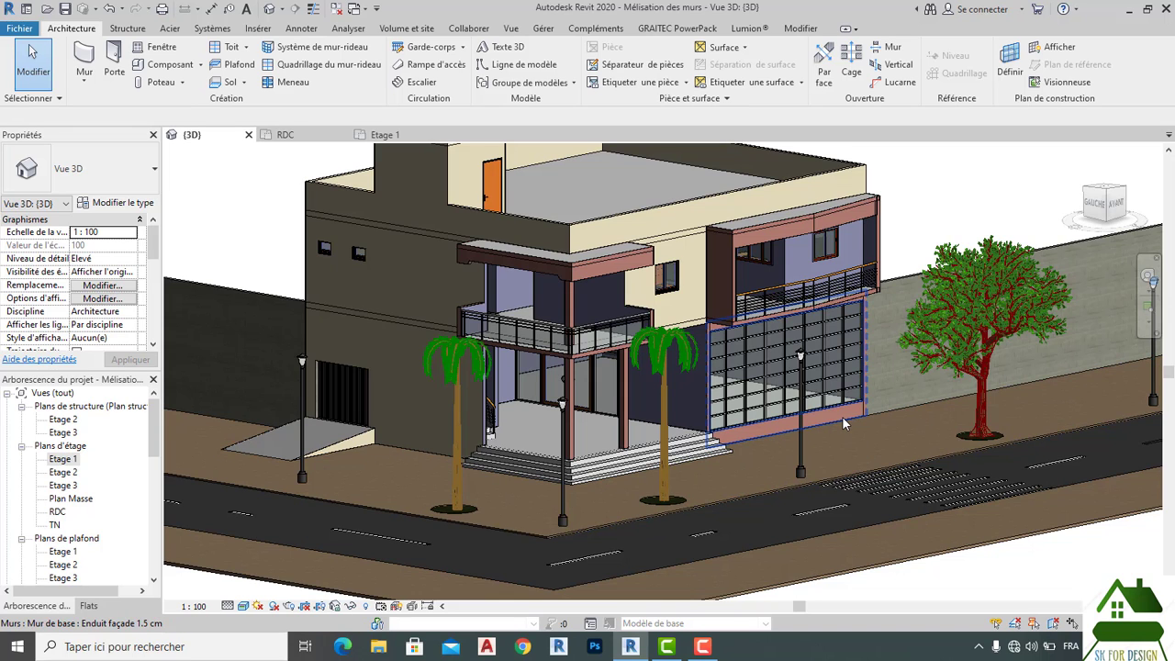
scroll(950, 555, "down", 1)
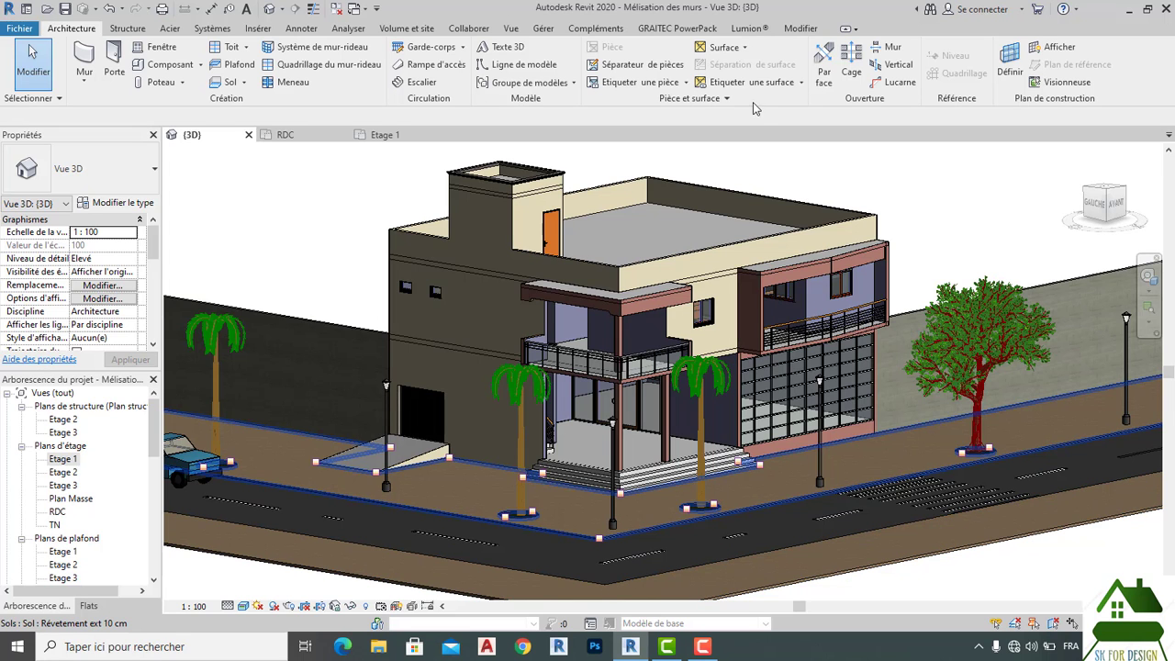
scroll(718, 317, "up", 1)
scroll(718, 317, "up", 2)
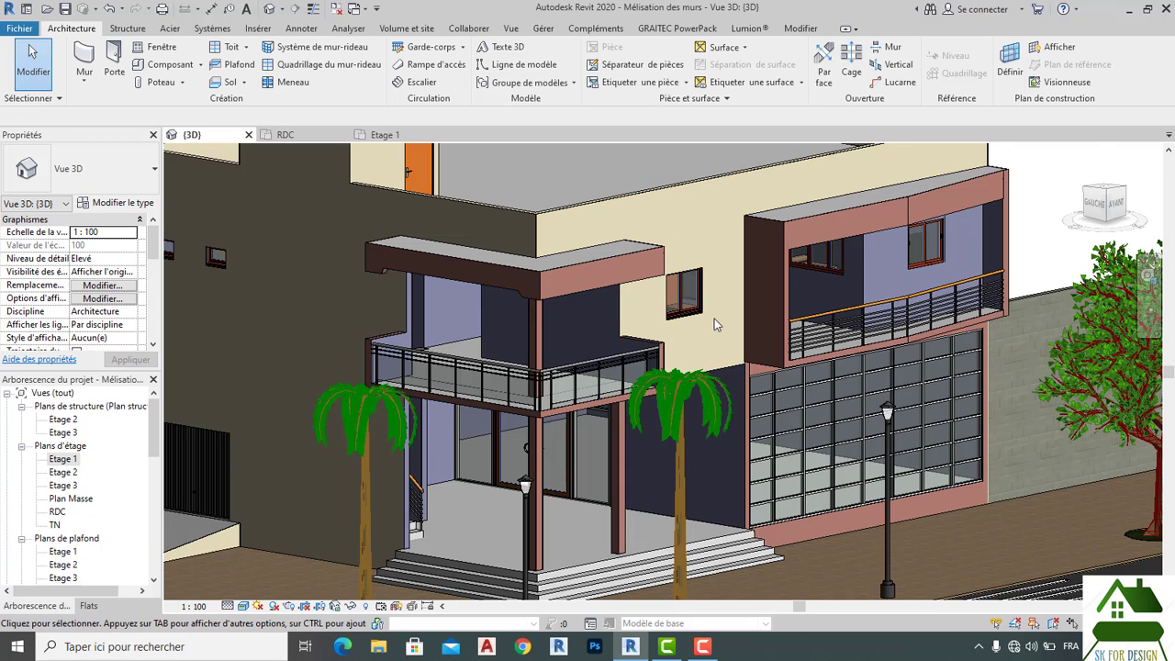
scroll(715, 321, "up", 2)
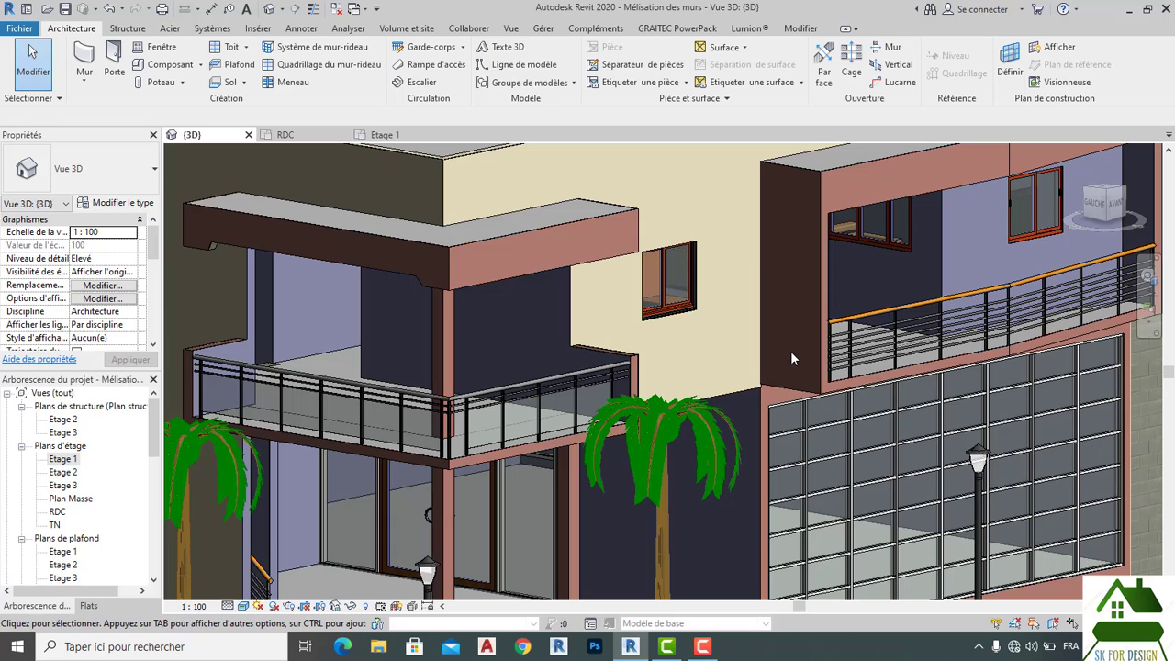
Step: Open the type properties of the upper-floor window between the two balconies and start loading another family
left_click(683, 312)
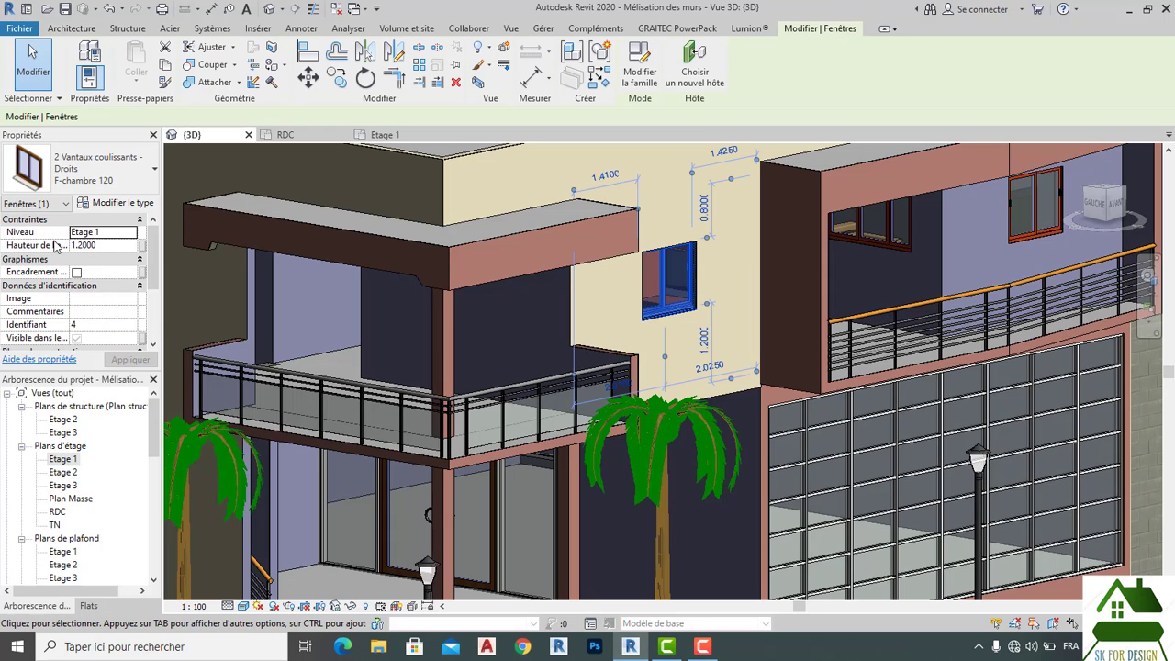
left_click(87, 56)
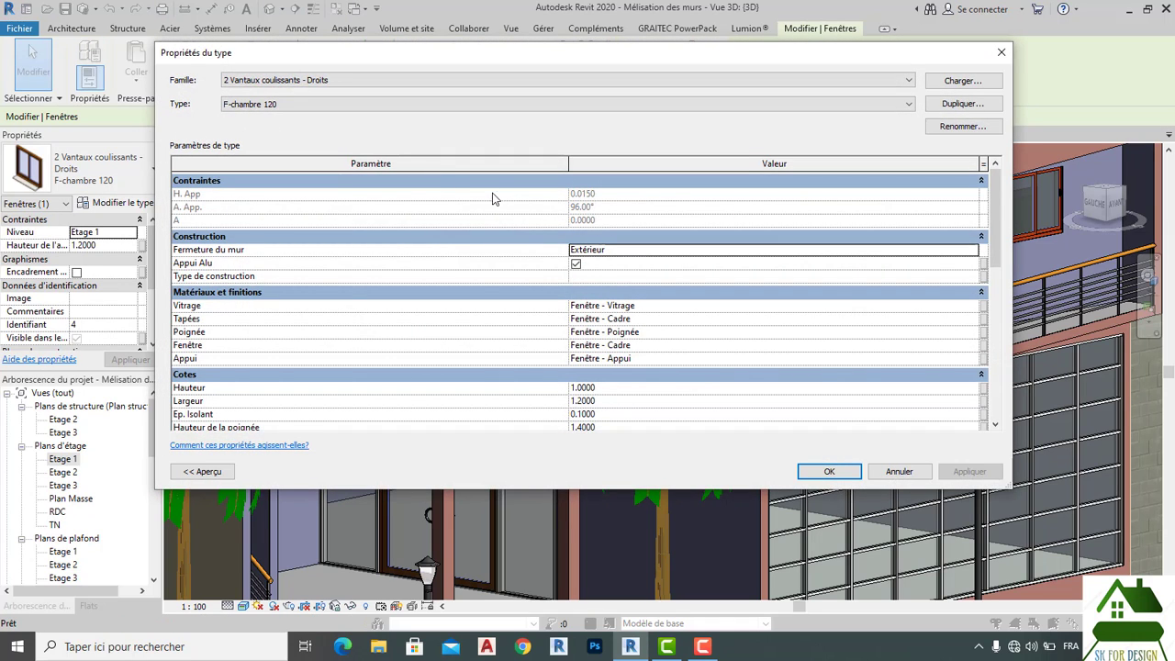
left_click(968, 81)
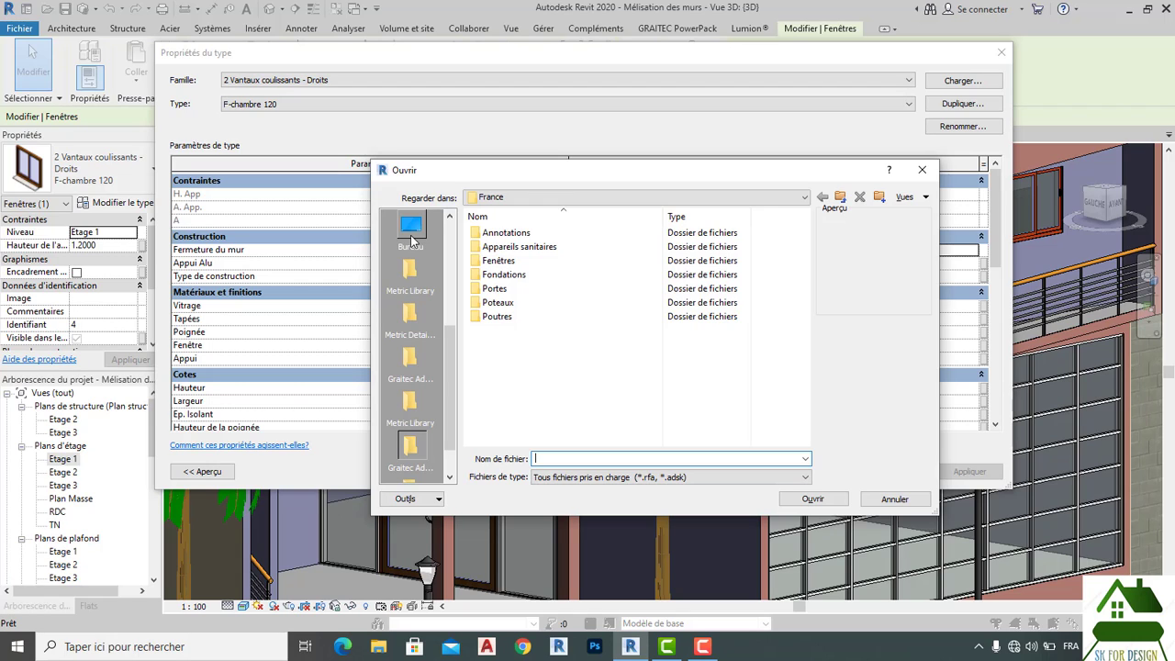
Step: Browse to the France library folder under ProgramData, Autodesk, RVT 2019, Libraries
left_click(586, 197)
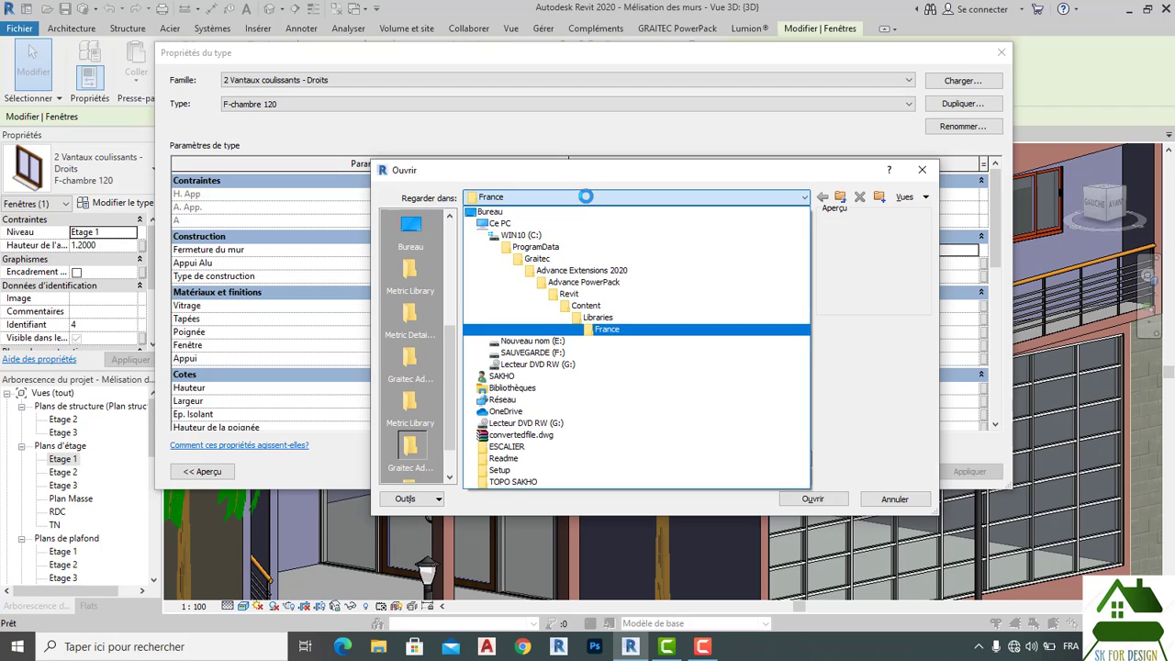
left_click(576, 247)
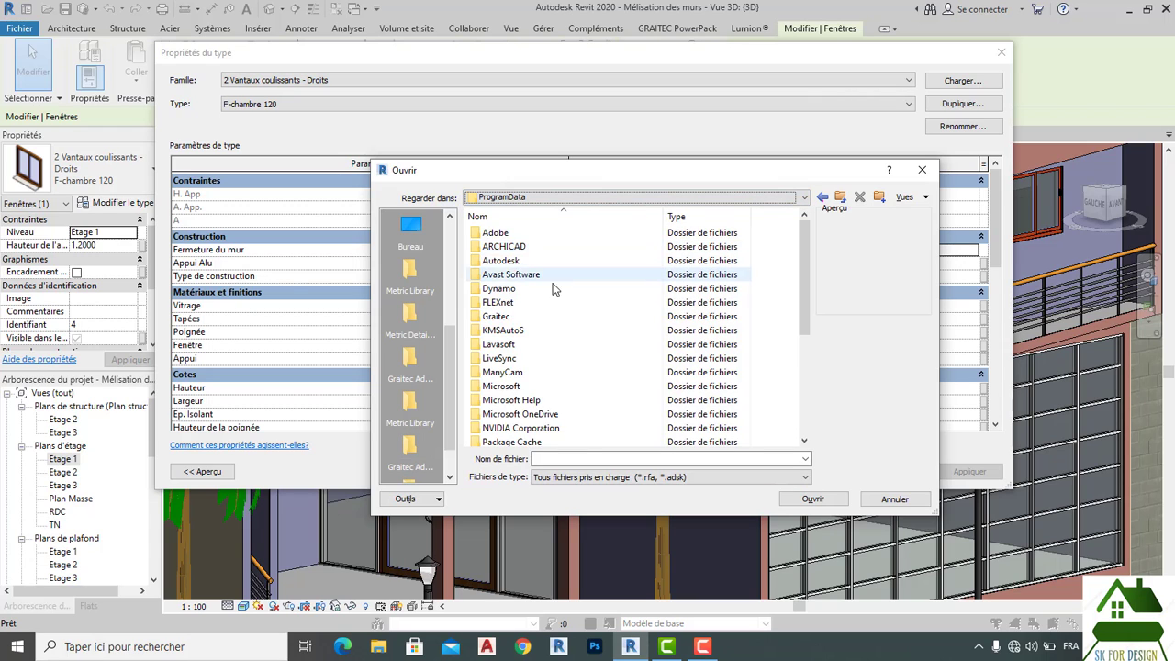
scroll(556, 312, "down", 3)
scroll(538, 375, "down", 2)
scroll(529, 385, "up", 5)
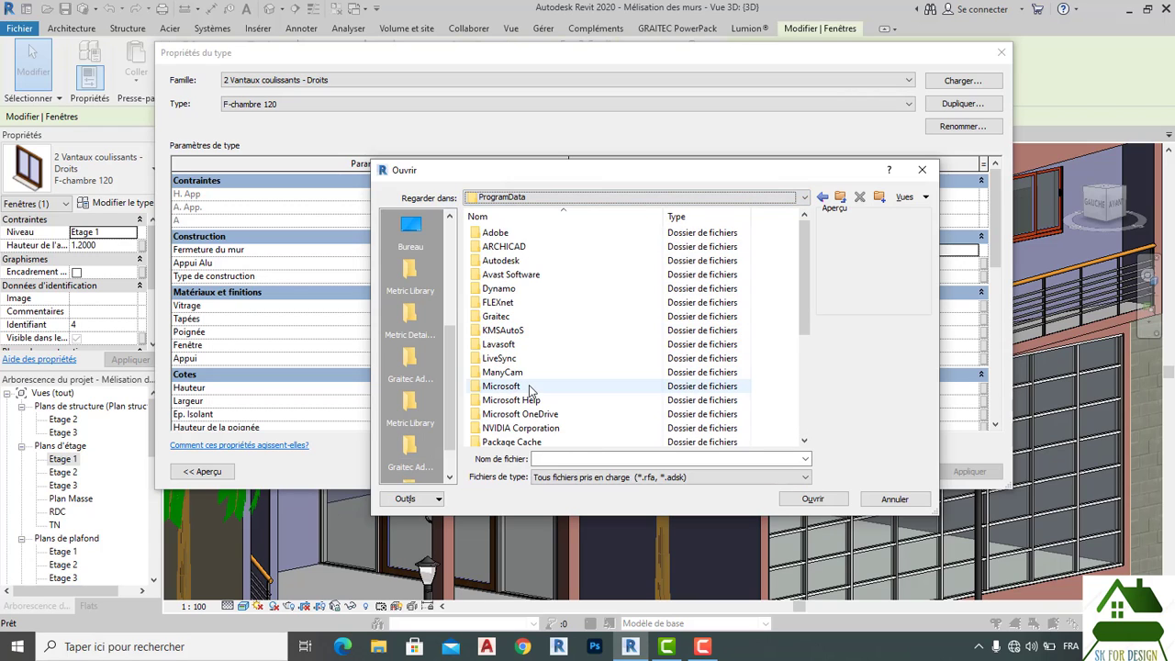
double_click(507, 262)
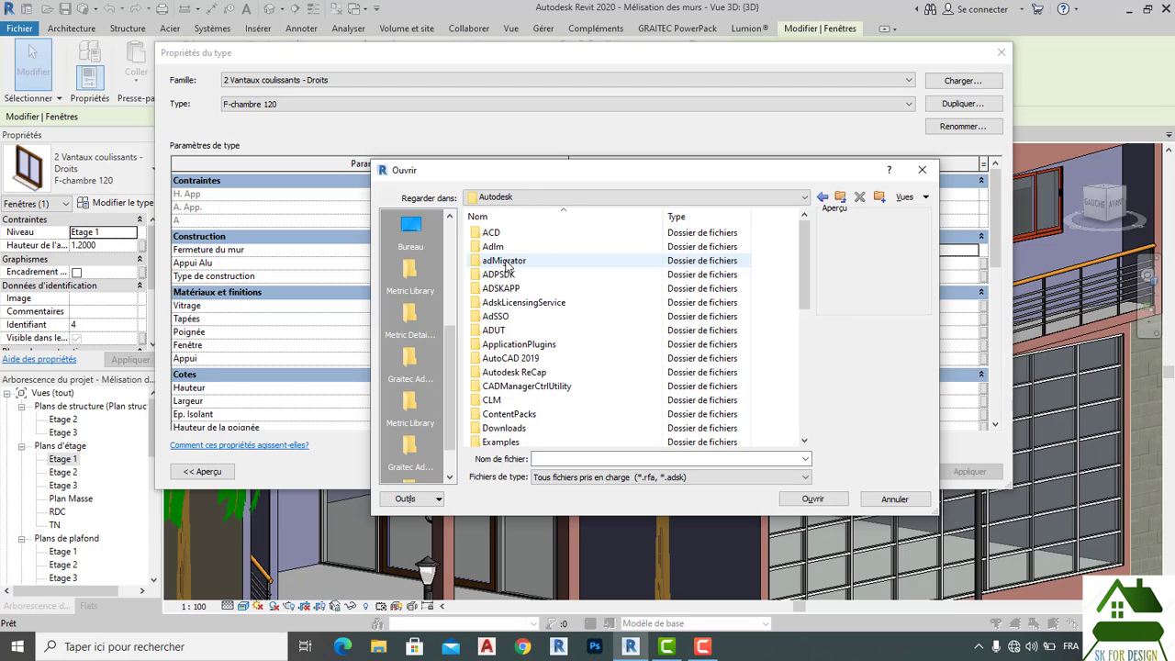
scroll(512, 273, "down", 5)
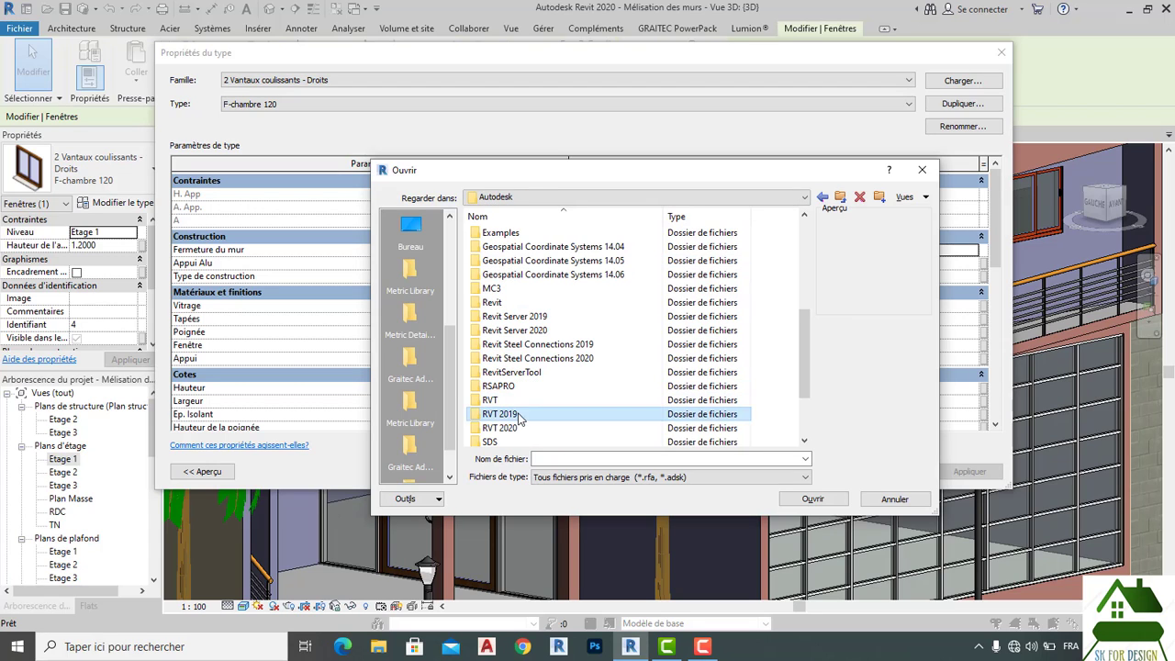
double_click(516, 415)
double_click(499, 275)
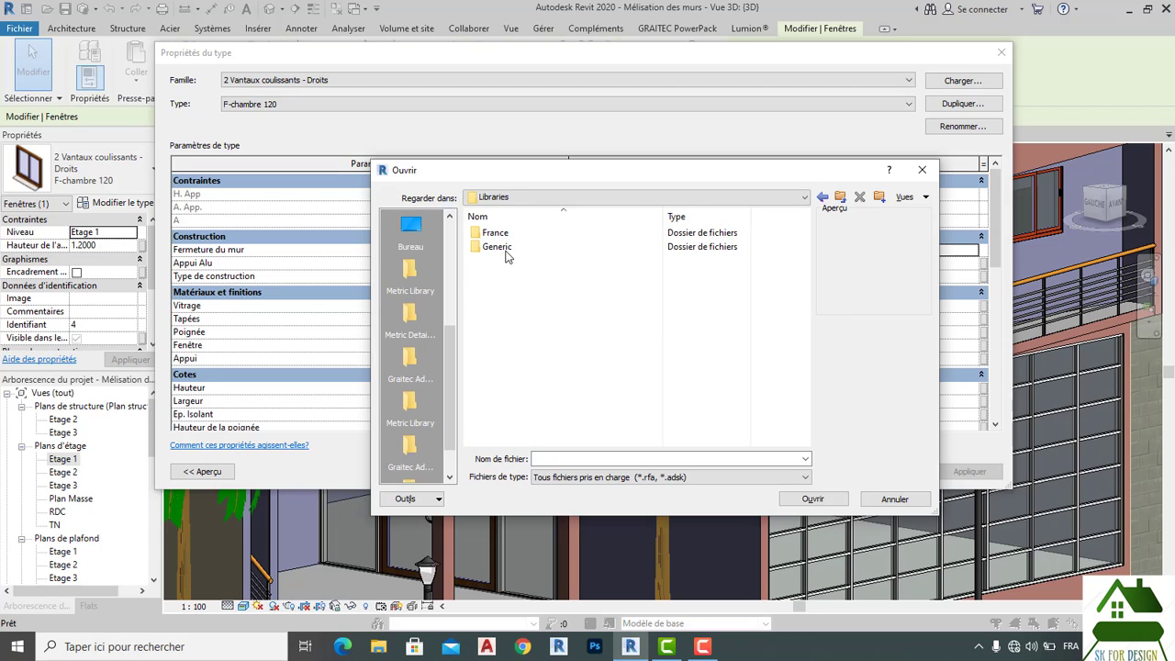
double_click(507, 237)
Step: Look through the France library's folders and family files, and open its Fenêtres folder
scroll(546, 277, "down", 9)
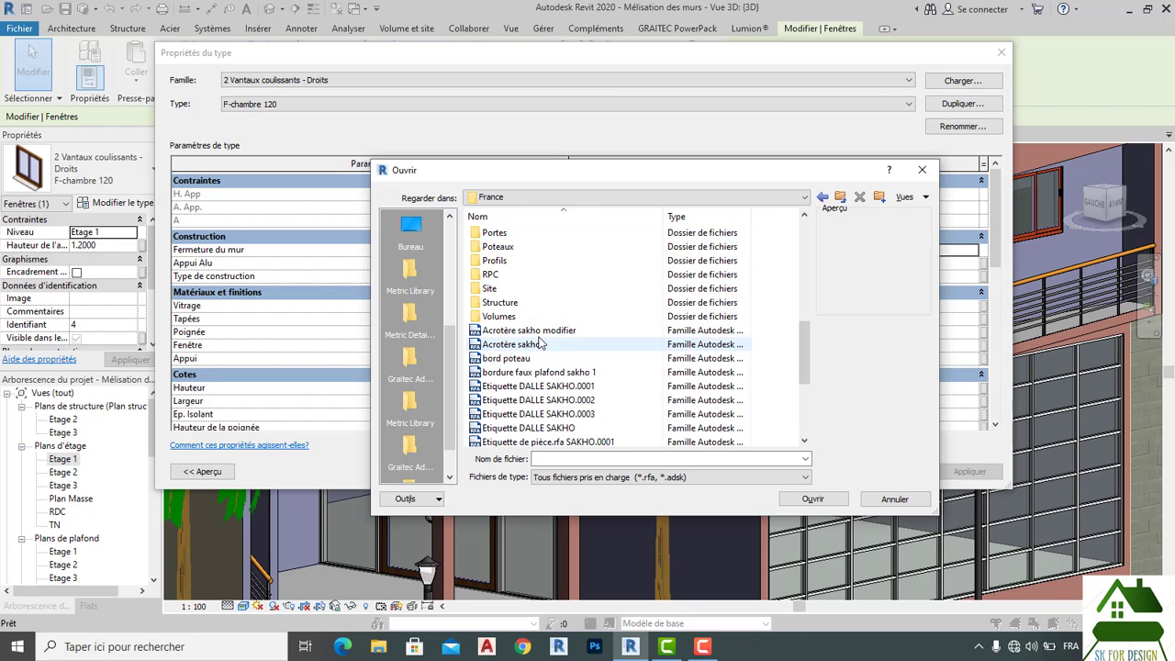
scroll(542, 343, "down", 1)
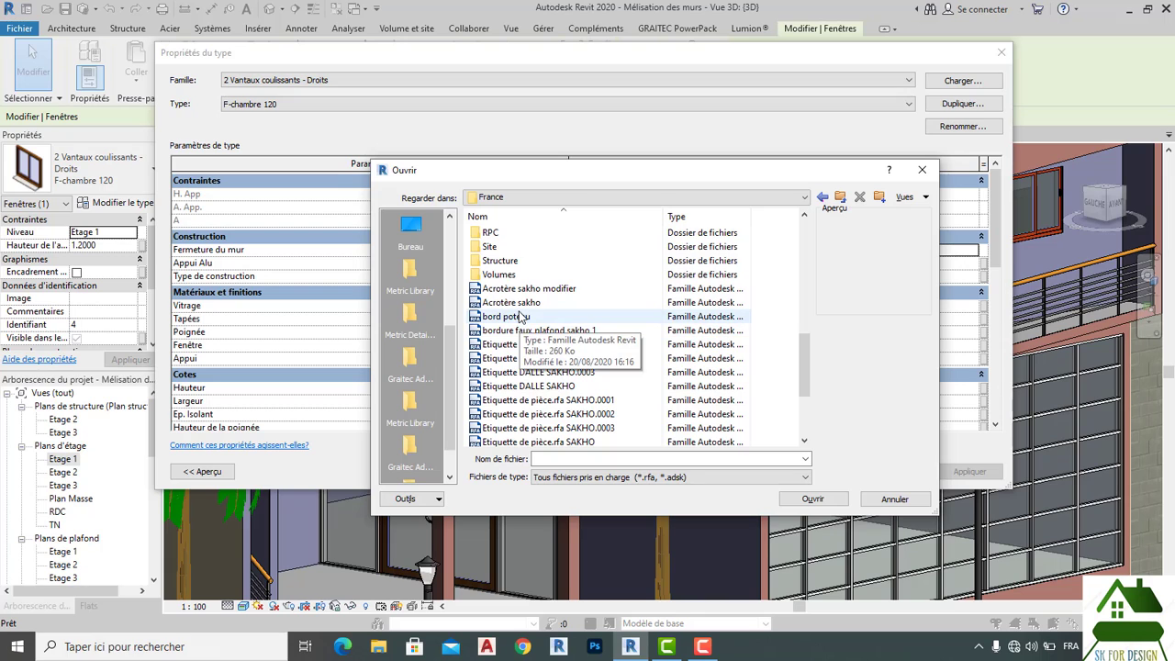
scroll(519, 315, "down", 1)
scroll(520, 315, "down", 2)
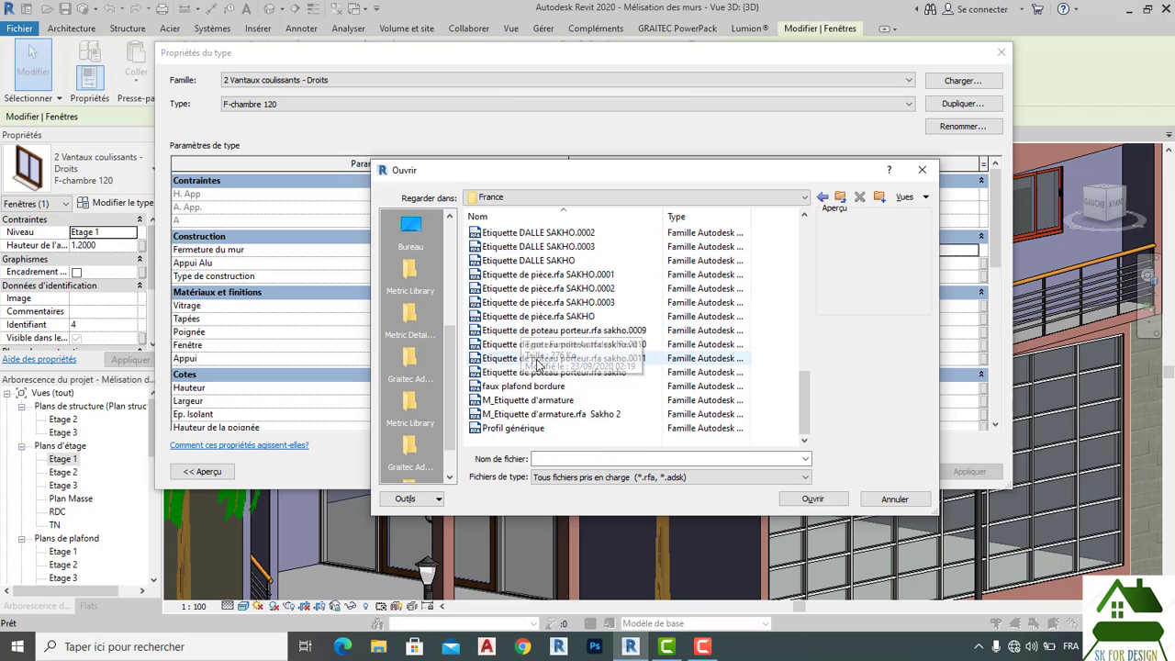
scroll(540, 363, "up", 4)
scroll(539, 363, "up", 6)
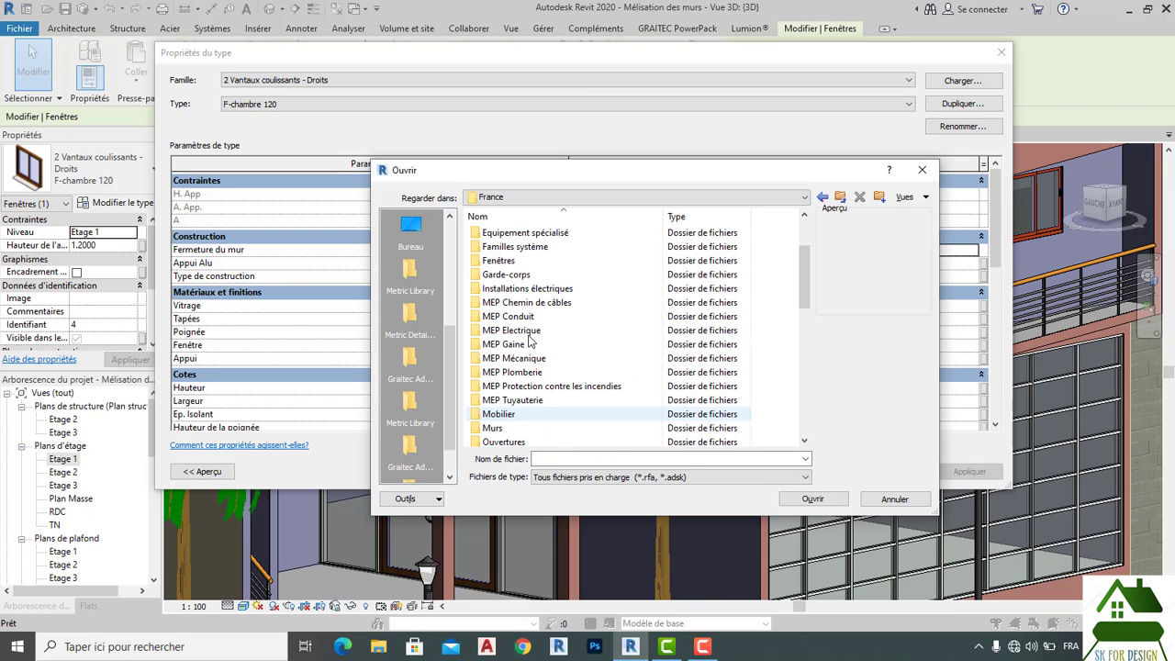
scroll(529, 337, "up", 2)
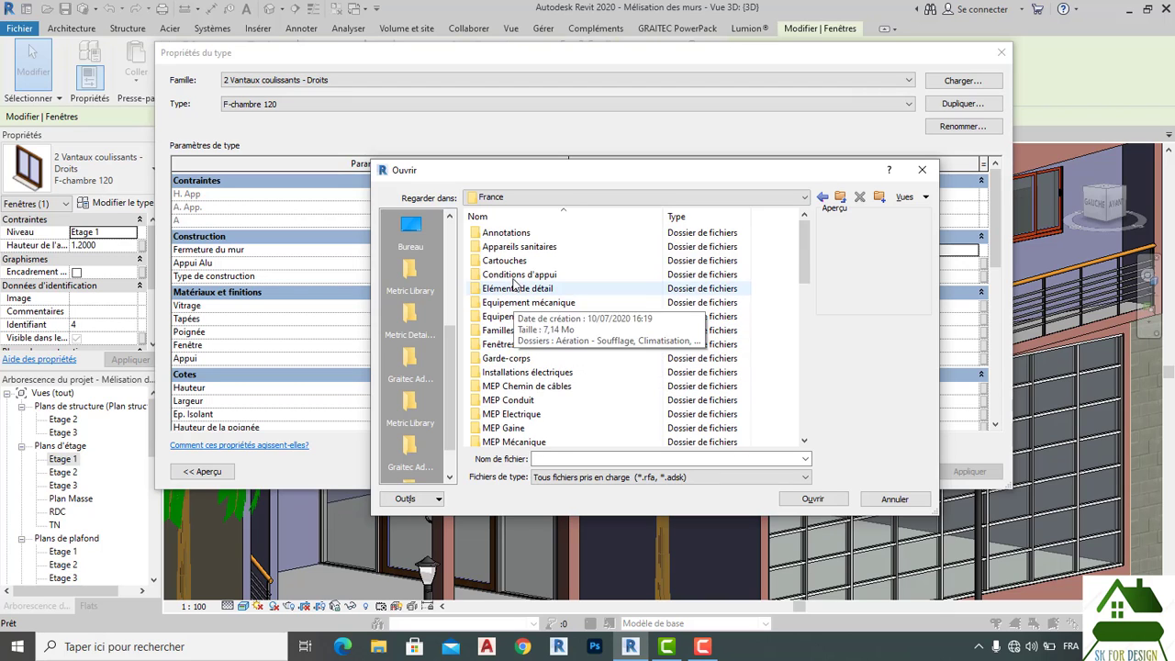
scroll(516, 307, "down", 1)
double_click(515, 304)
scroll(527, 330, "down", 1)
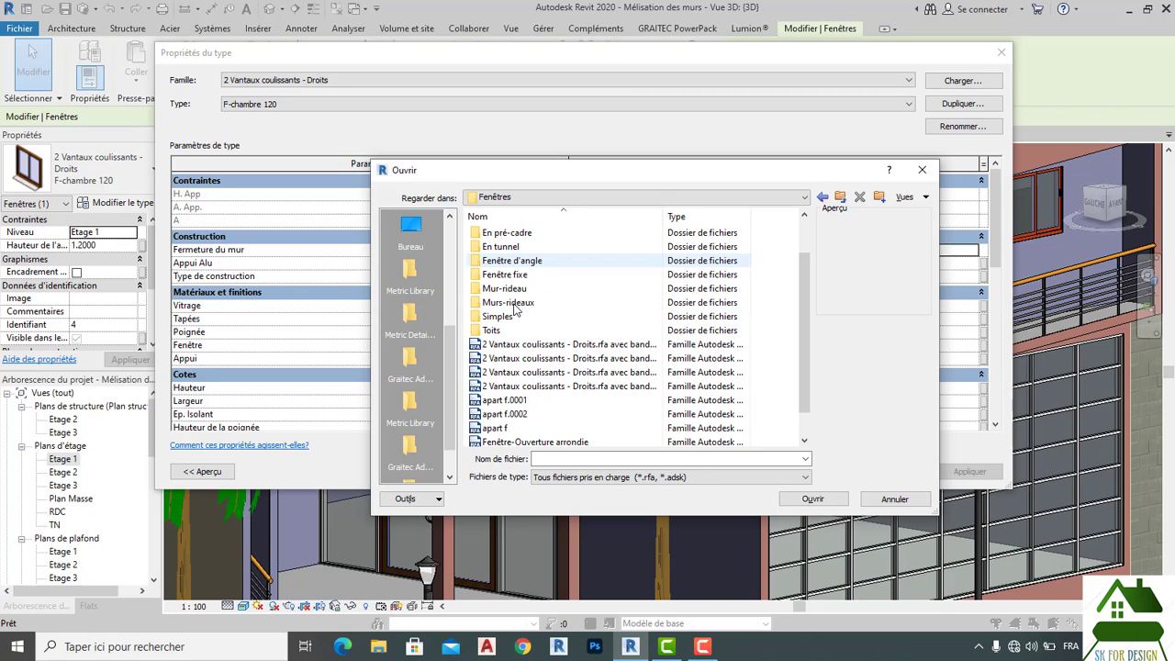
Step: Compare the previews of the two-leaf sliding window files and load "2 Vantaux coulissants - Droits.rfa avec bando sakho.0007.rfa"
left_click(547, 387)
left_click(538, 374)
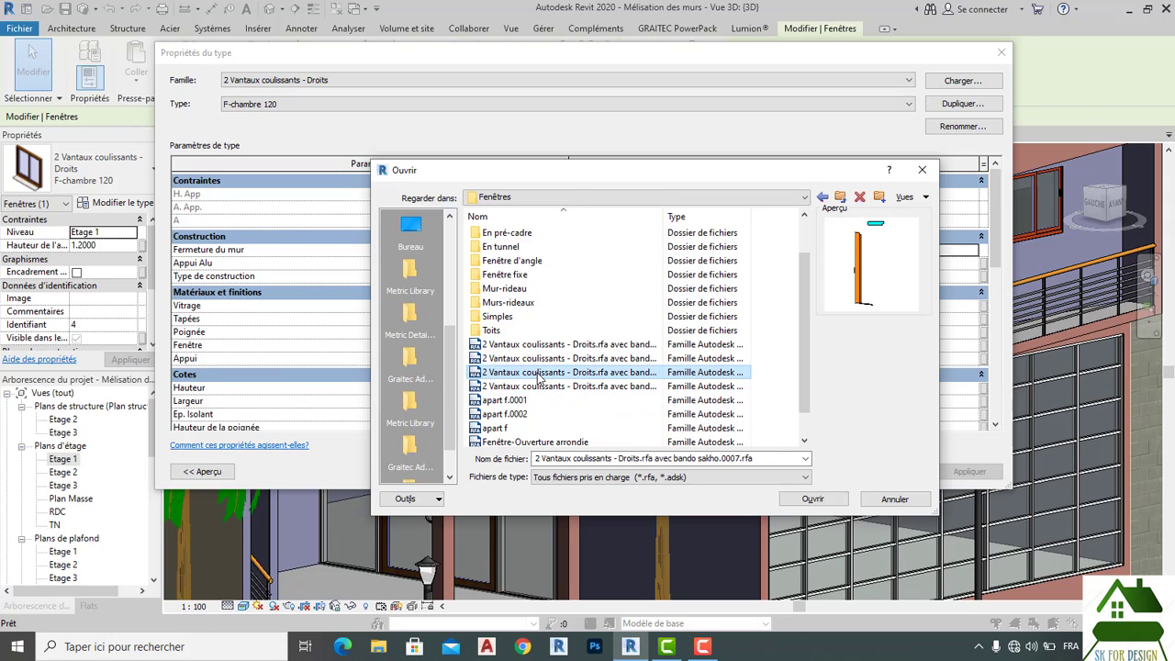
left_click(541, 387)
left_click(534, 374)
double_click(532, 372)
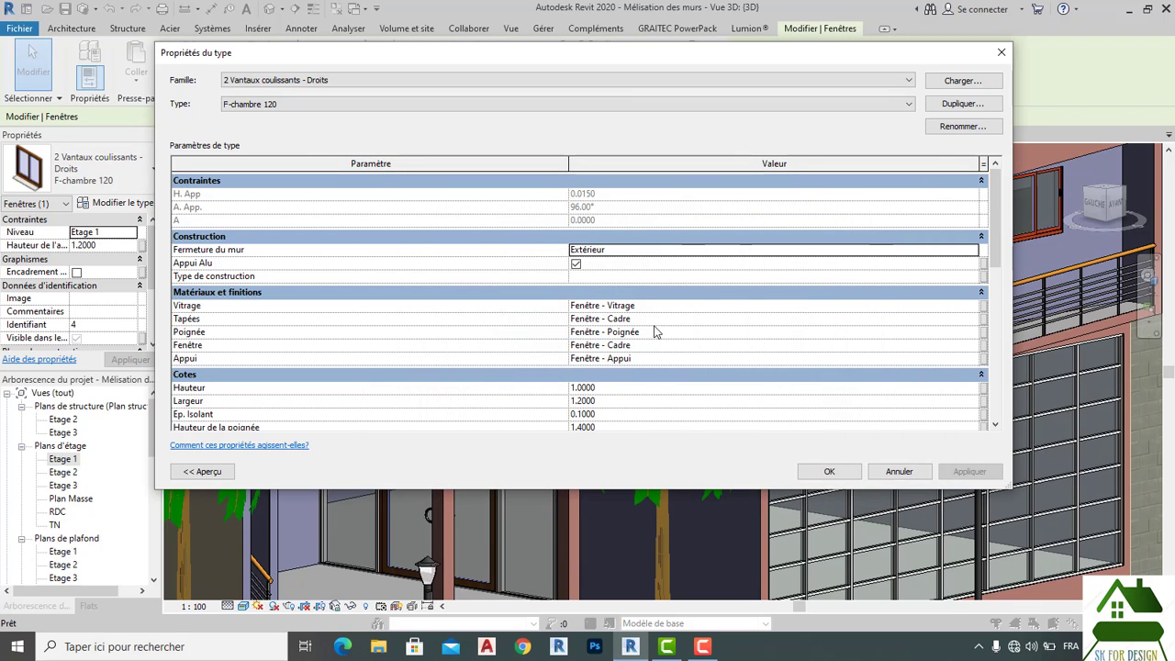
Step: Apply the loaded family's 0.90m x 1.45m - Appui Alu type to the upper-floor façade window and clear the selection
left_click(829, 472)
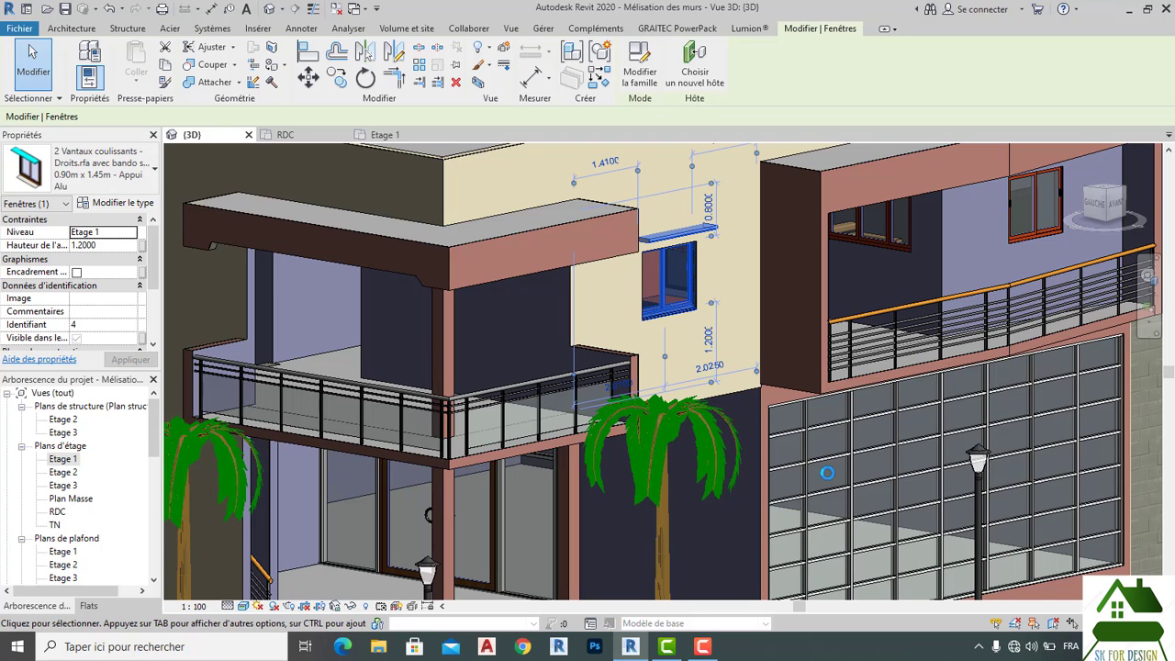
key("Escape")
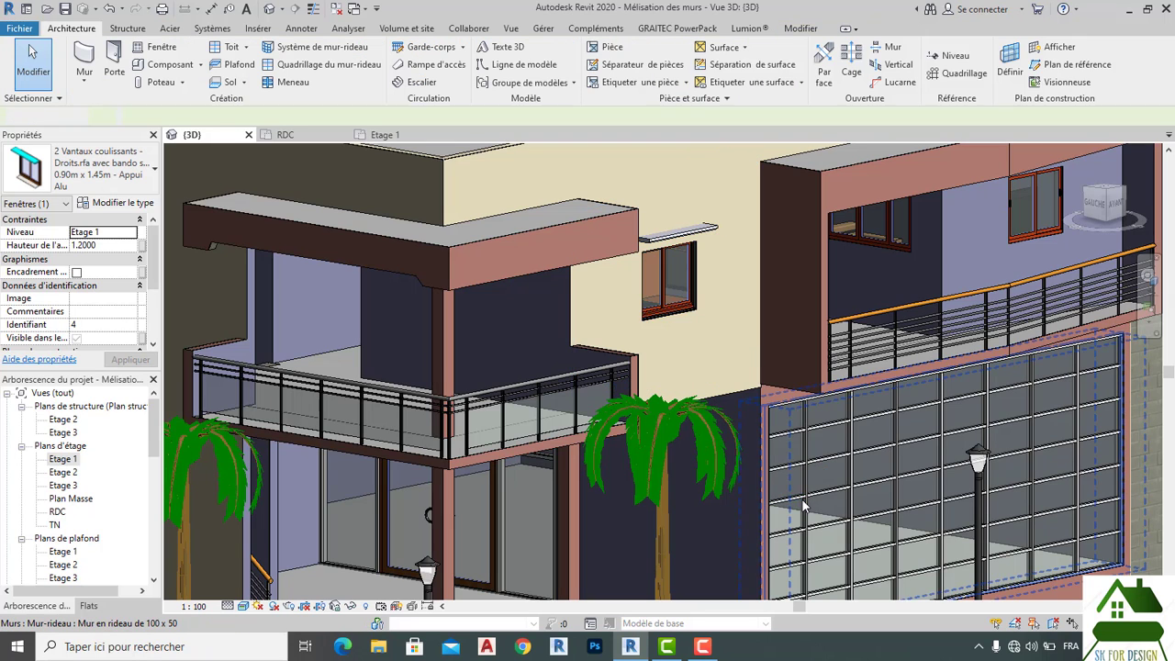
scroll(748, 399, "down", 2)
scroll(750, 432, "up", 5)
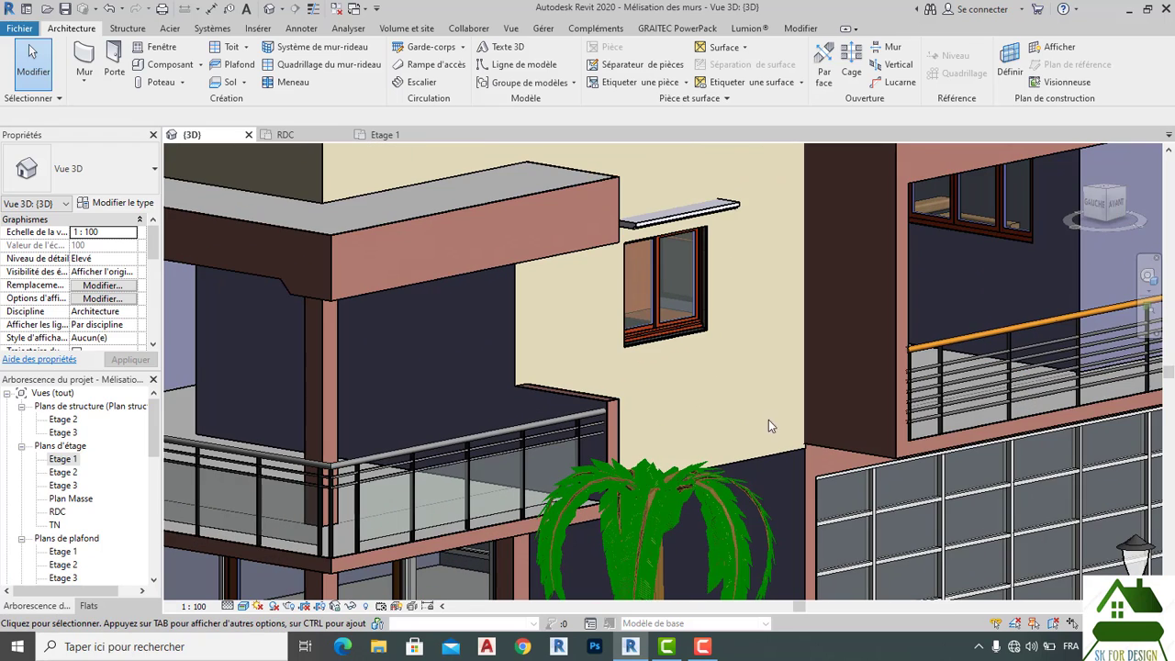
scroll(746, 320, "down", 4)
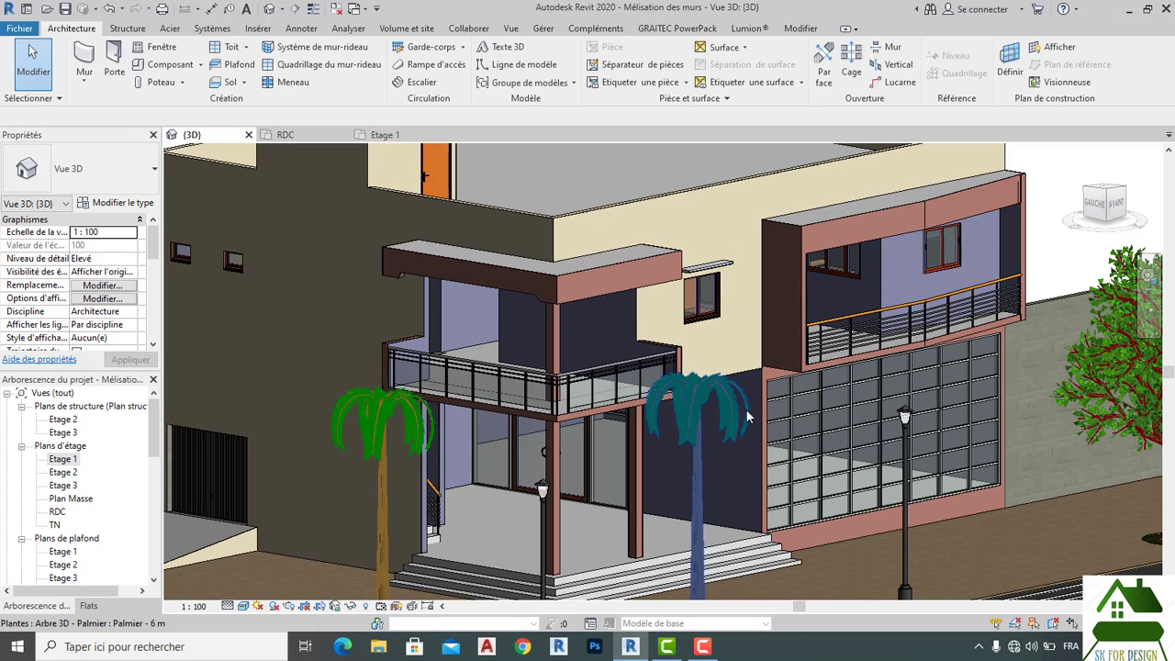
Step: Examine the replaced window of bedroom CH2 in the Etage 1 floor plan
left_click(380, 136)
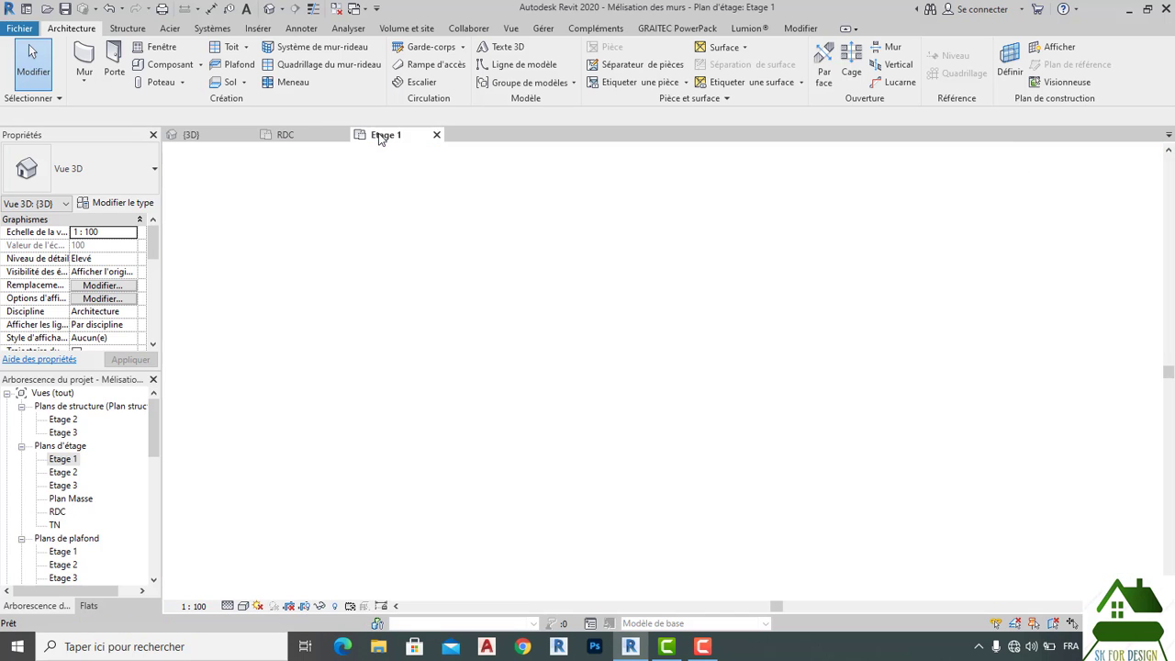
scroll(552, 446, "up", 5)
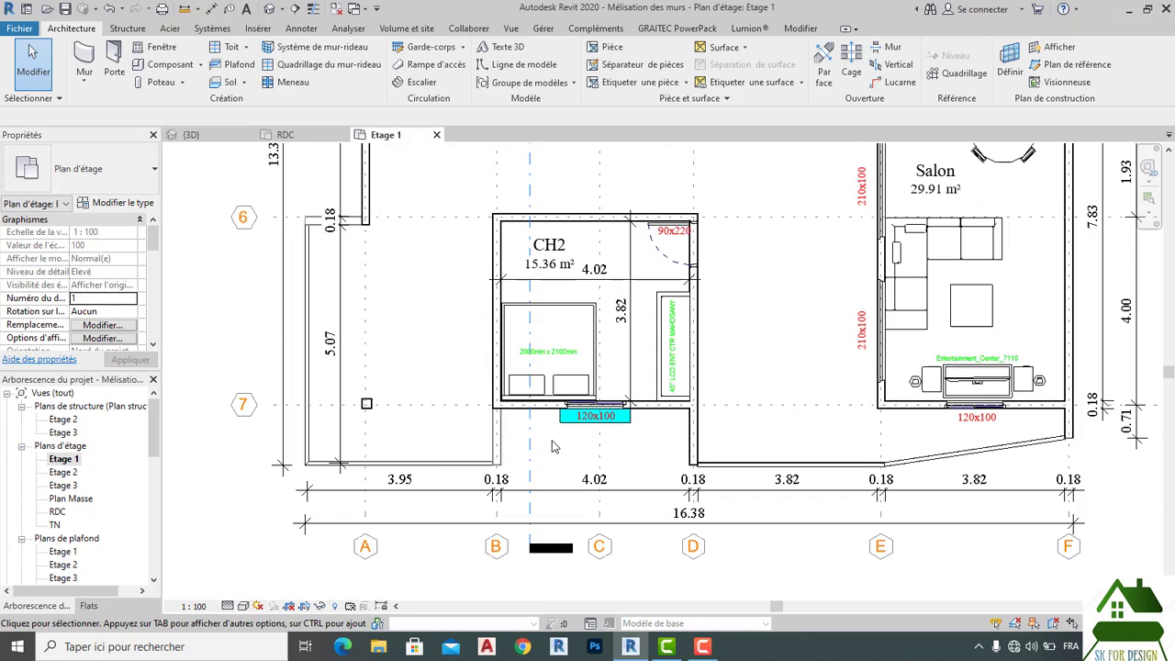
scroll(552, 446, "up", 4)
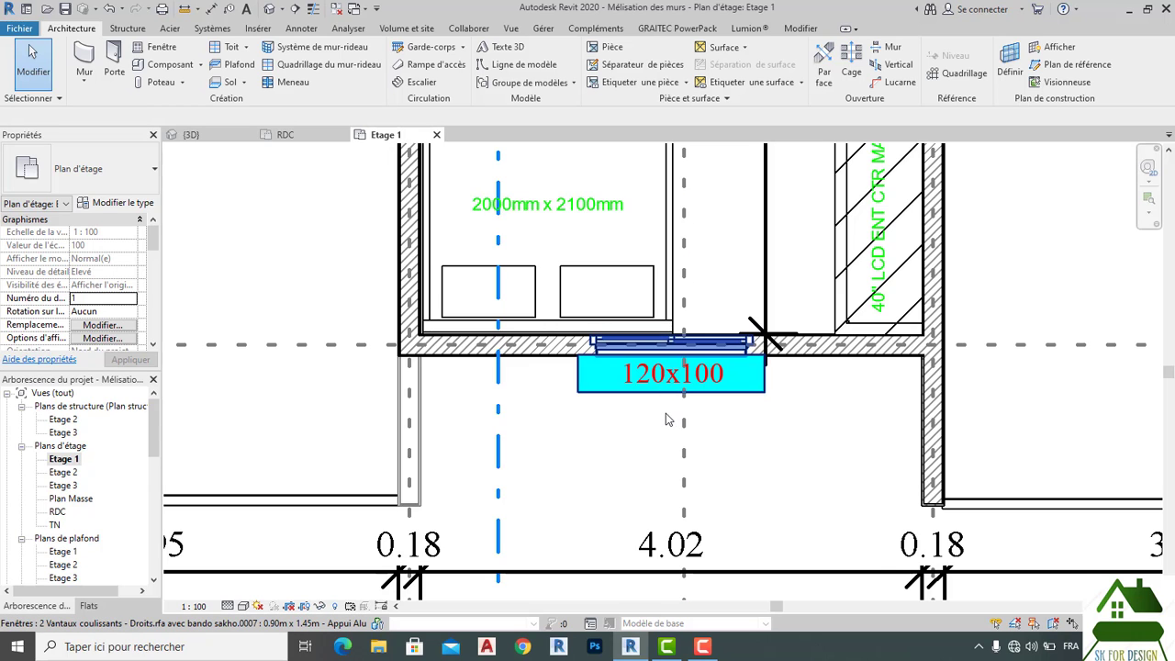
scroll(671, 418, "down", 1)
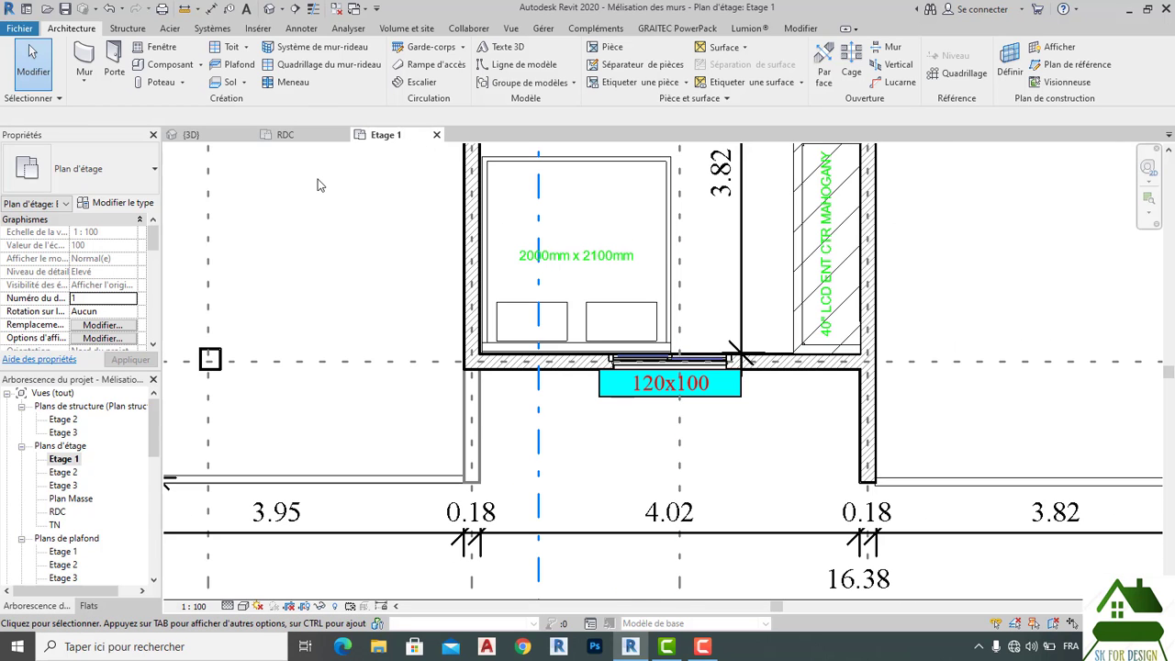
Step: Select the corner balcony's railing in the 3D view and examine its outline in the Etage 1 floor plan
left_click(207, 139)
scroll(570, 374, "down", 3)
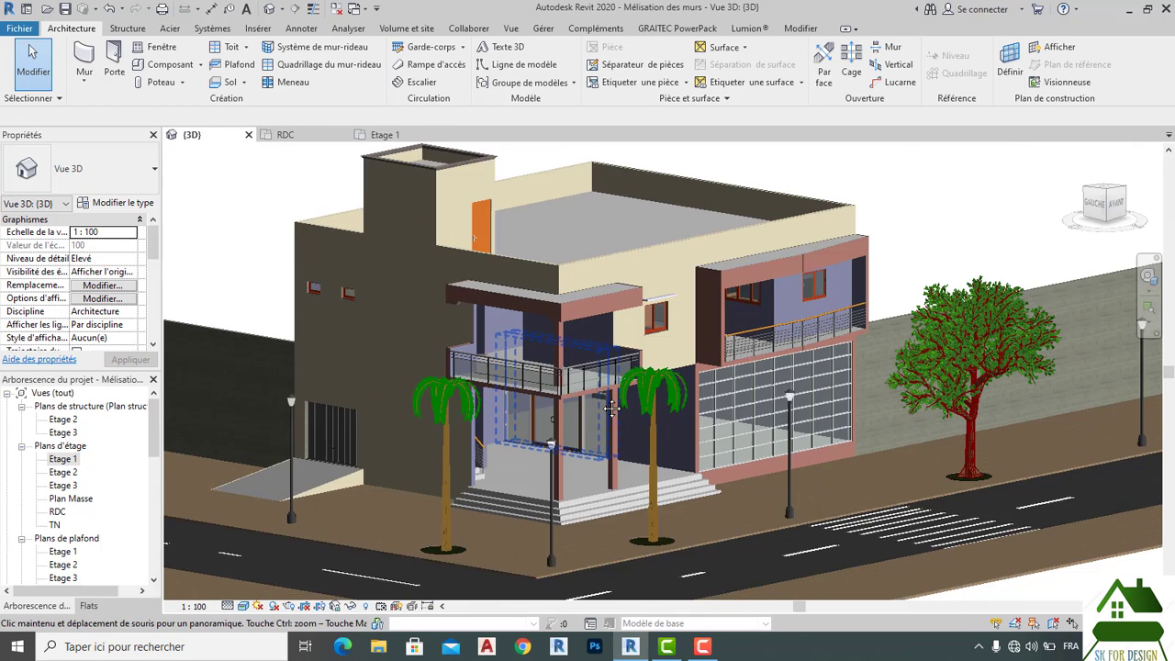
middle_click_drag(547, 410, 548, 331)
left_click(548, 327)
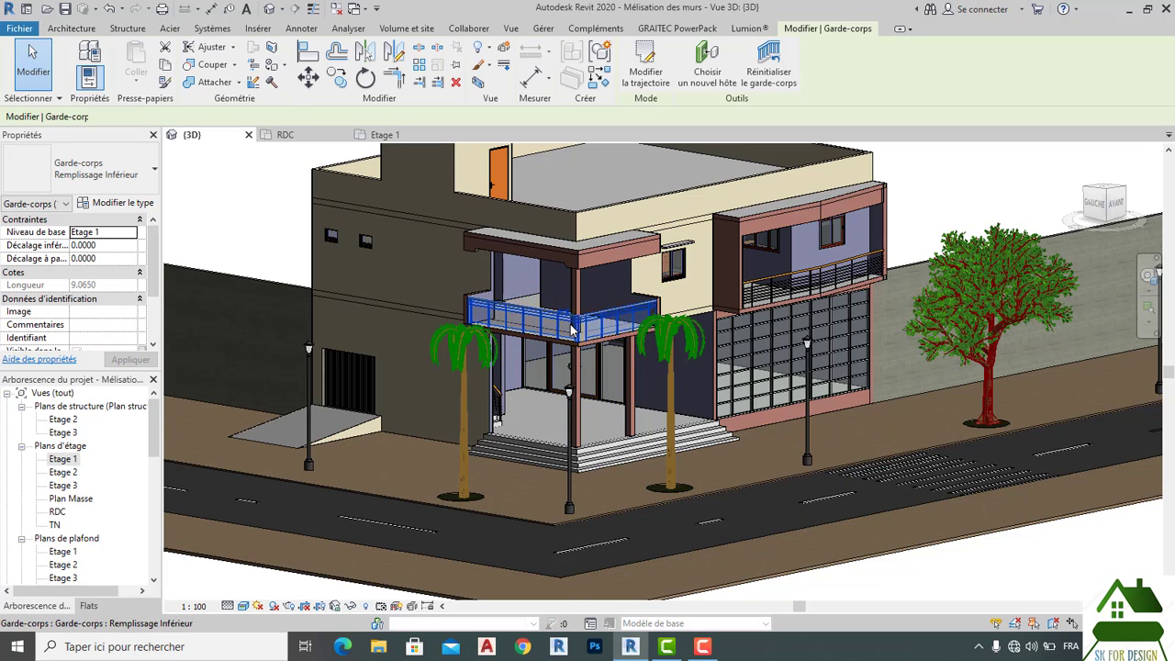
scroll(546, 339, "up", 3)
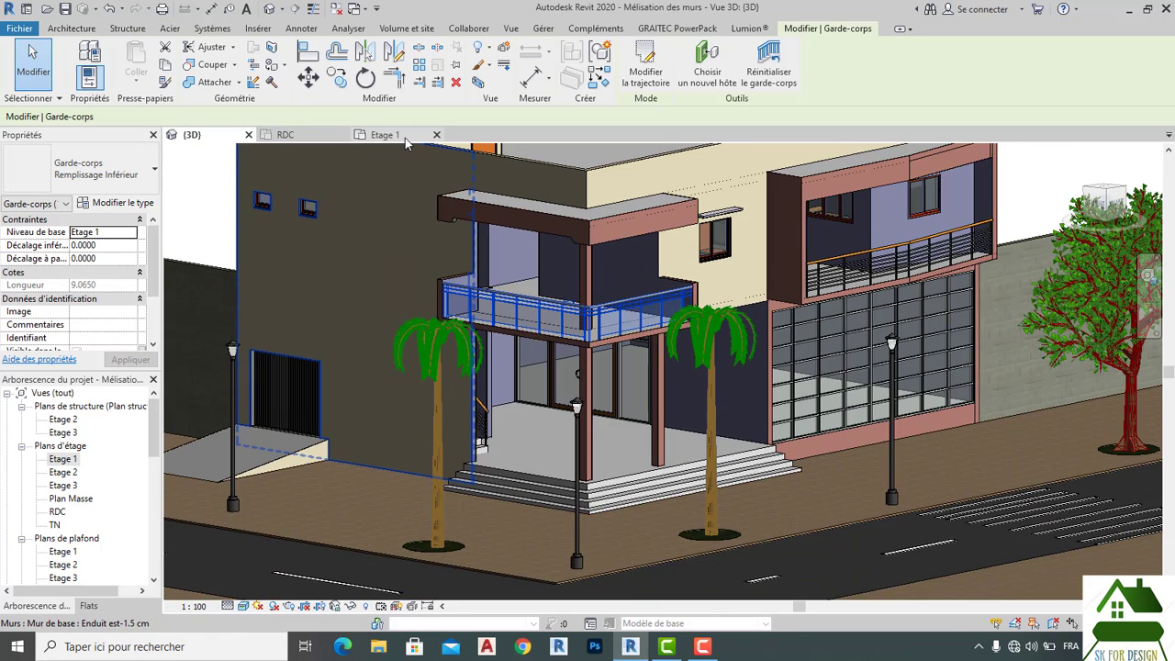
left_click(405, 136)
scroll(410, 295, "down", 5)
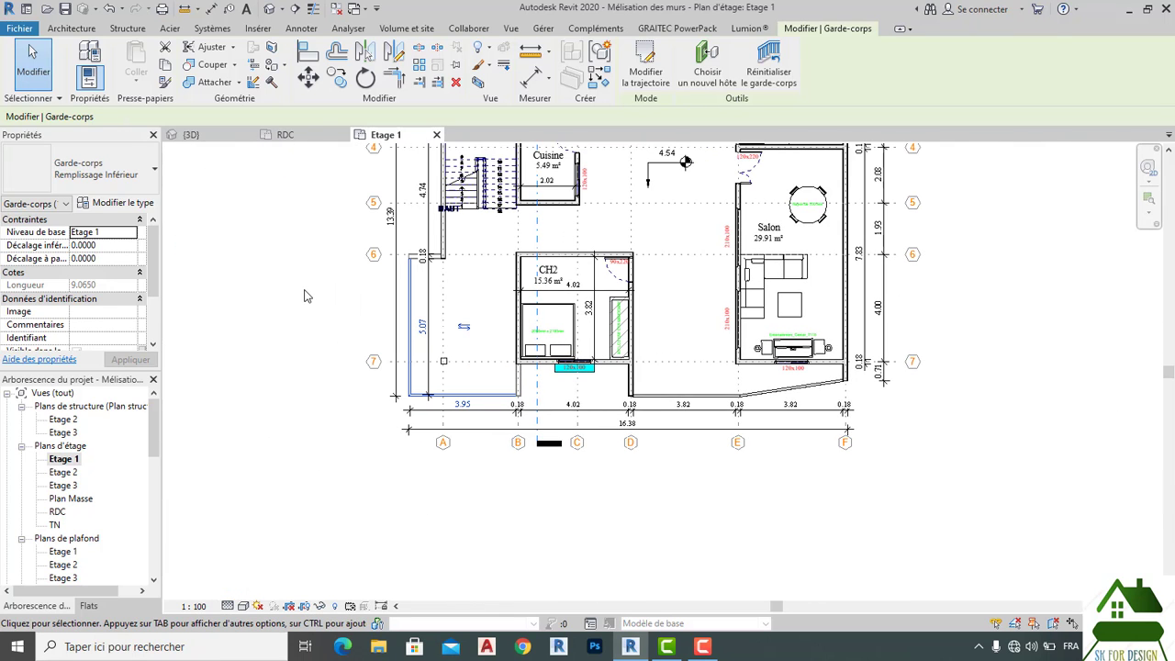
left_click(307, 295)
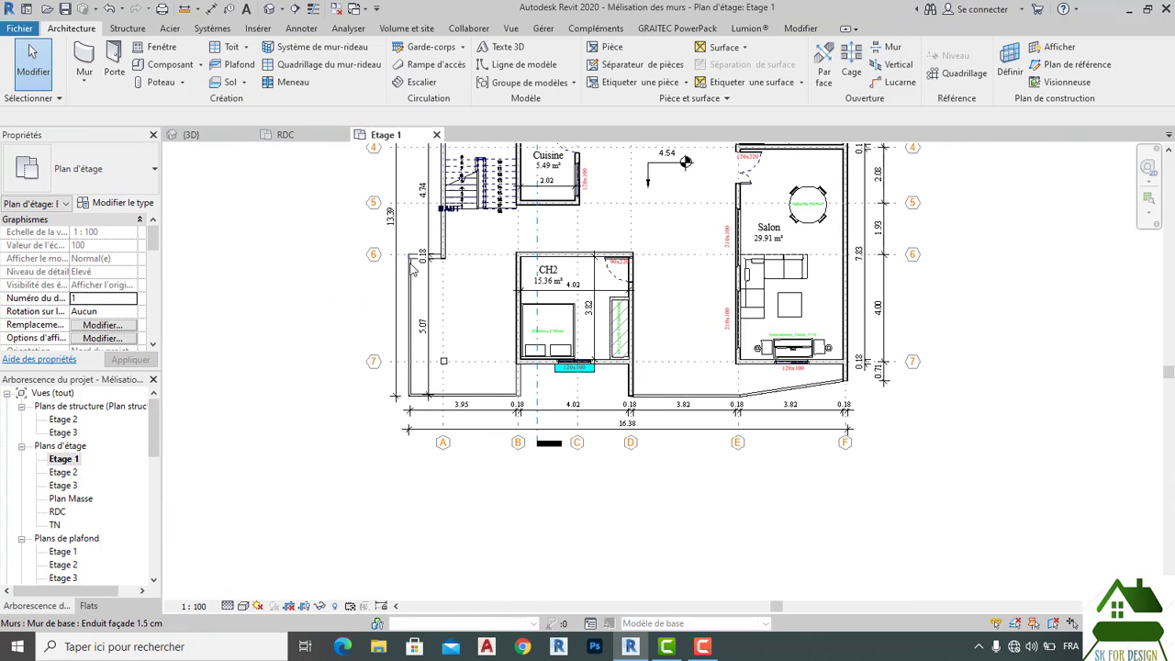
scroll(437, 365, "up", 1)
scroll(436, 365, "up", 3)
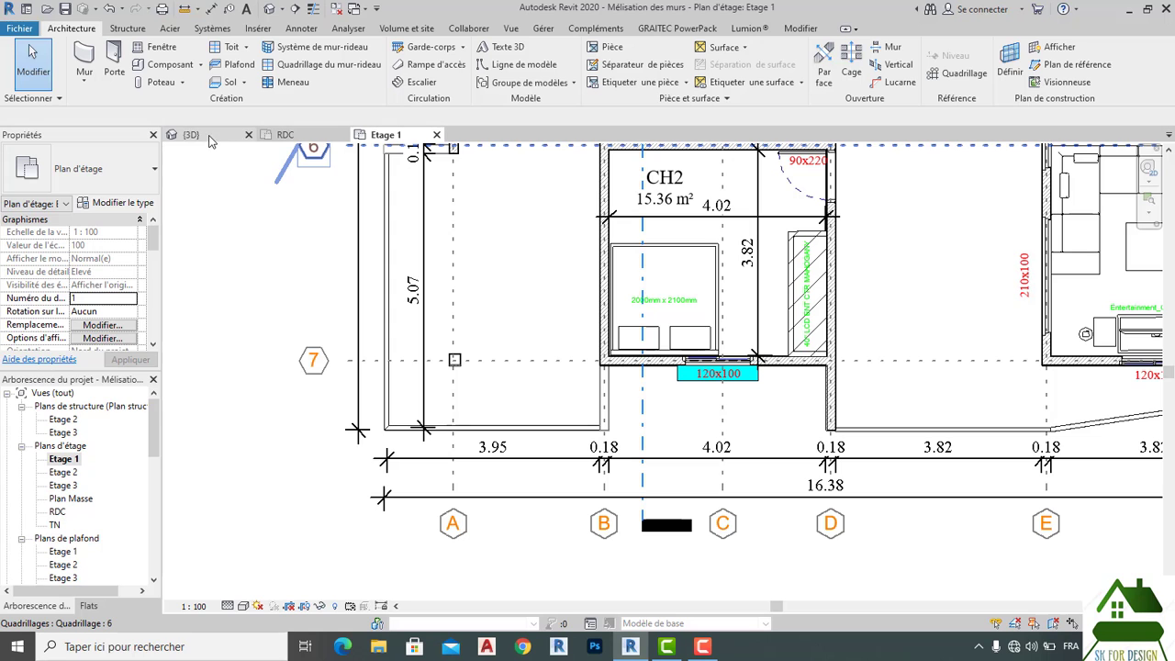
scroll(248, 326, "down", 1)
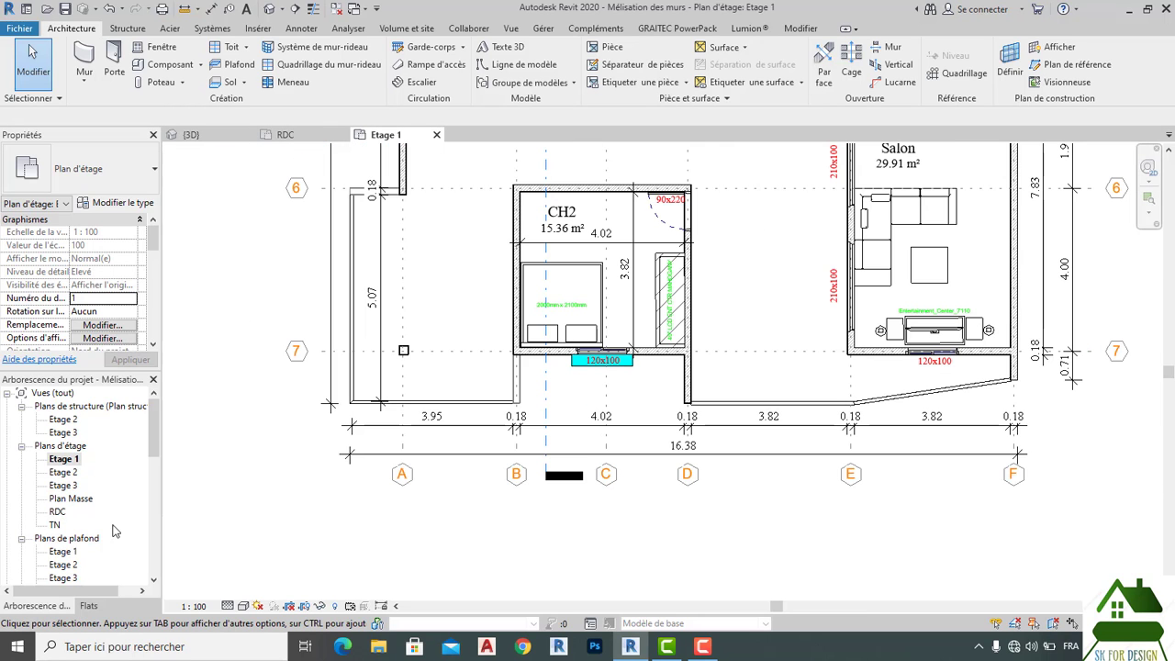
Step: Find the Panneau - Vitré family among the project's Garde-corps families and open the type properties of its 800mm type
scroll(107, 533, "down", 1)
scroll(107, 533, "down", 10)
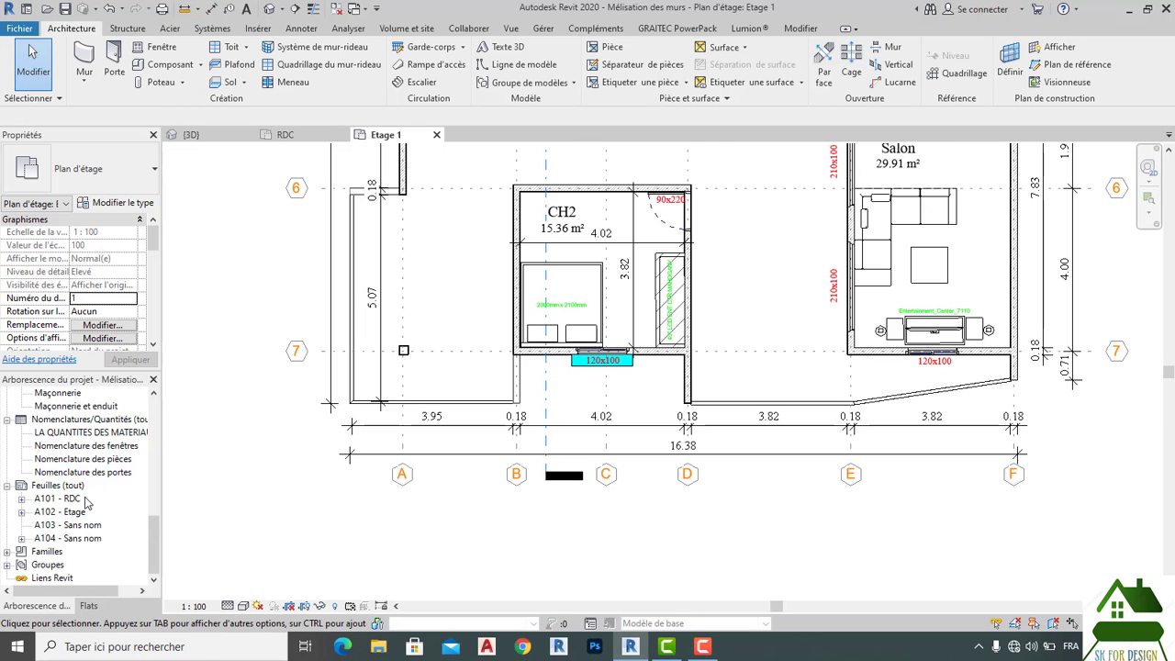
left_click(7, 552)
scroll(49, 518, "down", 2)
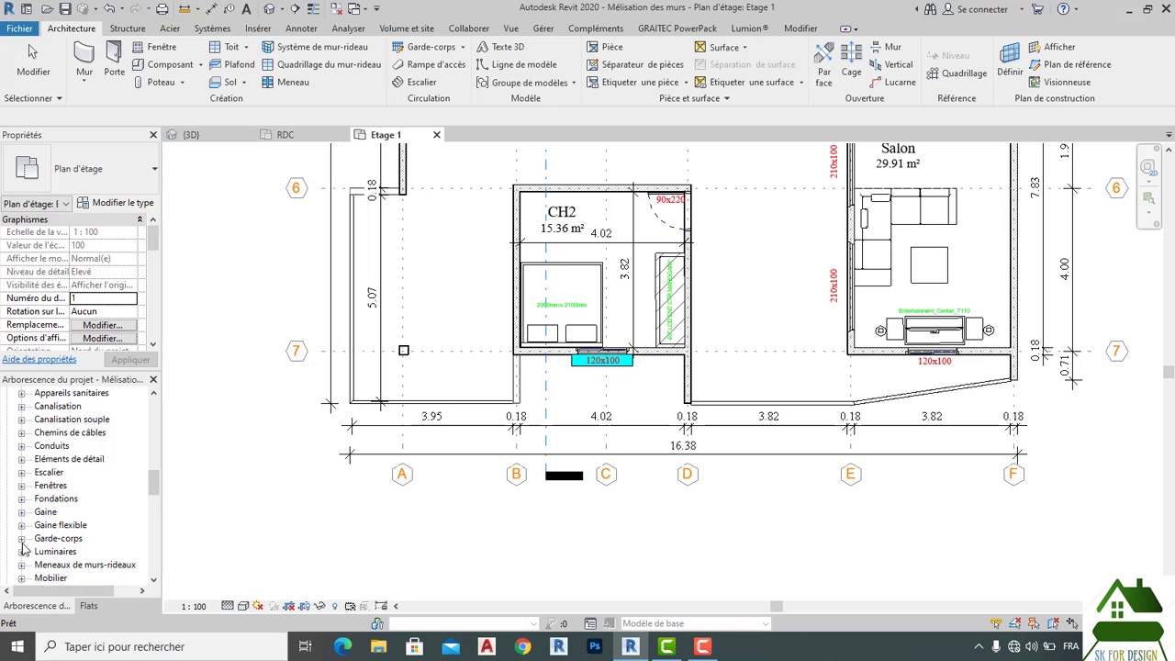
scroll(25, 558, "down", 2)
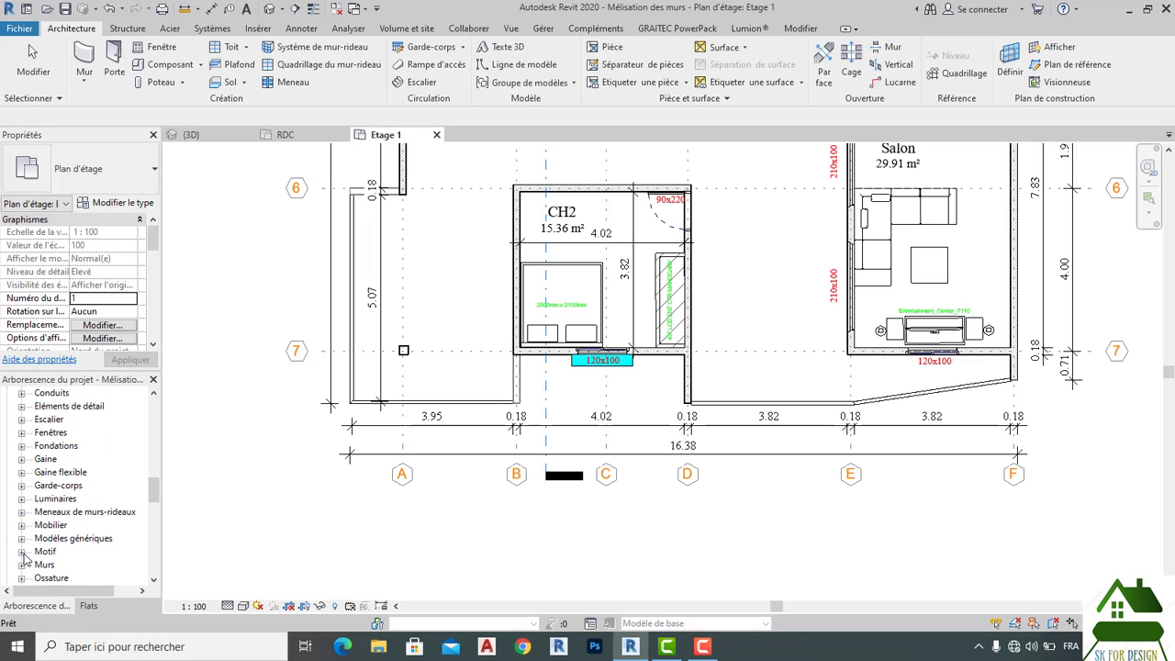
scroll(25, 556, "down", 2)
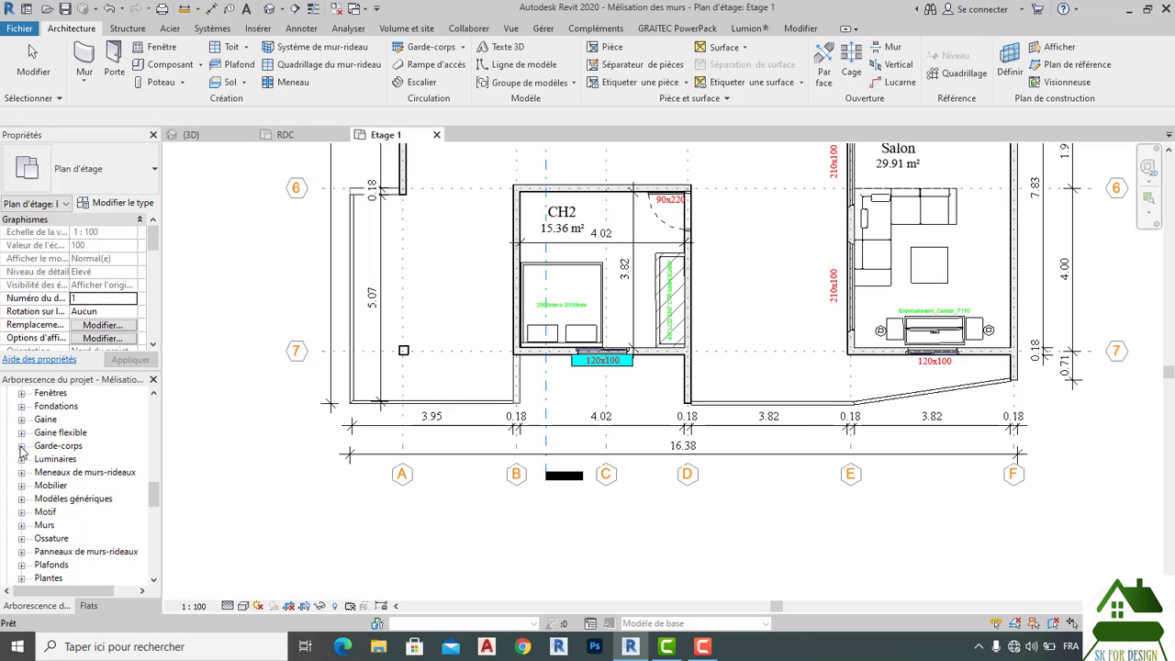
left_click(21, 446)
left_click(66, 500)
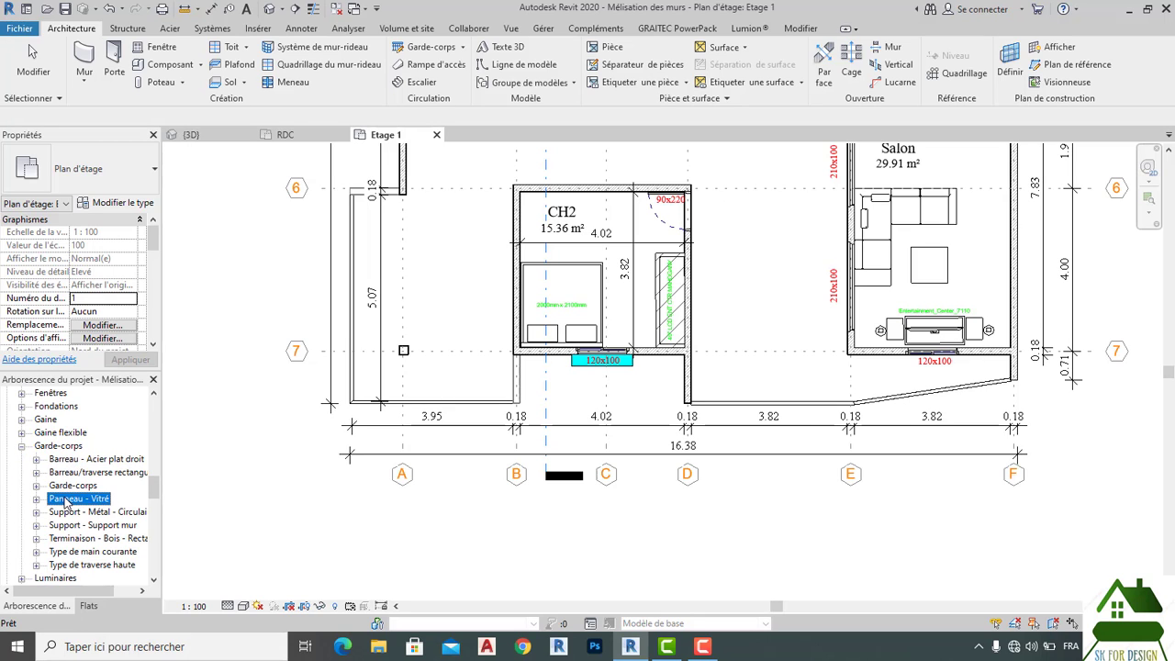
left_click(36, 500)
left_click(78, 512)
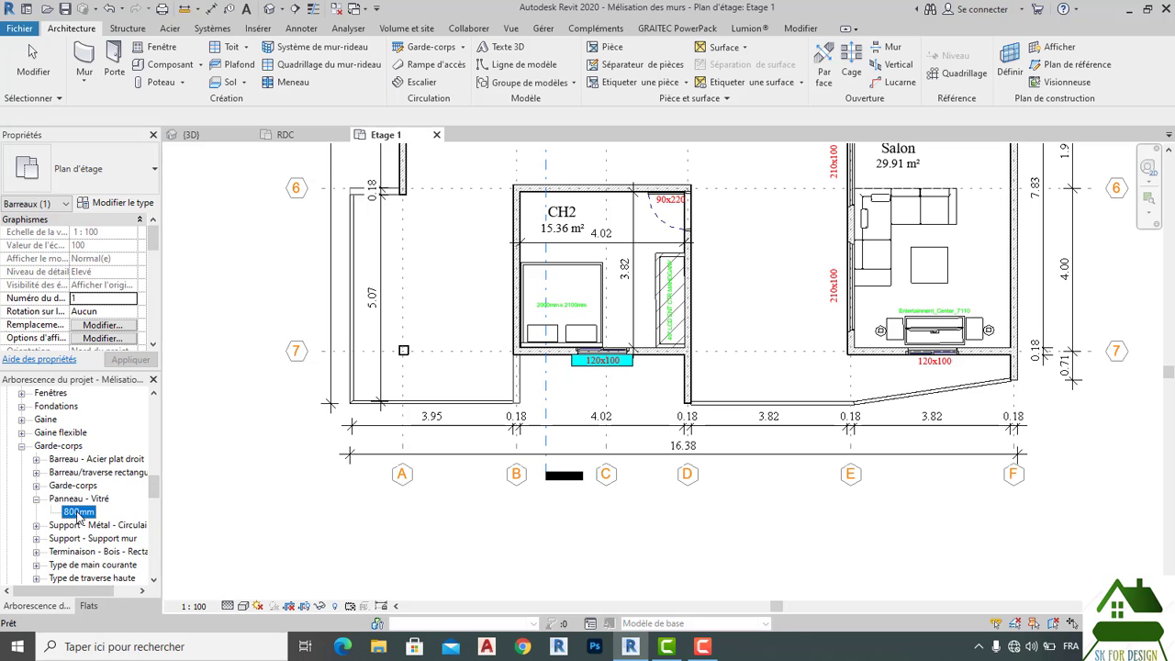
double_click(79, 512)
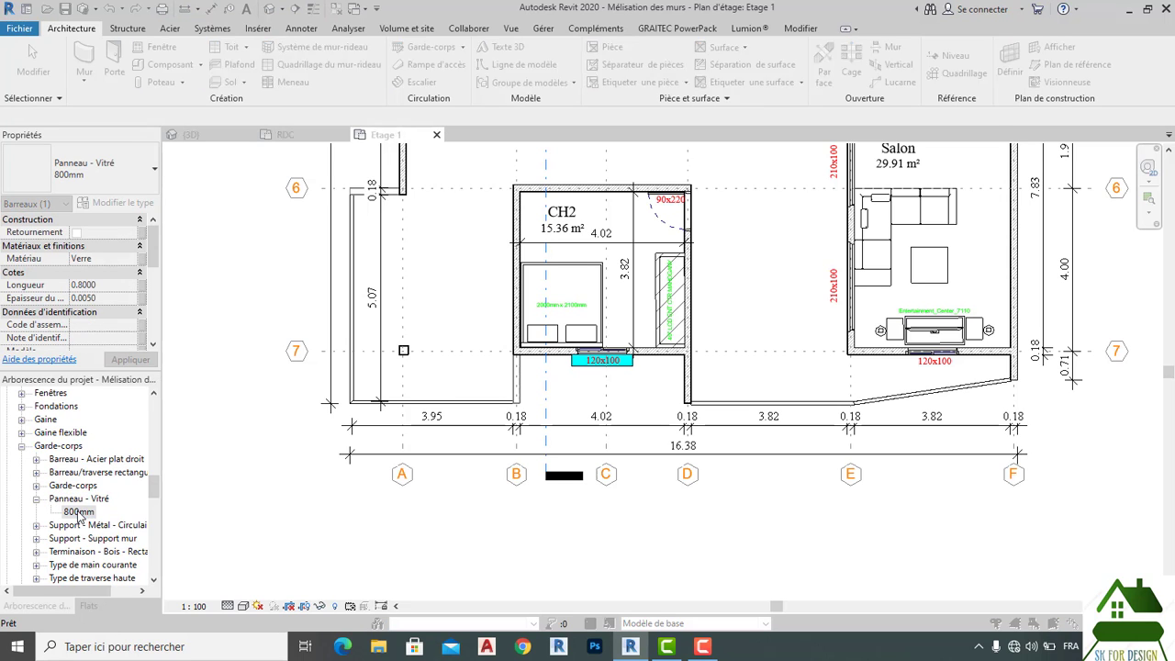
Step: Duplicate the 800mm glazed panel type under the name "2000 mm"
left_click(959, 104)
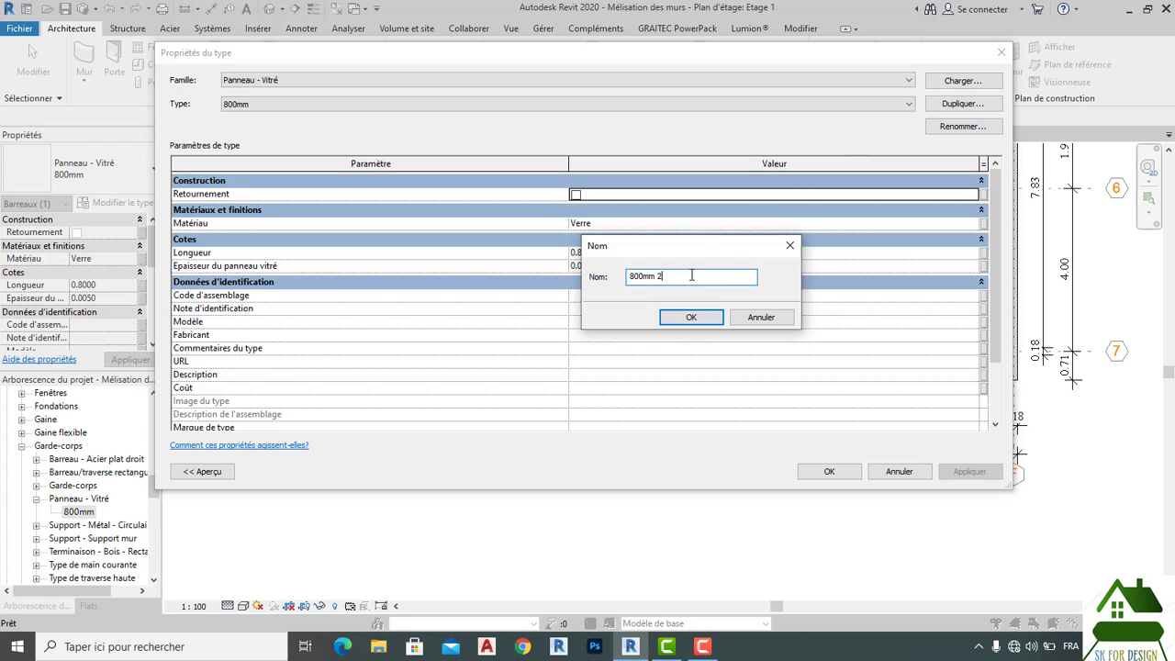
key("BackSpace")
key("BackSpace")
key("BackSpace")
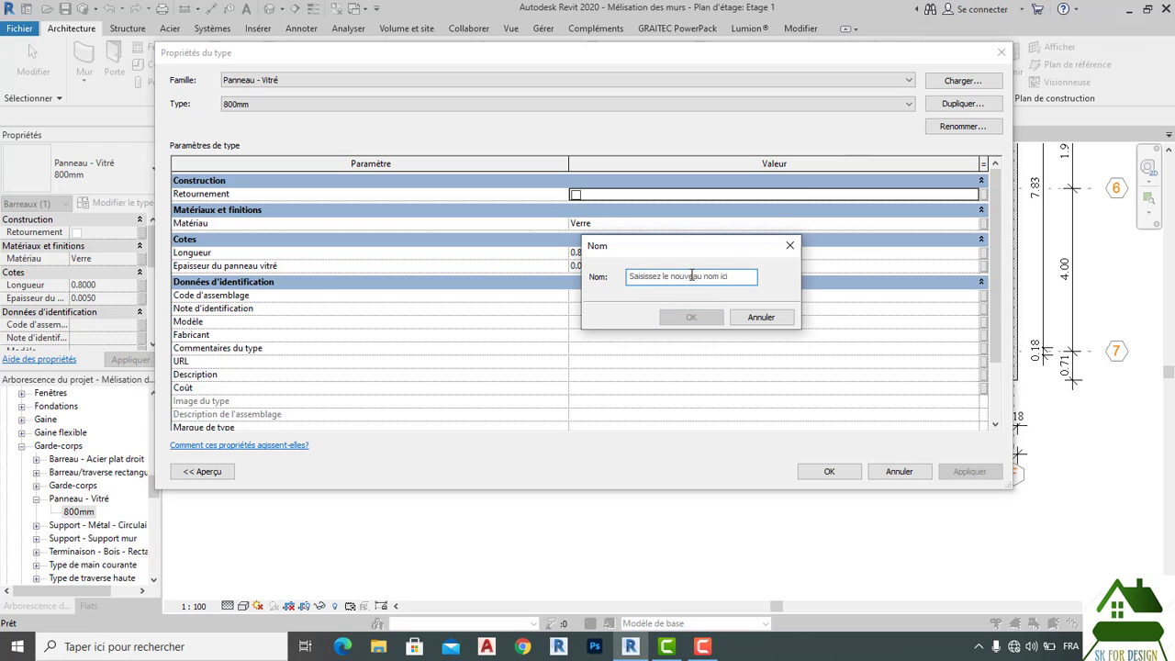
type("2000")
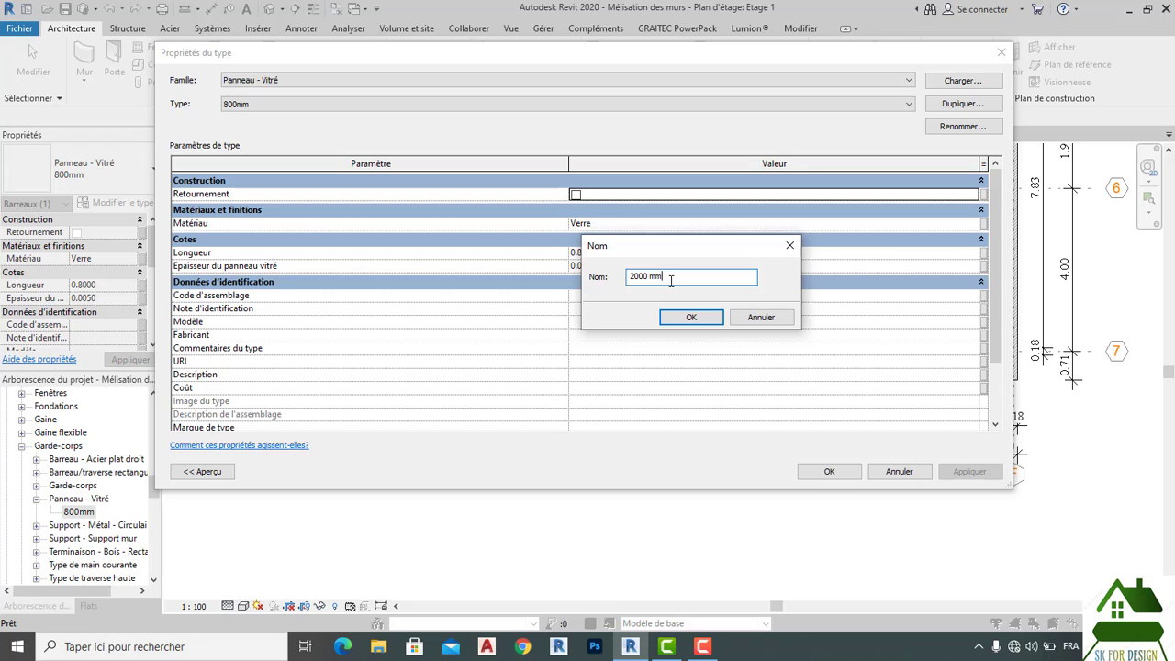
left_click(689, 317)
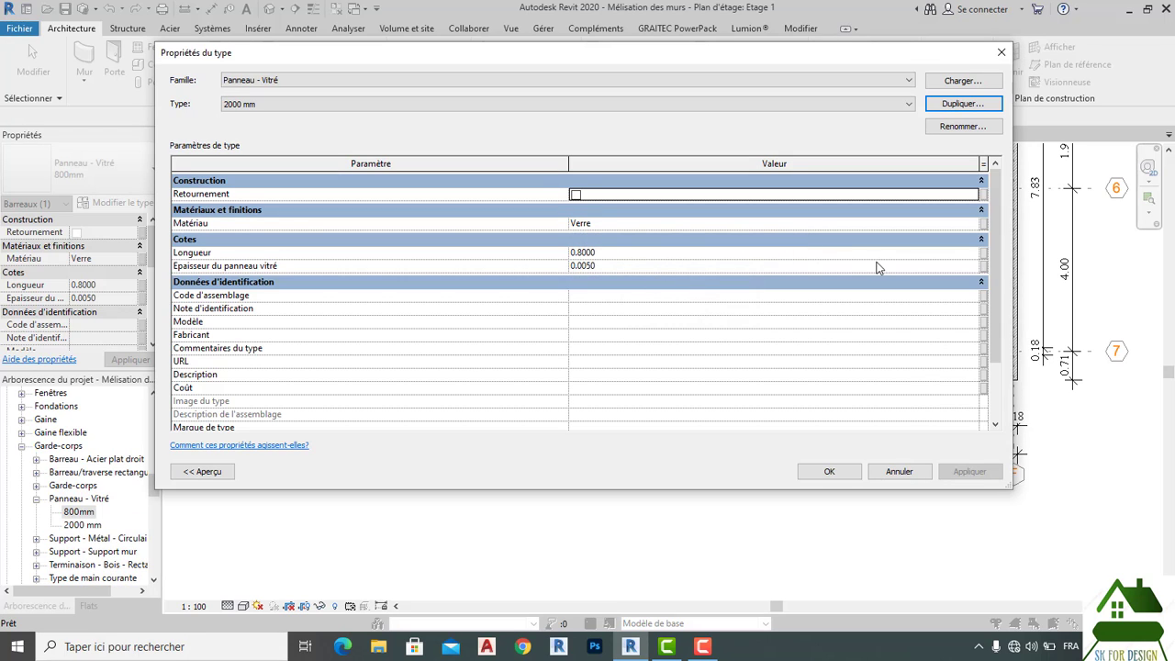
Step: Open the material choice for the 2000 mm panel type and duplicate the Verre material
left_click(975, 226)
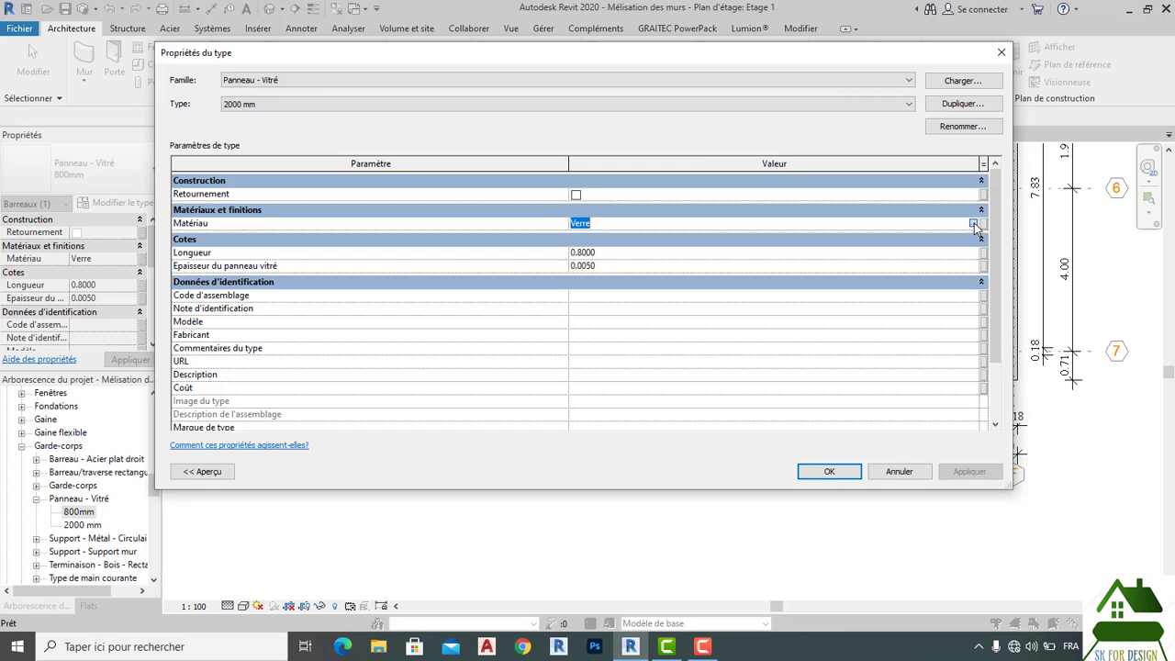
left_click(974, 223)
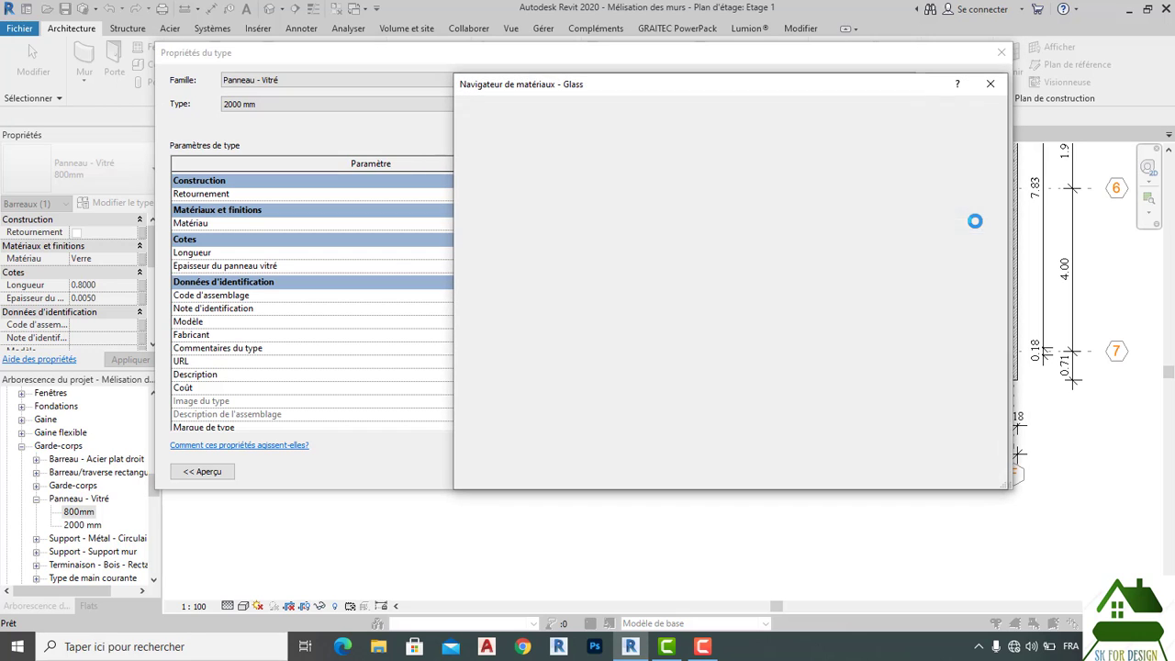
right_click(544, 266)
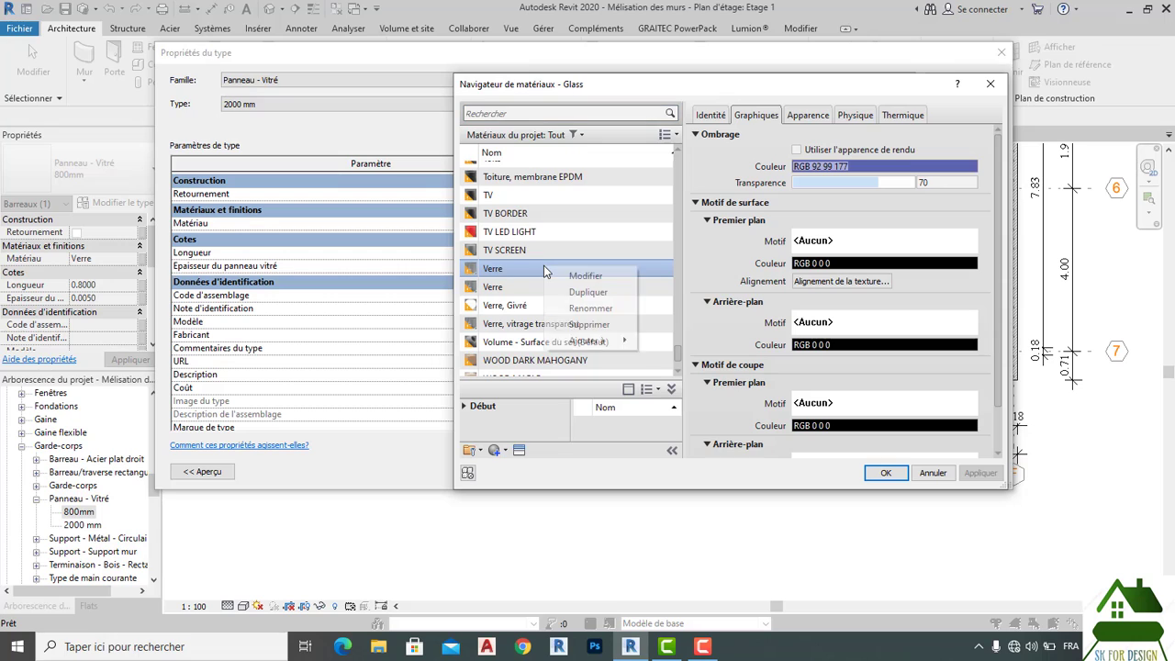
left_click(586, 292)
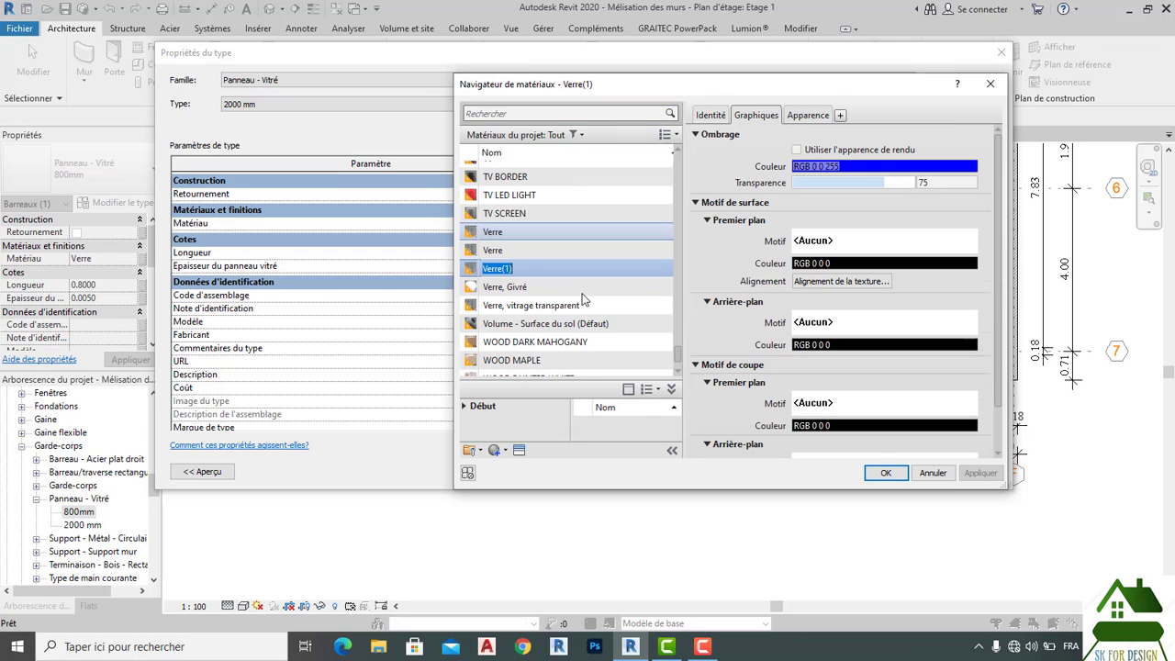
left_click(520, 270)
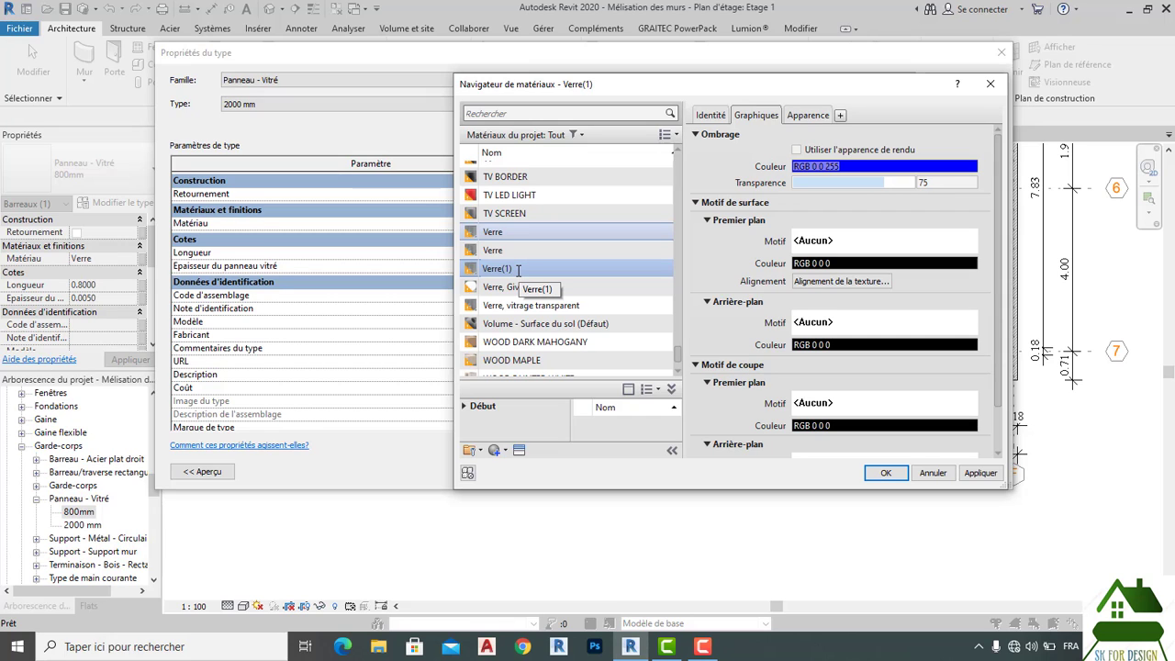
Step: Open the appearance library for the duplicated glass material and go to the Verre category's Densité de couleur group
left_click(519, 450)
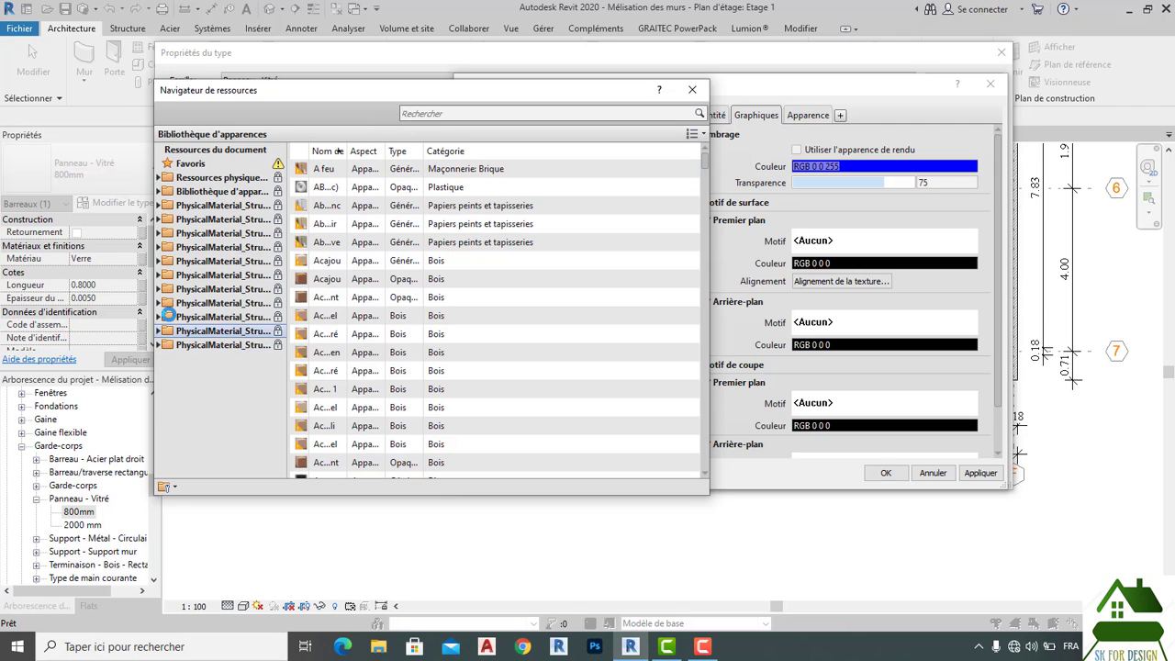
left_click(158, 191)
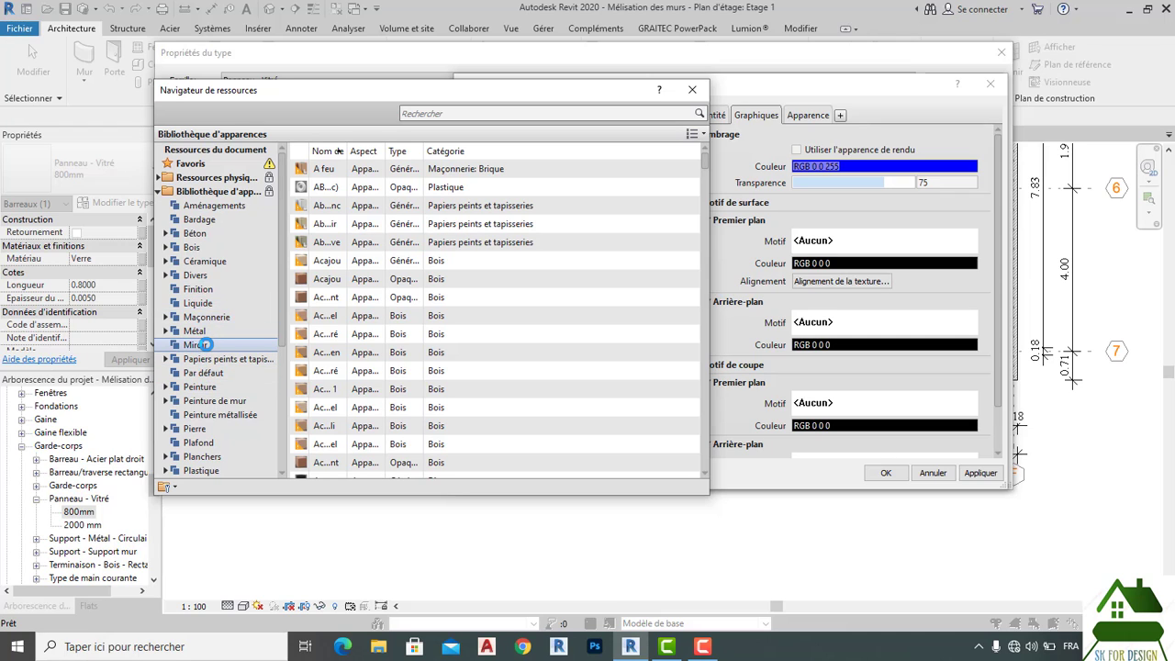
scroll(198, 432, "down", 3)
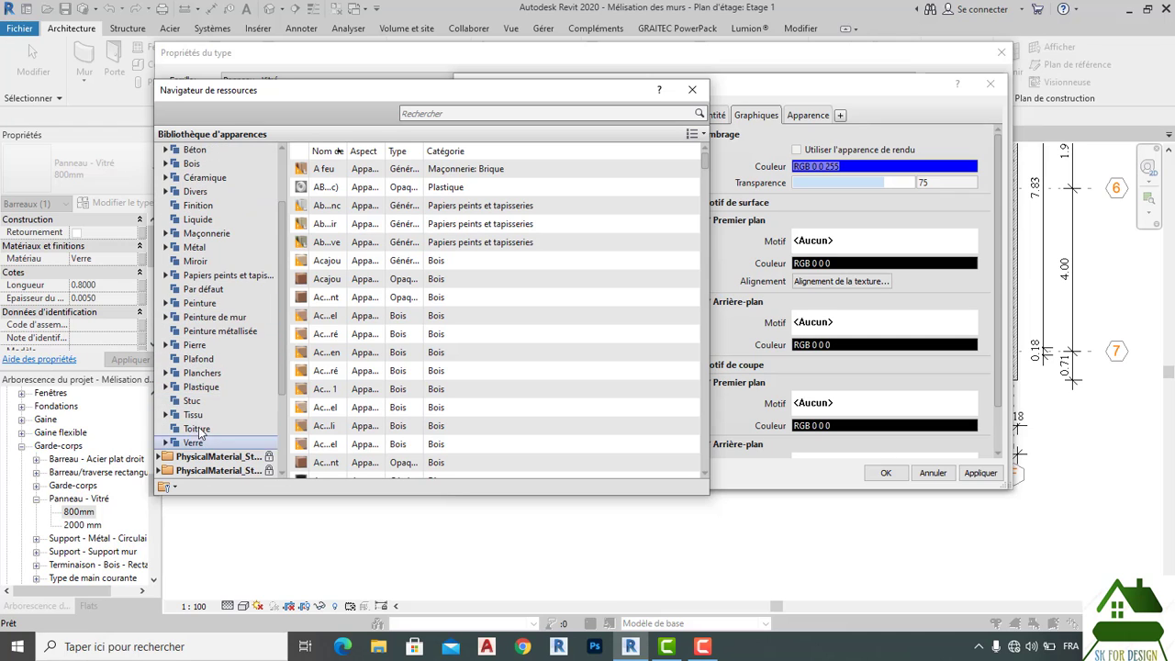
double_click(193, 444)
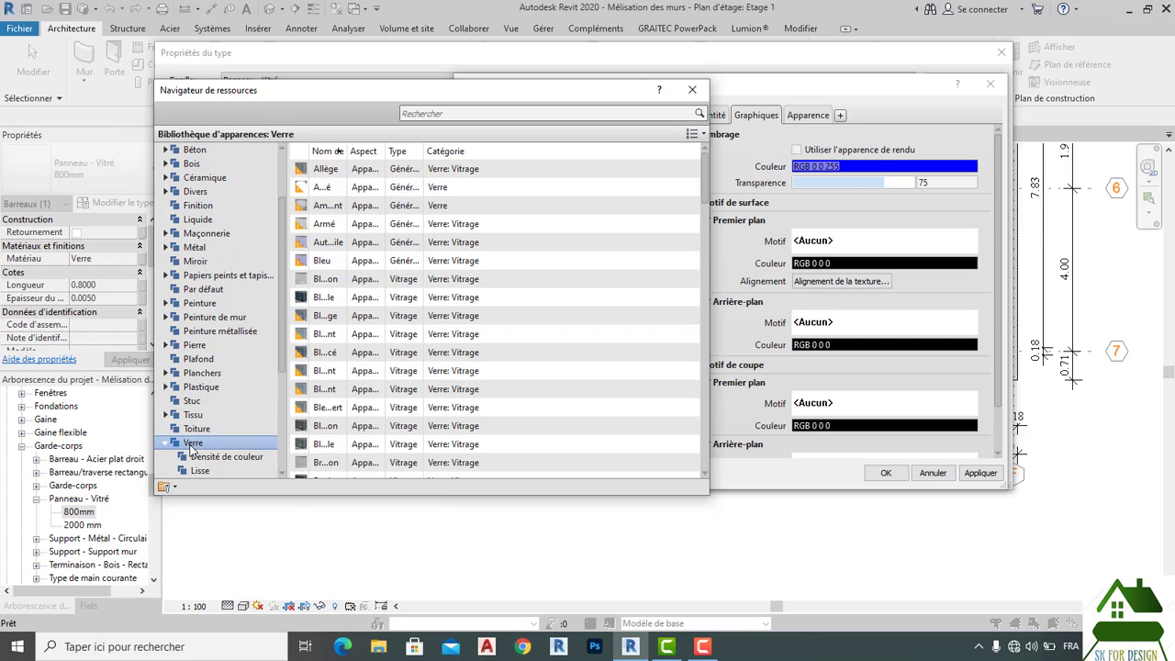
scroll(202, 450, "down", 1)
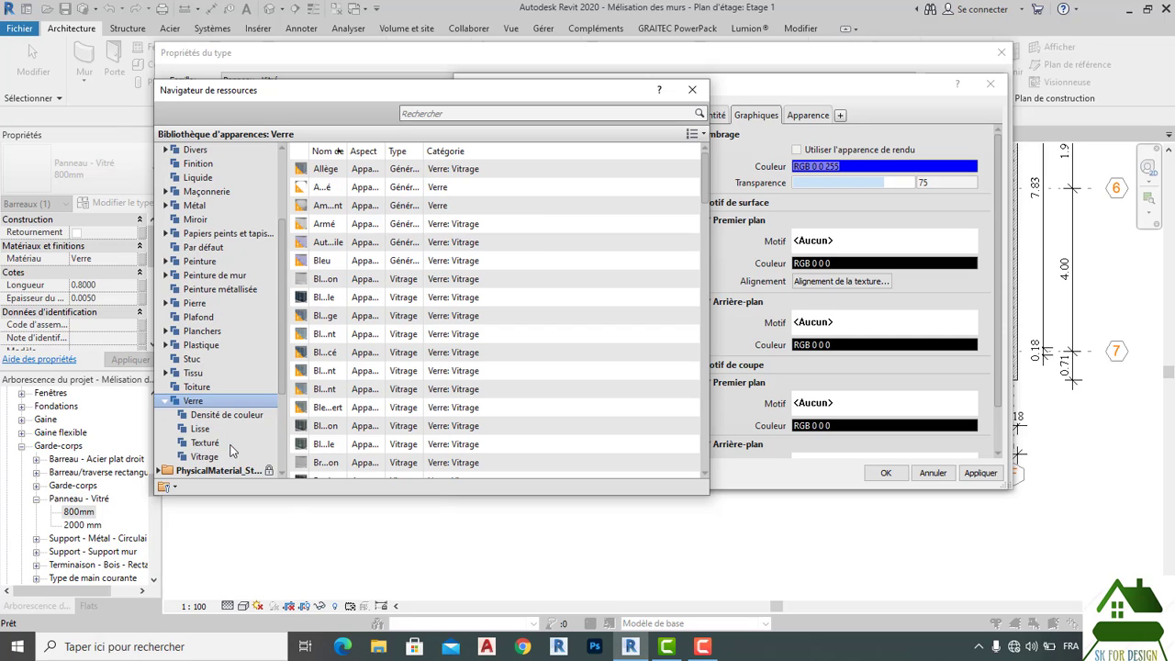
left_click(211, 418)
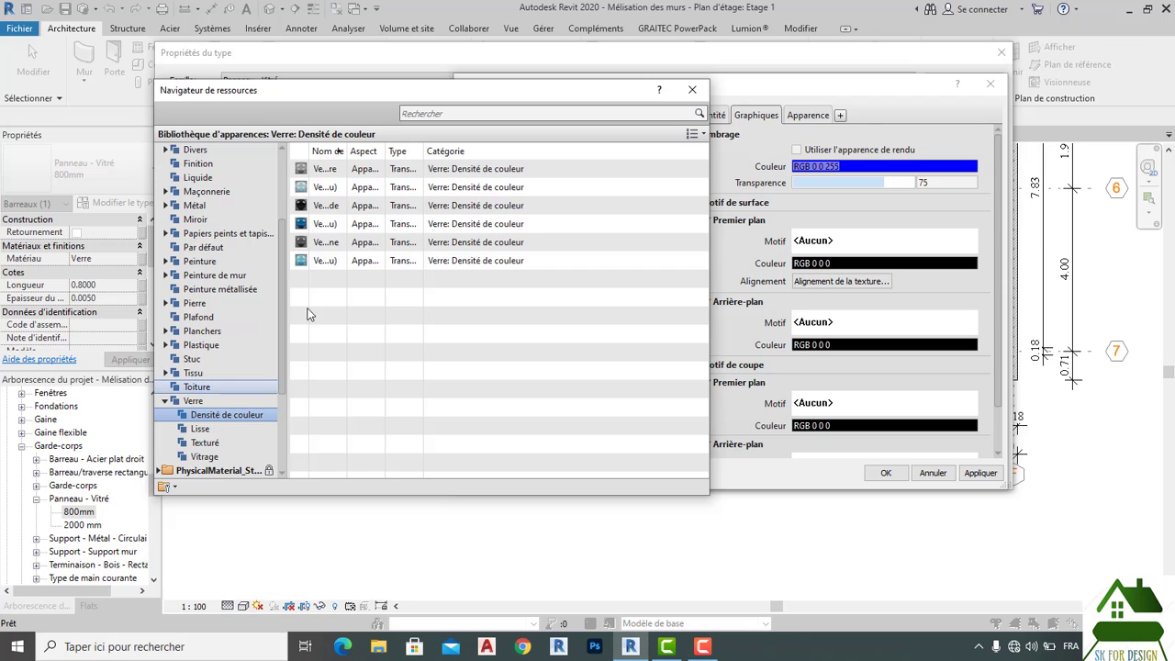
Step: Give the duplicated glass the appearance Verre - Couleur légère (bleu) and assign this material to the 2000 mm panel type
double_click(326, 224)
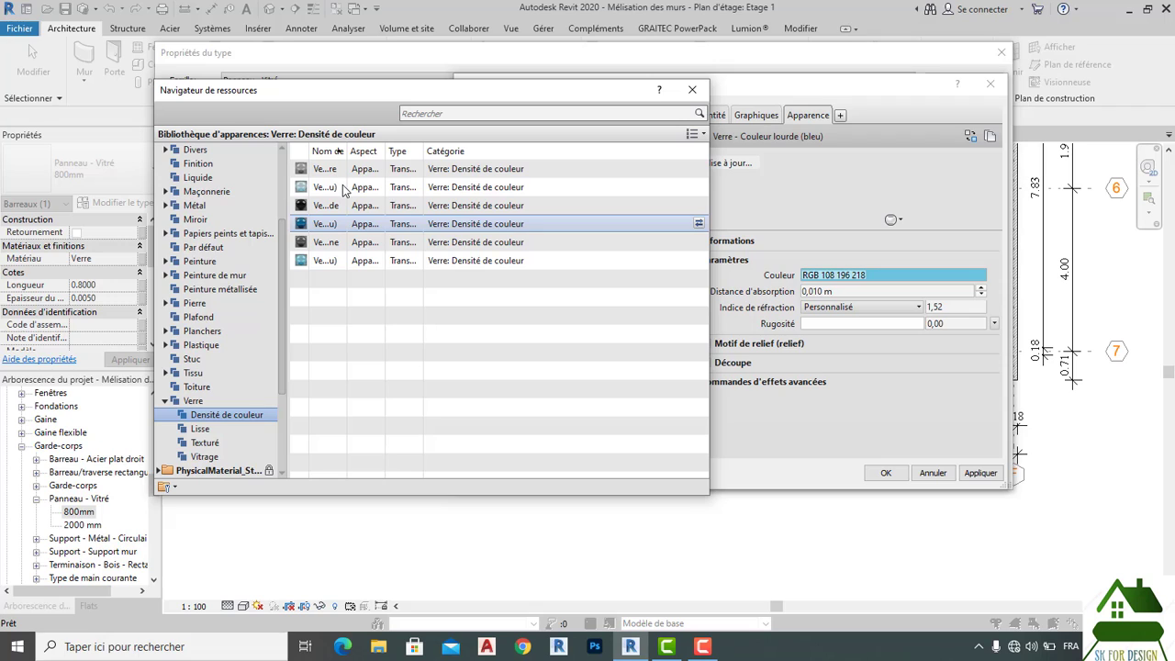
left_click(313, 207)
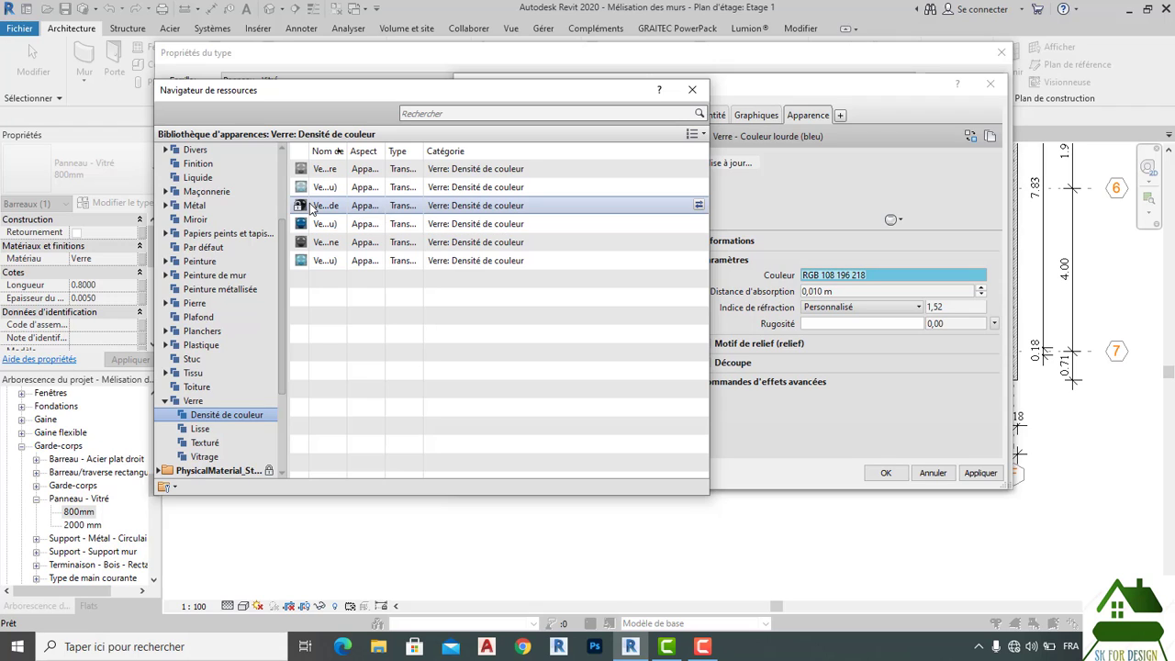
left_click(314, 189)
double_click(314, 188)
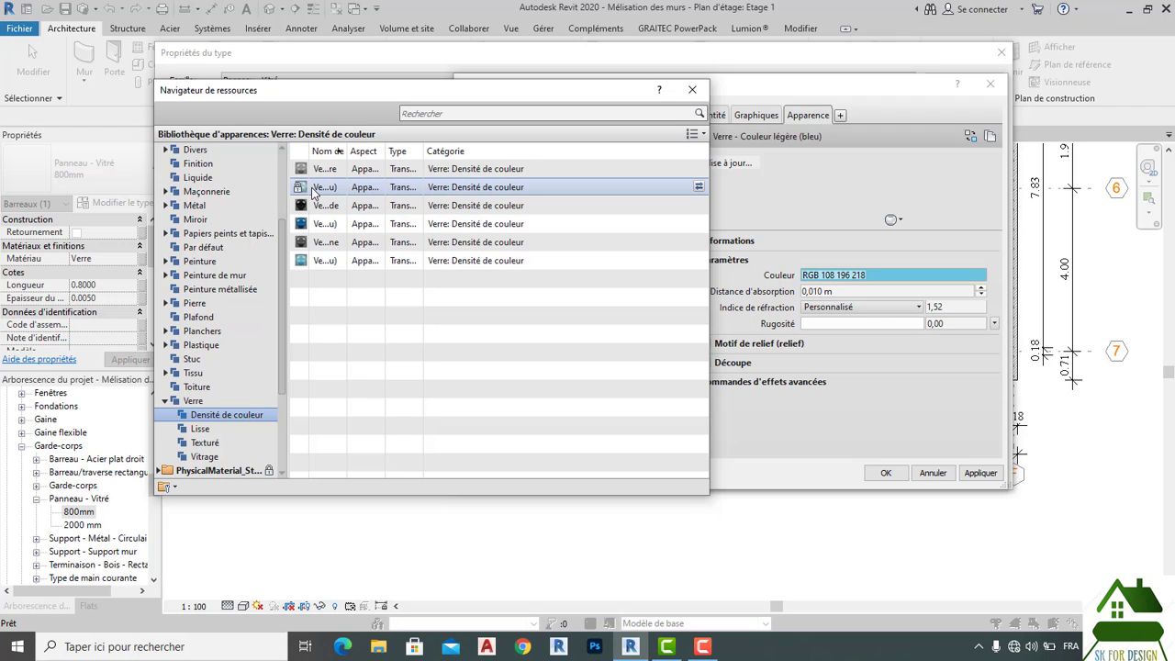
left_click(694, 90)
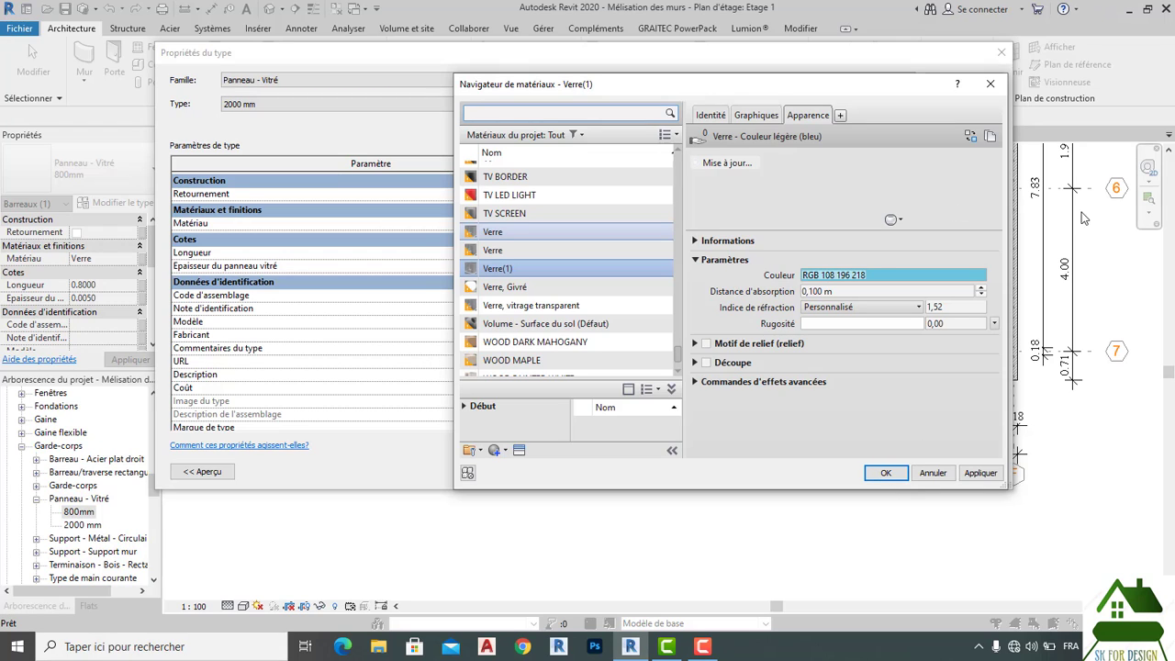
left_click(981, 473)
left_click(886, 473)
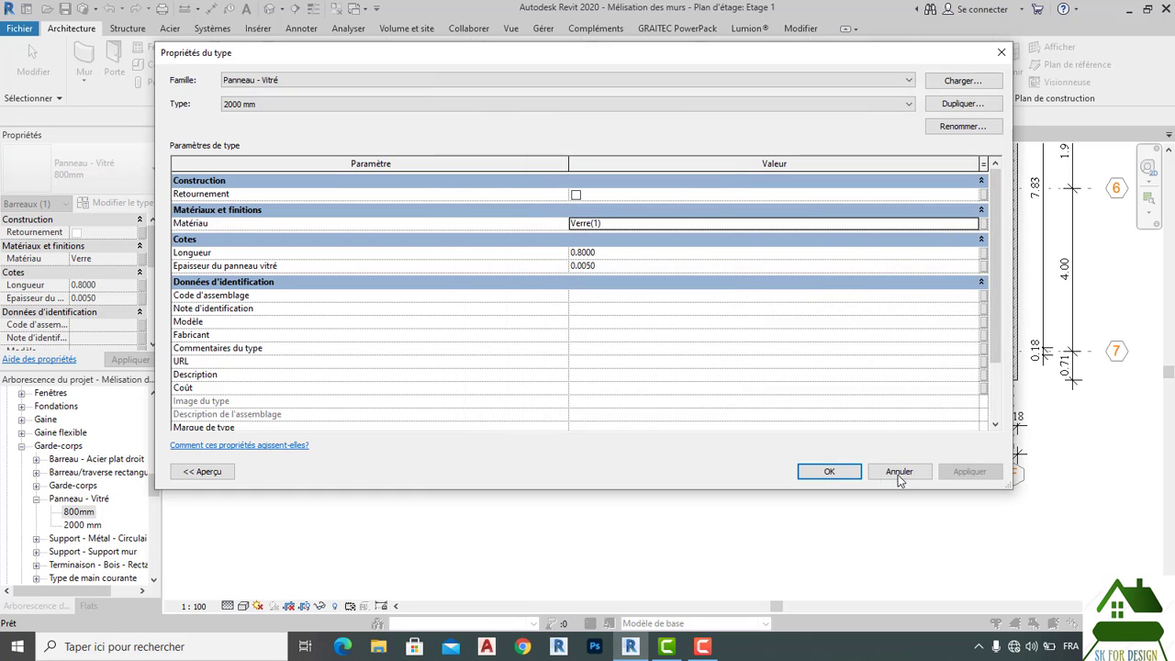
left_click(829, 472)
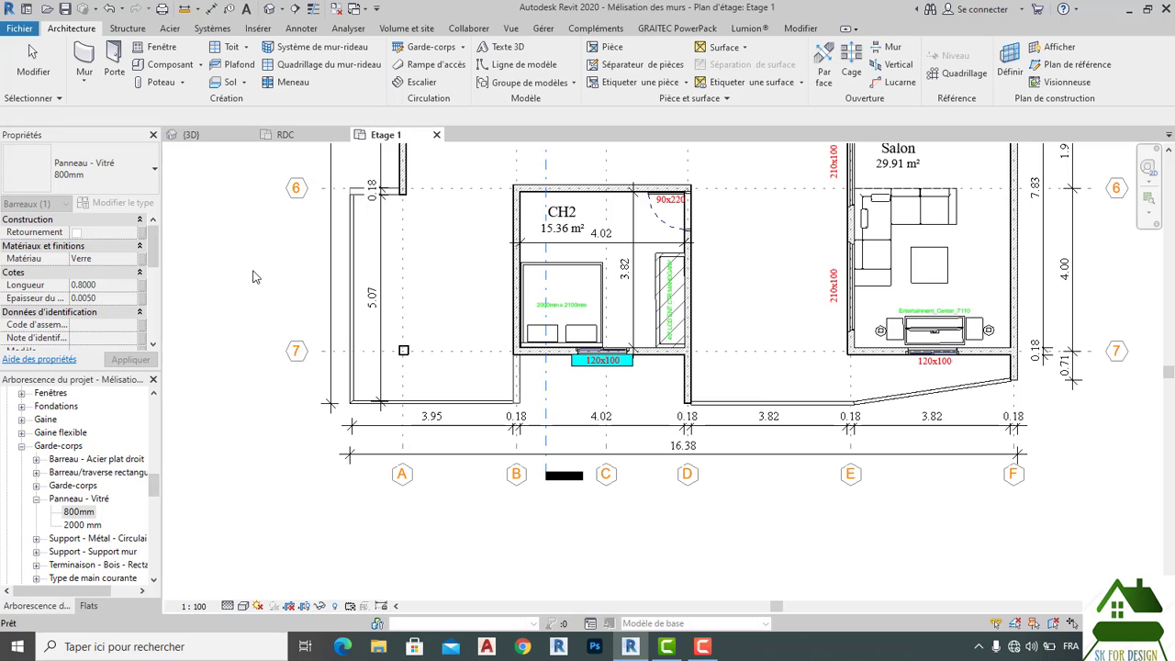
Step: Select the corner balcony's railing in the 3D view, open its type properties and review the rail structure
left_click(84, 524)
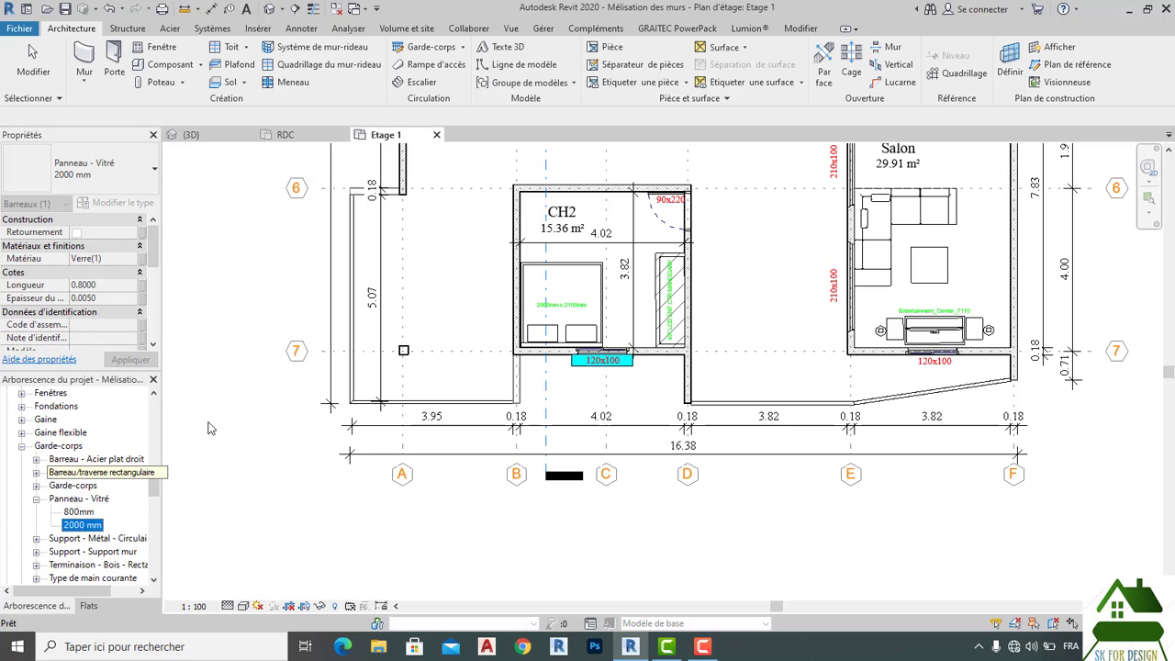
left_click(289, 135)
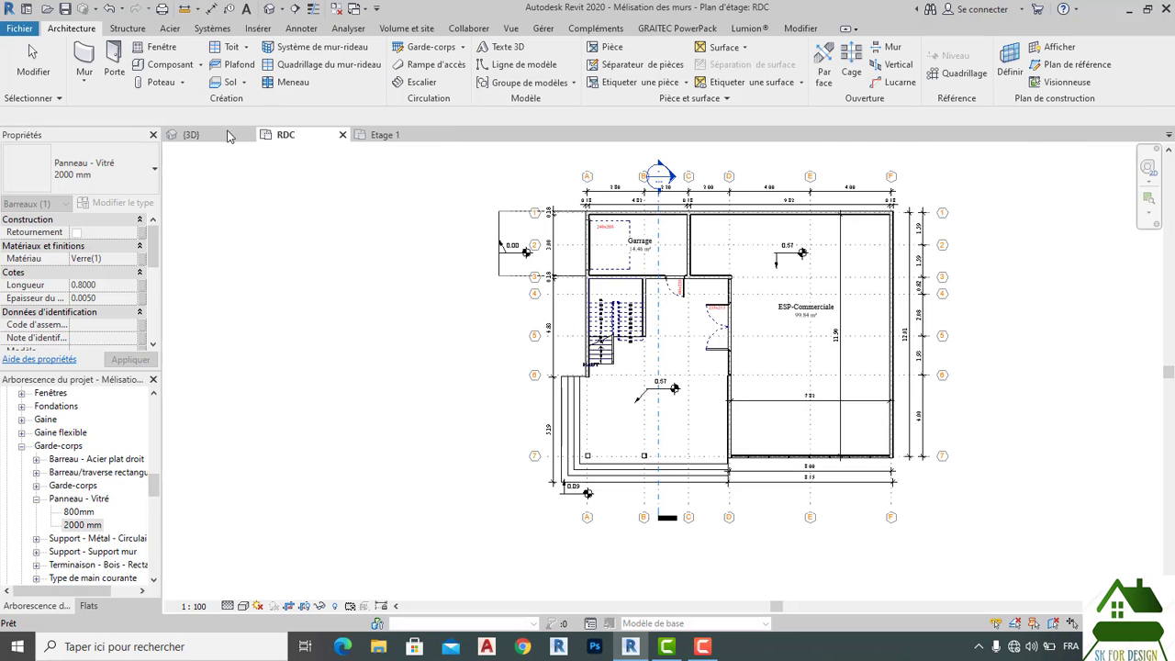
left_click(230, 135)
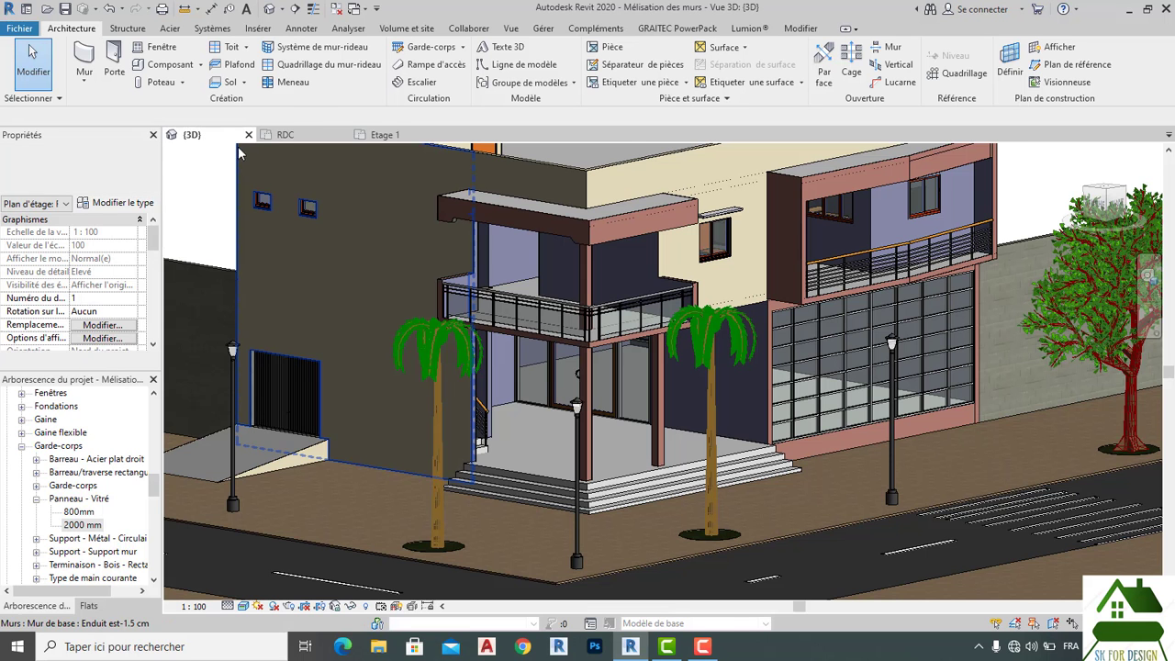
left_click(527, 316)
scroll(461, 294, "up", 3)
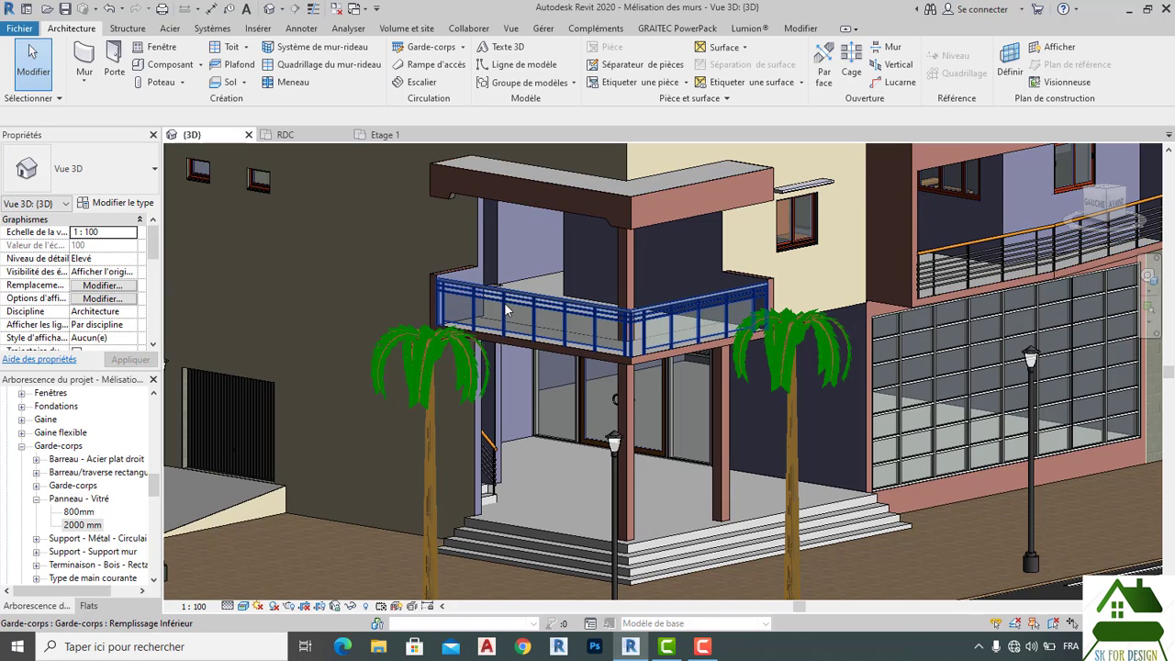
left_click(506, 296)
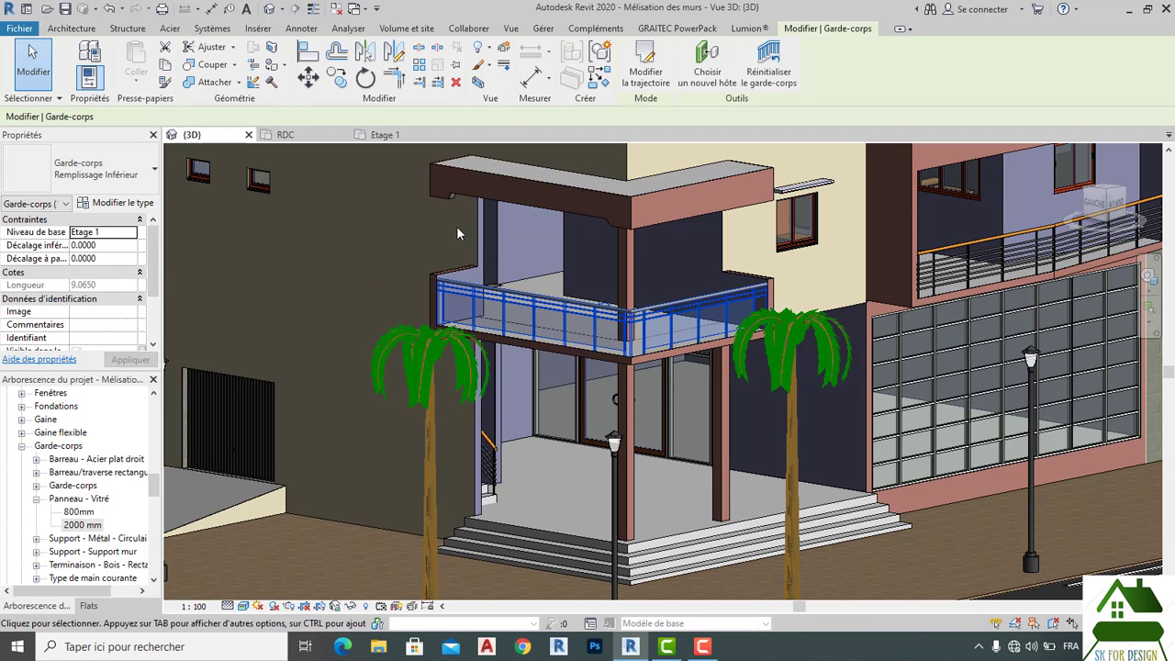
left_click(90, 52)
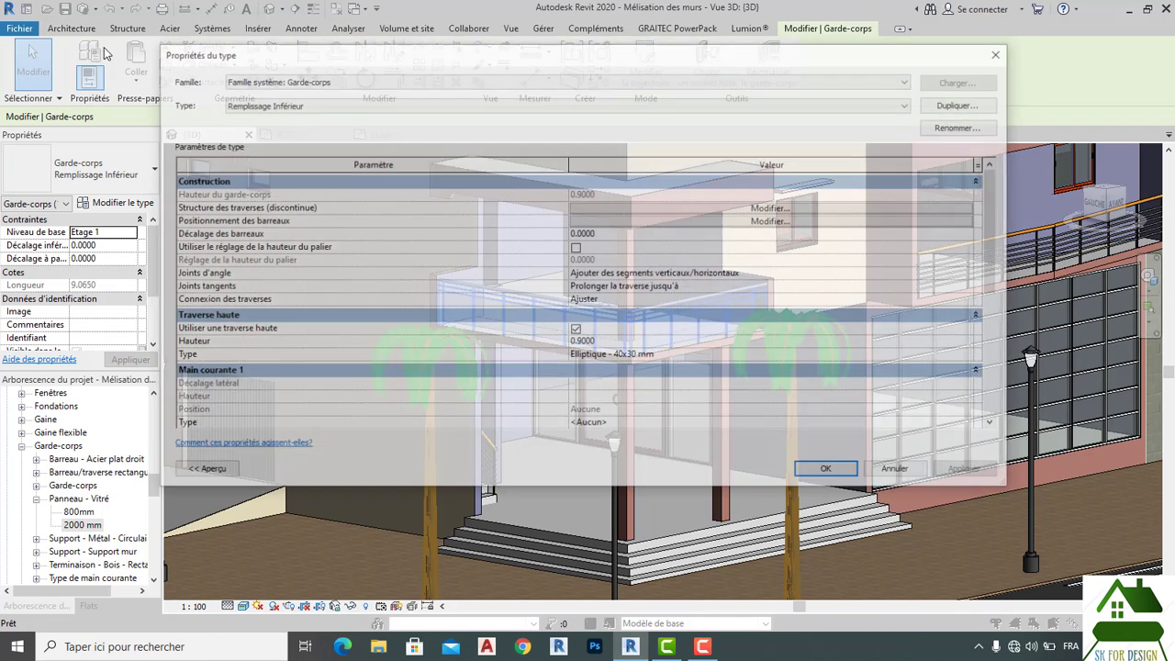
left_click(768, 210)
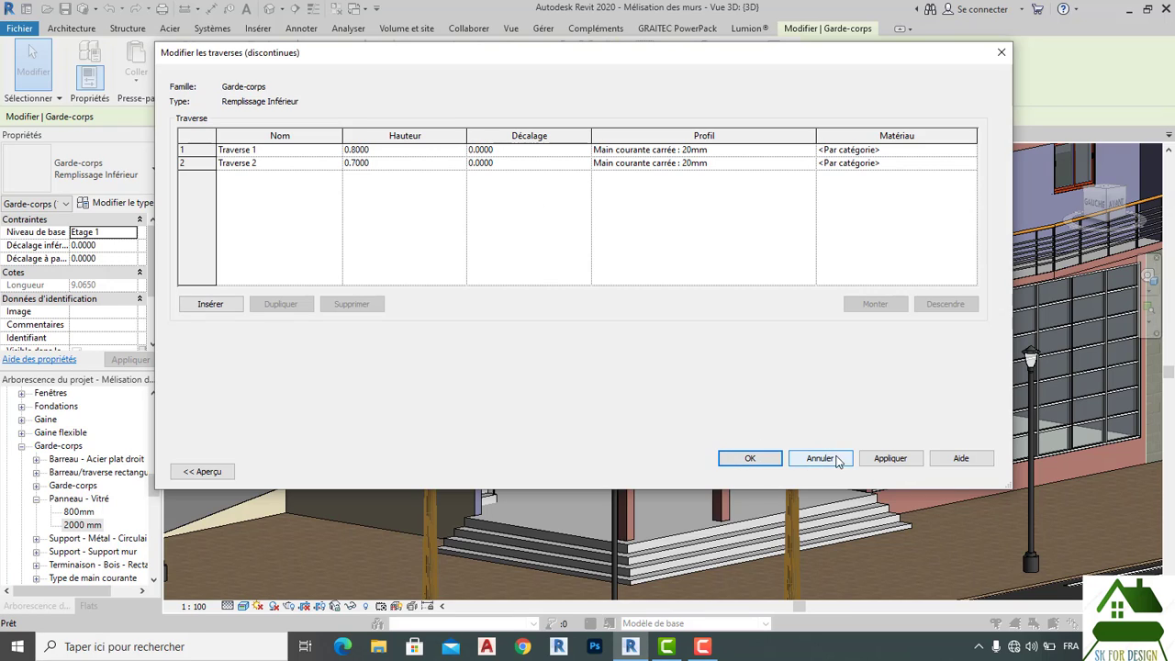
left_click(762, 461)
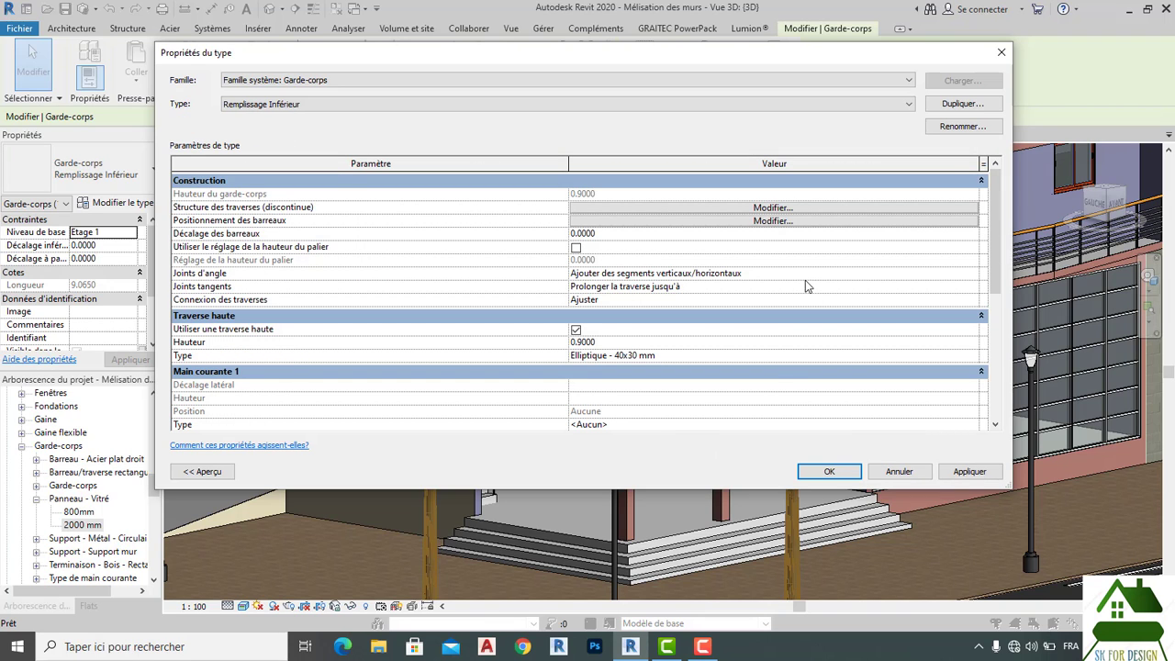
Step: Show the preview in the baluster placement settings and set the main pattern's glazed panel to Panneau - Vitré : 2000 mm
left_click(772, 222)
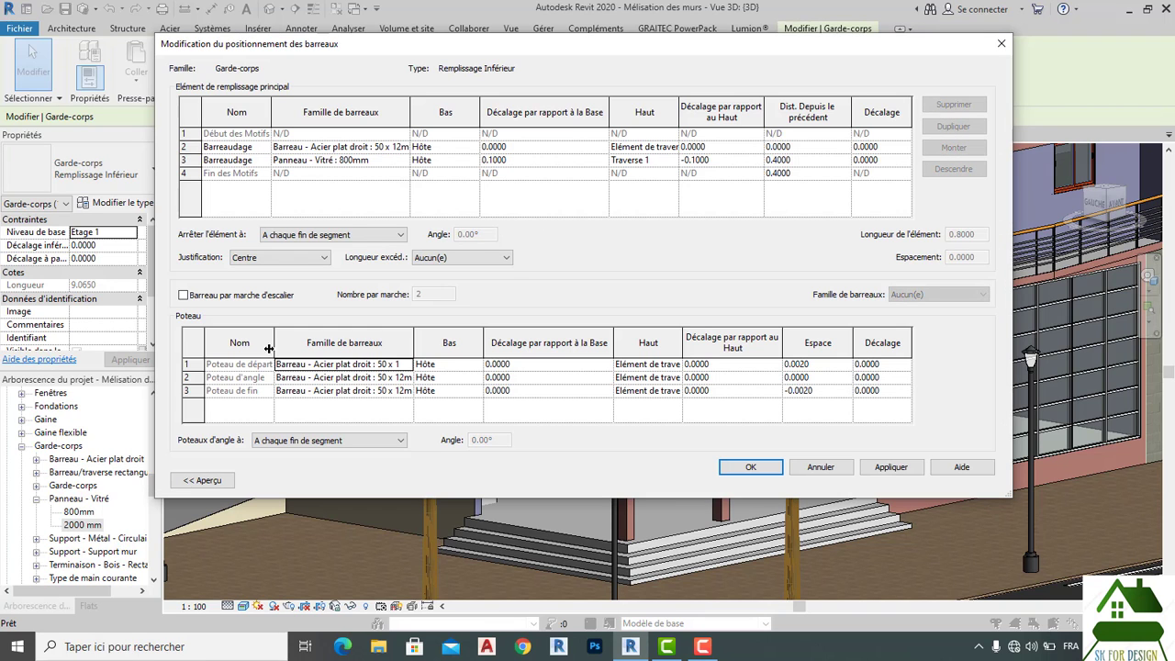
left_click(208, 484)
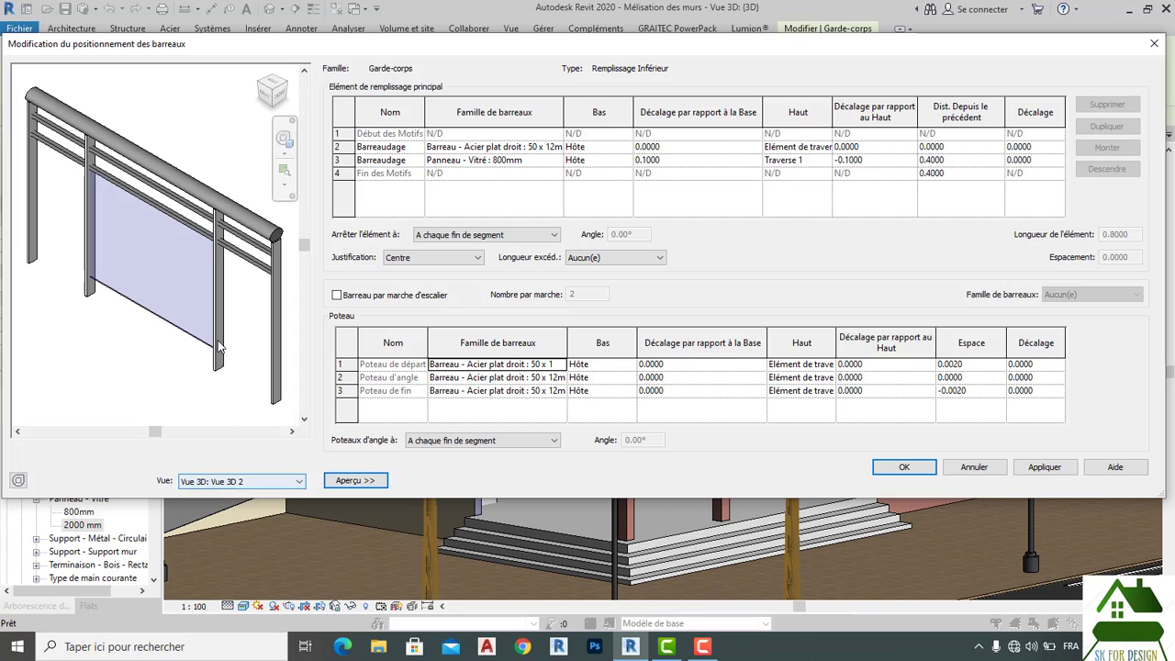
left_click(551, 161)
left_click(556, 161)
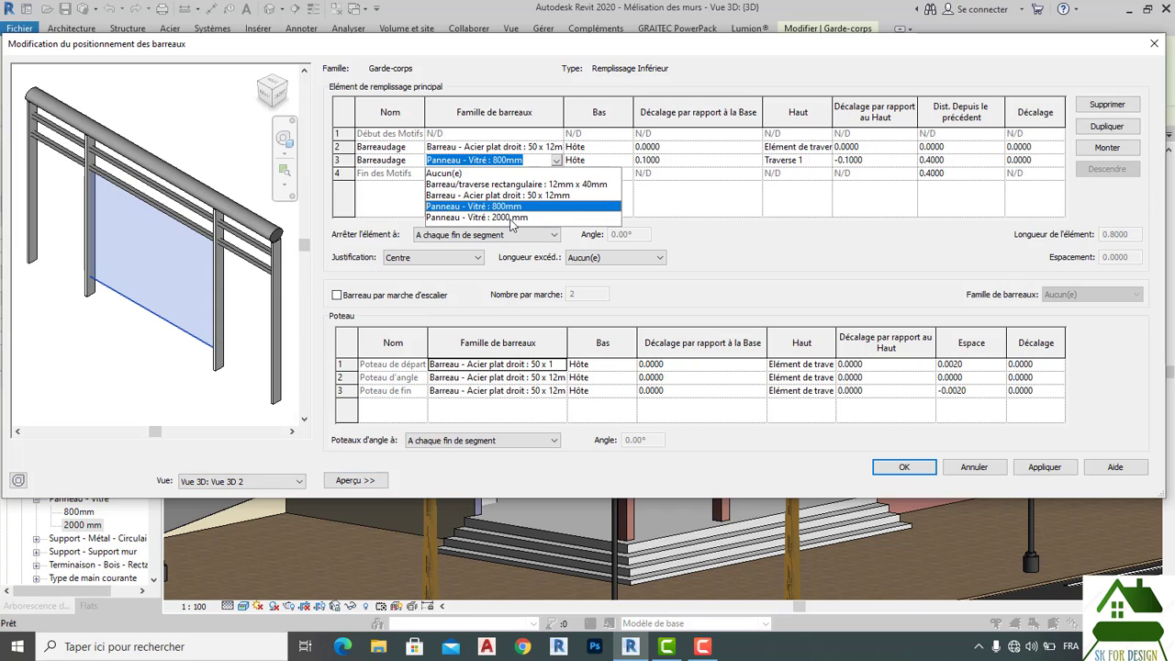
left_click(496, 217)
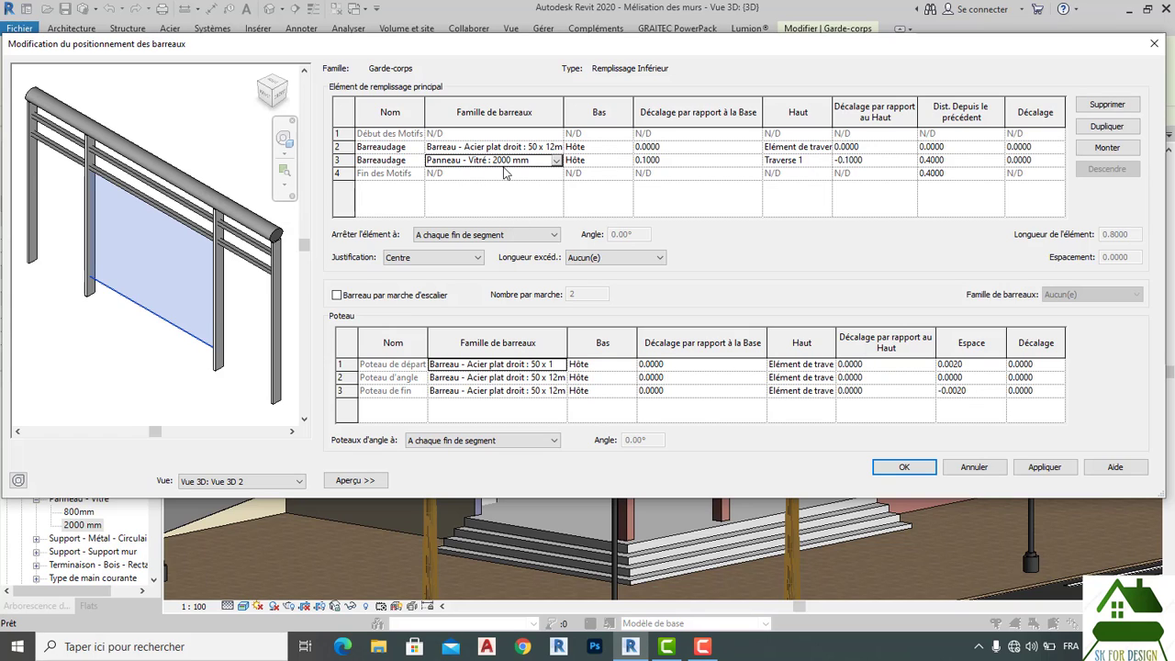
left_click(1047, 468)
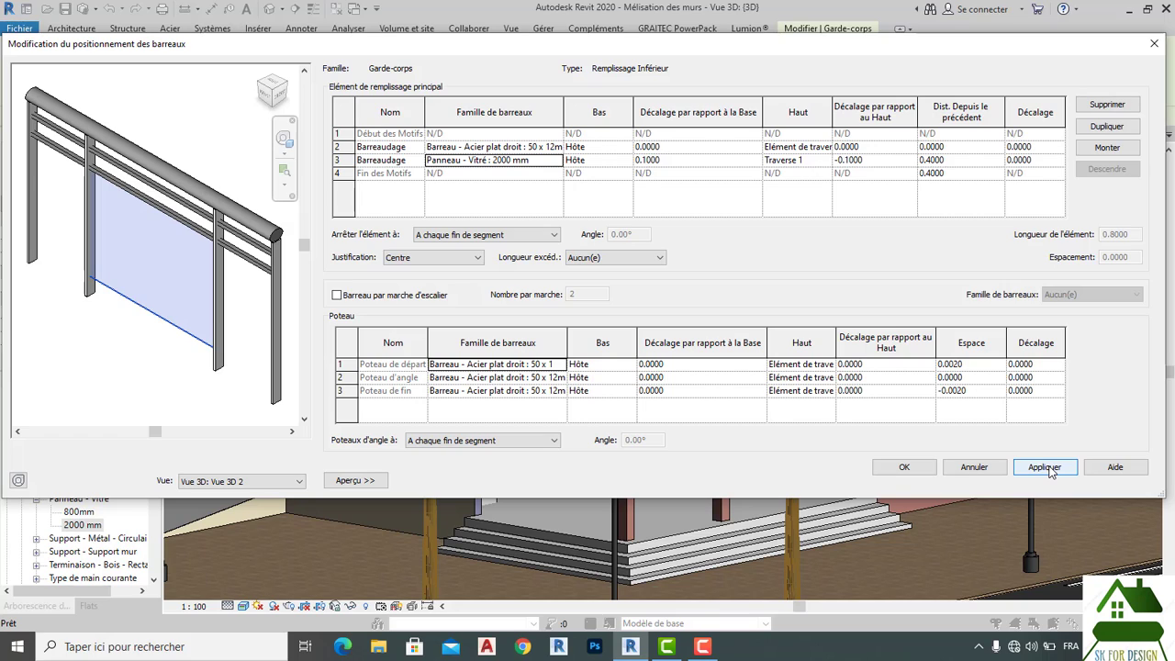
Step: Set the baluster pattern's justification to Etirer les éléments and accept the changes to the railing type
left_click(556, 148)
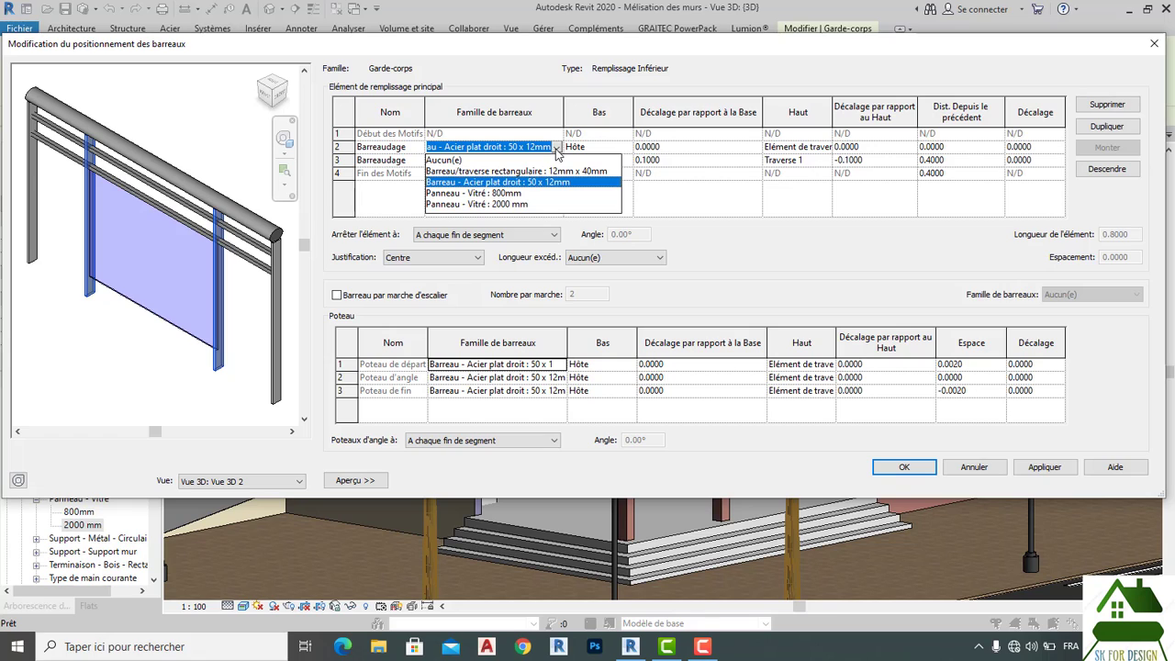
left_click(557, 151)
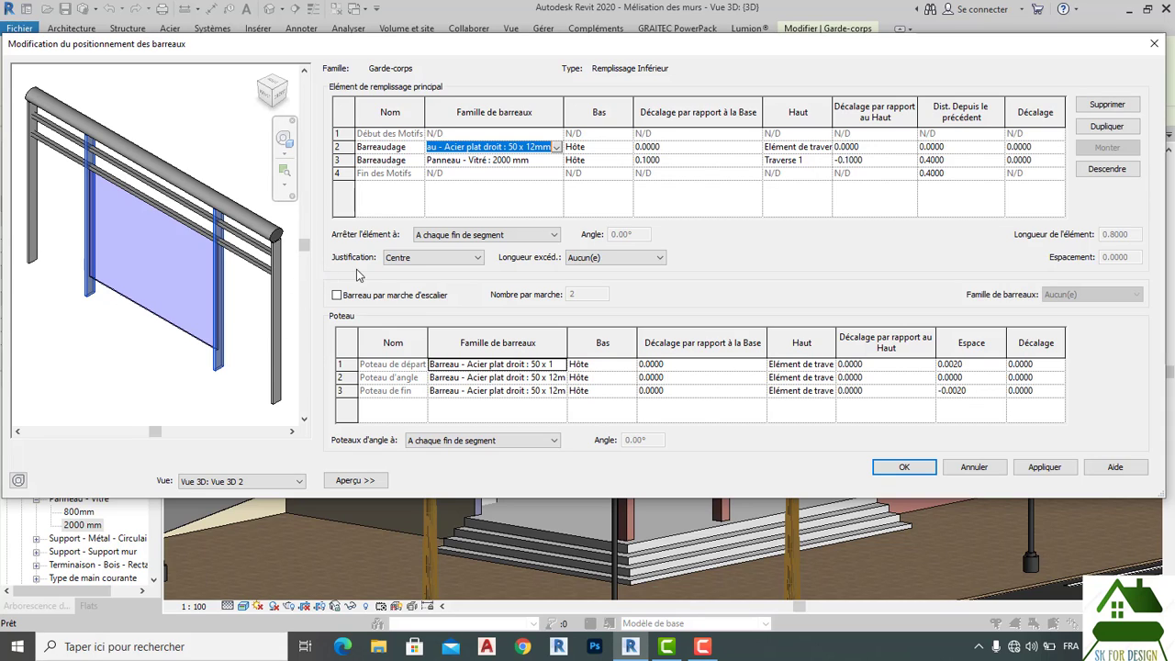
left_click(464, 263)
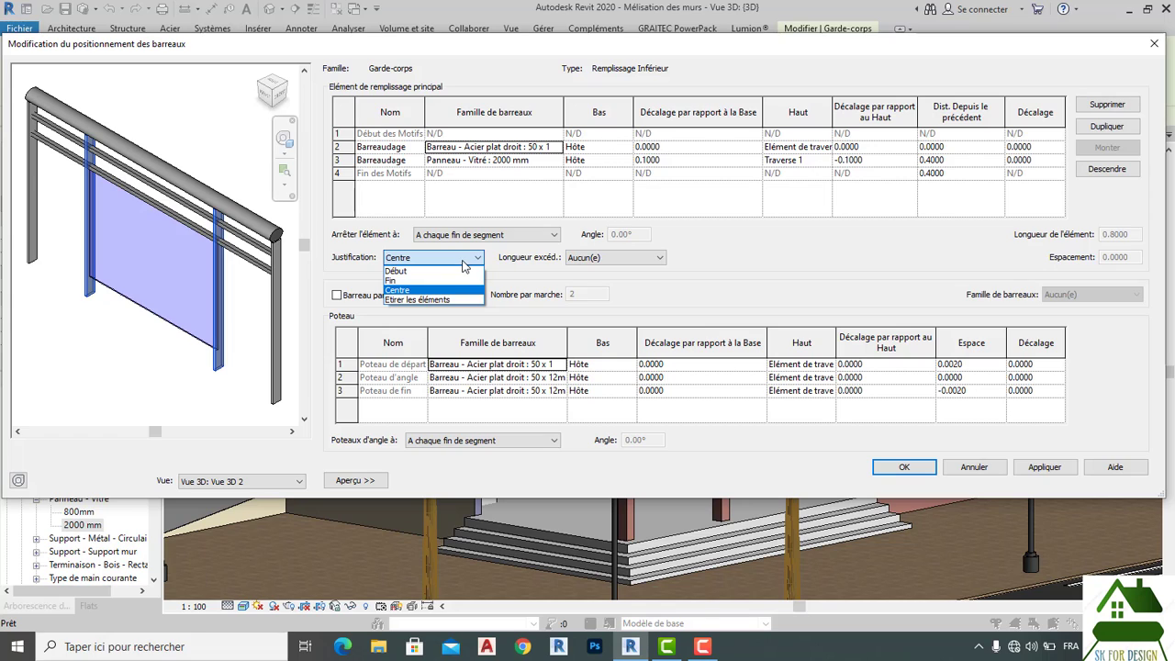
left_click(445, 300)
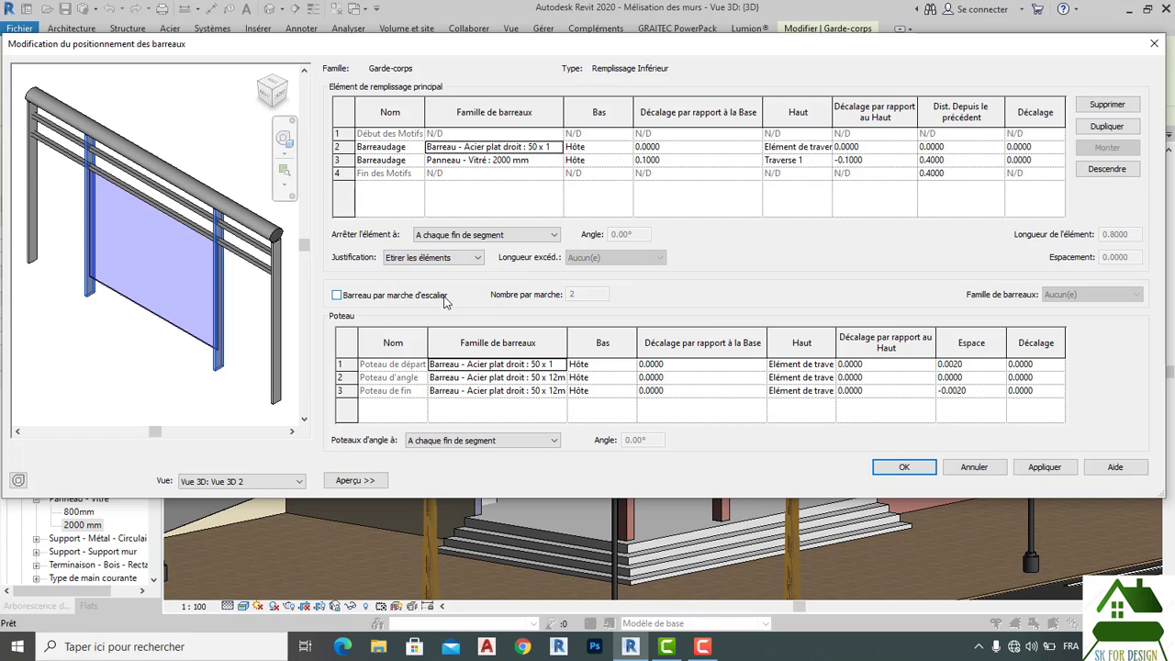
left_click(1047, 471)
left_click(907, 467)
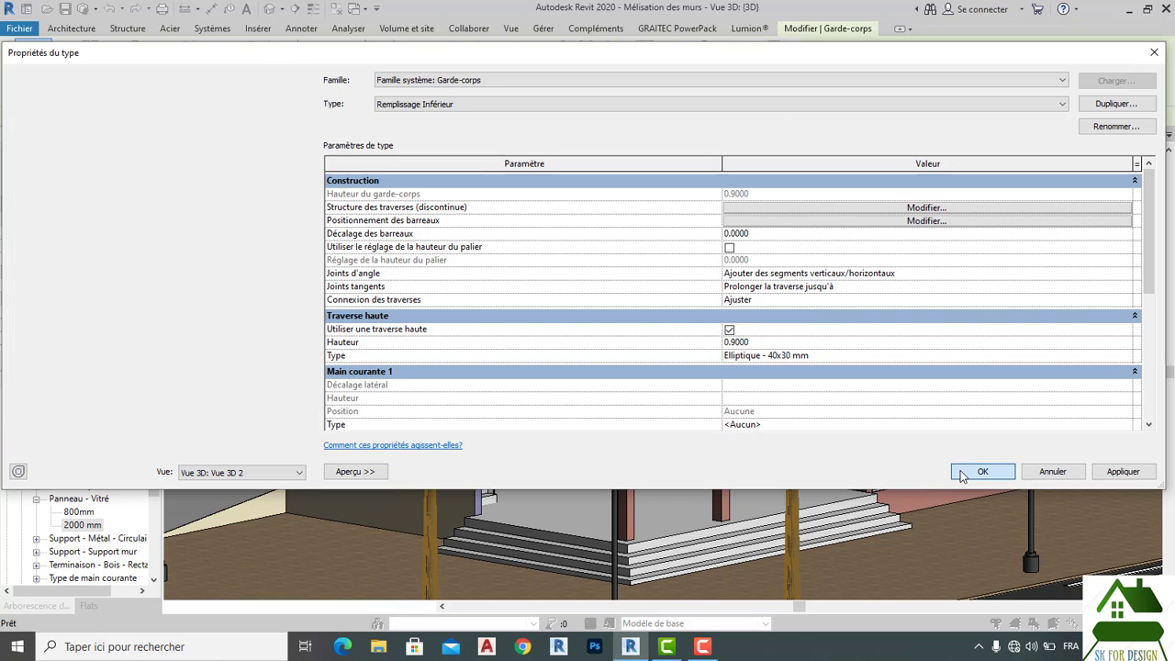
left_click(973, 472)
key("Escape")
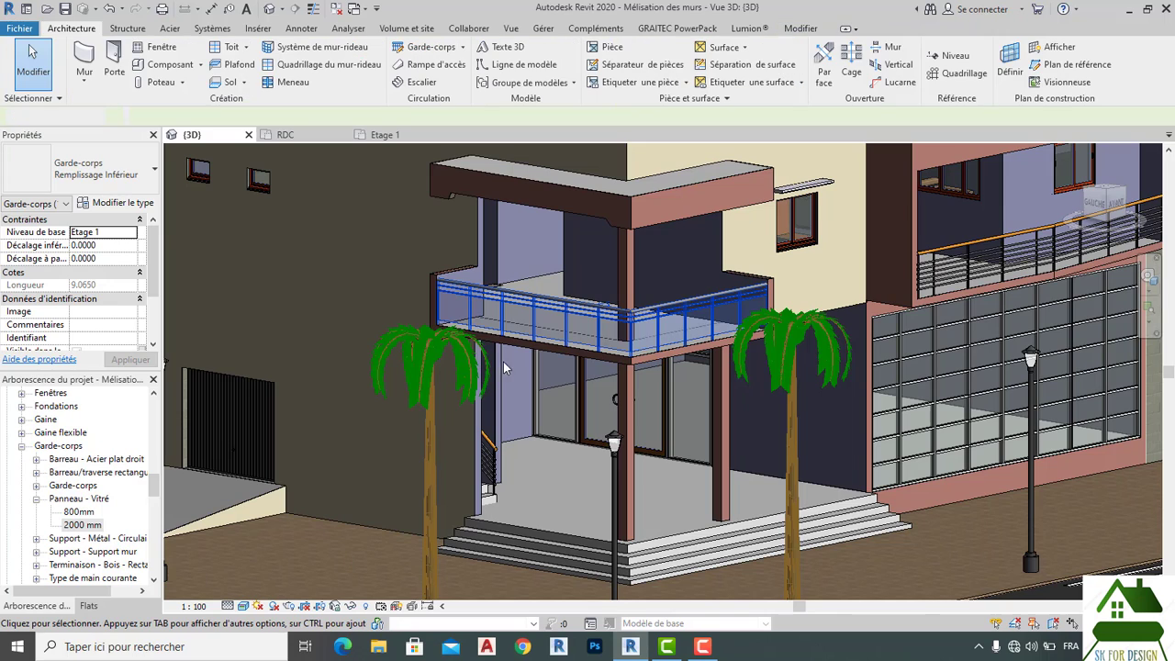
scroll(518, 354, "up", 2)
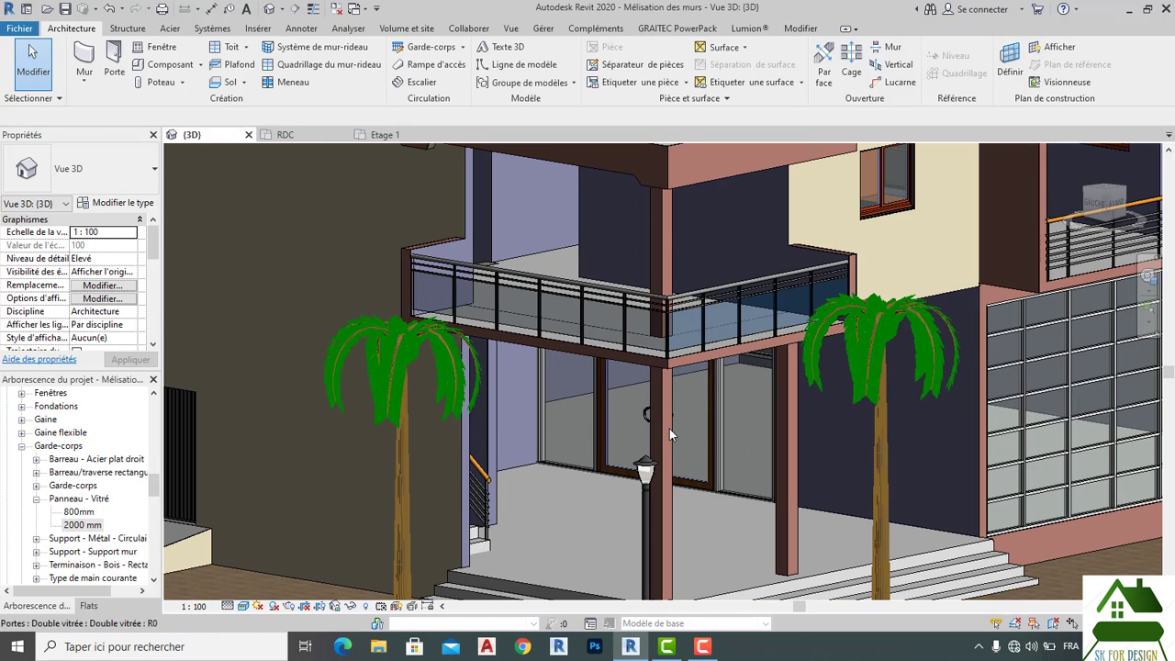
scroll(669, 429, "up", 3)
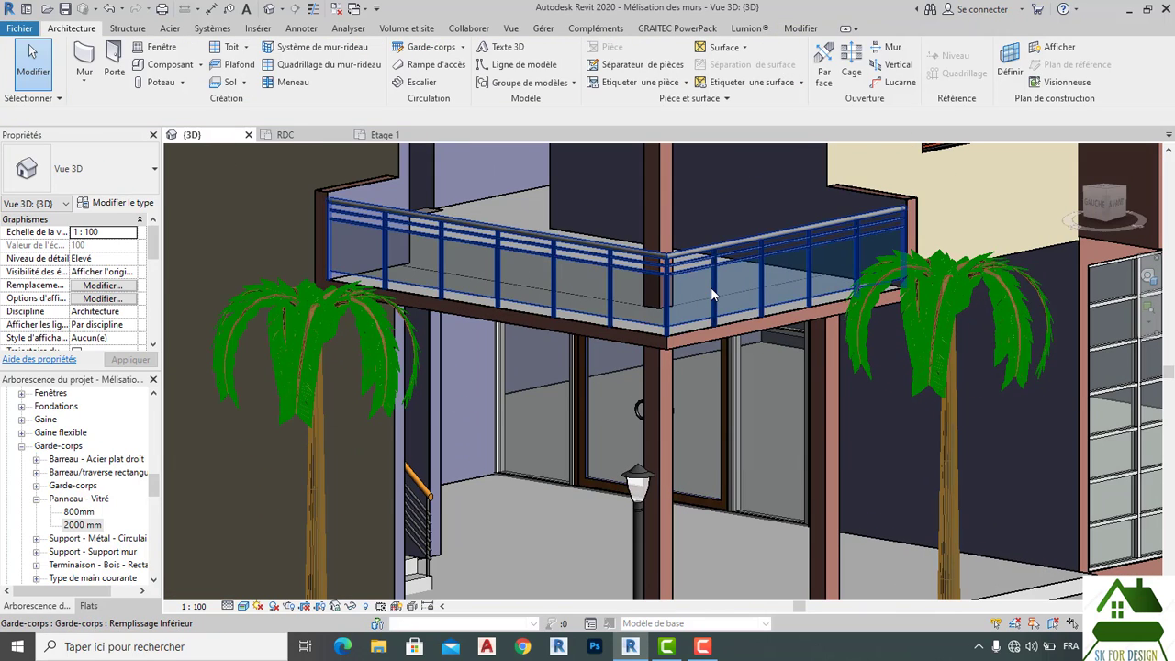
scroll(713, 285, "up", 3)
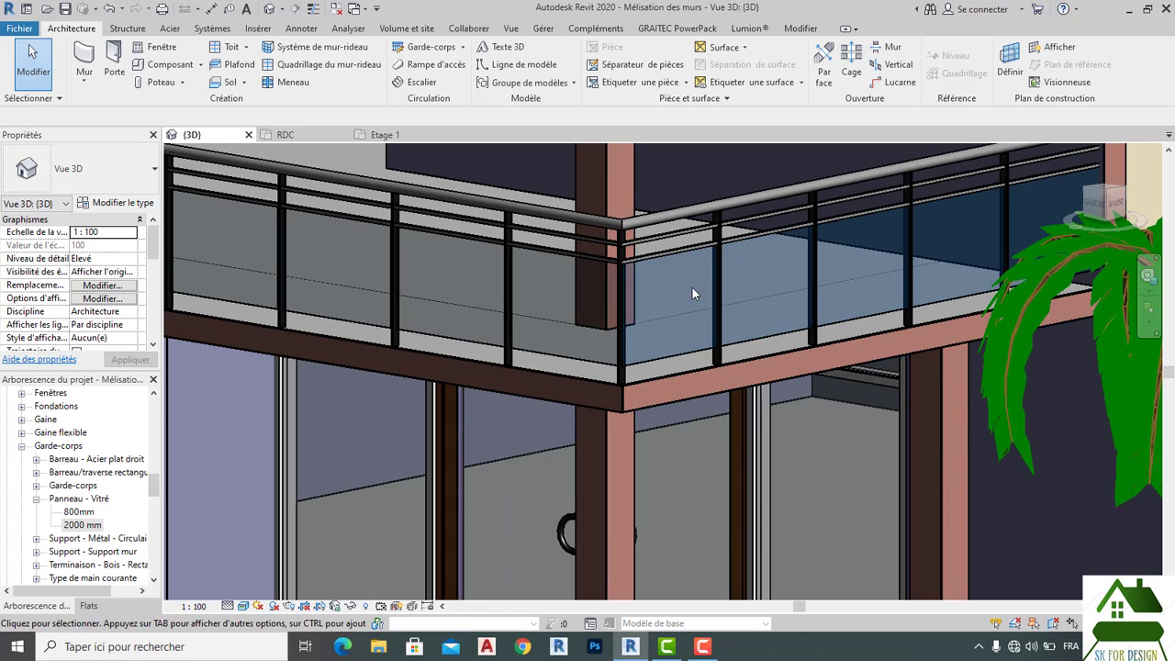
scroll(657, 304, "down", 4)
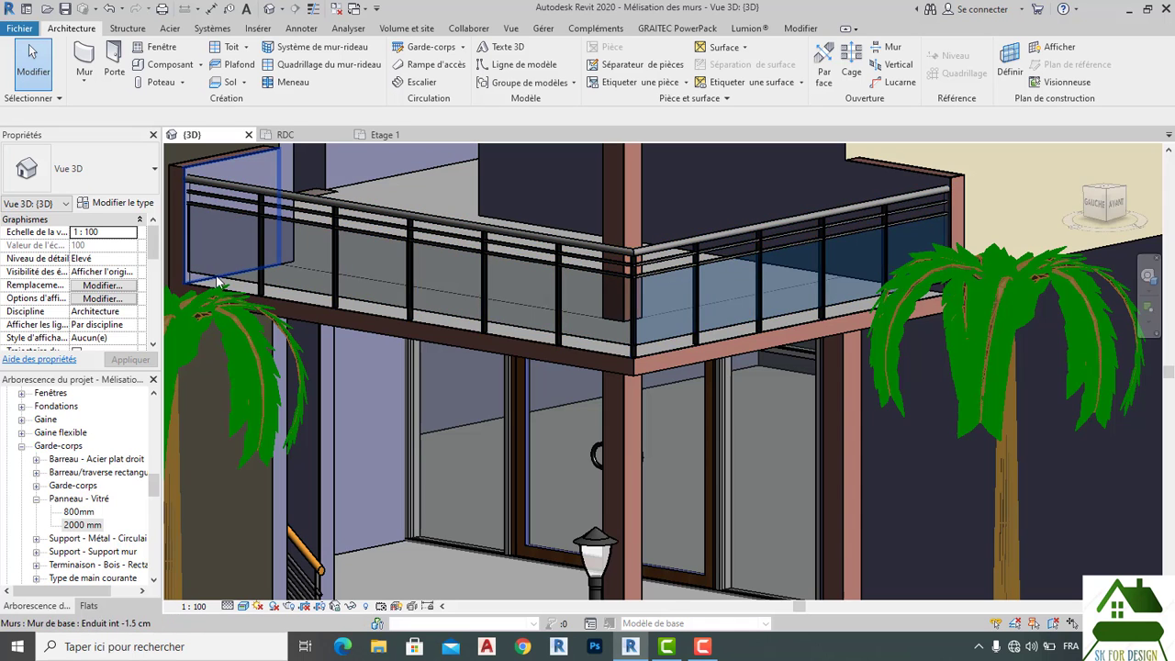
Step: Examine the corner balcony's new glazed railing in the 3D view, both up close and together with the façade
scroll(567, 333, "down", 3)
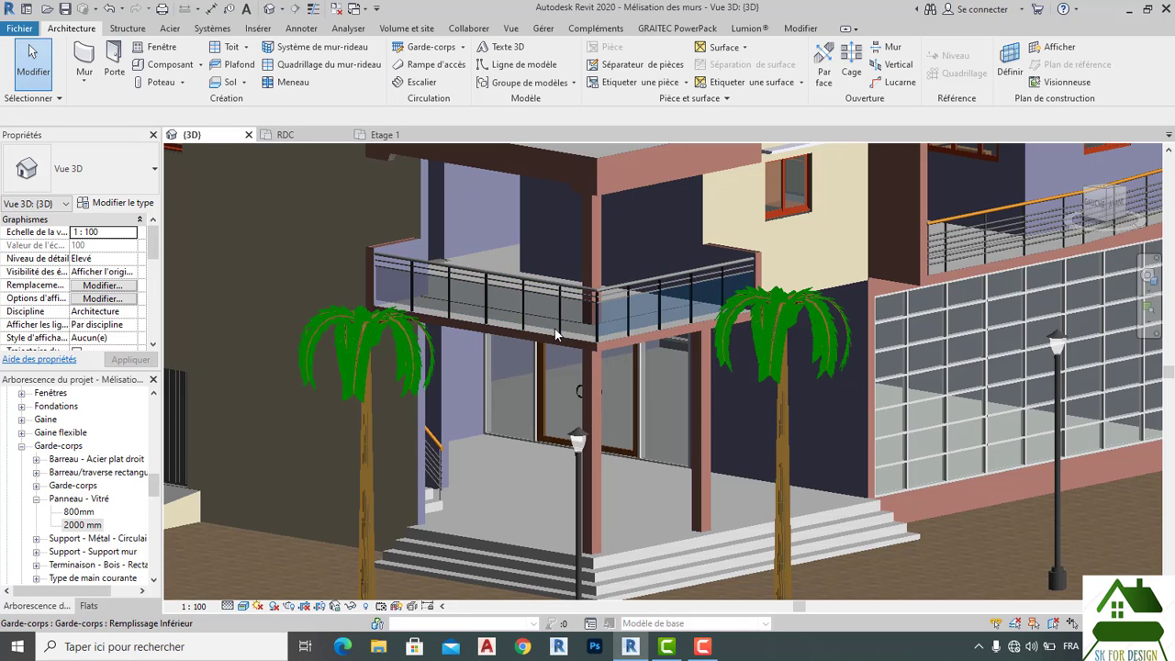
middle_click_drag(711, 403, 584, 372)
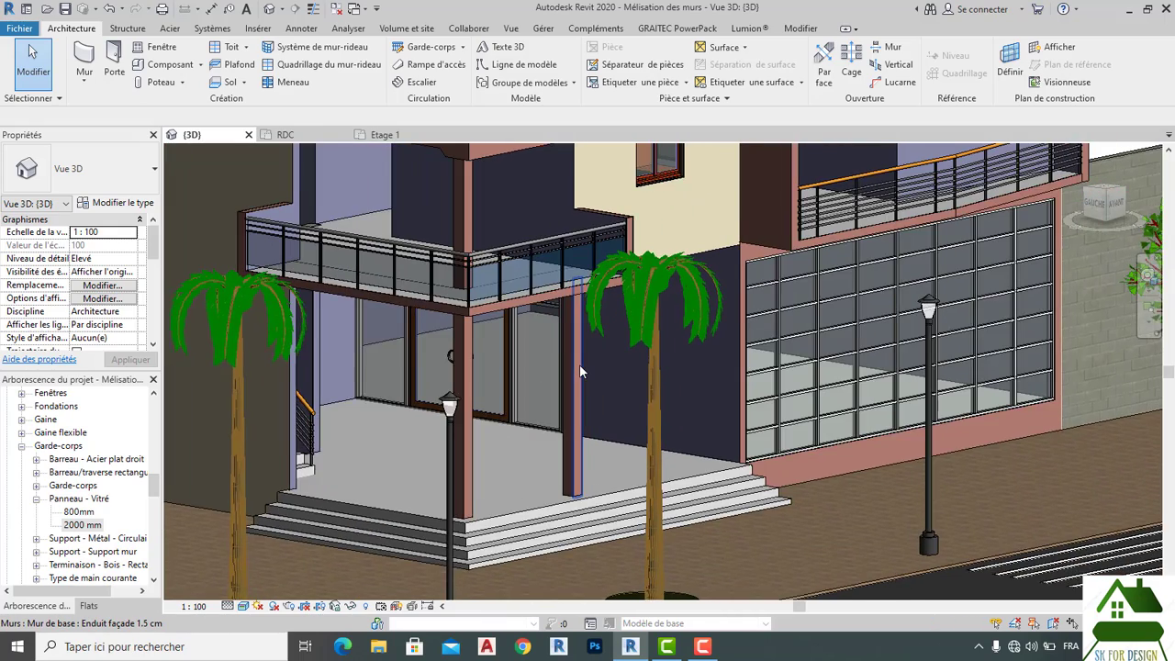
scroll(581, 368, "down", 1)
middle_click_drag(864, 174, 835, 193)
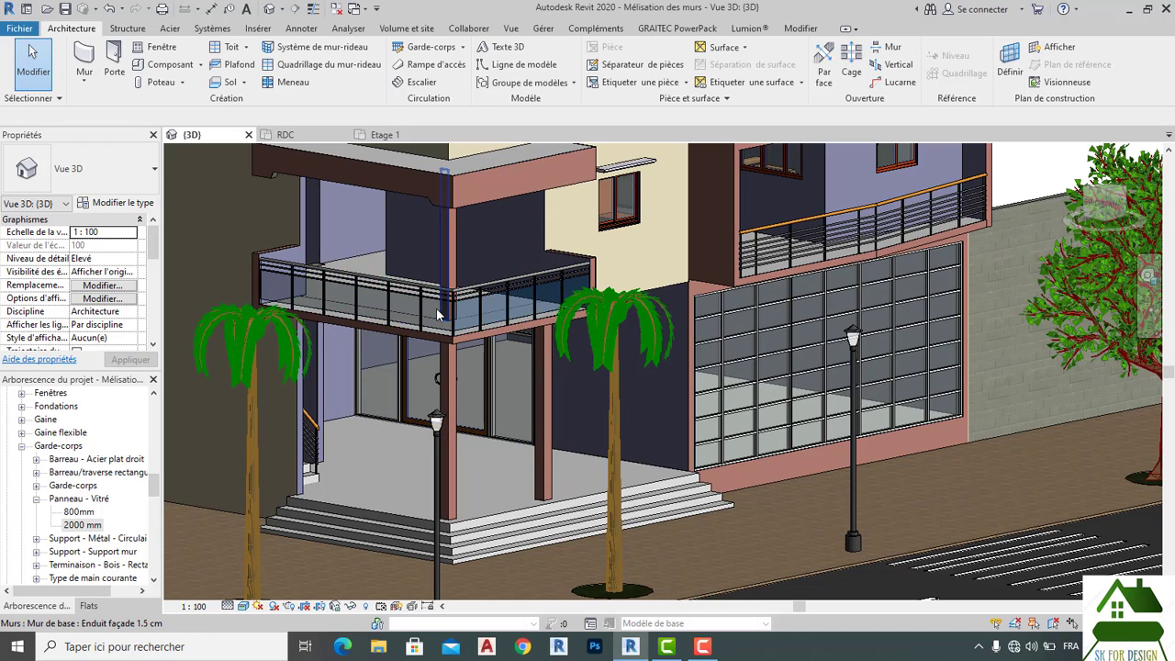
scroll(438, 315, "down", 3)
scroll(333, 296, "up", 5)
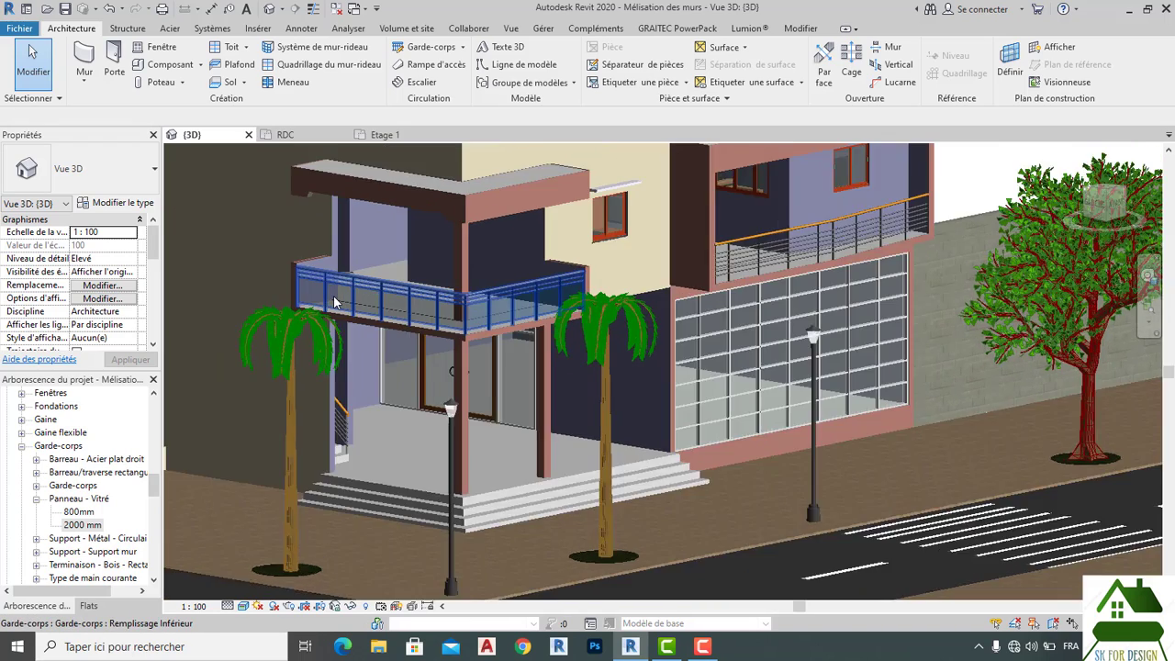
scroll(333, 296, "up", 3)
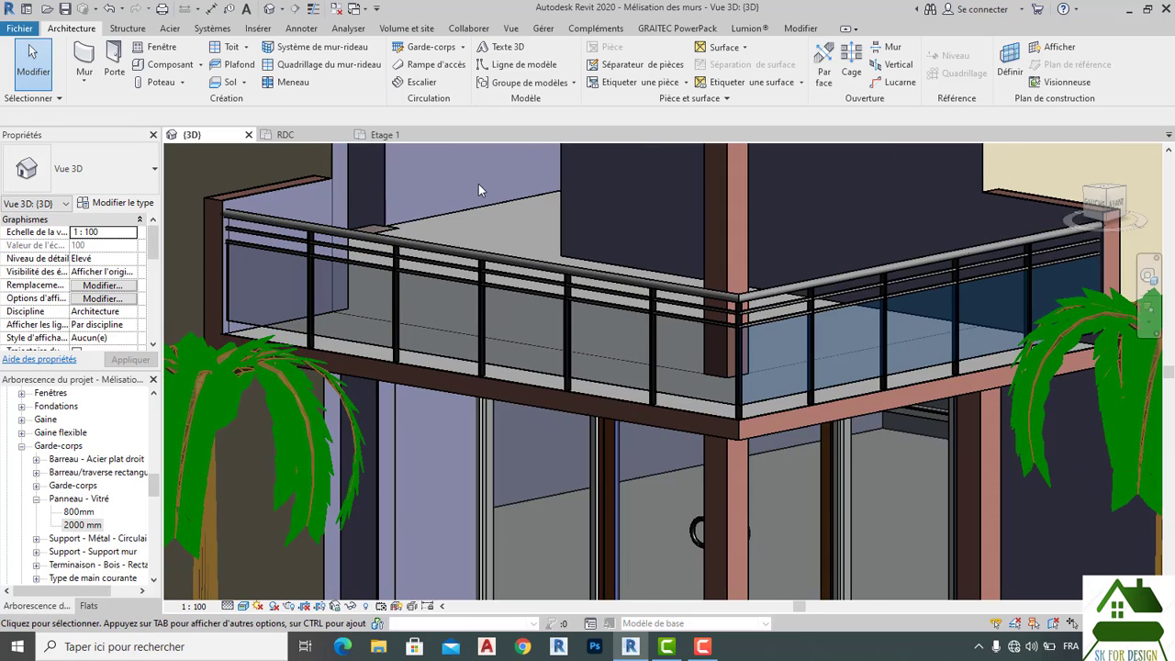
scroll(478, 185, "down", 2)
scroll(482, 183, "down", 4)
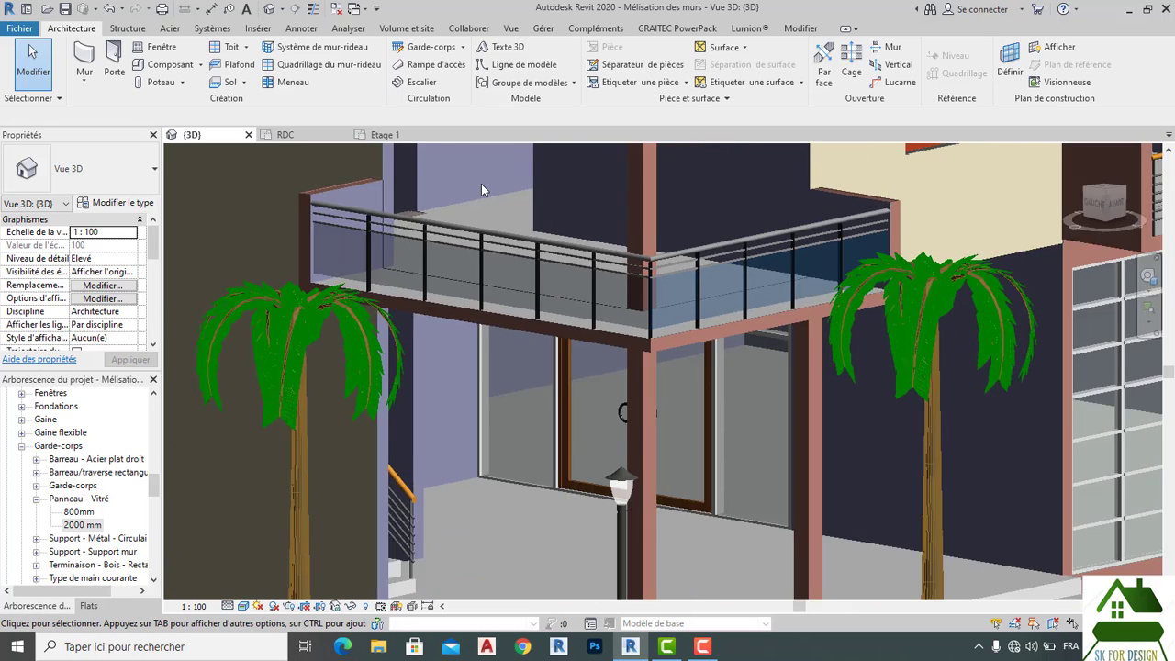
scroll(568, 332, "down", 2)
middle_click_drag(615, 347, 586, 420)
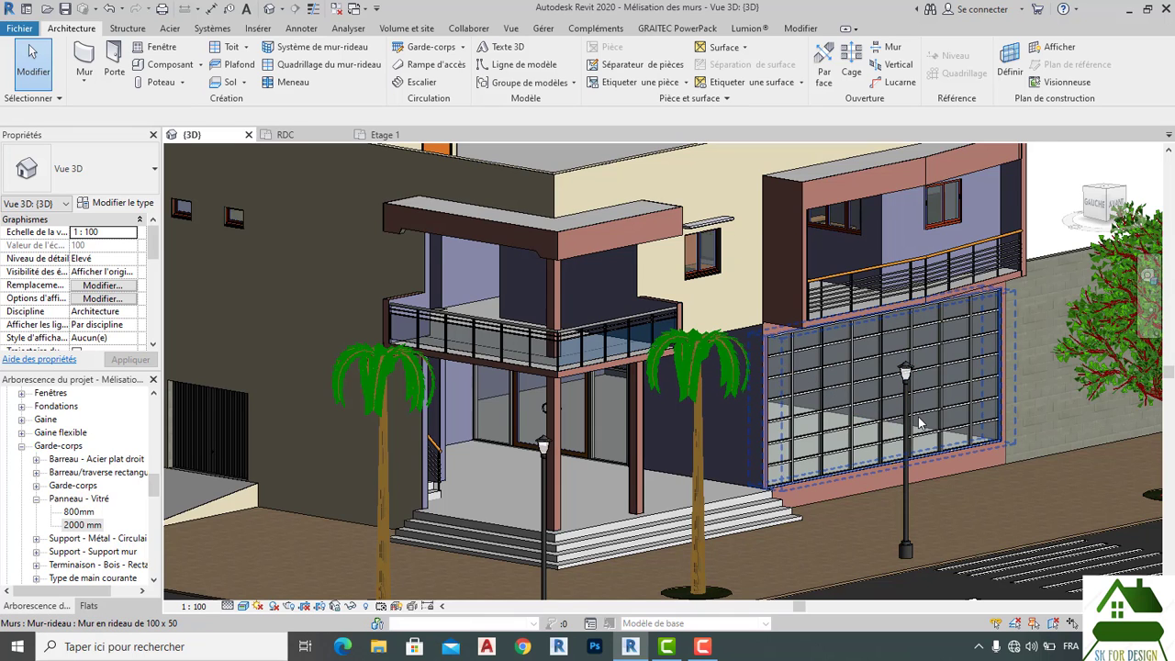
Step: Look over the ground-floor curtain wall, view the RDC and Etage 1 plans, and return to the 3D view
scroll(827, 393, "up", 4)
scroll(821, 317, "down", 2)
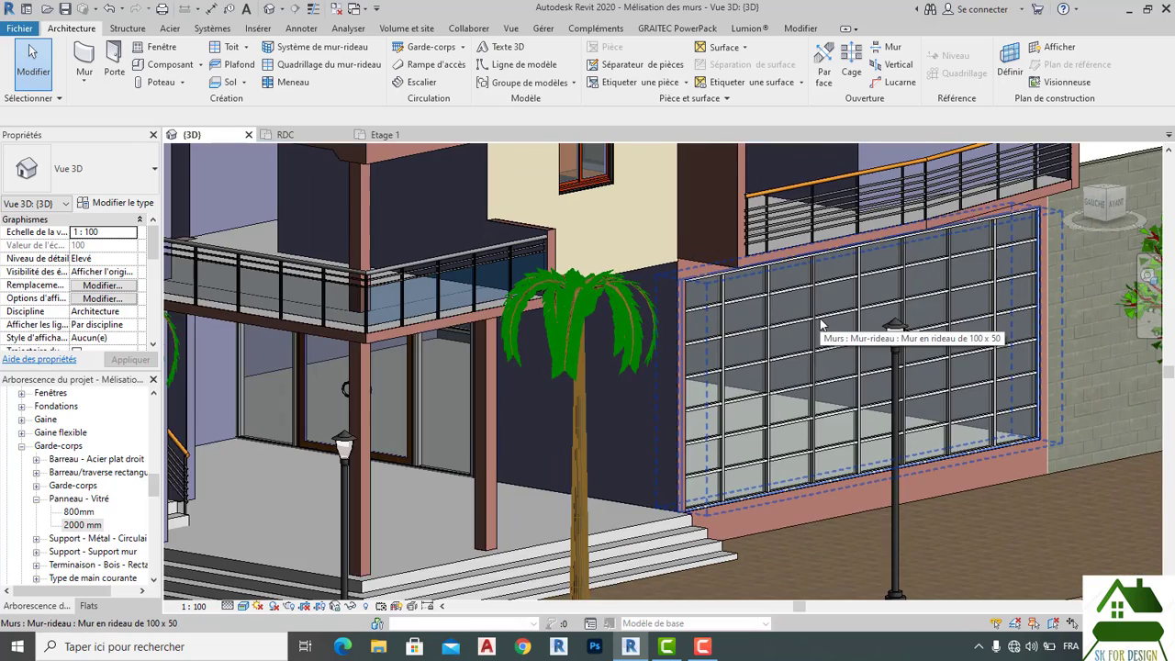
scroll(820, 325, "down", 1)
scroll(820, 333, "down", 5)
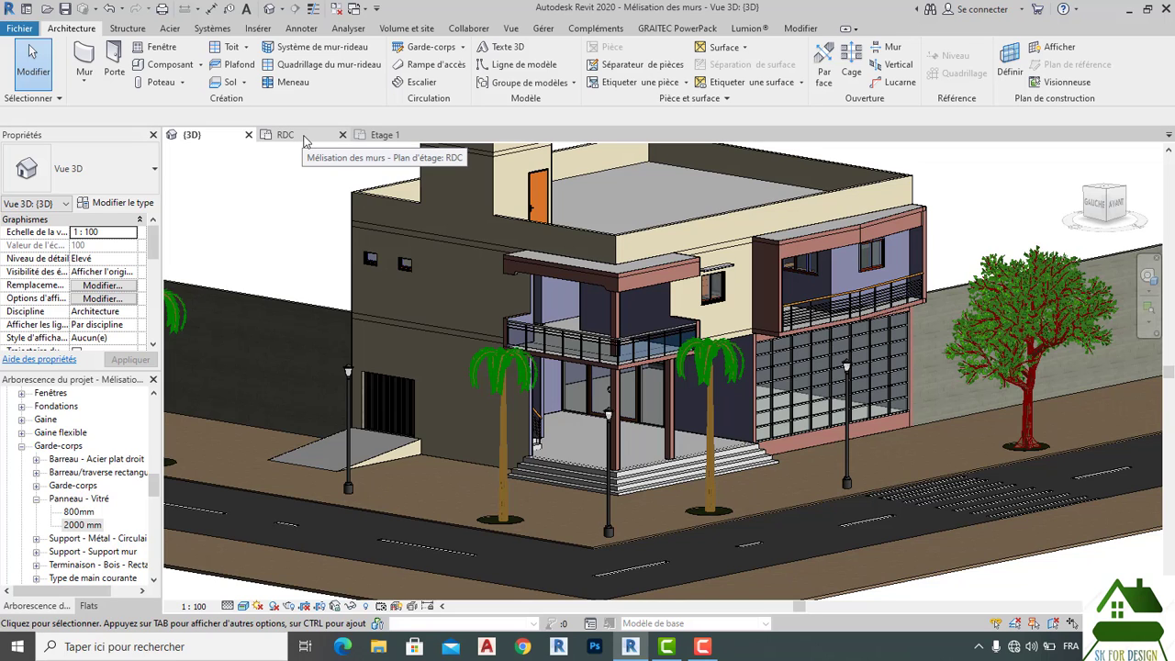
left_click(305, 138)
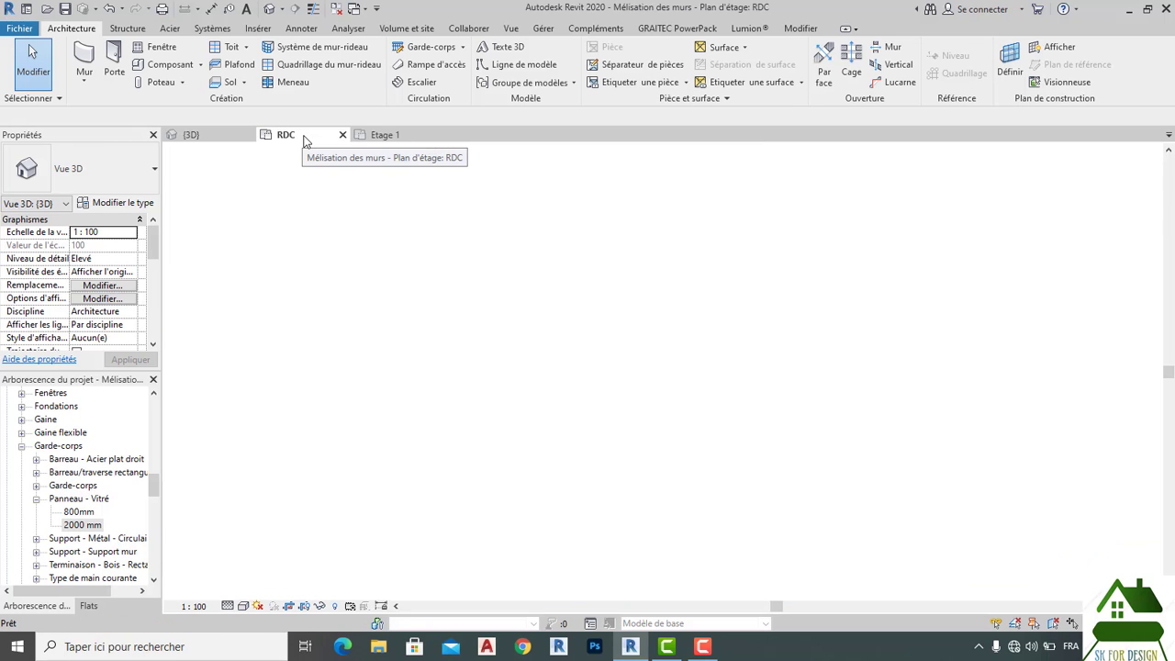
left_click(378, 135)
left_click(188, 135)
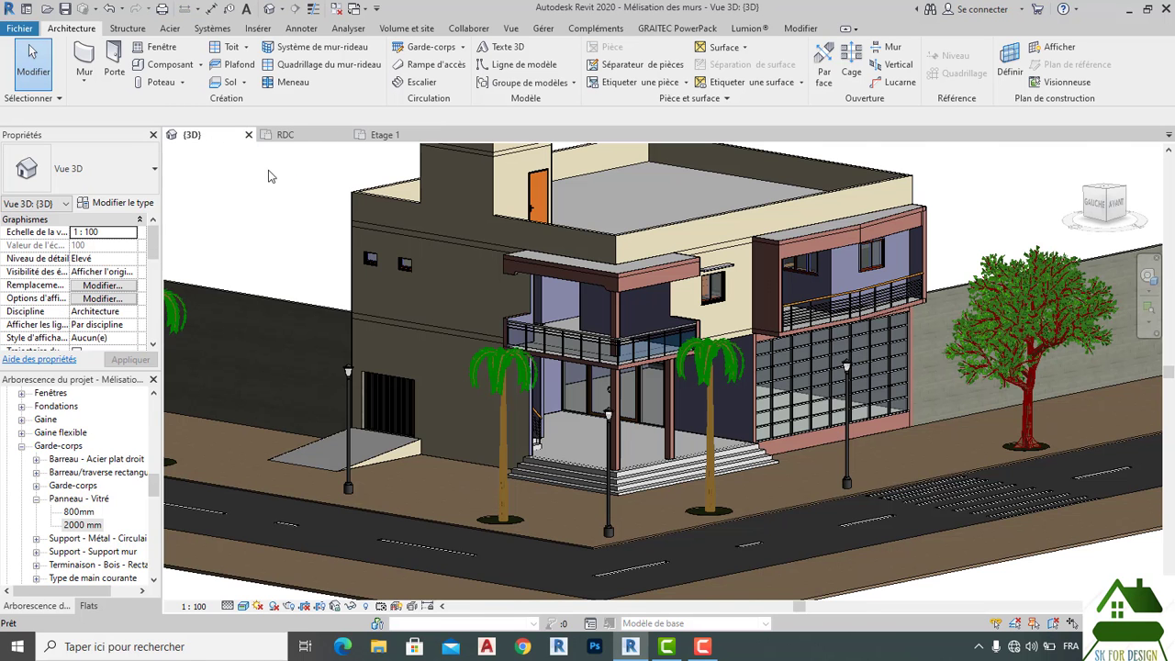
Step: Open the rendering appearance library of the Palmier - 6 m type and browse its Auto_Economy/Midsize, Trees [Asian] and Trees [Tropical] classes
scroll(462, 327, "down", 3)
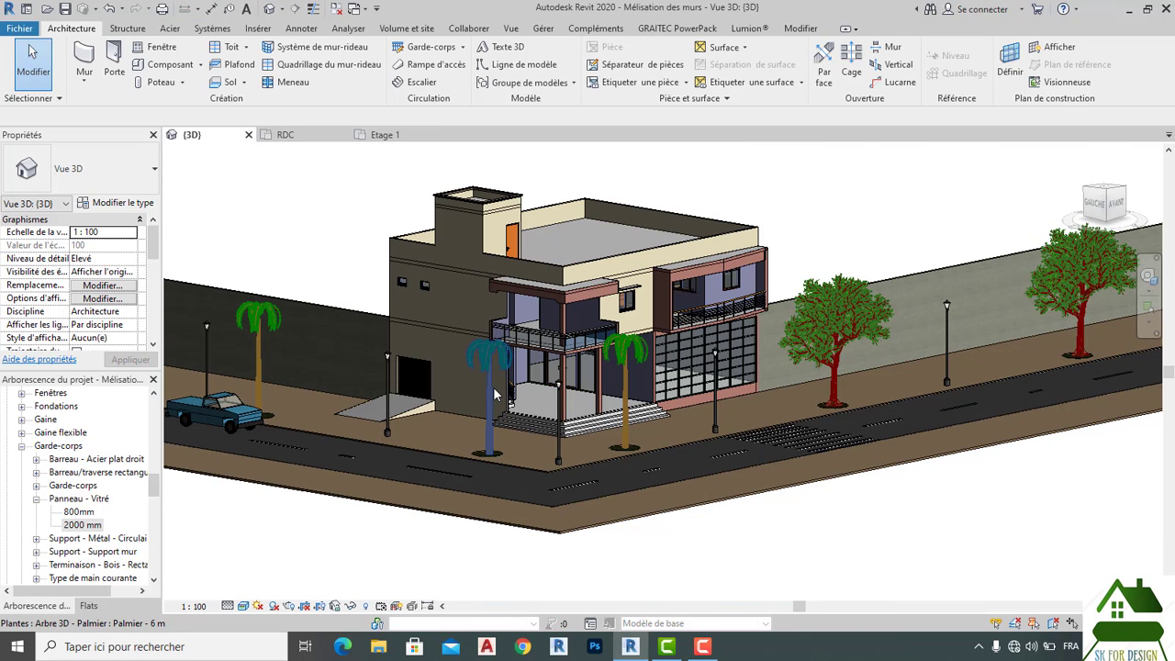
left_click(494, 395)
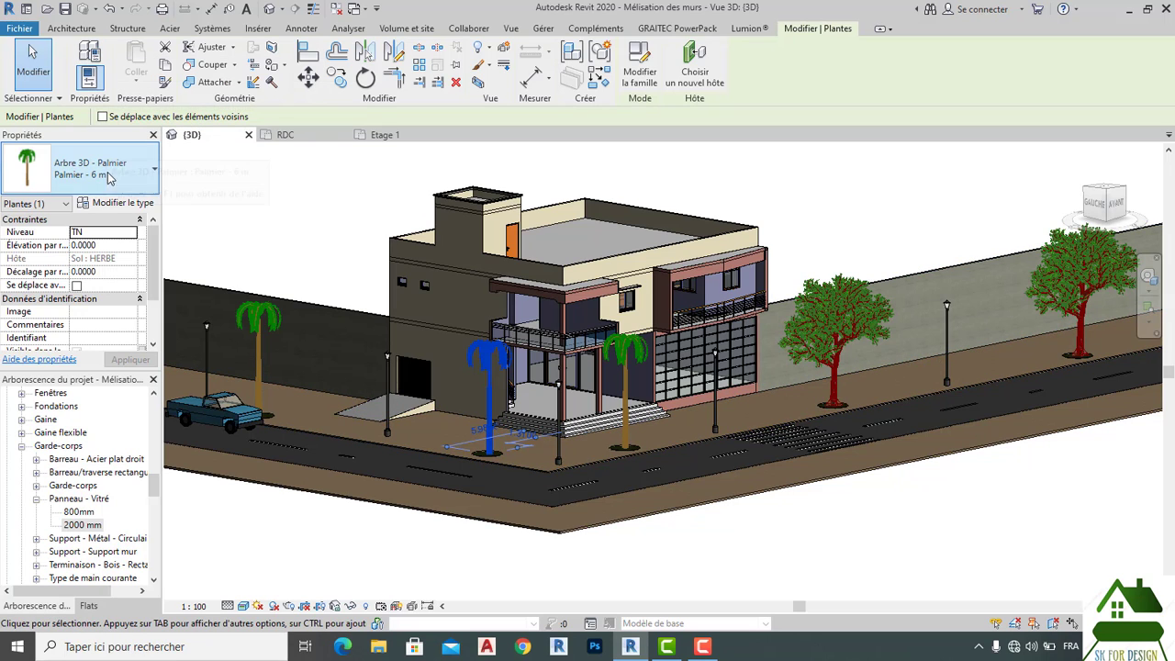
left_click(108, 206)
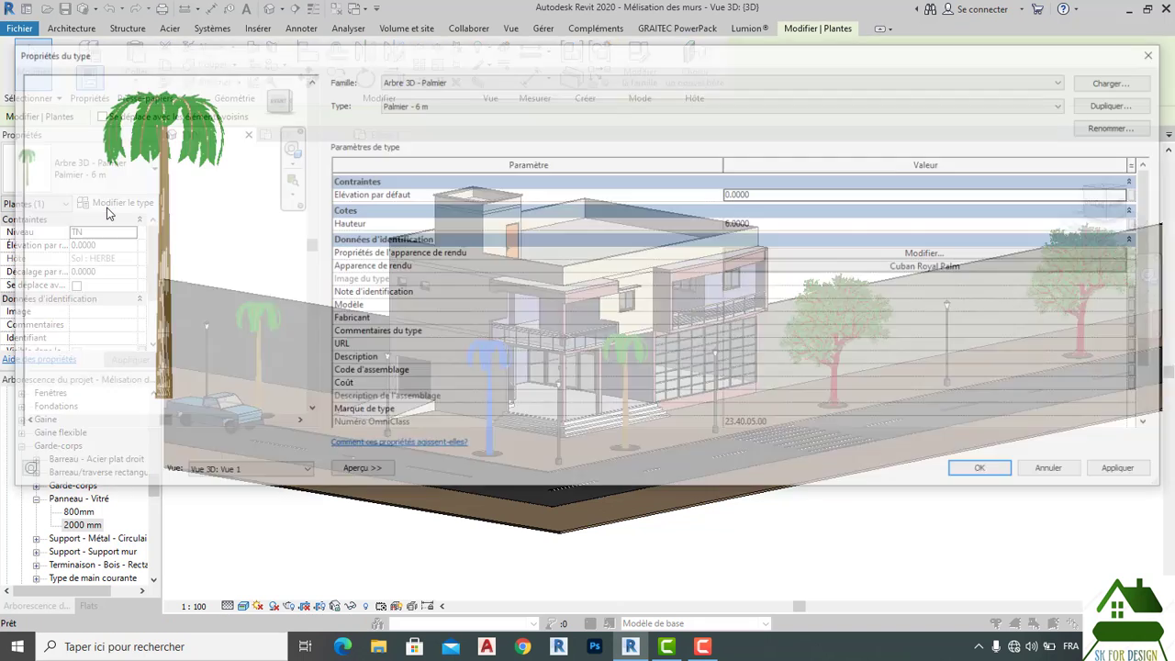
left_click(901, 268)
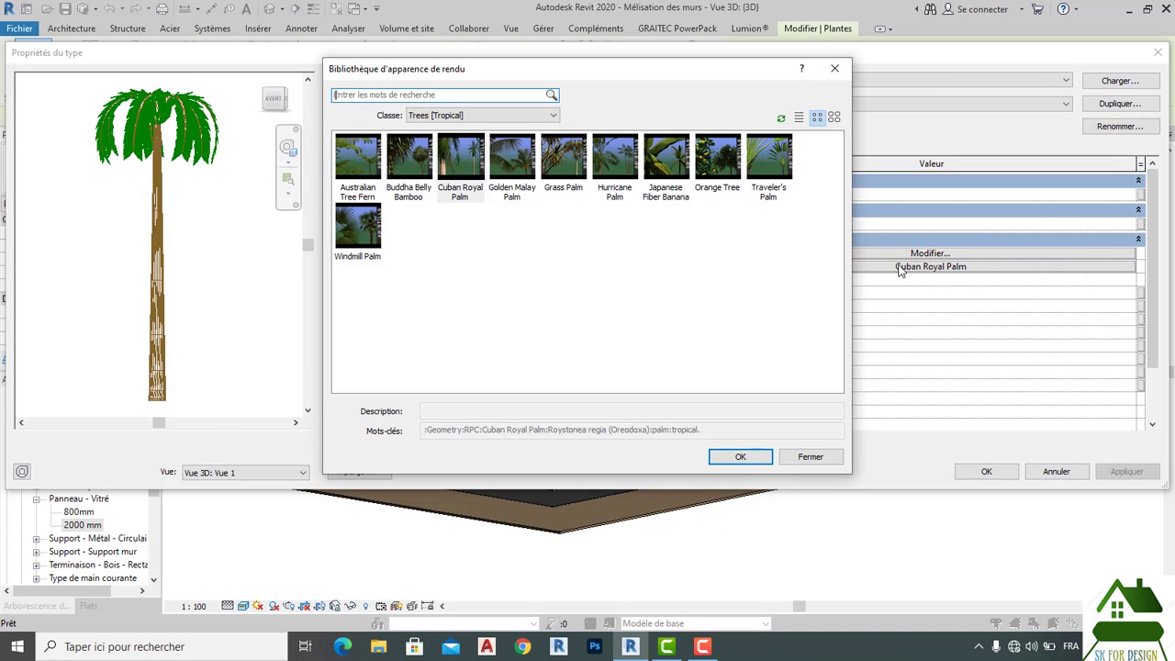
left_click(503, 117)
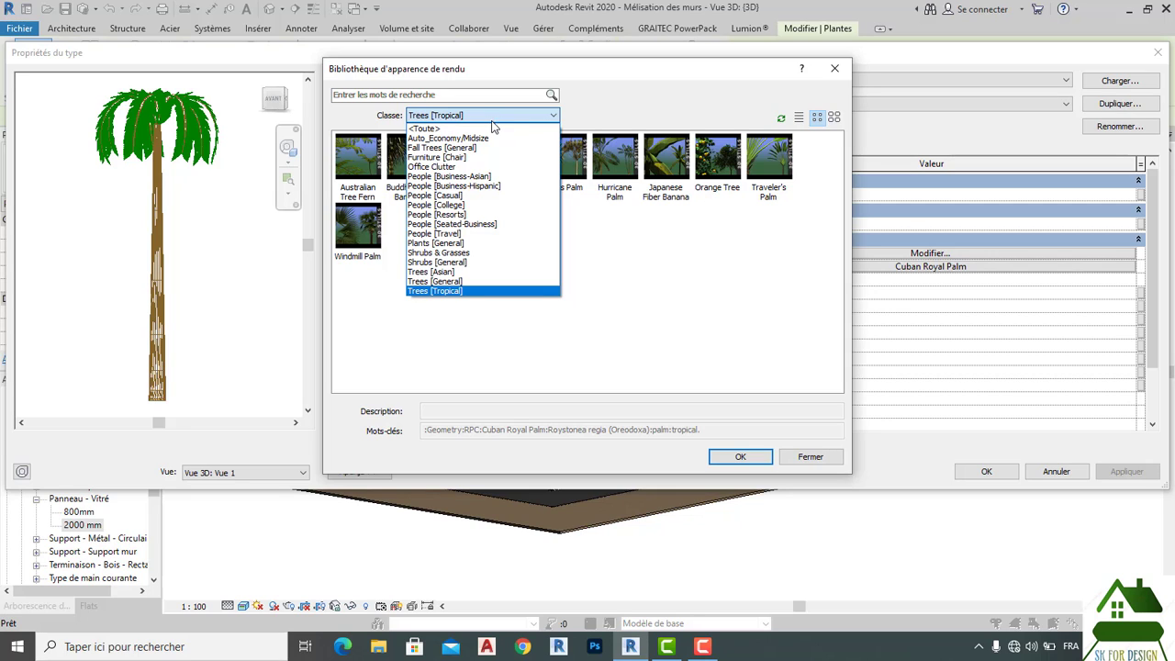
left_click(455, 138)
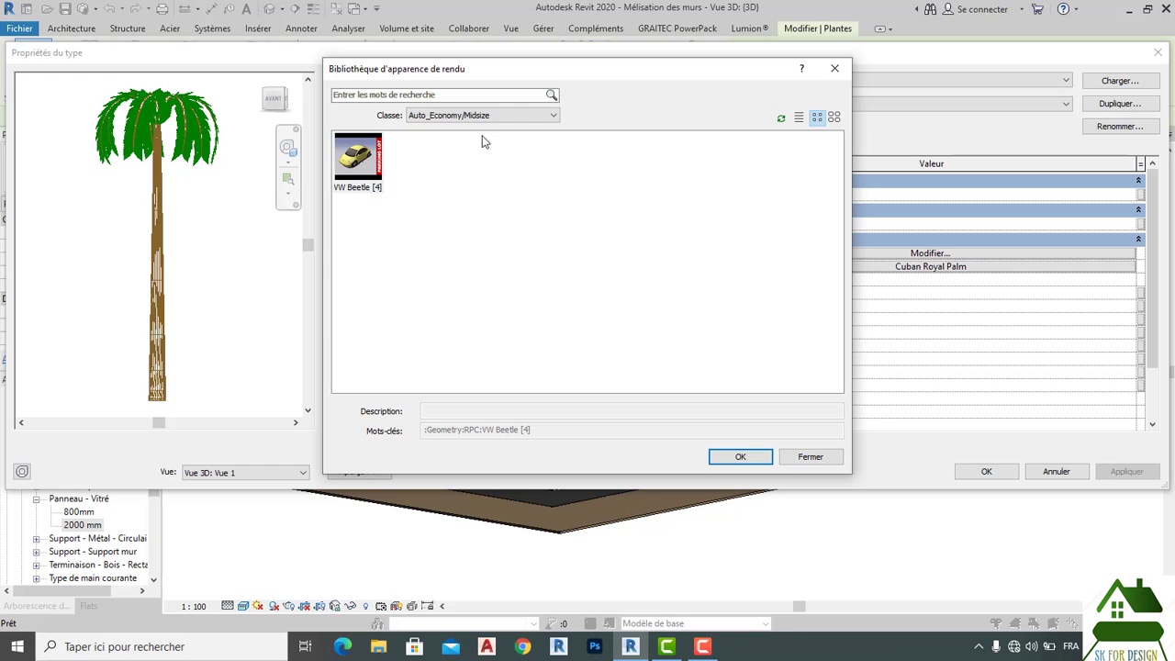
left_click(532, 116)
left_click(450, 273)
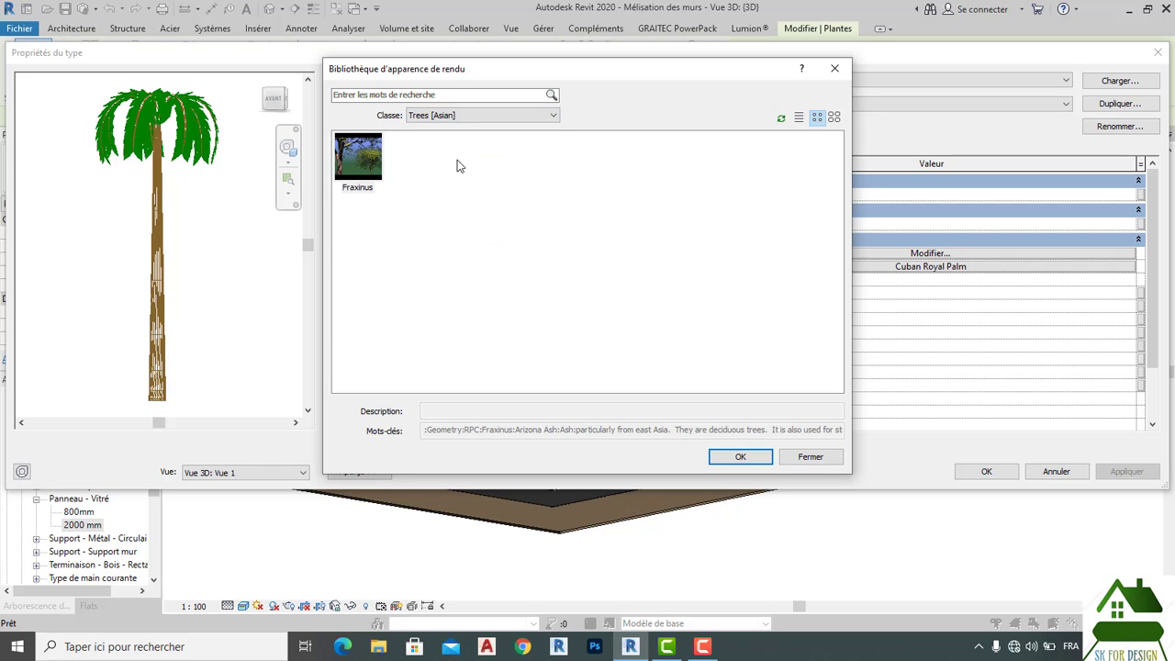
left_click(532, 118)
left_click(473, 295)
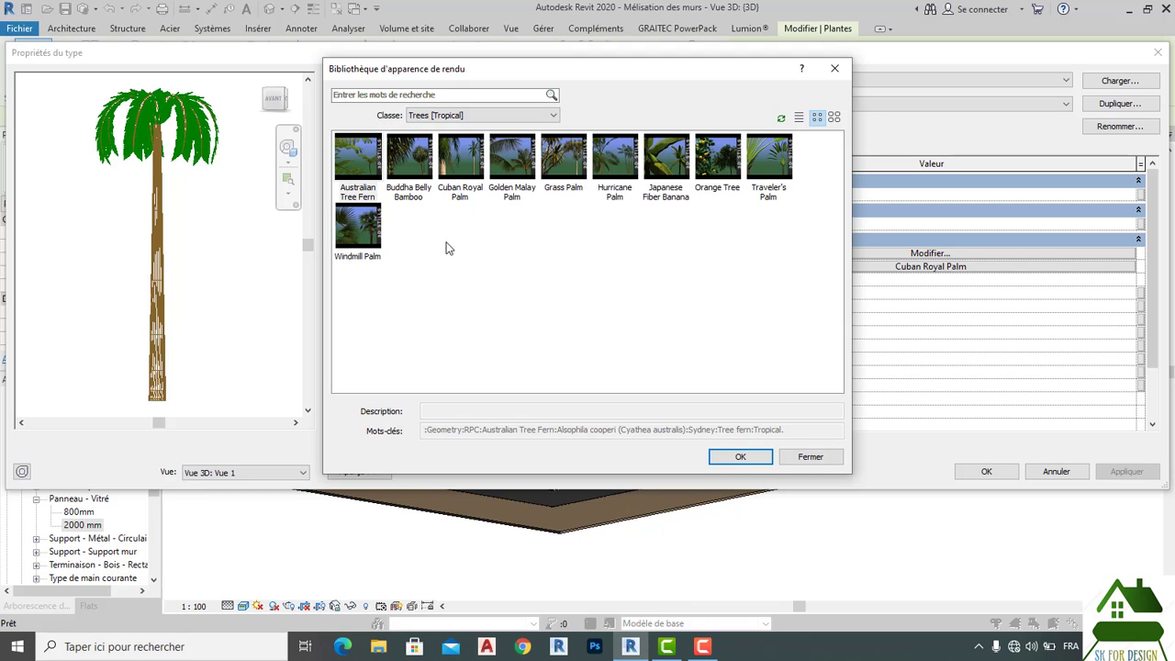
Step: Assign the Grass Palm rendering appearance to the Palmier - 6 m type, accept the type changes and deselect the palm
left_click(412, 165)
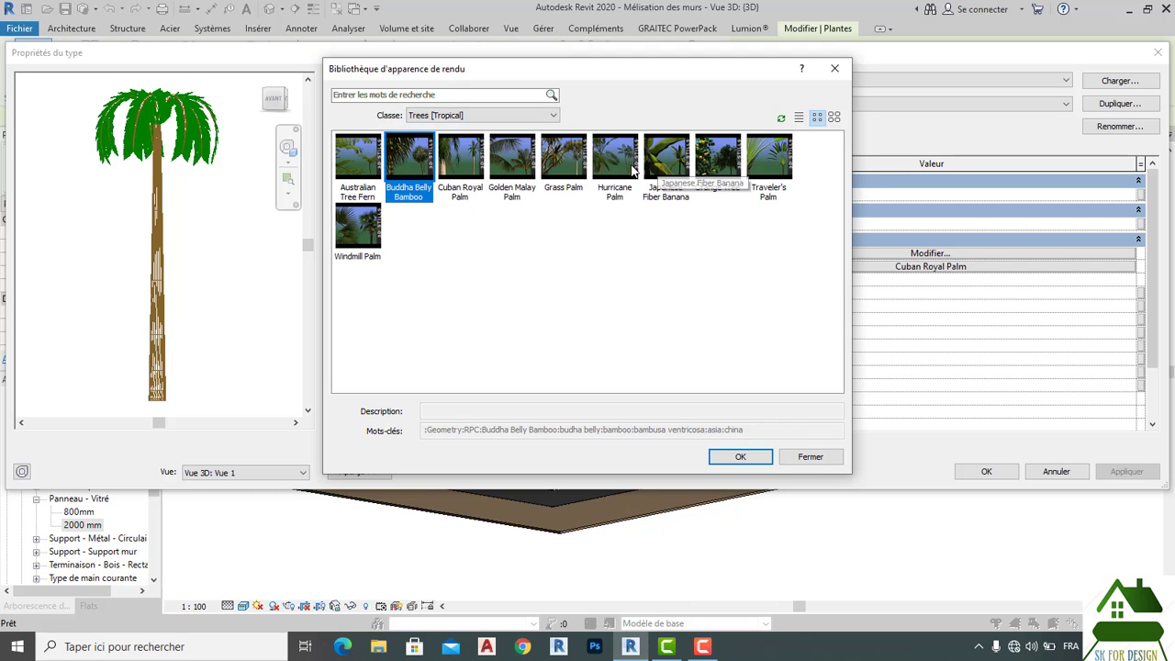
left_click(565, 161)
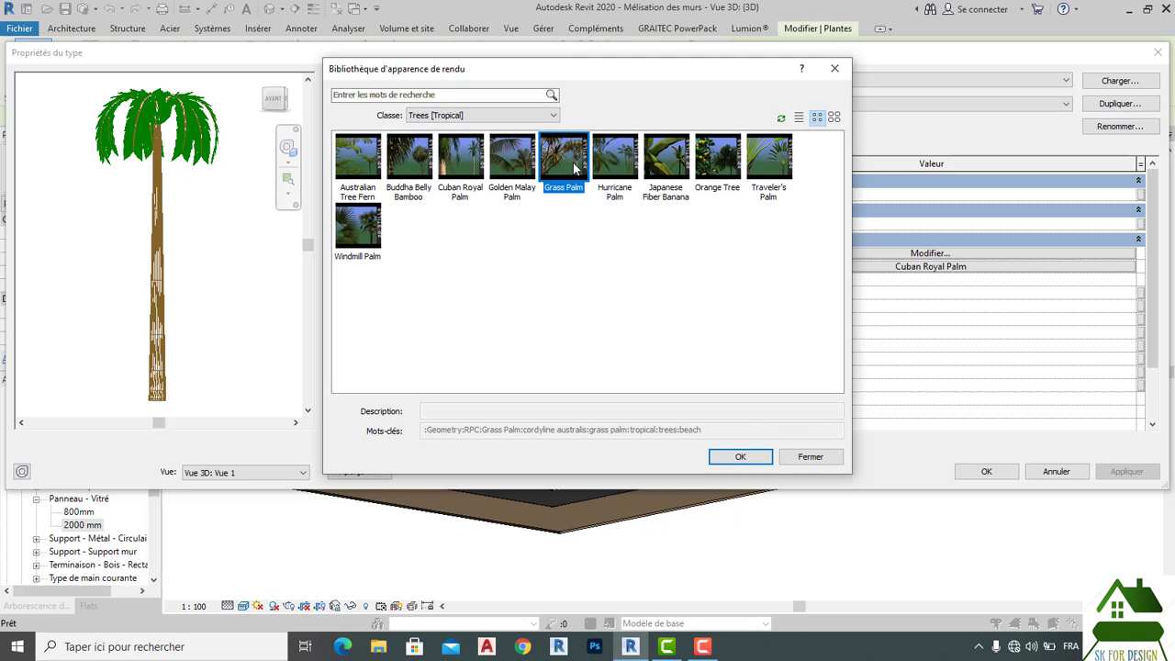
left_click(735, 455)
left_click(987, 469)
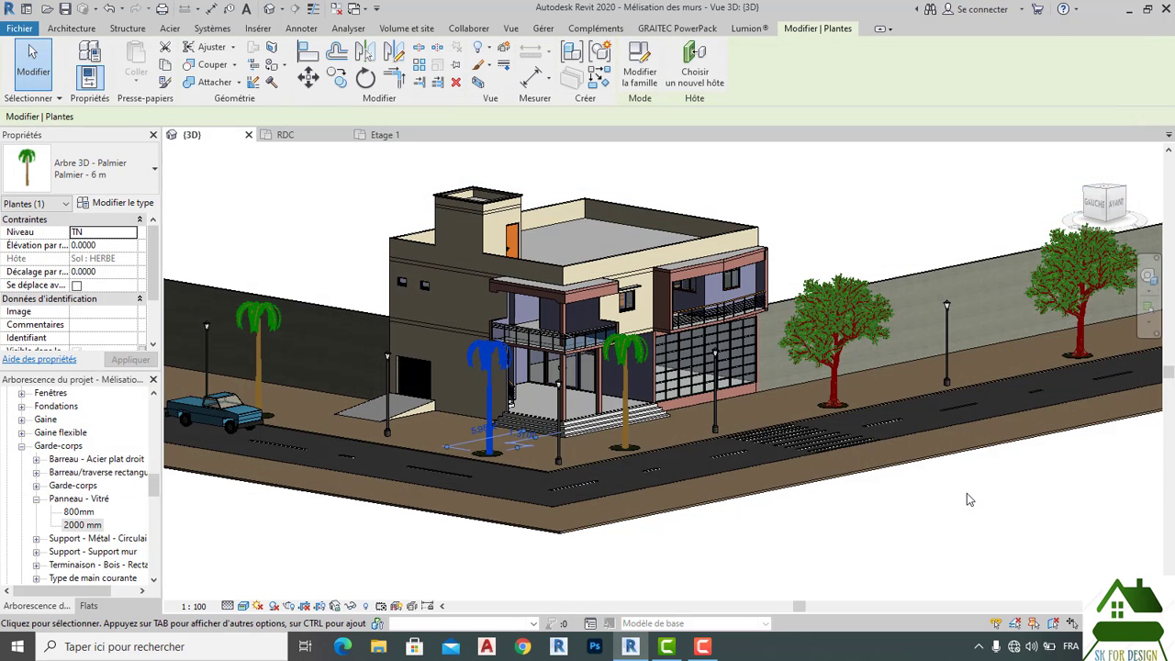
left_click(967, 500)
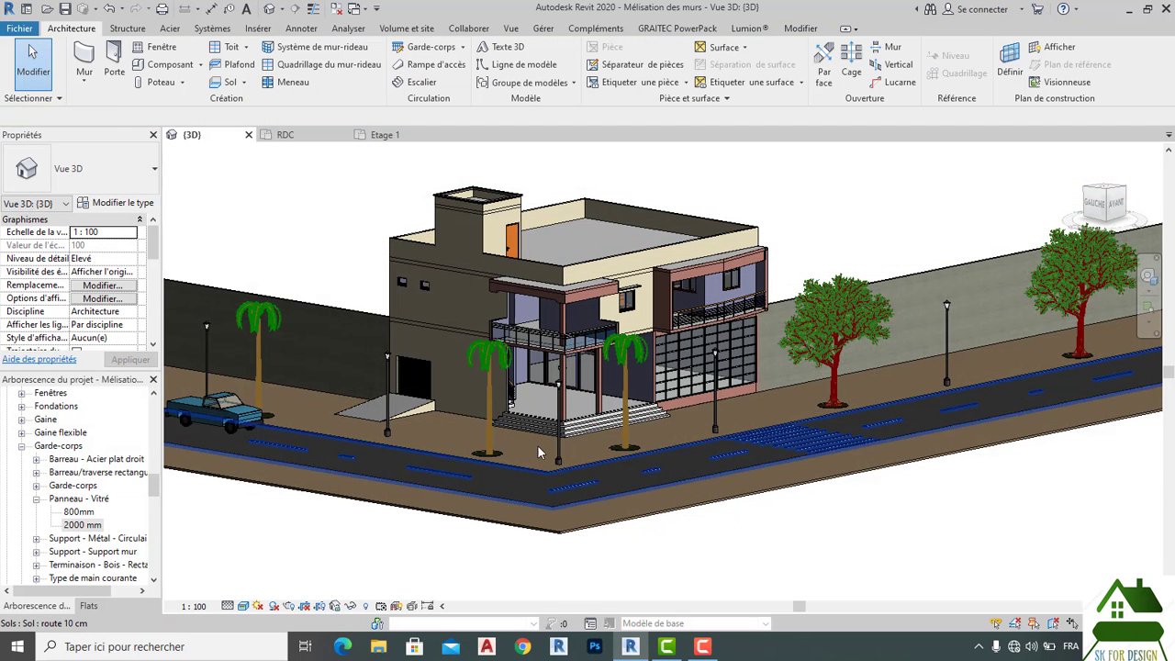
Step: Change the rendering appearance of the Palmier - 6 m type to Windmill Palm, accept the type changes and deselect the palm
left_click(491, 419)
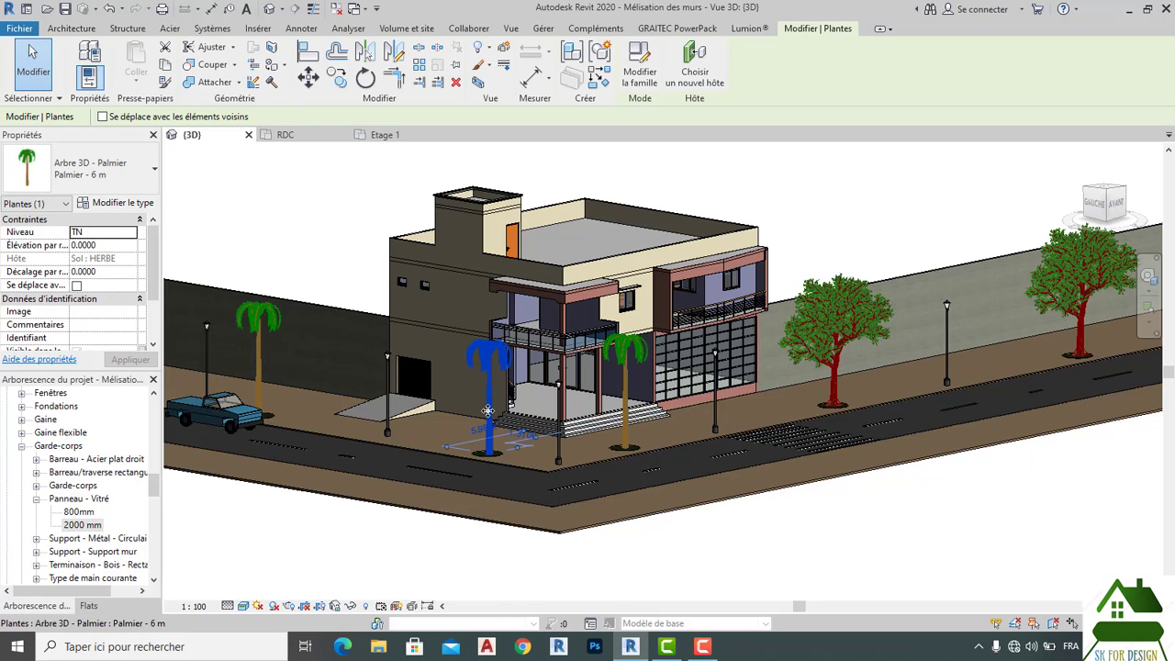
right_click(491, 419)
mouse_move(549, 340)
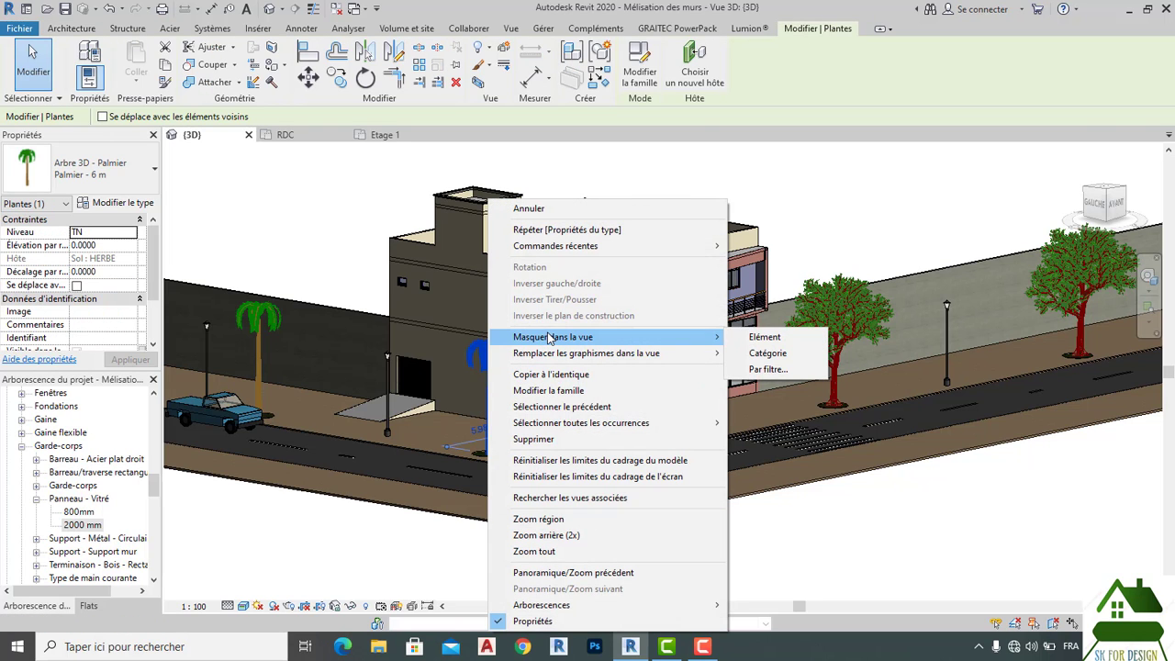
left_click(90, 51)
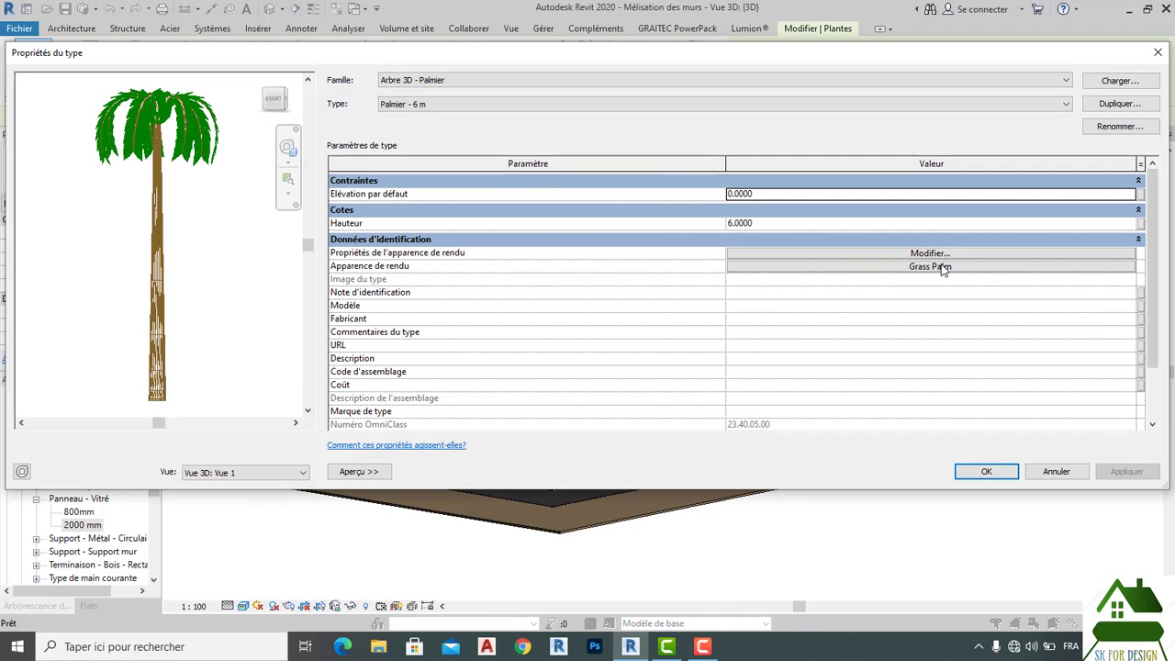
left_click(944, 267)
left_click(724, 166)
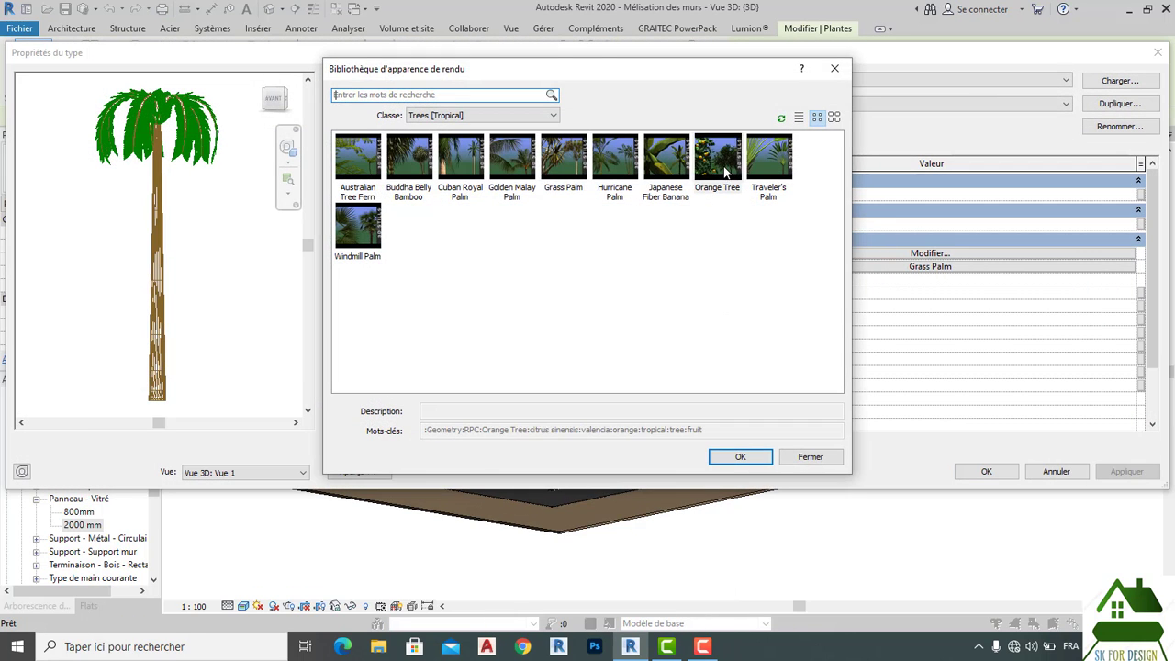
left_click(650, 161)
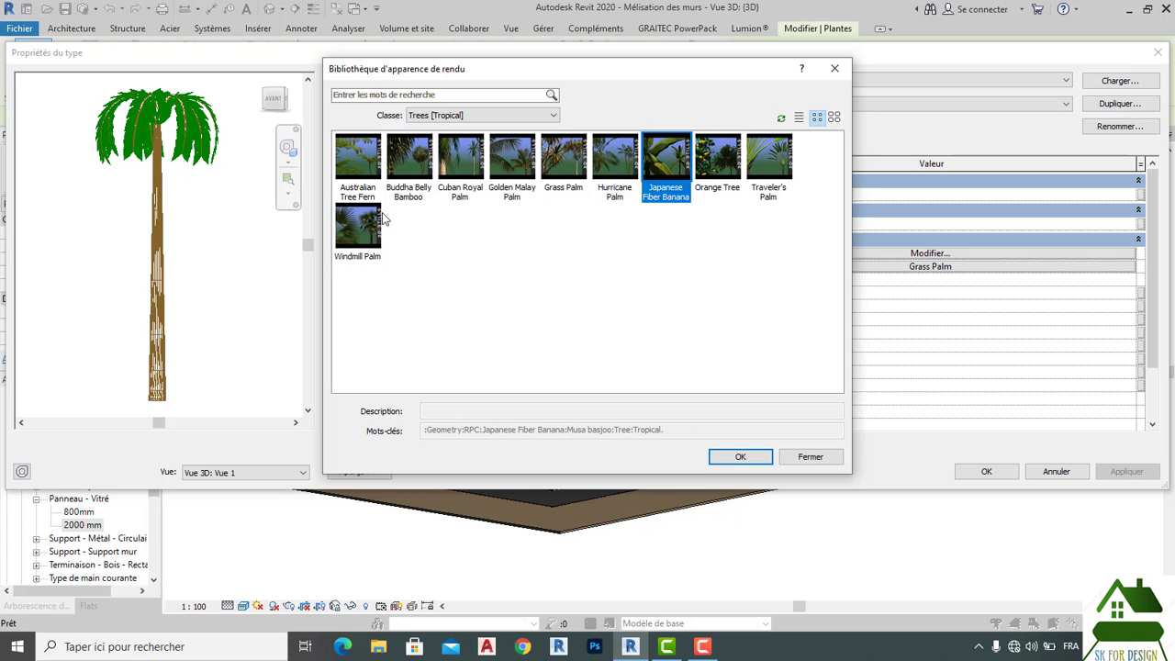
left_click(361, 232)
left_click(740, 458)
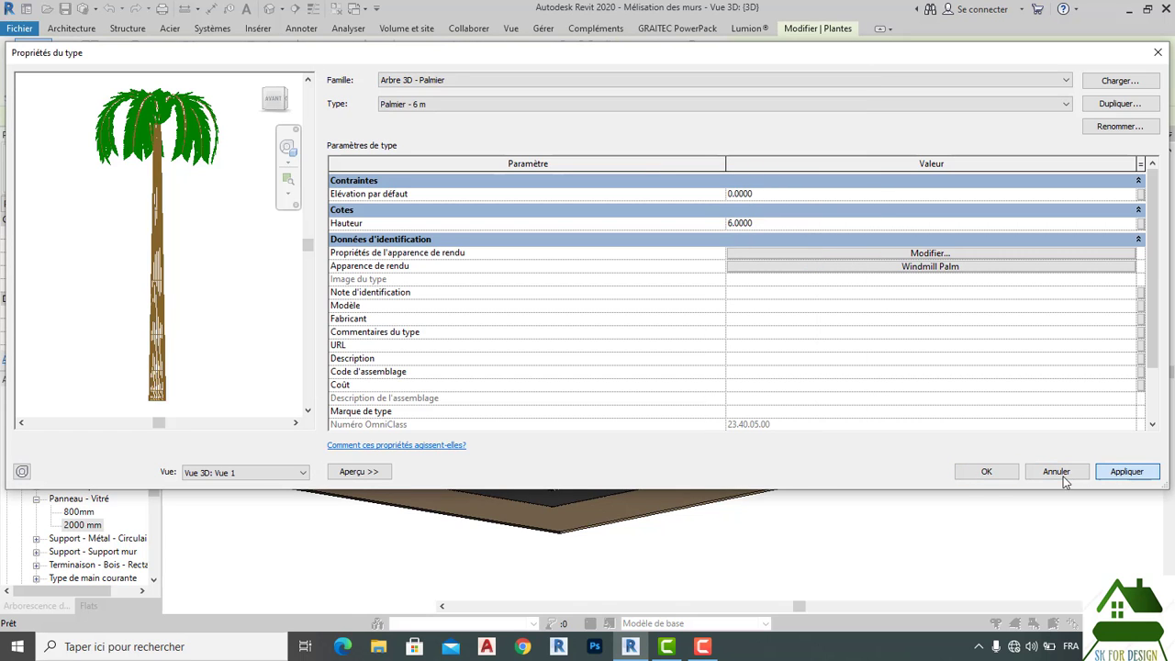
left_click(986, 472)
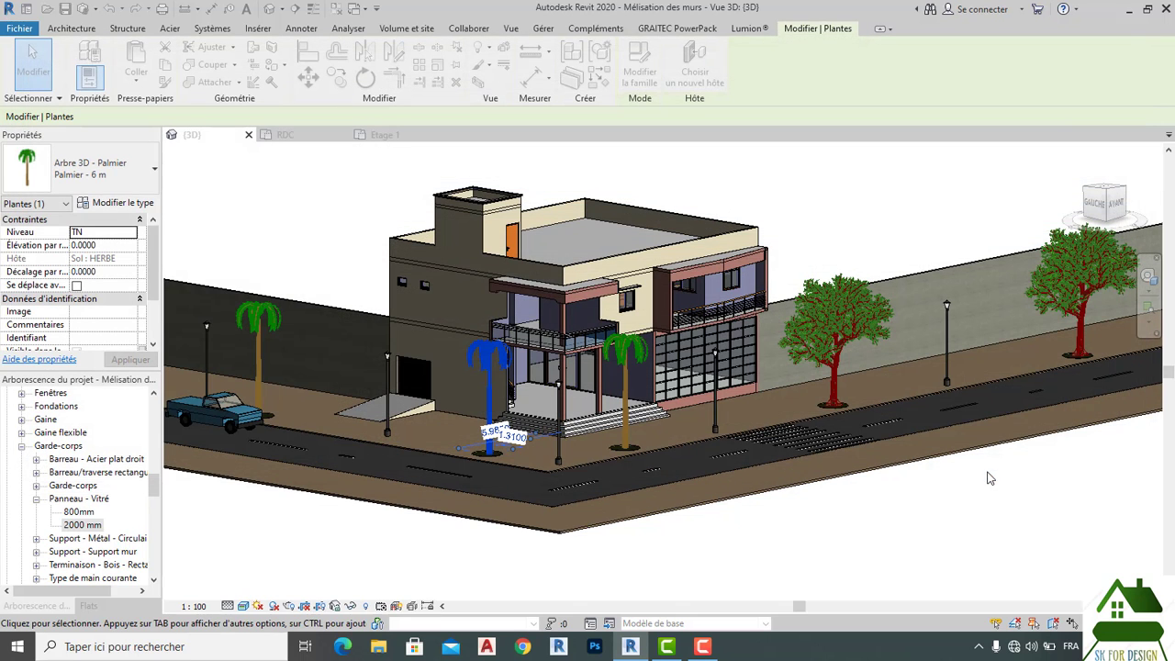
left_click(962, 516)
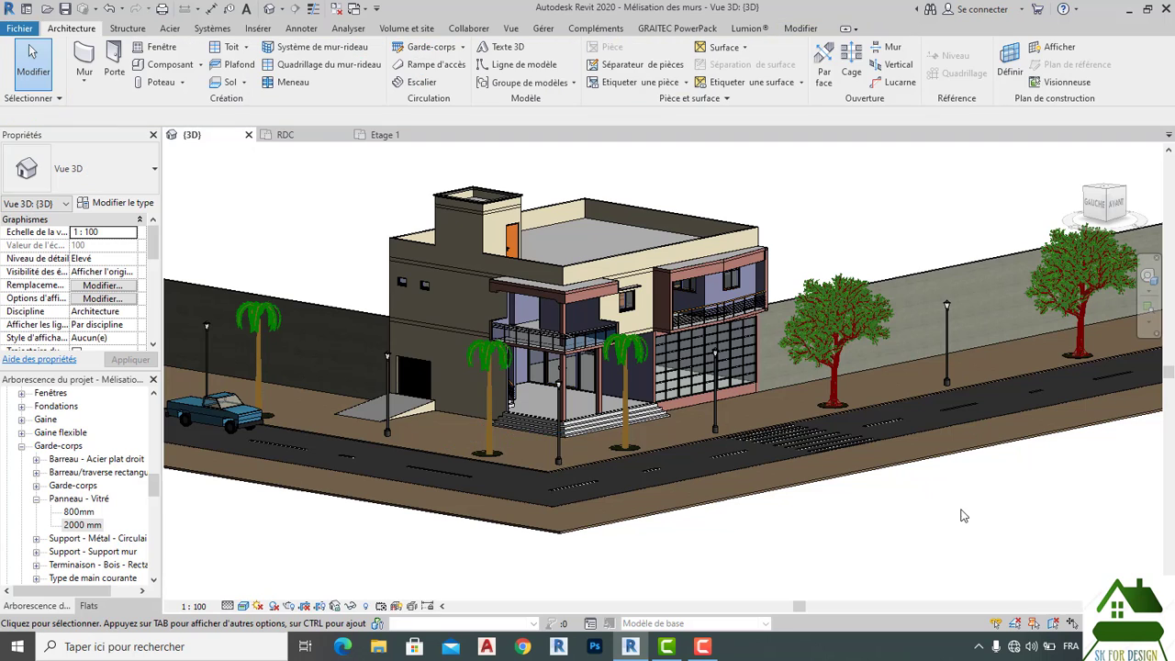
Step: Select all instances of the 6 m palm tree that are visible in the 3D view
left_click(488, 418)
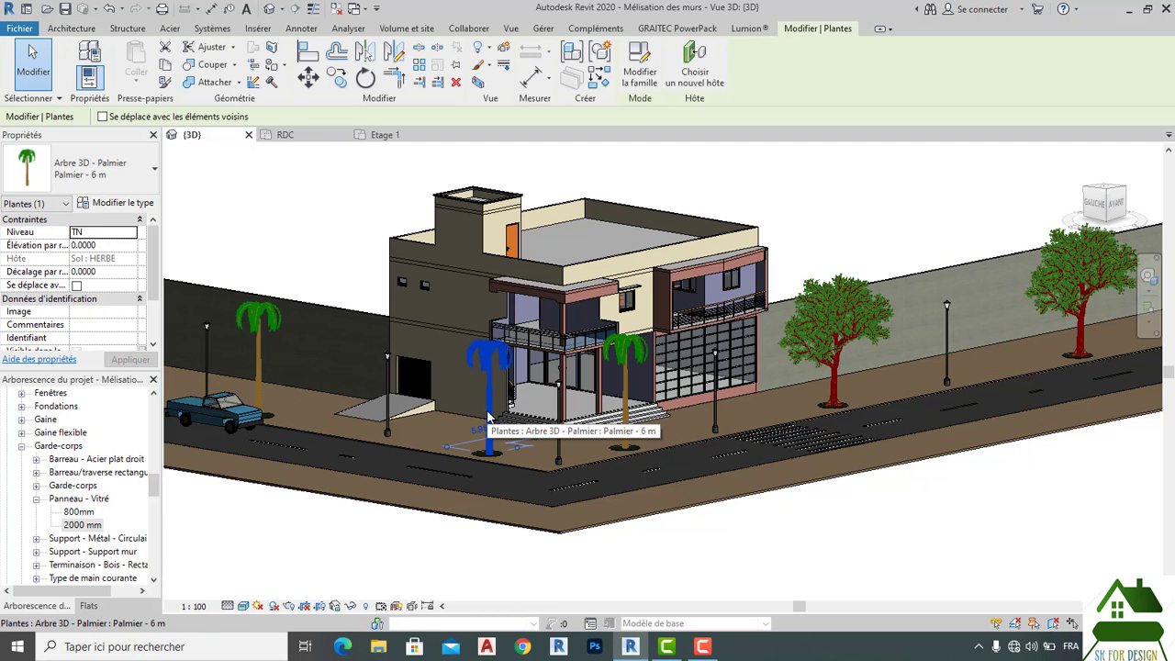
right_click(488, 418)
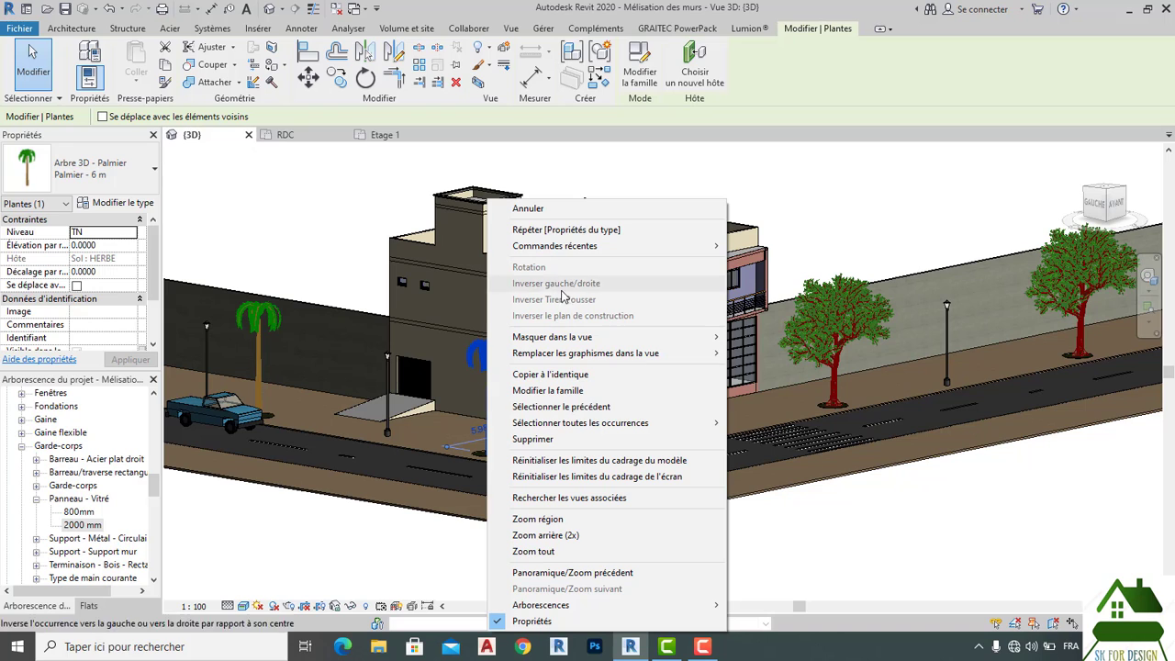
mouse_move(630, 431)
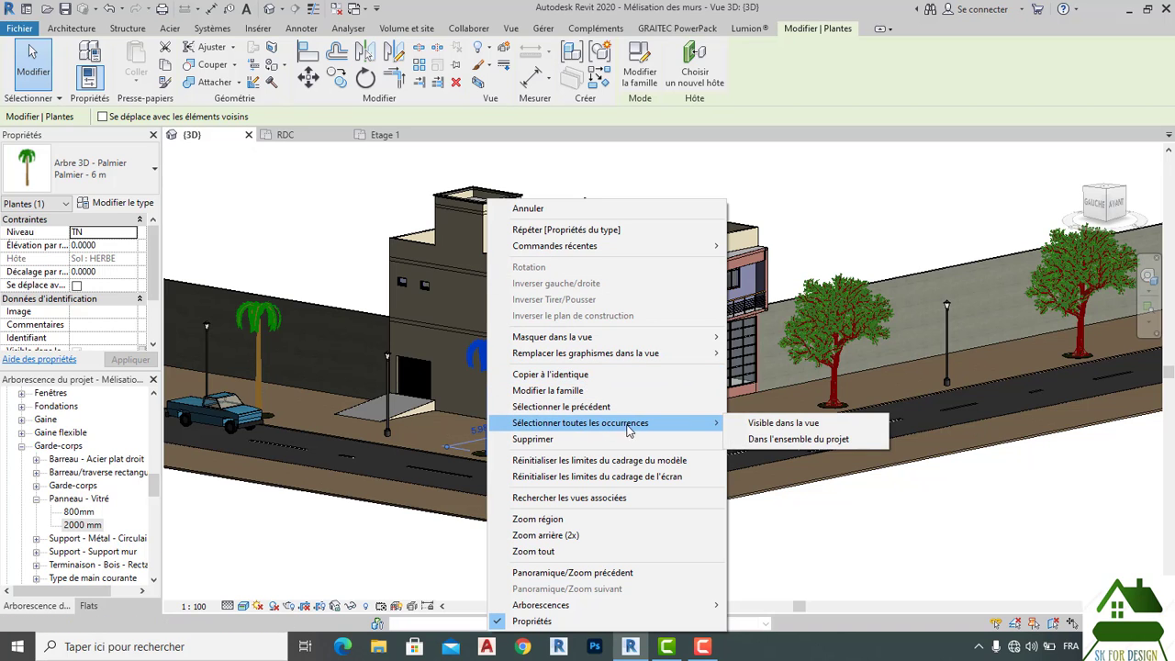
left_click(784, 423)
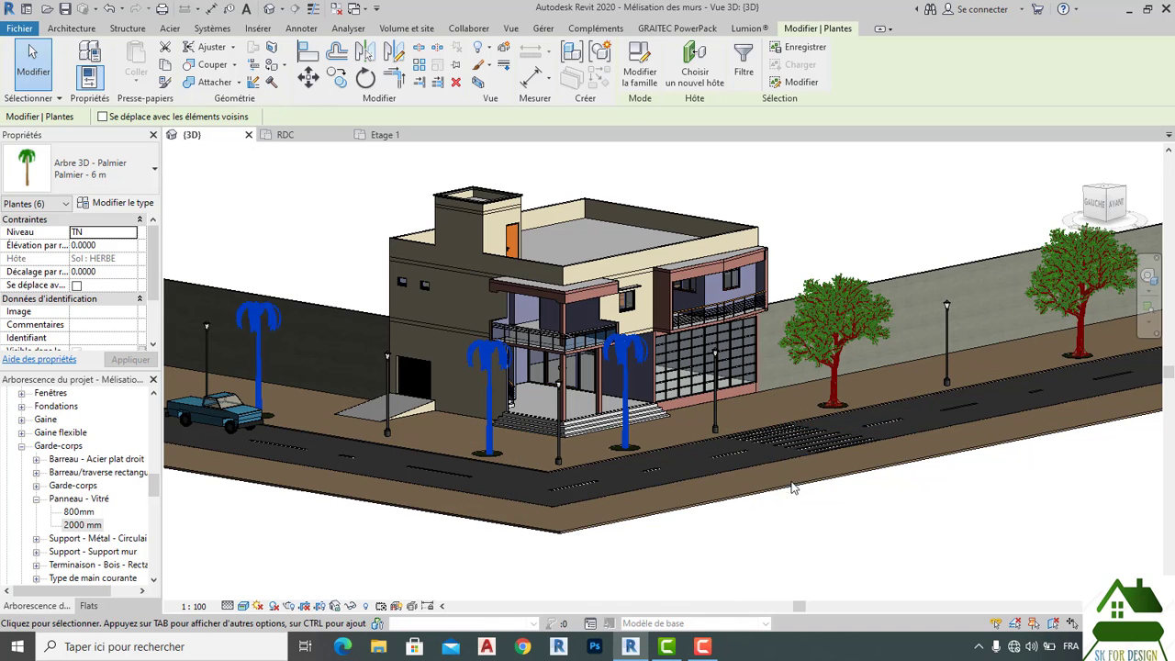
Step: Start loading a family from the type properties of the selected palms and browse to the Plantes folder of the France library
left_click(91, 54)
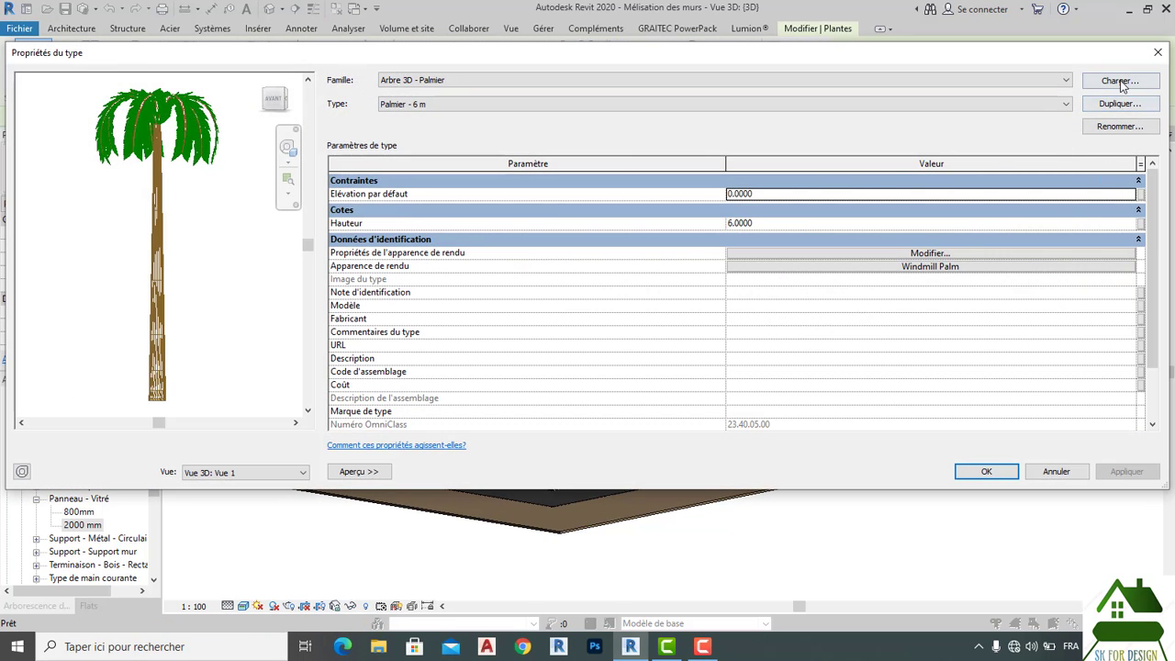
left_click(1119, 80)
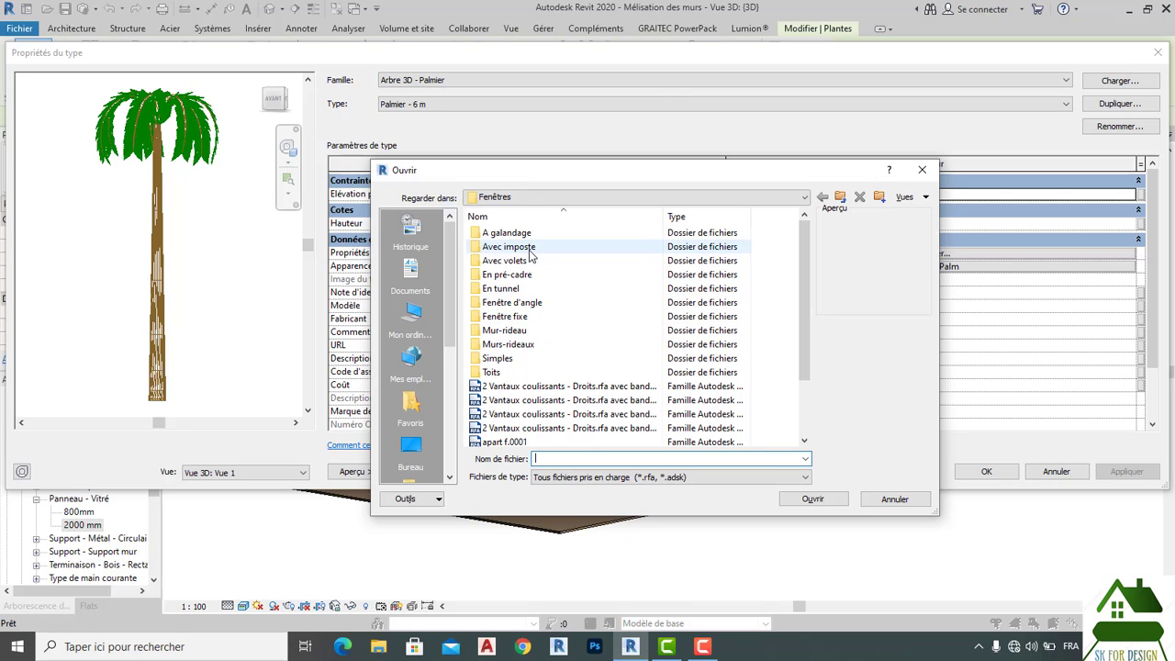
scroll(530, 254, "down", 2)
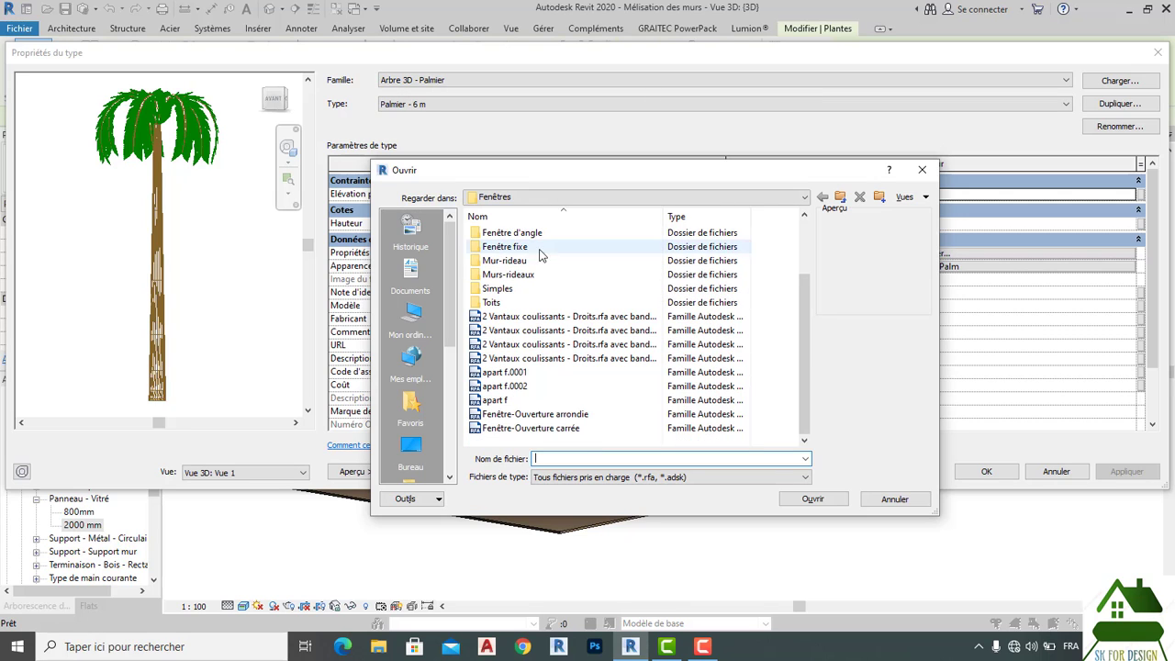
left_click(545, 200)
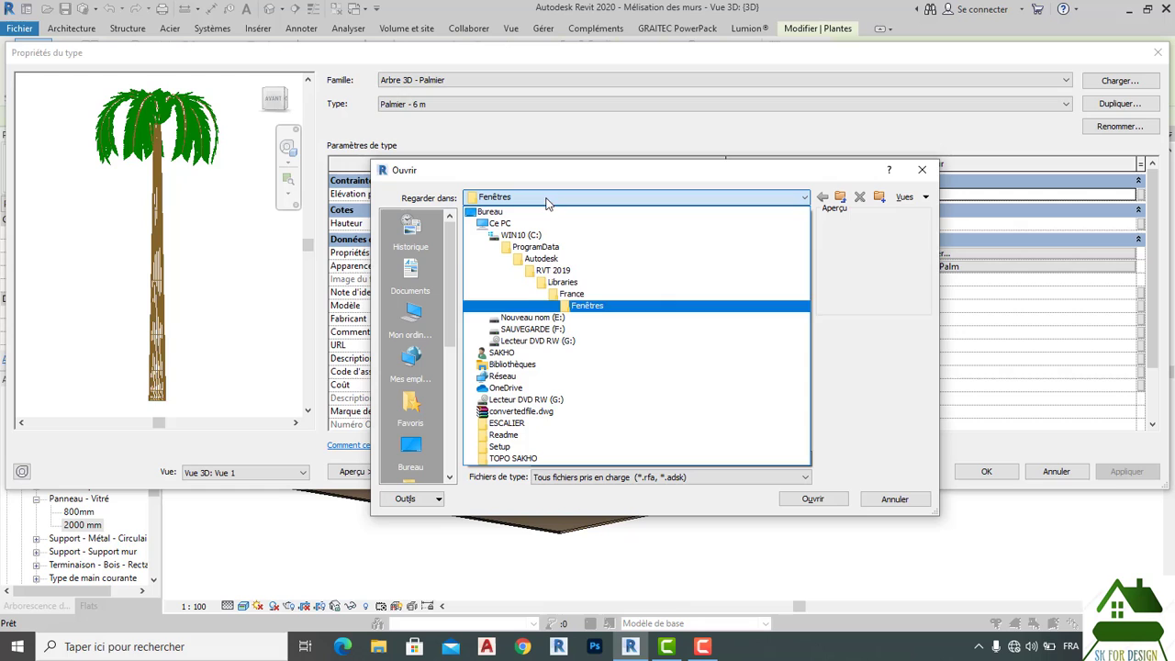
left_click(565, 284)
double_click(504, 234)
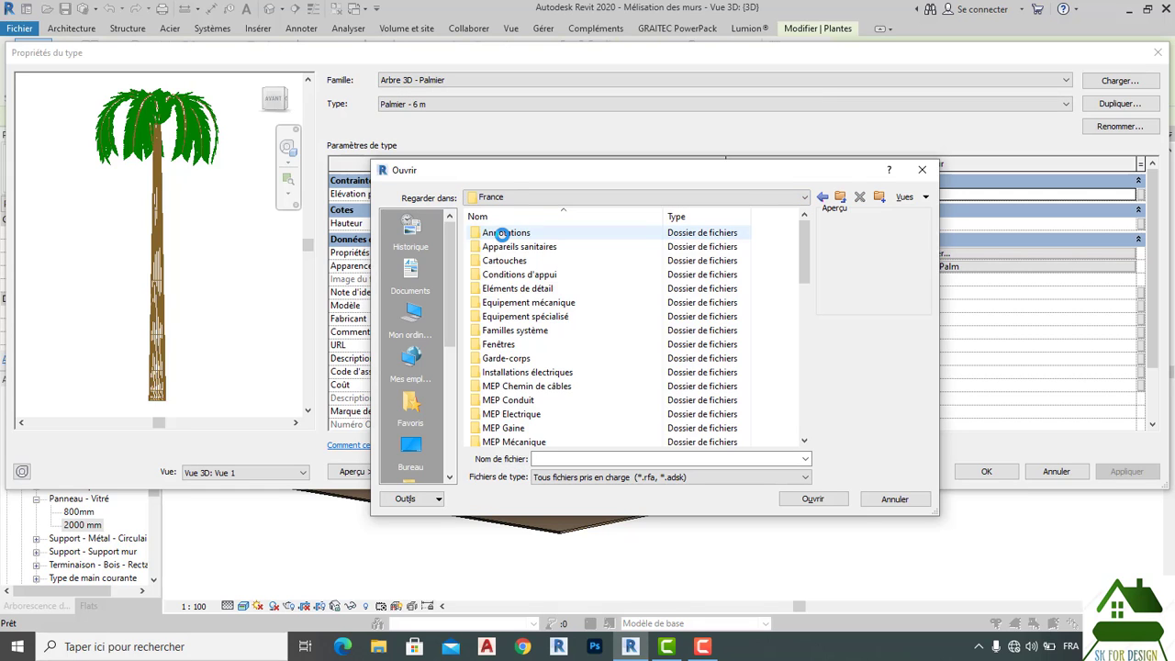
scroll(551, 316, "down", 1)
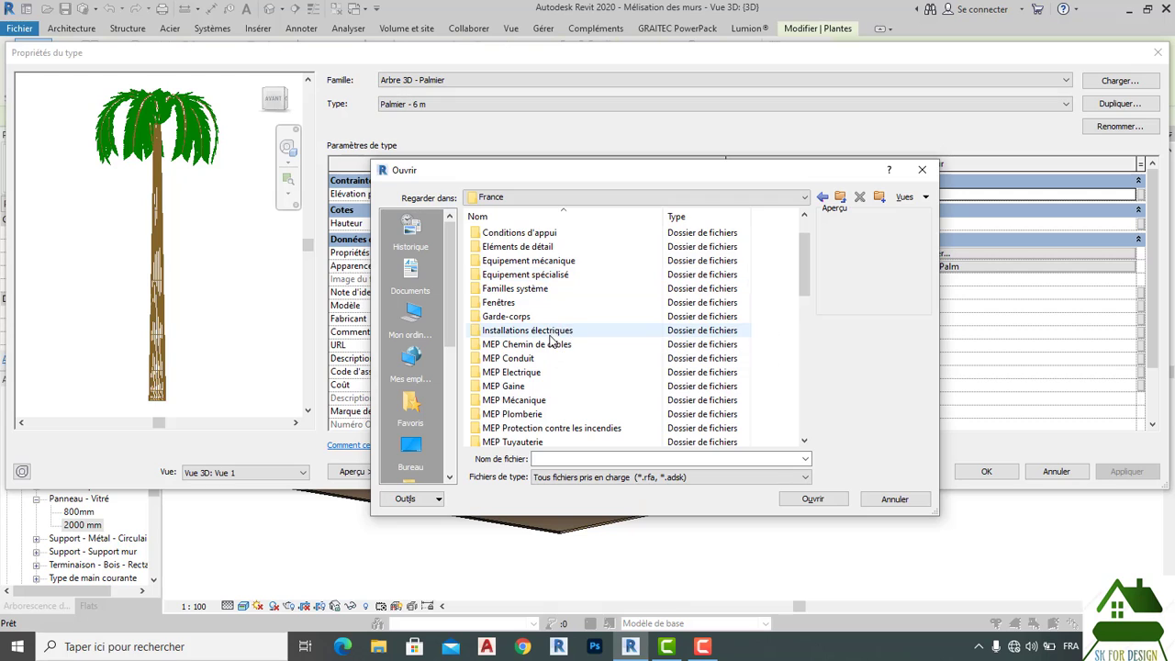
scroll(551, 347, "down", 1)
scroll(547, 367, "down", 2)
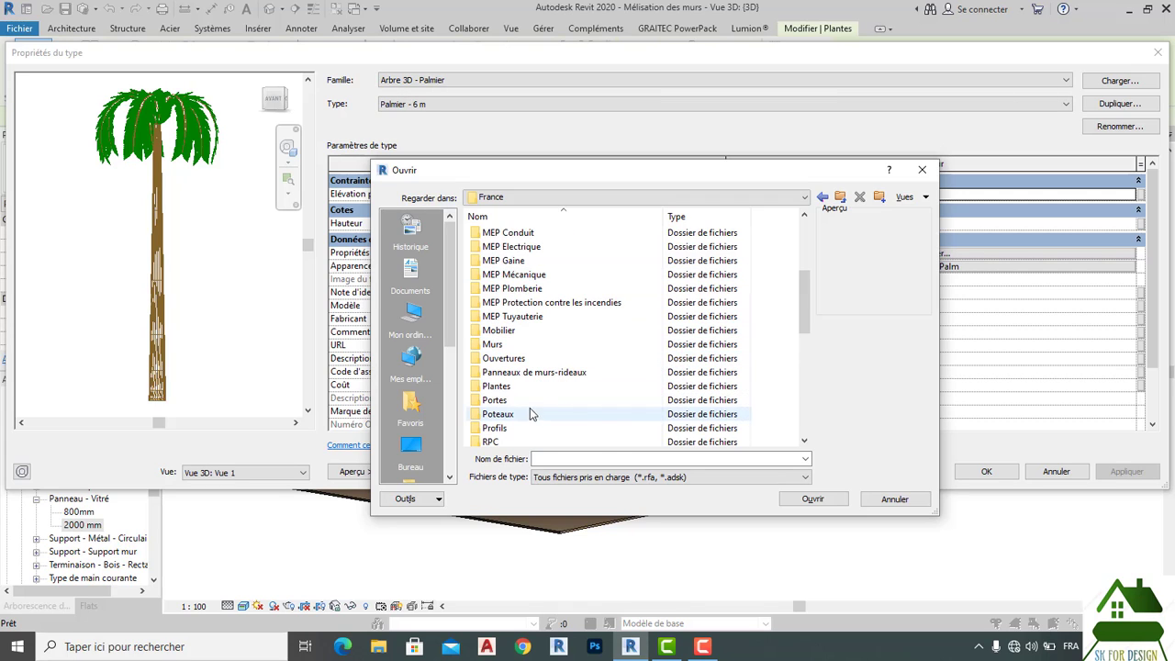
double_click(523, 387)
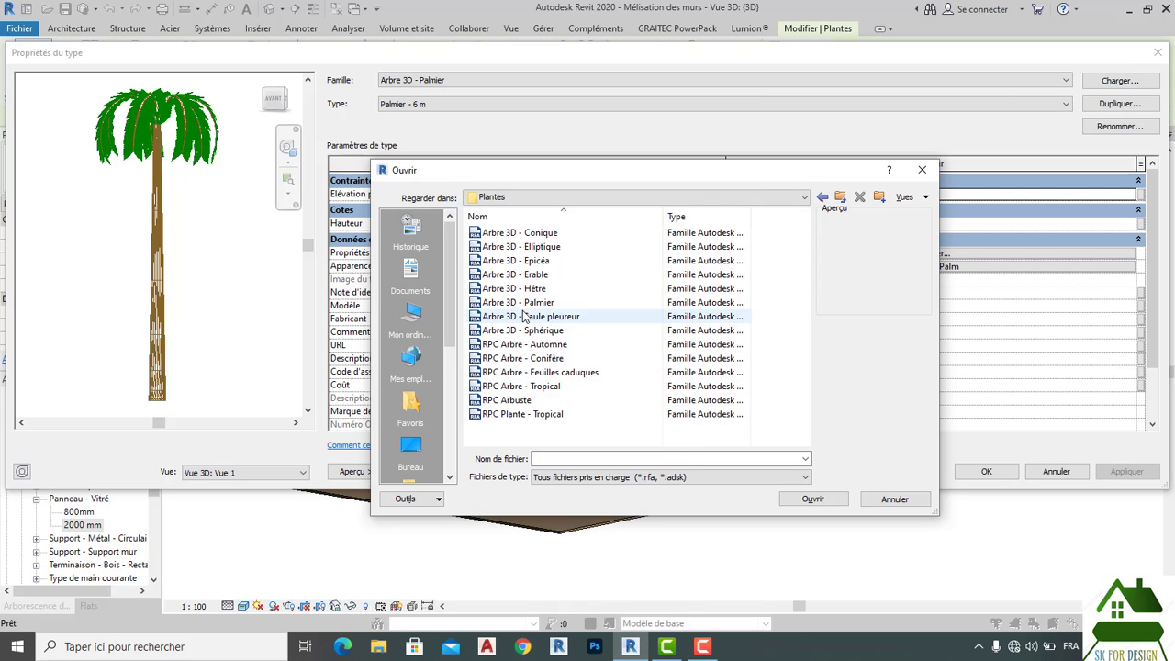
Step: Preview the RPC plant families, load Arbre 3D - Palmier instead, accept the type properties and deselect the palms
left_click(542, 415)
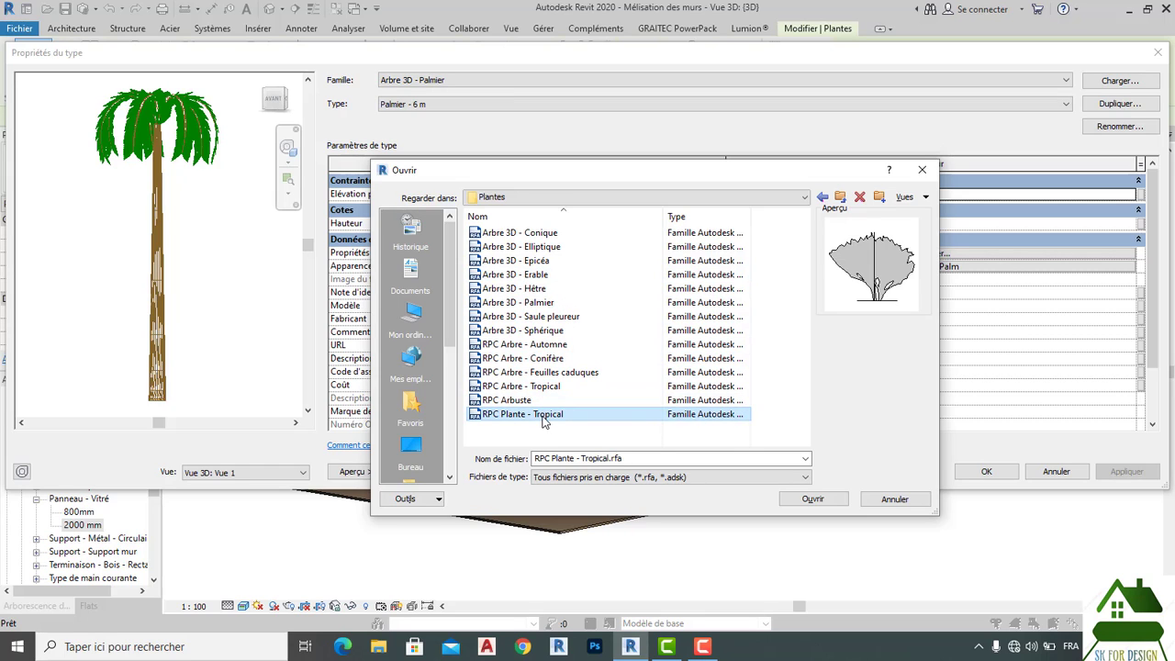
left_click(528, 401)
left_click(520, 388)
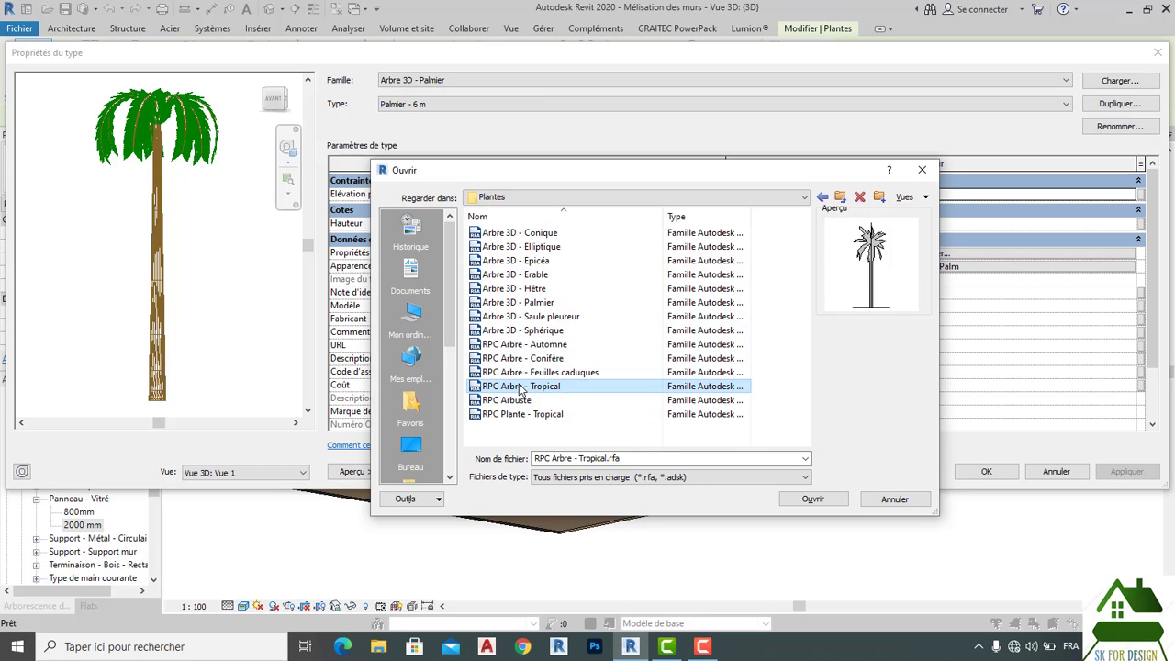
left_click(520, 306)
left_click(812, 499)
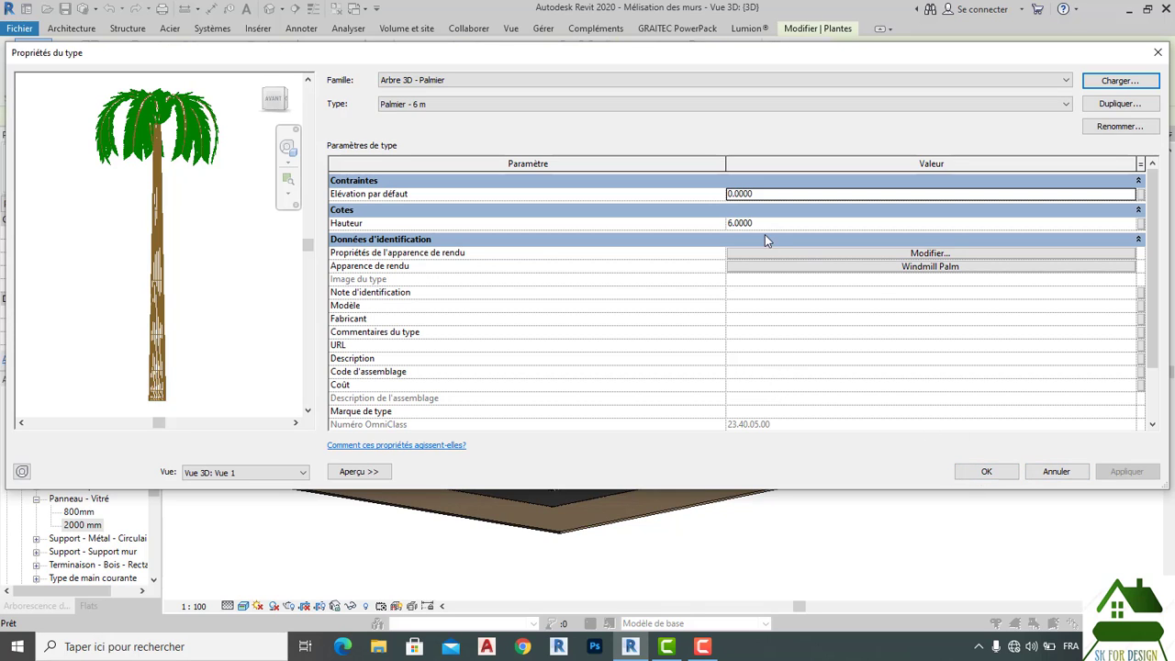
left_click(983, 473)
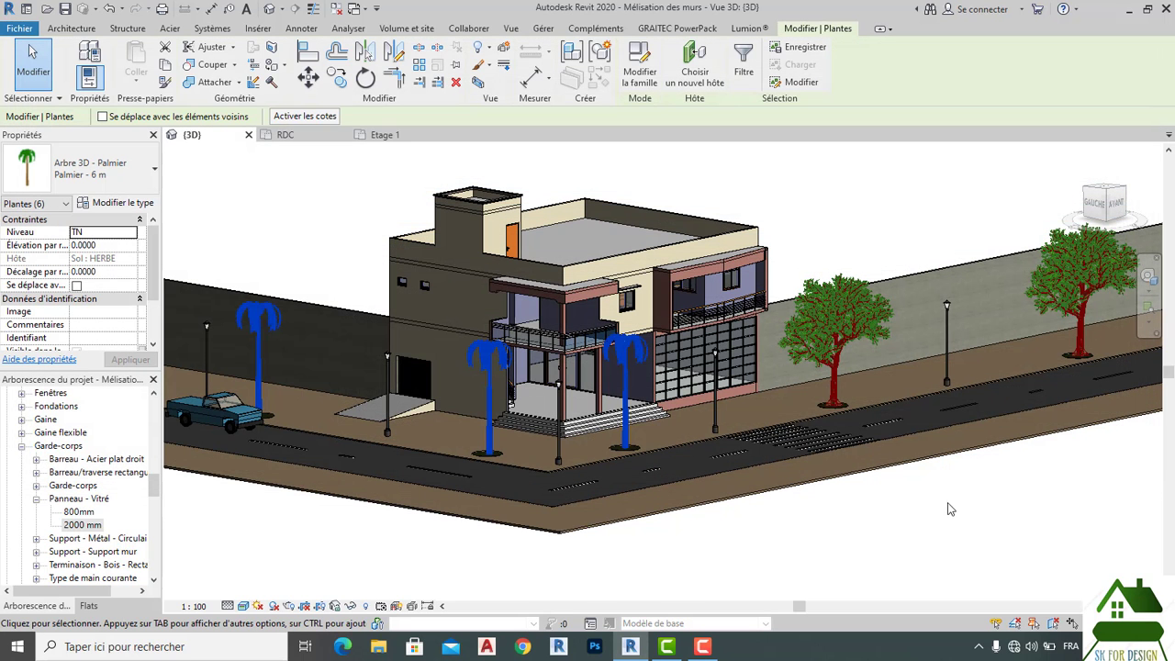
left_click(923, 530)
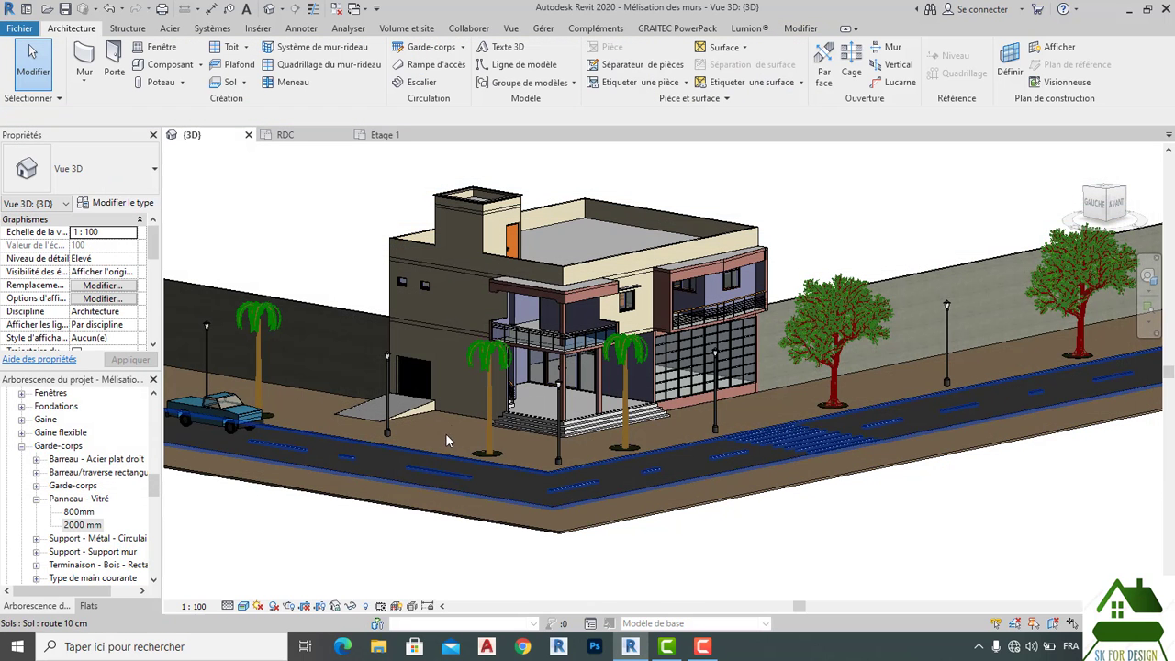
Step: Replace the palm at the corner beside the entrance steps with the loaded RPC Arbre - Tropical family, type Arbre du voyageur - 3.9 mètres
left_click(496, 406)
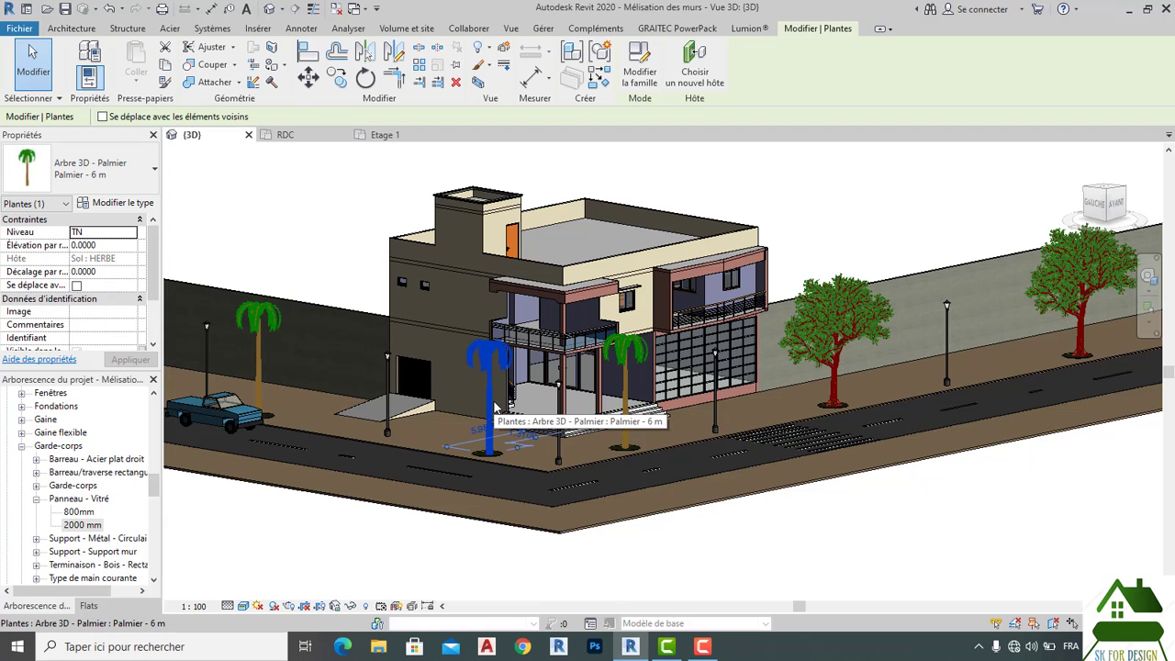
left_click(92, 53)
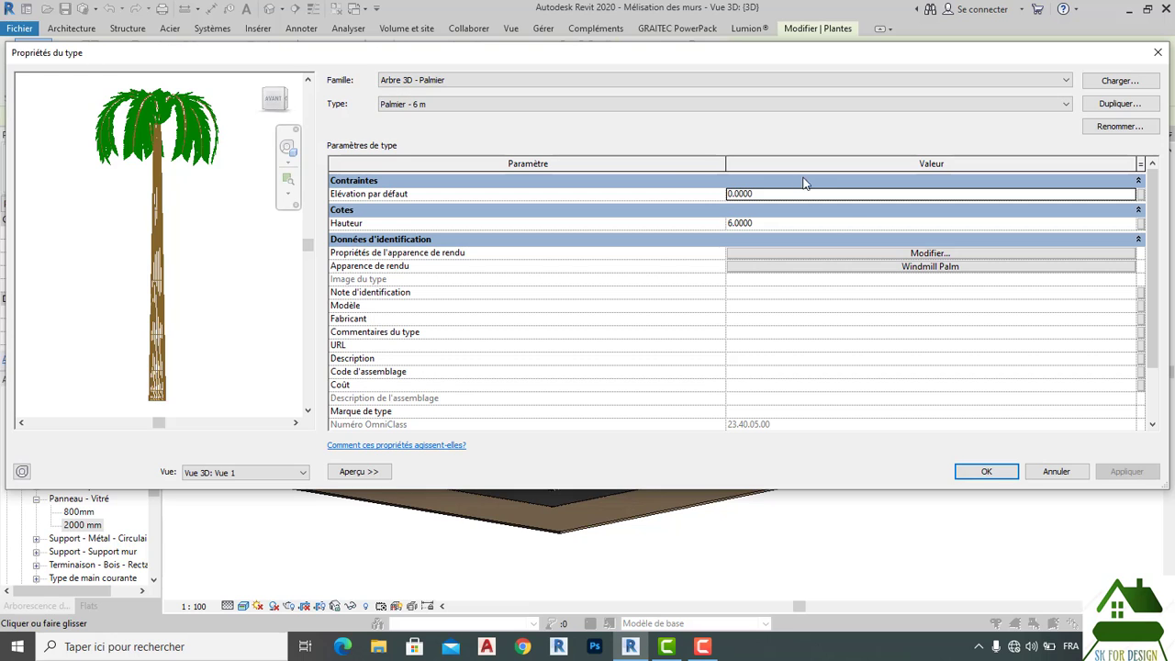
left_click(1102, 82)
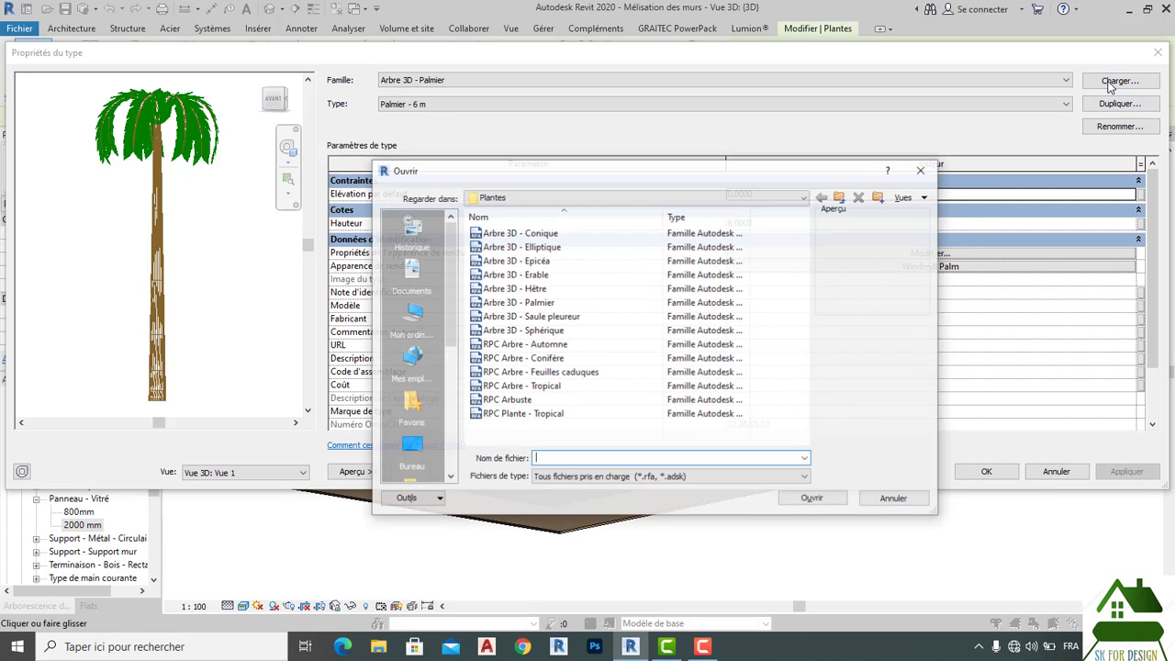
left_click(525, 414)
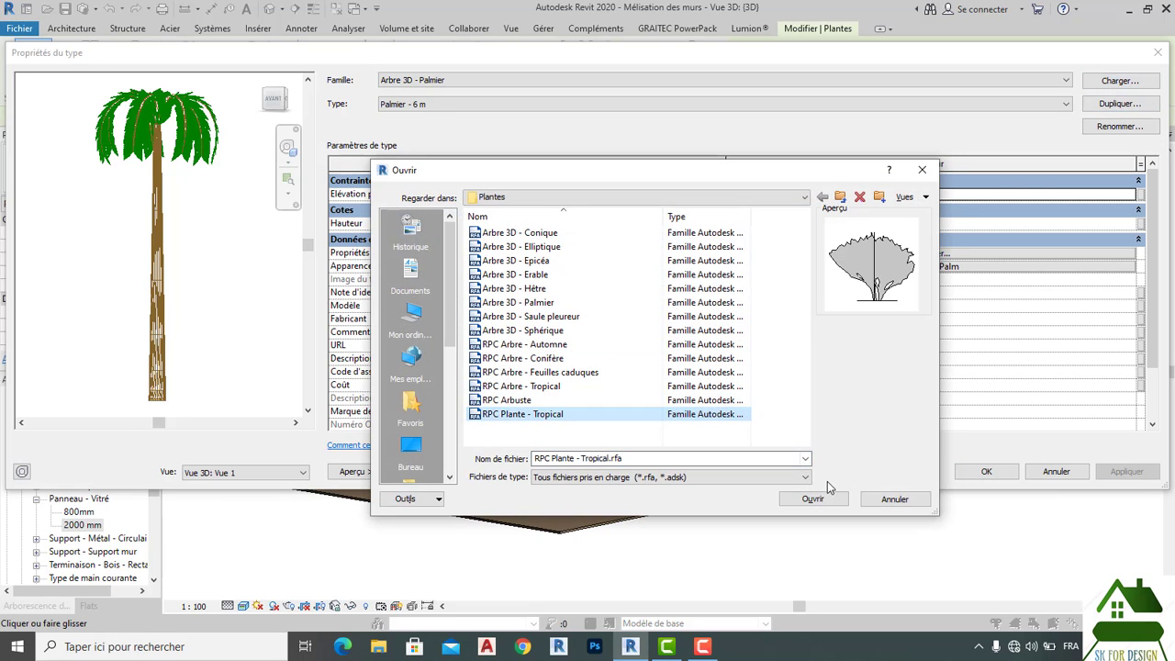
left_click(523, 387)
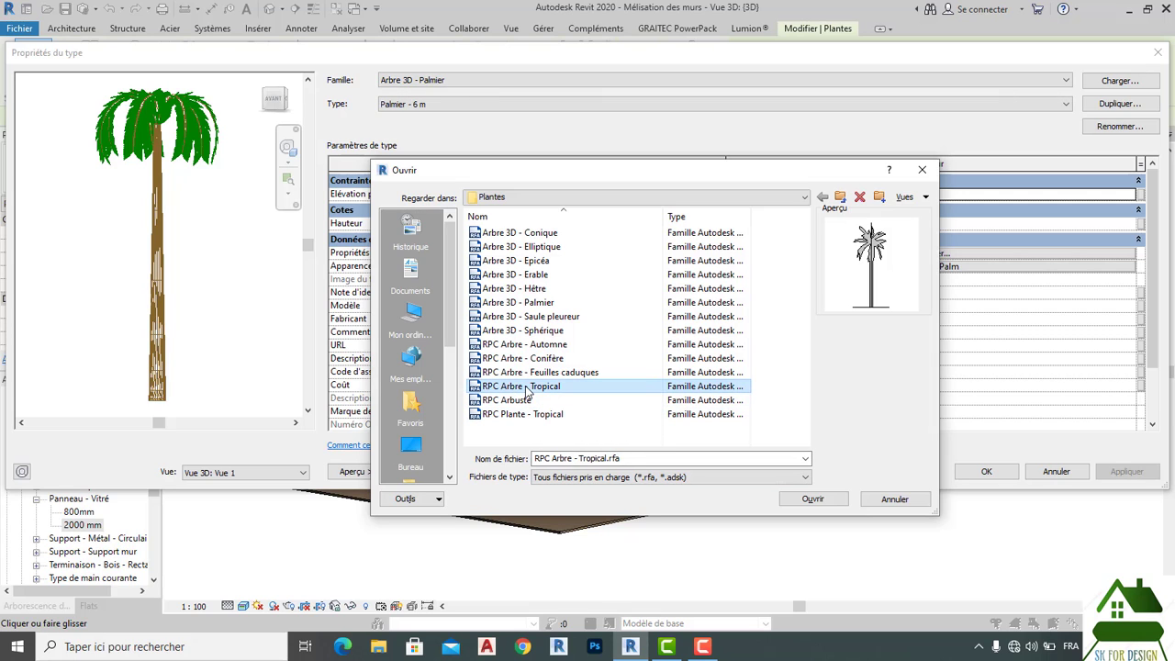
left_click(813, 499)
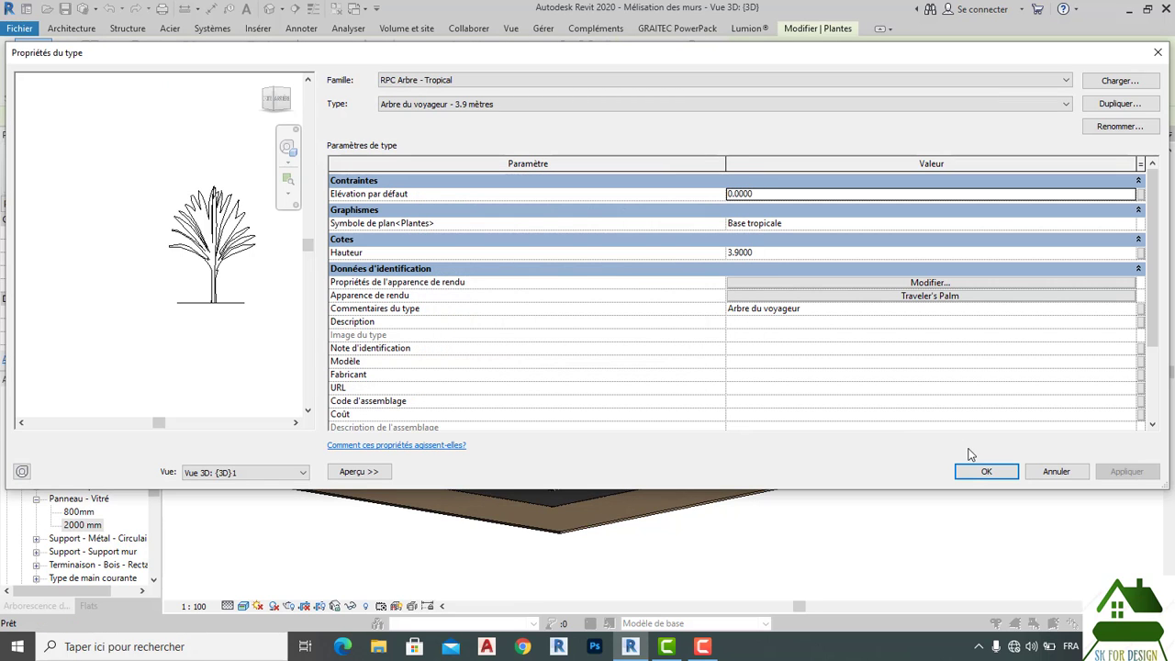
left_click(987, 472)
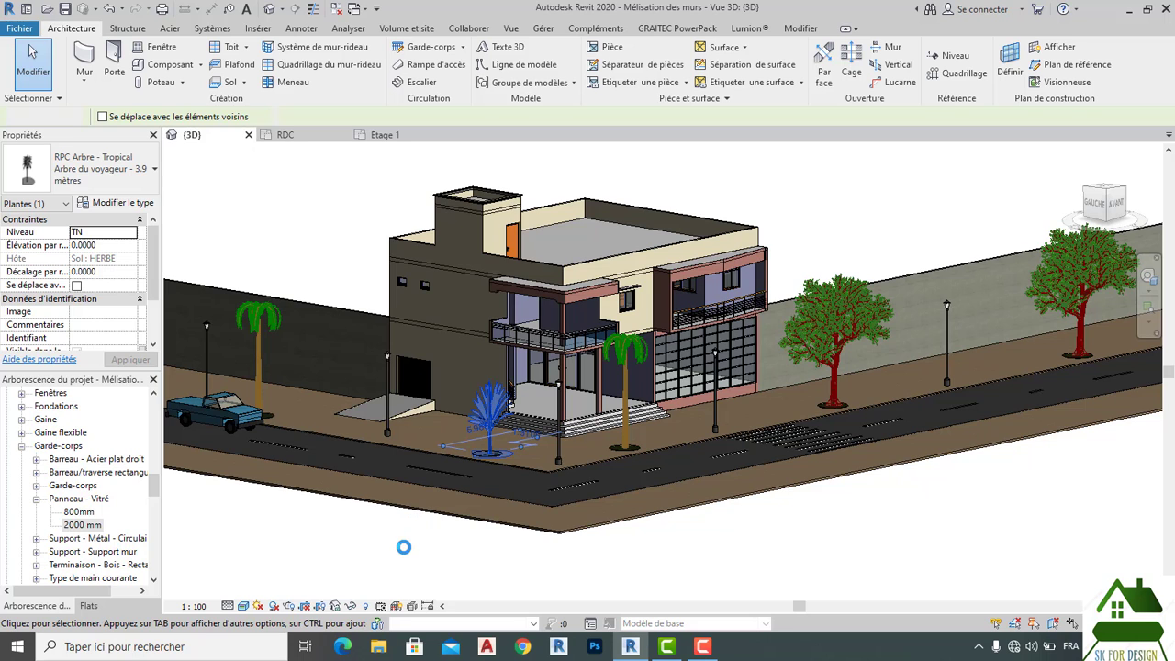
left_click(406, 557)
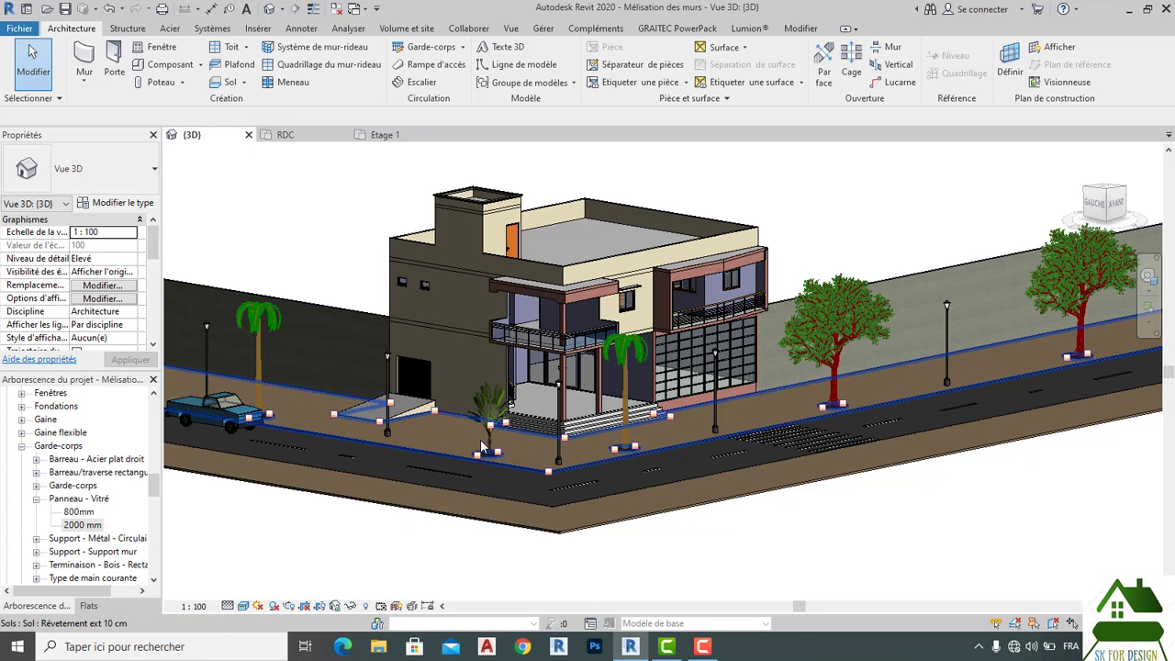
Step: Change the rendering appearance of the Arbre du voyageur - 3.9 mètres type to Windmill Palm, accept the type changes and deselect the tree
scroll(487, 446, "up", 3)
scroll(487, 445, "up", 3)
left_click(497, 404)
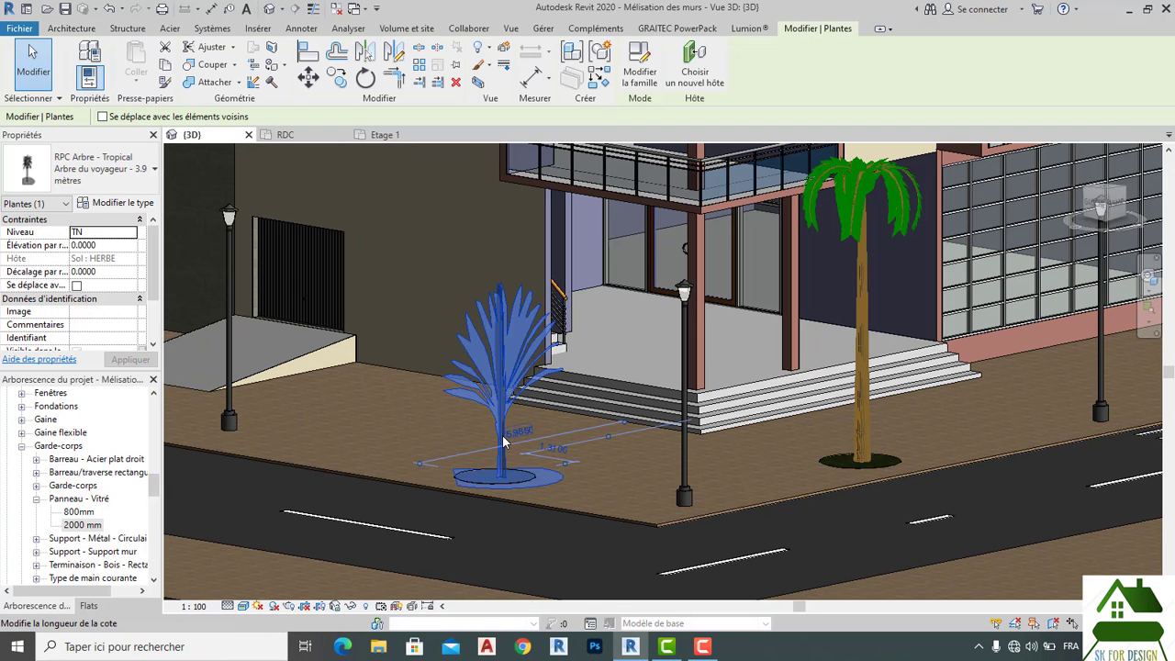
left_click(88, 50)
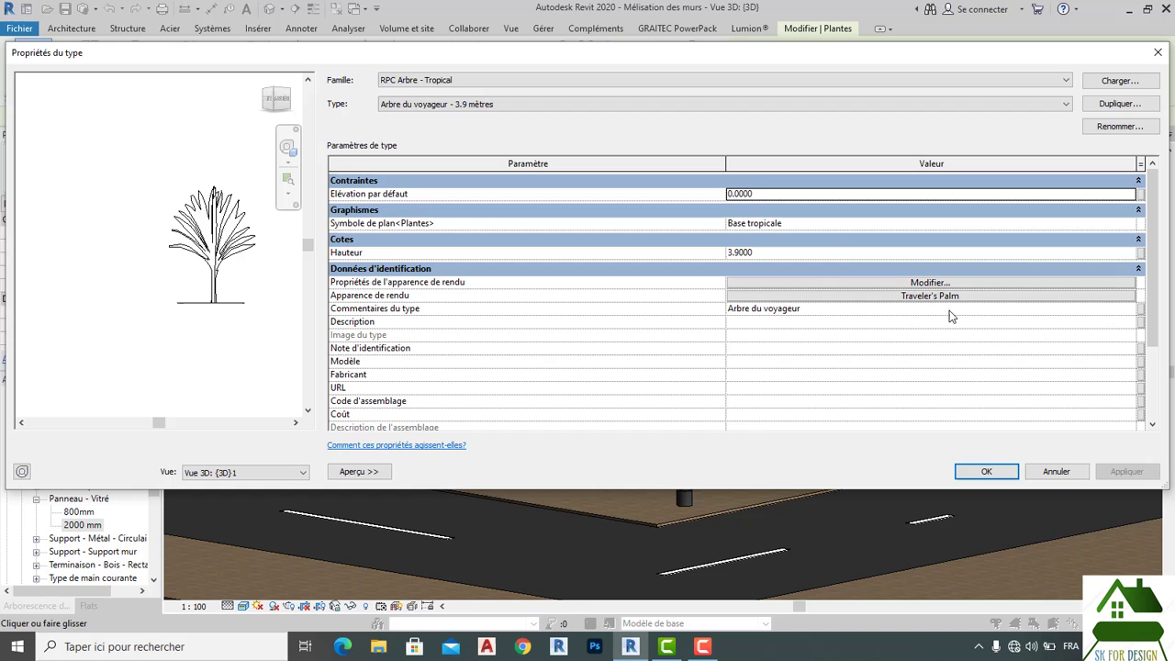
left_click(946, 296)
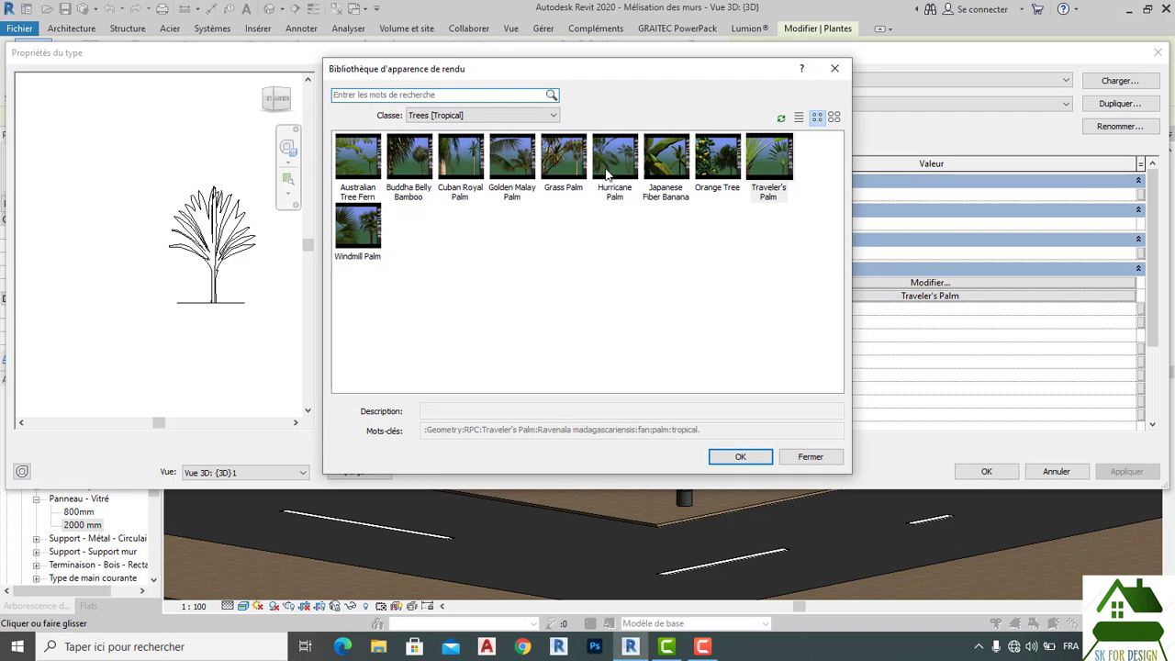
left_click(372, 225)
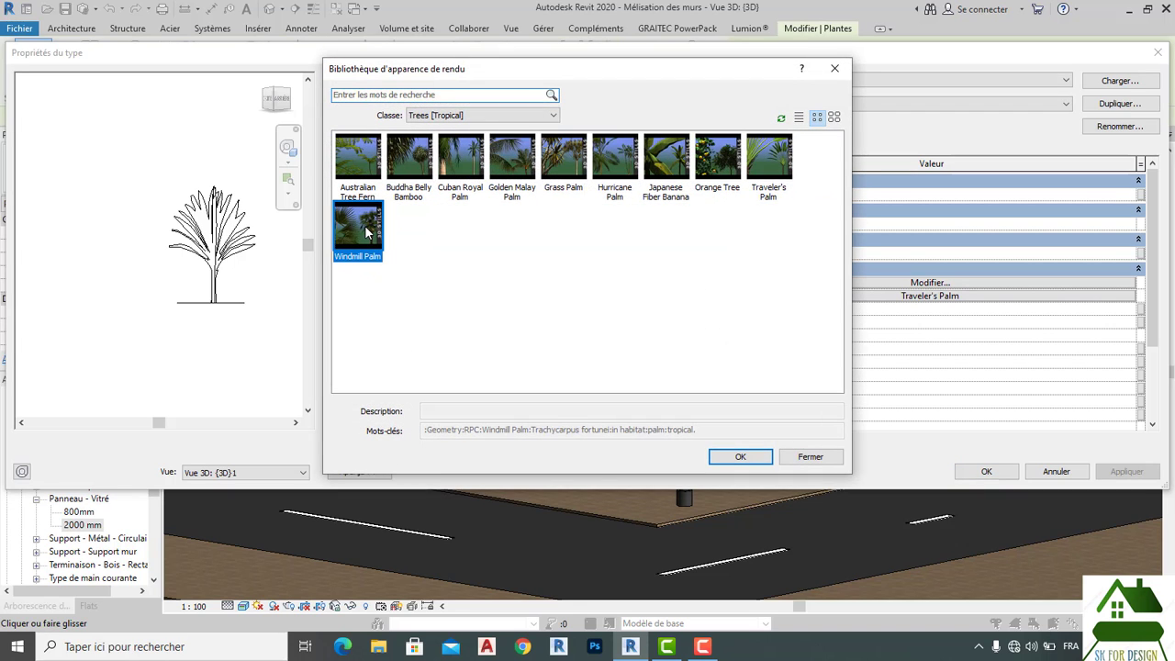
left_click(741, 456)
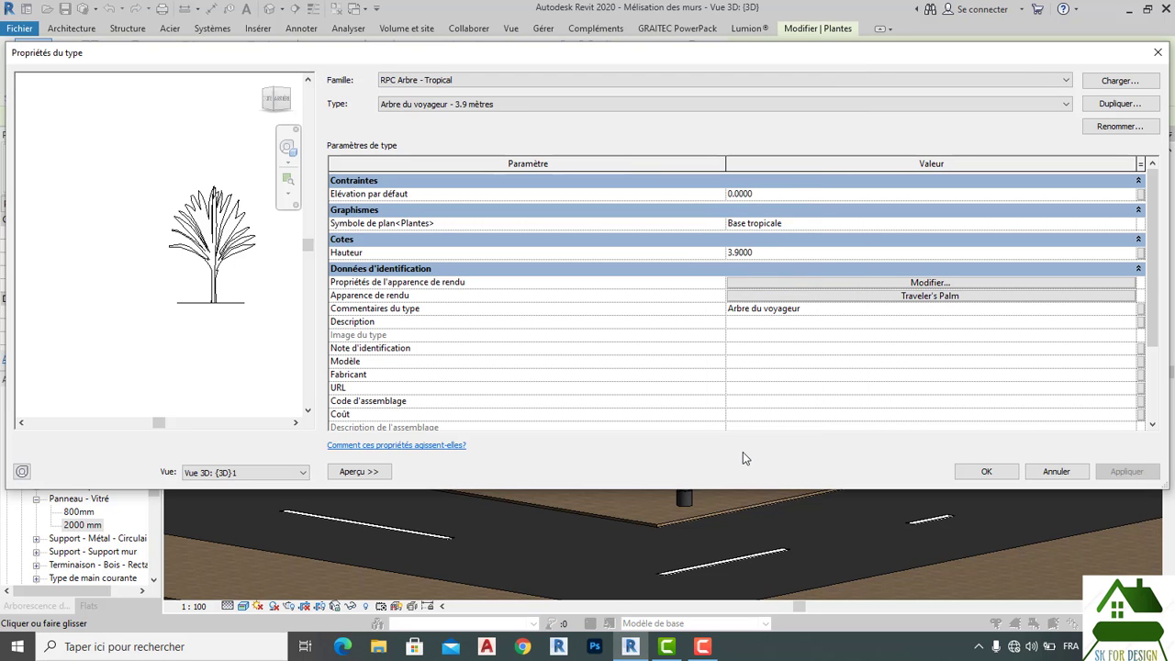
left_click(980, 472)
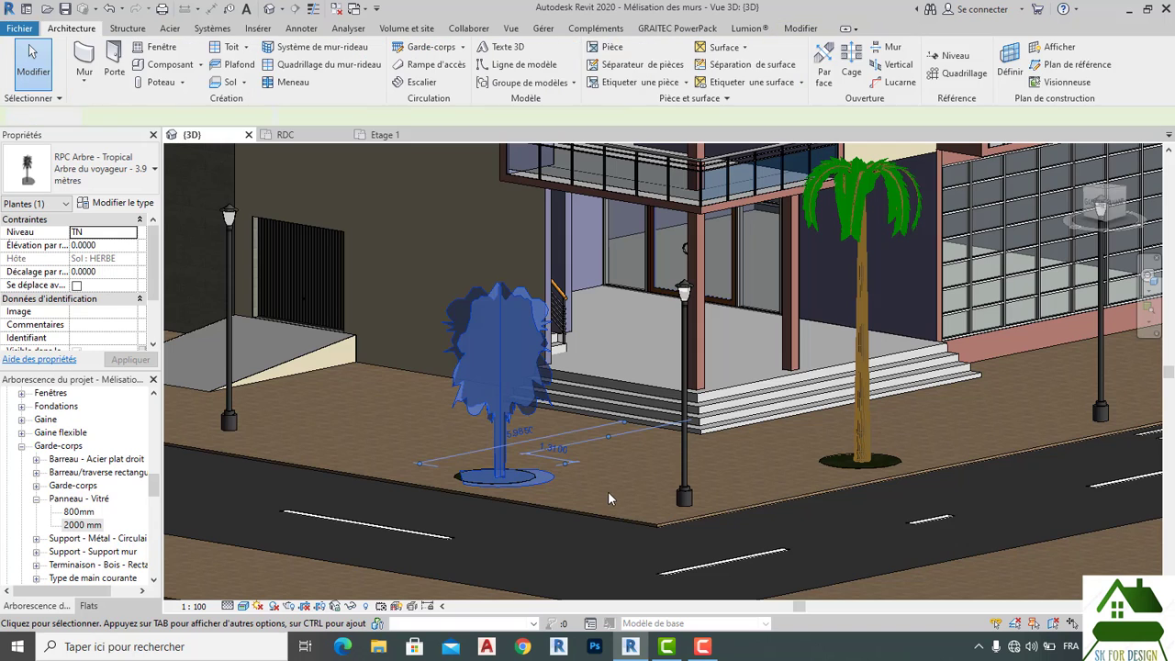
key("Escape")
Step: Duplicate the tropical tree's type as "Arbre du voyageur - 6" followed by the author's name, and set its height to 6
left_click(501, 470)
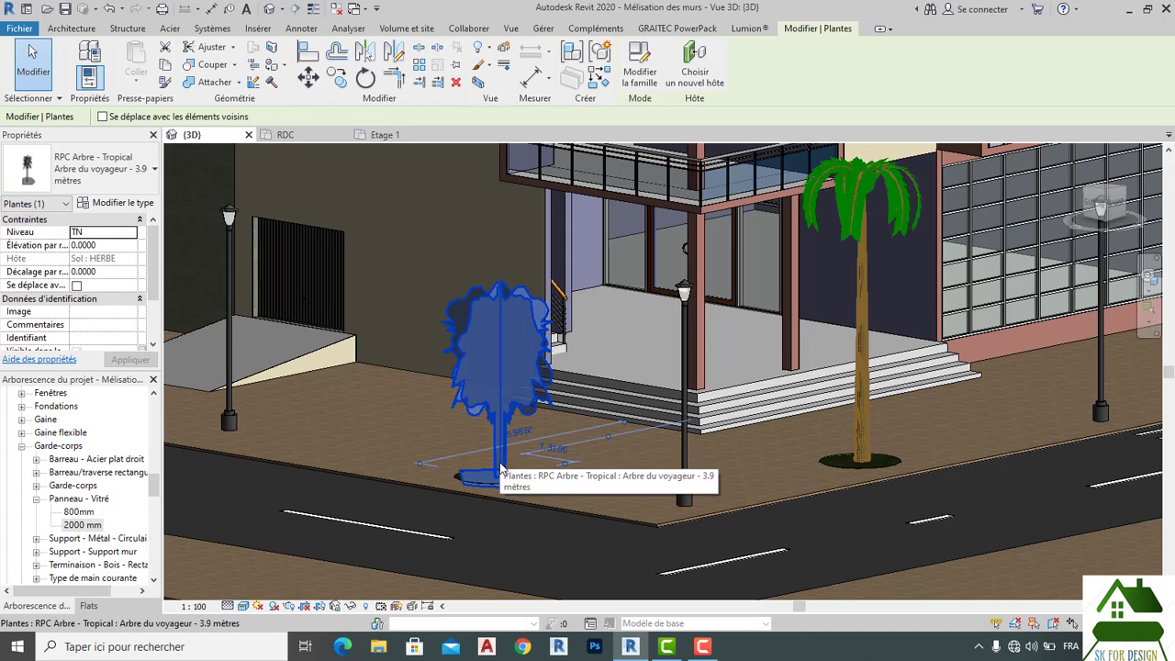
left_click(90, 53)
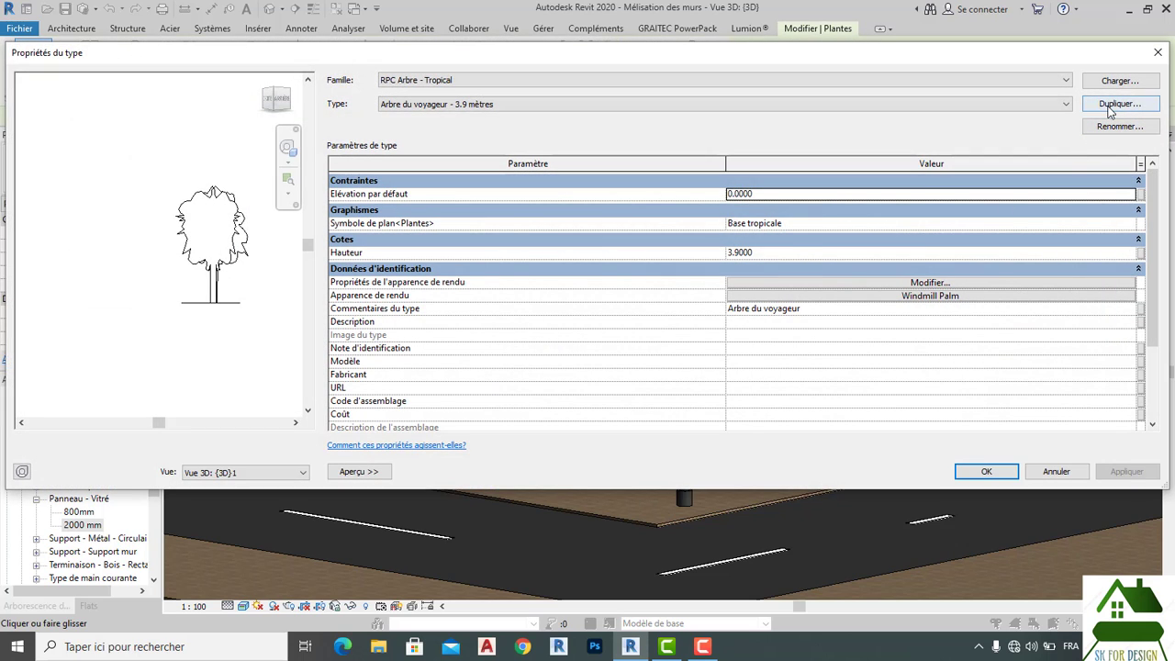
left_click(1120, 103)
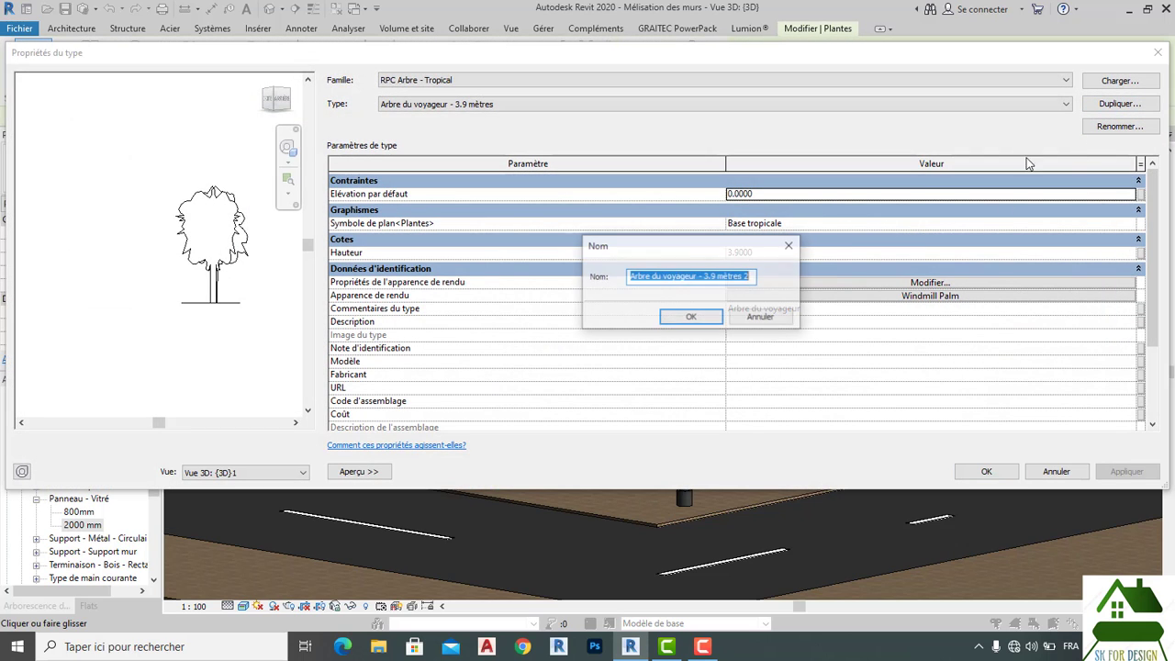
left_click(757, 277)
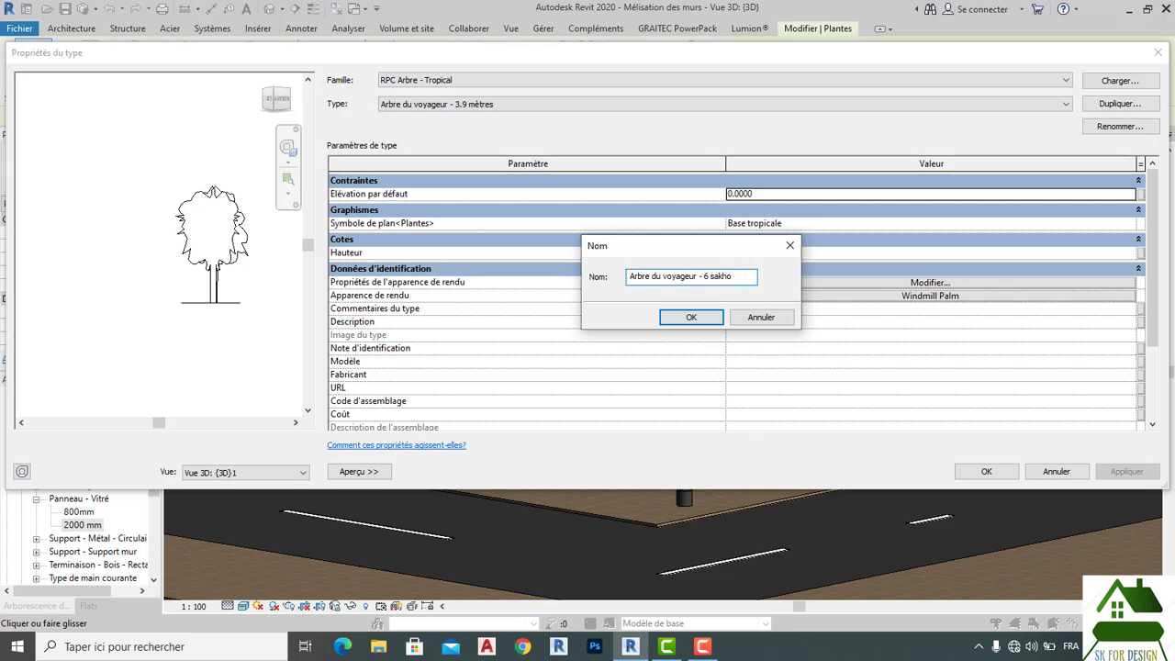
left_click(691, 318)
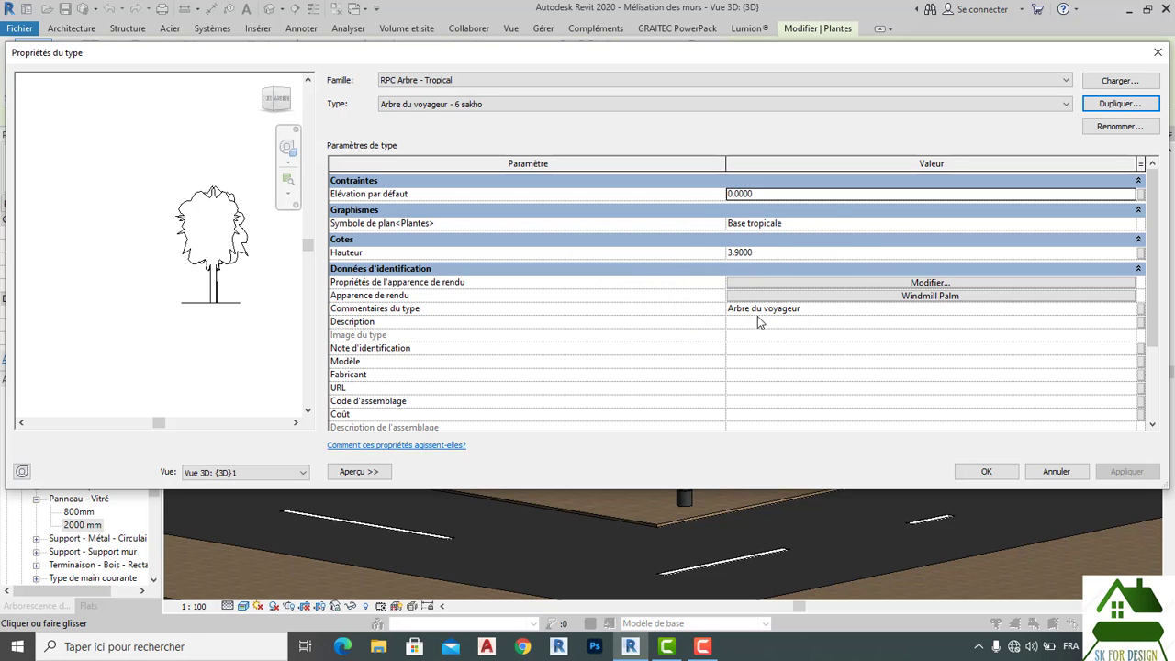
left_click(792, 254)
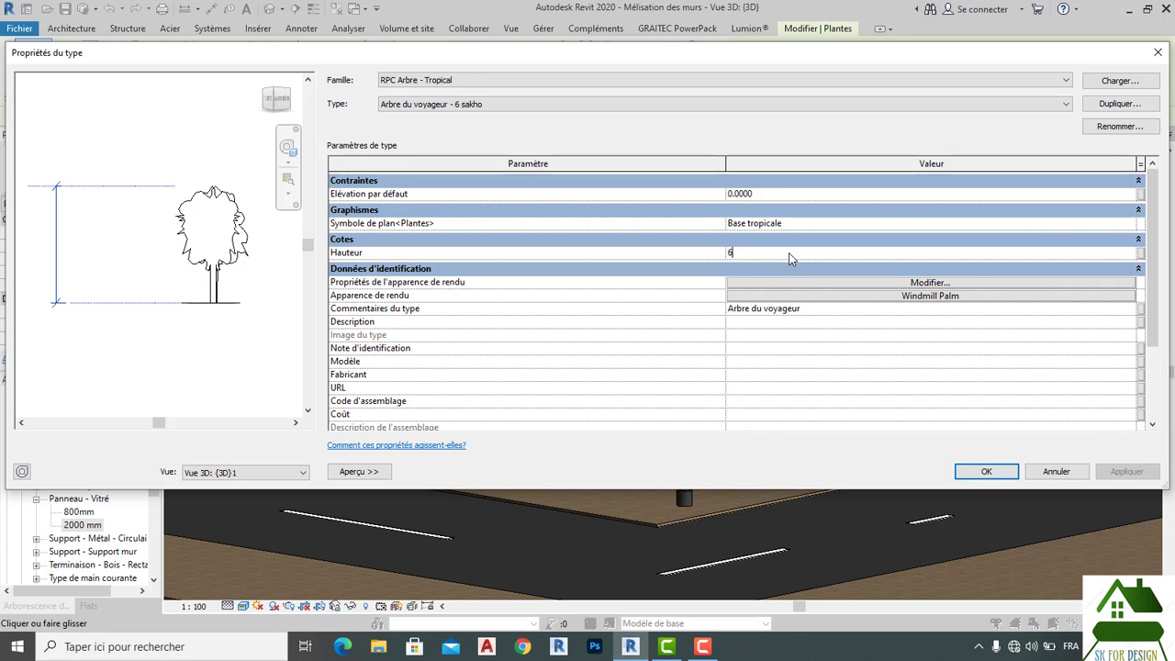
left_click(986, 471)
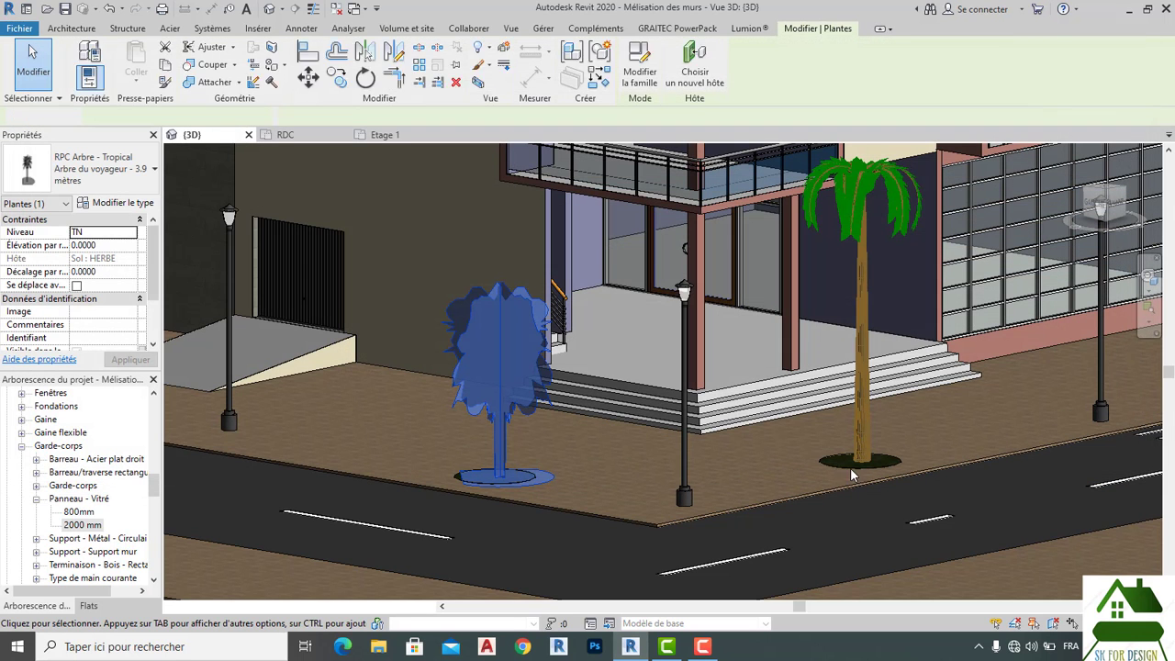
scroll(677, 479, "down", 2)
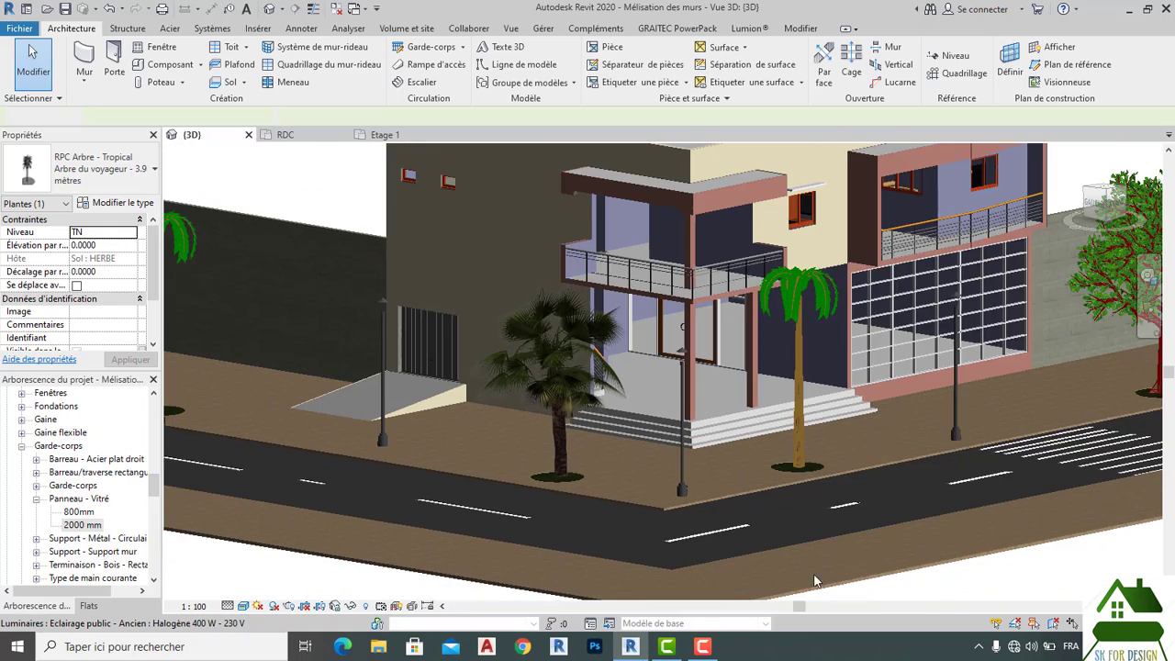
Step: Replace all the Palmier - 6 m palms visible in the view with the duplicated 6 m Arbre du voyageur type of RPC Arbre - Tropical
left_click(988, 588)
scroll(960, 574, "down", 1)
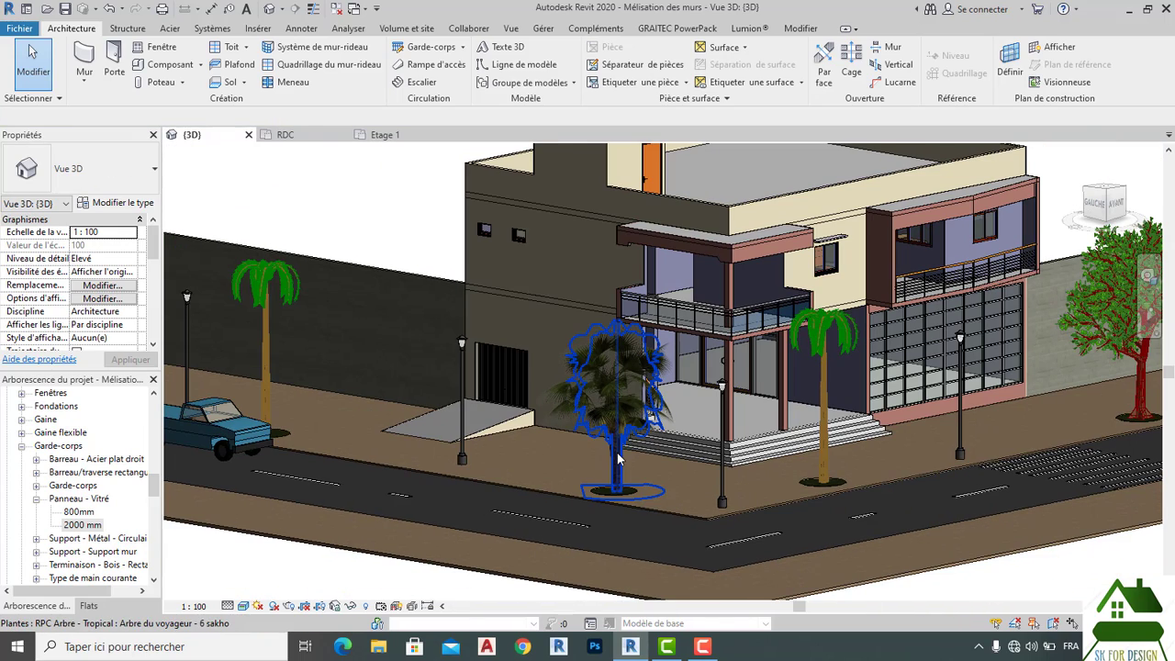
scroll(628, 521, "down", 2)
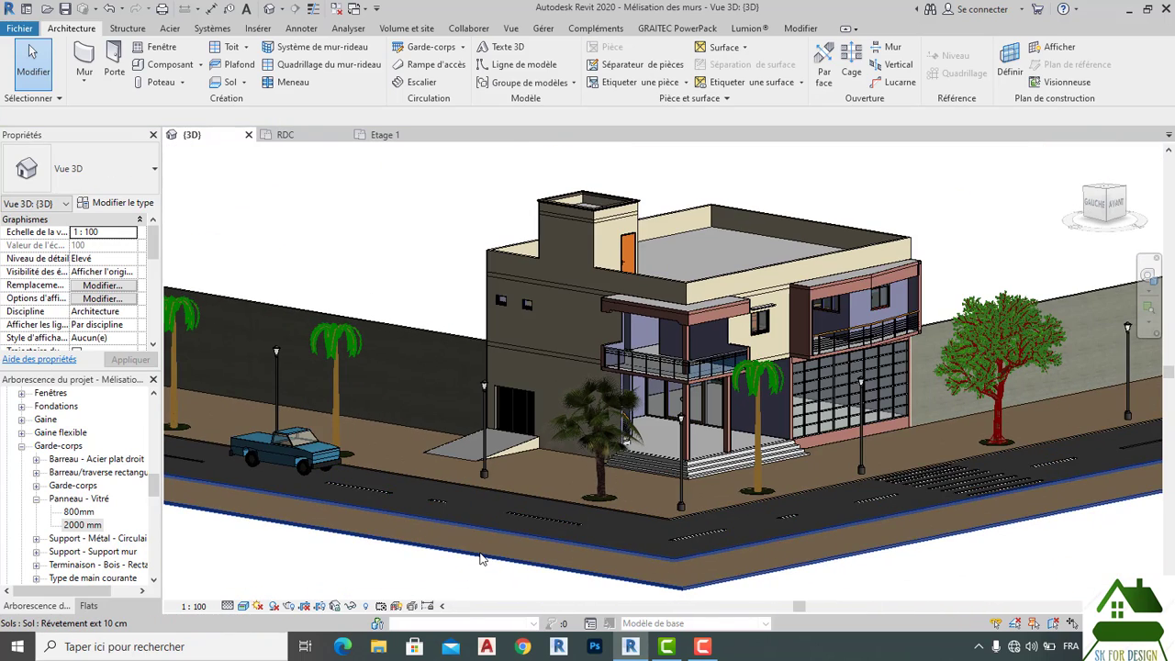
left_click(770, 476)
right_click(760, 465)
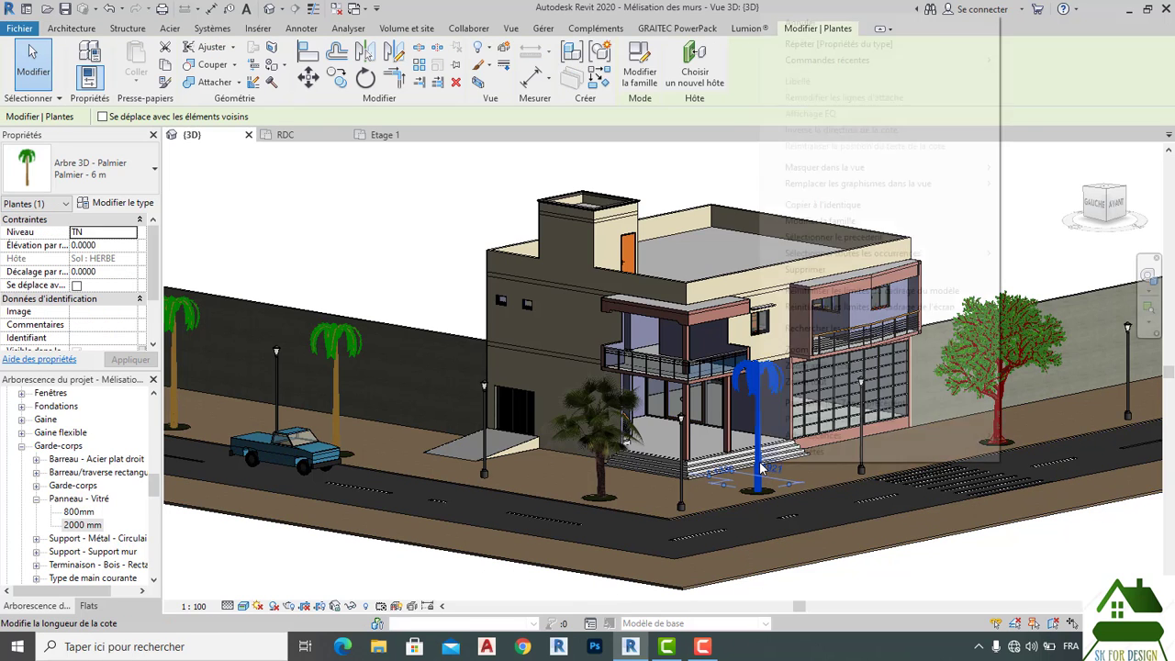
mouse_move(837, 254)
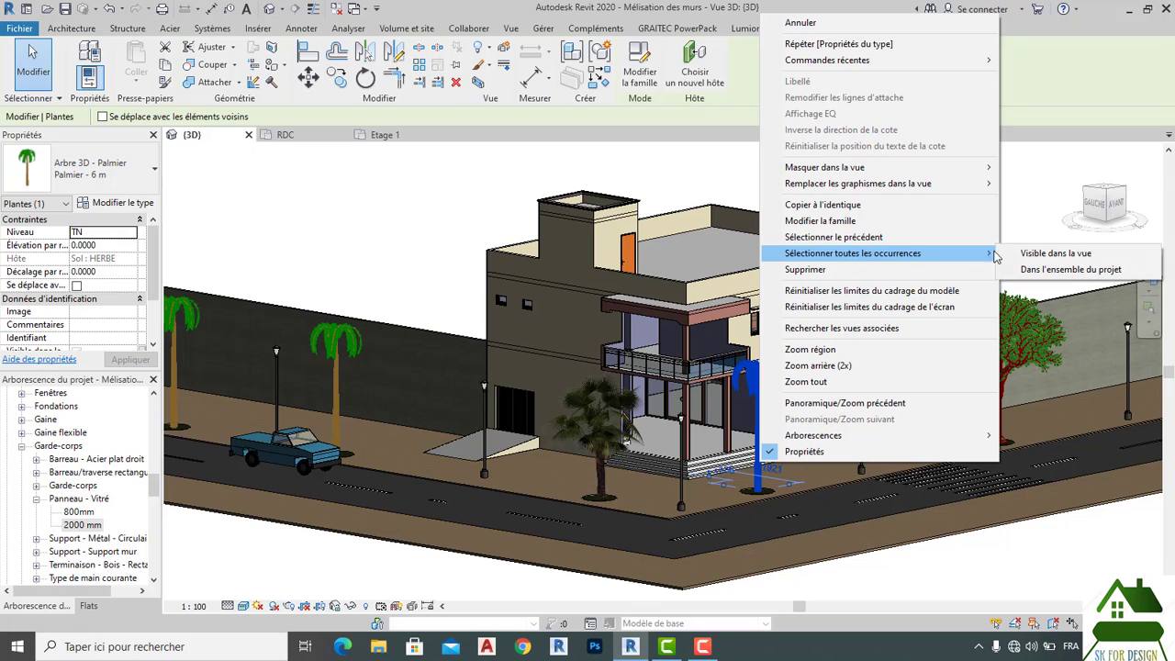
left_click(1052, 254)
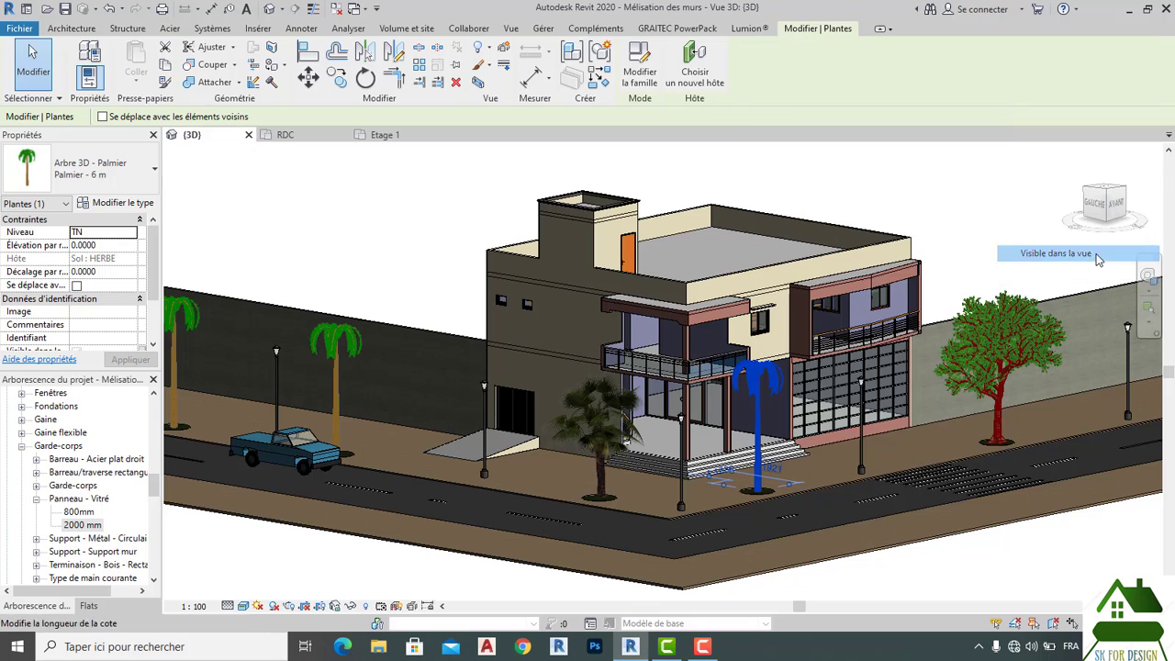
left_click(152, 172)
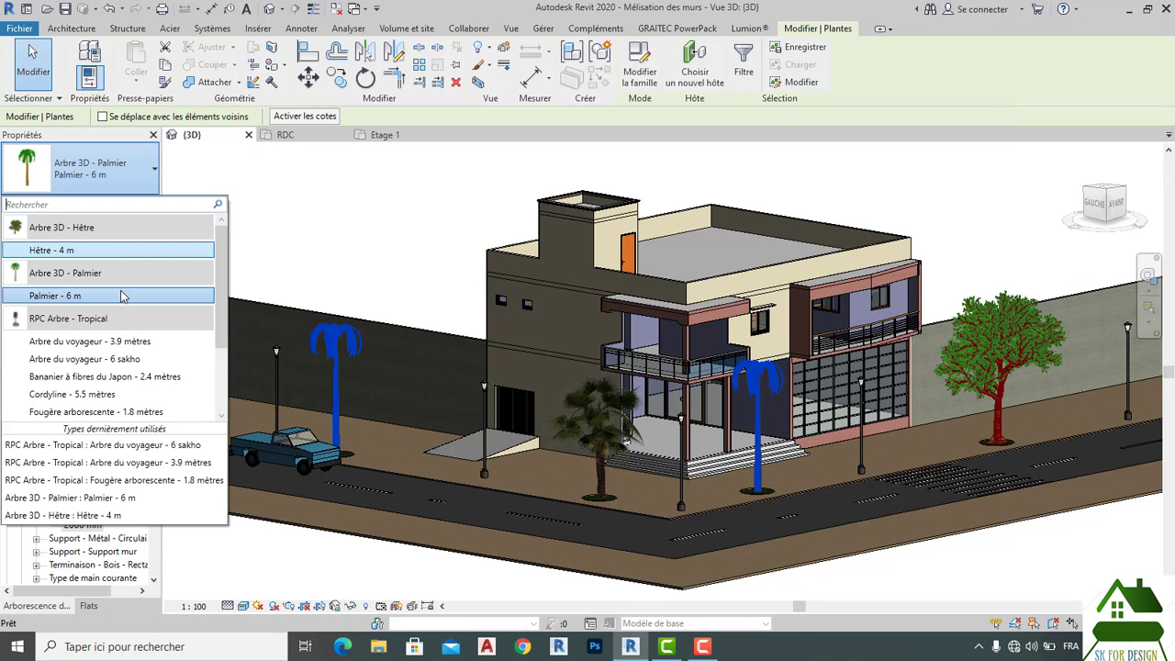
left_click(110, 362)
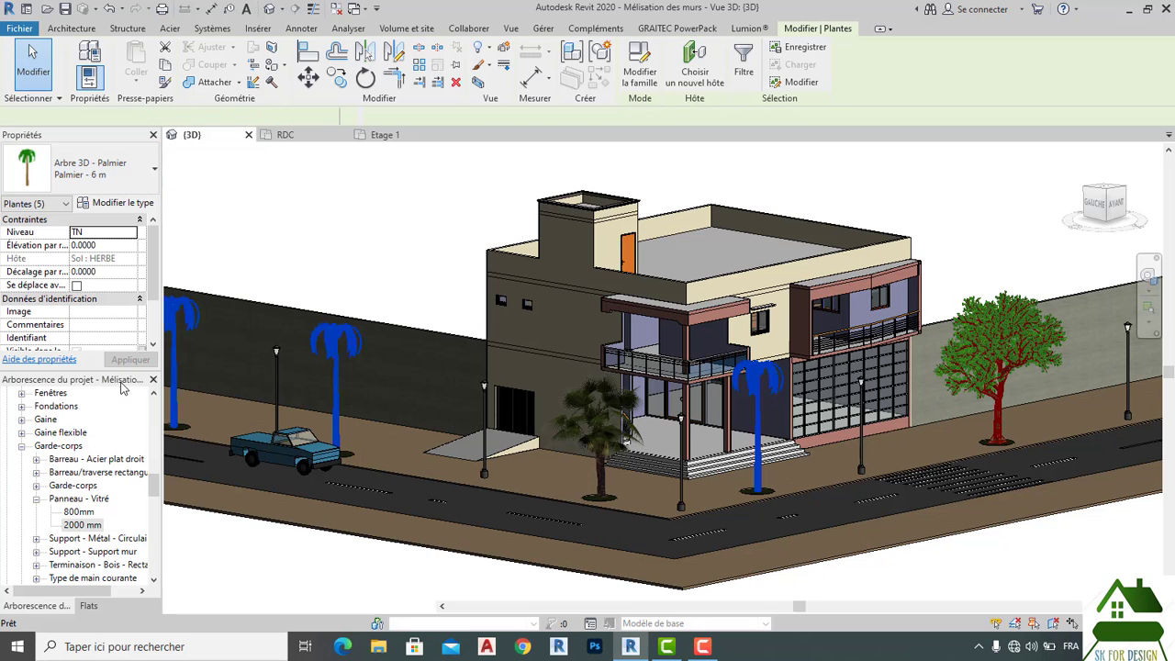
left_click(270, 558)
Step: Inspect the replaced palms along the street, including the one behind the parked pickup, then the whole site
scroll(270, 552, "down", 3)
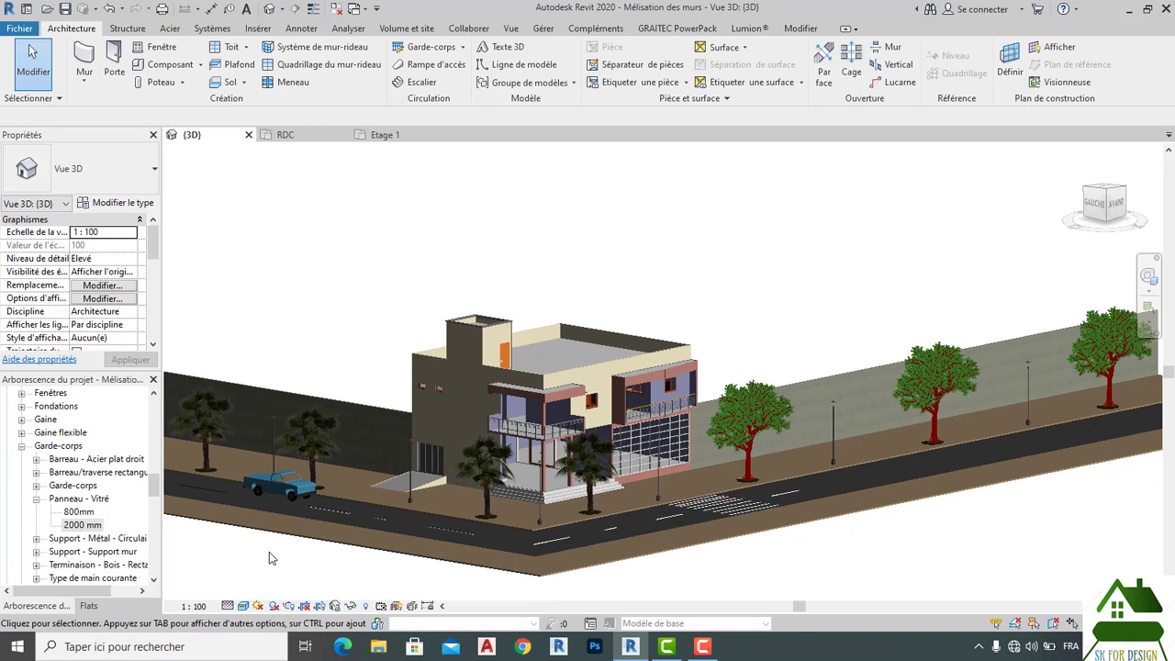
scroll(362, 539, "up", 2)
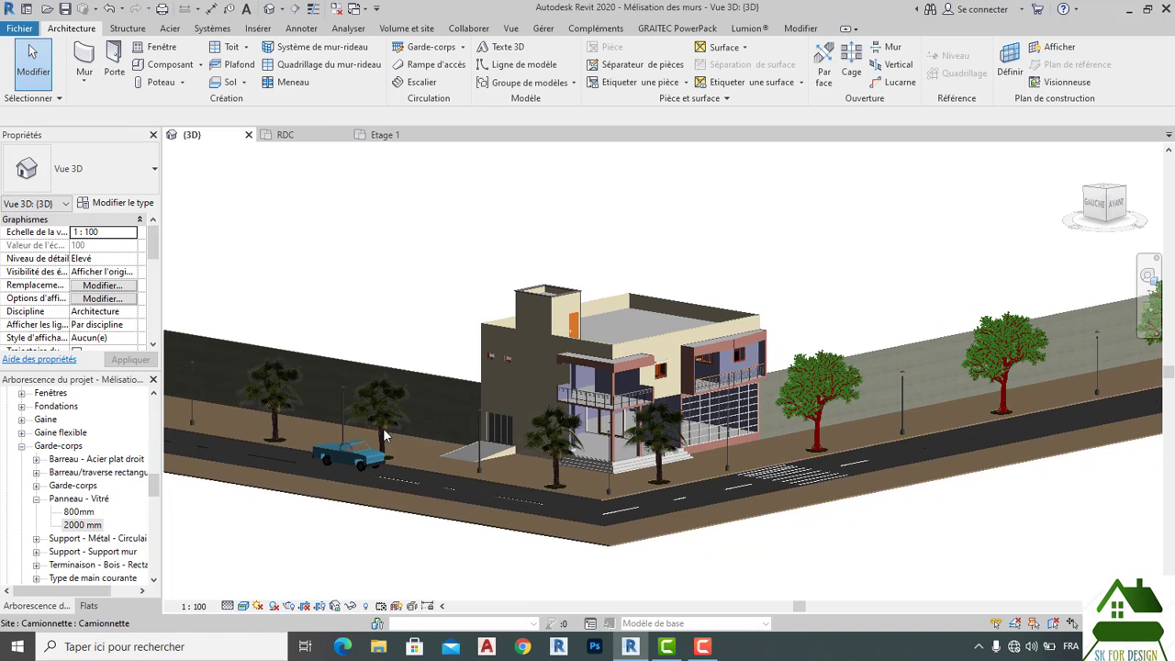
scroll(383, 429, "up", 3)
scroll(459, 386, "up", 3)
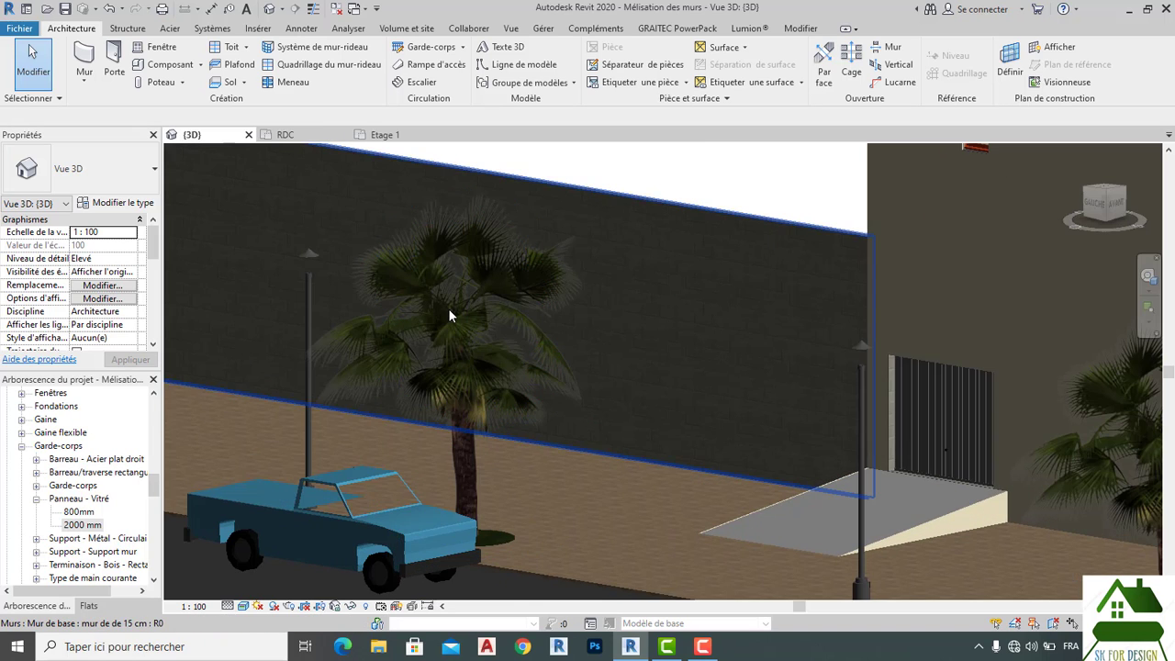
scroll(448, 307, "down", 2)
scroll(448, 307, "down", 4)
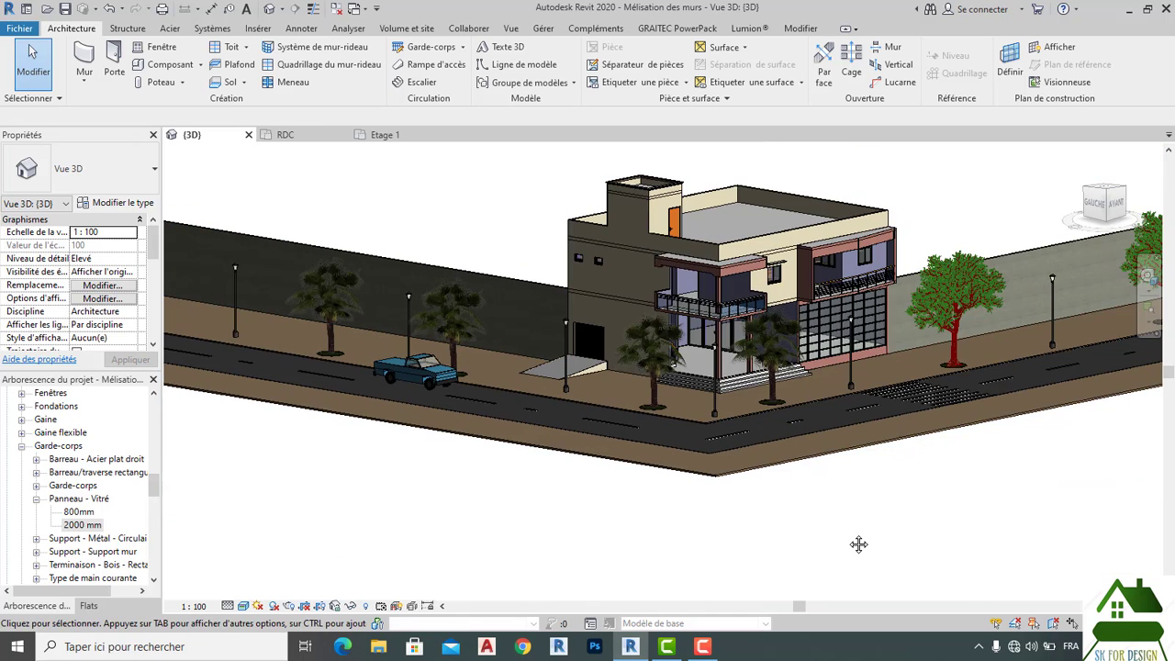
middle_click_drag(860, 543, 860, 457)
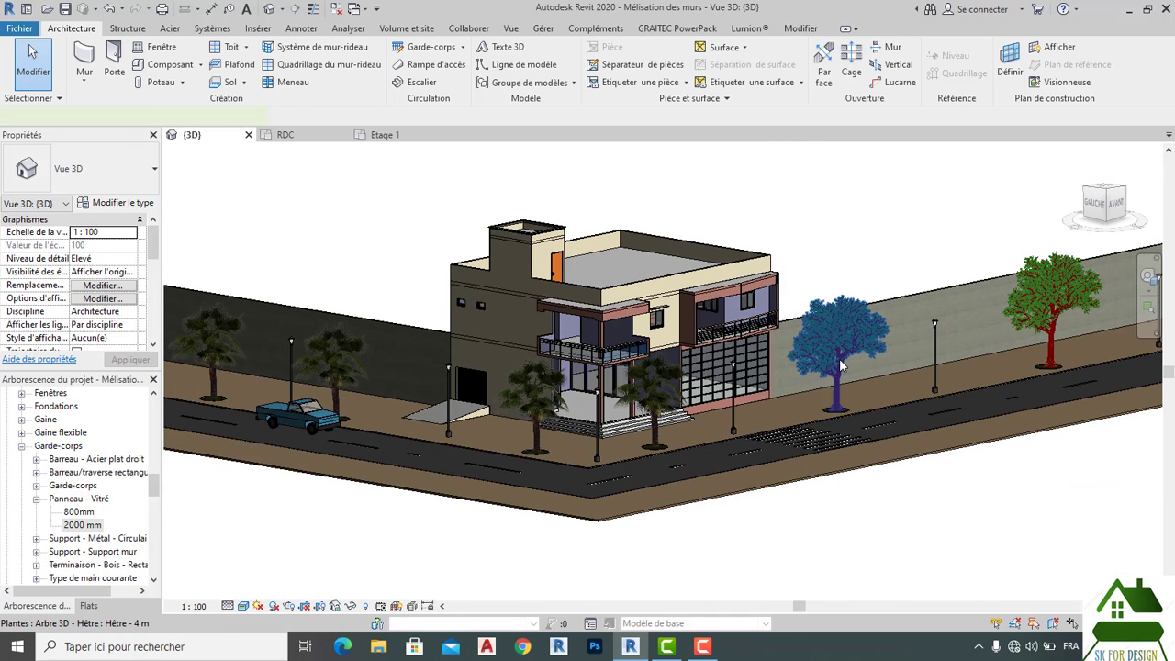
Step: Select all Arbre 3D - Hêtre trees visible in the view and set their type's rendering appearance to Chinese Juniper
left_click(839, 358)
right_click(825, 335)
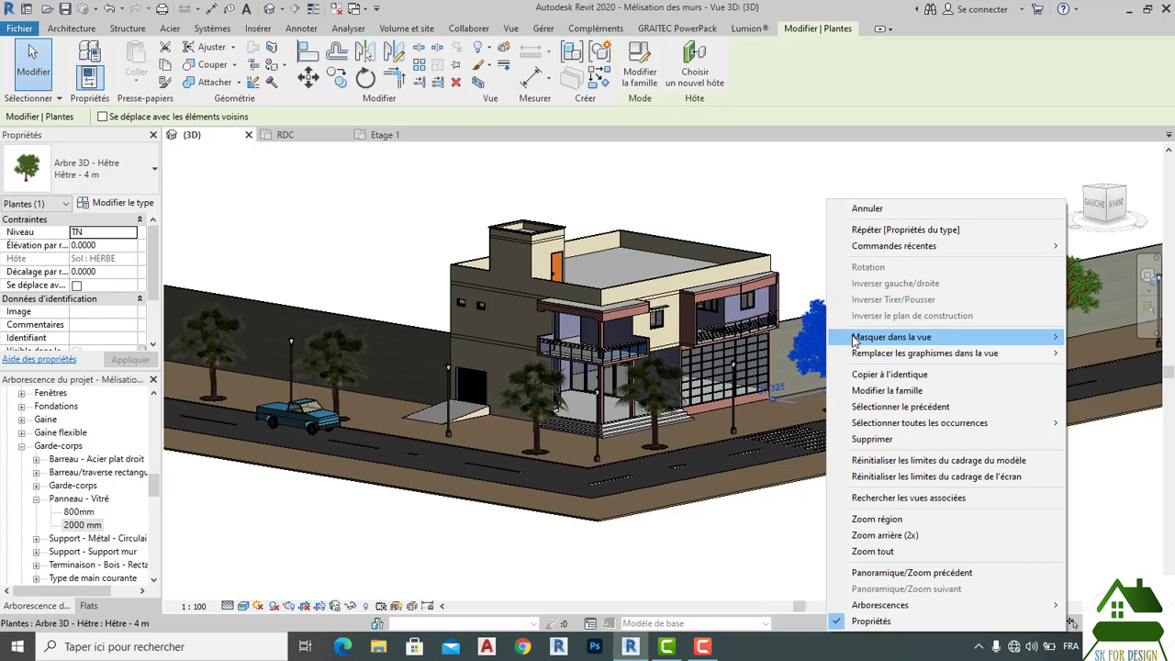
mouse_move(862, 342)
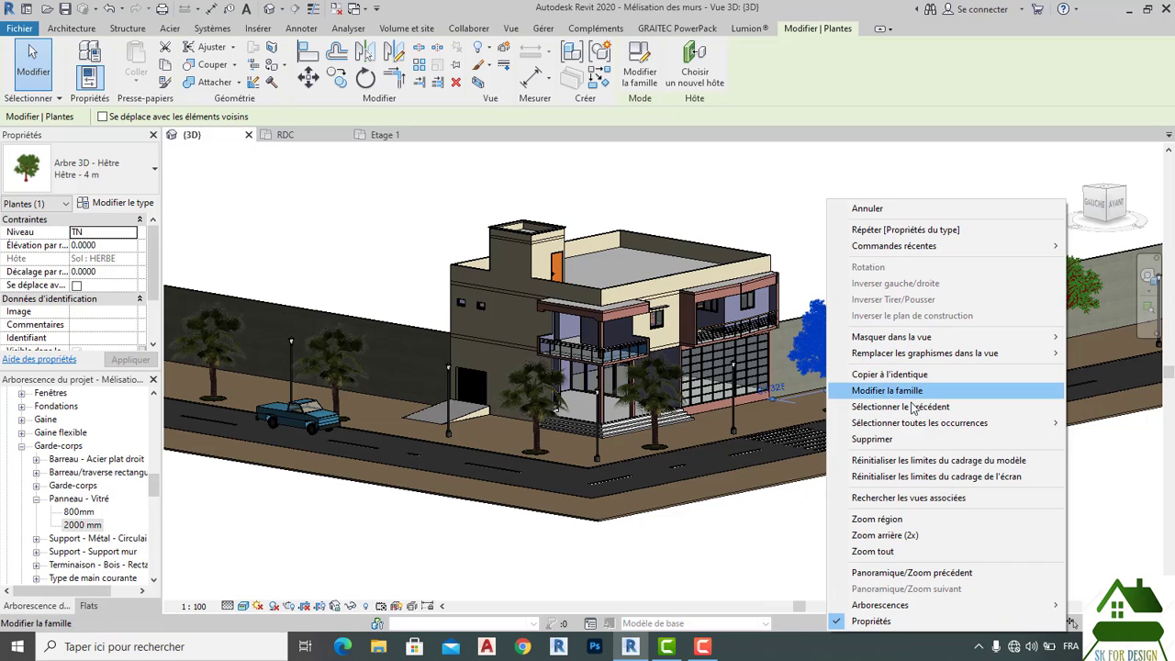
mouse_move(914, 426)
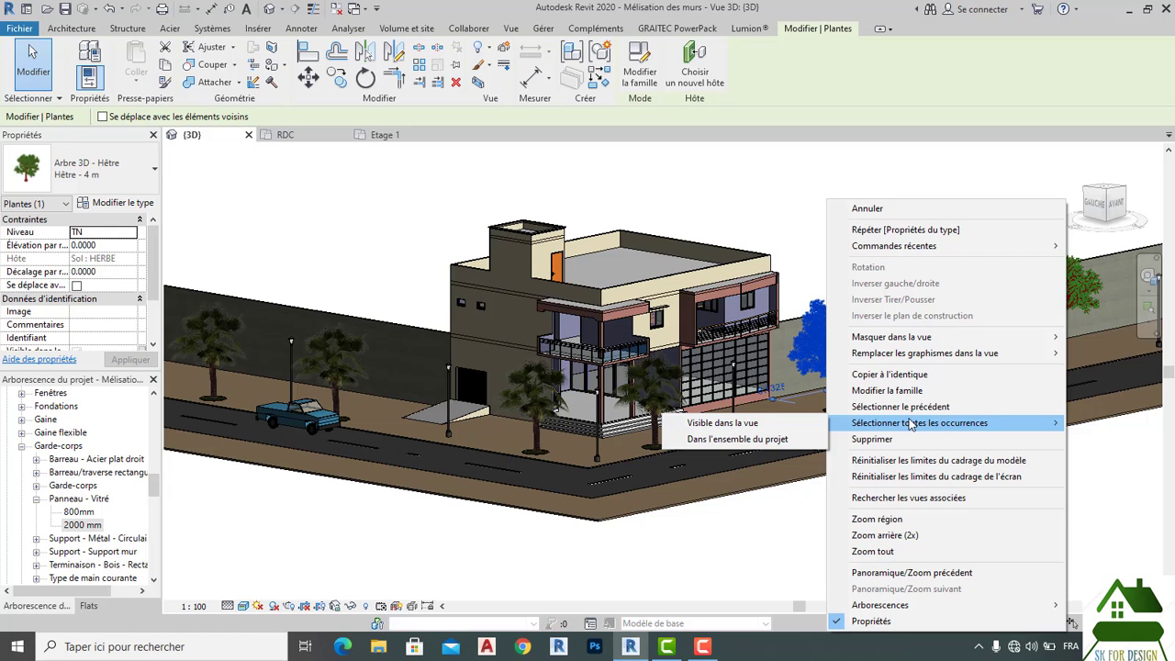
left_click(748, 423)
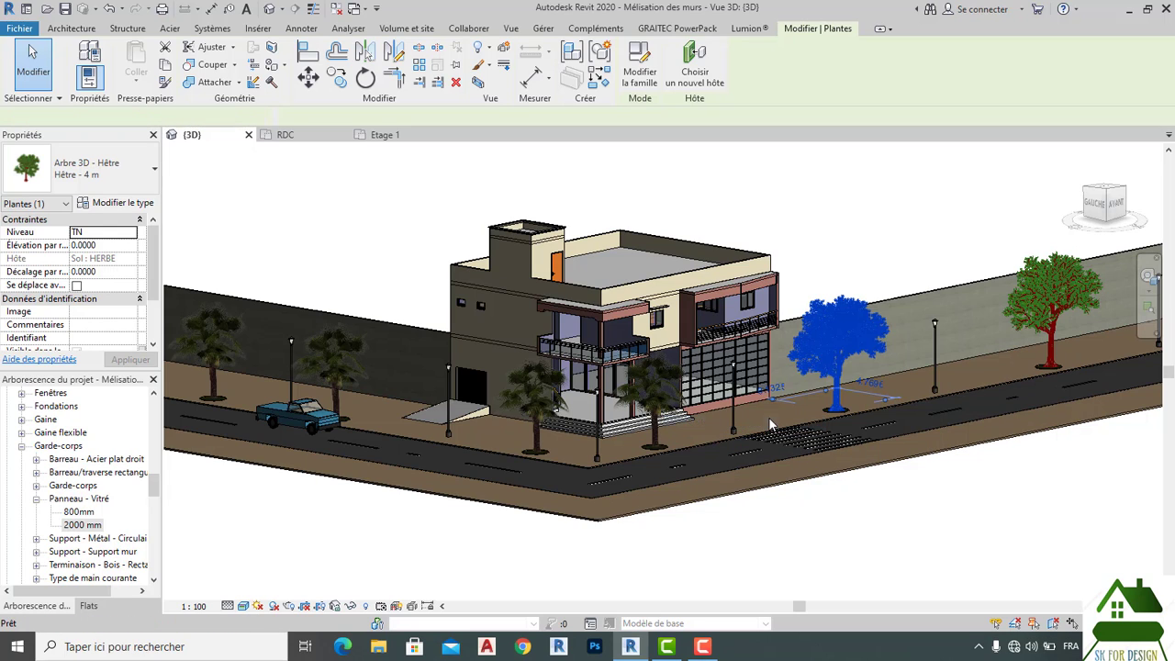
left_click(91, 55)
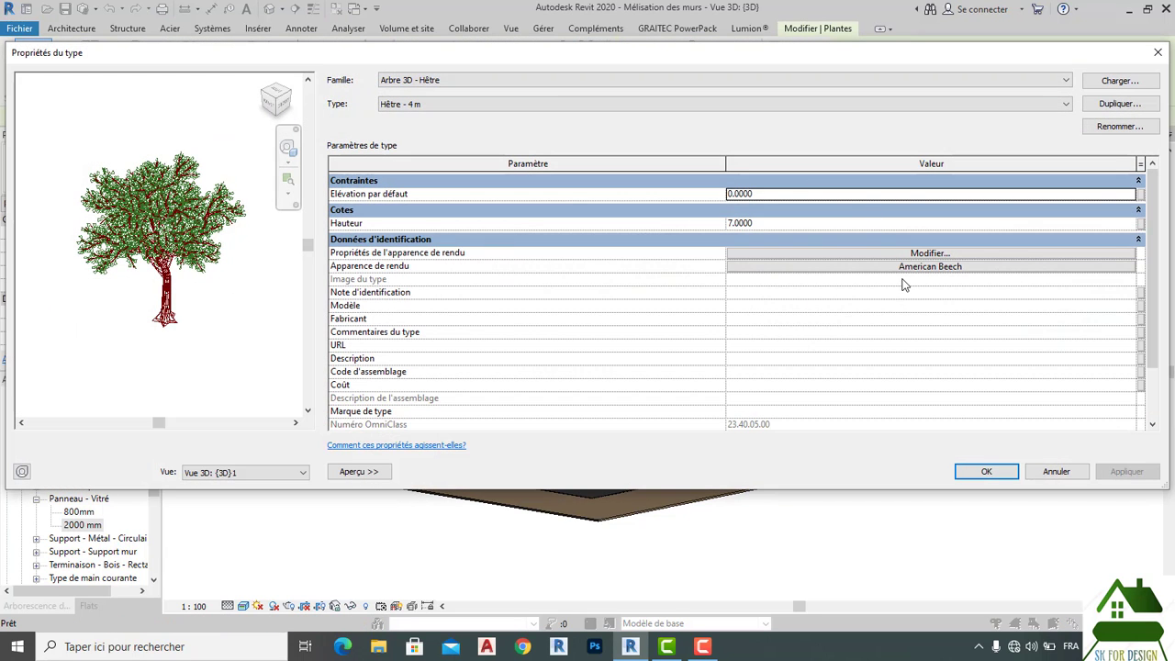
left_click(904, 269)
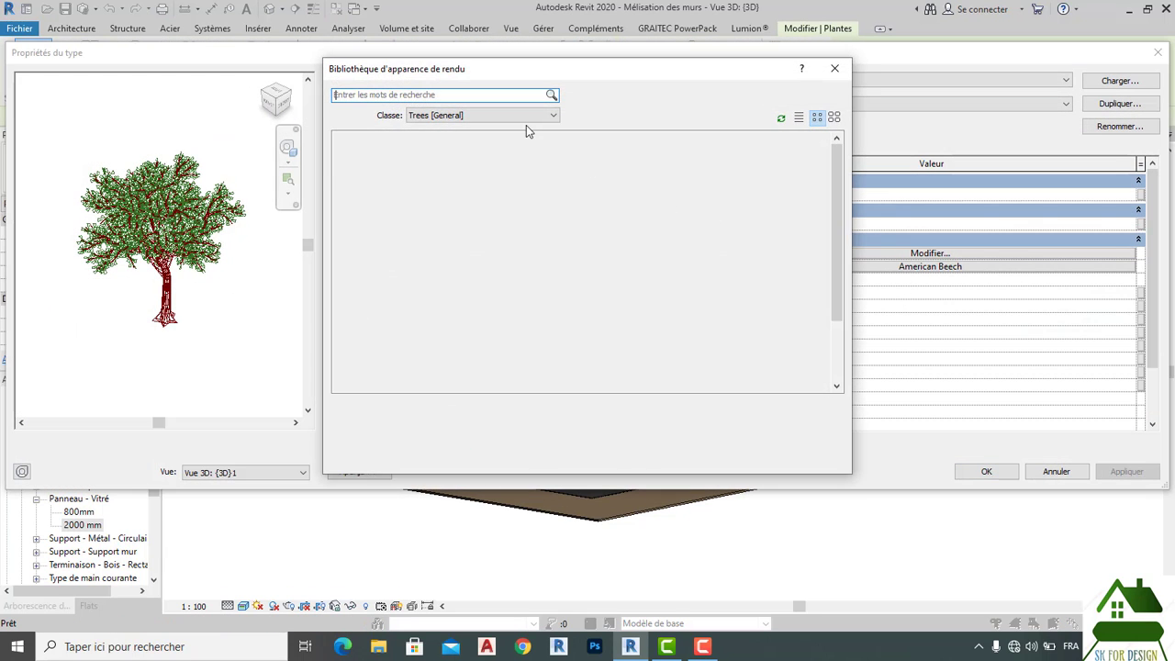
left_click(569, 168)
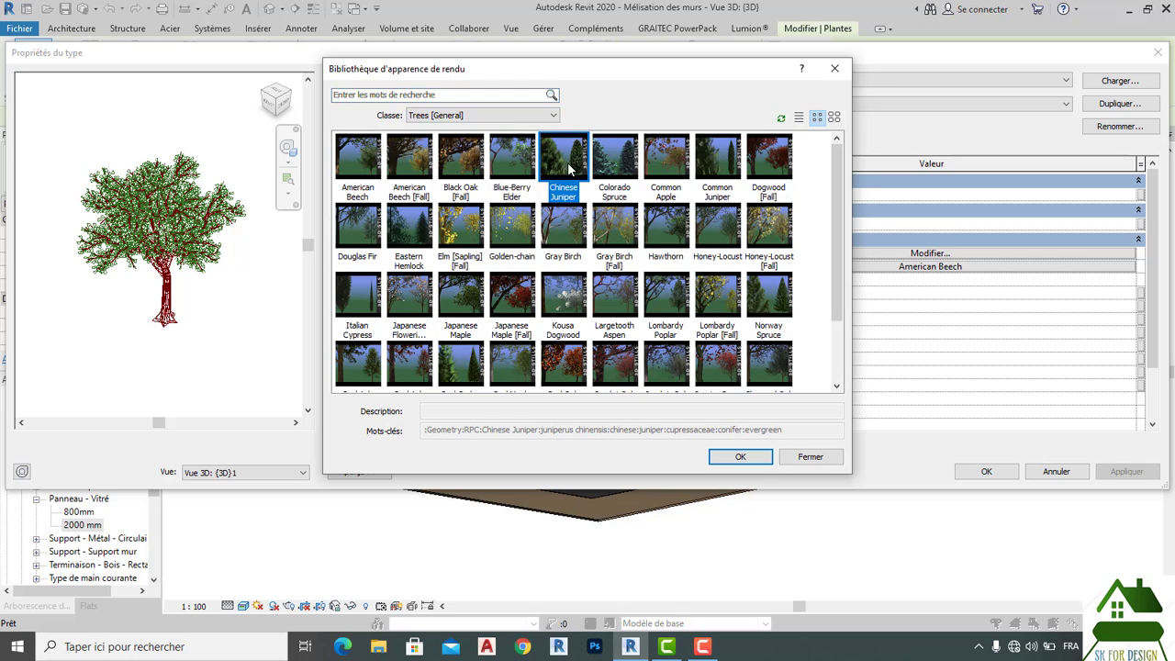
left_click(758, 459)
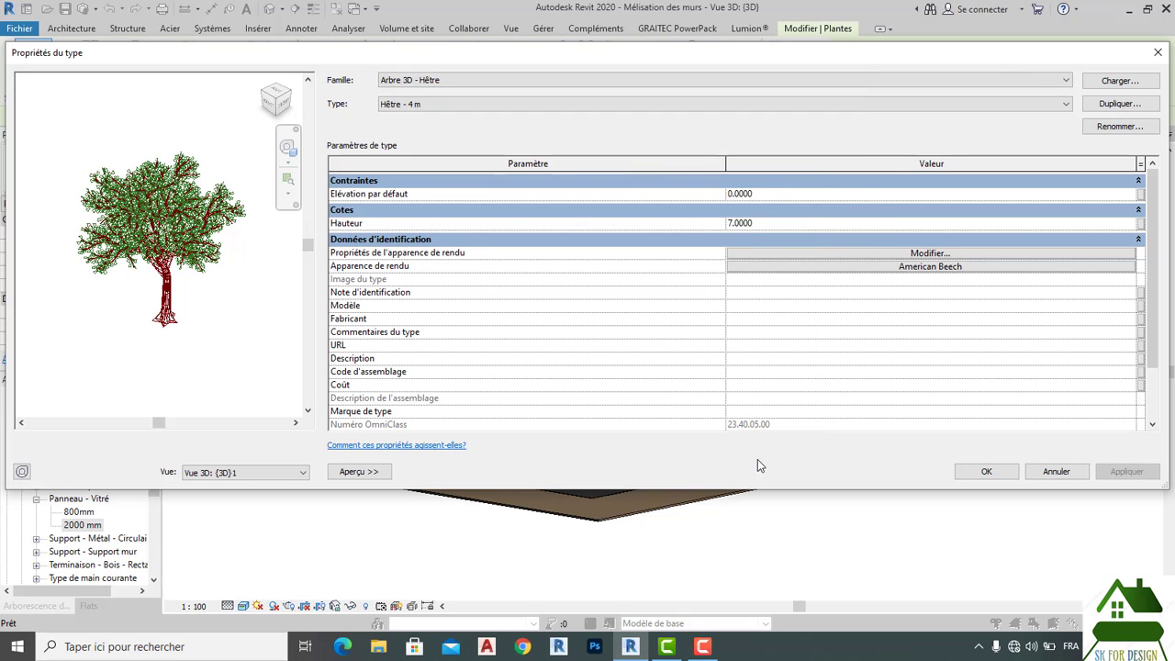
left_click(986, 472)
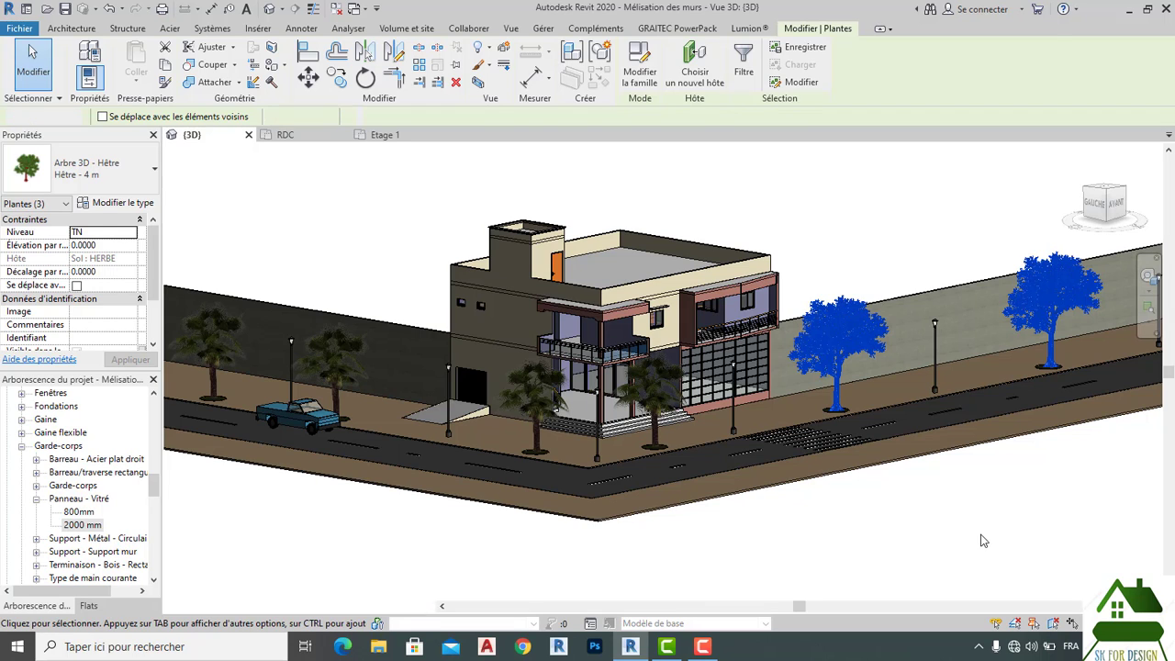
left_click(983, 534)
Step: Choose Chinese Juniper again as the rendering appearance of the Hêtre - 4 m type and apply the type changes
left_click(835, 364)
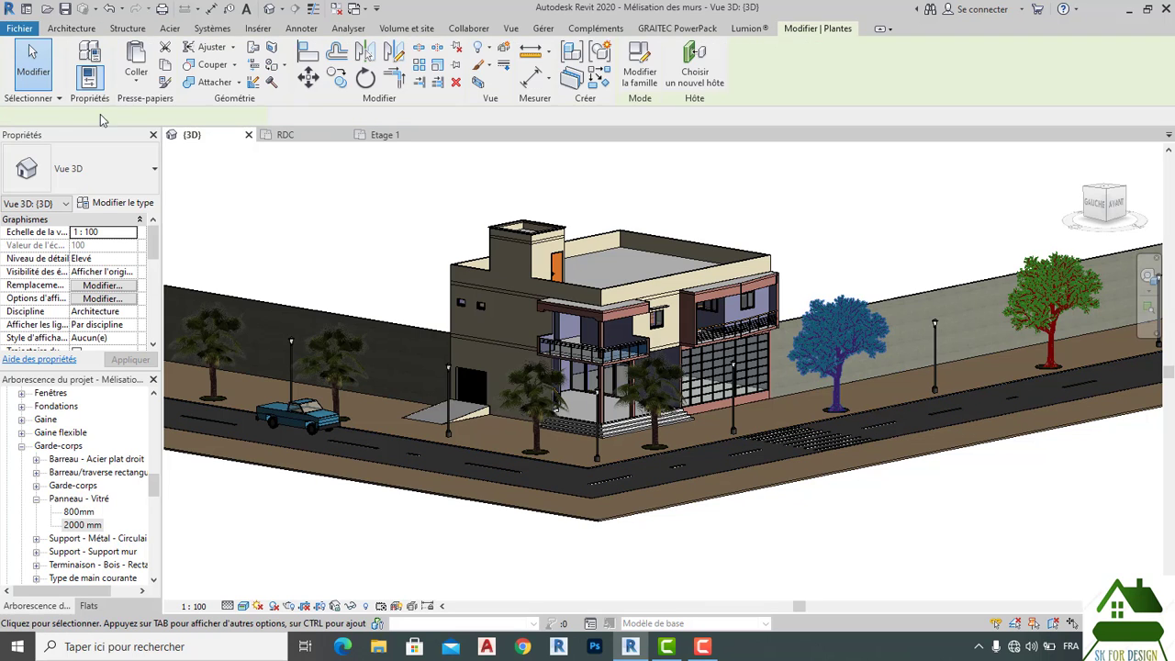
left_click(89, 52)
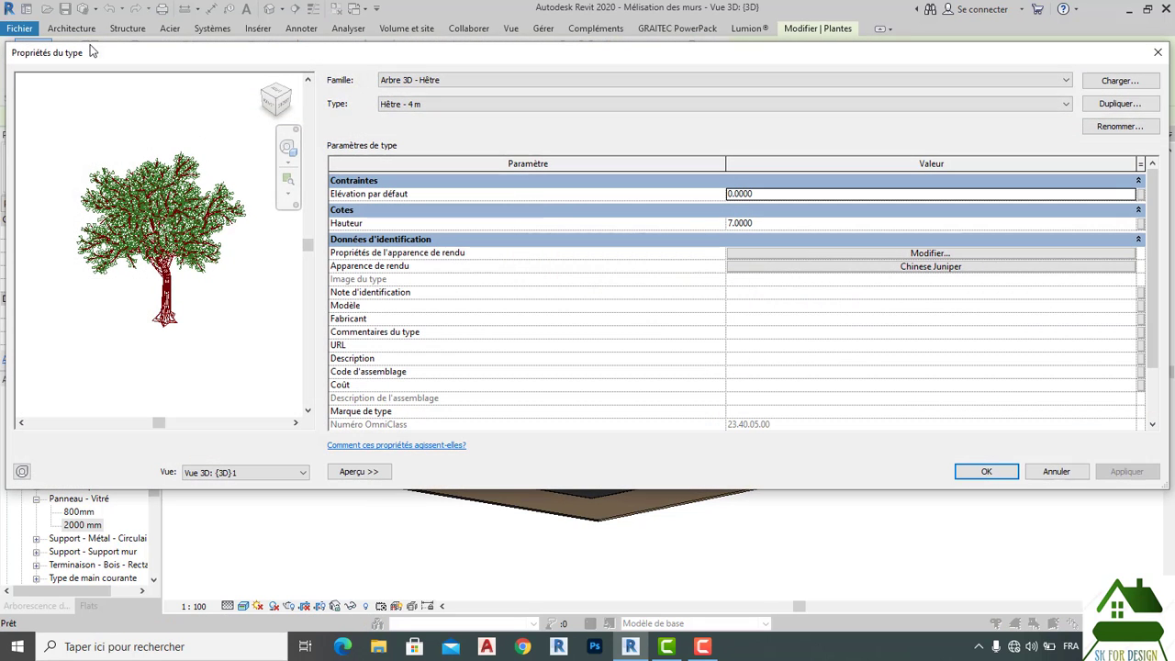
left_click(949, 274)
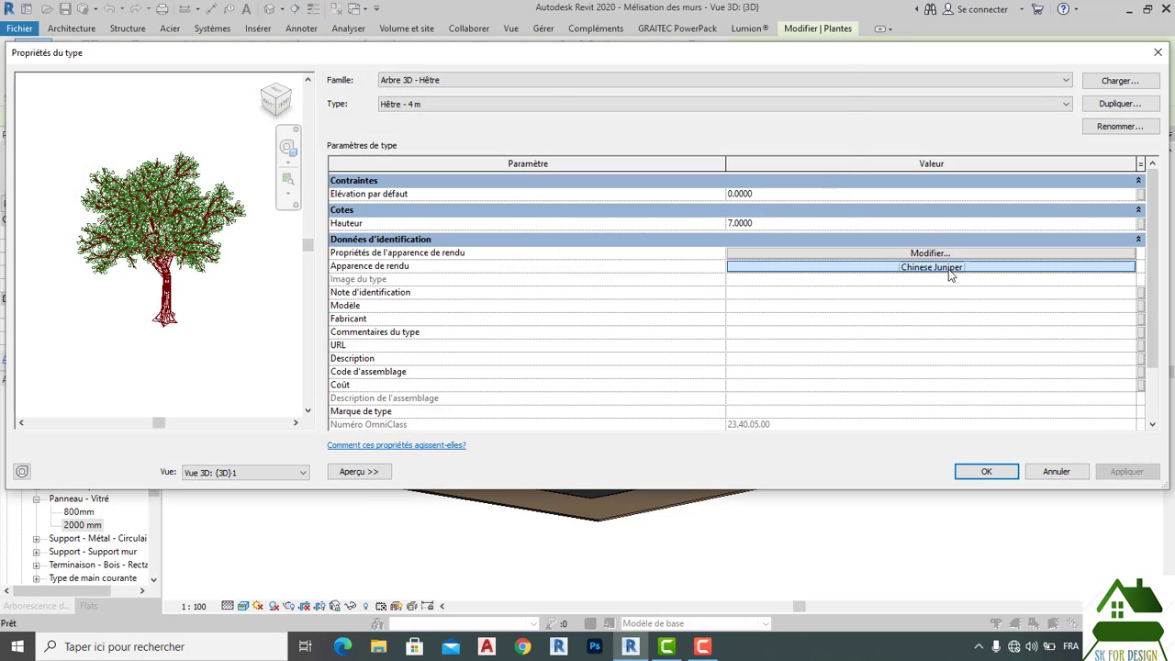
left_click(515, 165)
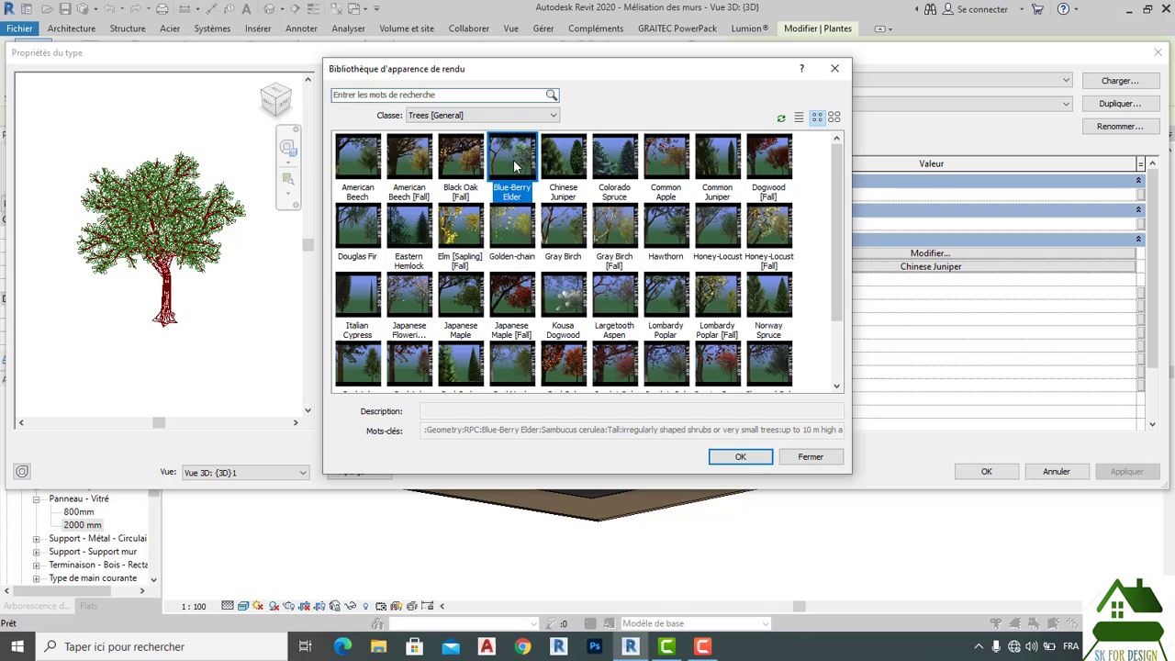
double_click(569, 162)
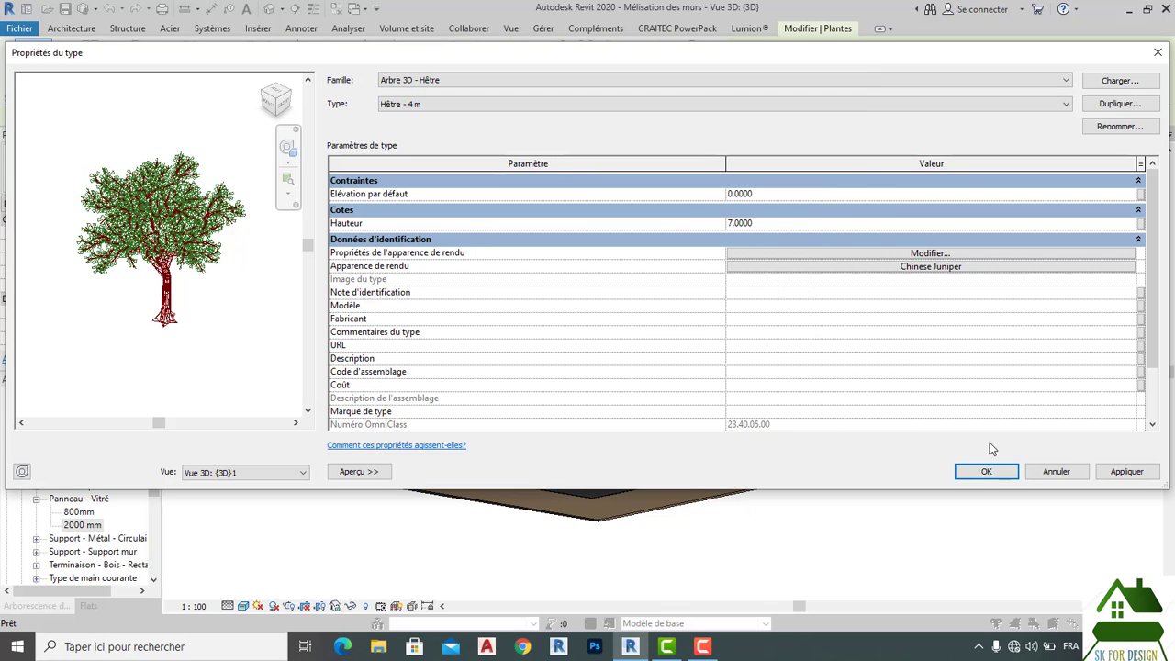
left_click(1125, 472)
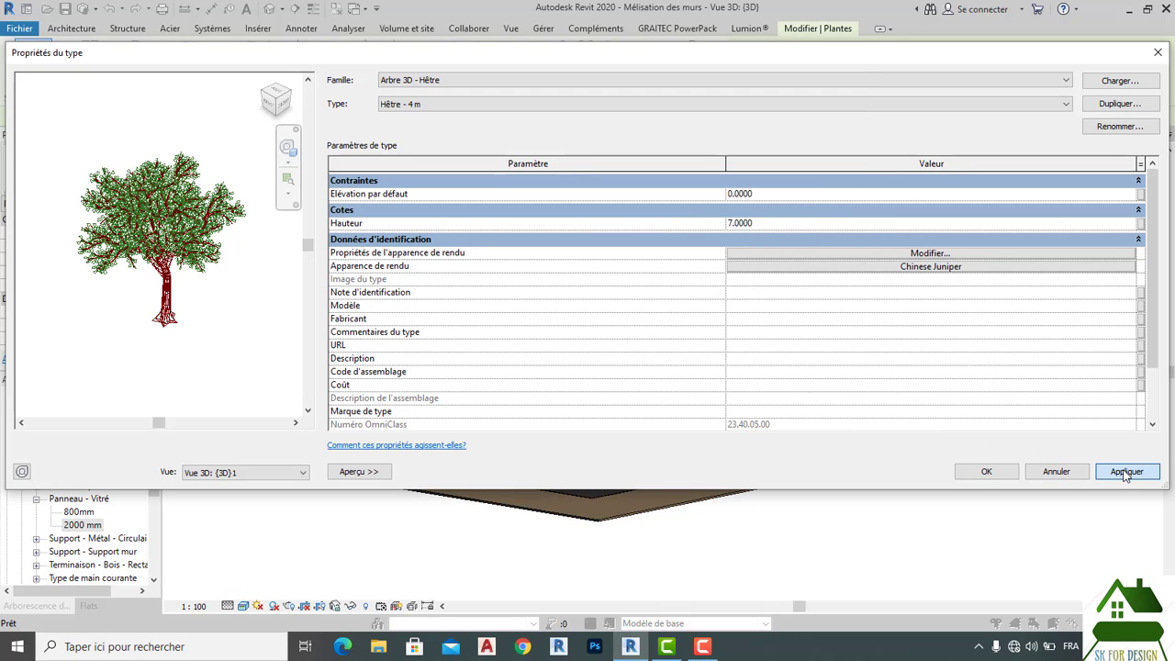
left_click(986, 472)
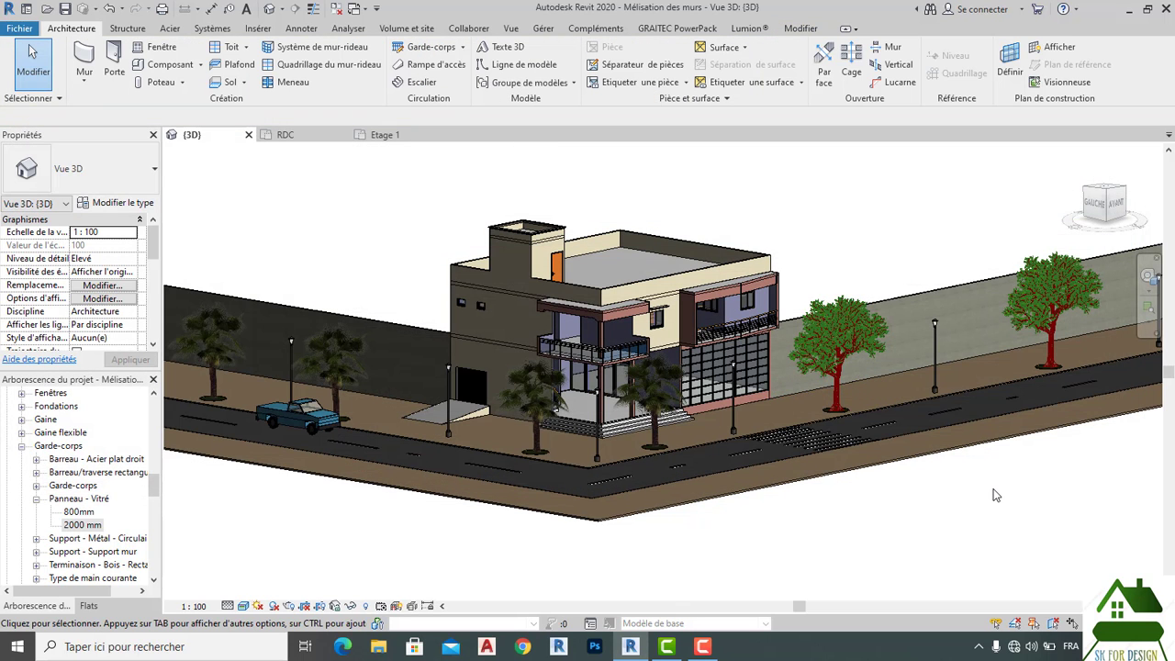
Step: Set the rendering appearance of the Hêtre - 4 m type back to American Beech, accept the type properties and deselect the tree
left_click(834, 344)
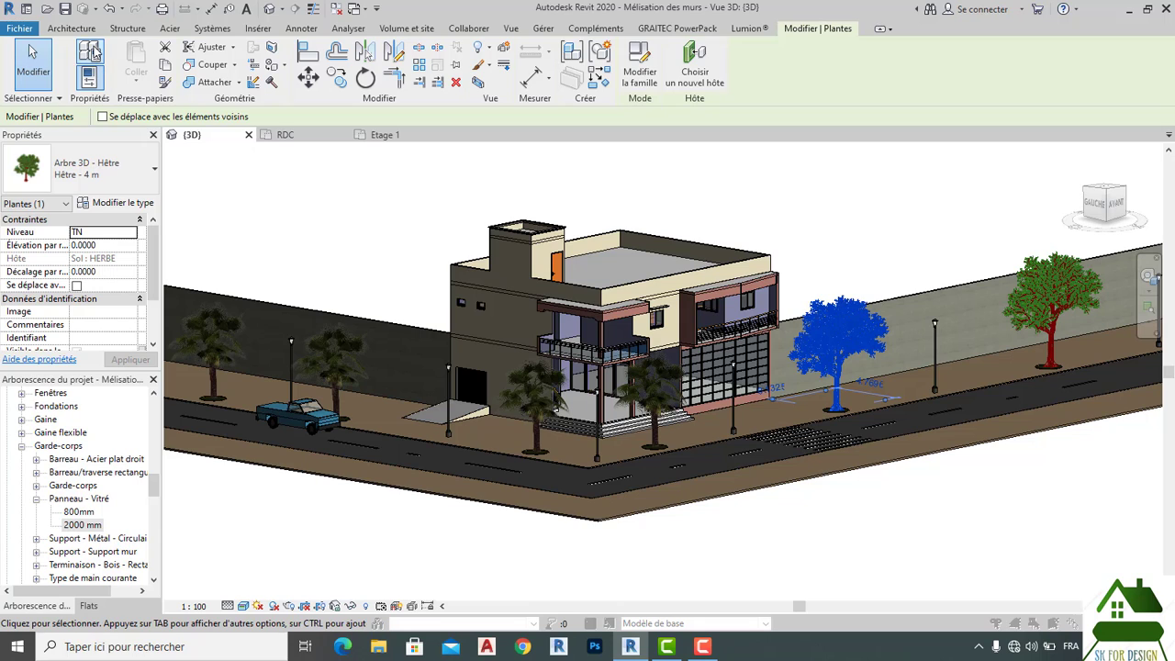
left_click(89, 77)
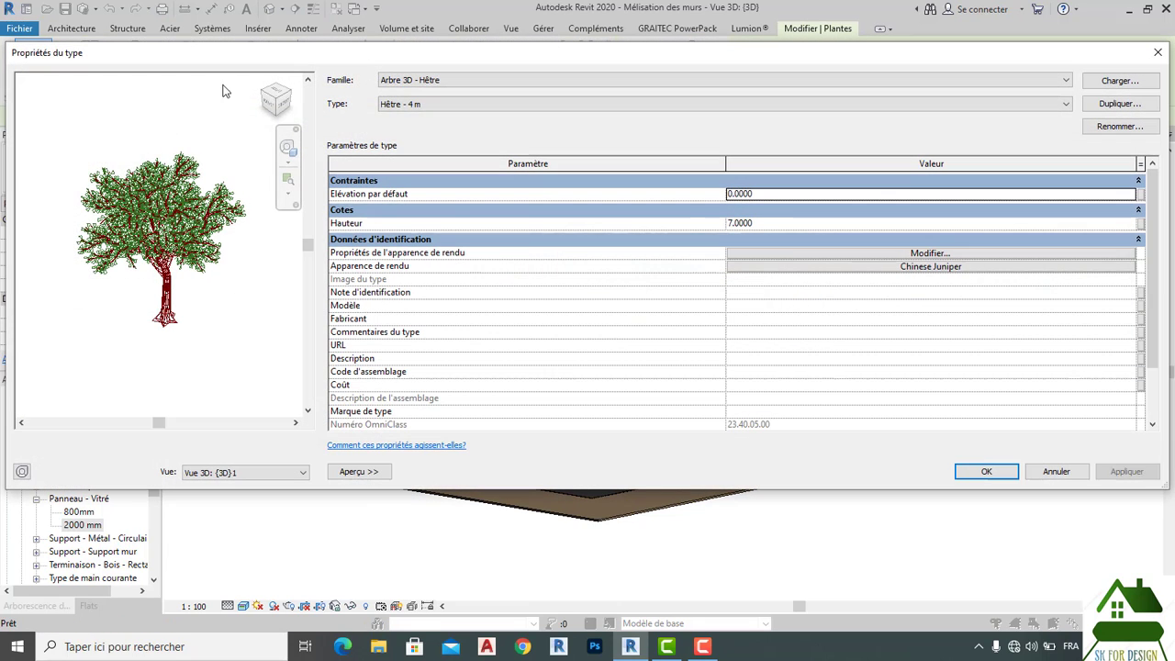
left_click(918, 267)
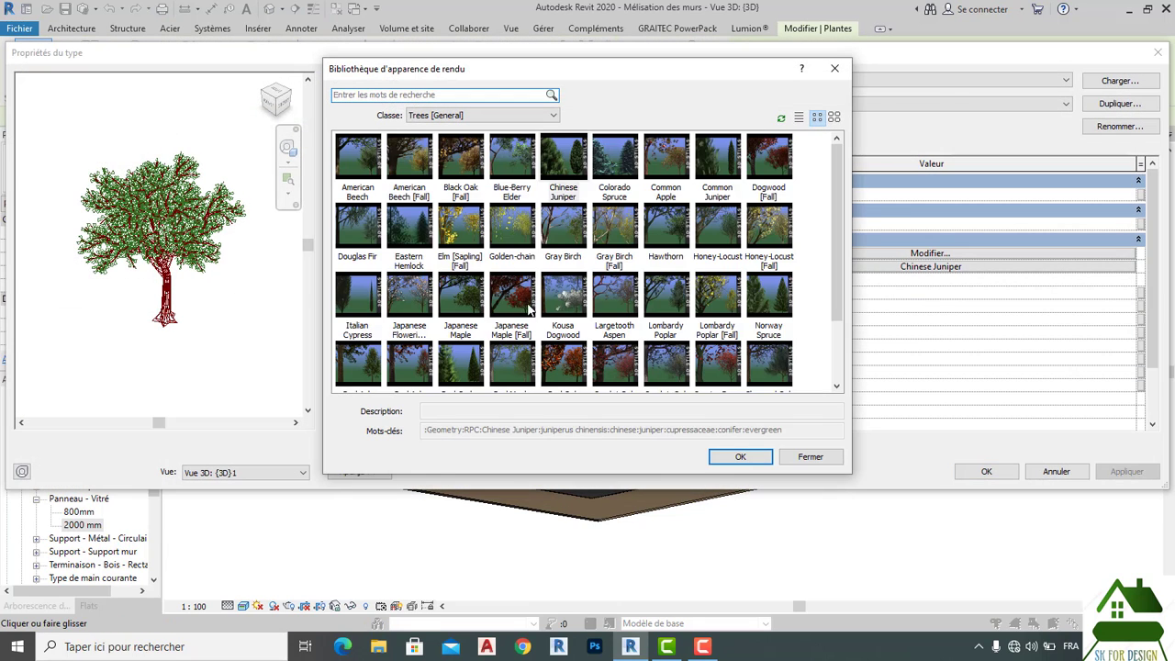
scroll(529, 310, "down", 2)
scroll(478, 275, "up", 2)
left_click(360, 164)
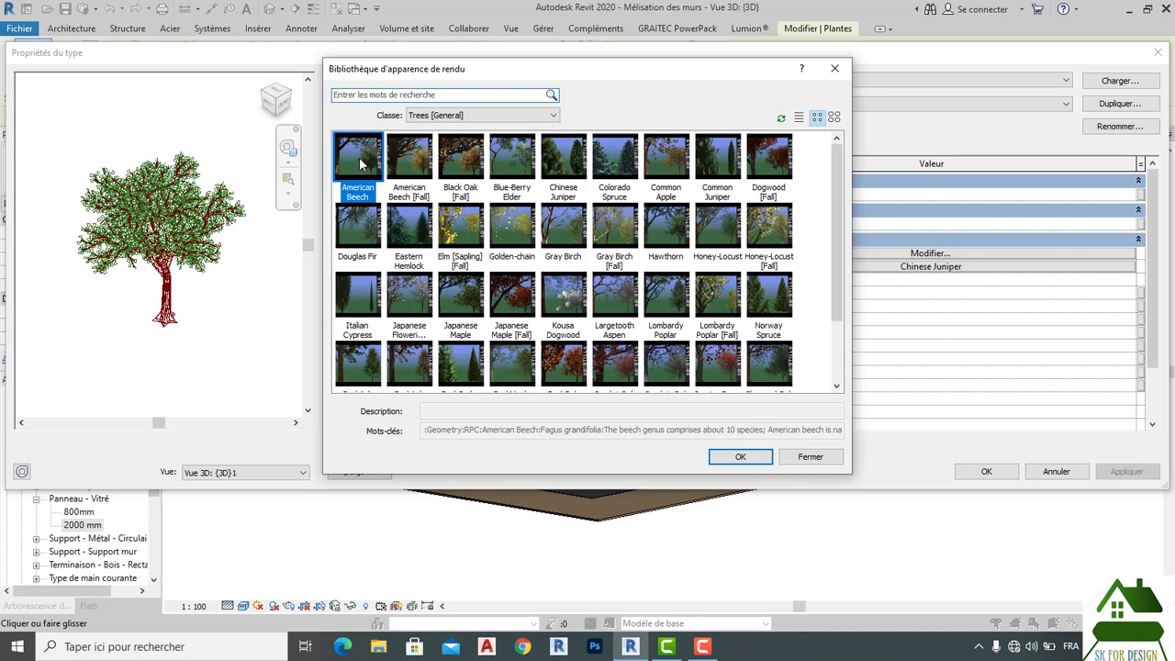
double_click(360, 163)
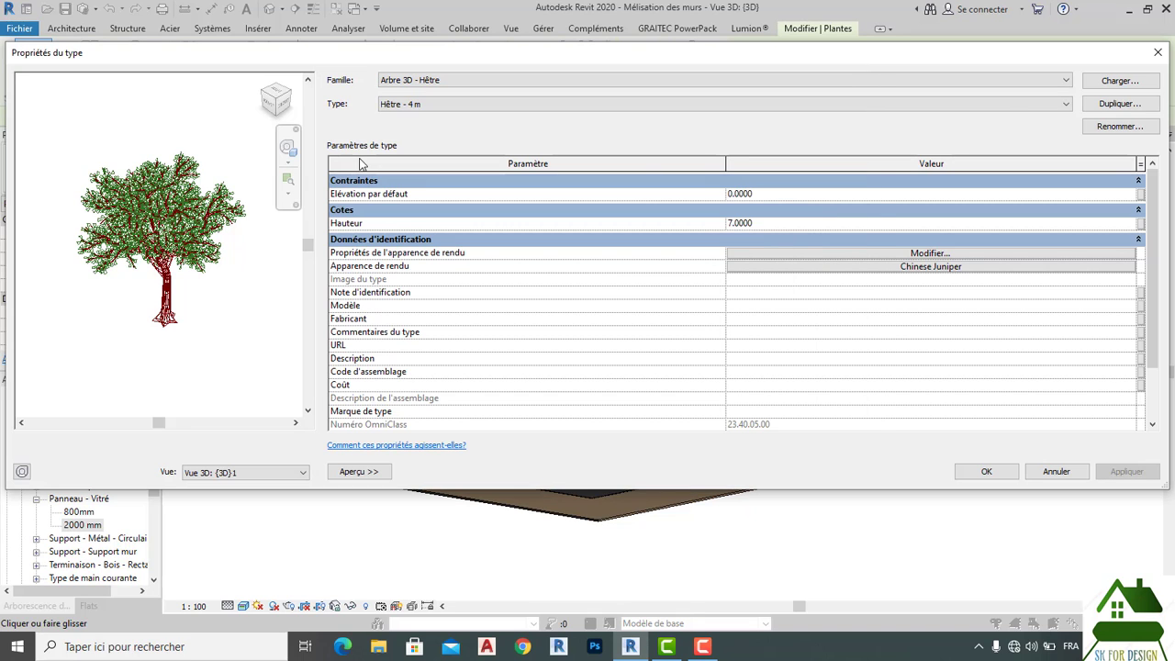
left_click(979, 472)
left_click(979, 501)
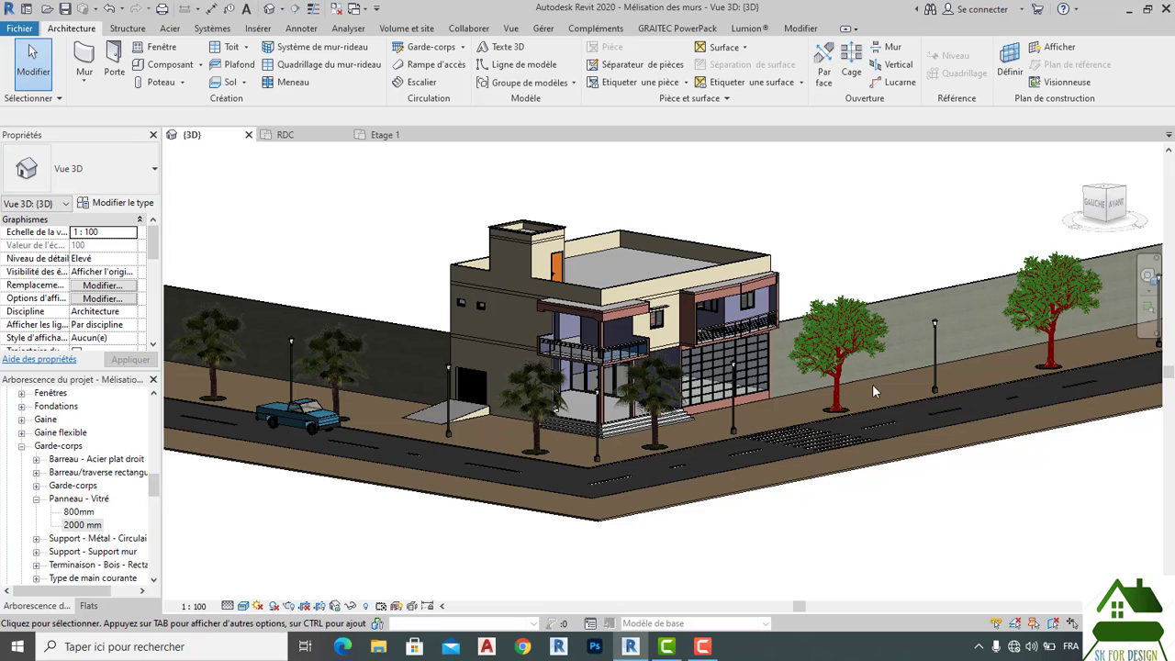
Step: Replace the beech tree beside the pedestrian crossing with the RPC Arbre - Conifère family loaded from the Plantes folder, then deselect it
left_click(811, 351)
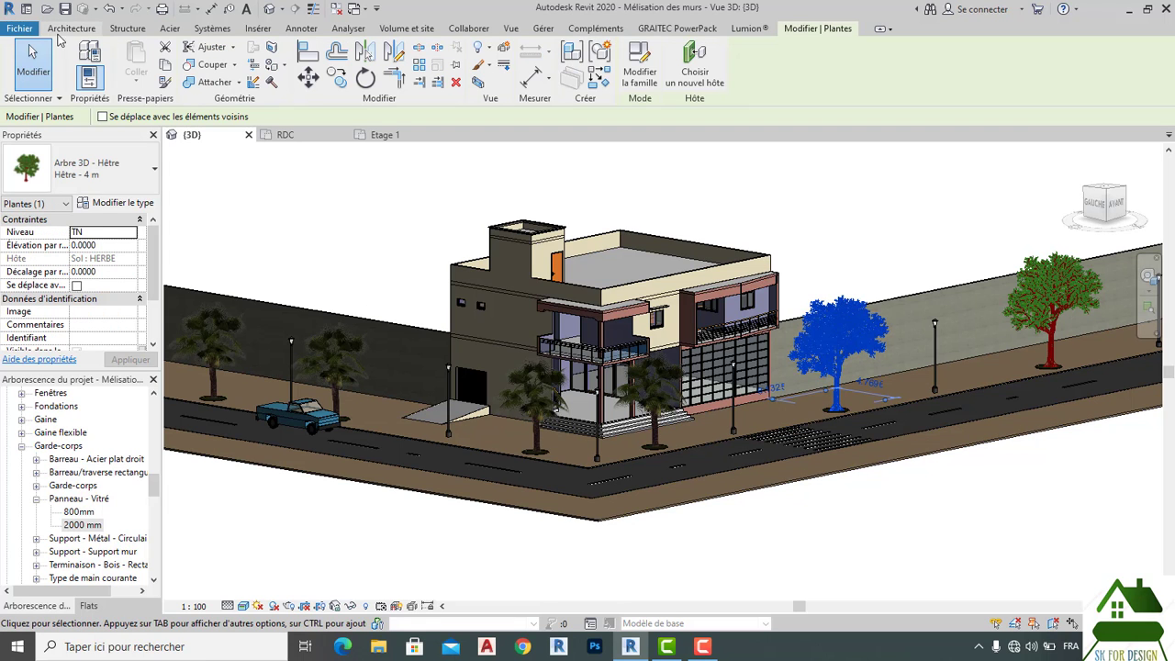
left_click(88, 51)
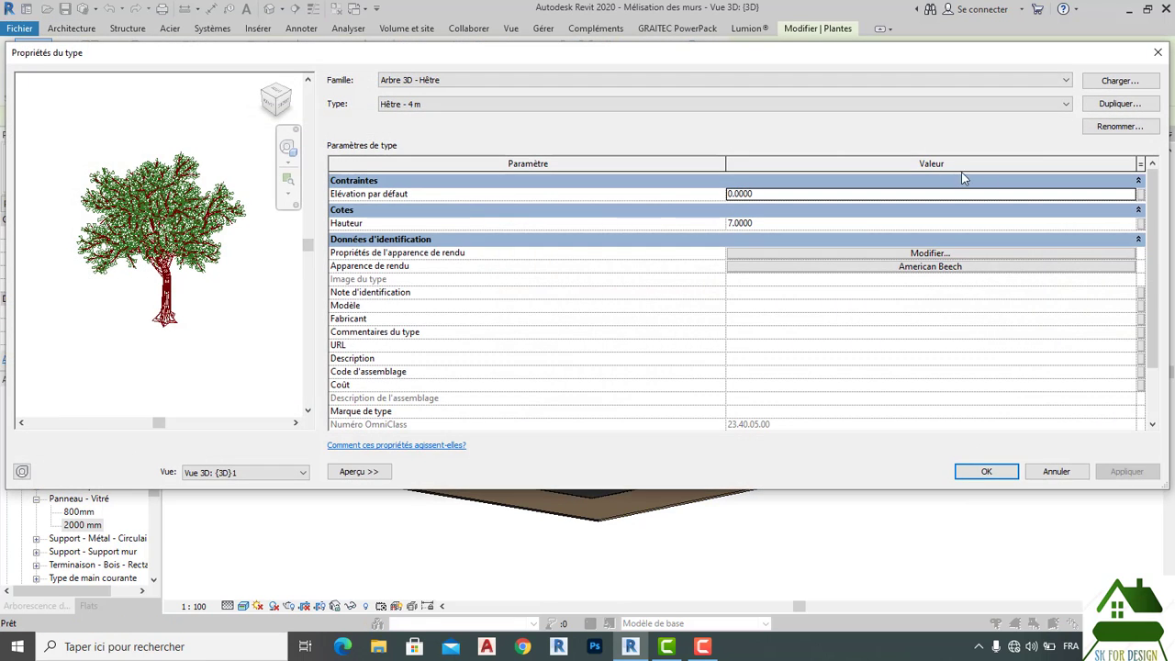
left_click(1120, 81)
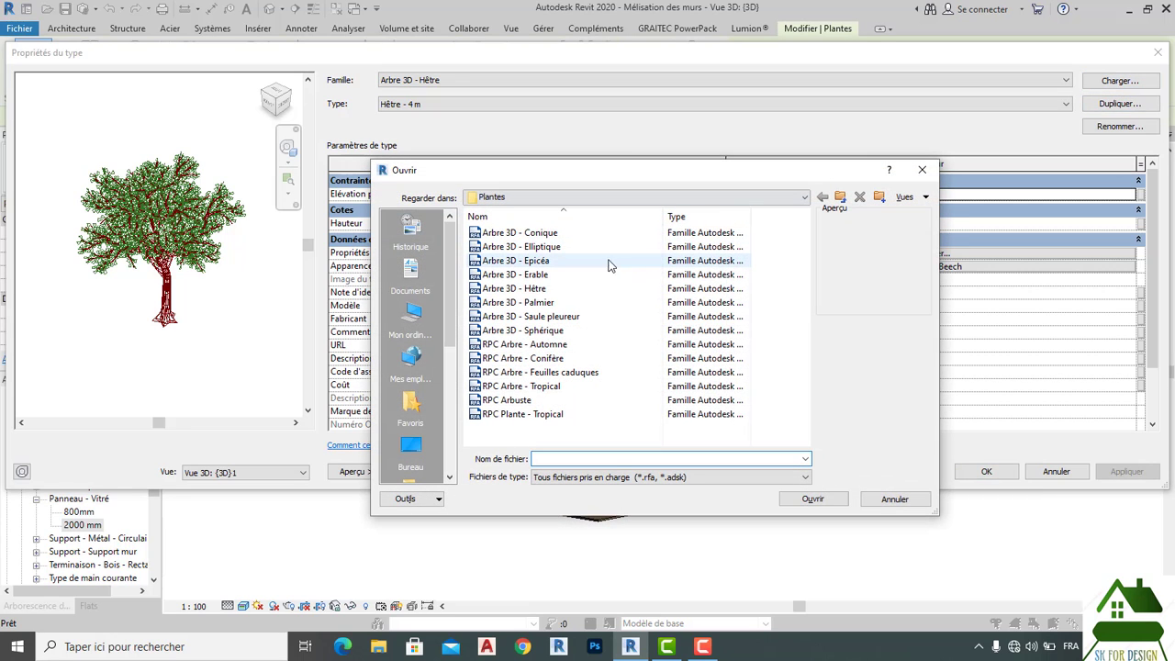
left_click(560, 248)
left_click(530, 289)
left_click(528, 315)
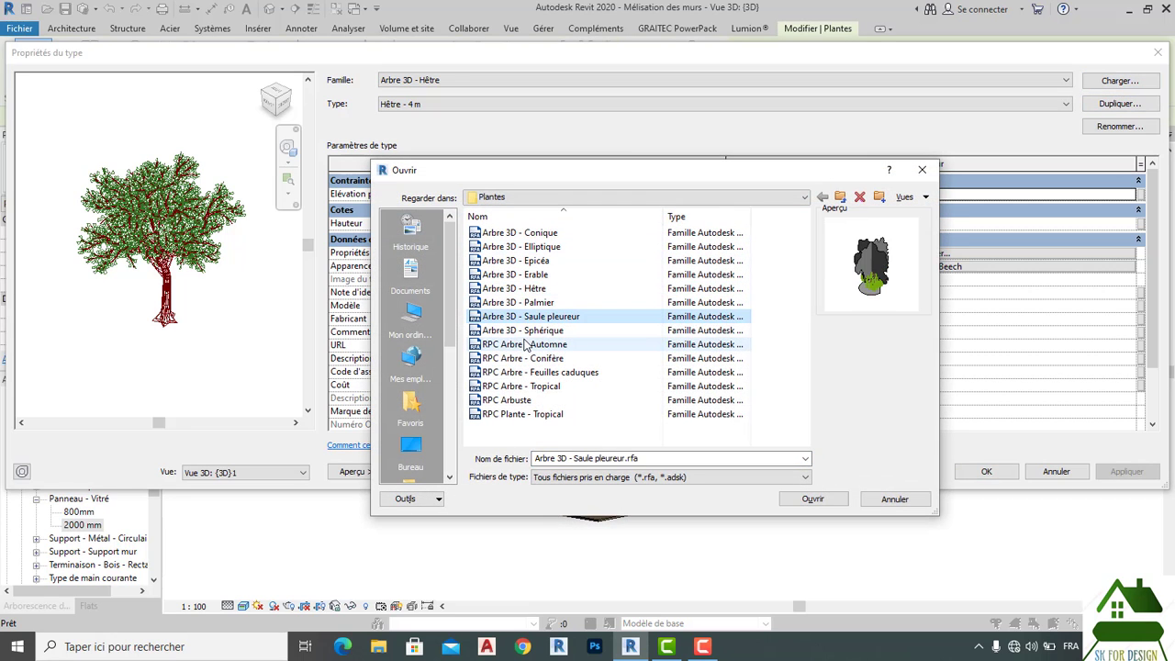
left_click(523, 330)
left_click(521, 358)
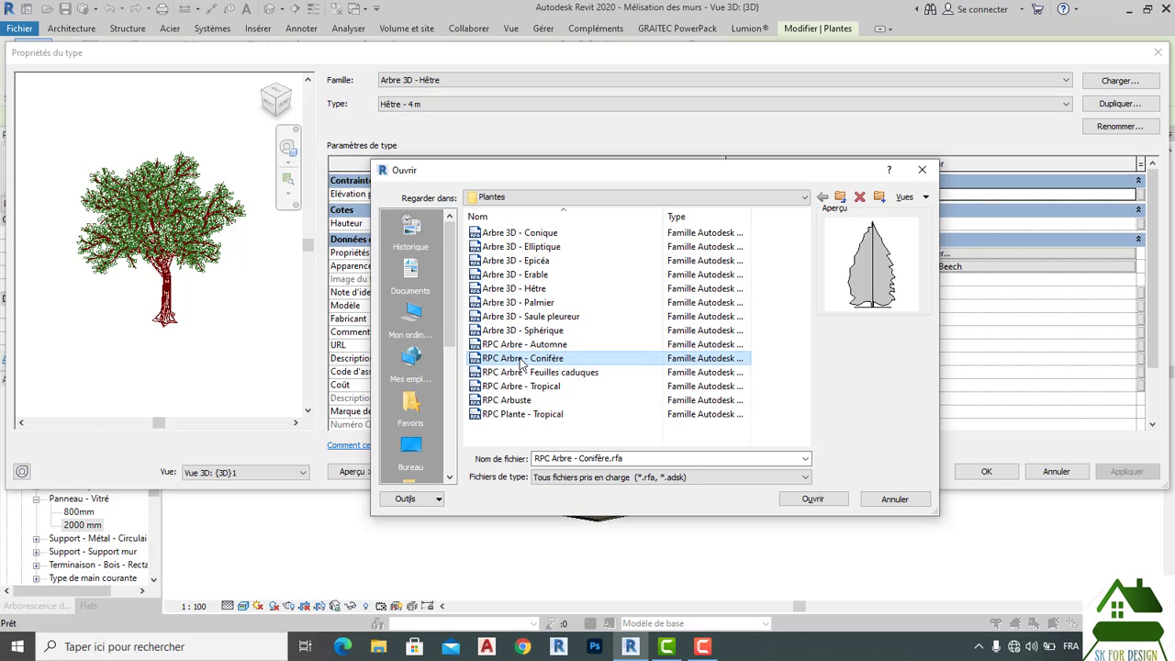
left_click(543, 346)
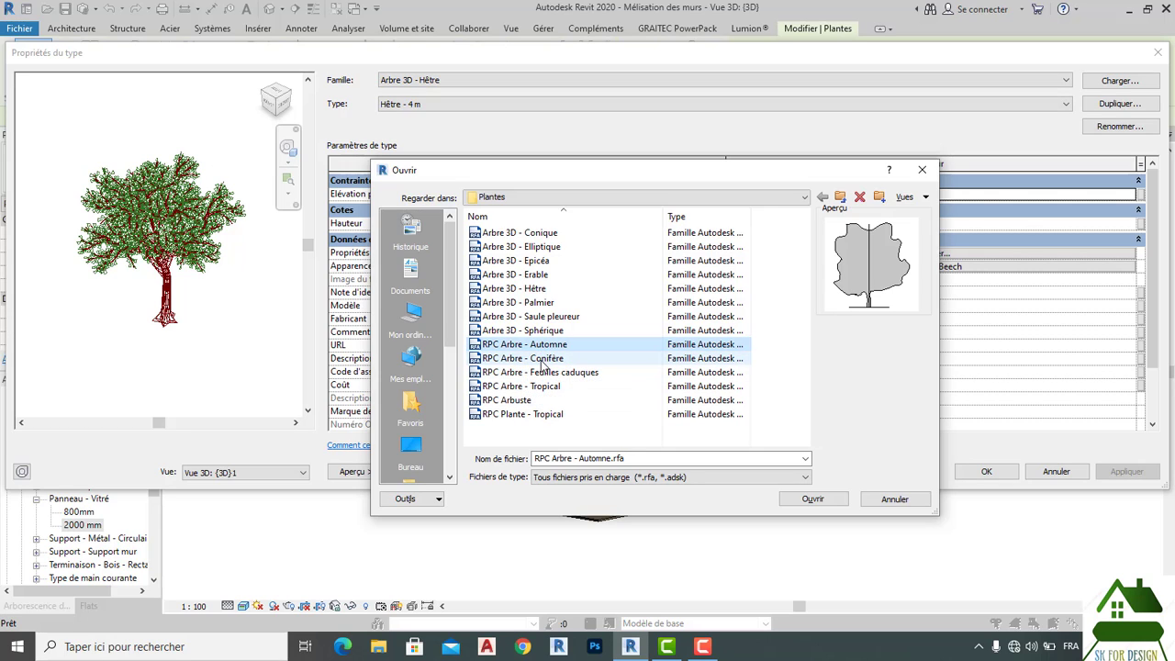
left_click(543, 359)
left_click(540, 373)
left_click(540, 359)
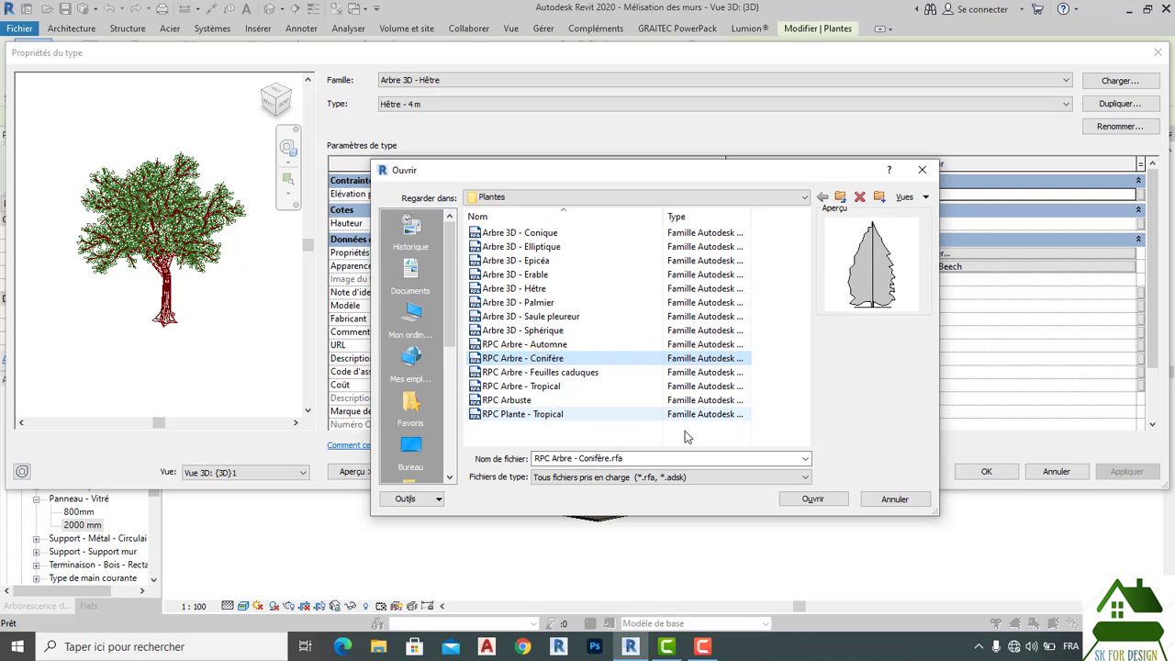
left_click(812, 499)
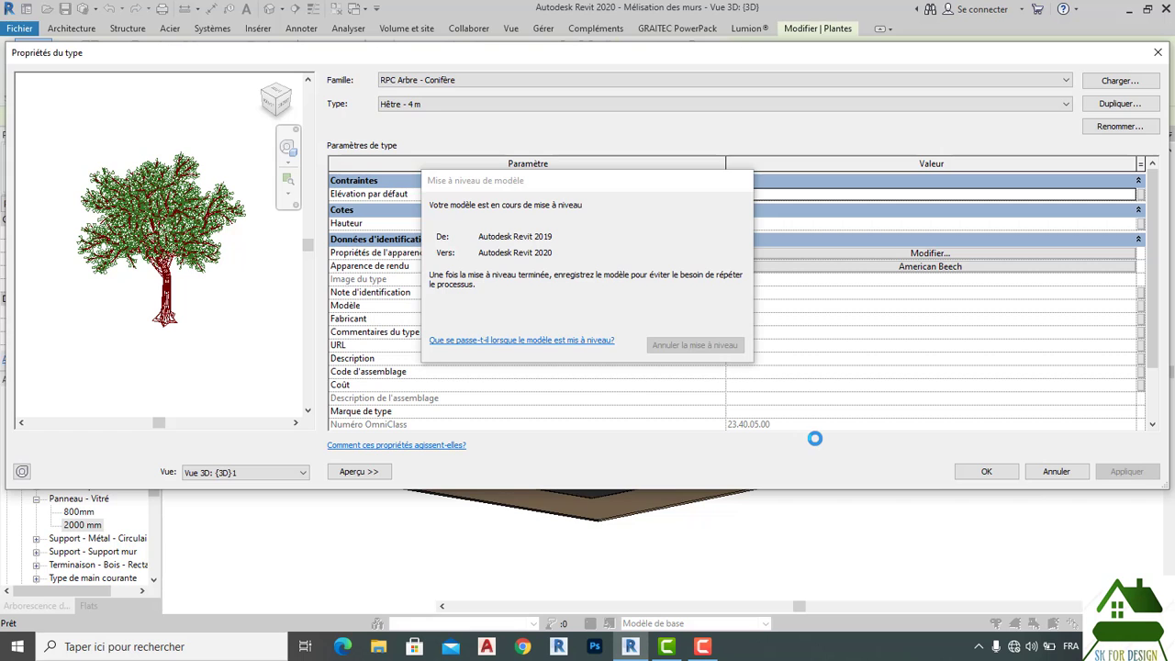
left_click(967, 471)
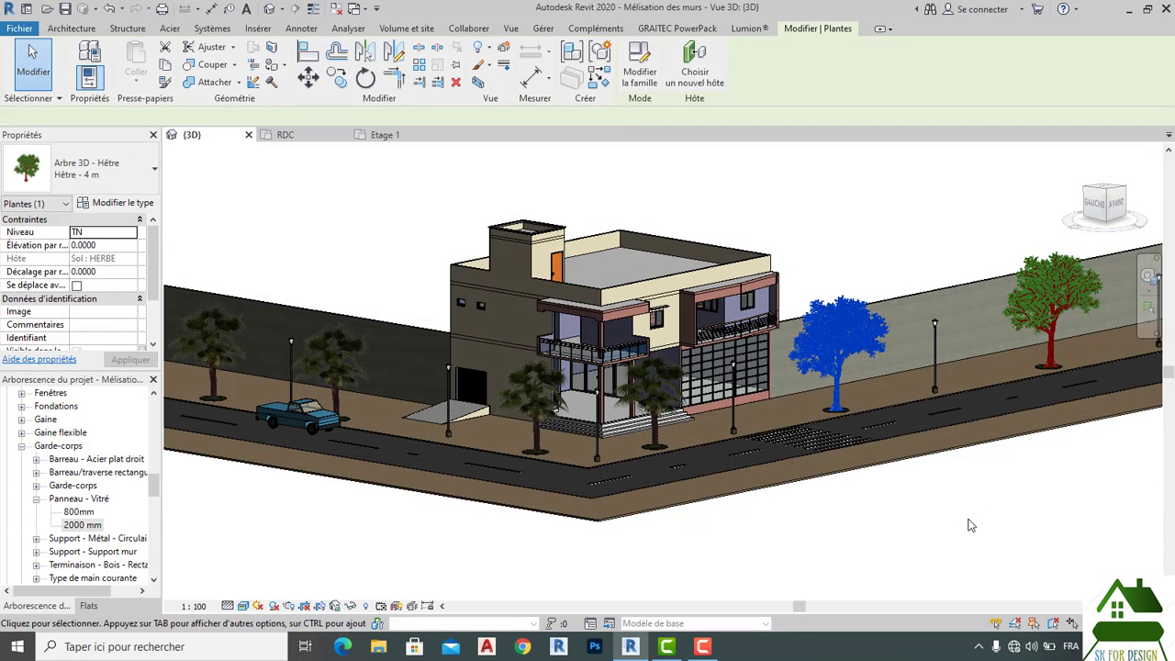
left_click(971, 535)
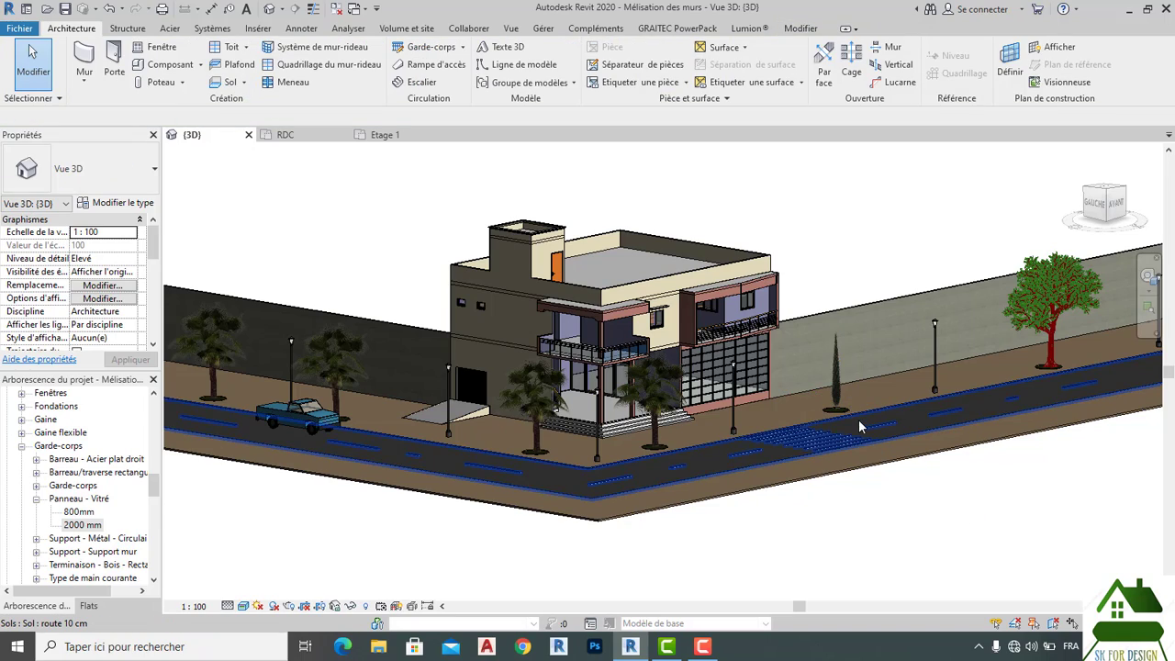
Step: Set the rendering appearance of the new conifer's type, Cyprès d'Italie - 5.0 mètres, to Colorado Spruce and accept the type properties
scroll(861, 427, "up", 10)
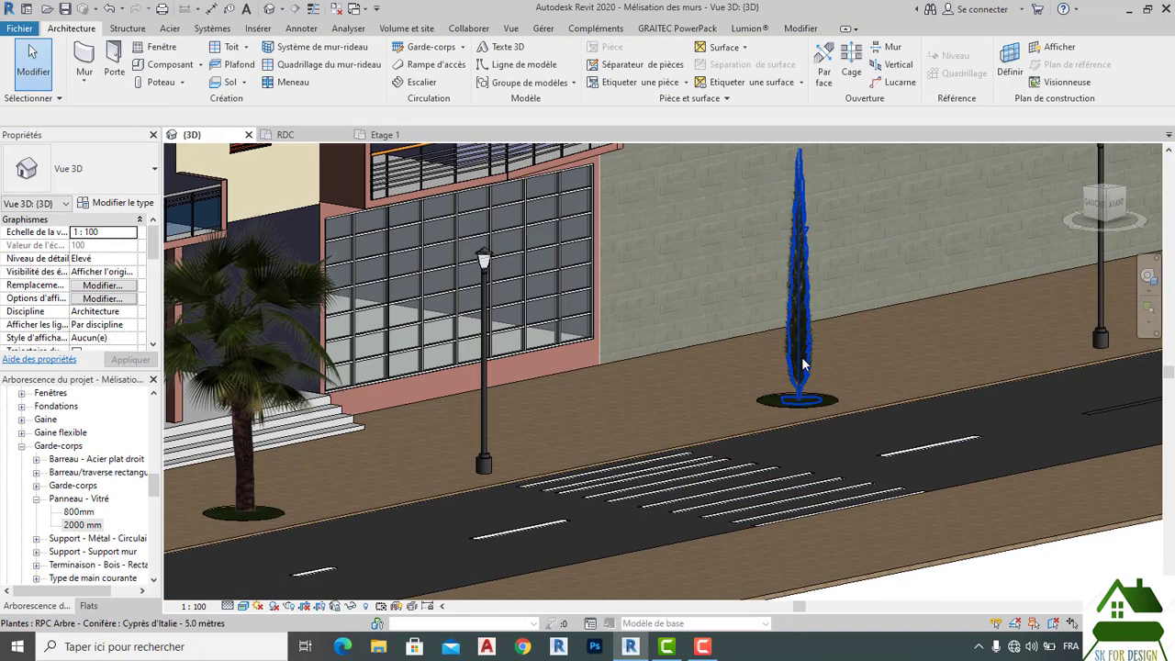
left_click(804, 364)
scroll(804, 367, "down", 5)
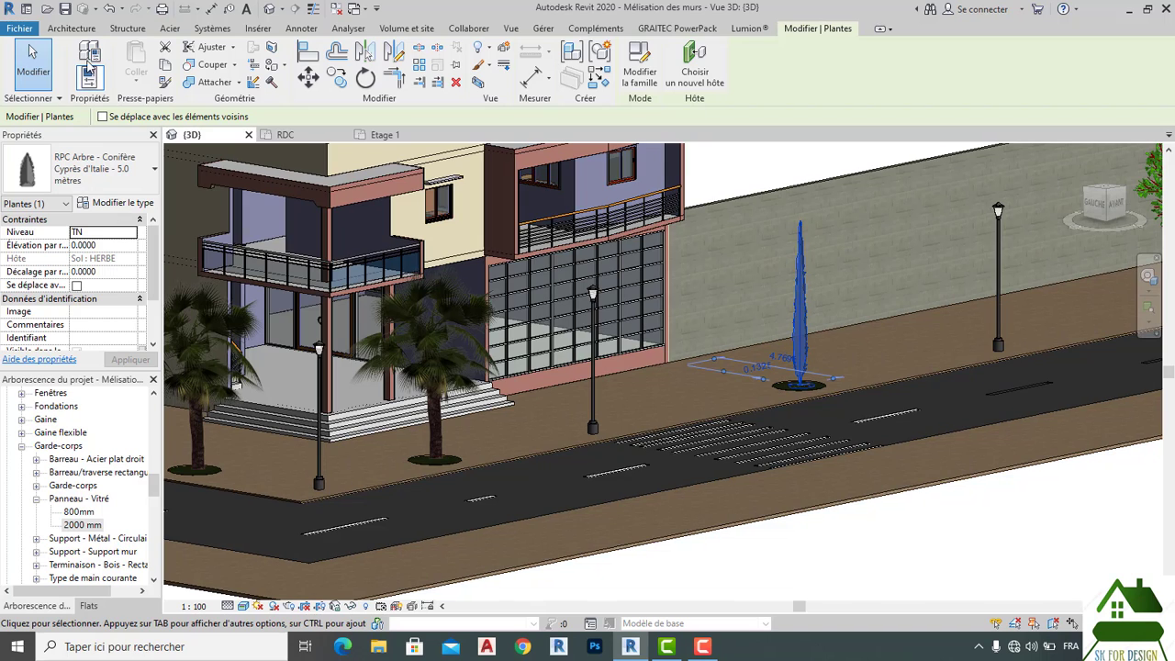
left_click(90, 54)
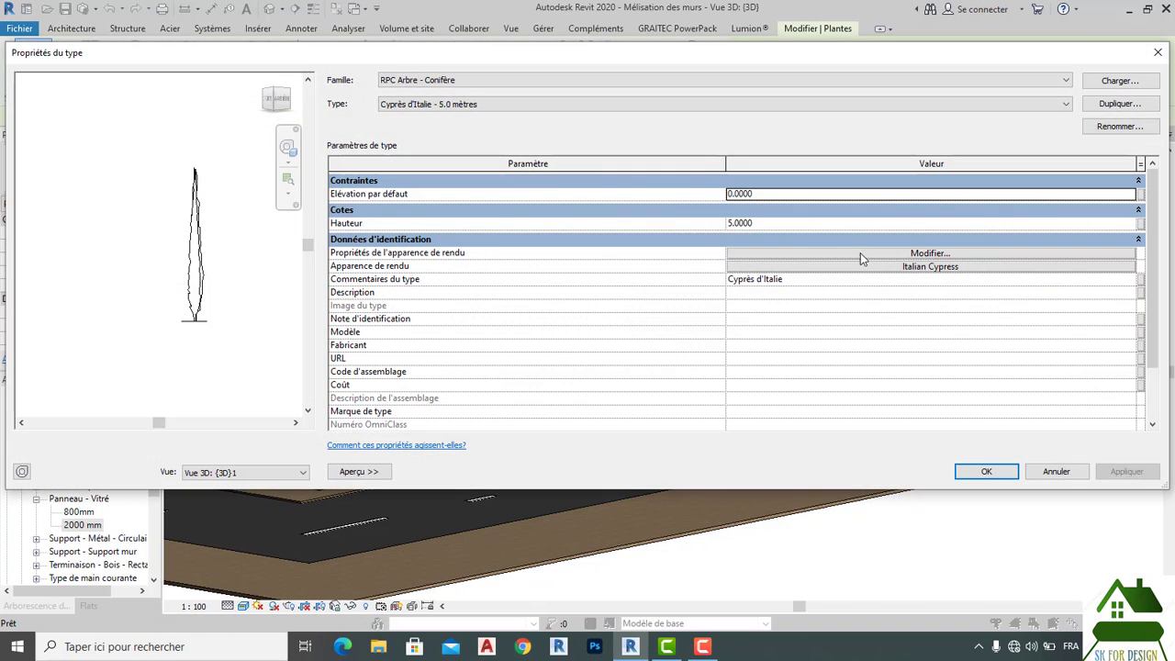
left_click(879, 268)
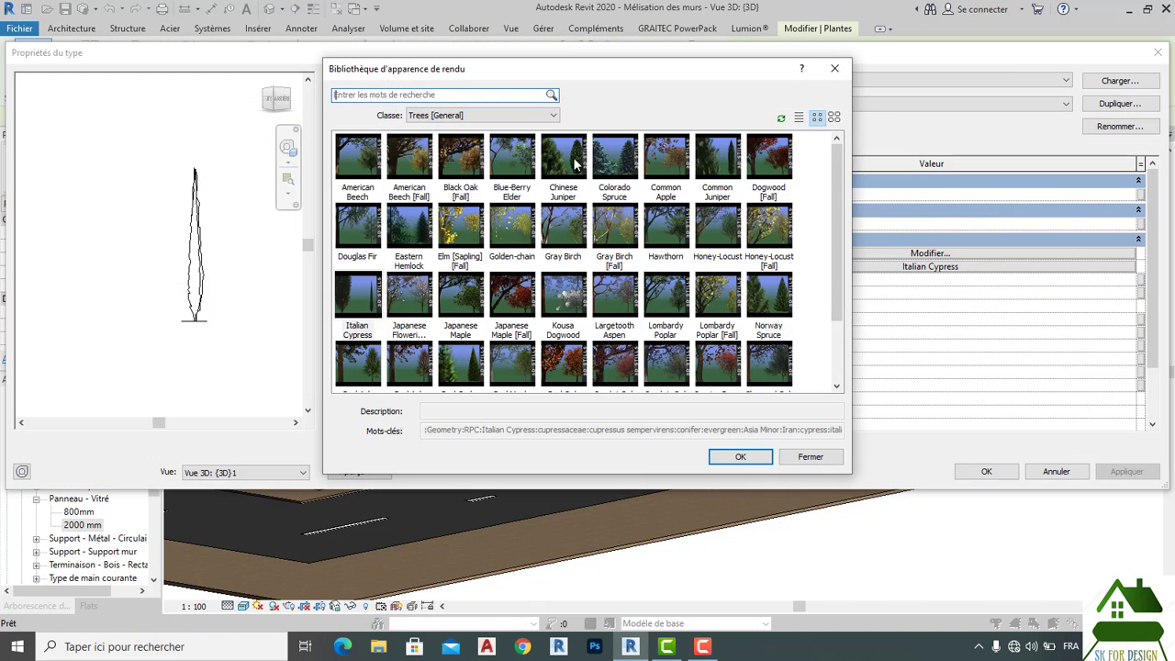
left_click(577, 163)
left_click(605, 156)
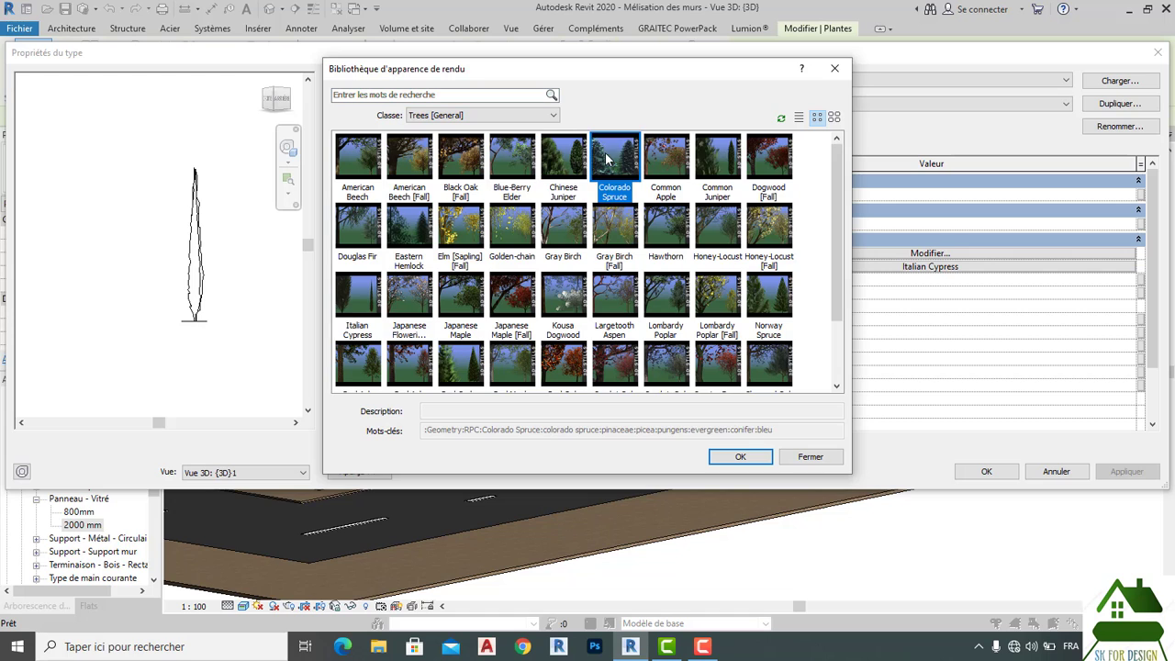
left_click(739, 459)
left_click(1005, 476)
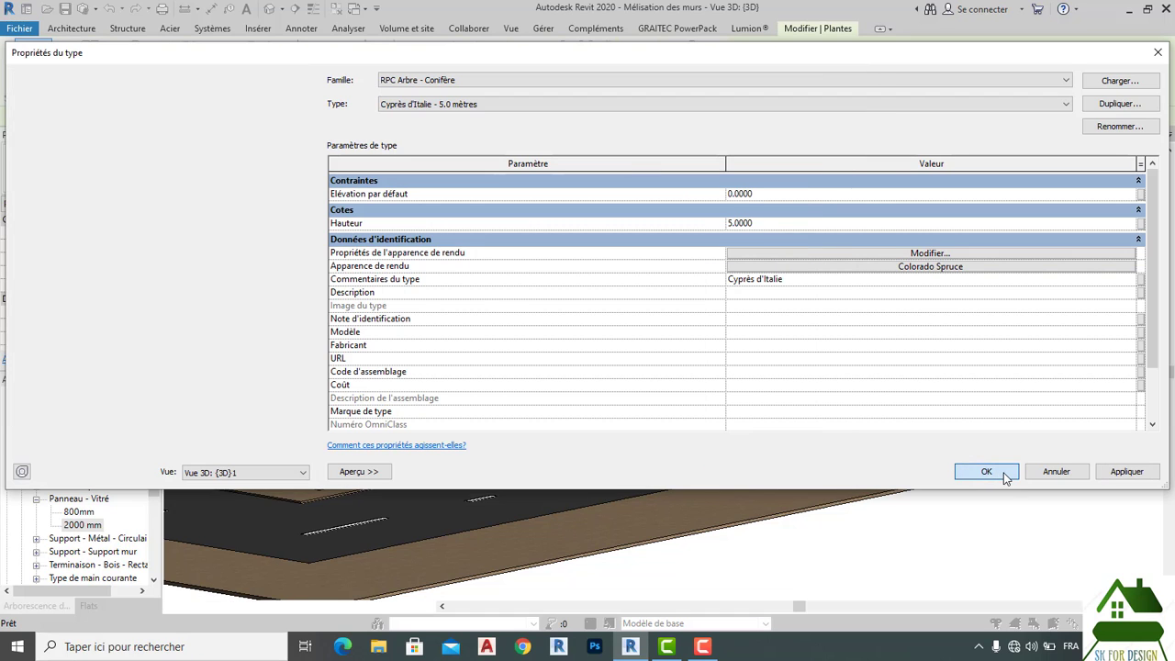
left_click(1019, 557)
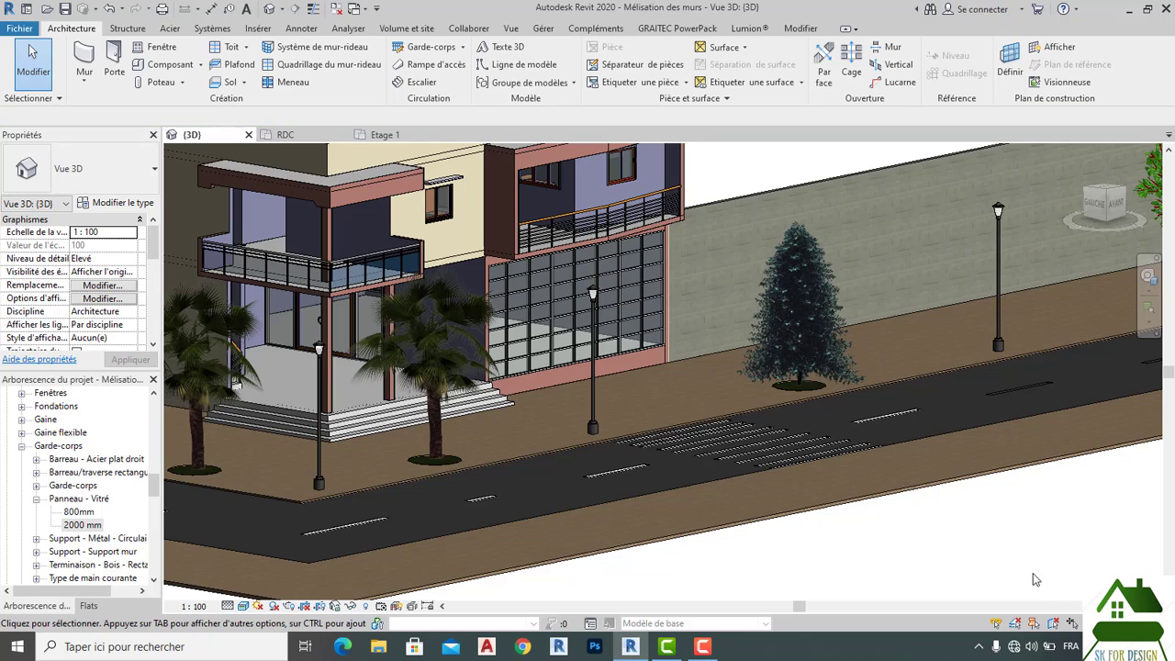
Step: Inspect the spruce from near and far, then change its type's rendering appearance to Chinese Juniper
scroll(937, 572, "down", 4)
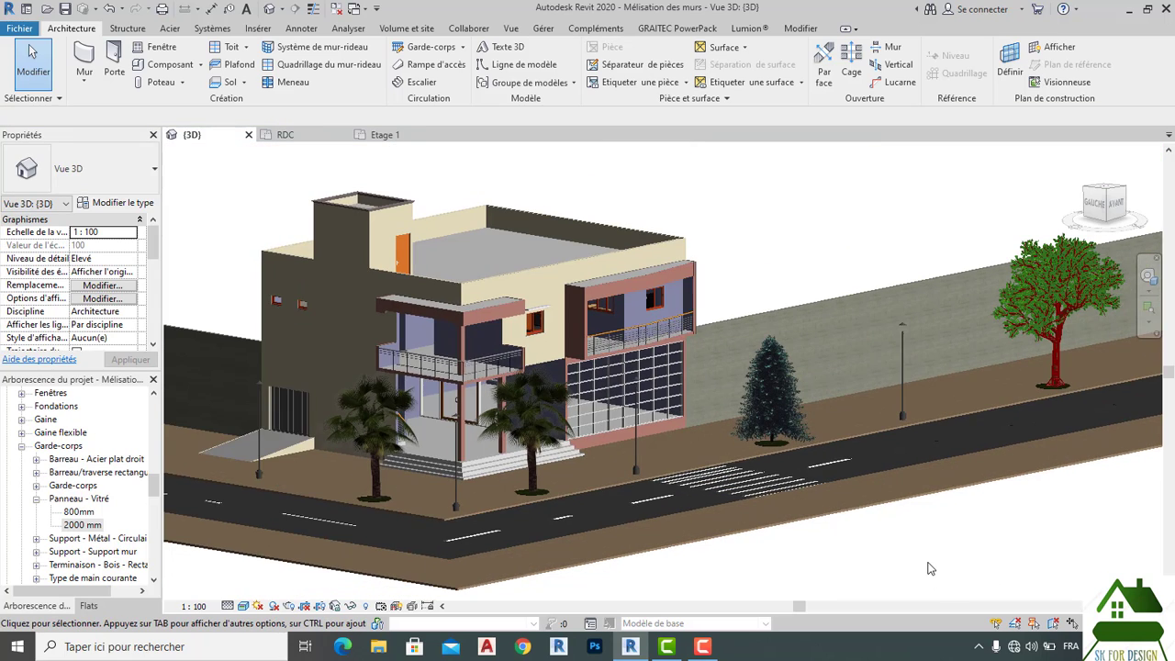
middle_click_drag(1044, 571, 994, 530, "shift")
scroll(697, 382, "up", 6)
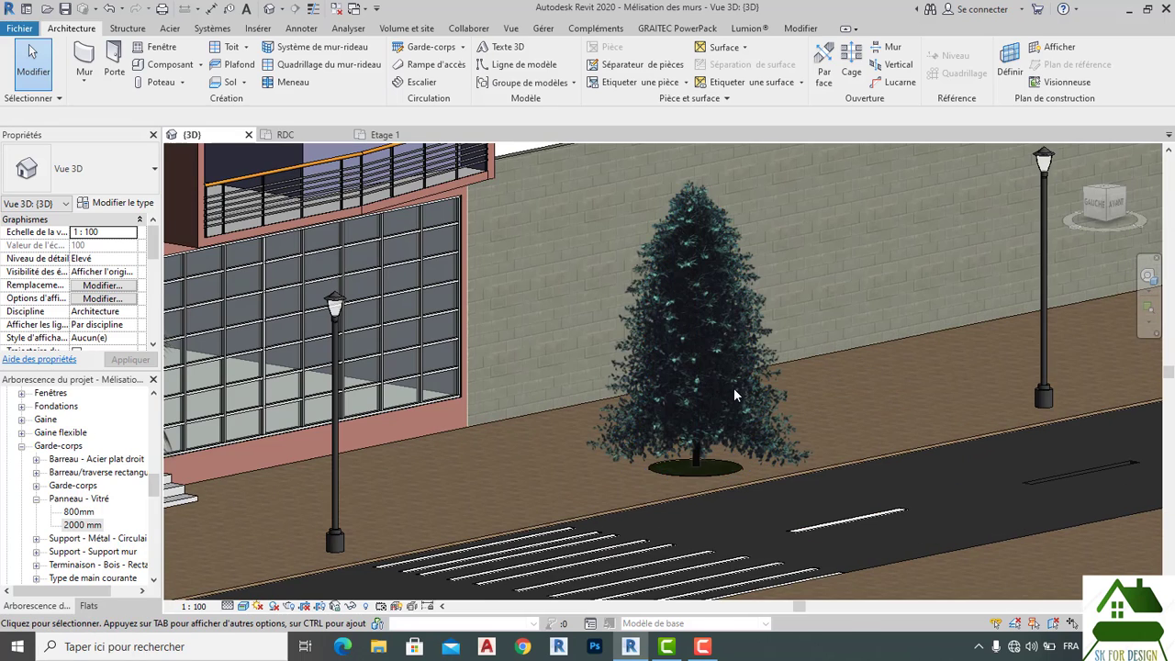
scroll(735, 393, "down", 3)
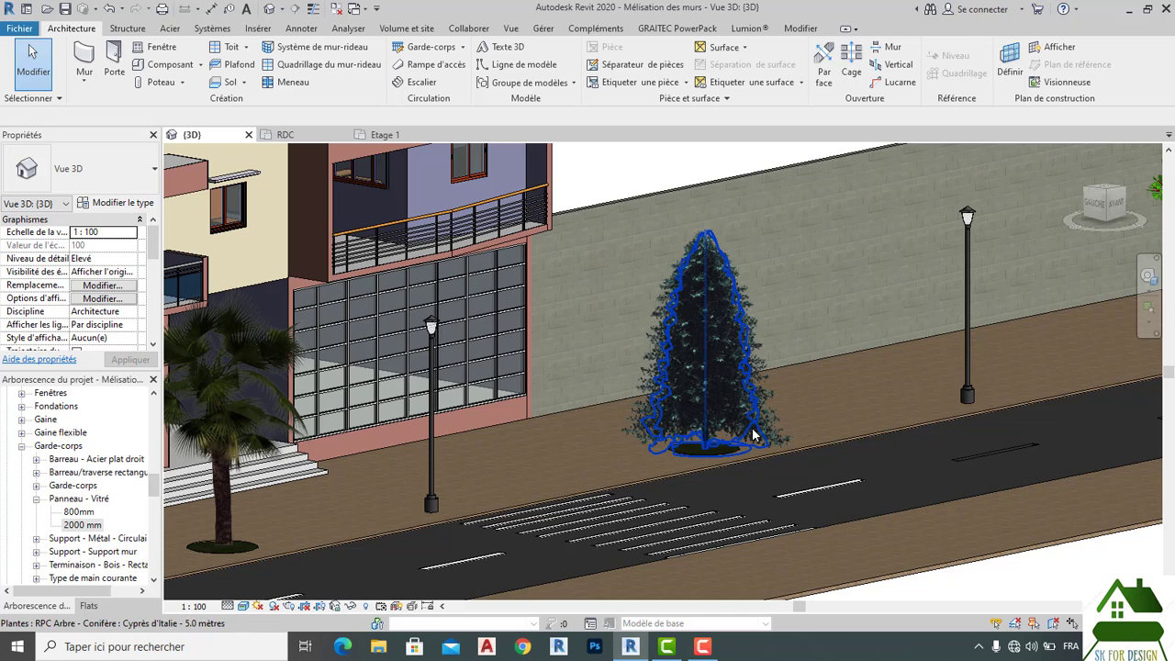
left_click(753, 435)
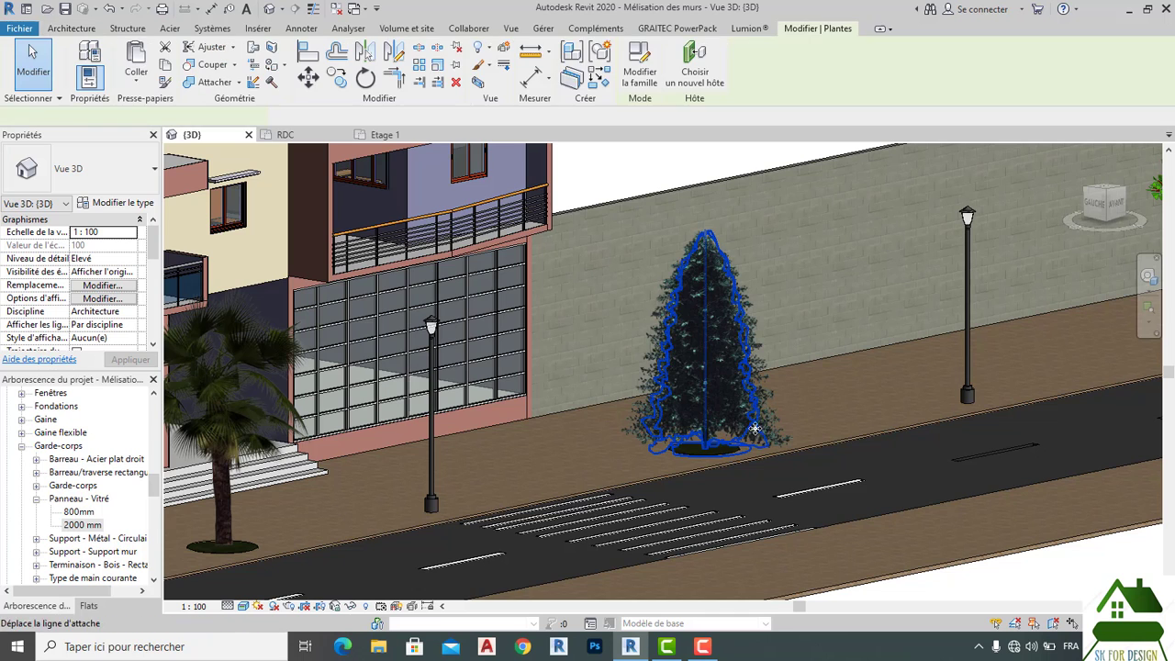
left_click(89, 52)
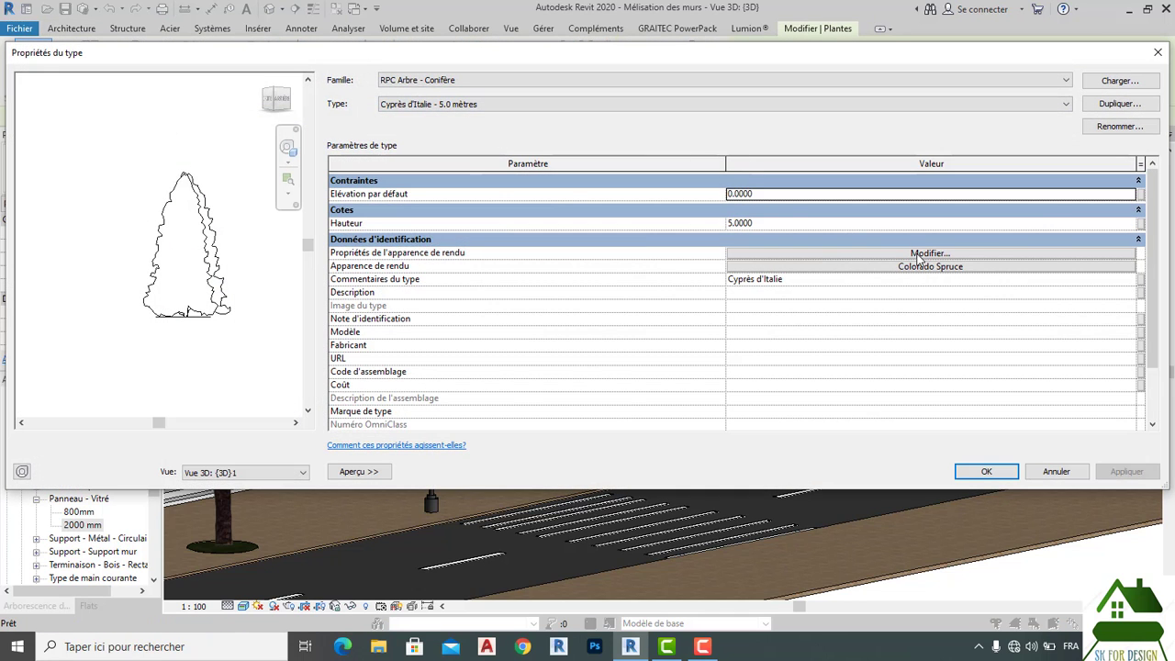
left_click(923, 267)
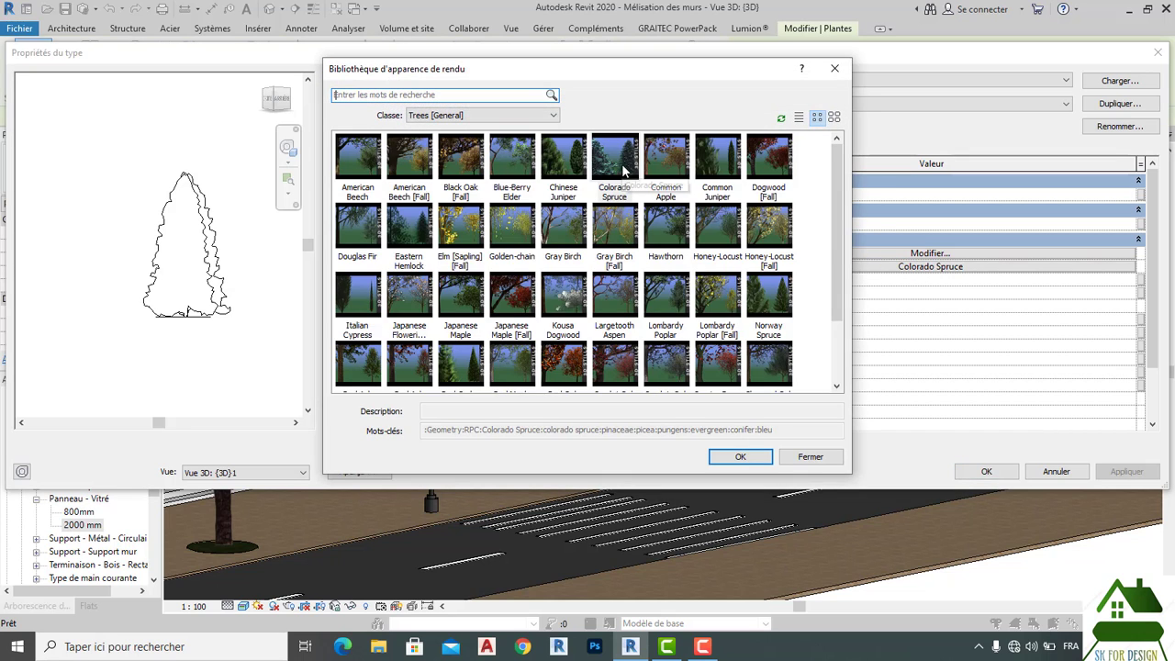
left_click(564, 168)
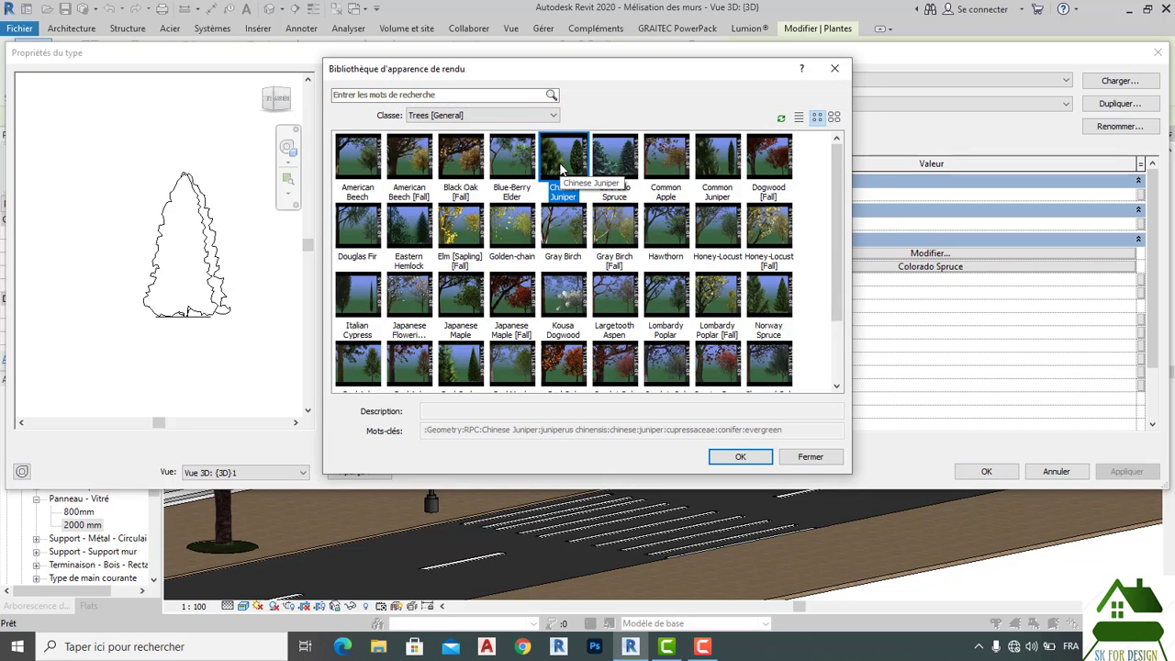
scroll(582, 284, "down", 1)
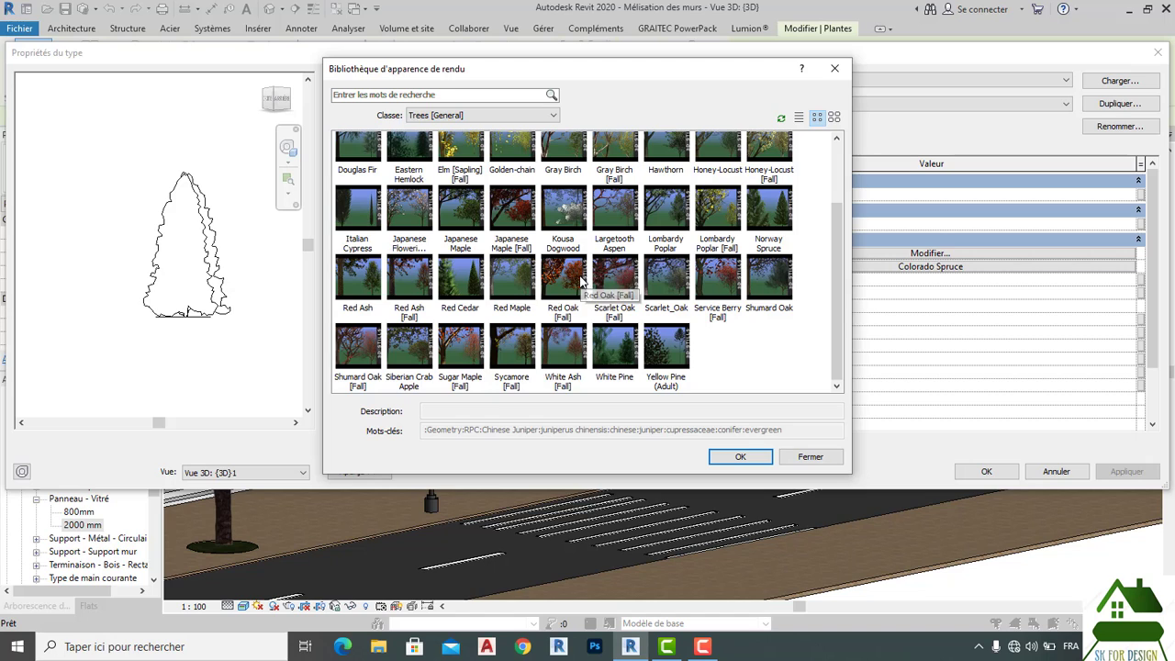
scroll(580, 283, "up", 1)
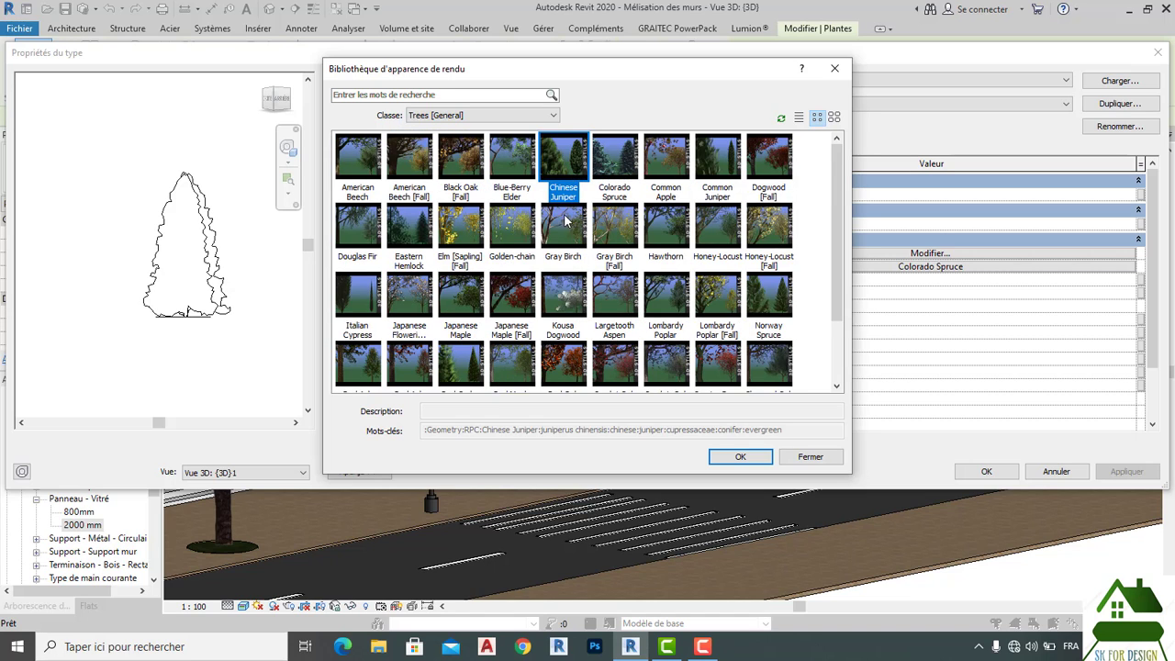
left_click(735, 456)
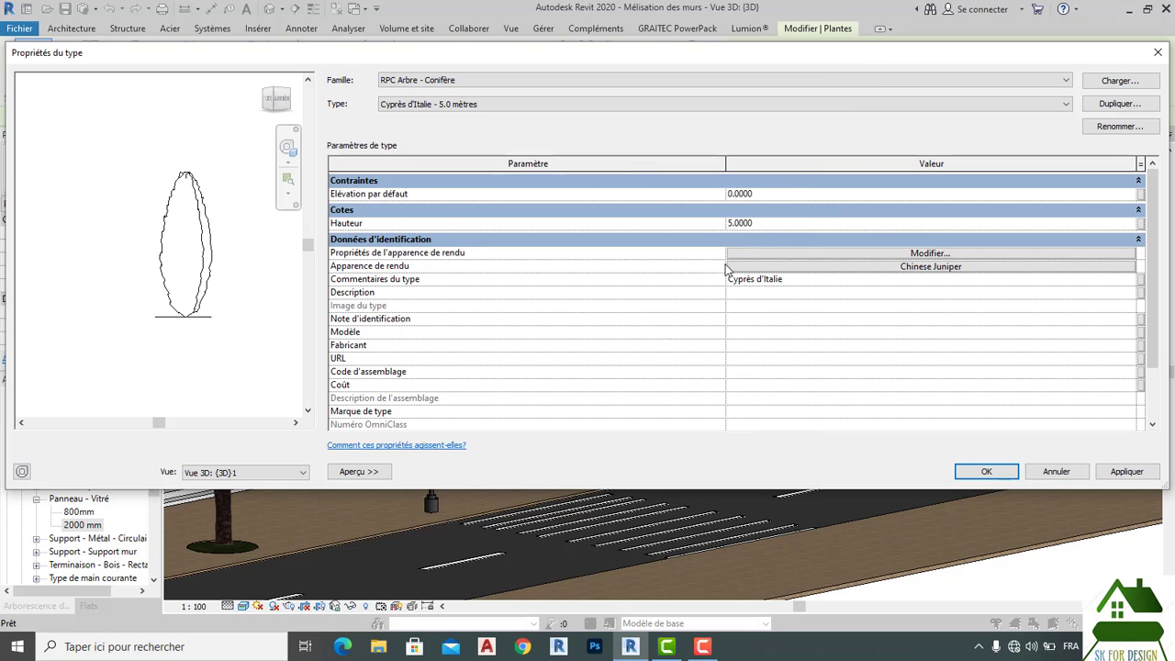
Step: Set the rendering appearance of the Cyprès d'Italie - 5.0 mètres type to American Beech [Fall], accept the type properties and deselect the tree
left_click(913, 269)
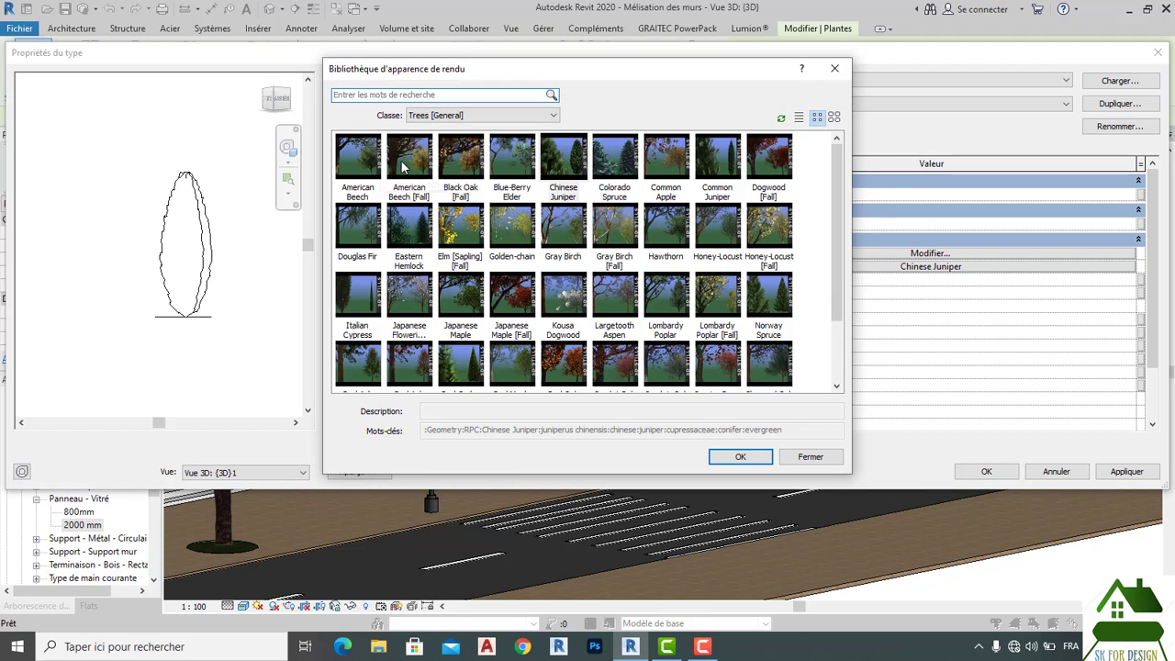
left_click(408, 161)
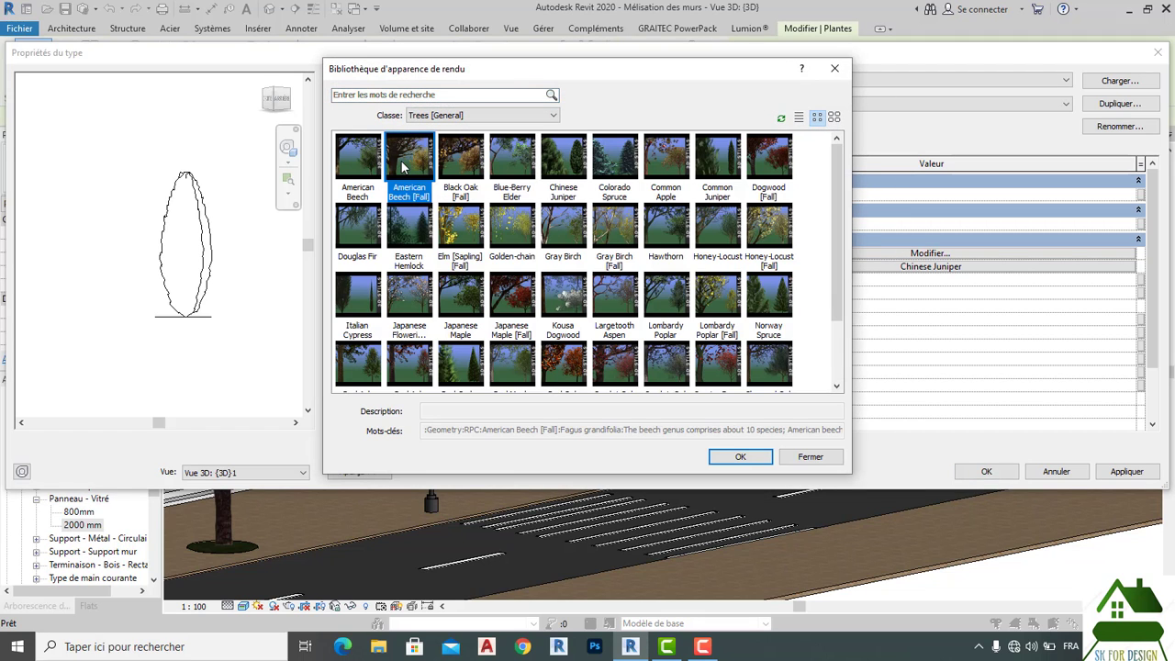
left_click(744, 457)
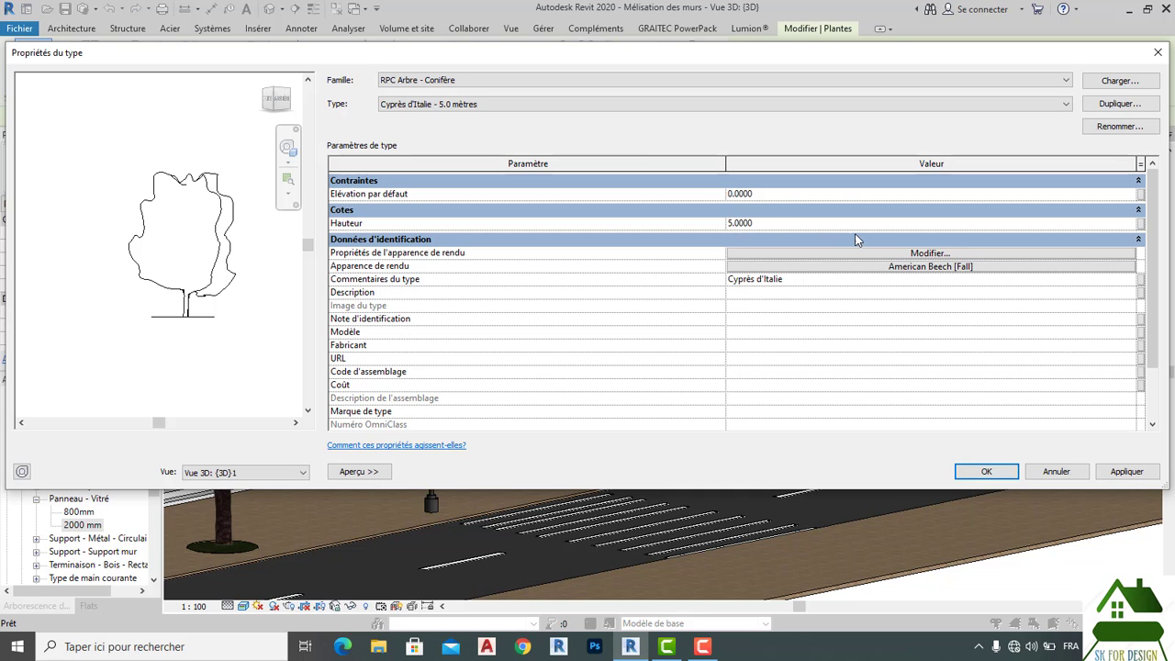
left_click(988, 472)
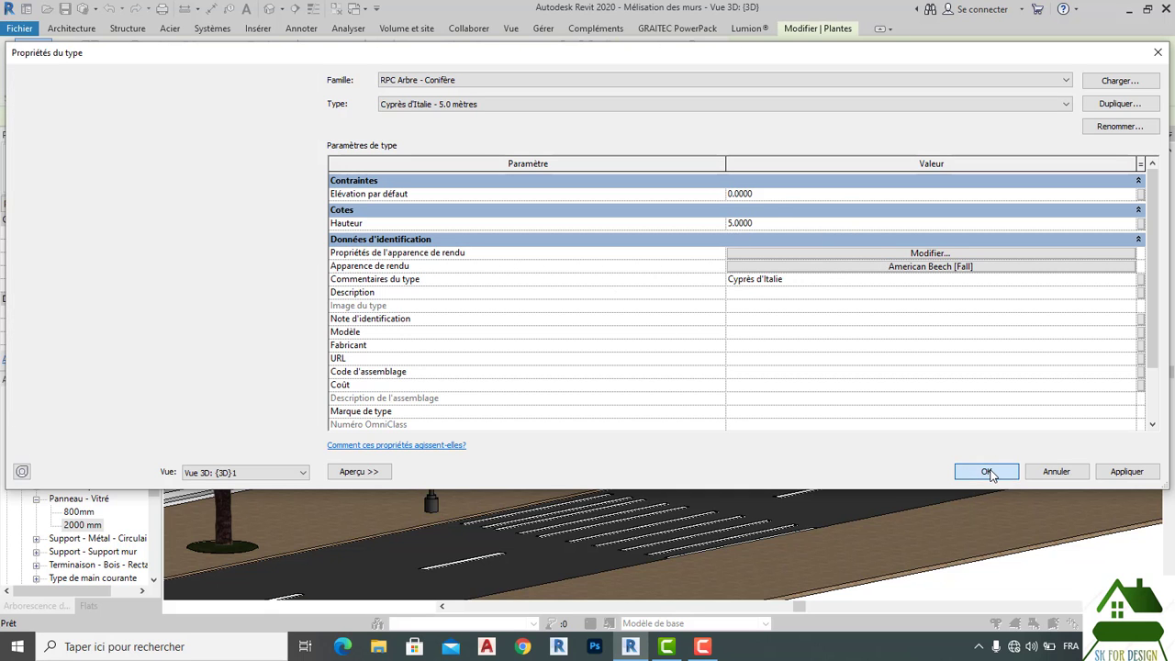
left_click(876, 390)
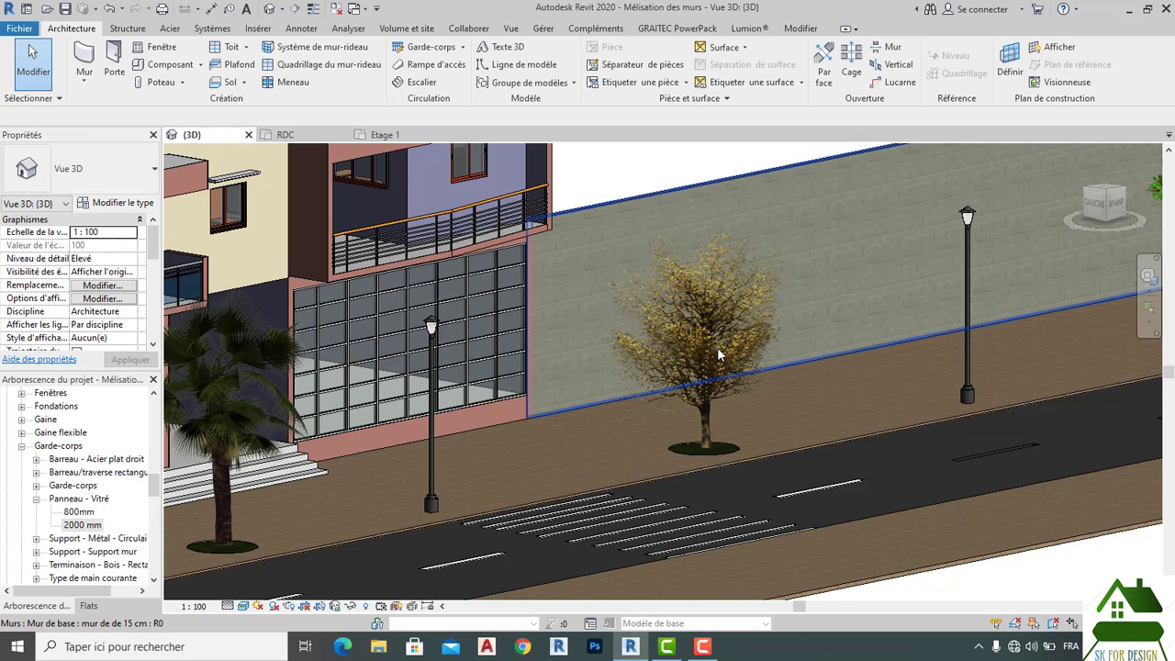
left_click(707, 386)
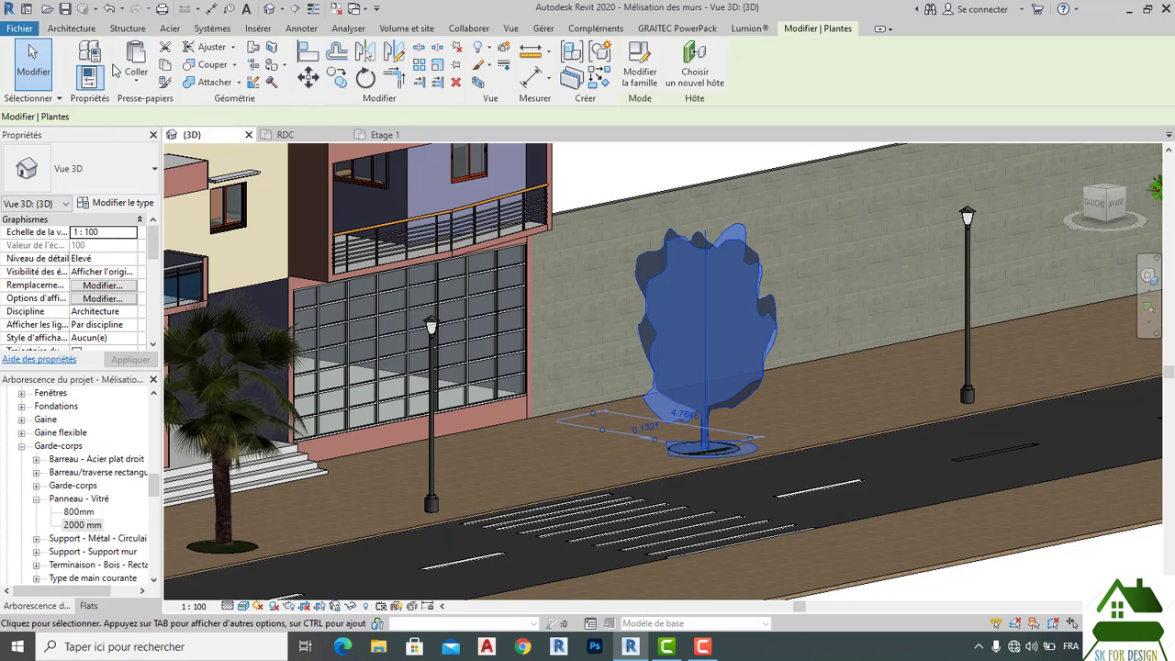
left_click(92, 52)
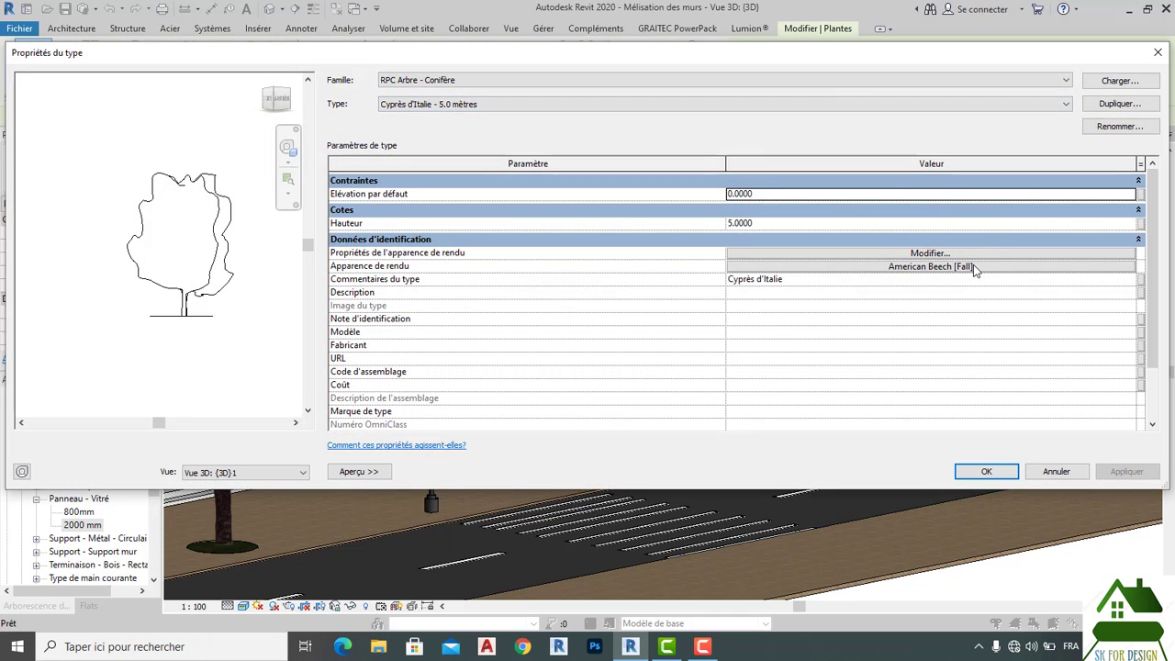
left_click(973, 266)
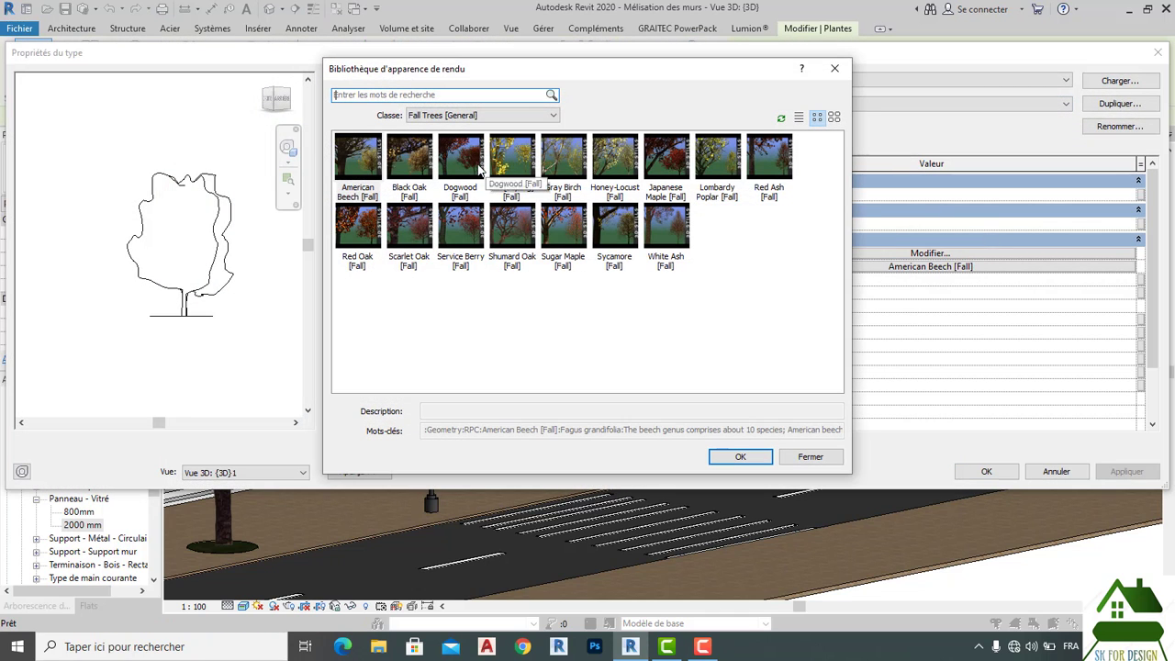
left_click(456, 116)
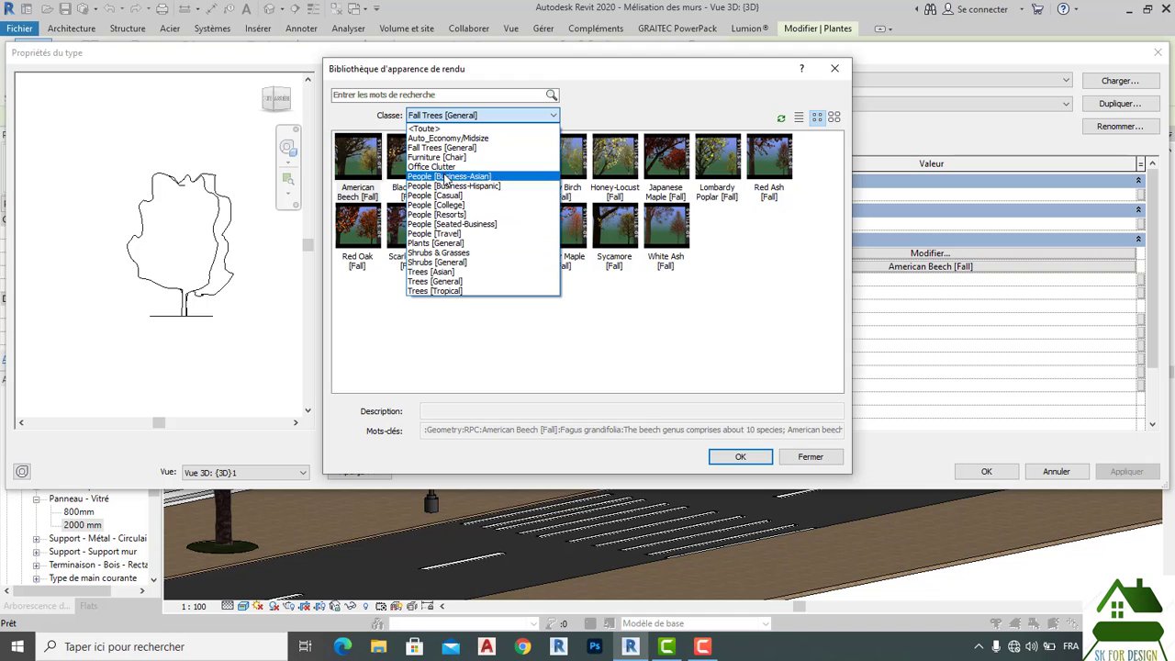
left_click(821, 472)
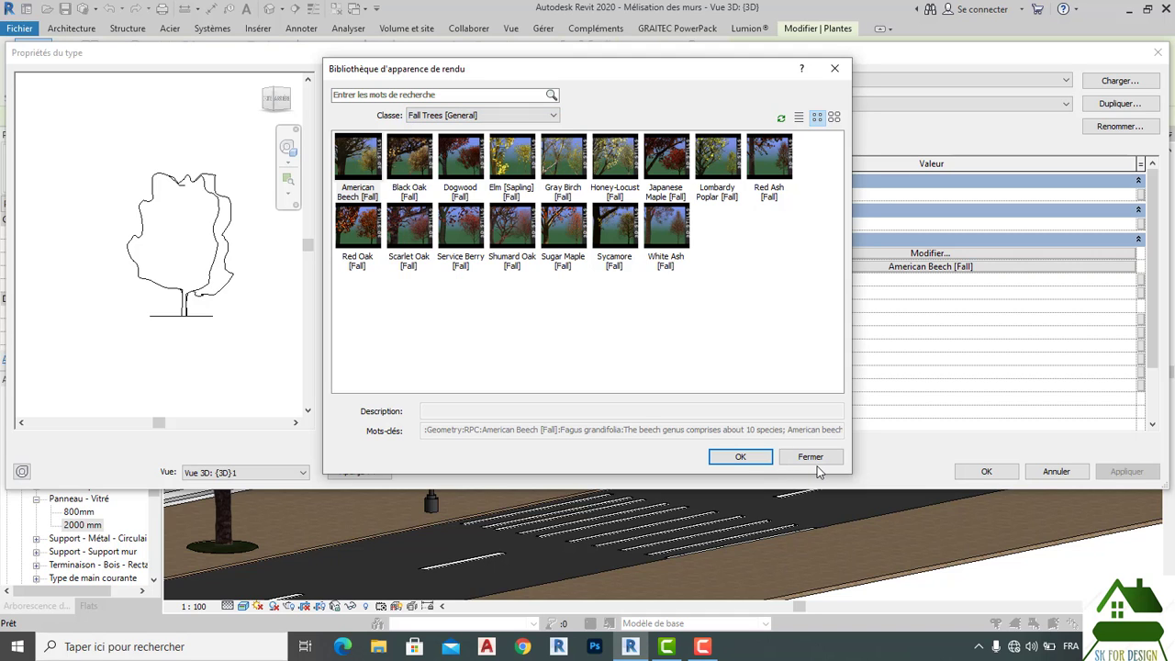
left_click(812, 457)
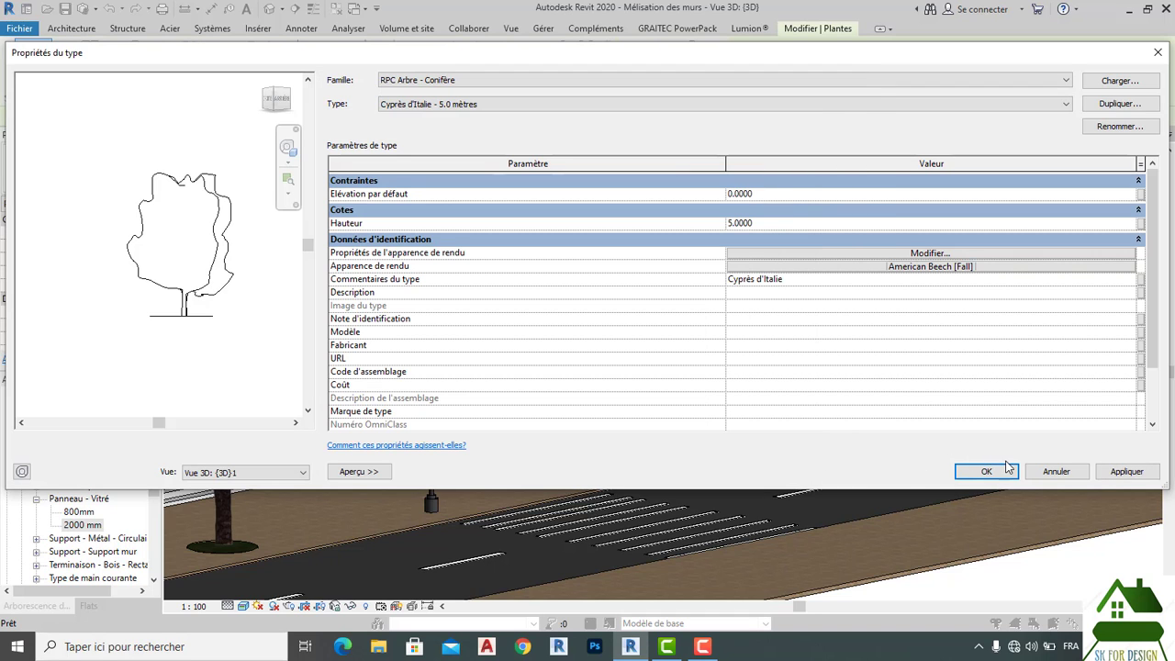
left_click(1056, 471)
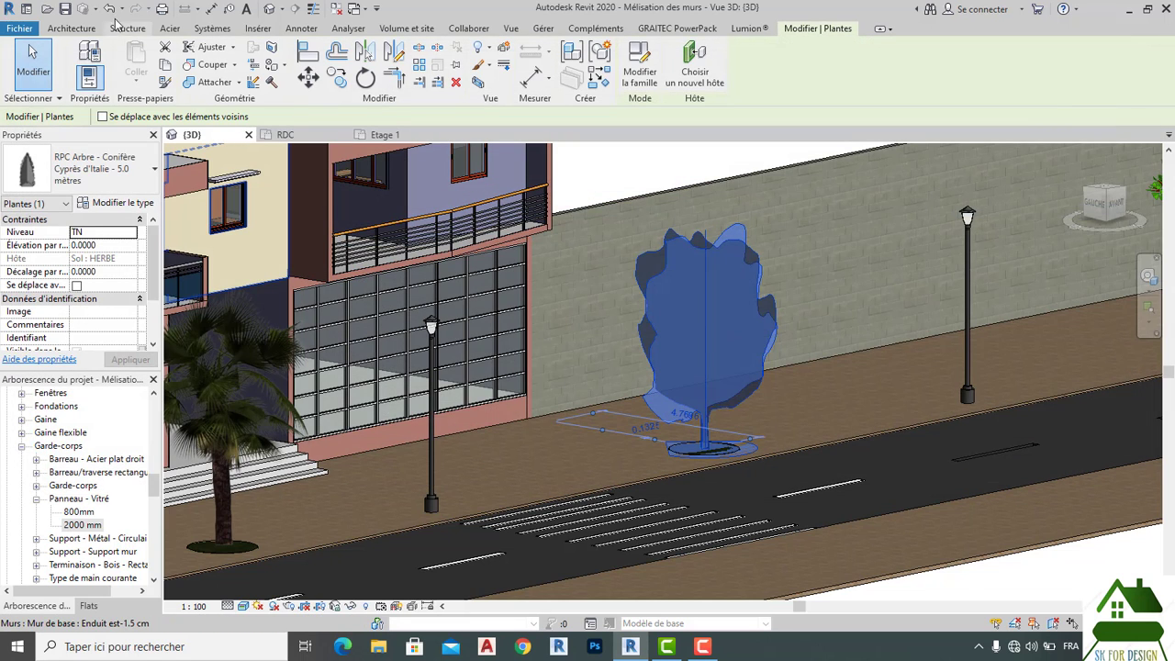
Step: Undo the American Beech [Fall] appearance change and set the conifer type's rendering appearance to Chinese Juniper
left_click(109, 11)
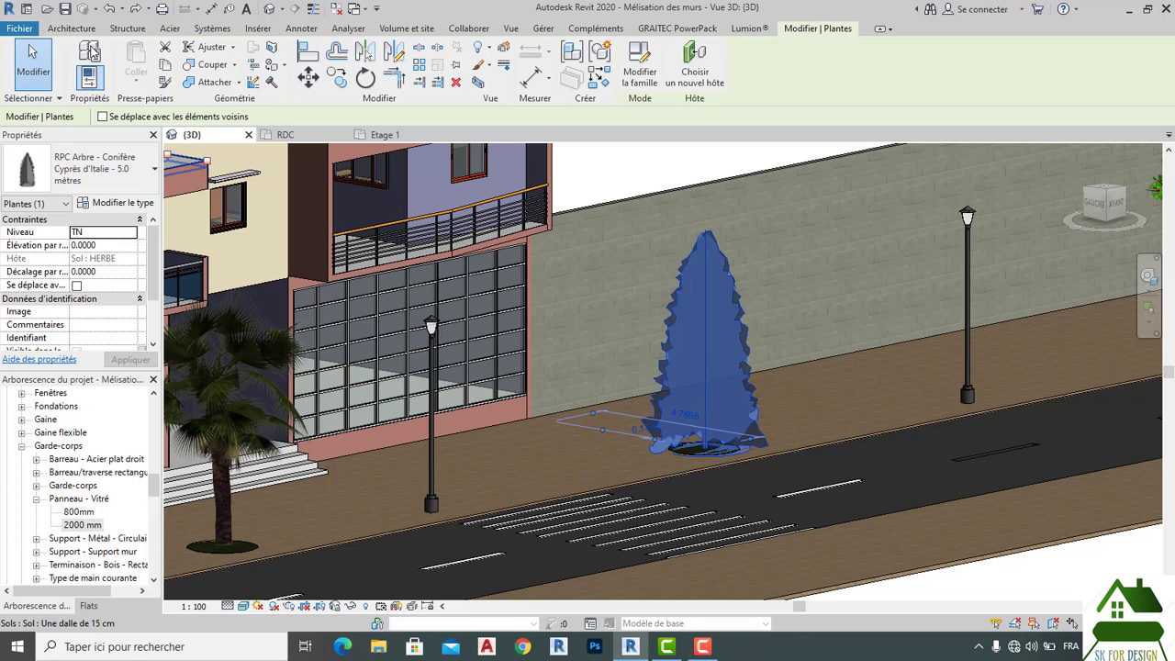
left_click(92, 53)
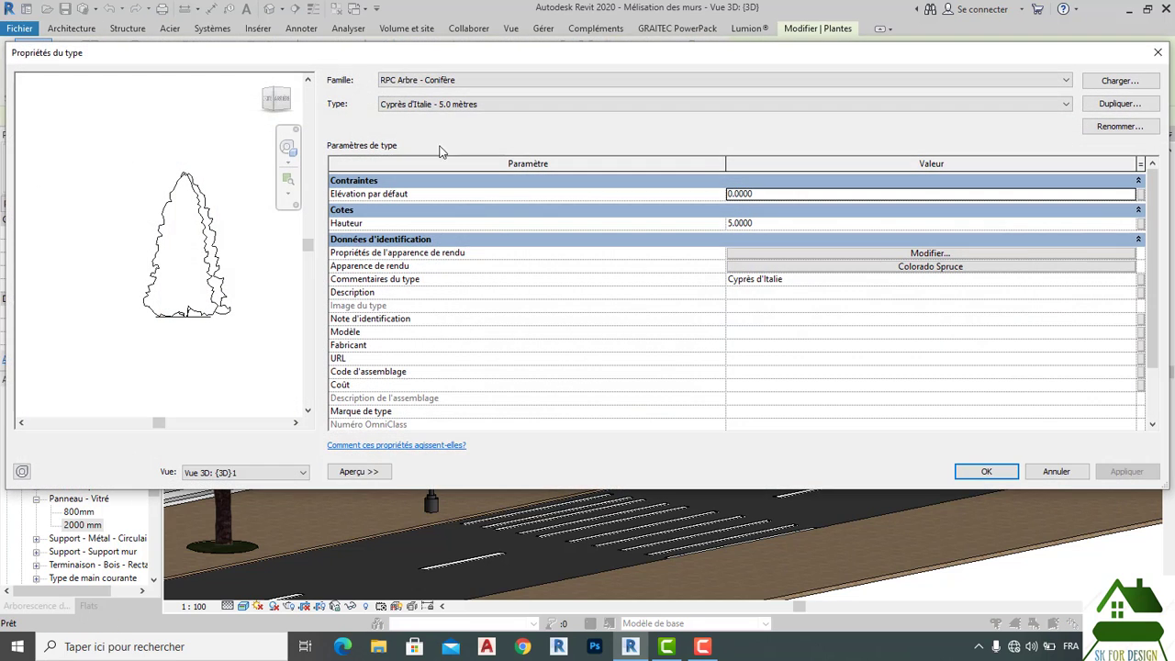
left_click(956, 266)
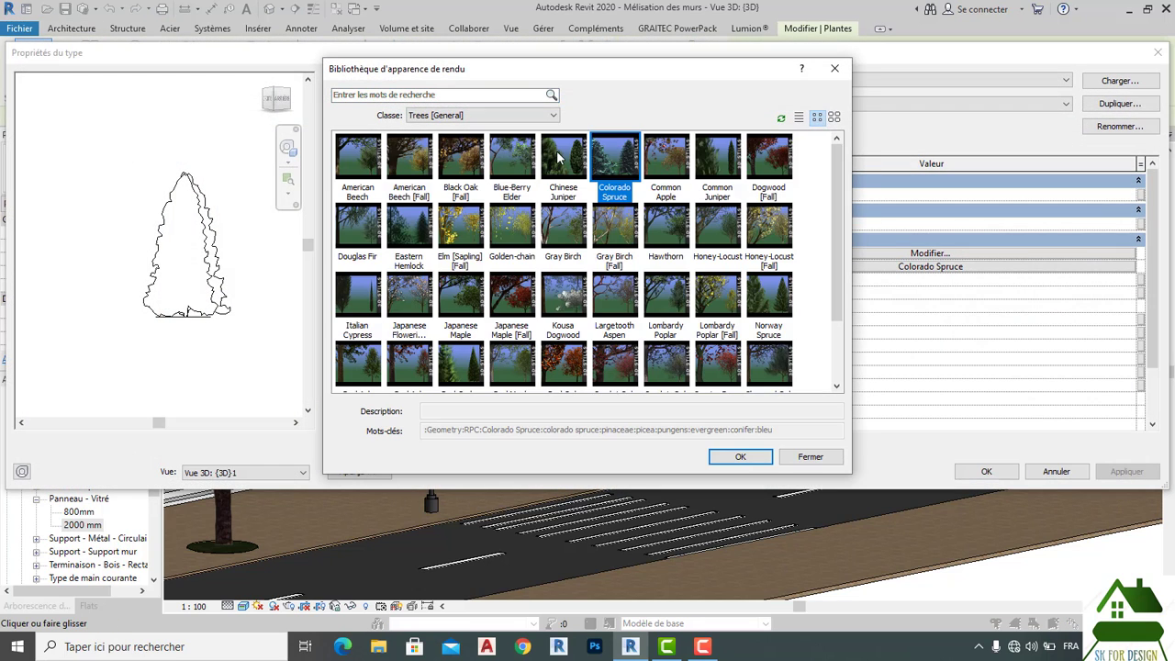
left_click(562, 158)
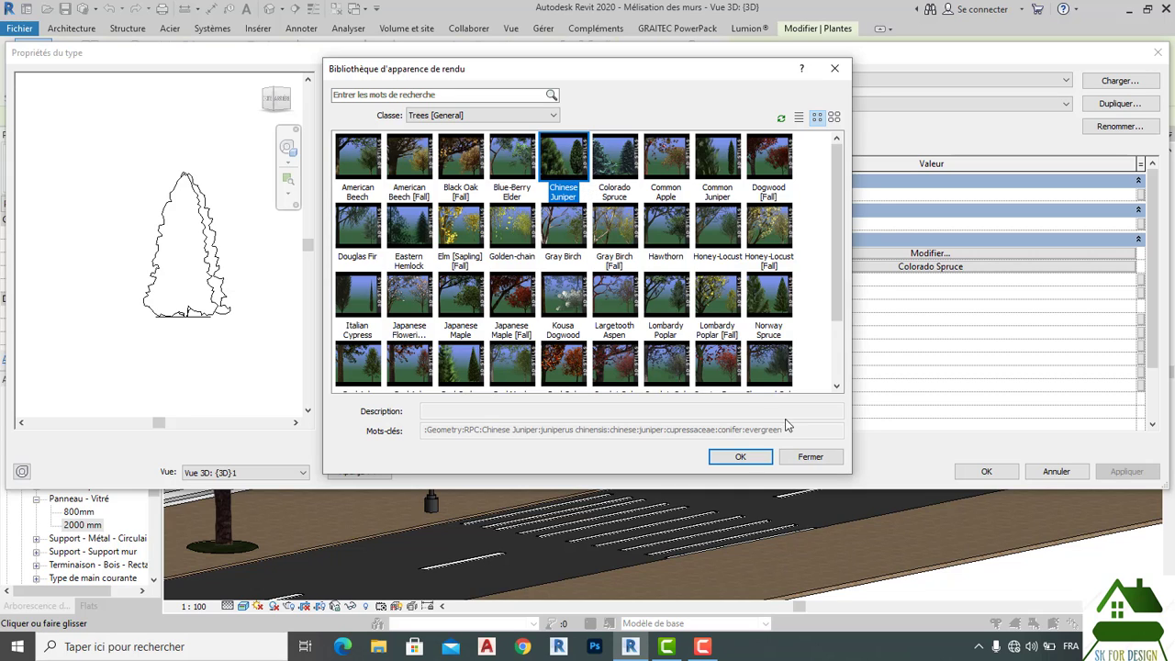
left_click(741, 457)
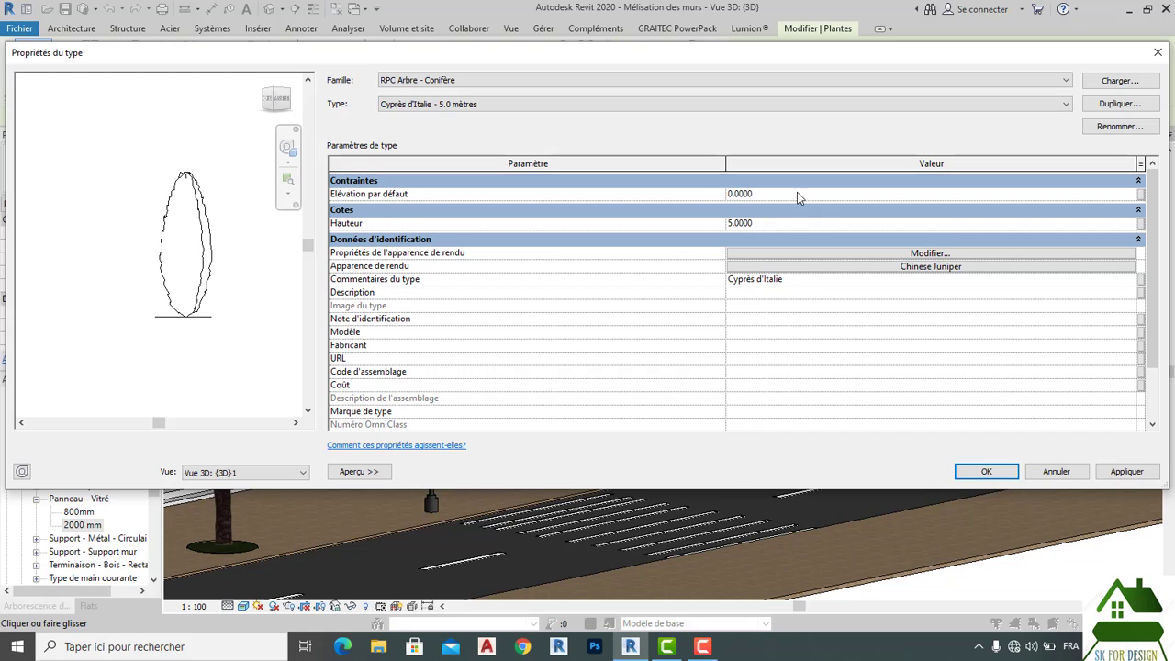
Step: Set the type's height to 8, accept the type properties and deselect the tree to view it beside the house
left_click(794, 224)
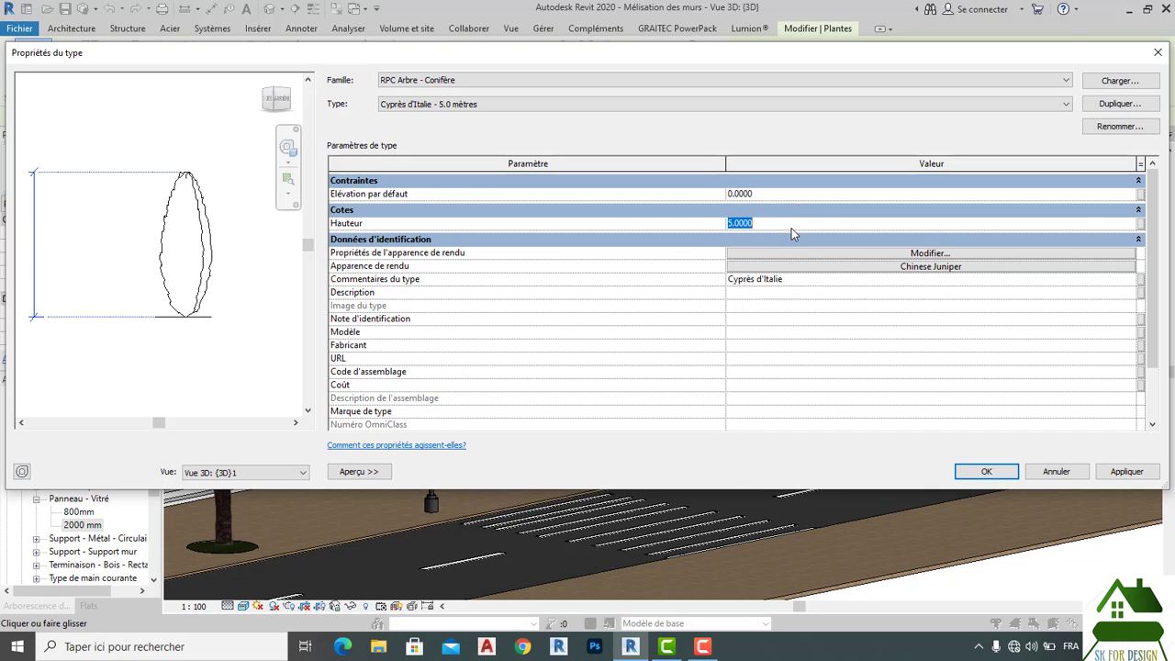
type("8")
left_click(986, 472)
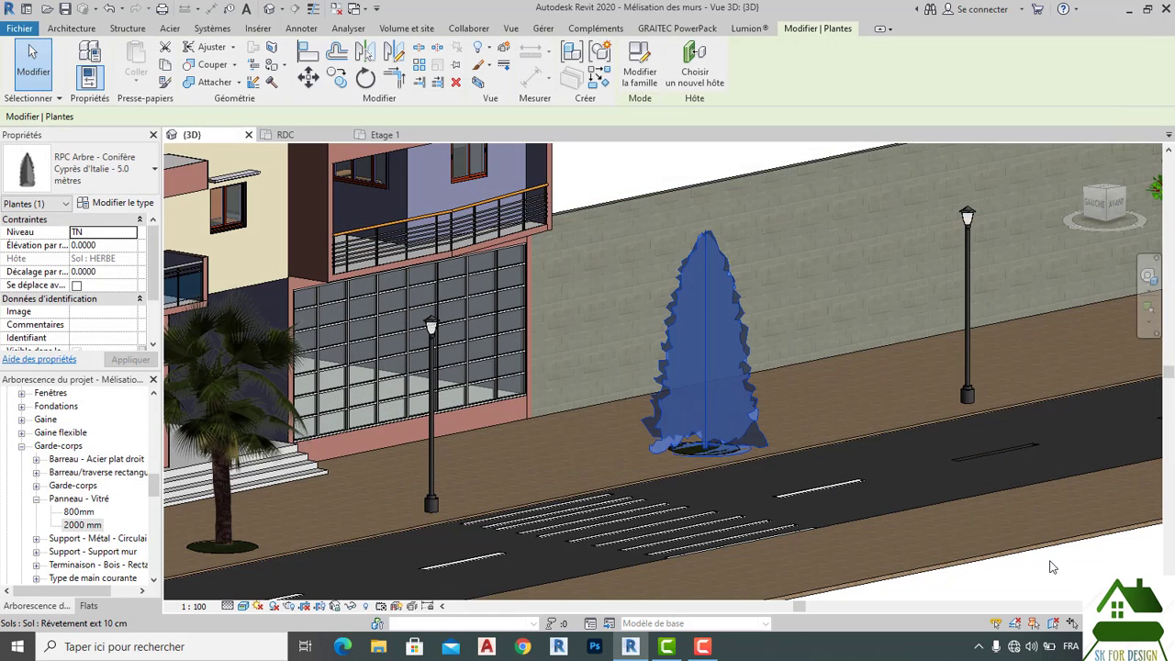
key("Escape")
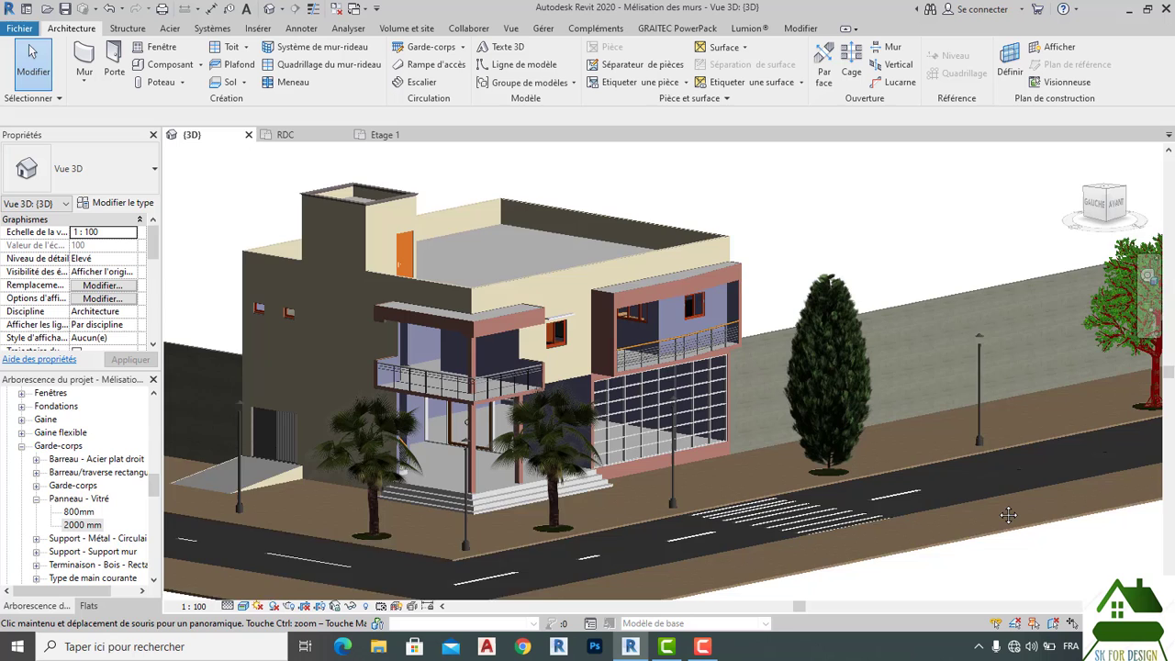
middle_click_drag(1008, 515, 994, 512)
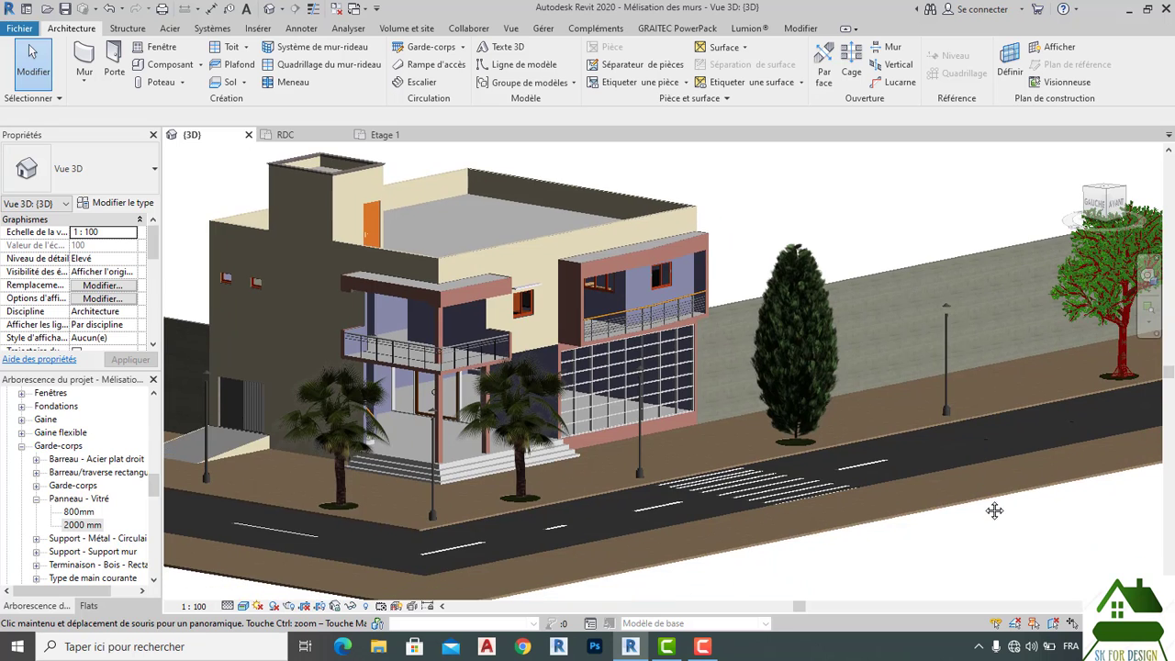
scroll(979, 503, "down", 1)
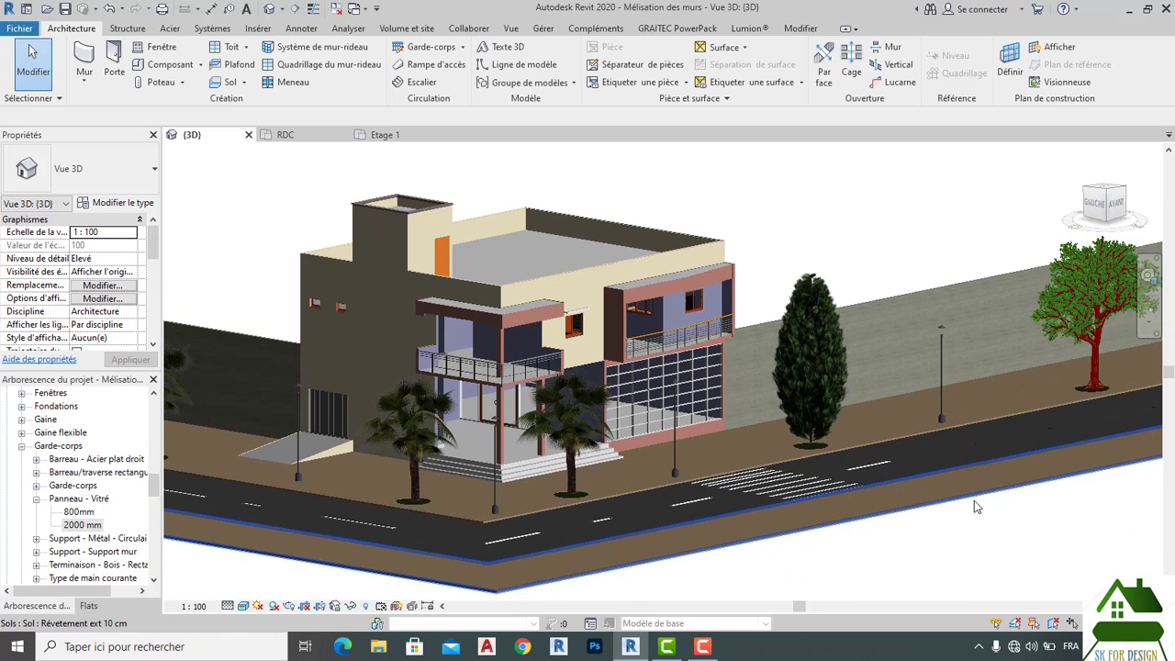
Step: Undo the last type property change of the conifer, then redo it
left_click(810, 371)
left_click(111, 11)
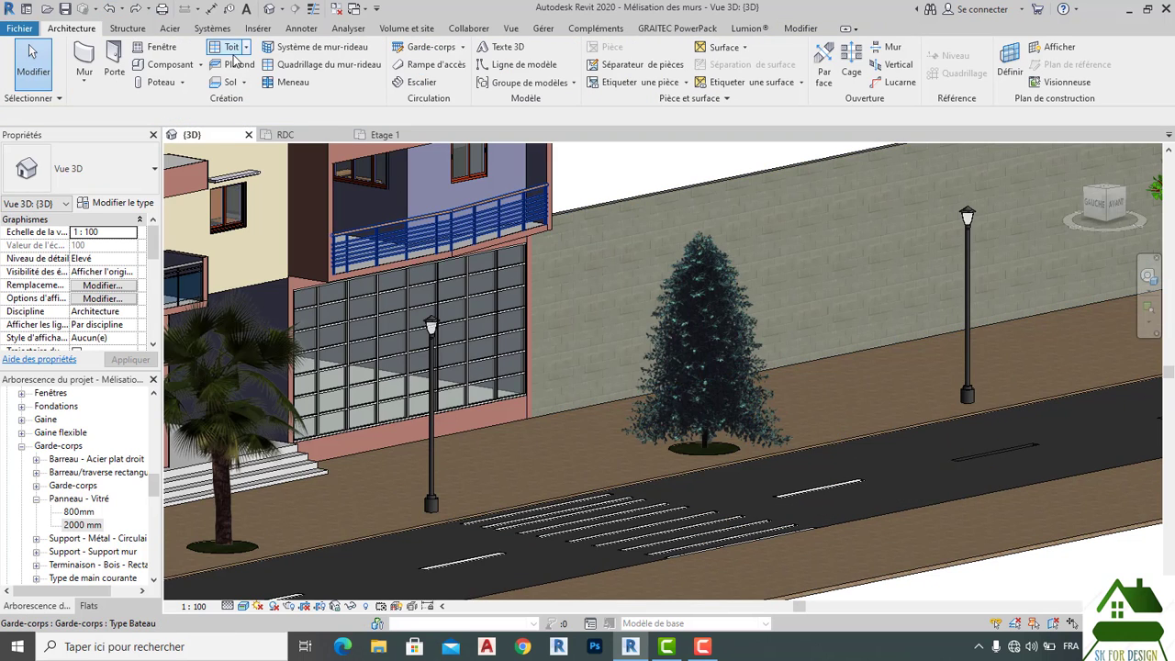
left_click(136, 10)
Step: Set the height of the juniper's type, Cyprès d'Italie - 5.0 mètres, to 5, accept the type properties and deselect the tree
left_click(650, 333)
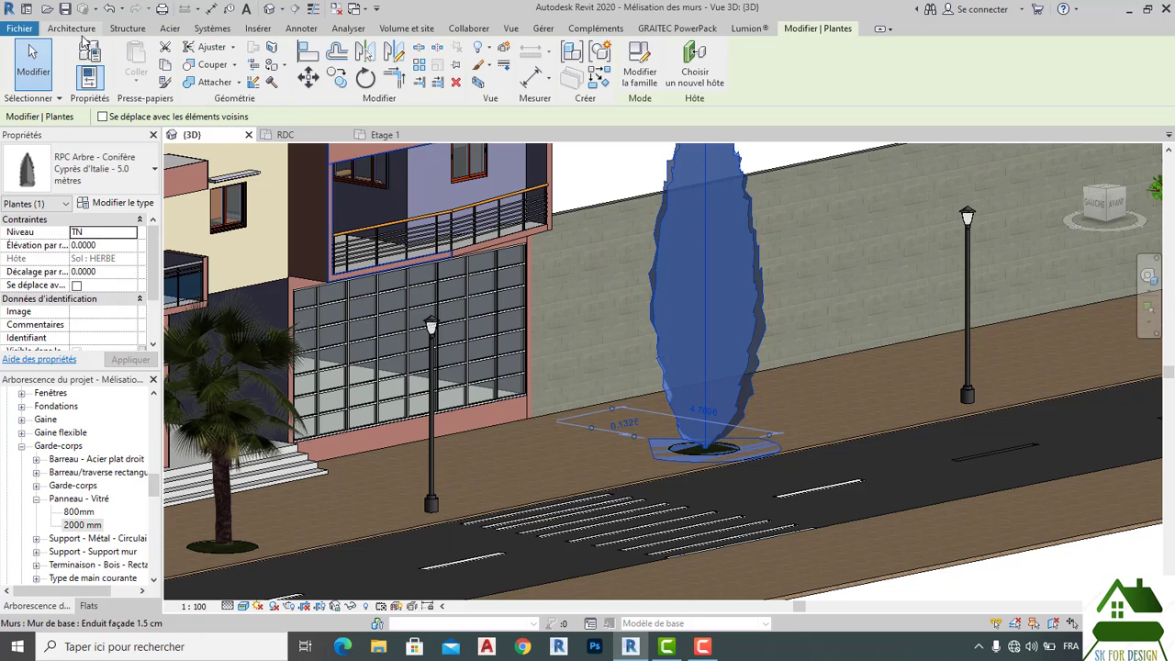
left_click(89, 52)
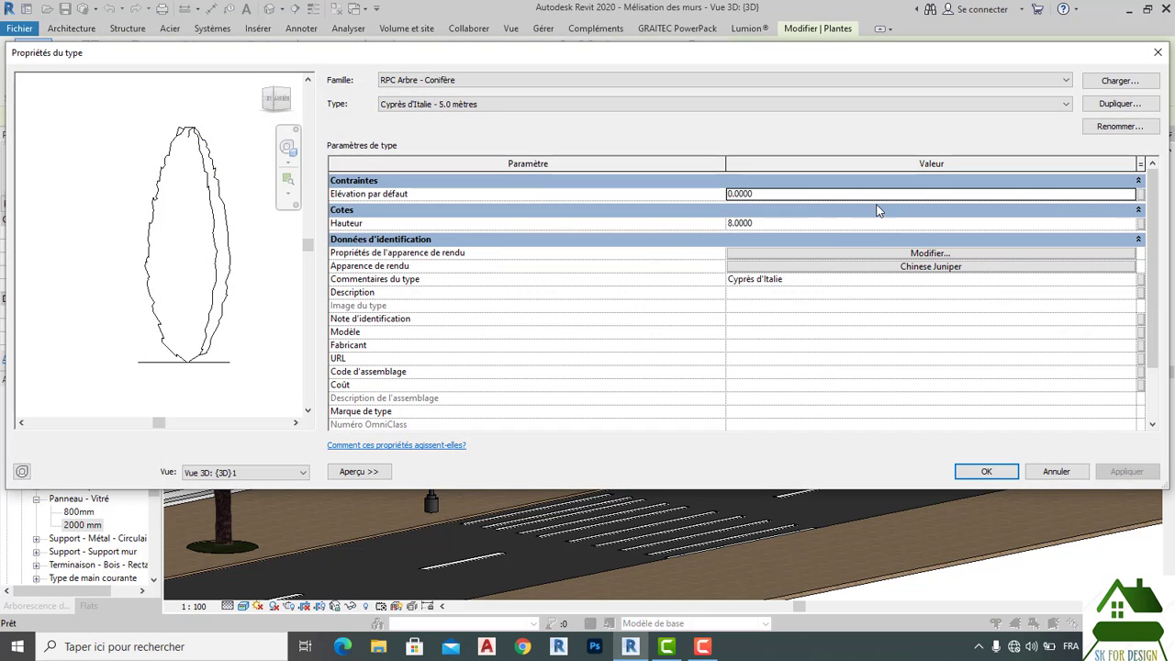
left_click(836, 225)
type("5")
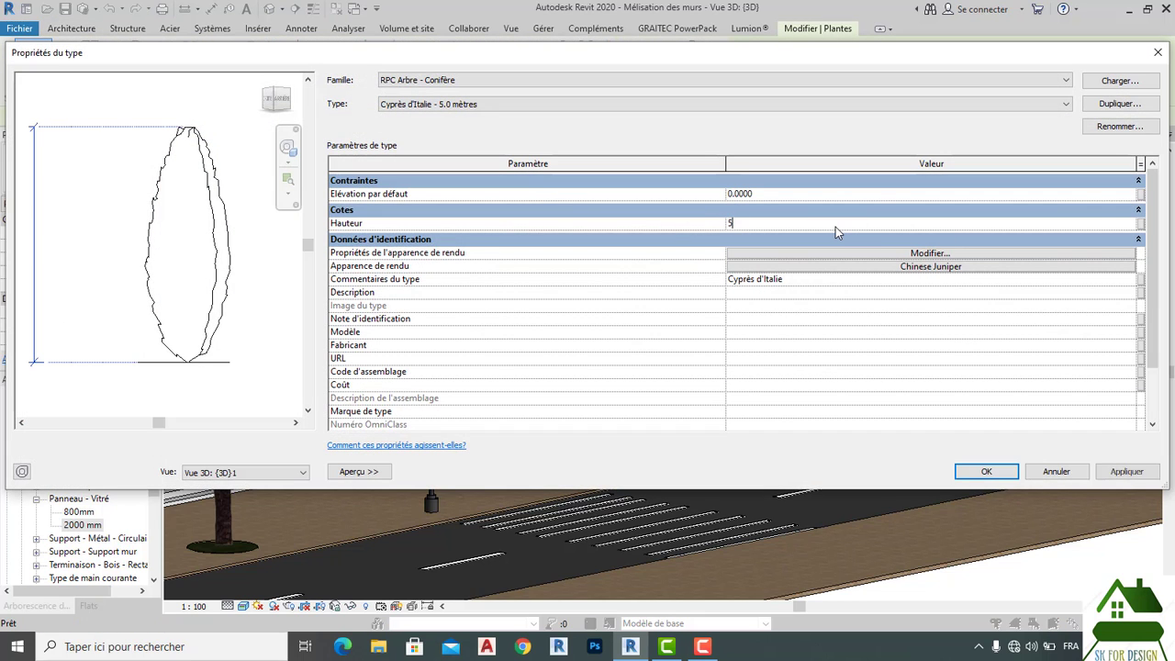
left_click(995, 471)
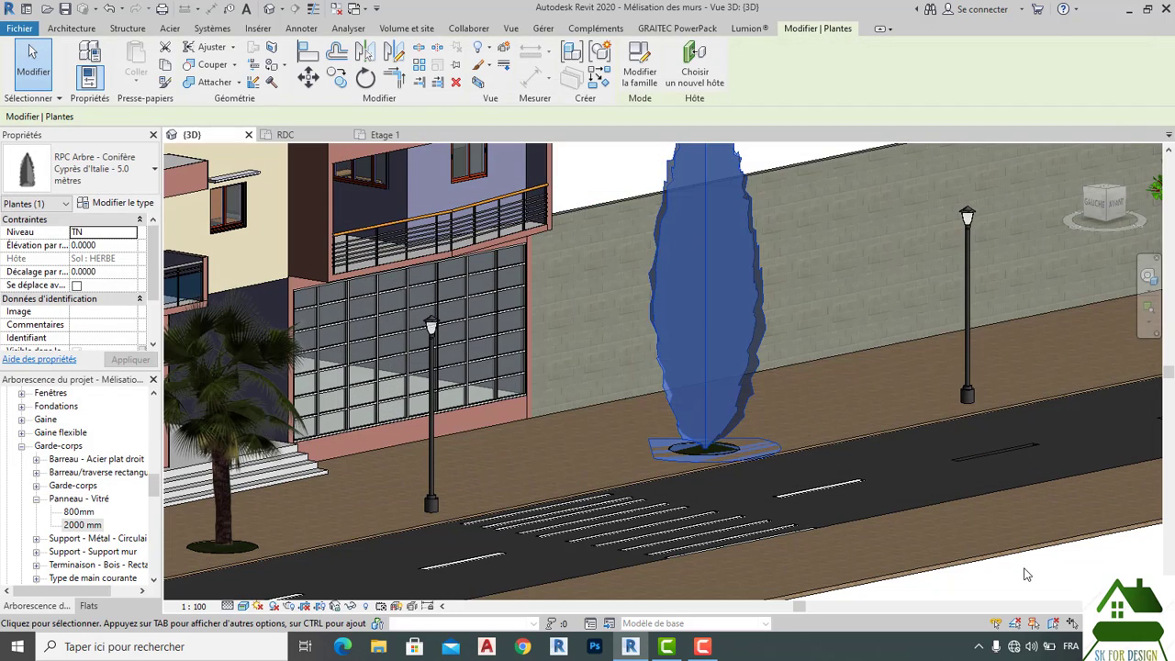
key("Escape")
scroll(1023, 572, "down", 5)
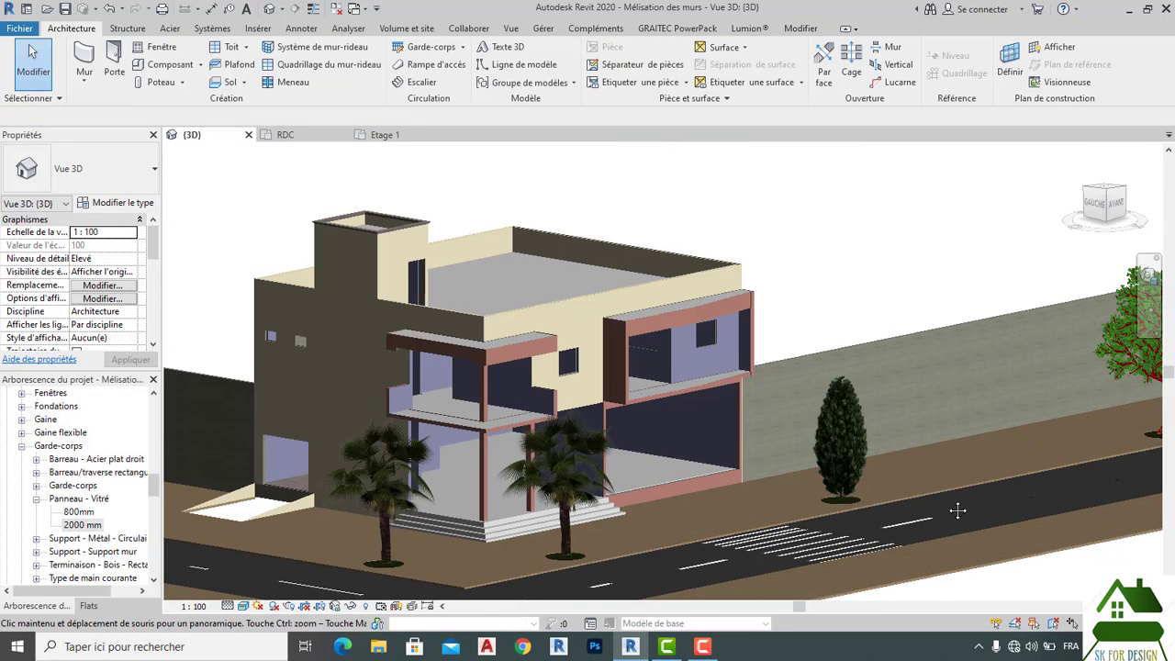
middle_click_drag(958, 511, 992, 483)
scroll(991, 483, "down", 3)
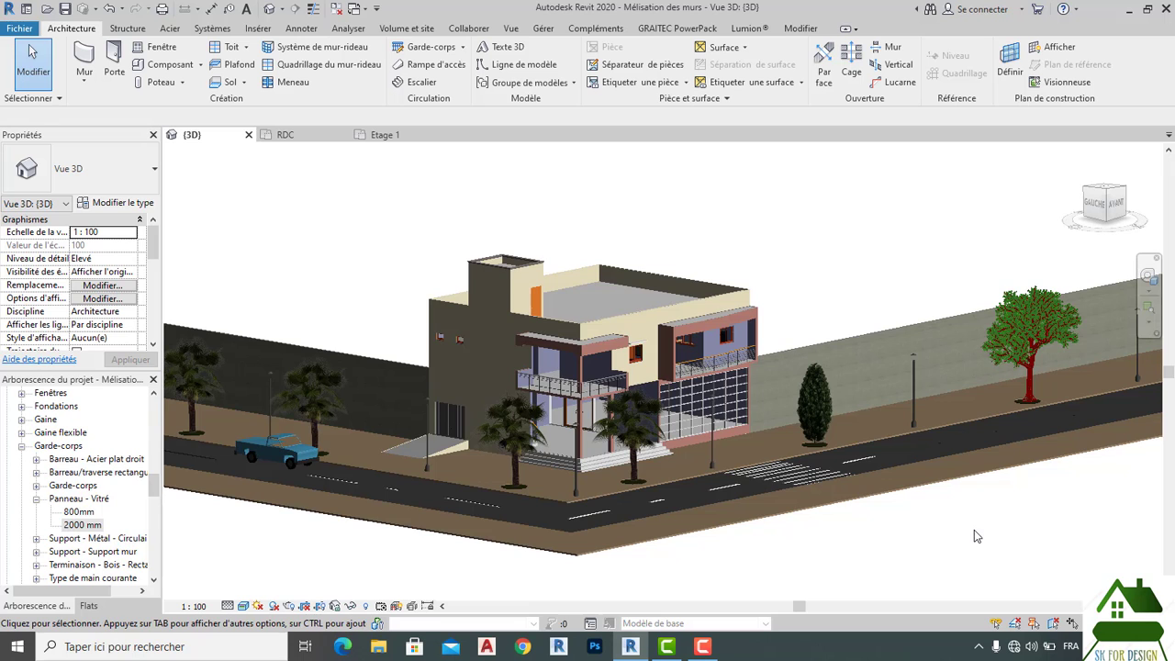
middle_click_drag(975, 529, 1026, 493)
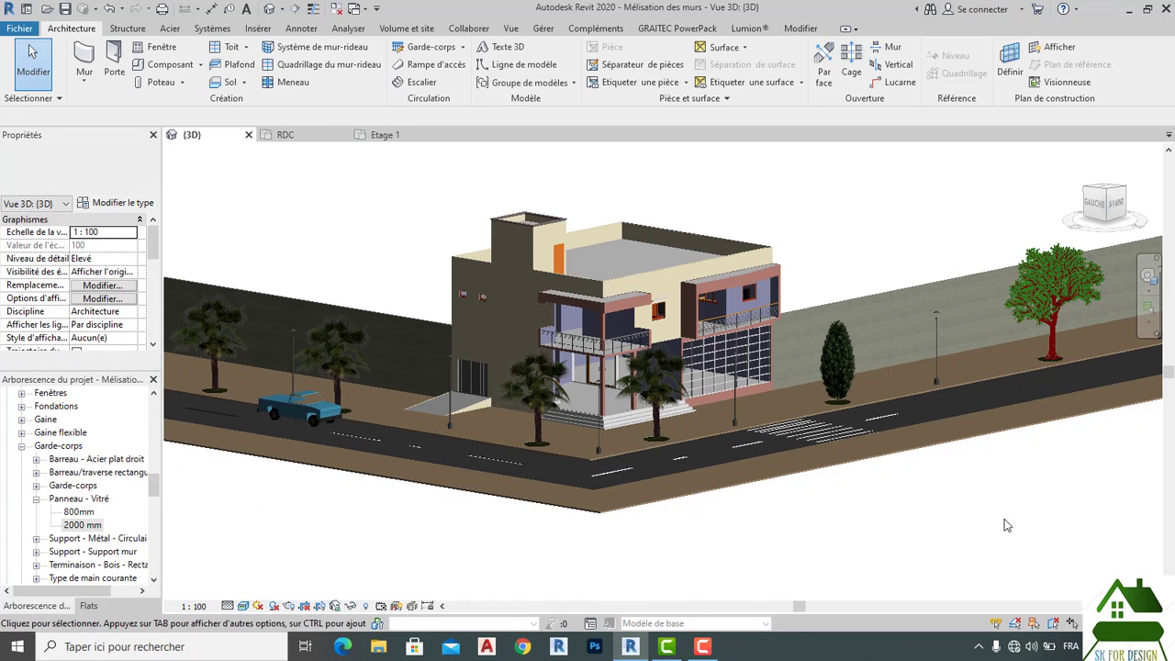
left_click(299, 141)
left_click(220, 140)
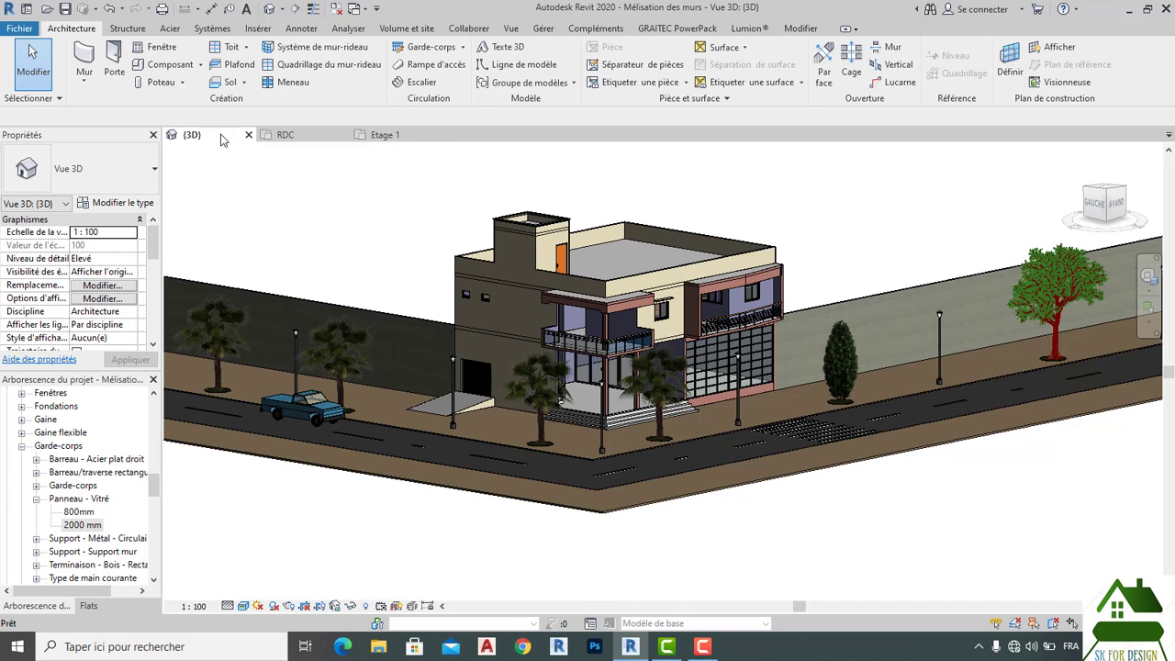
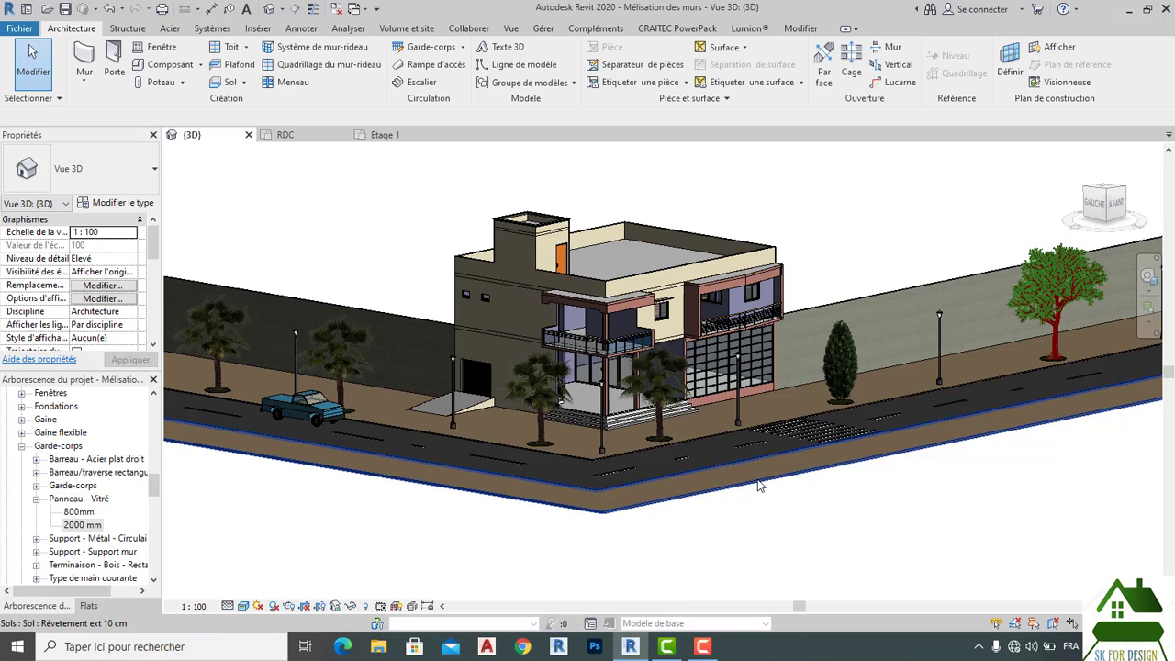
scroll(762, 418, "up", 3)
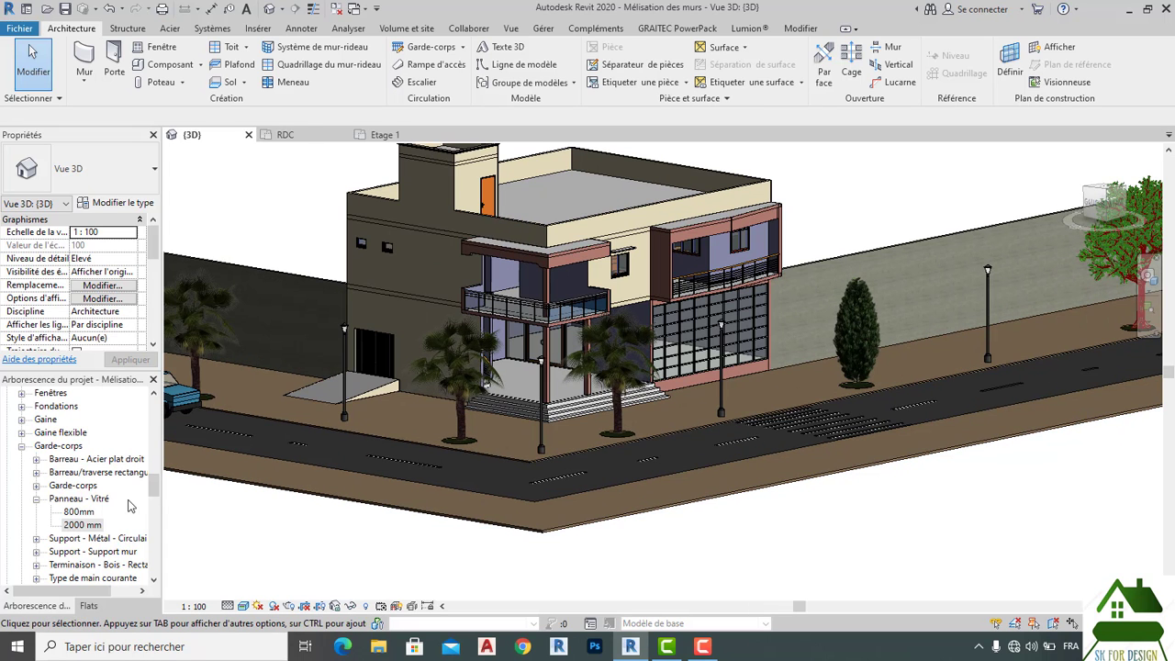
Step: Open the sheet A101 - RDC
scroll(132, 510, "down", 3)
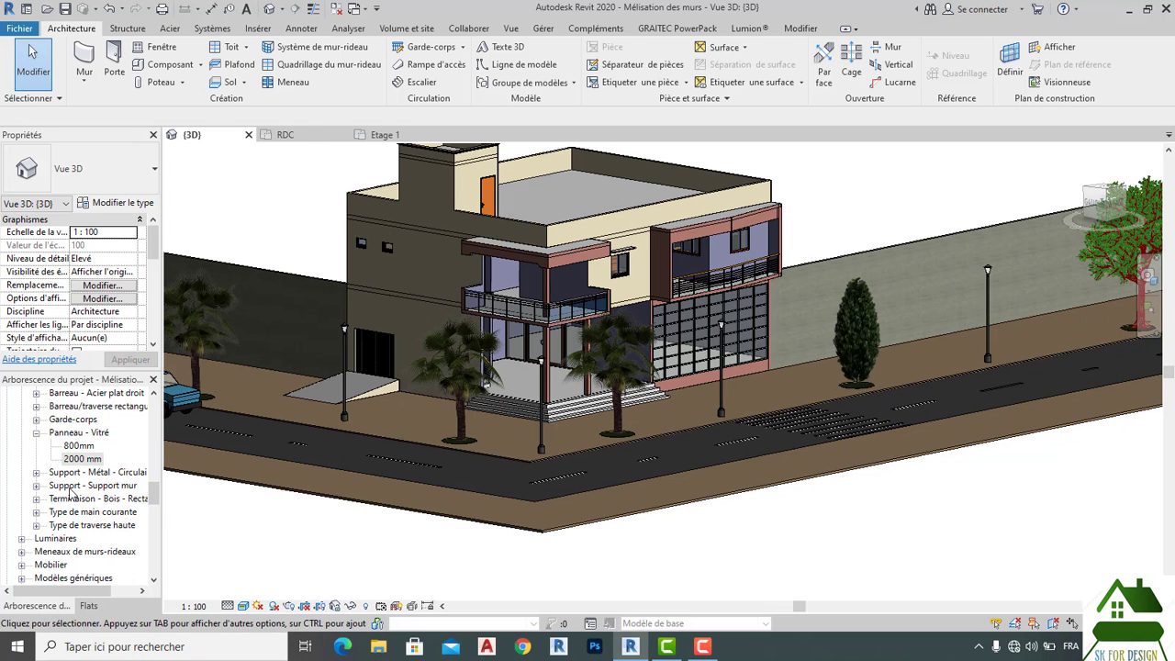
scroll(93, 530, "down", 1)
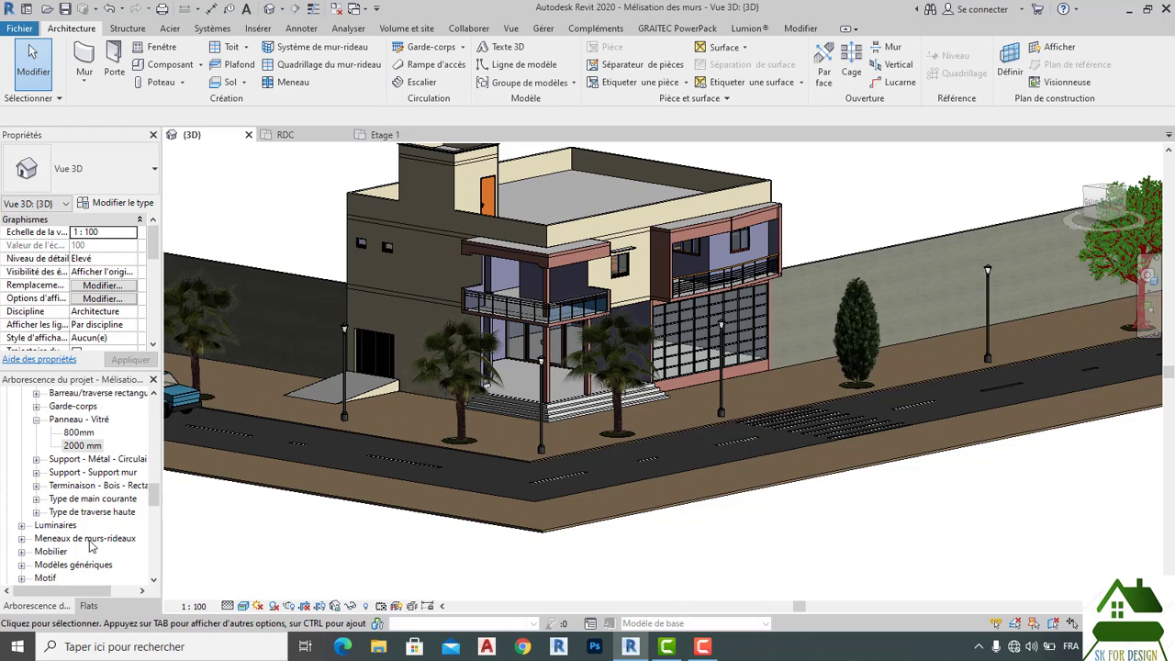
scroll(87, 538, "down", 3)
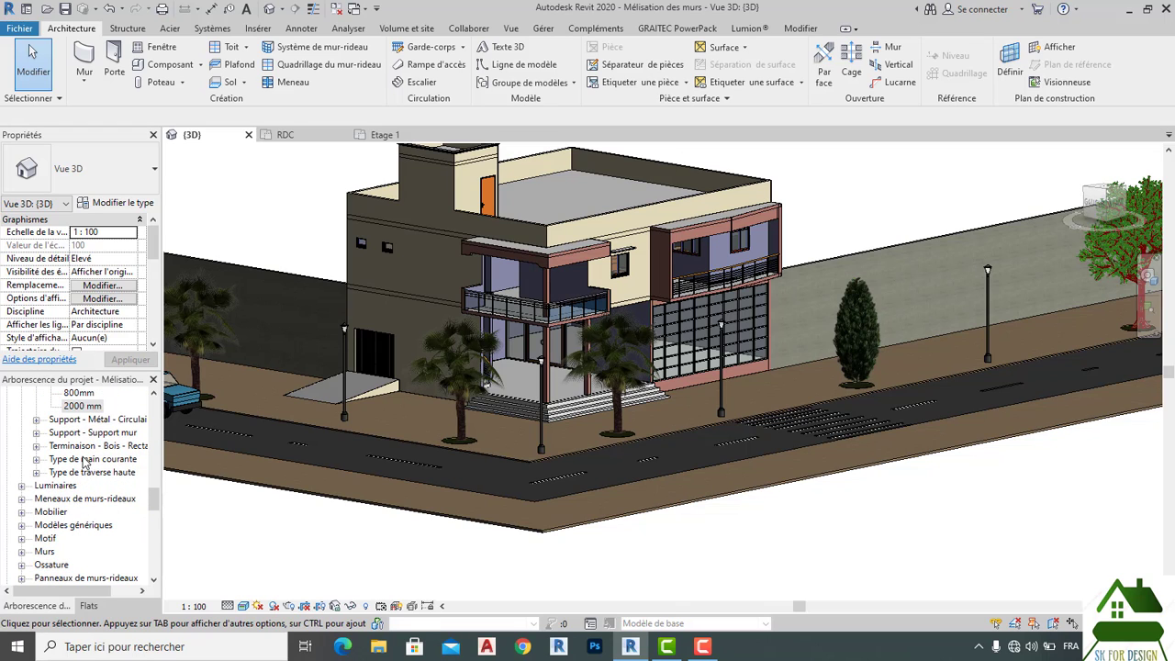
scroll(84, 463, "down", 13)
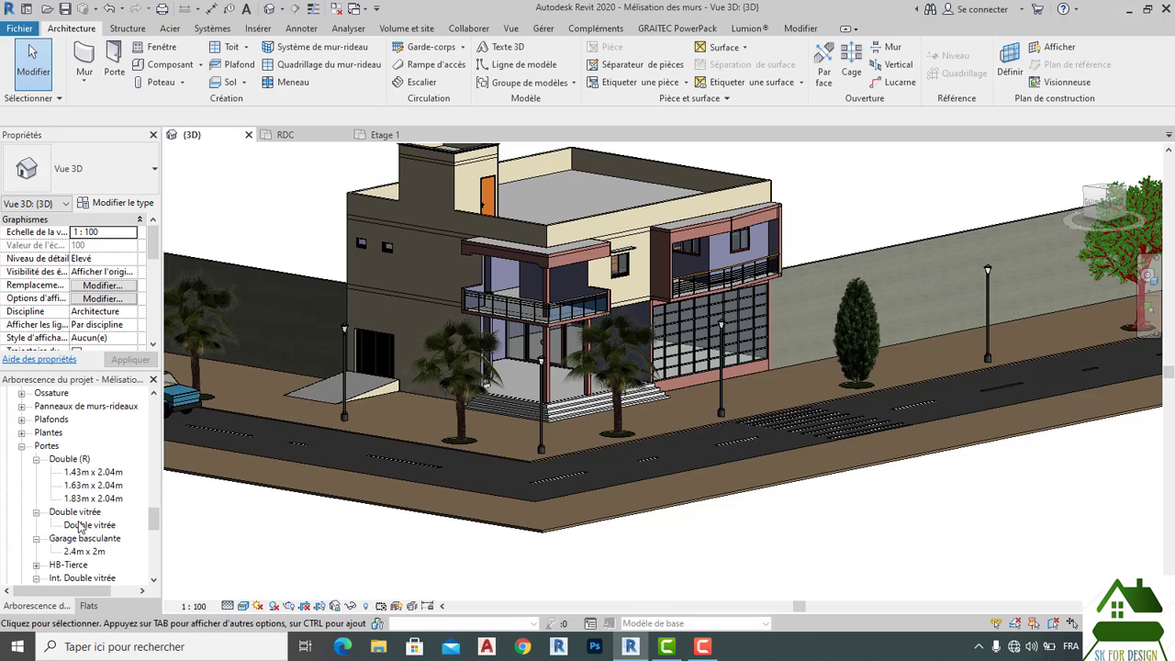
scroll(81, 525, "up", 6)
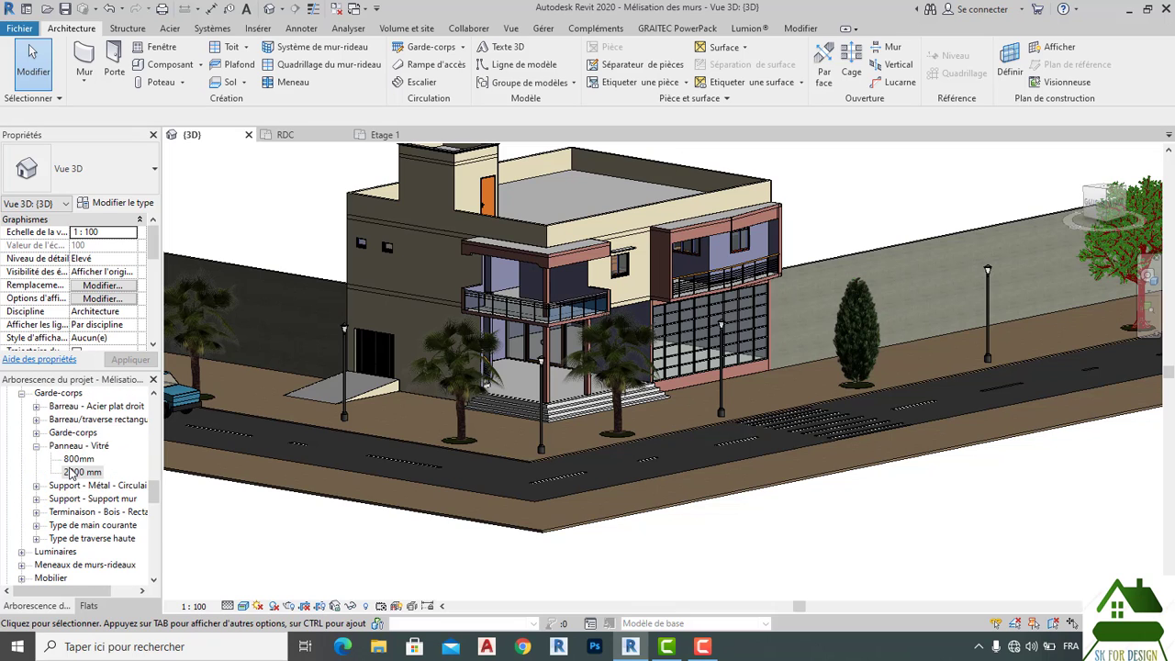
scroll(71, 472, "up", 5)
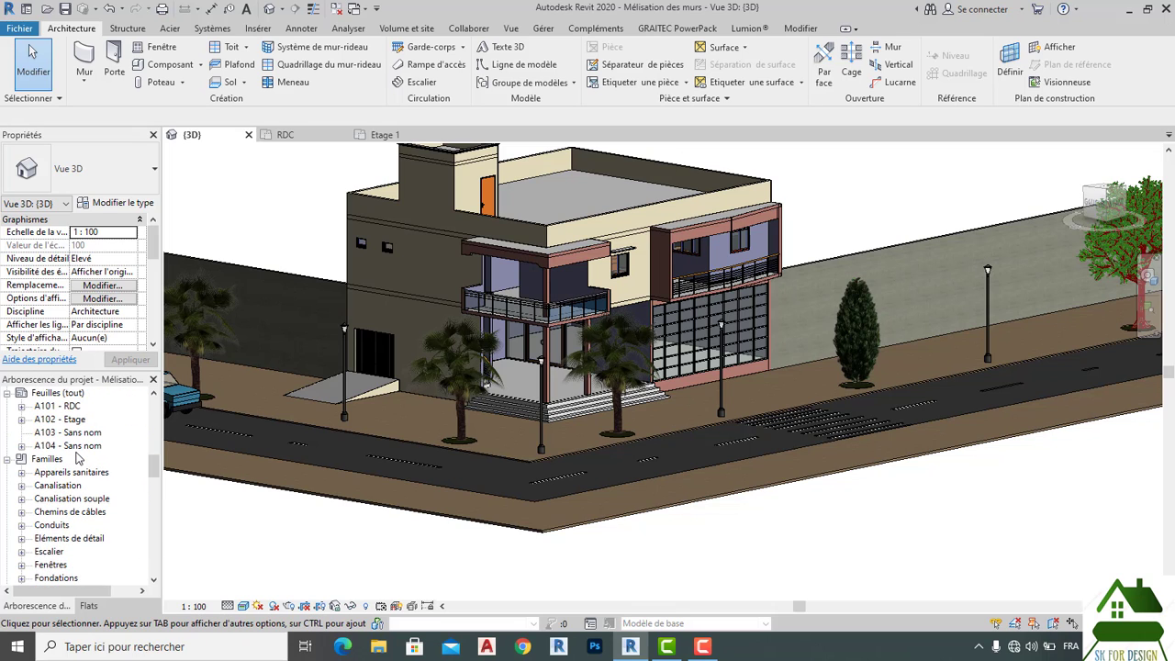
scroll(74, 452, "up", 1)
double_click(57, 433)
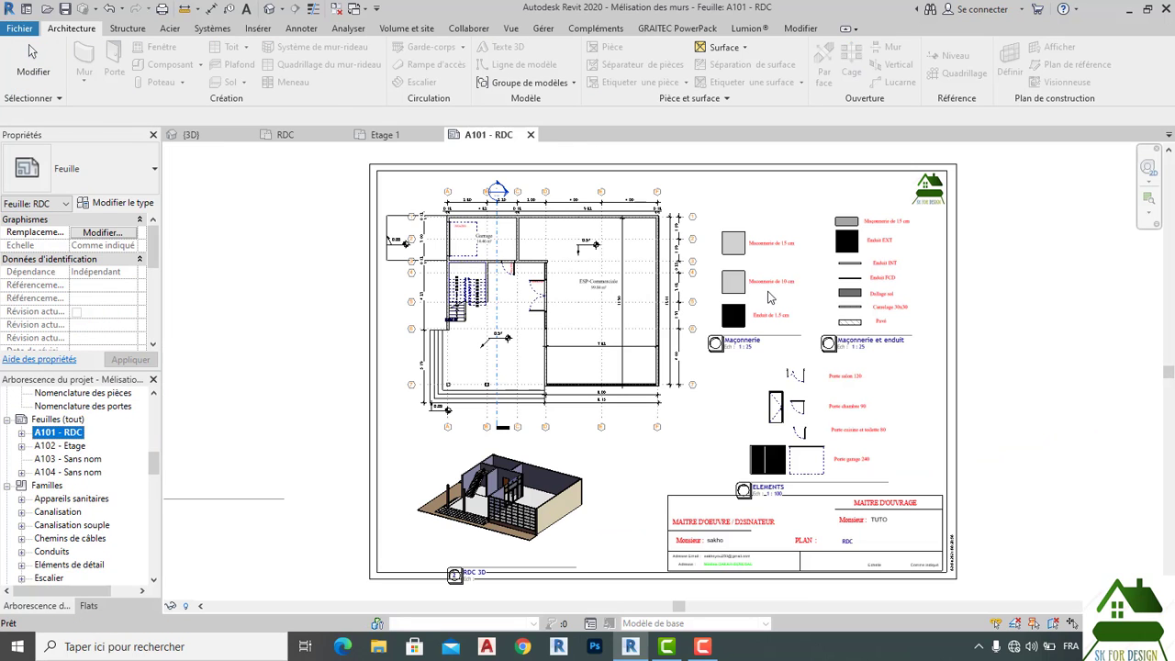
Step: Move the Maçonnerie legend temporarily outside the sheet frame and place the Maçonnerie et enduit legend right beside the ground-floor plan
left_click(774, 342)
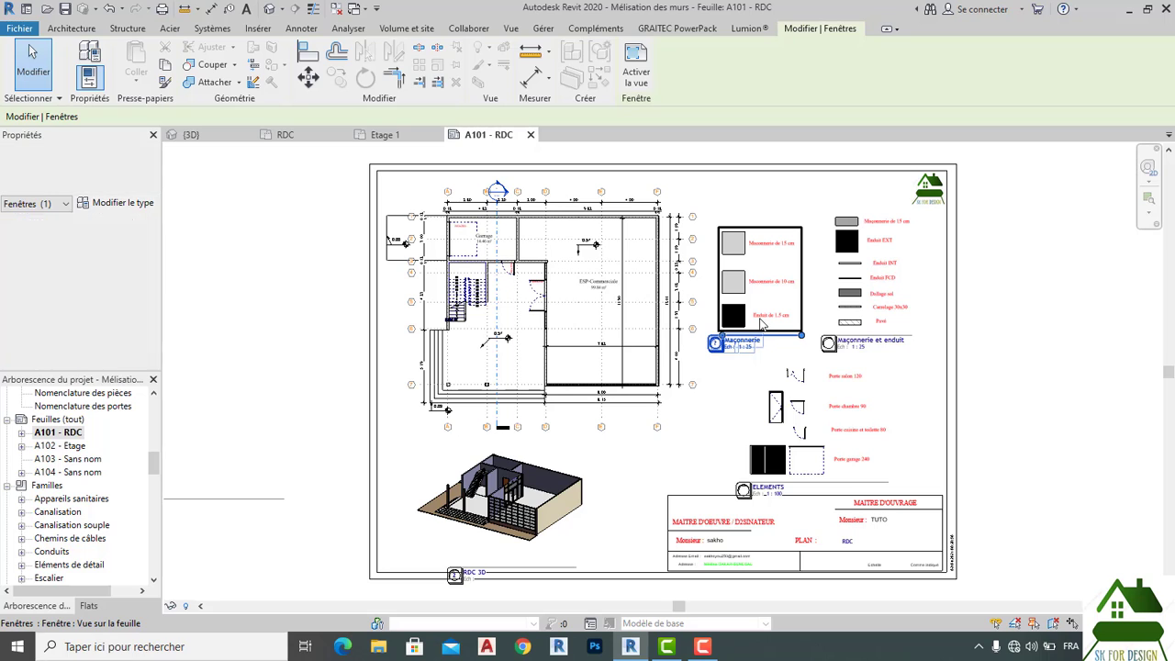
left_click_drag(743, 217, 755, 215)
left_click_drag(862, 248, 983, 261)
left_click(832, 254)
left_click_drag(832, 254, 710, 238)
Step: Place the Maçonnerie legend back on the sheet, to the right of the Maçonnerie et enduit legend
left_click(1008, 266)
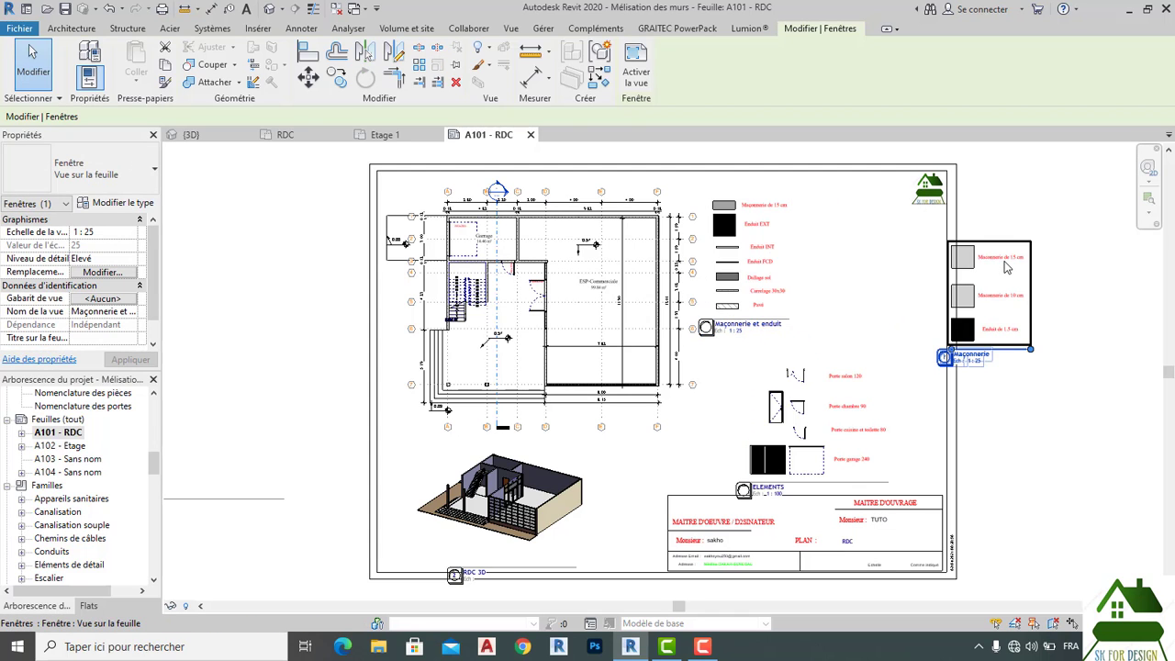
left_click_drag(1009, 267, 872, 218)
left_click(722, 203)
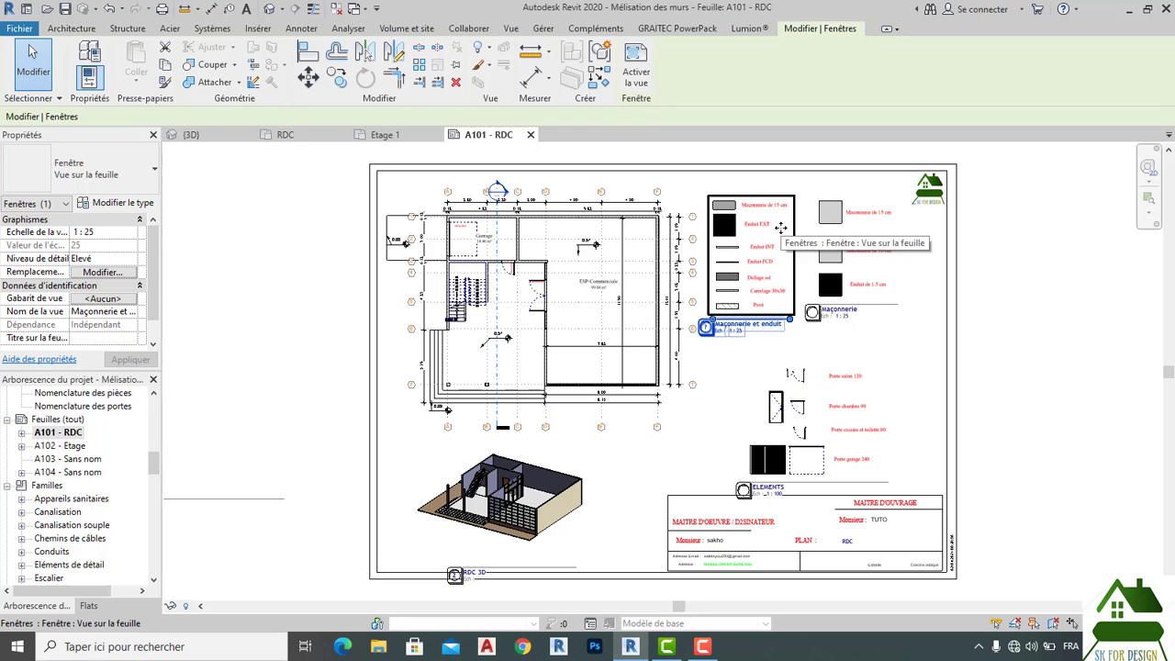
left_click_drag(780, 227, 778, 226)
left_click(877, 334)
Step: Move the Maçonnerie legend slightly up and to the right, and align its title with the Maçonnerie et enduit title
scroll(886, 339, "up", 1)
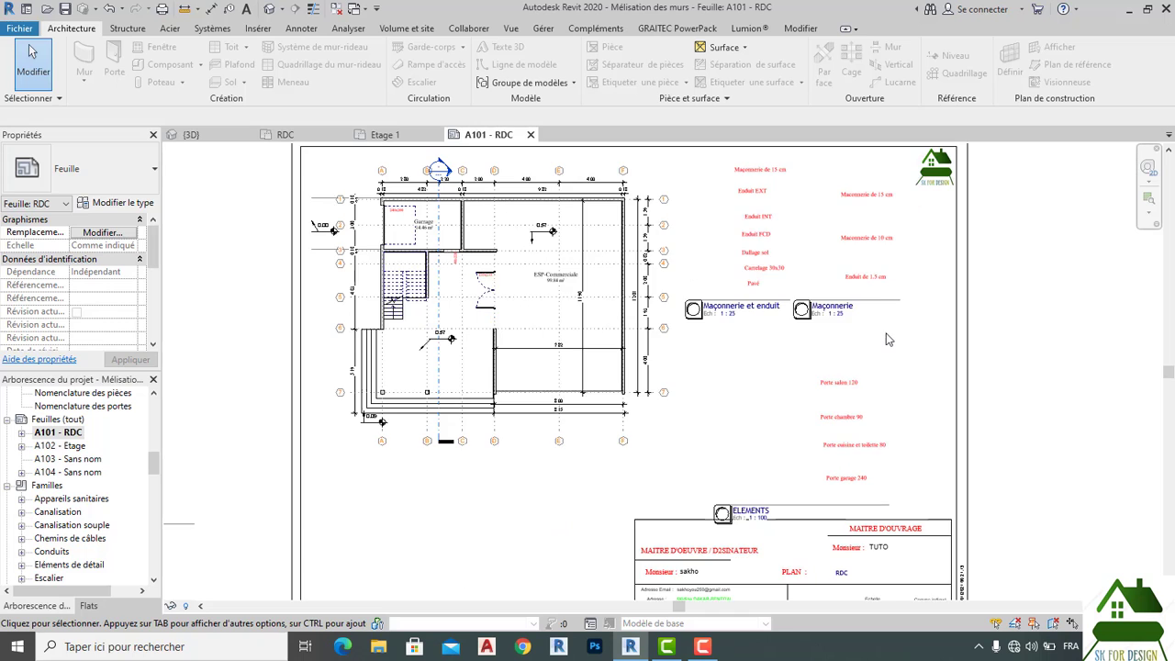
middle_click_drag(907, 367, 903, 384)
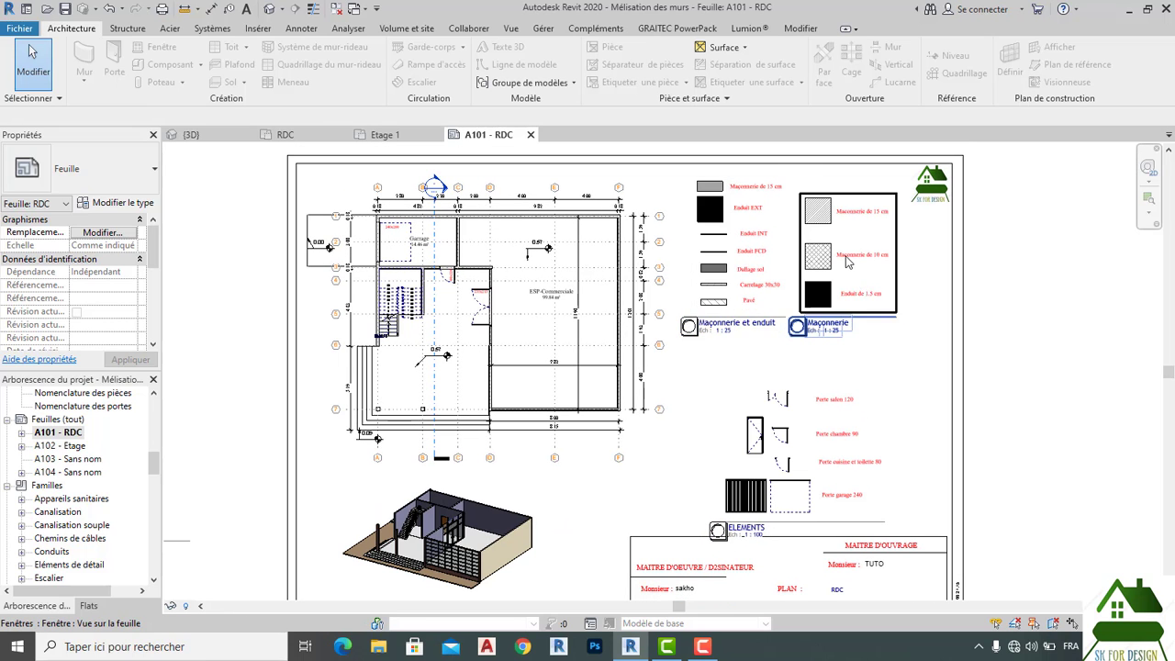
left_click(849, 262)
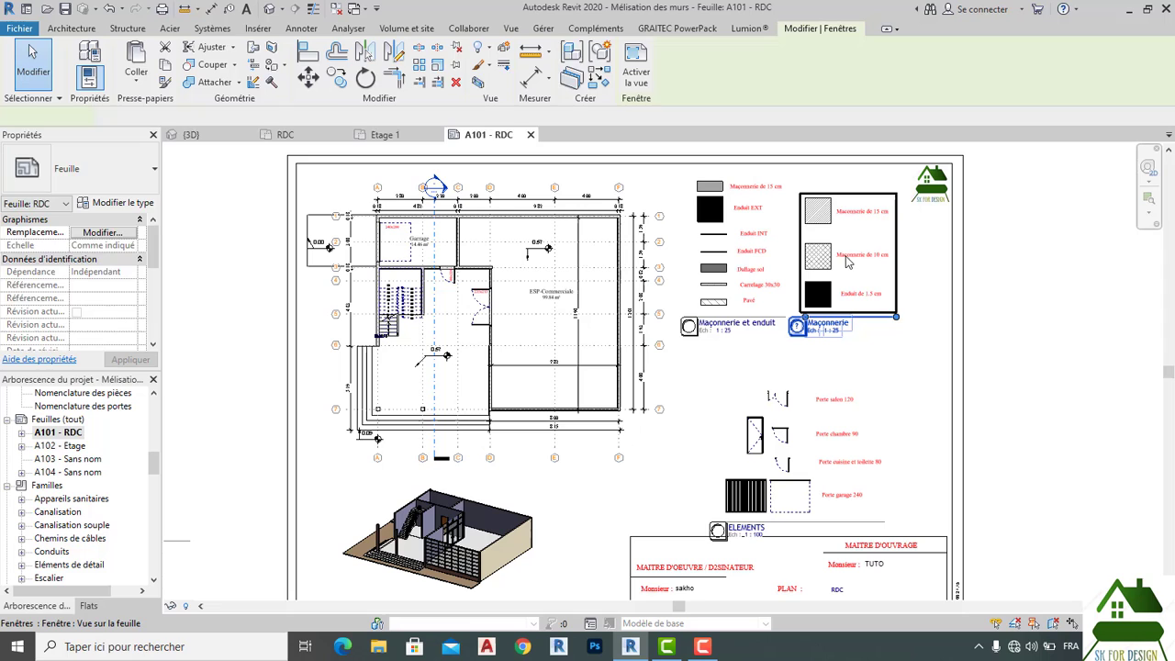
left_click(306, 78)
left_click(892, 187)
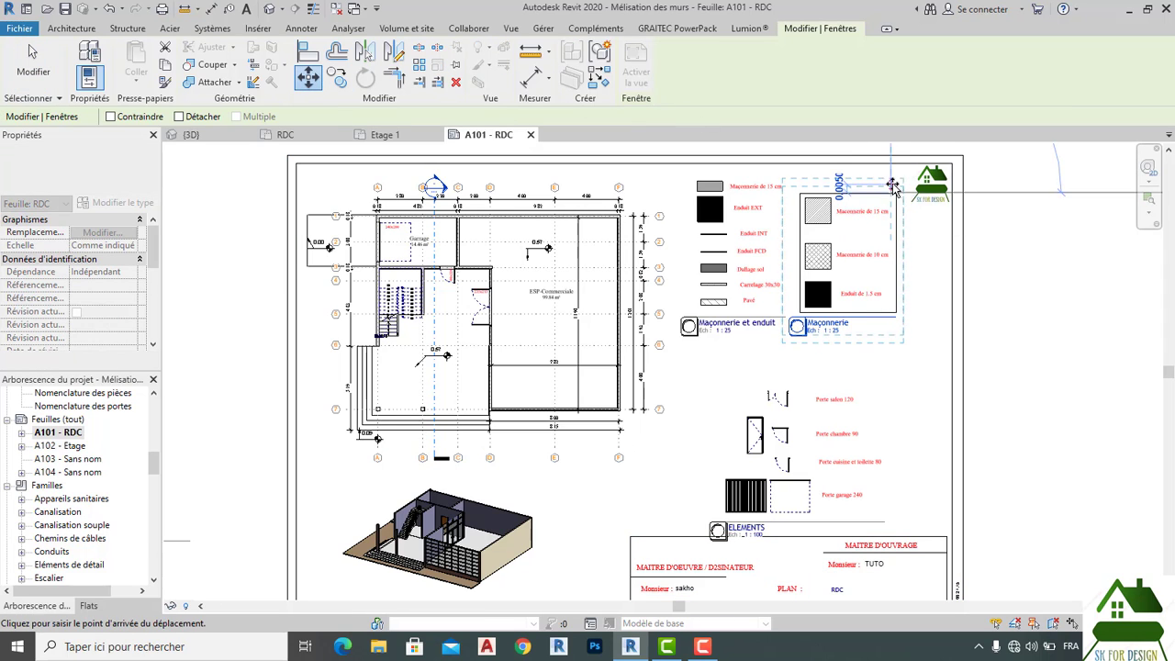
left_click(902, 175)
left_click(924, 263)
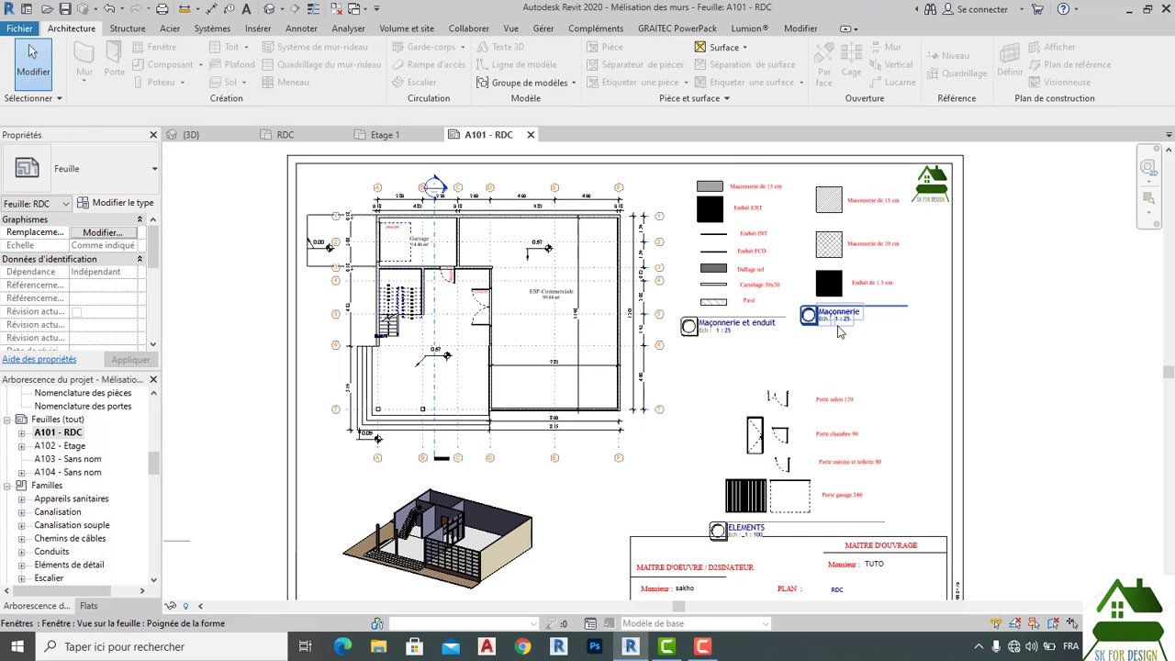
left_click(810, 316)
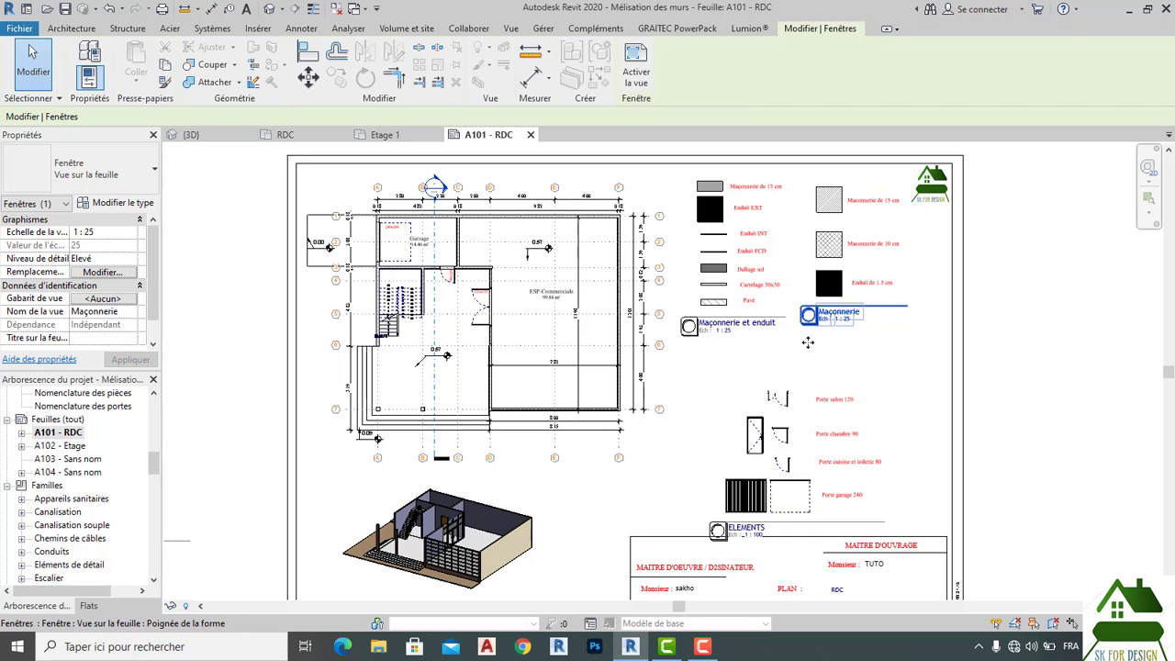
left_click_drag(808, 322, 817, 332)
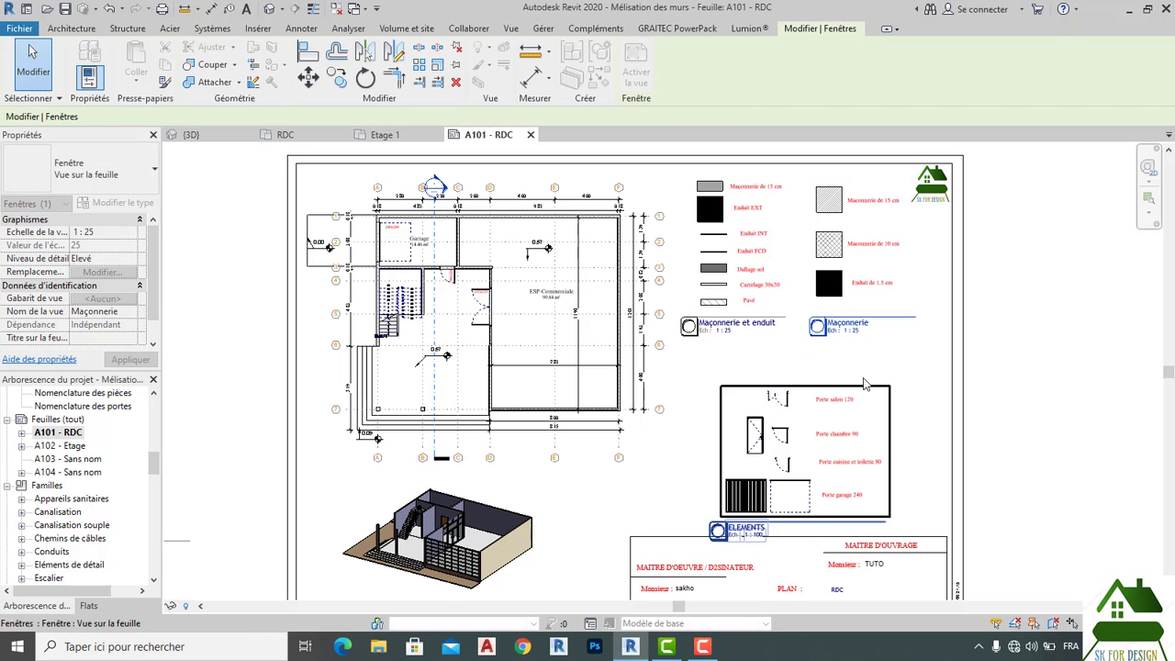
Step: Move the ELEMENTS door legend up the sheet, clear of the title block and just below the two masonry legends
left_click(865, 384)
left_click(849, 448)
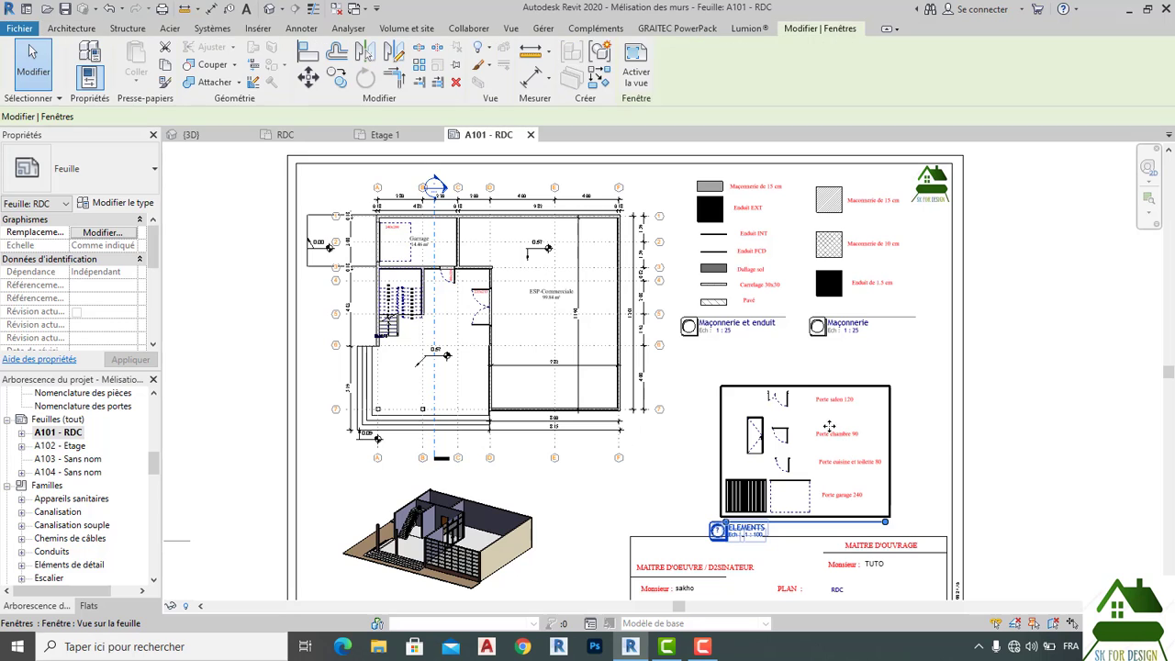
left_click_drag(825, 420, 817, 377)
left_click(913, 432)
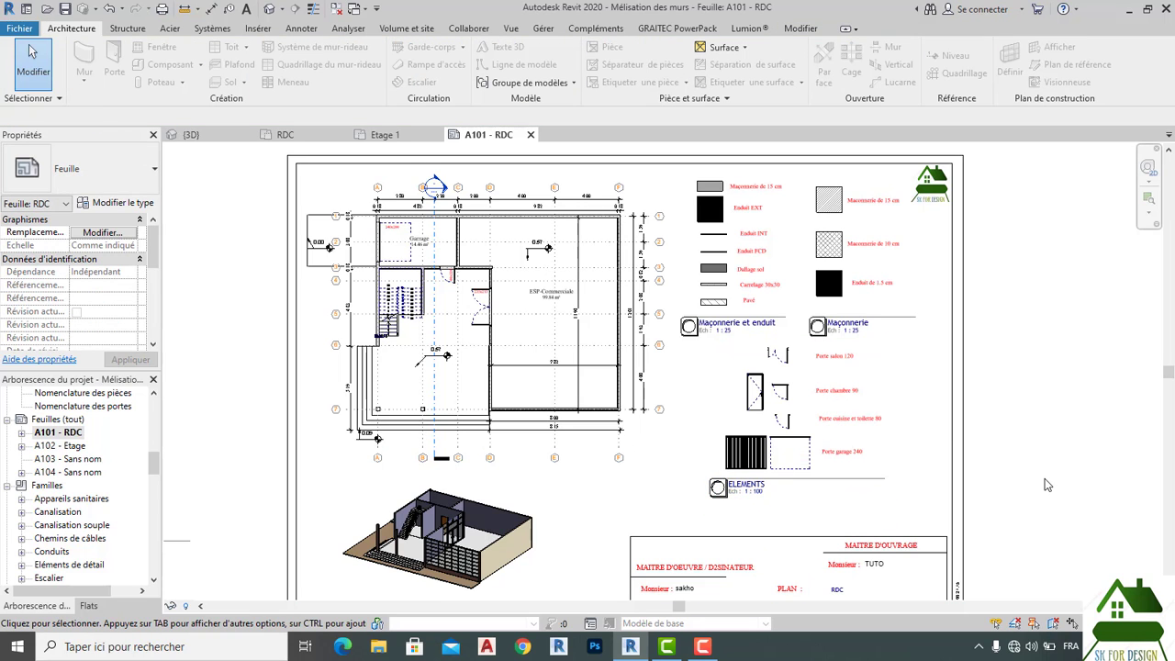
Step: Open the sheet A102 - Etage and place its Etage 3D view below the floor plan, beside the title block
scroll(1045, 480, "down", 1)
middle_click_drag(1082, 442, 1022, 395)
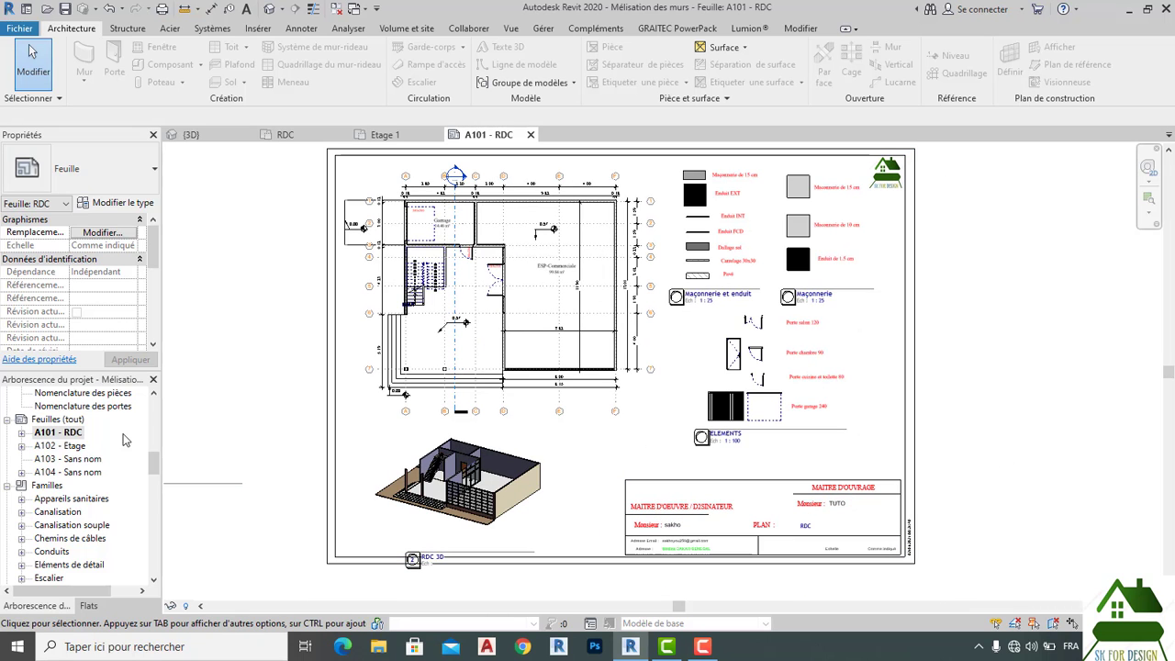
double_click(64, 447)
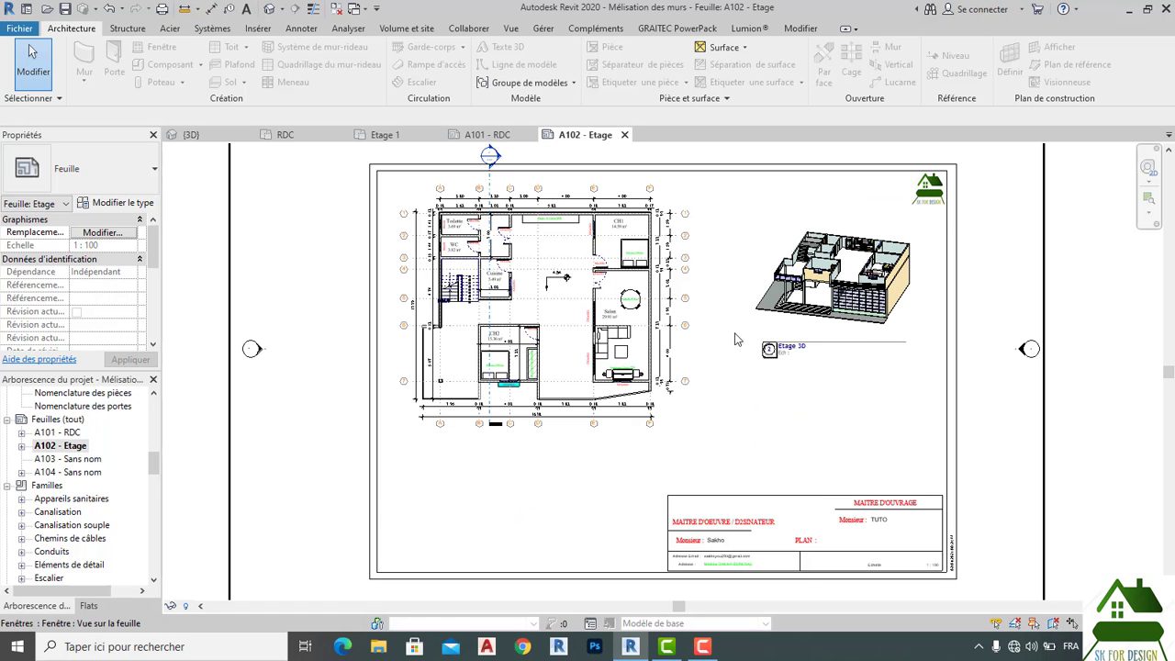
left_click(831, 307)
left_click_drag(830, 278, 509, 465)
left_click(757, 454)
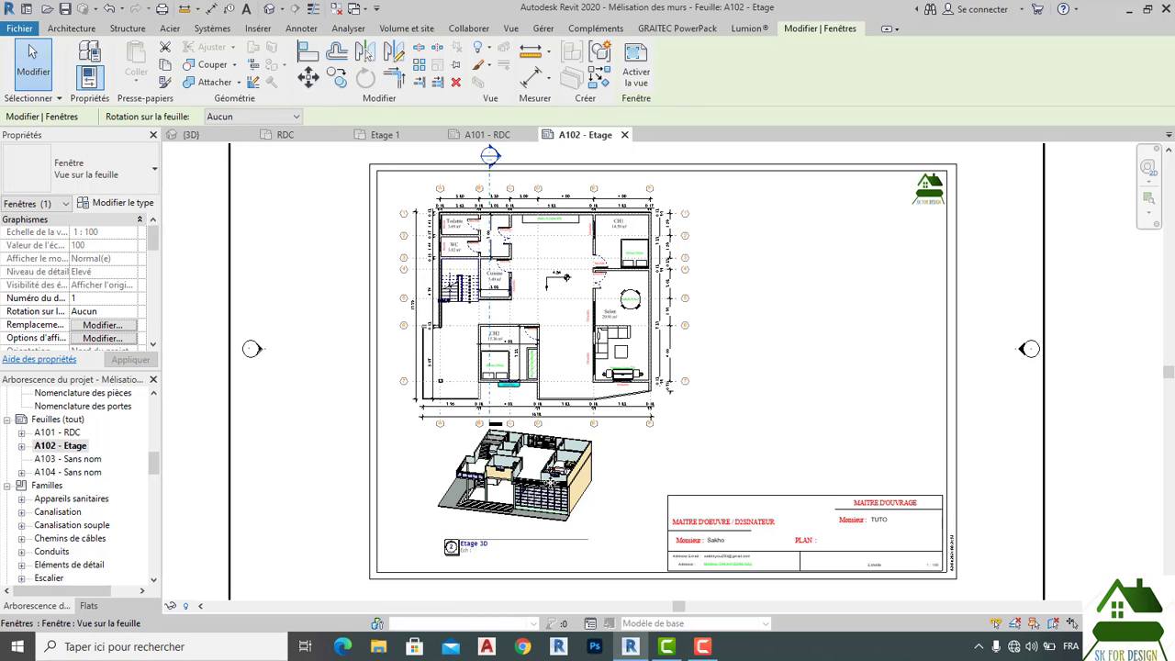
scroll(593, 472, "down", 2)
left_click(636, 73)
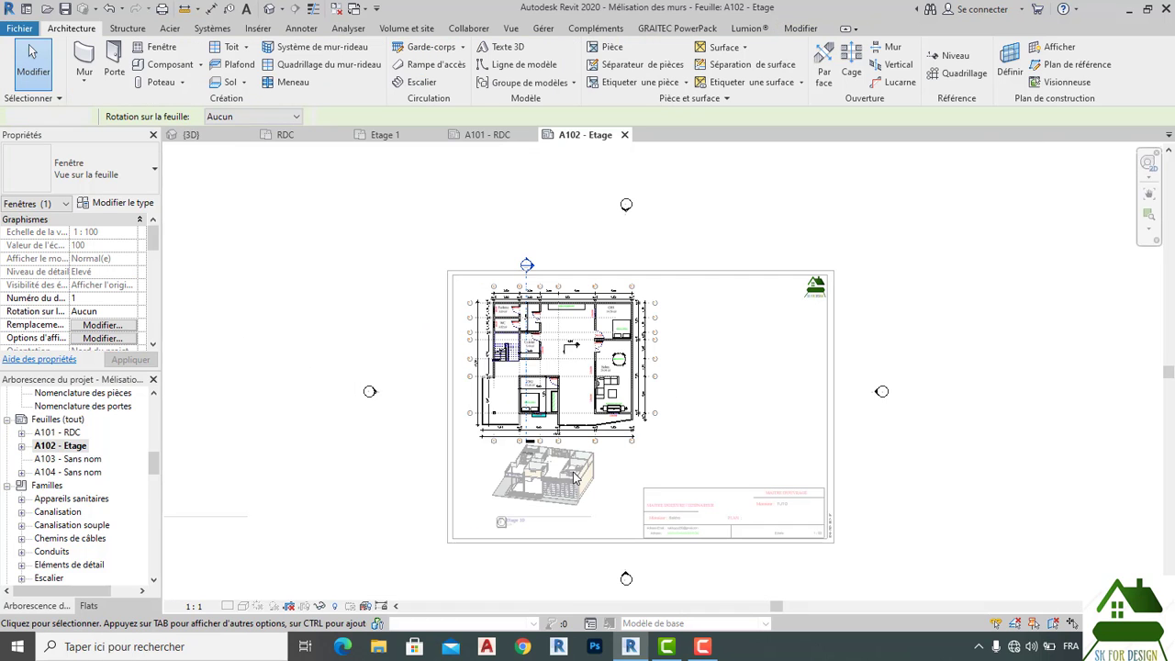
left_click(634, 448)
right_click(637, 449)
left_click(712, 81)
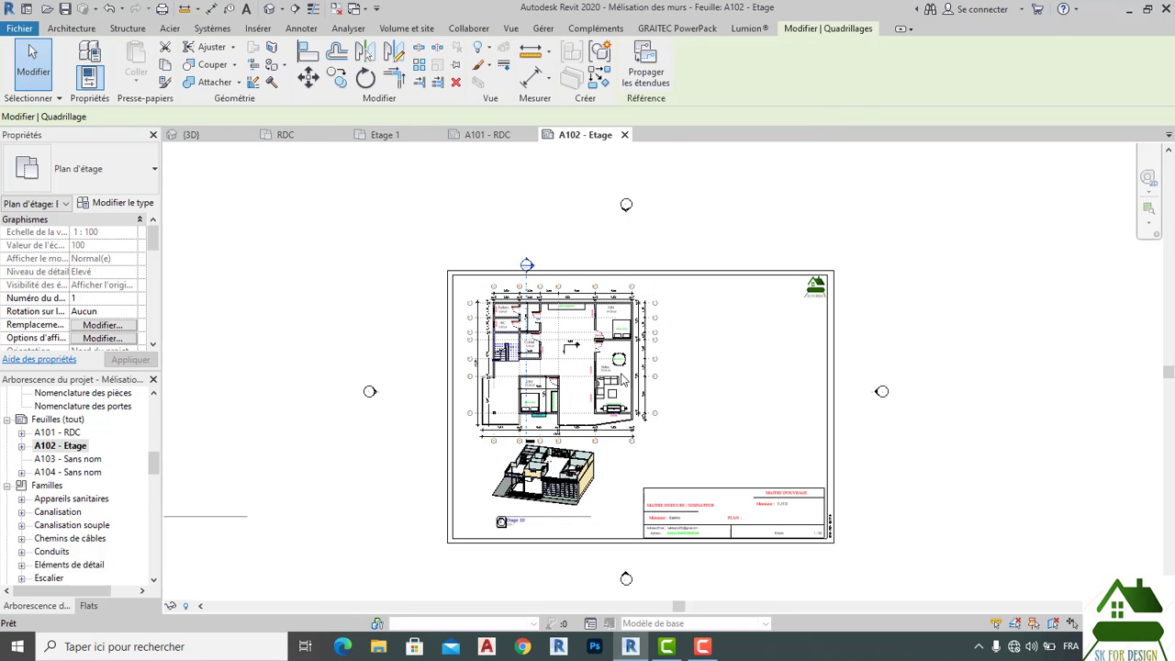
left_click(590, 490)
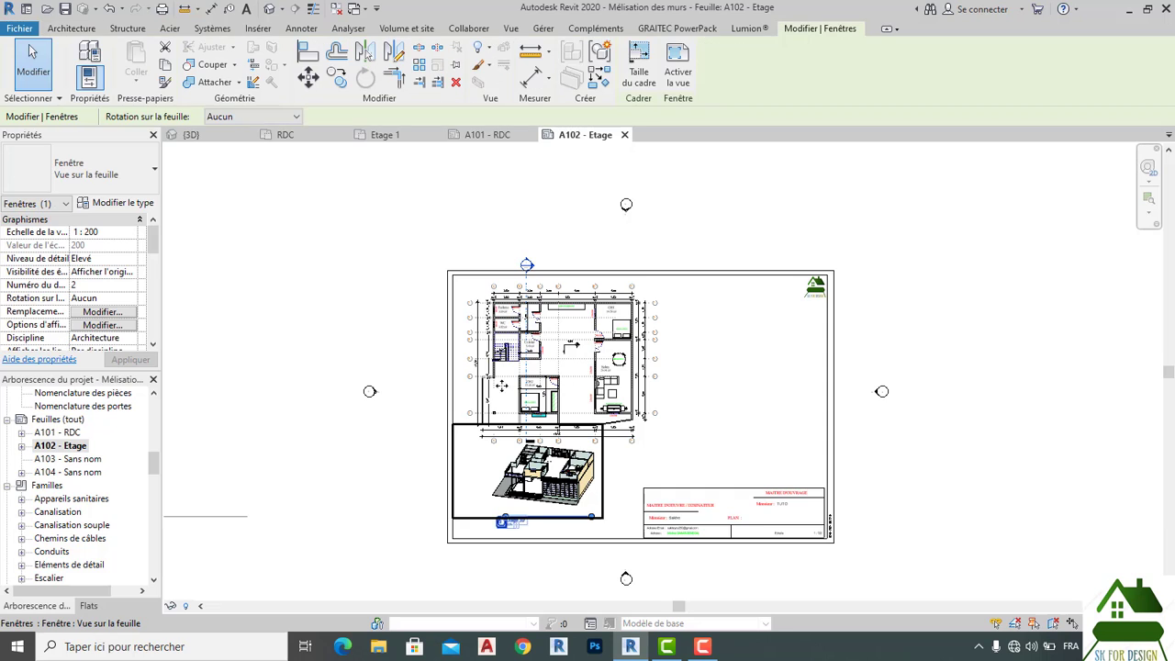
left_click(310, 53)
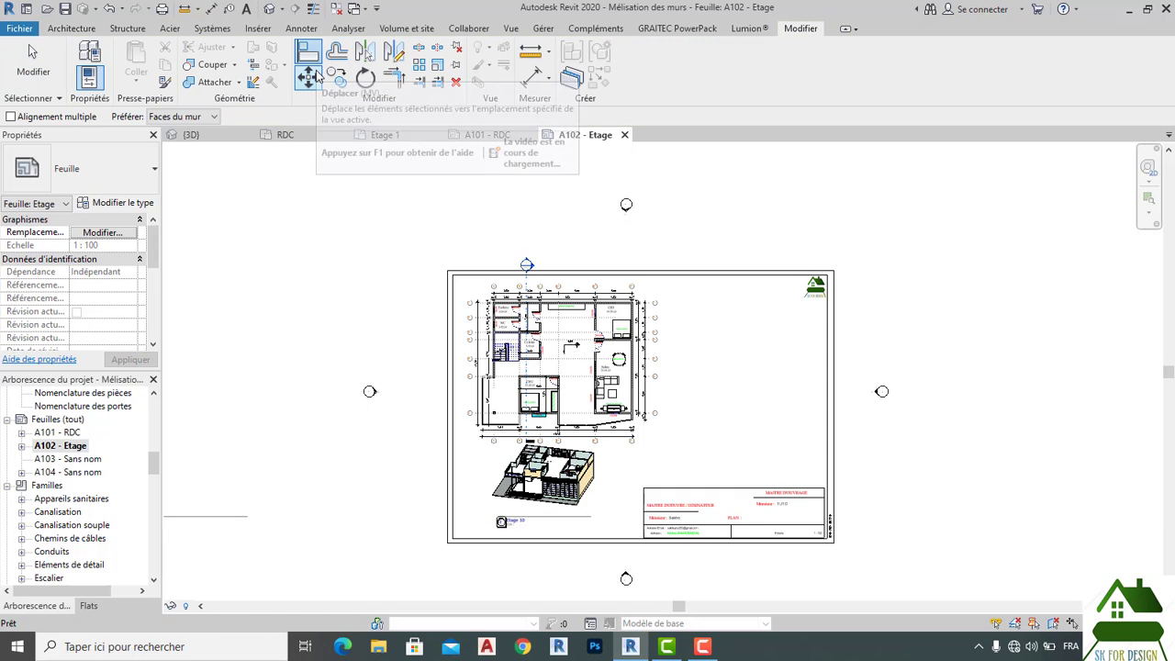
left_click(312, 77)
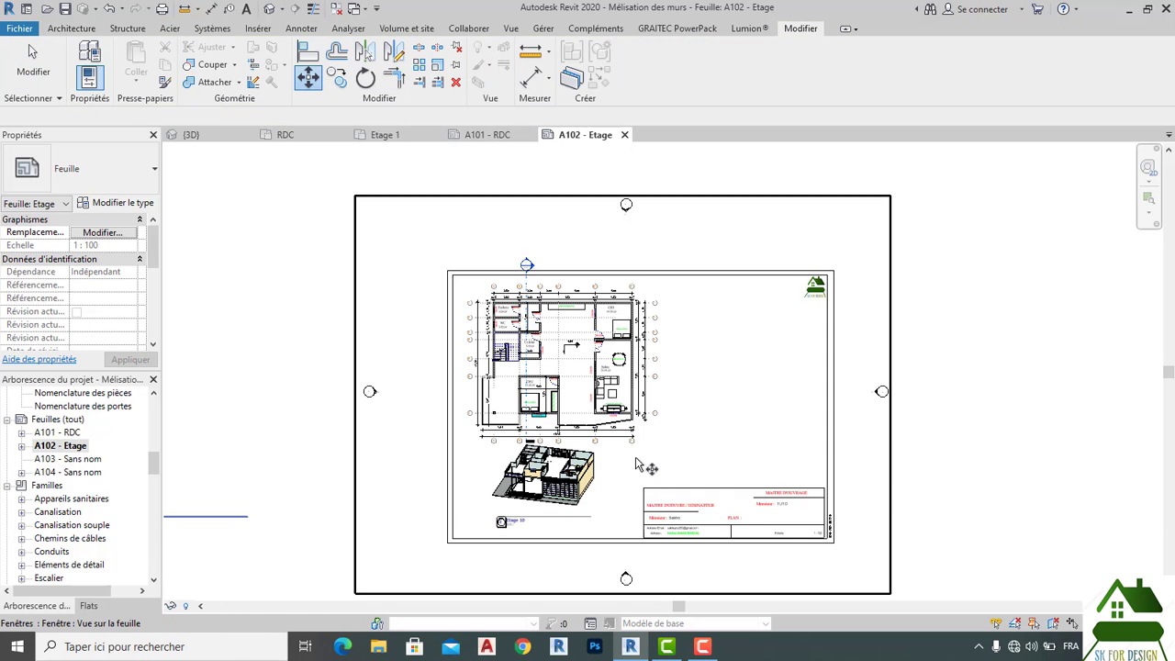
key("Escape")
Step: Move the Etage 3D view slightly down the sheet, clear of the floor plan's lower dimensions and grid bubbles
left_click(551, 499)
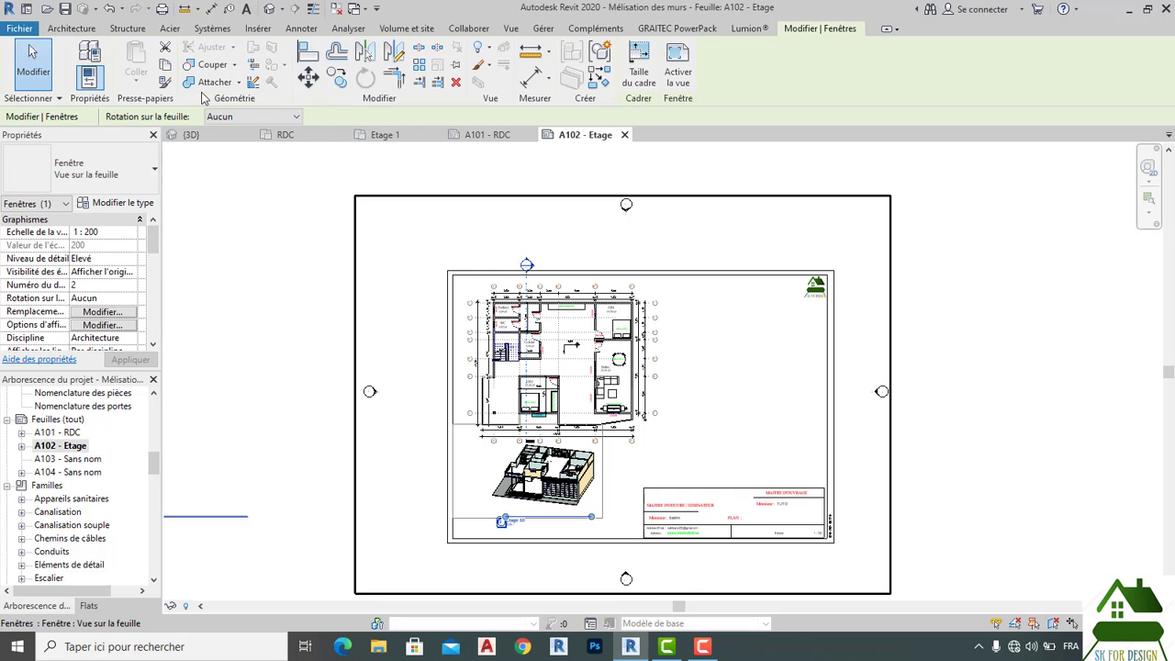
key("m")
key("v")
scroll(543, 443, "up", 3)
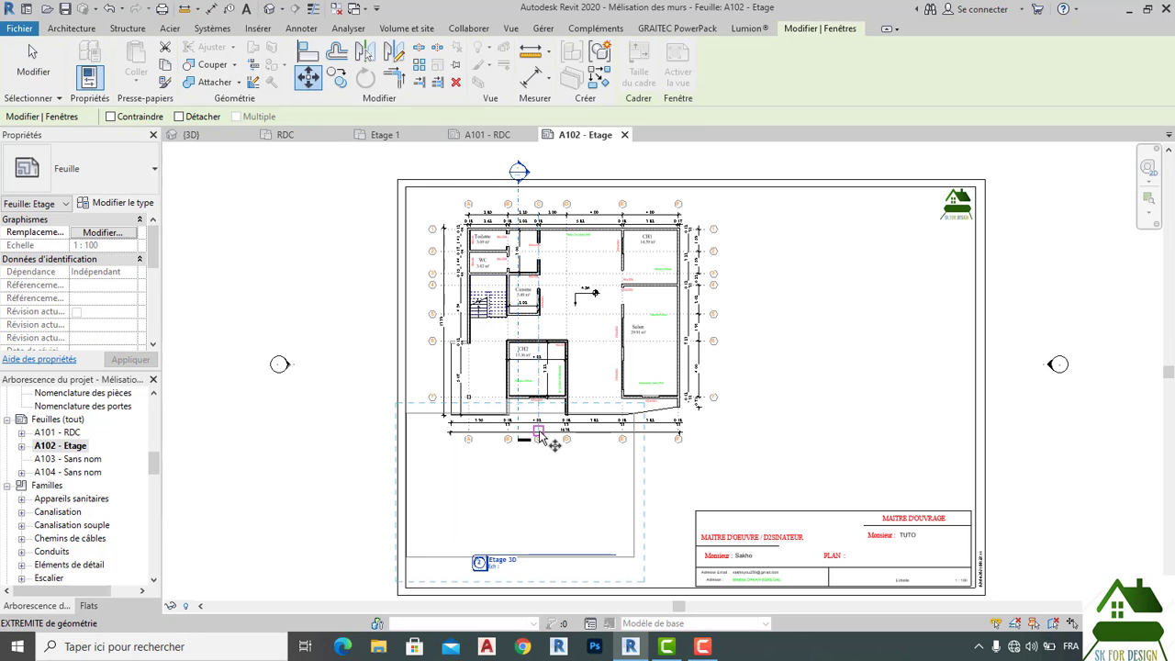
left_click(530, 435)
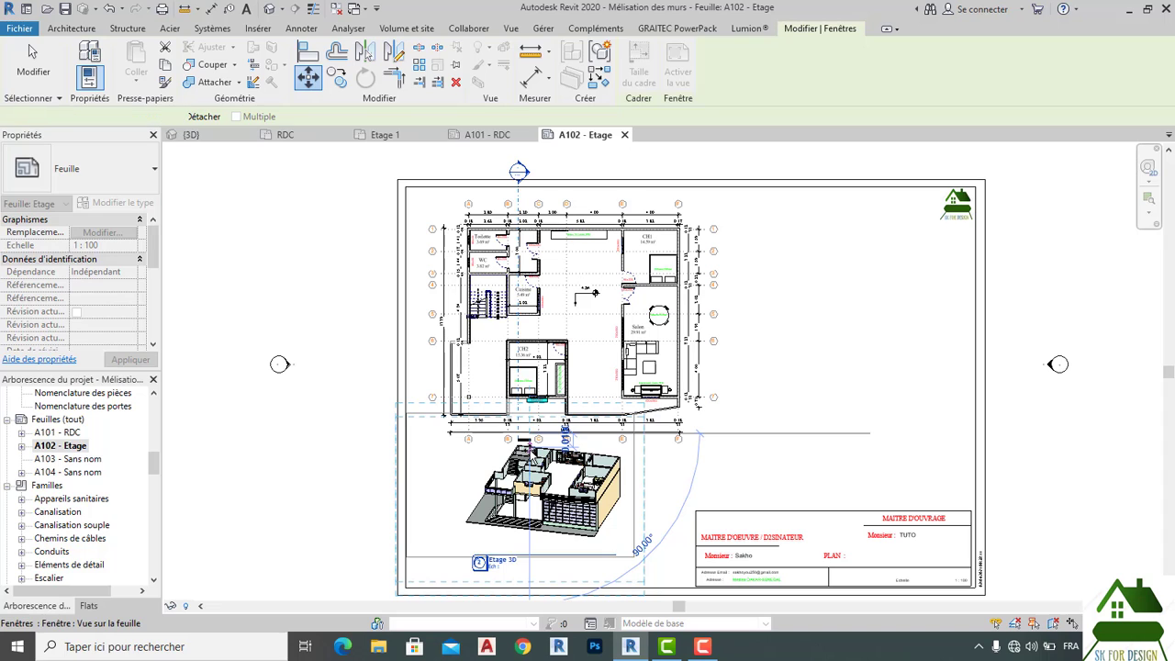
left_click(530, 449)
left_click(776, 493)
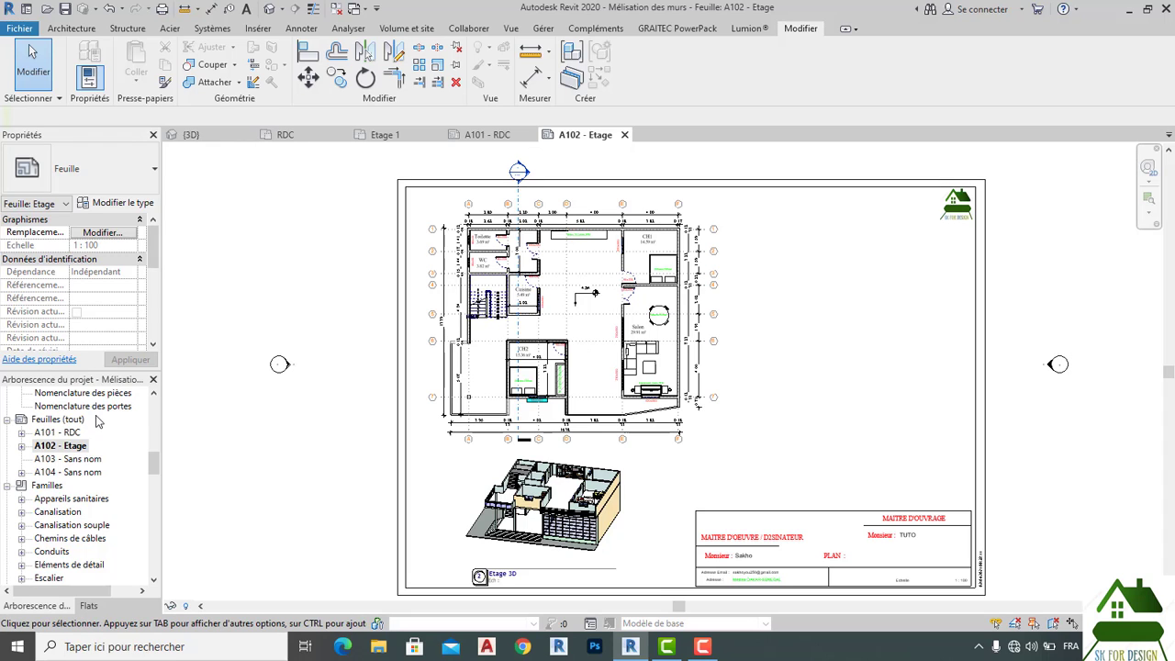
Step: Draw a horizontal building section across the RDC plan, between grids 4 and 5, cutting the staircase and the ESP-Commerciale room
scroll(74, 517, "down", 1)
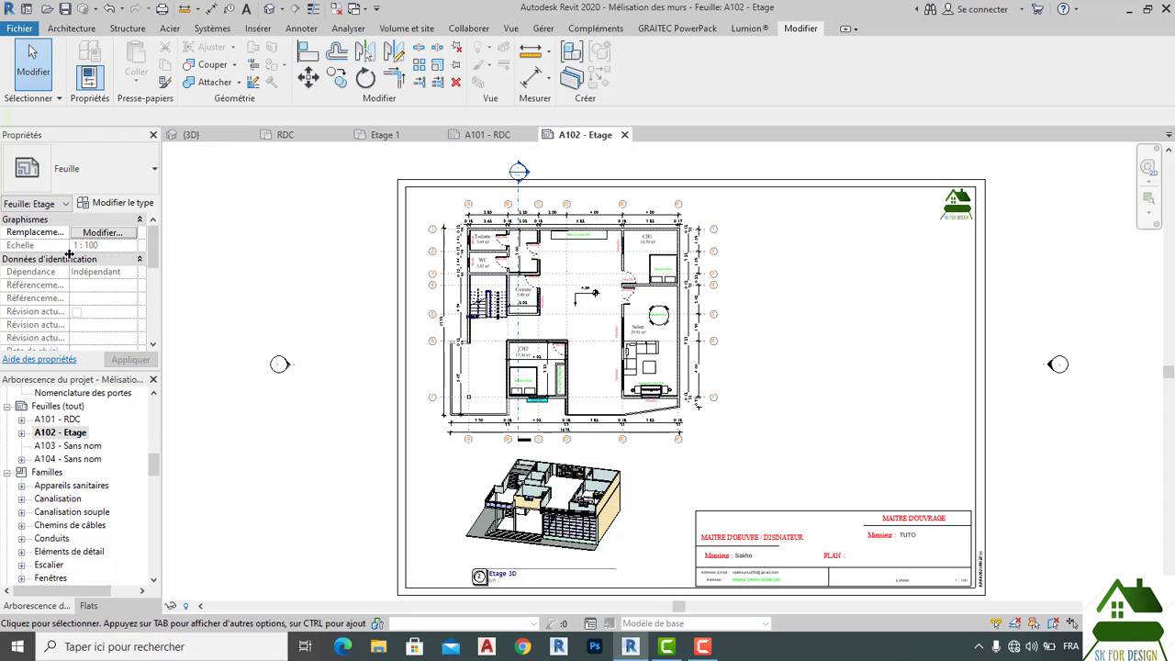
left_click(285, 135)
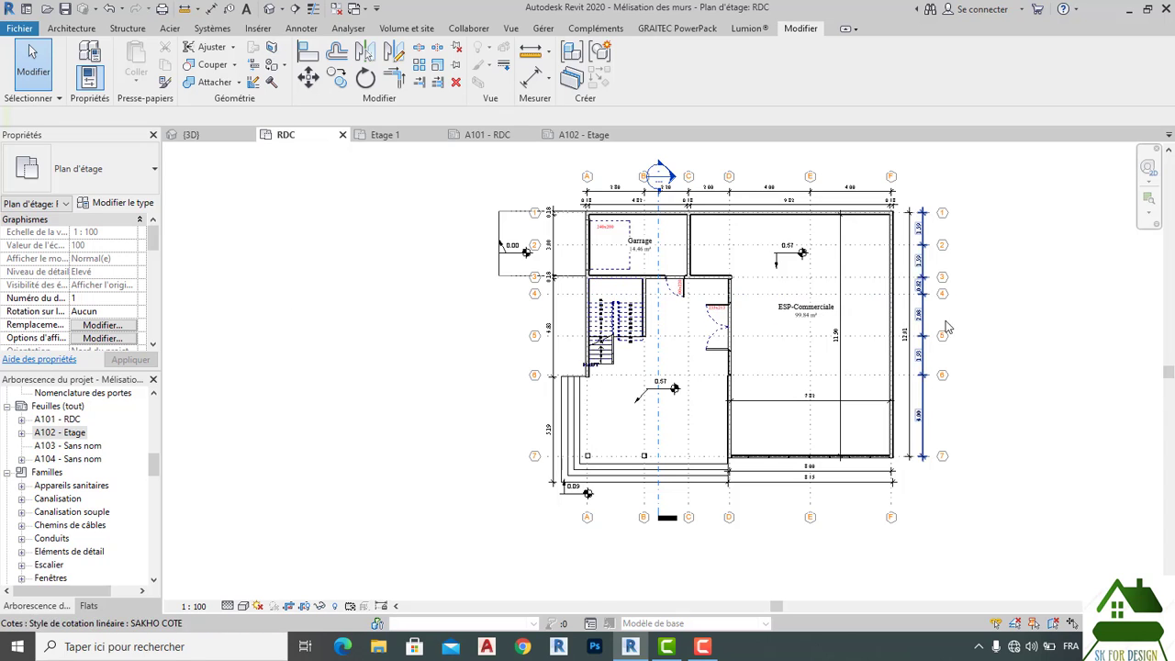
left_click(517, 32)
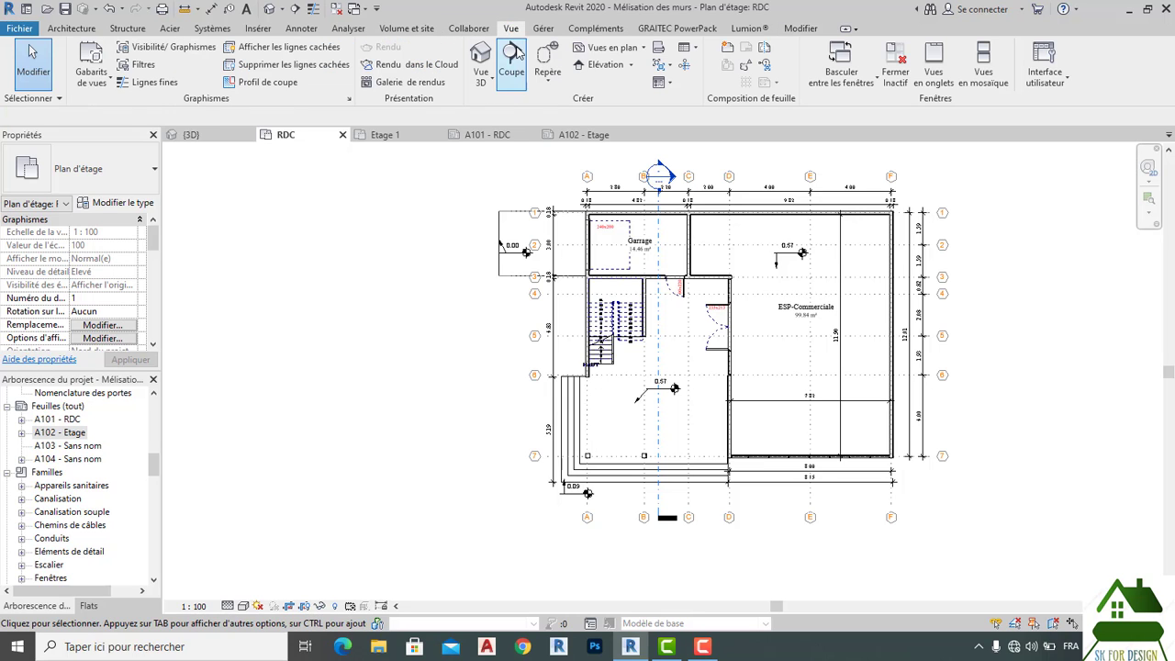
left_click(512, 59)
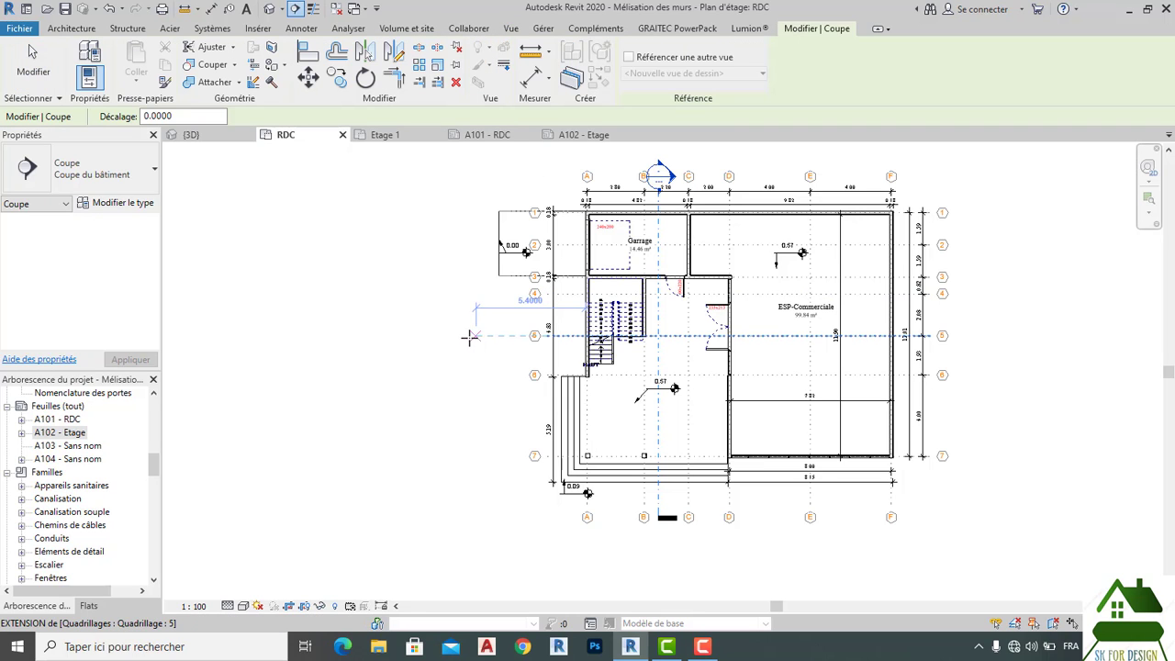
left_click(372, 309)
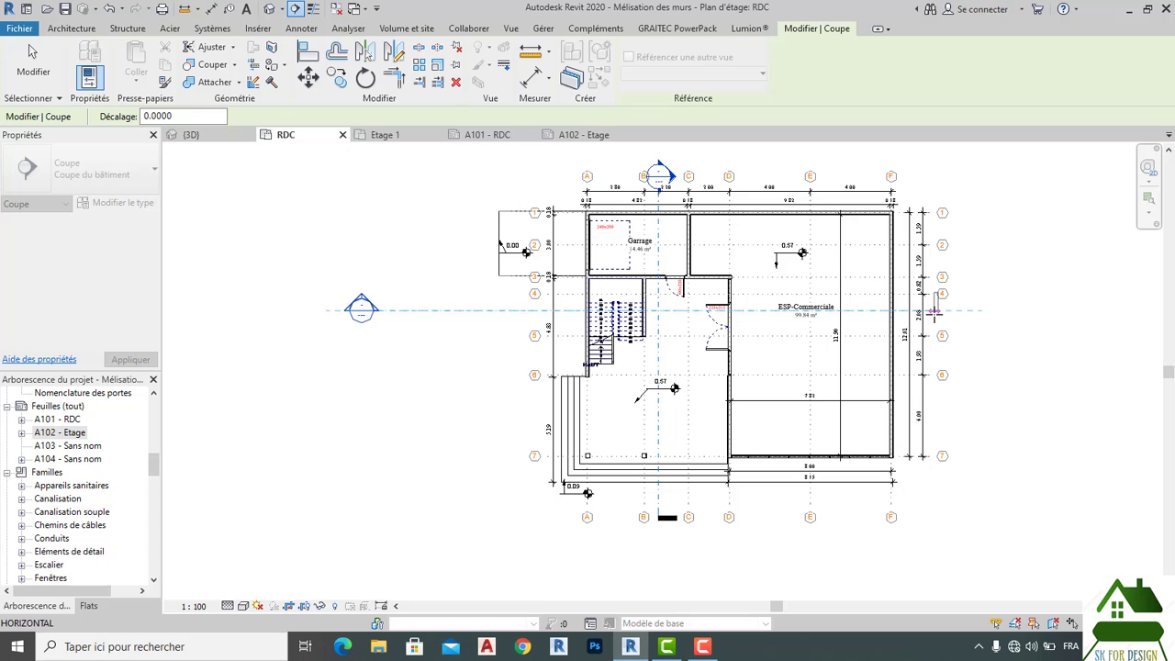
left_click(935, 310)
scroll(401, 375, "up", 1)
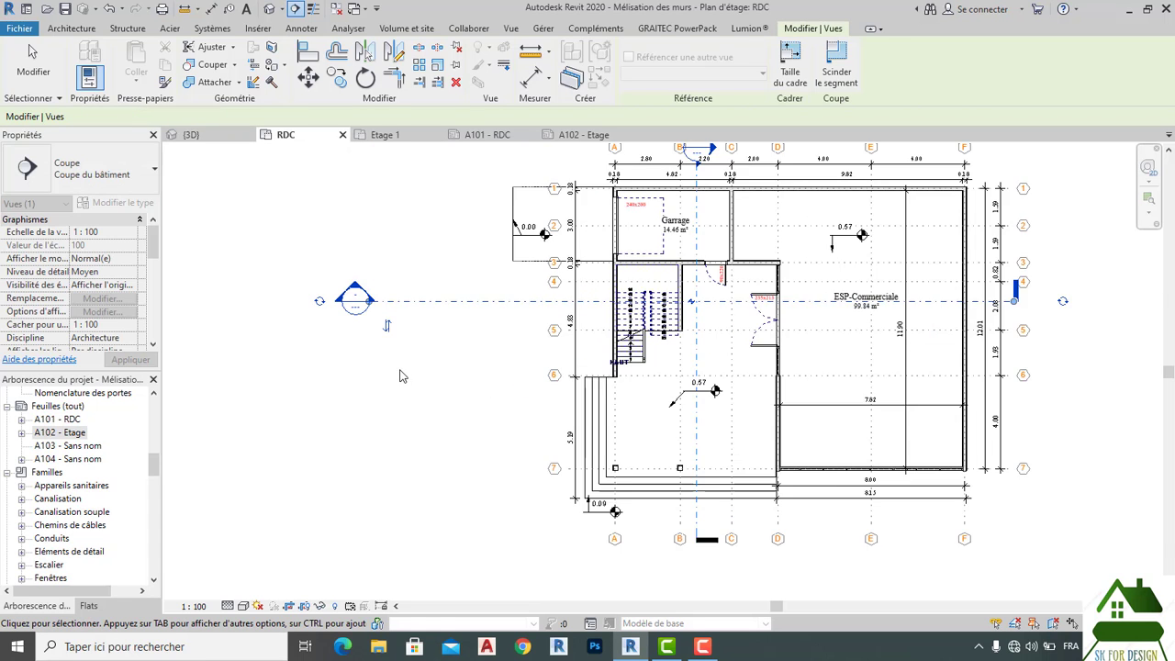
scroll(401, 375, "up", 1)
key("Escape")
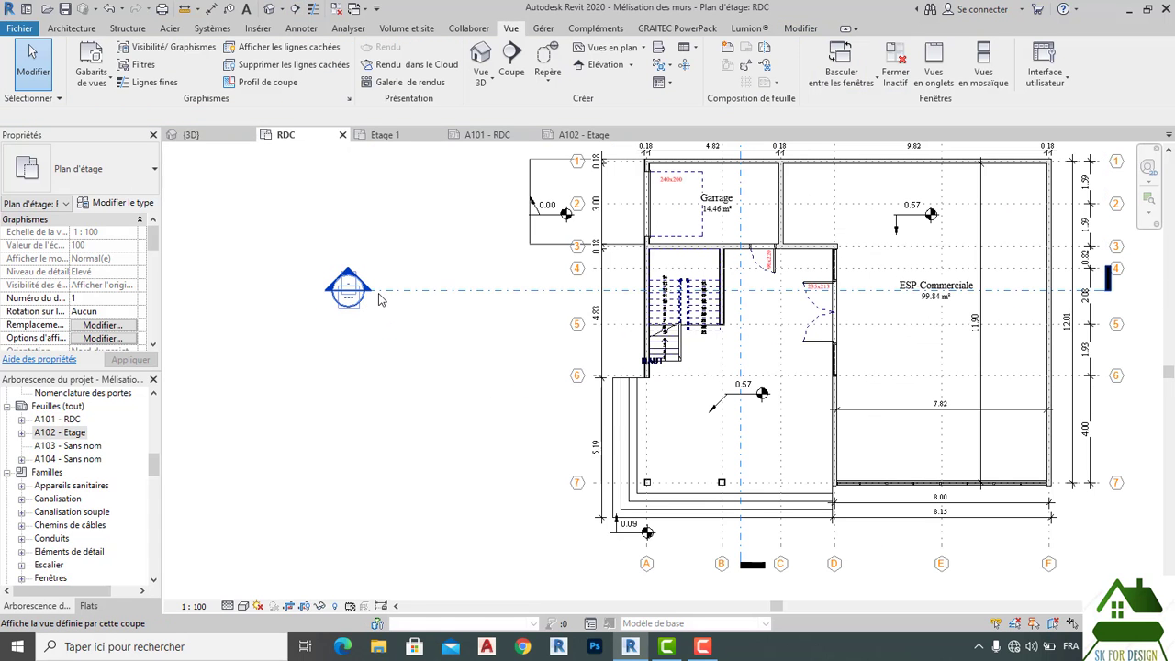
Step: Shorten the horizontal section line by bringing its head in beside the staircase's outer wall, near grid A
left_click(380, 298)
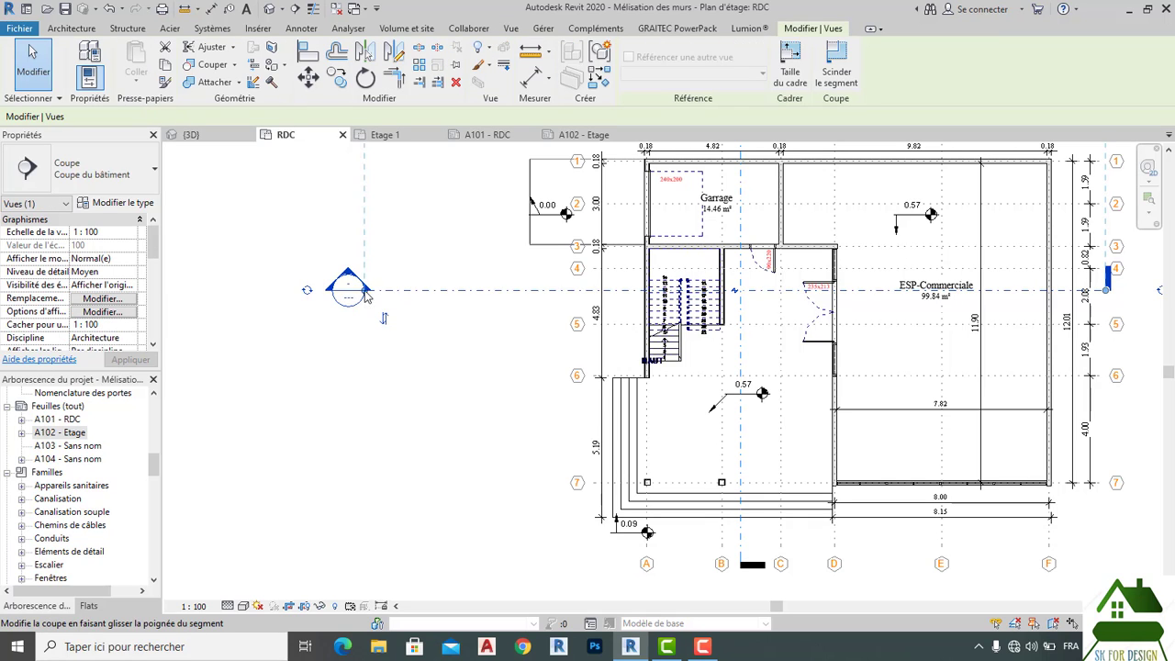
left_click(365, 294)
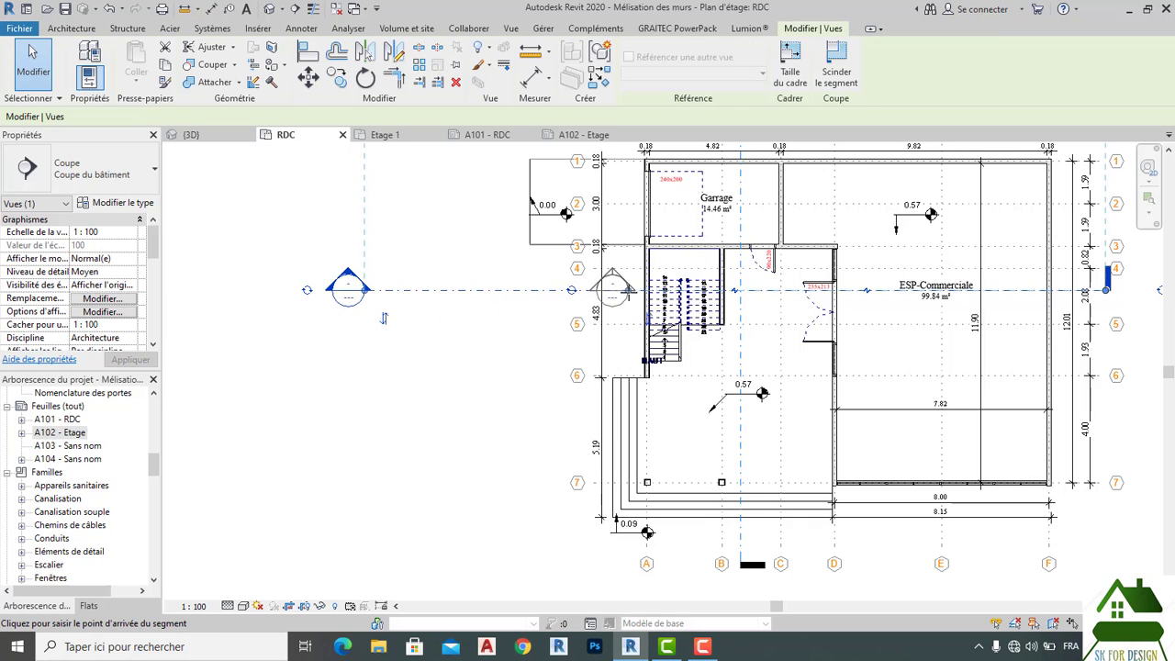
left_click(617, 290)
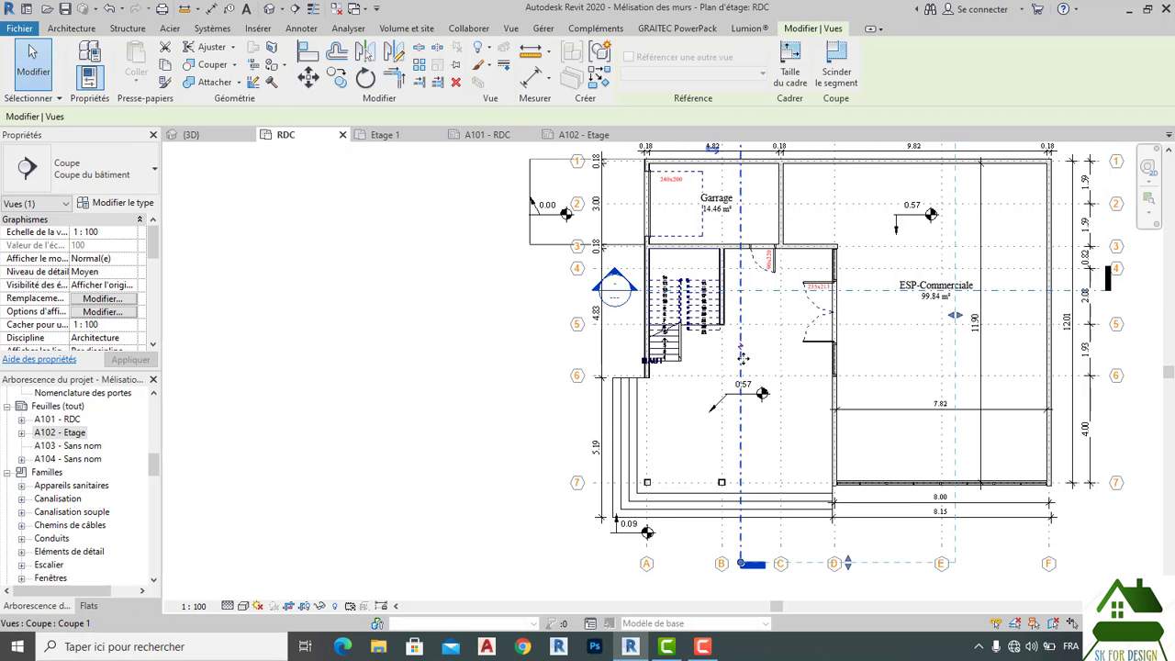
Step: Move the vertical section Coupe 1 toward grid A so that it cuts through the staircase
scroll(742, 358, "down", 2)
left_click_drag(742, 339, 718, 327)
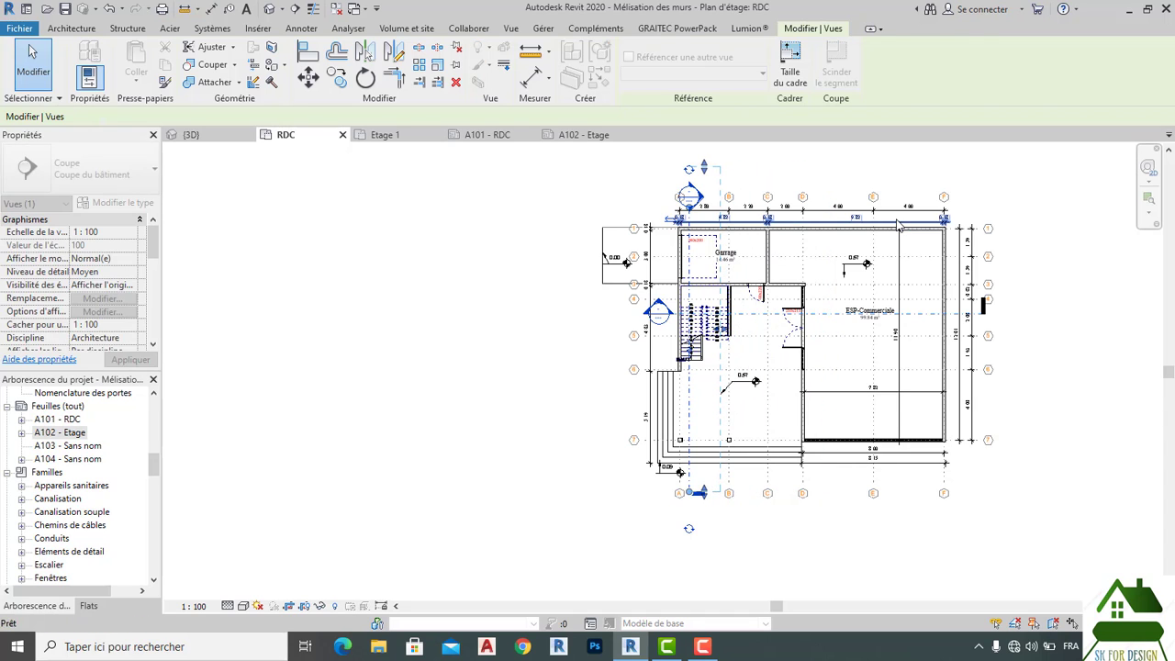
left_click(753, 179)
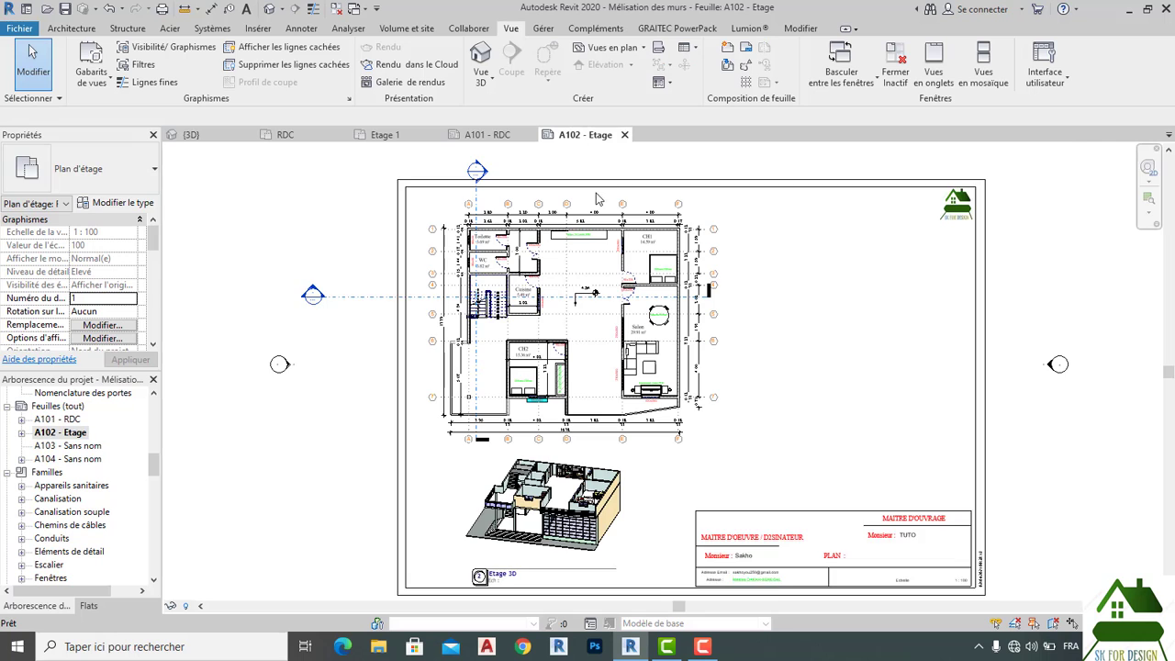
Step: Place the Coupe 1 section on sheet A102 - Etage, to the right of the floor plan, and shift it slightly up
scroll(73, 474, "up", 5)
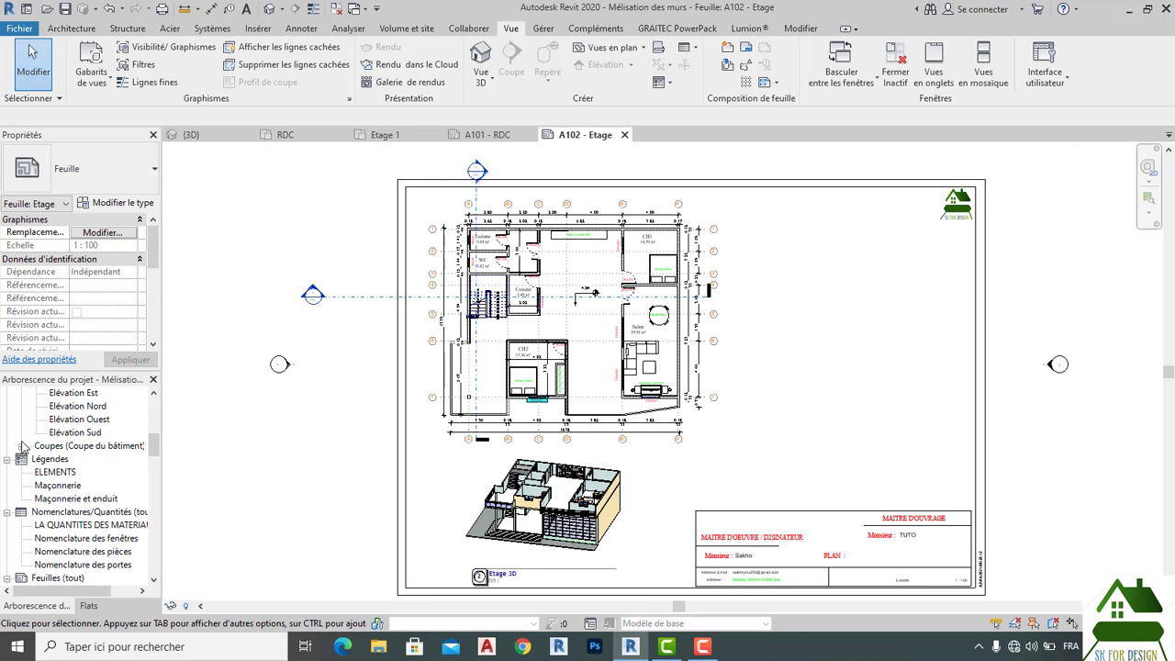
left_click(21, 447)
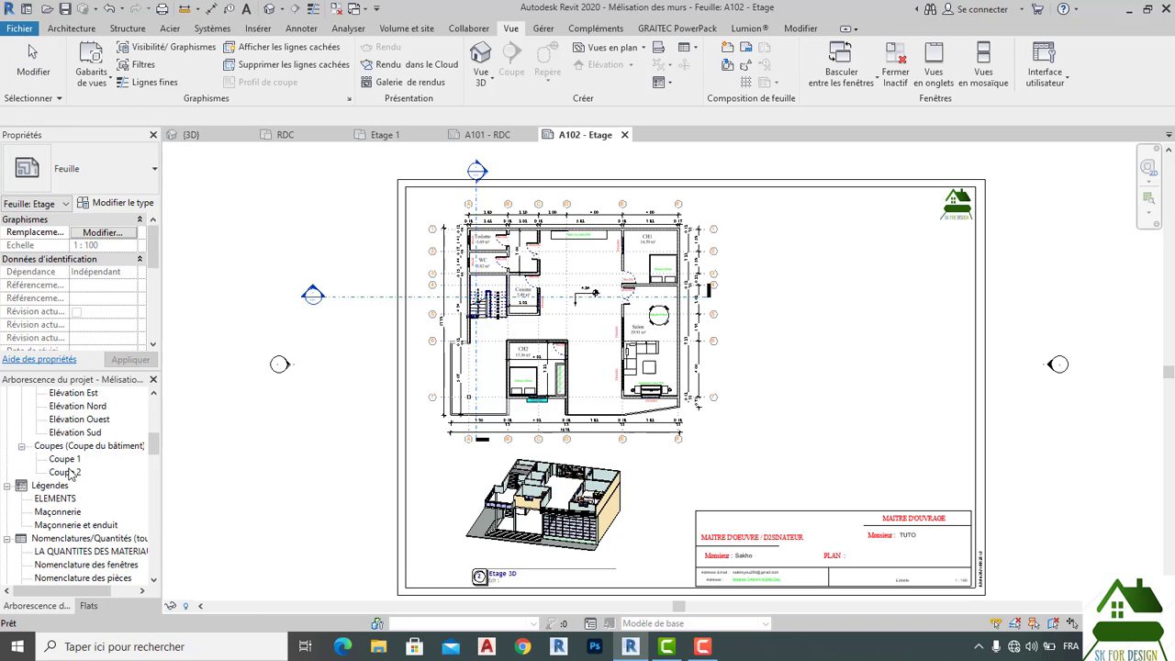
left_click(67, 460)
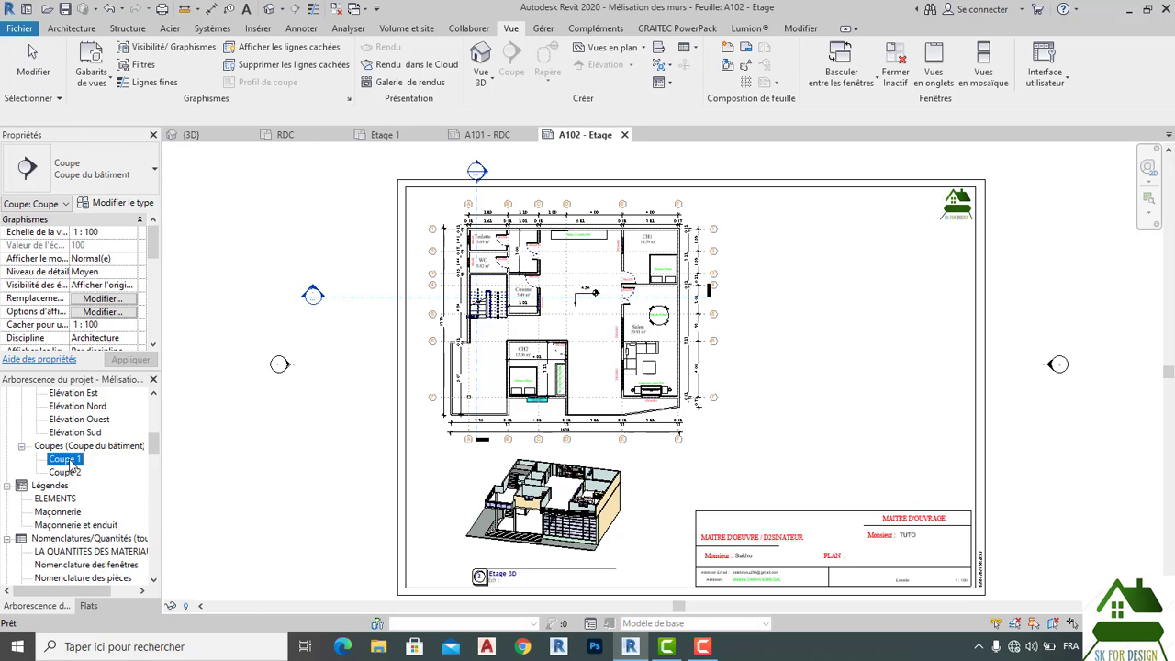
right_click(72, 465)
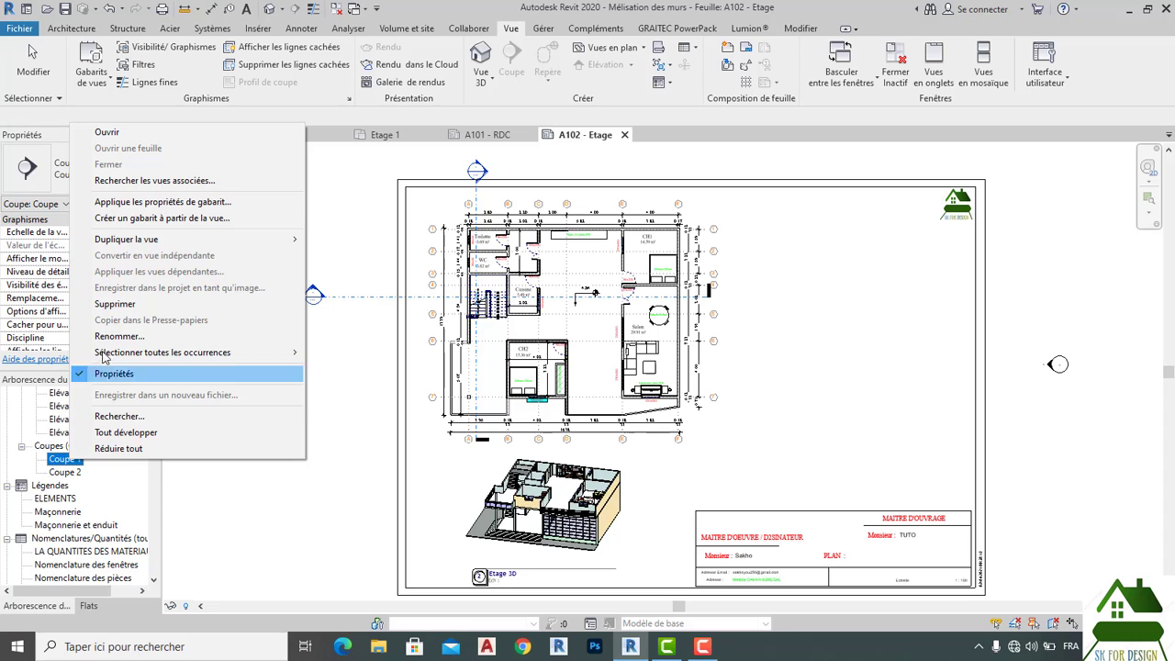
left_click(205, 509)
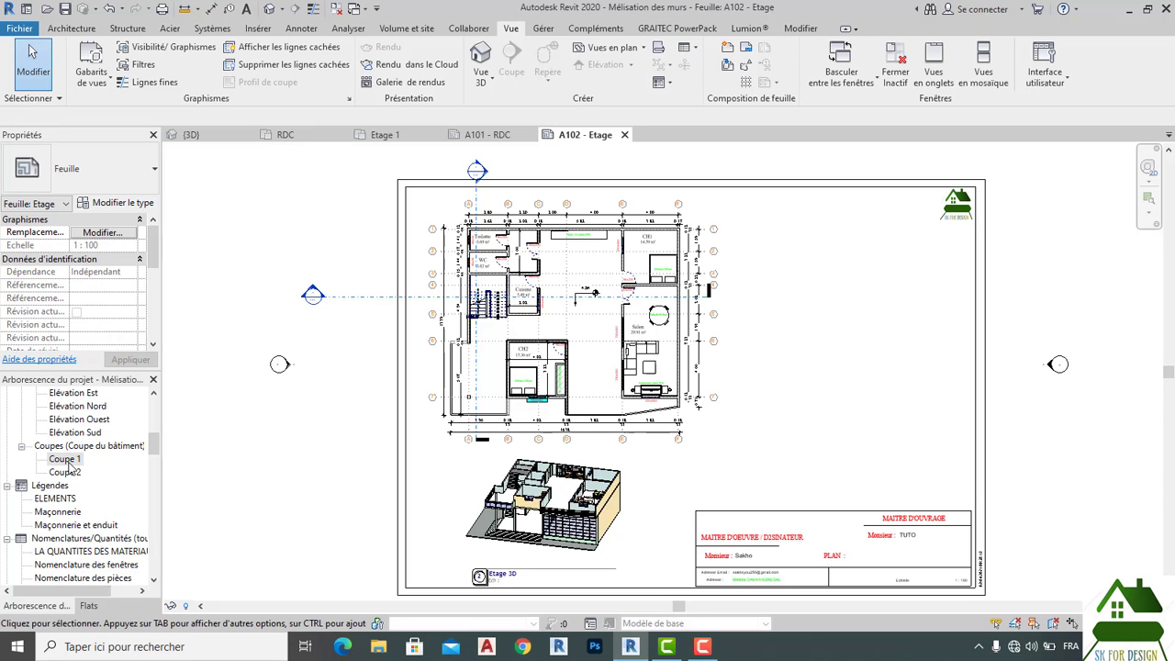
left_click(69, 461)
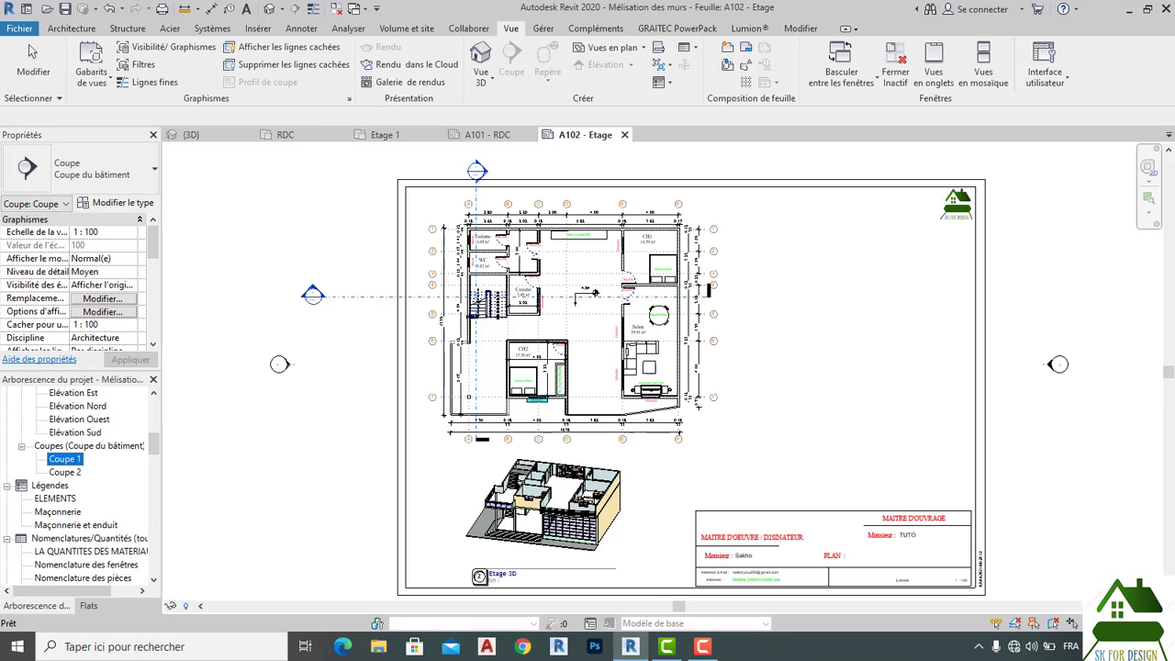
left_click(859, 299)
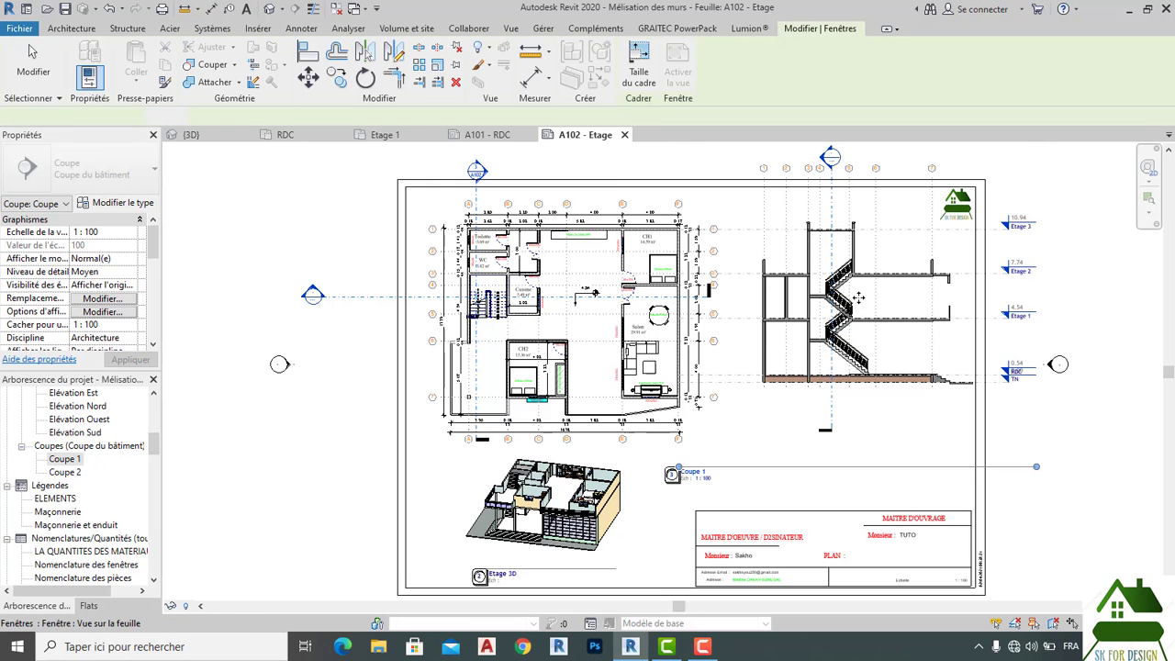
left_click_drag(859, 299, 872, 258)
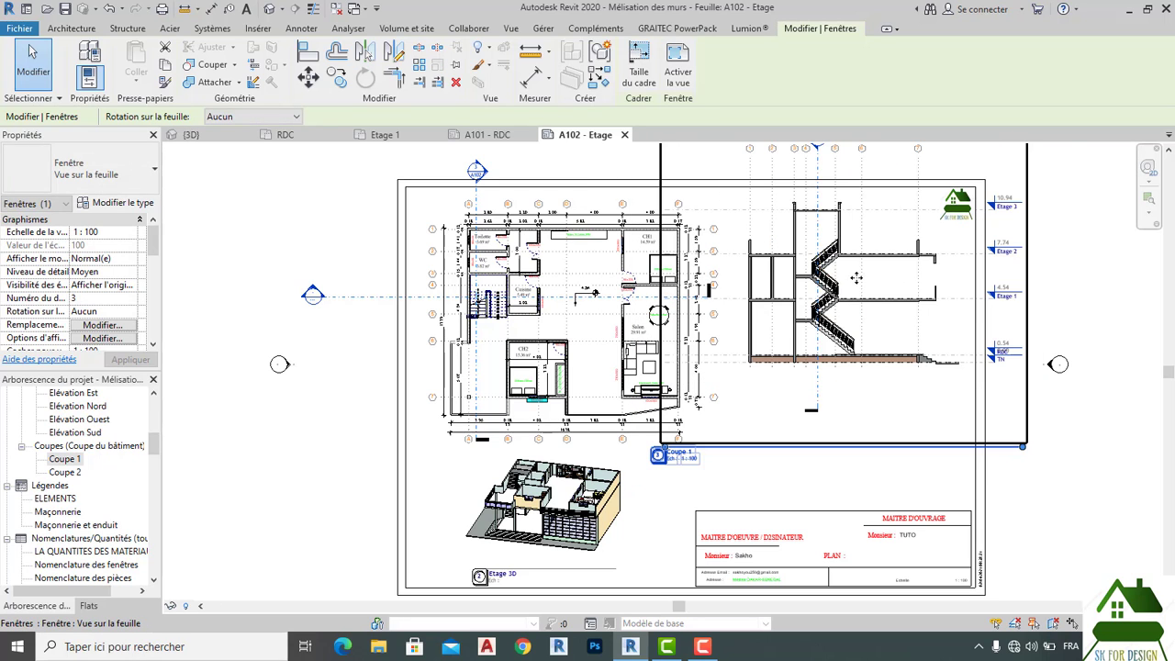
Step: Examine the Coupe 1 section view, and move its viewport on sheet A102 - Etage down and left, just above the title block
left_click(60, 473)
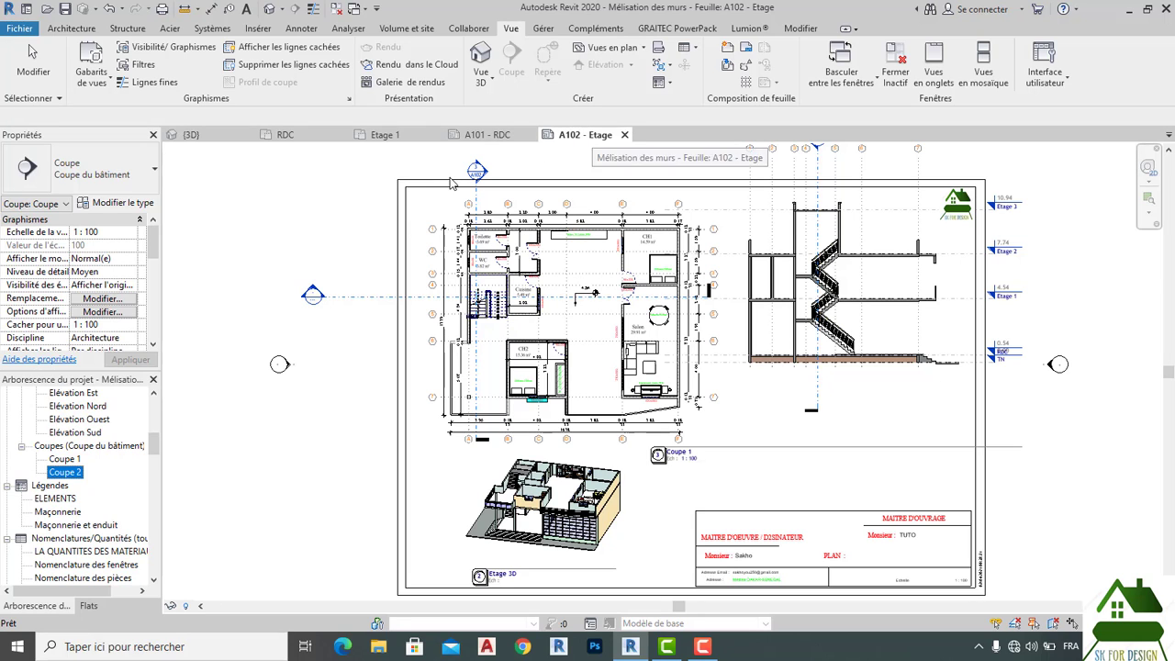
left_click(64, 459)
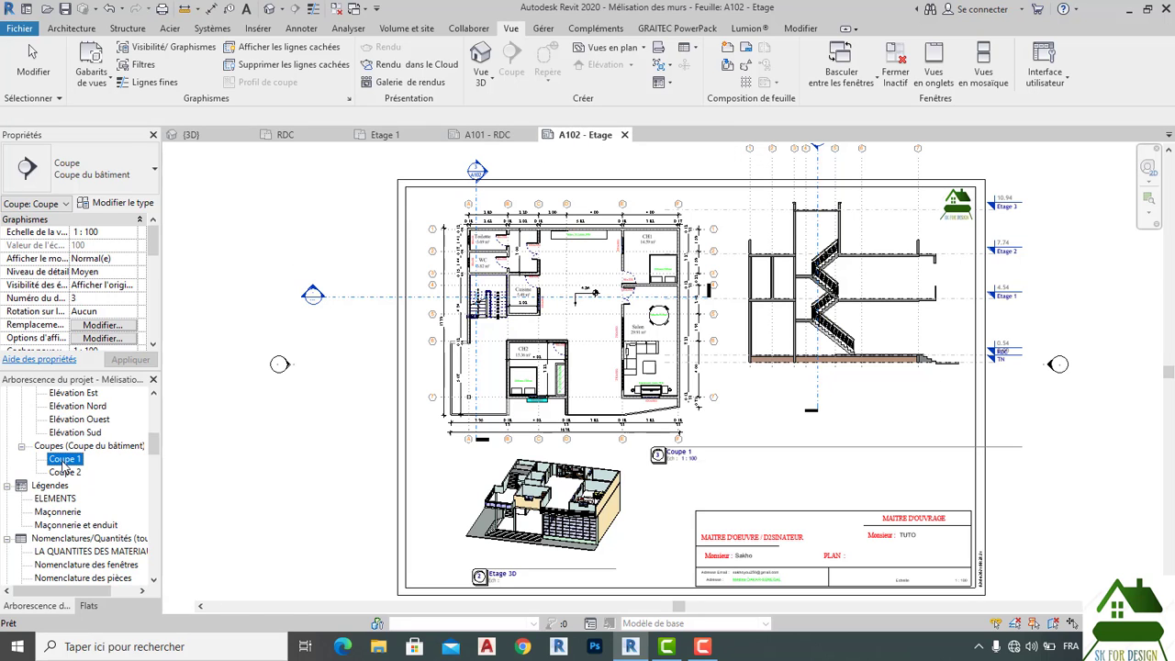
double_click(64, 459)
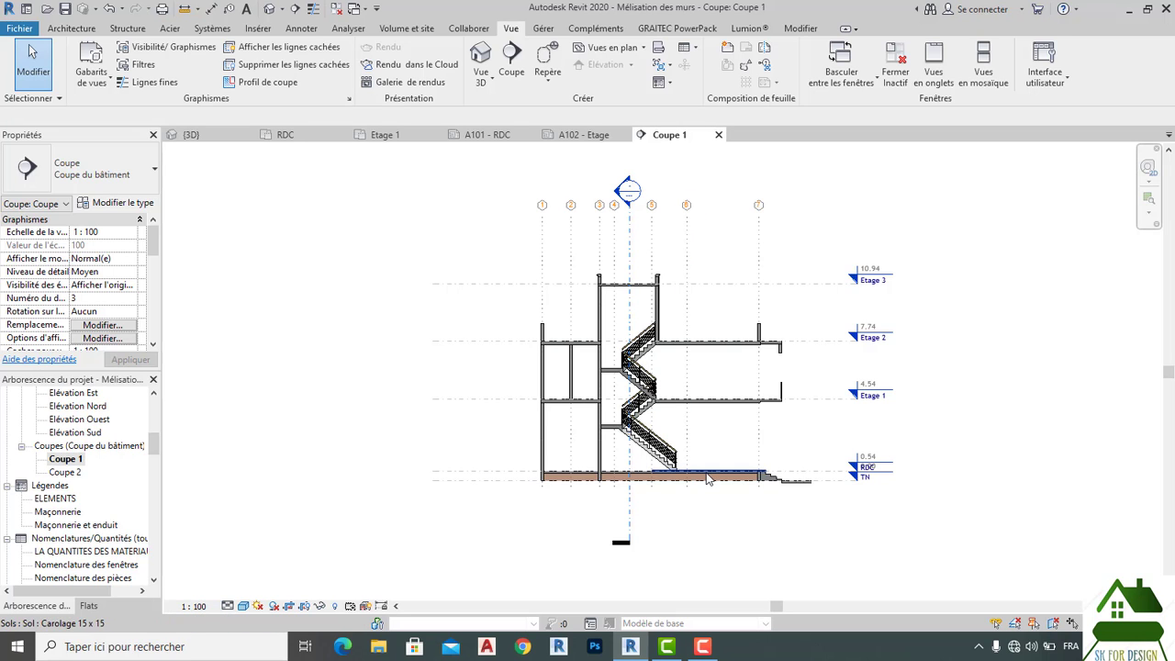
scroll(698, 381, "up", 5)
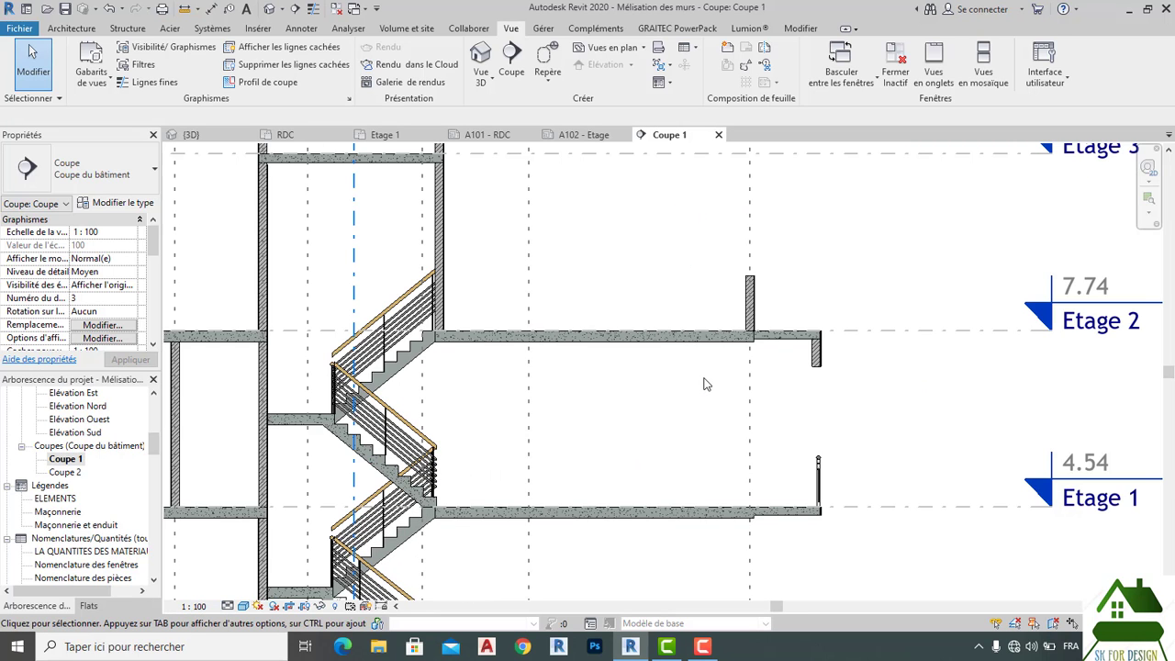
scroll(700, 381, "down", 2)
scroll(700, 384, "down", 2)
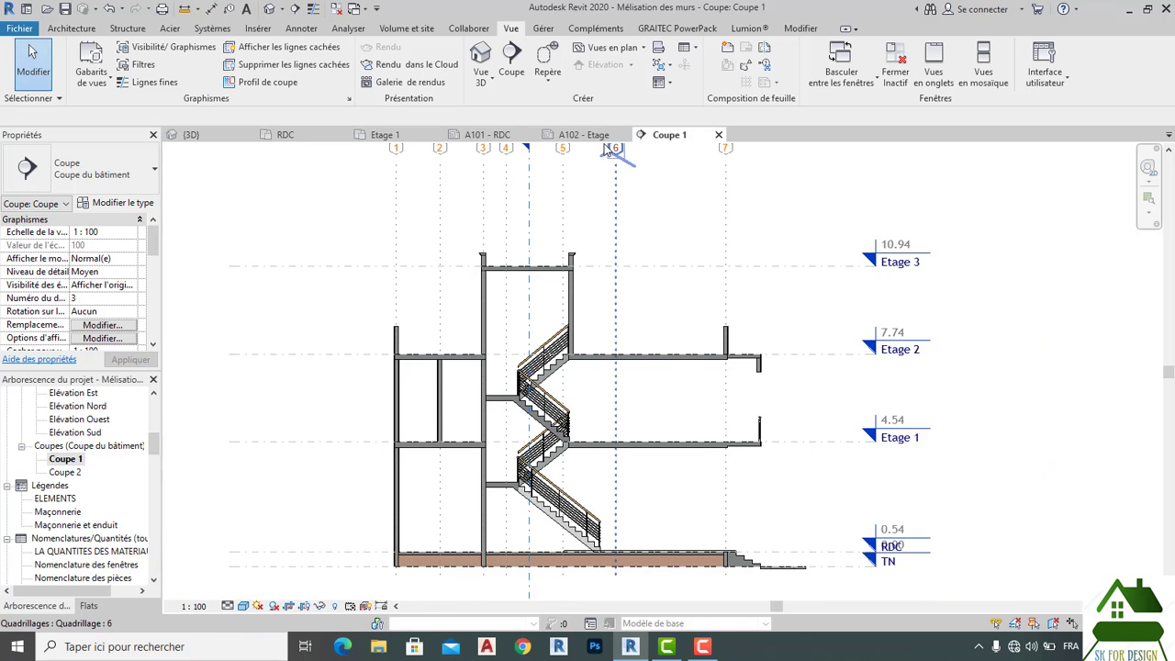
left_click(579, 135)
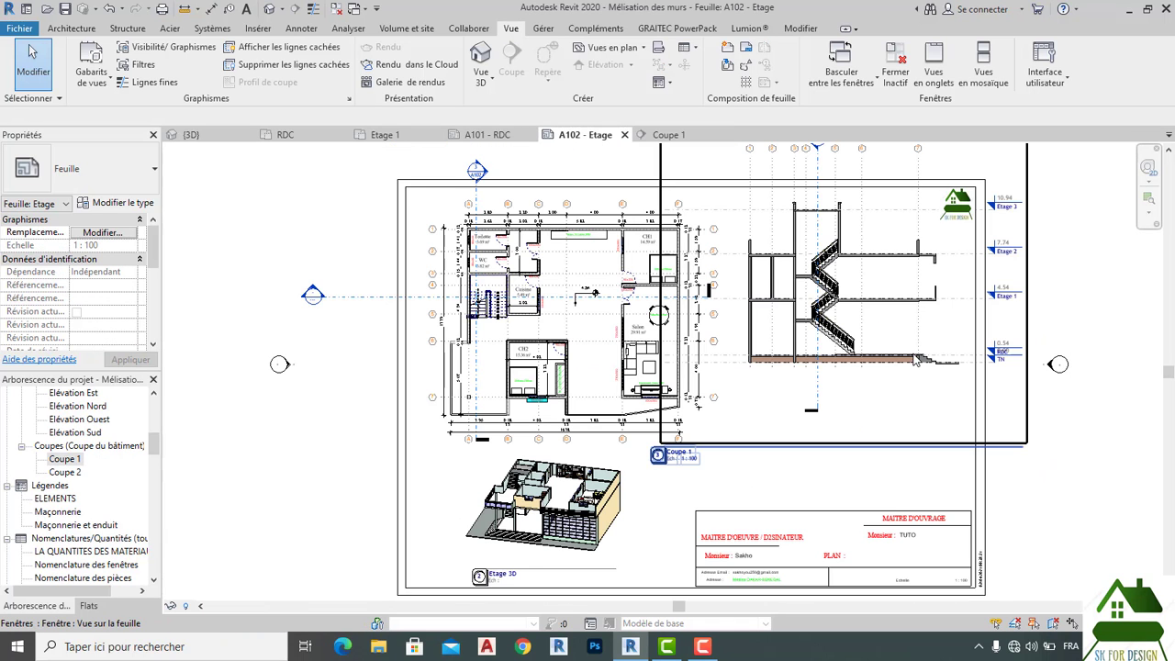
left_click_drag(858, 292, 825, 321)
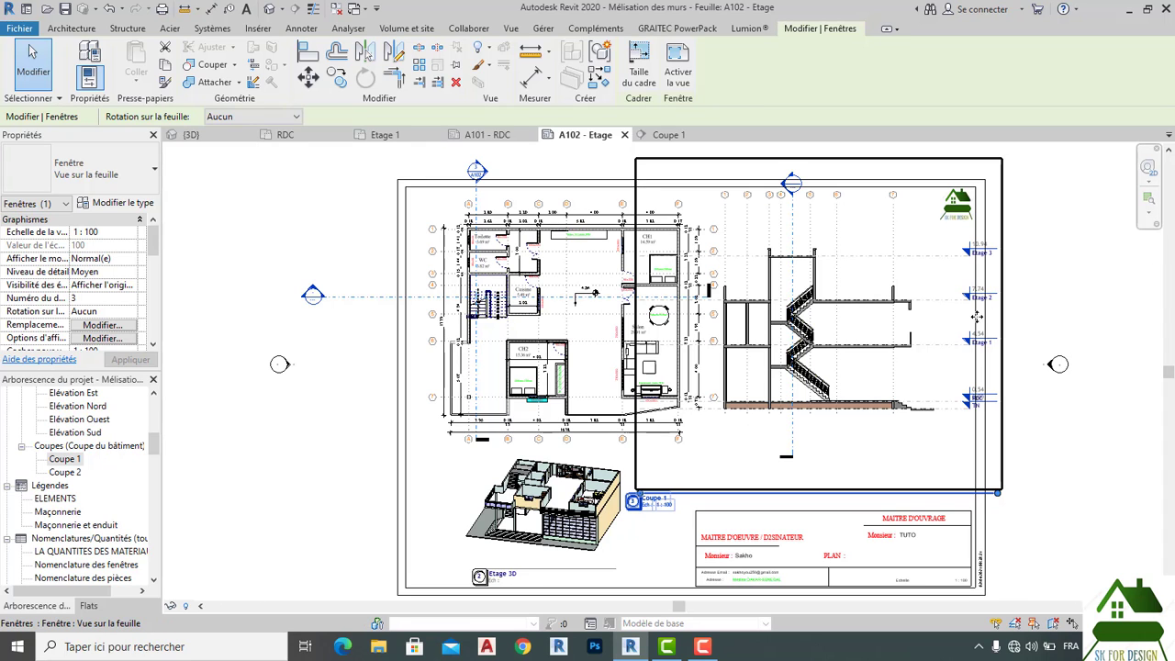
Step: In the Coupe 1 view, shorten the level lines so that their heads sit close to the building, just past grid 7
left_click(669, 135)
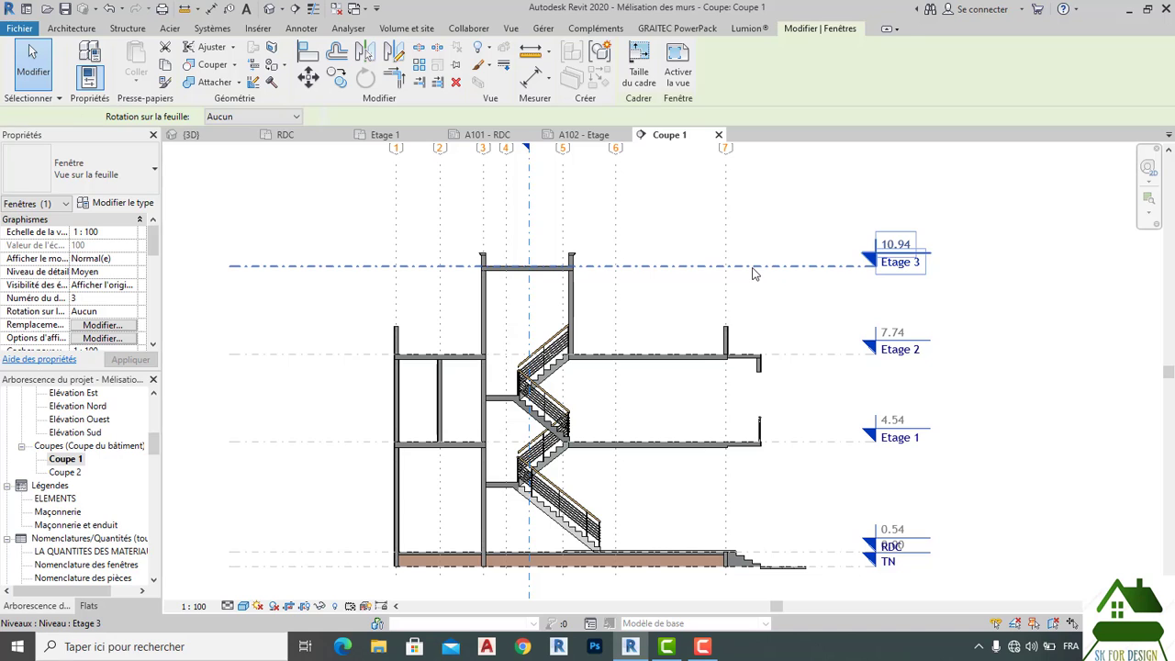
left_click(753, 270)
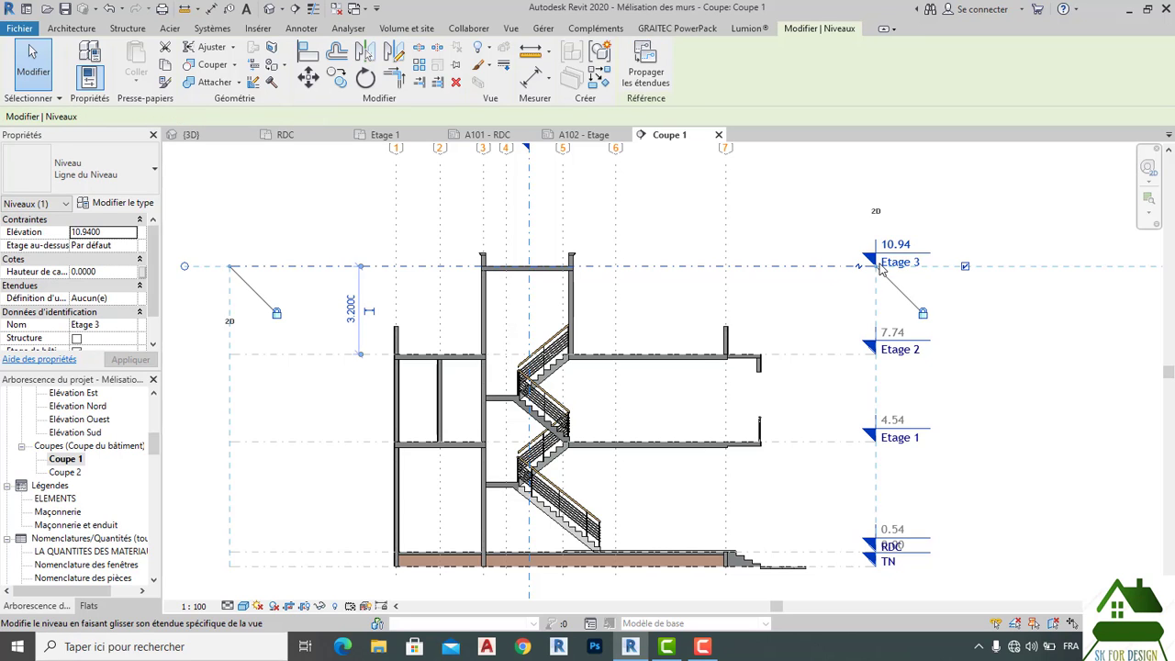
left_click_drag(882, 266, 773, 267)
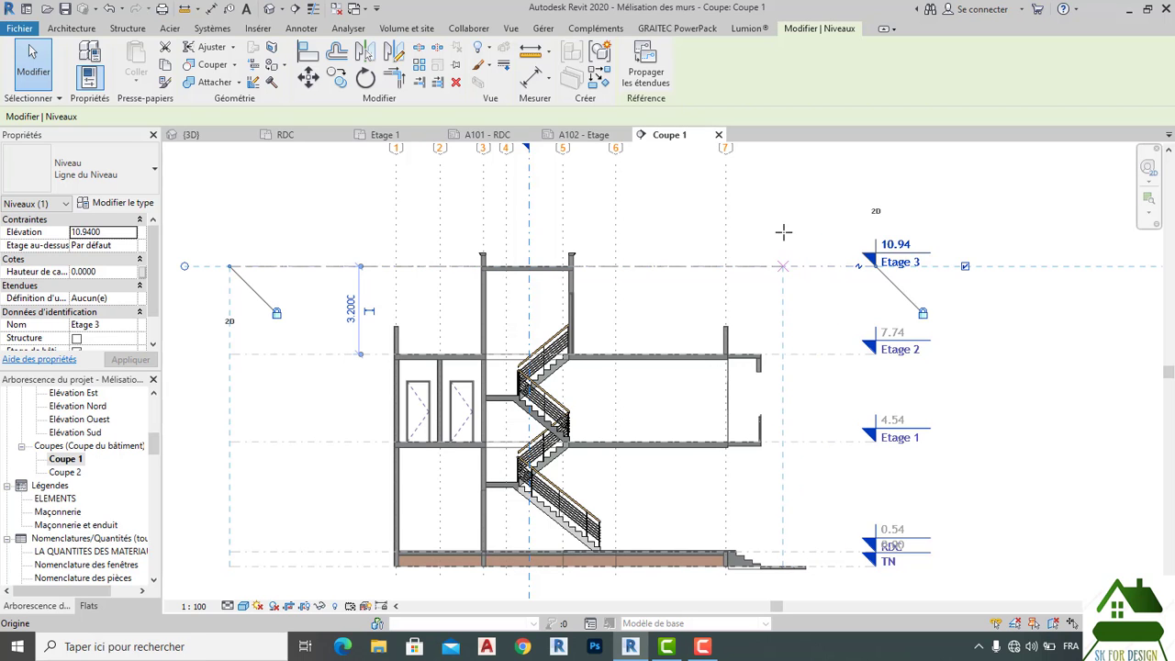
left_click(789, 207)
scroll(790, 208, "down", 1)
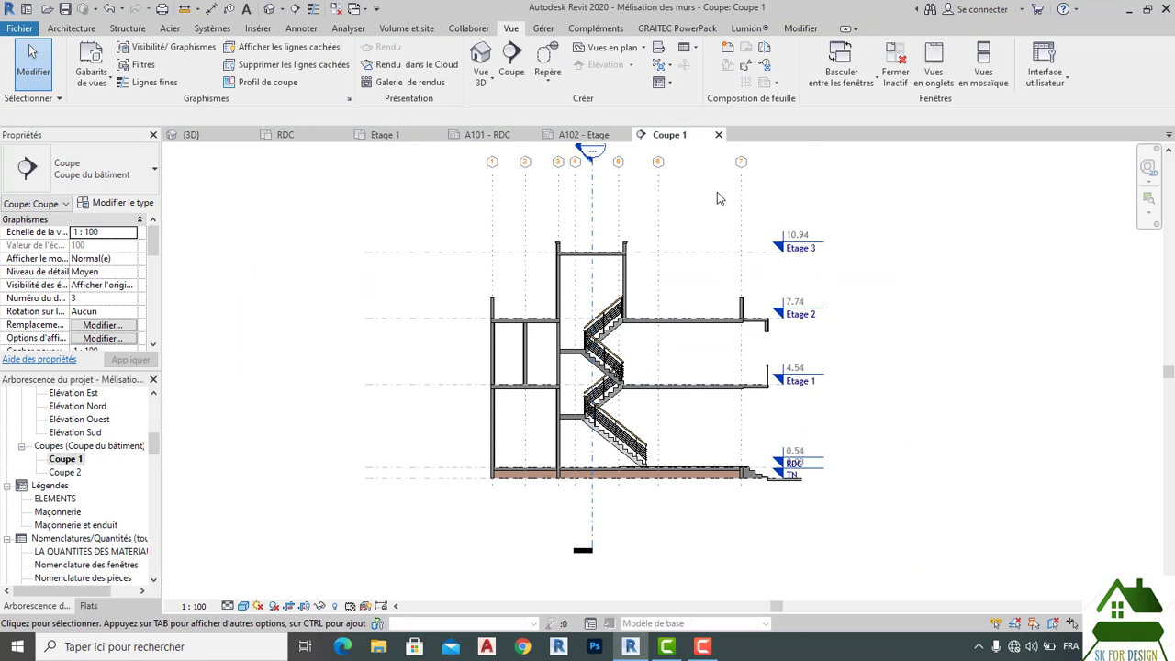
Step: In the Coupe 1 view, lower the aligned grid heads to just above the Etage 3 level, near the top of the building
left_click(661, 191)
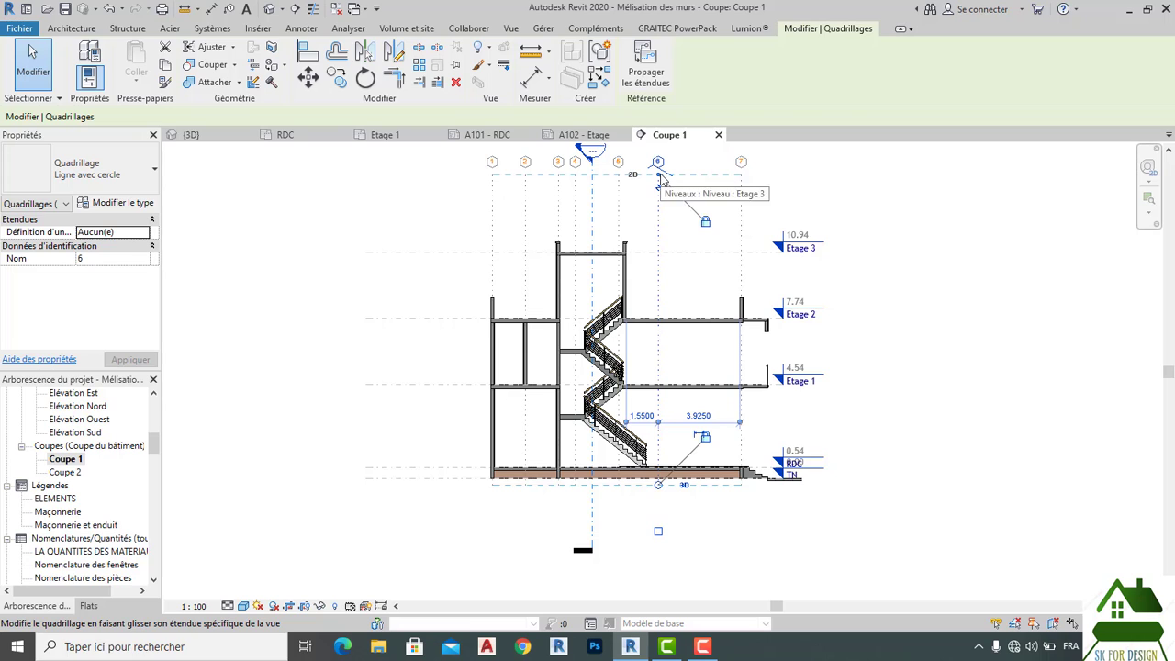
left_click_drag(661, 180, 657, 234)
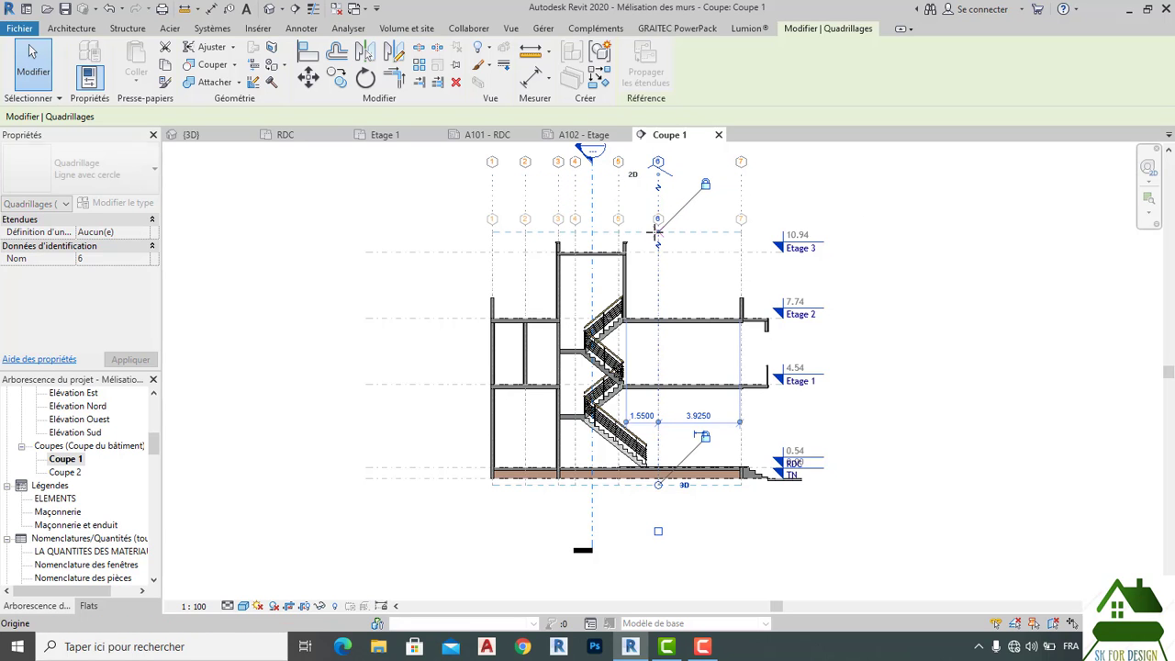
left_click(814, 277)
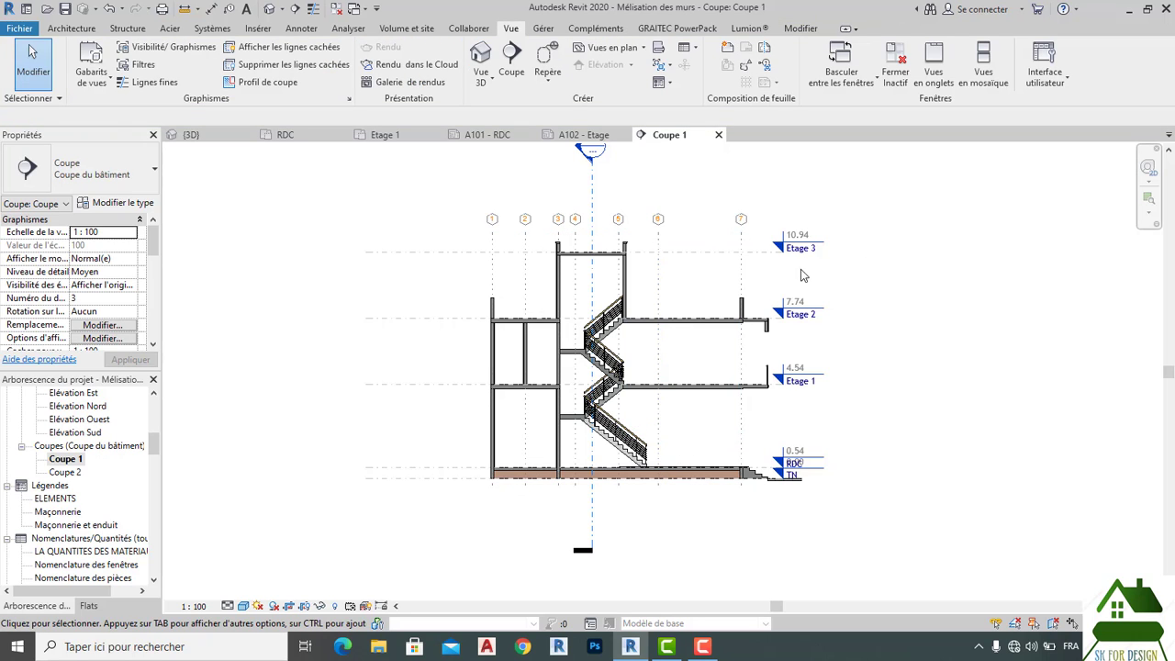
left_click_drag(797, 270, 716, 275)
left_click_drag(625, 285, 462, 271)
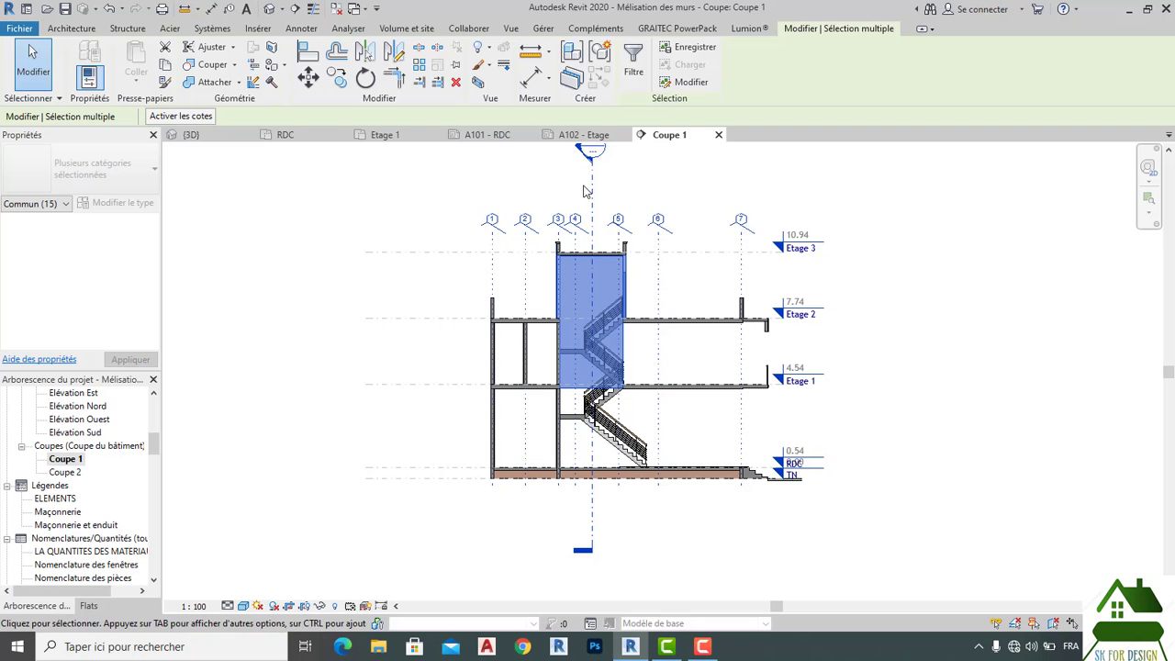
left_click(615, 189)
Step: Hide grids 1, 2, 5, 6 and 7 together with the Coupe 2 section line, by element, in the Coupe 1 view
left_click(526, 265)
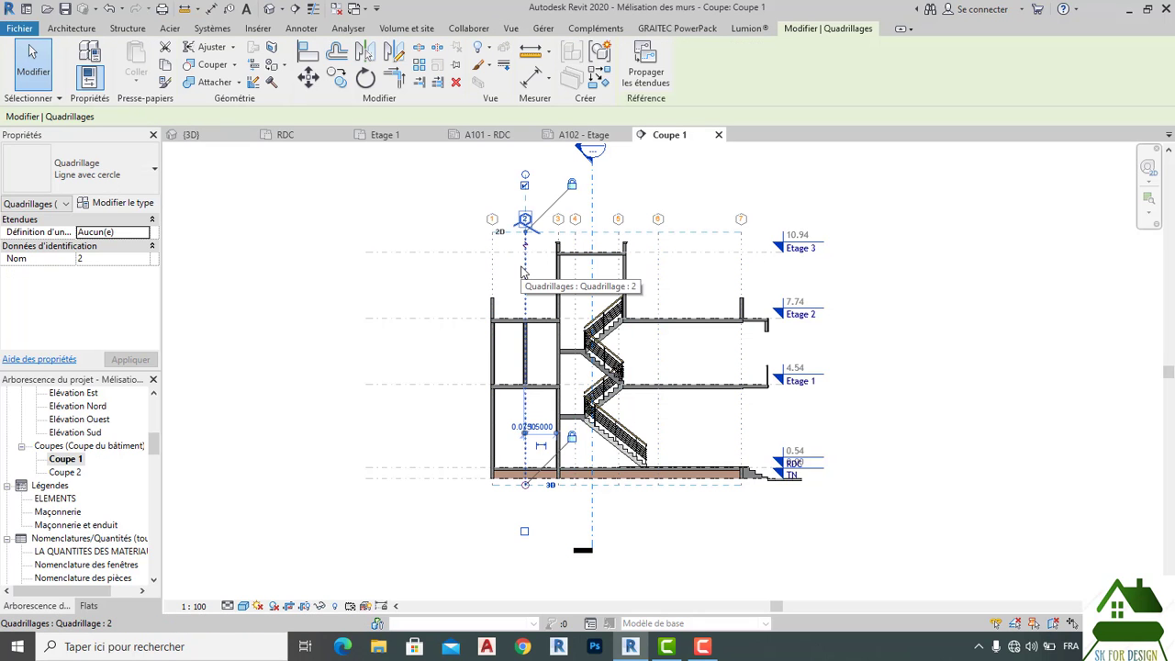
left_click(615, 274, "ctrl")
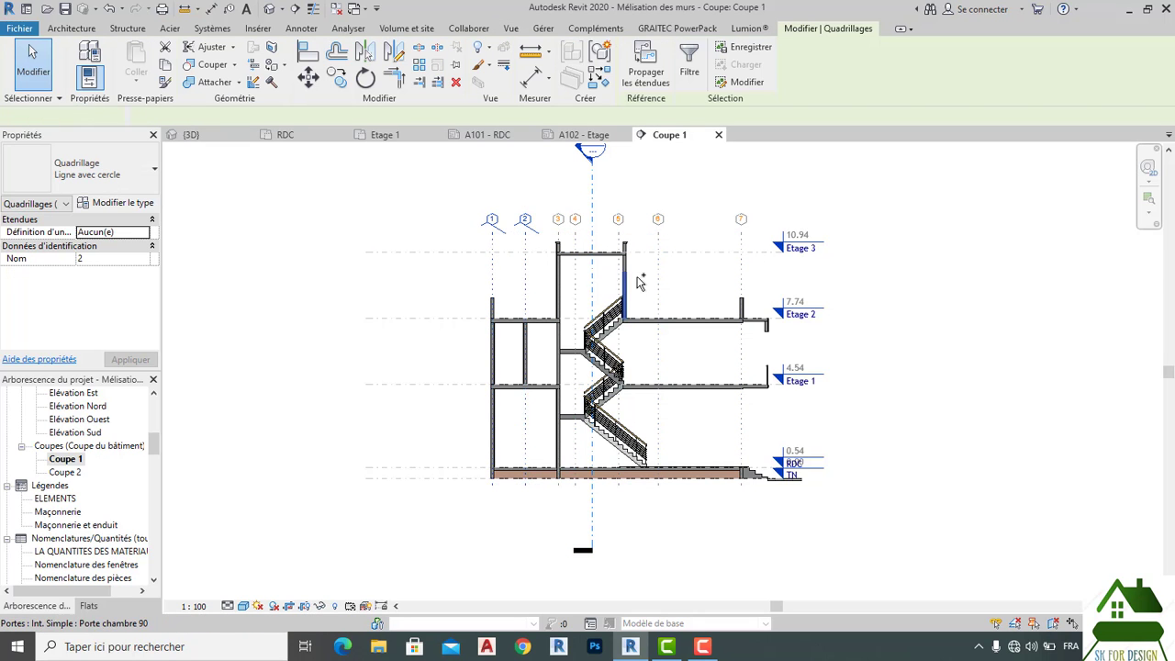
left_click(617, 270, "ctrl")
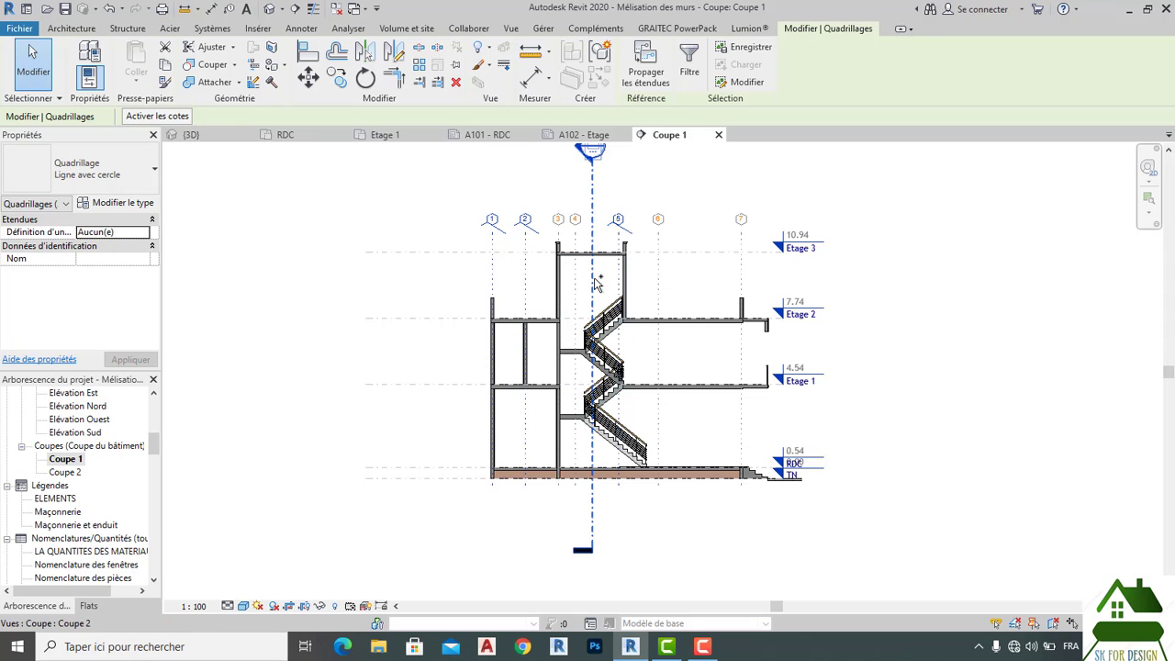
left_click(593, 276, "ctrl")
left_click(658, 268, "ctrl")
left_click(741, 277, "ctrl")
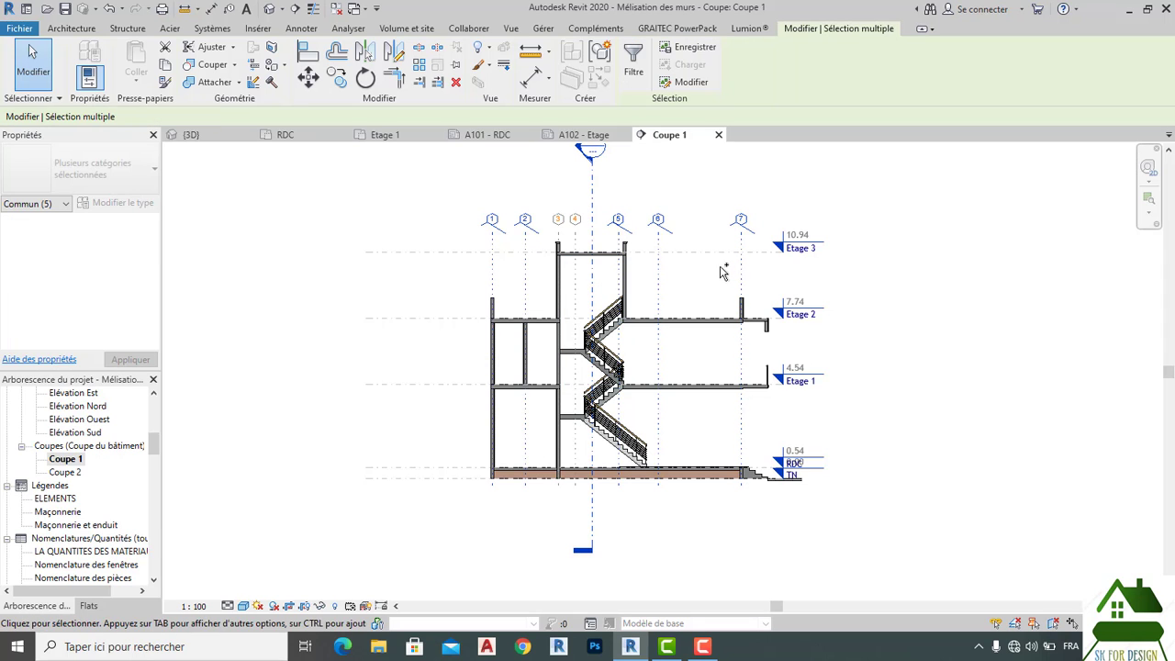
right_click(655, 263)
mouse_move(725, 373)
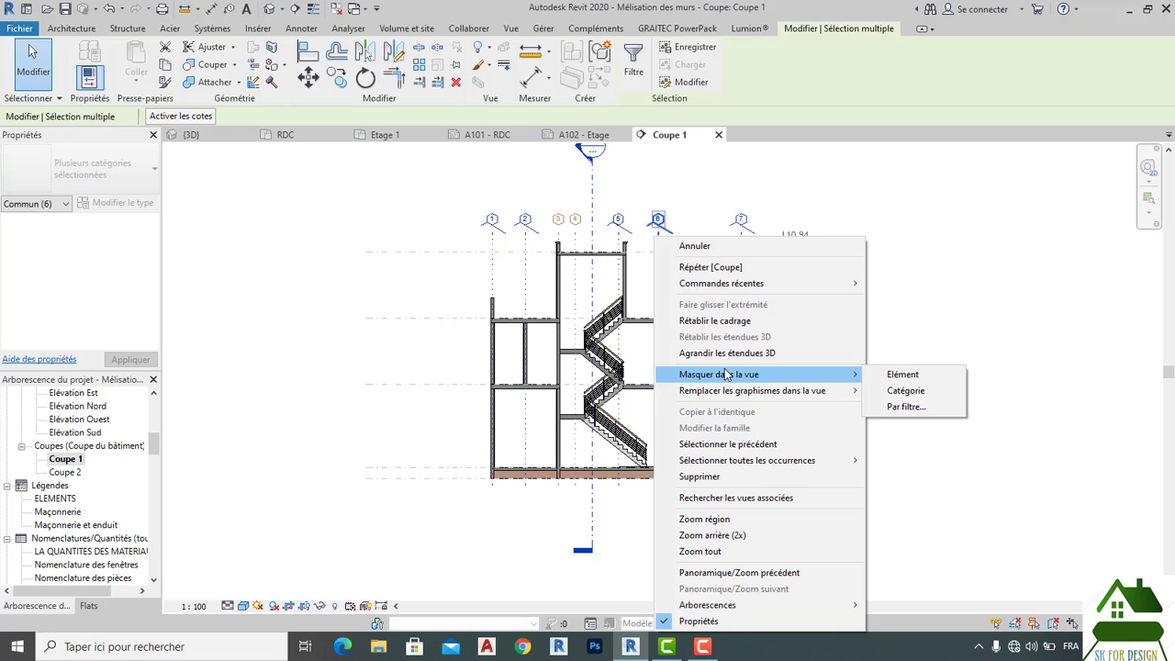
left_click(911, 377)
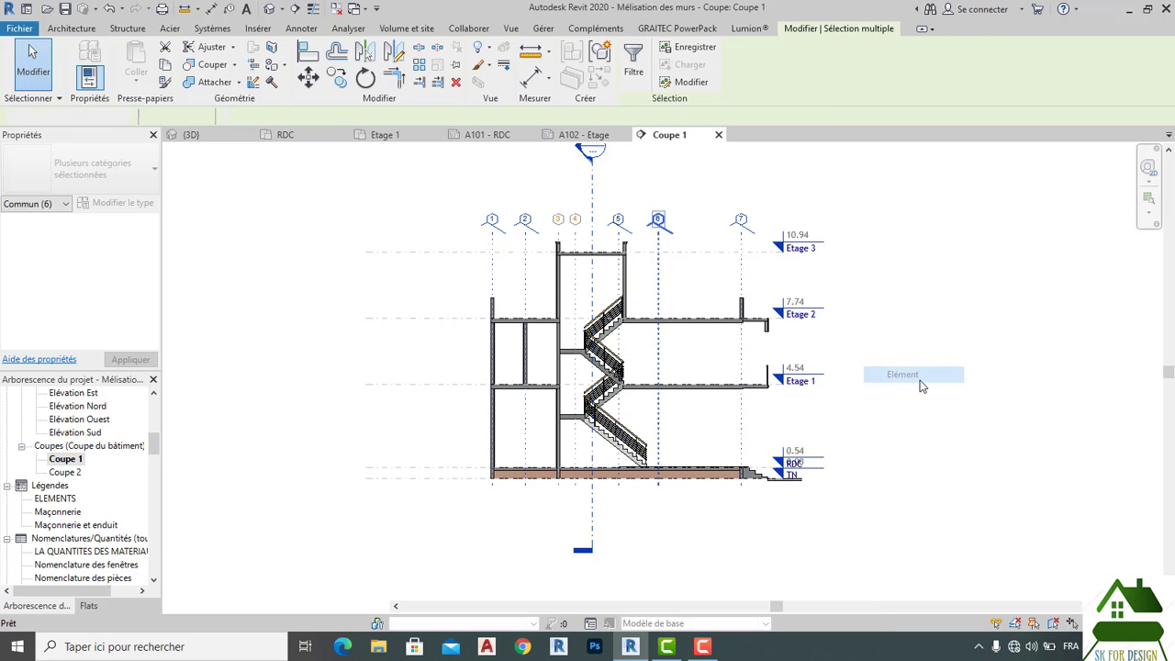
Step: Nudge grid 4 sideways in the Coupe 1 view and undo the shift, keeping the other grids hidden
left_click(576, 277)
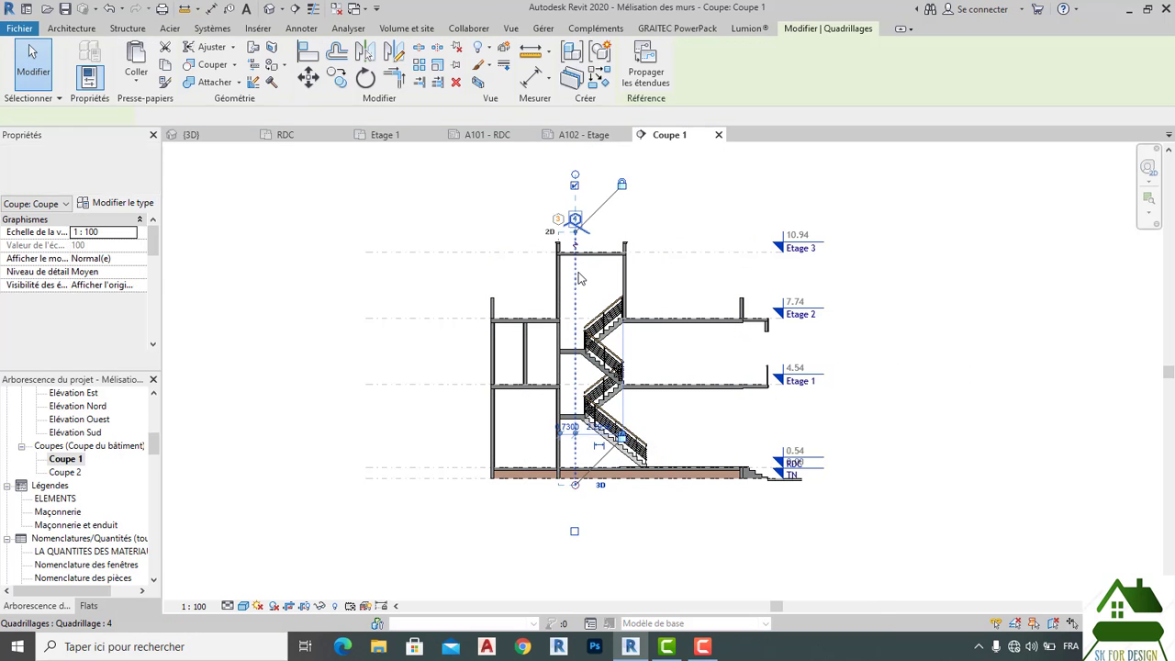
key("Left")
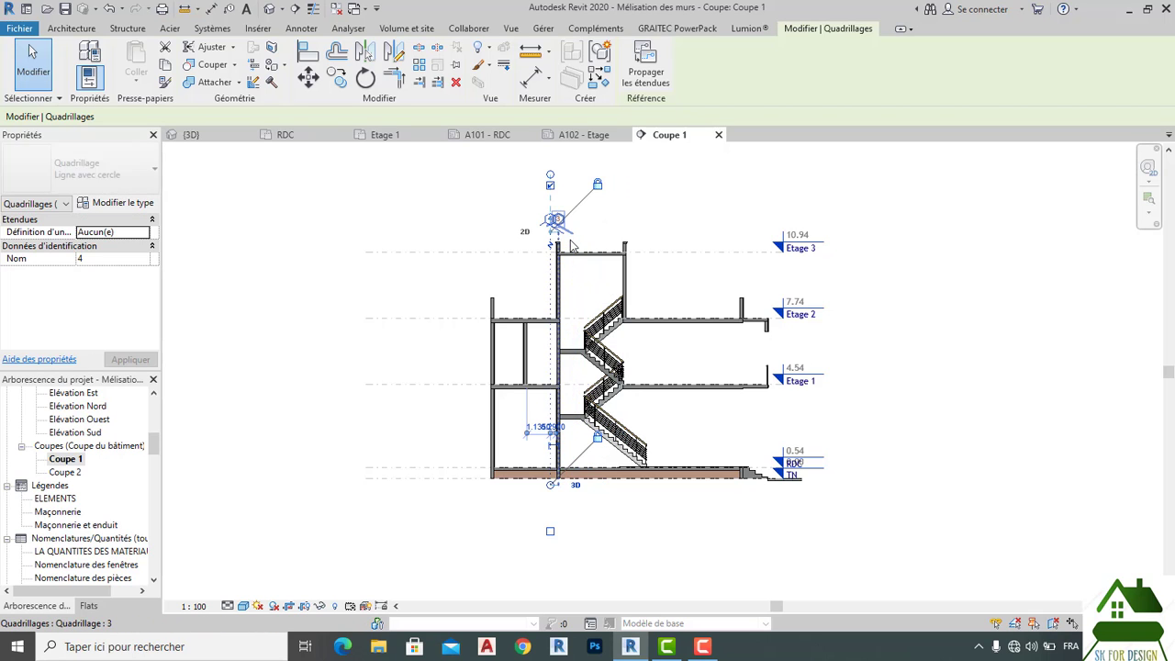
left_click(108, 10)
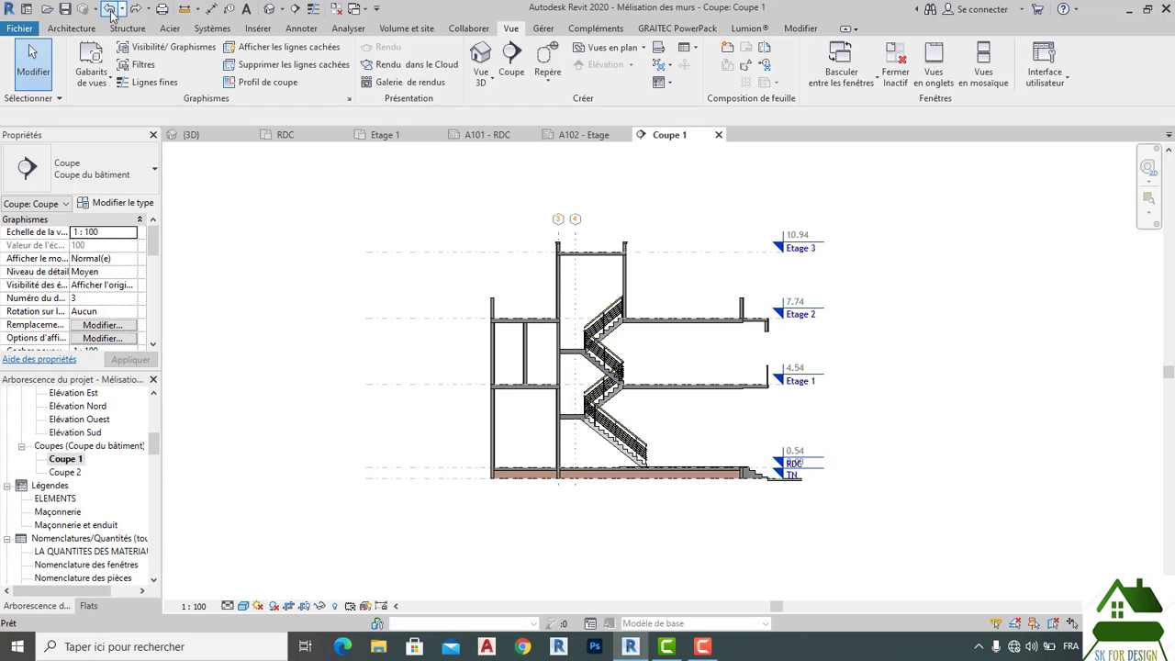
left_click(111, 11)
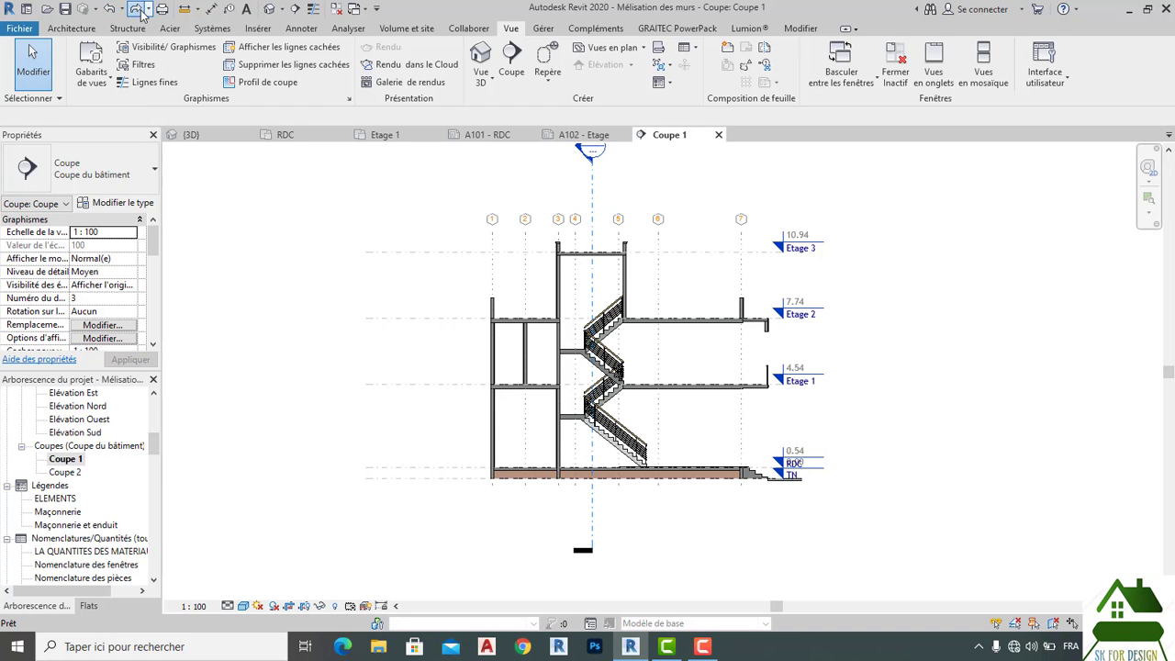
left_click(137, 9)
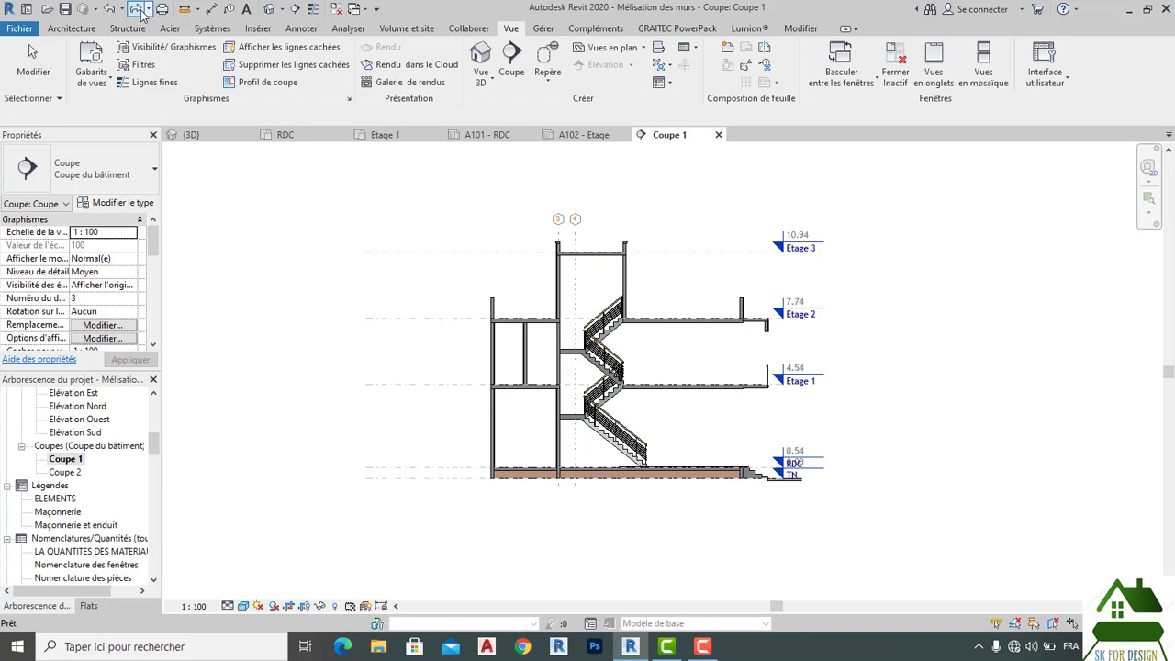
Step: Hide the remaining grids 4 and 3, by element, in the Coupe 1 view
left_click(581, 280)
right_click(575, 235)
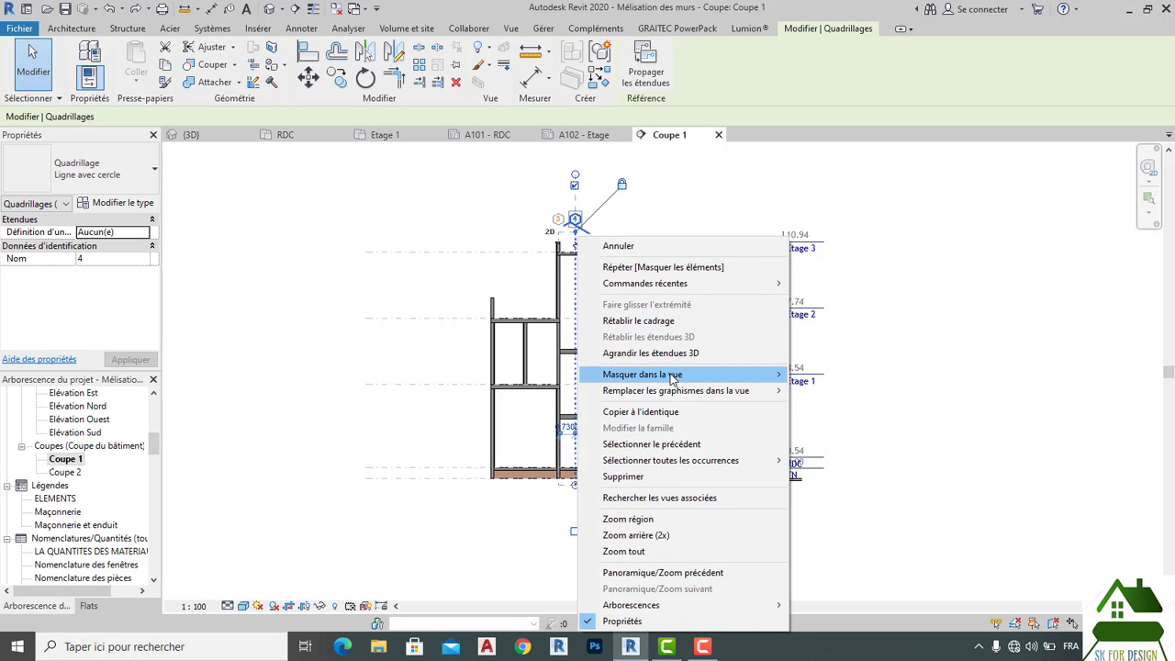
mouse_move(676, 377)
left_click(805, 373)
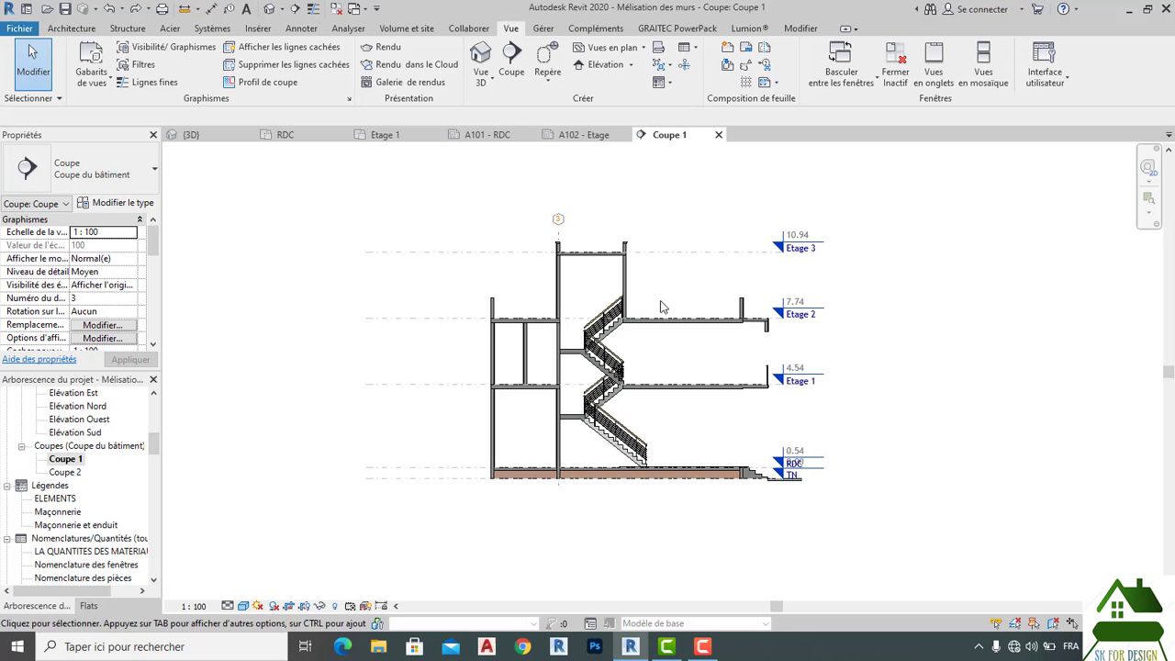
scroll(558, 235, "up", 5)
left_click(558, 232)
right_click(558, 232)
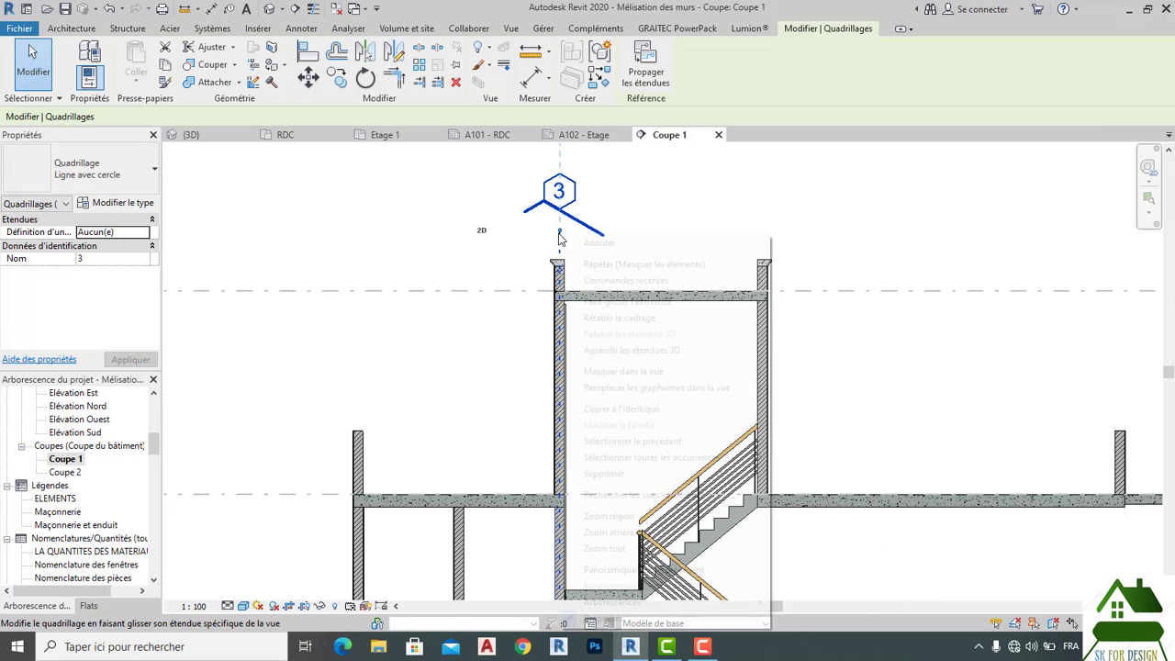
mouse_move(711, 371)
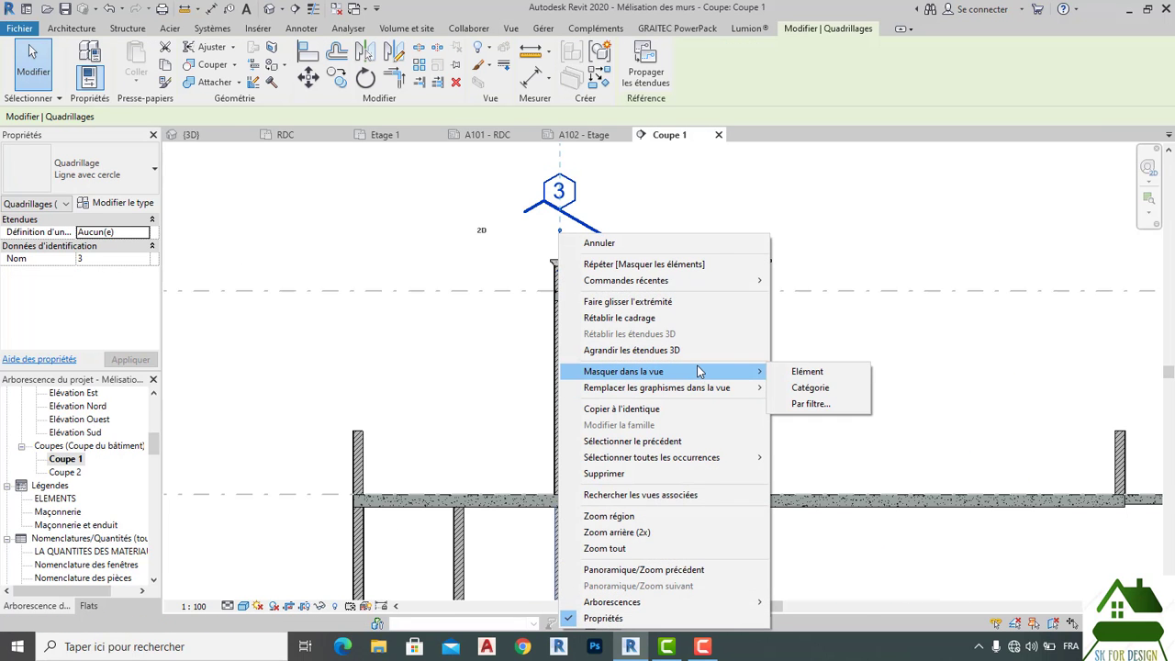
left_click(800, 371)
scroll(655, 211, "down", 6)
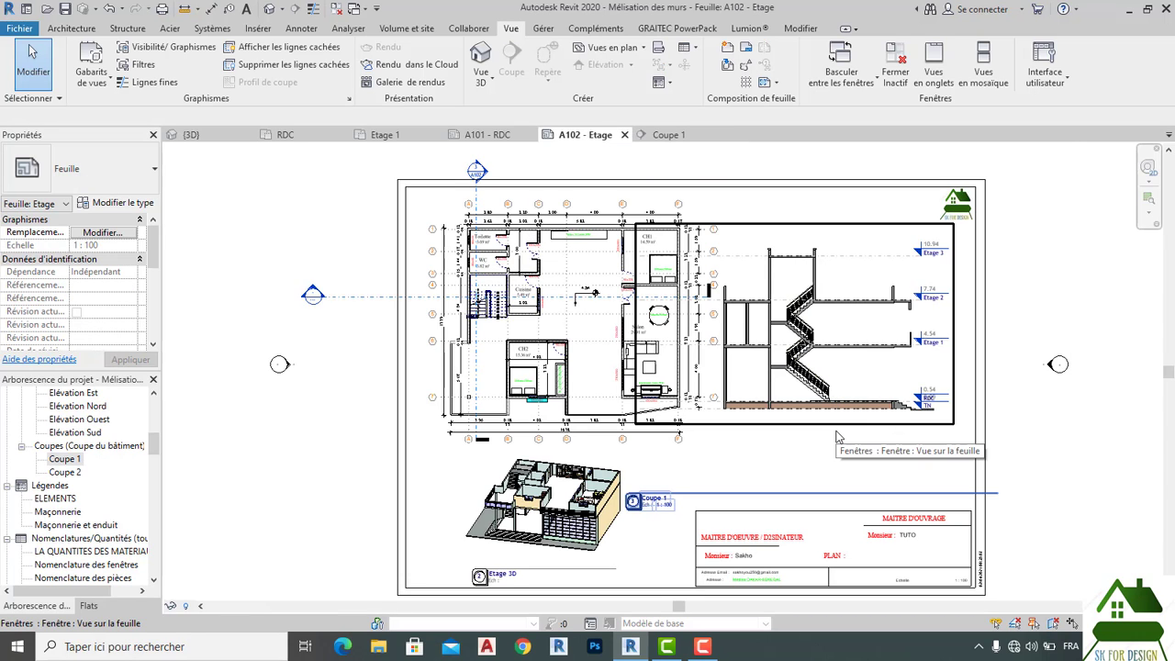
Step: Check the Coupe 1 viewport on sheet A102 - Etage, and shorten the headless ends of its level lines to just outside the building wall
left_click(838, 435)
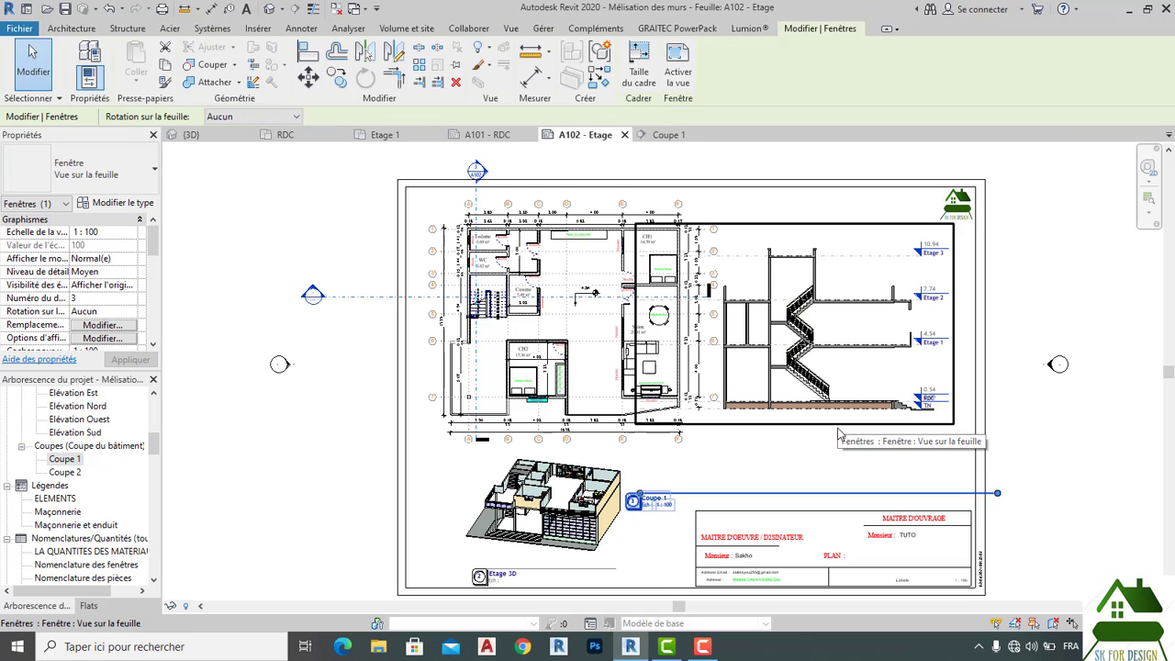
left_click(667, 136)
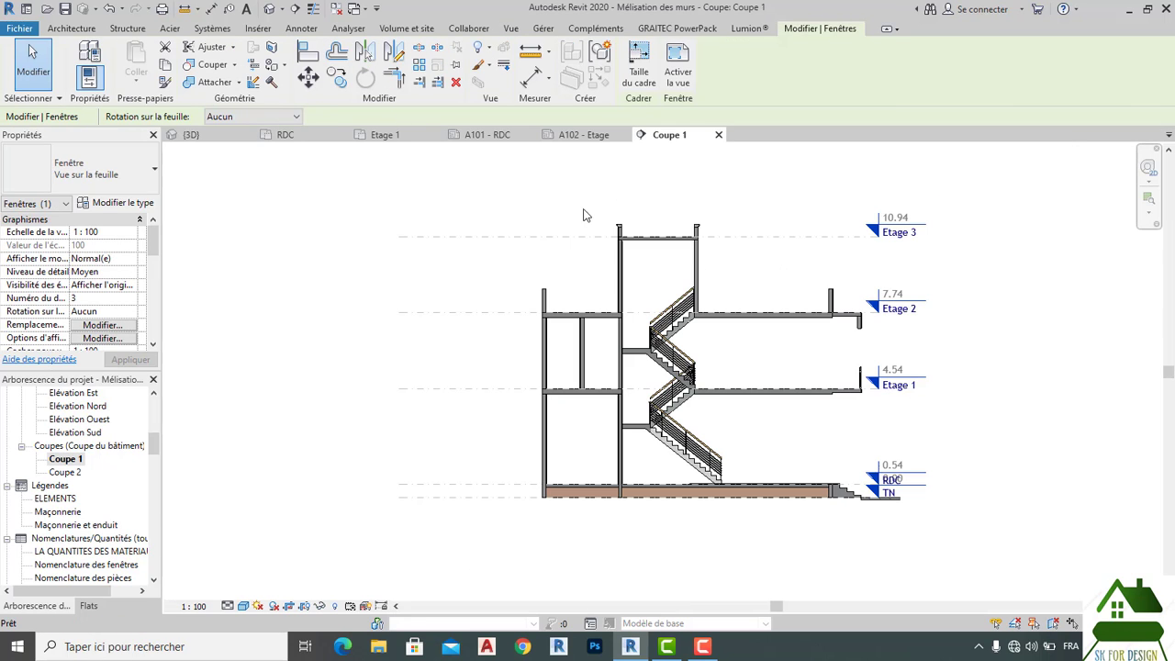
left_click(405, 237)
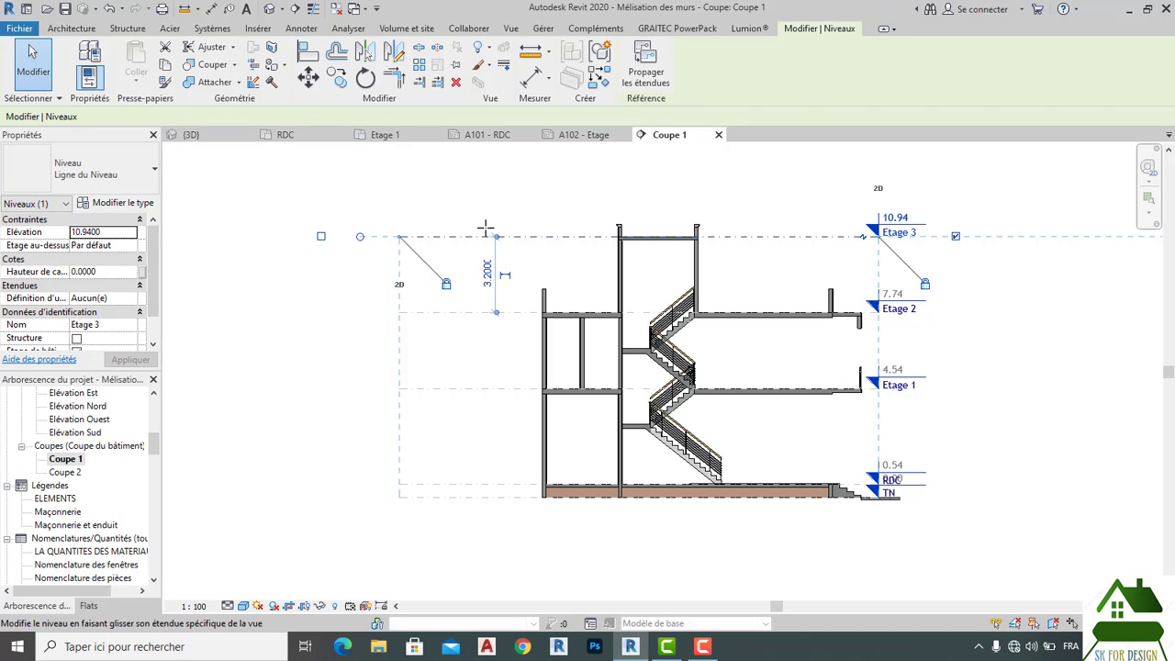
left_click_drag(485, 227, 524, 239)
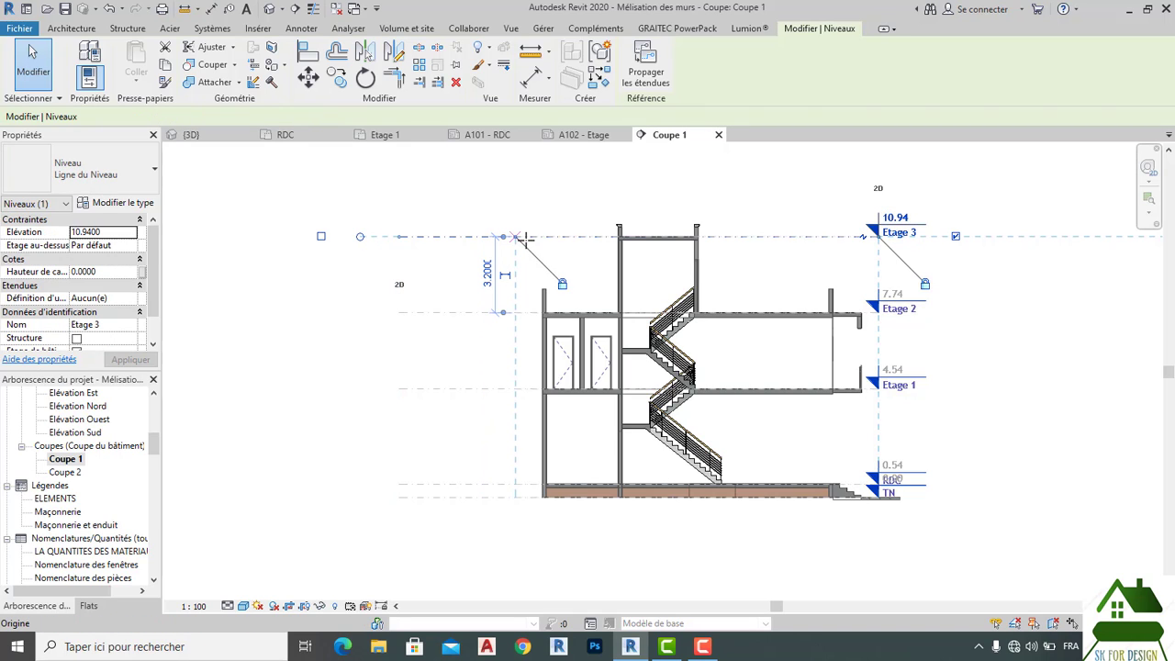
left_click(975, 342)
scroll(552, 347, "up", 8)
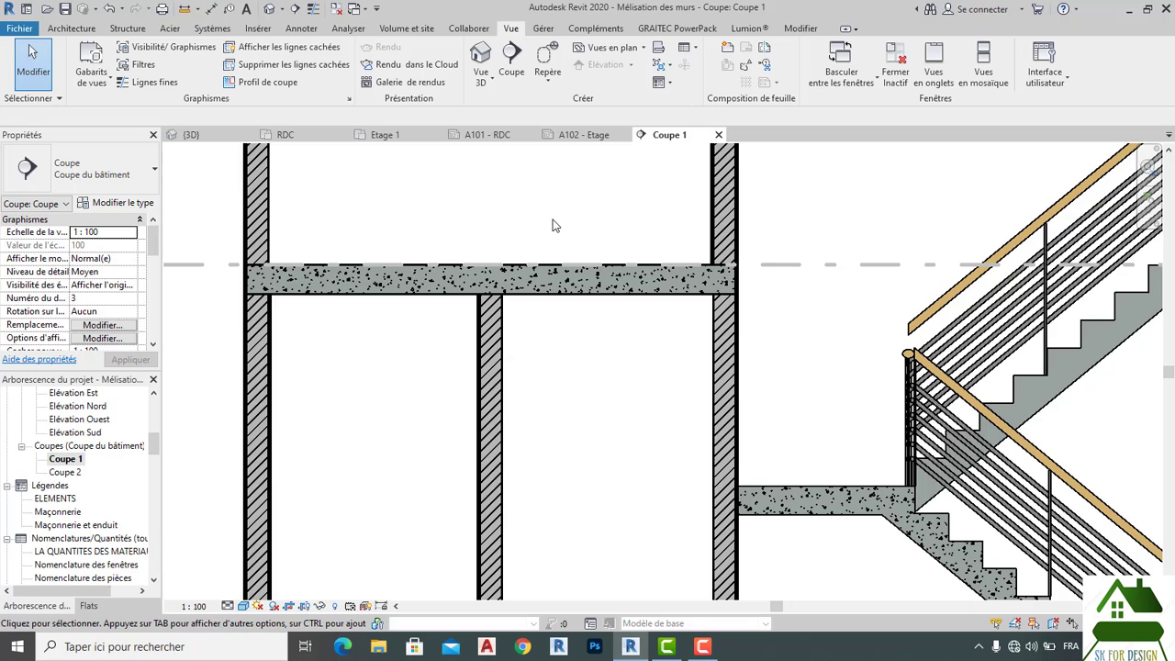
scroll(724, 374, "up", 3)
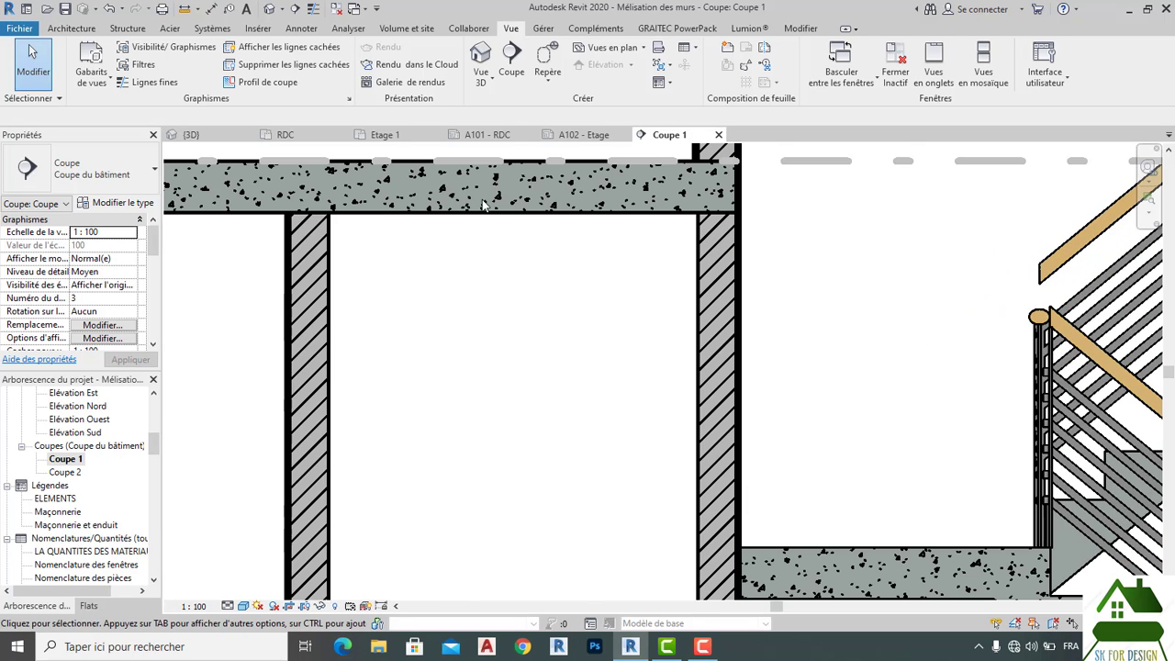
scroll(662, 235, "down", 5)
scroll(661, 235, "down", 3)
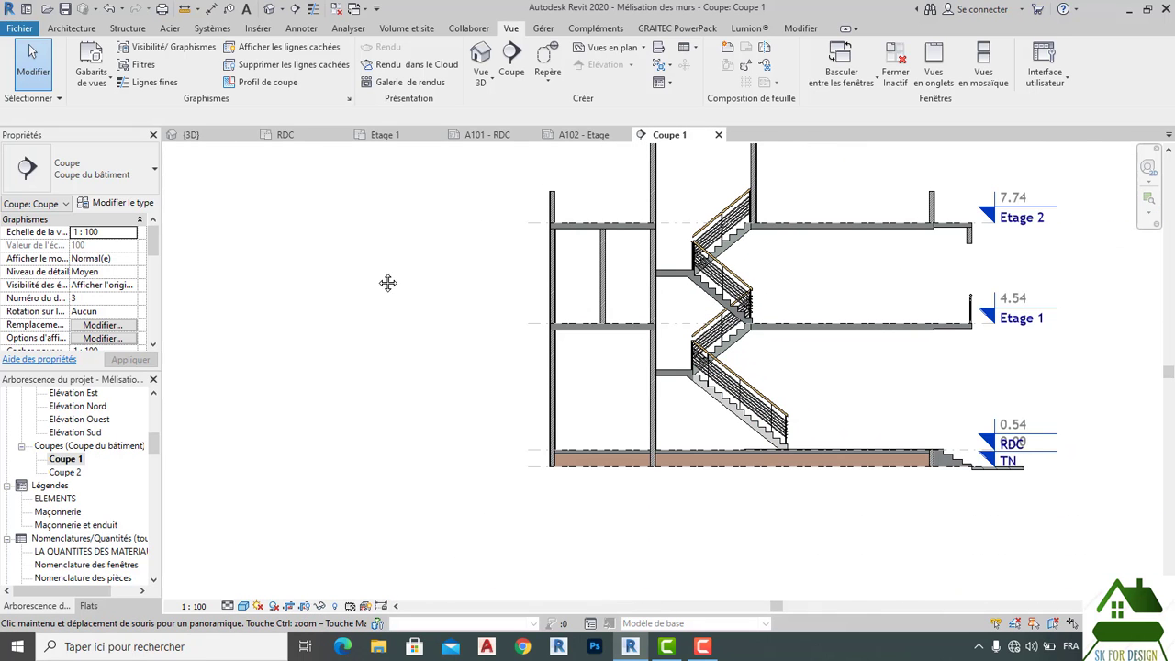
Step: Add riser numbers (Contremarche) to all four flights of the staircase in the Coupe 1 section
middle_click_drag(388, 281, 383, 320)
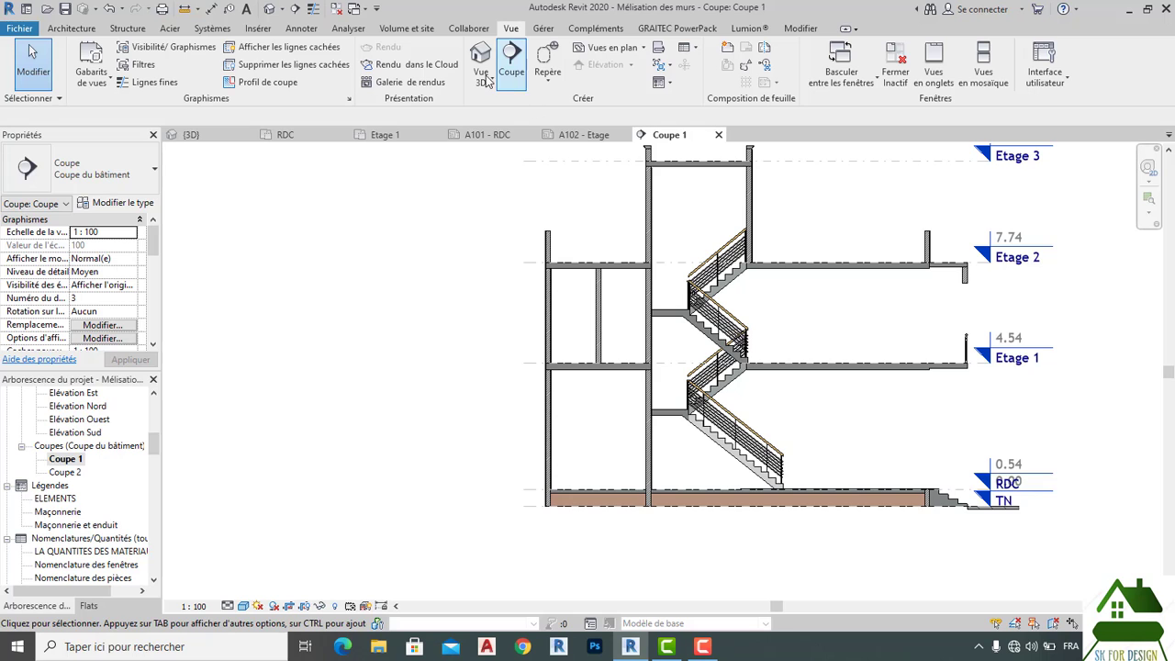
middle_click_drag(447, 208, 423, 226)
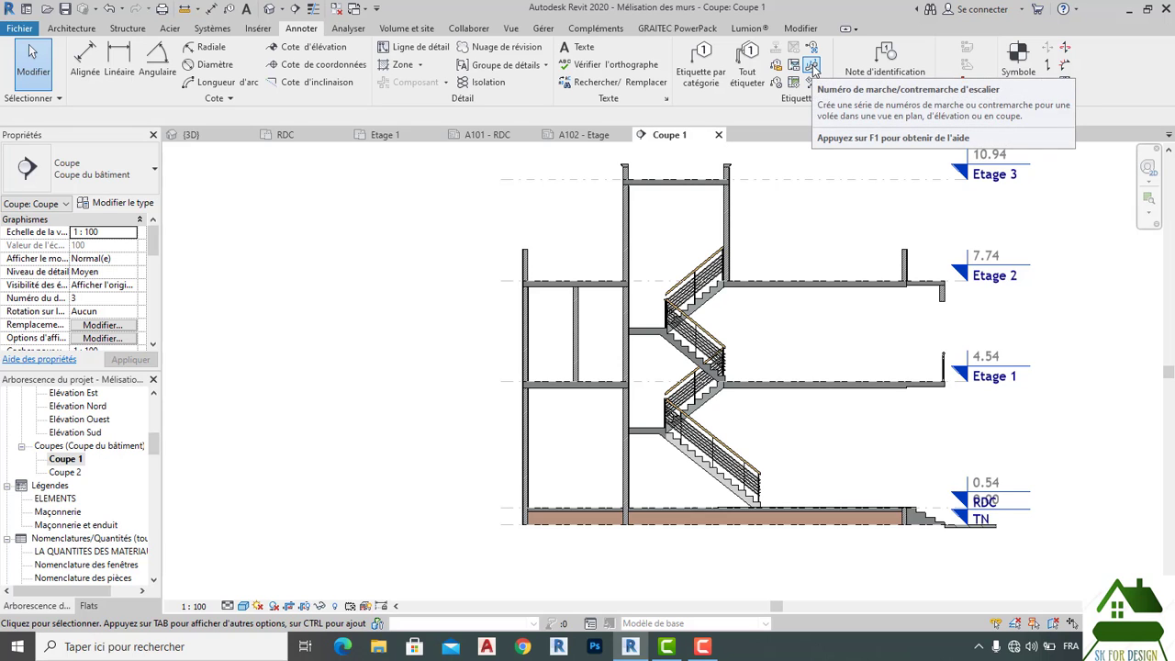
left_click(812, 69)
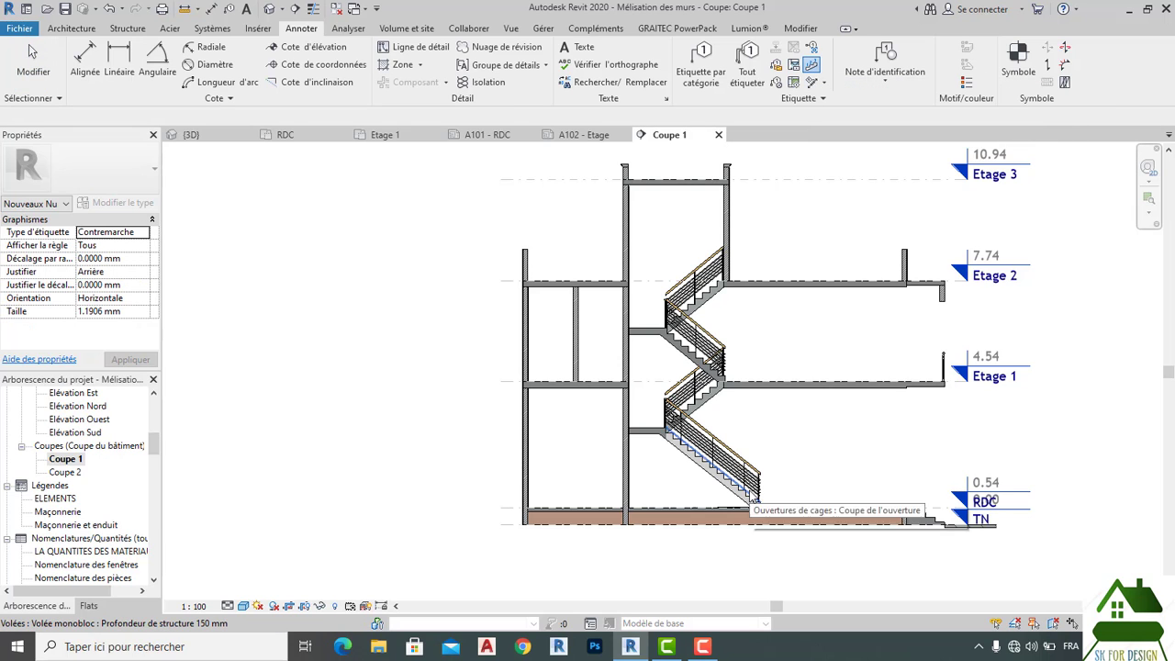
scroll(698, 436, "up", 3)
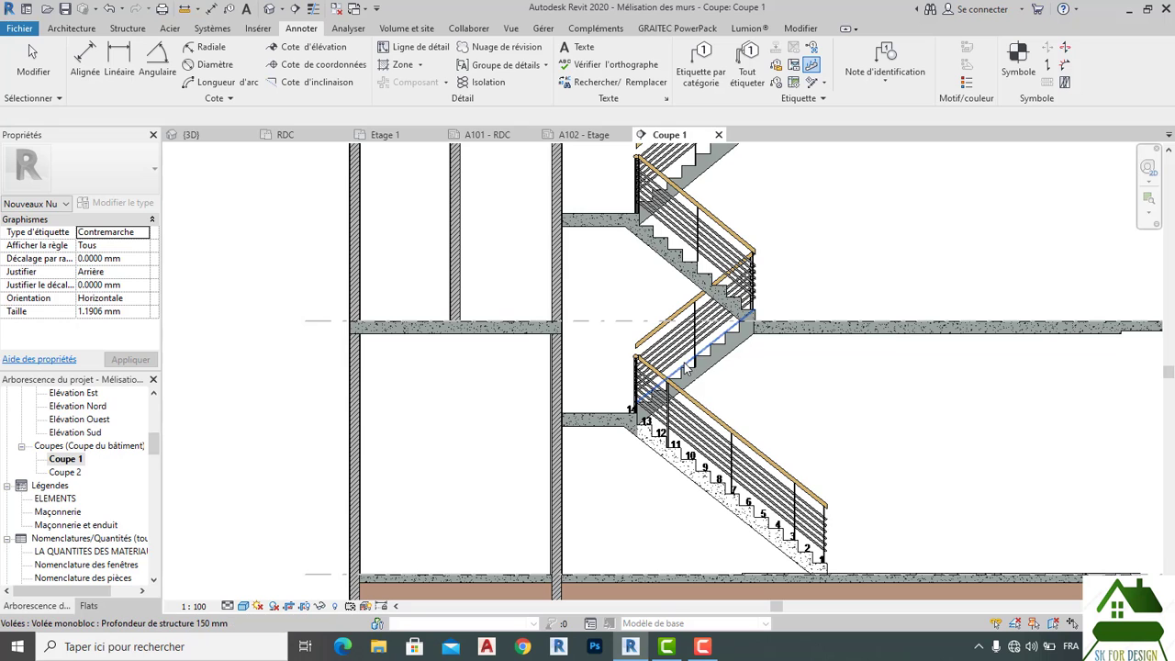
left_click(689, 372)
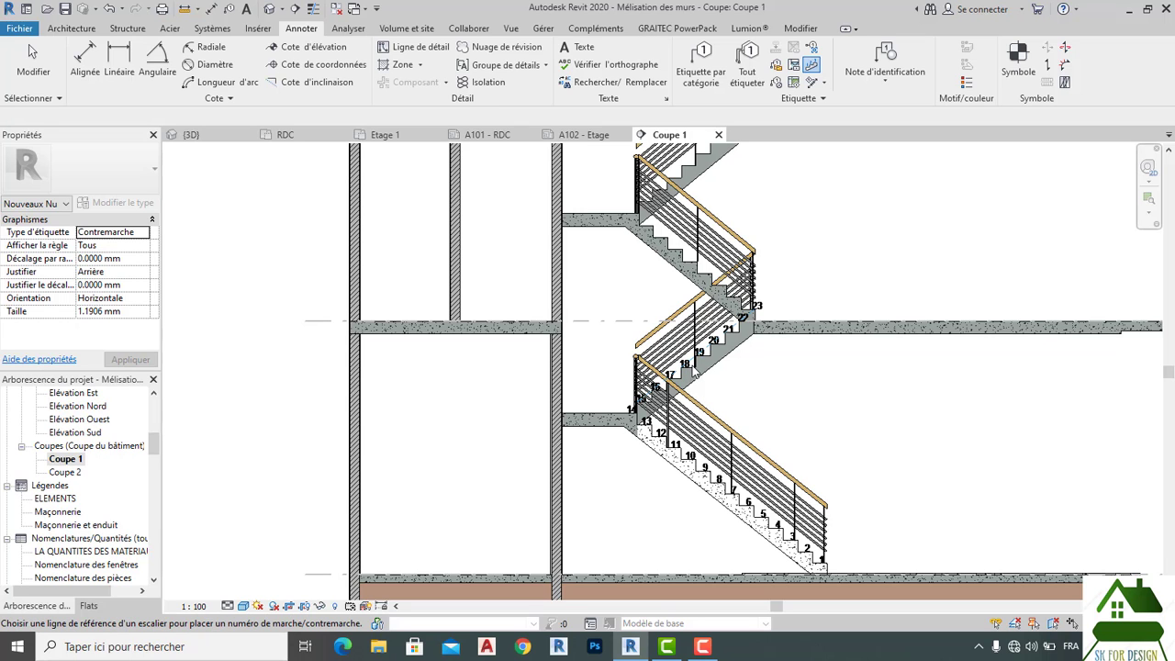
left_click(687, 262)
middle_click_drag(685, 265, 726, 399)
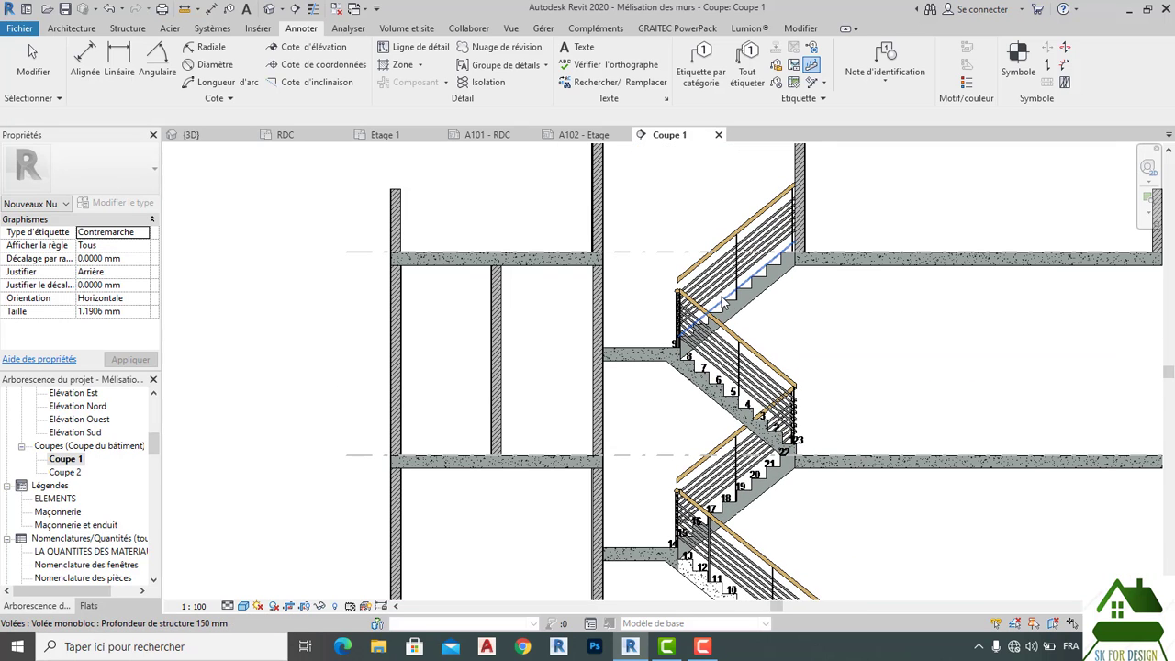
scroll(677, 253, "down", 4)
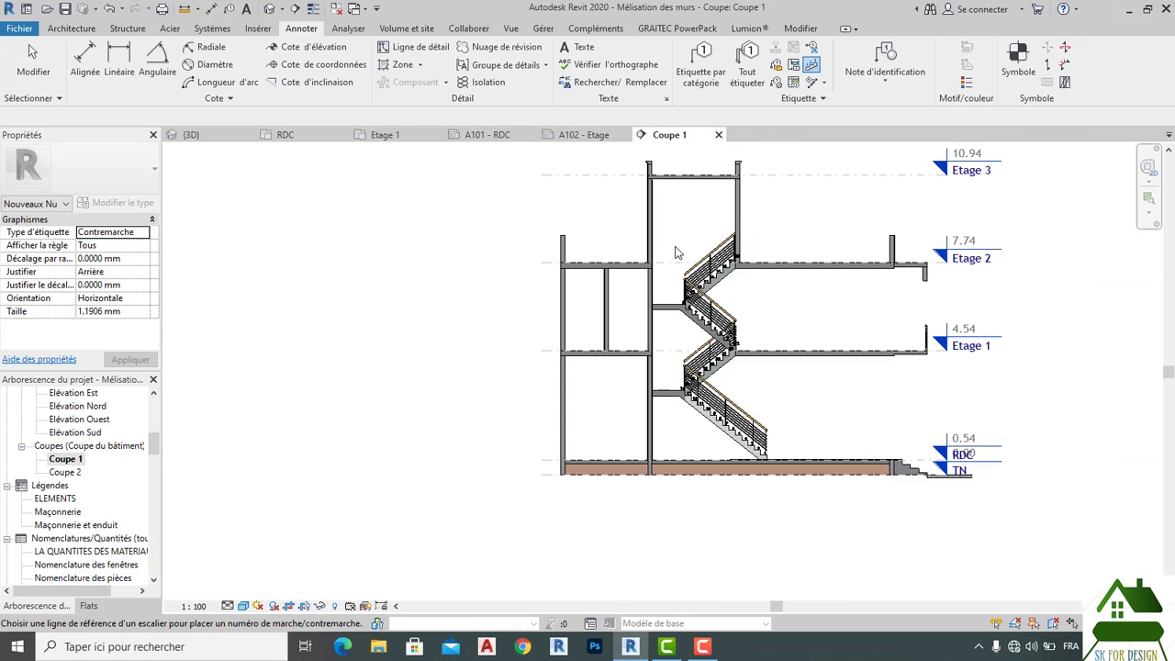
scroll(716, 372, "up", 5)
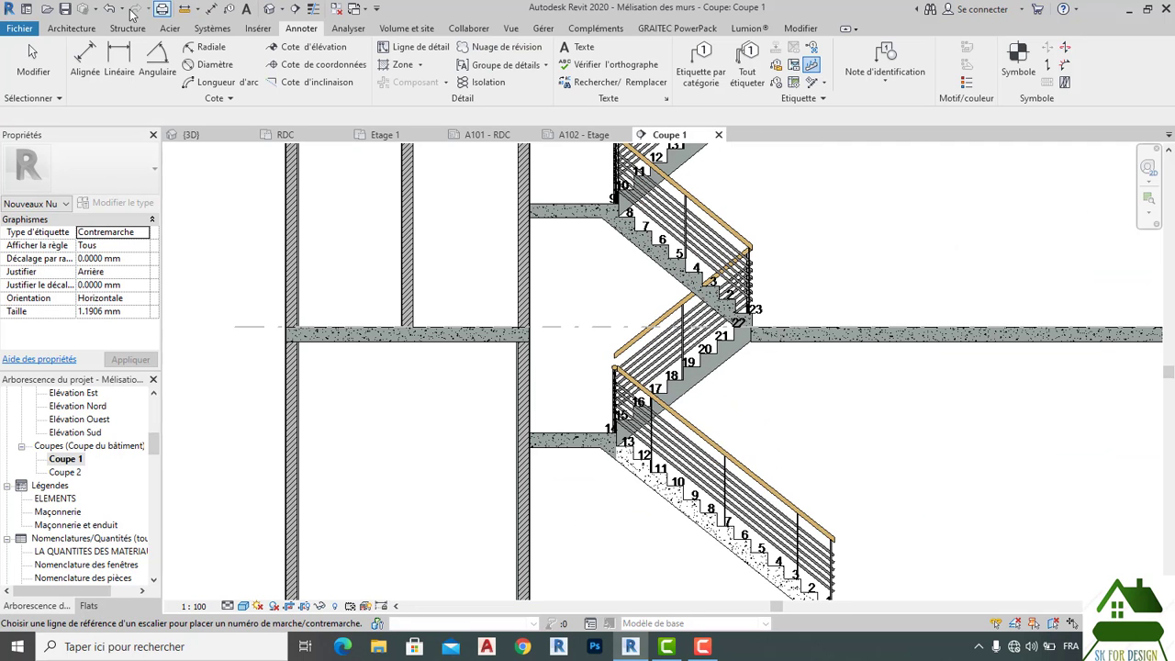
Step: Undo the riser numbering of the Coupe 1 staircase flights and return to sheet A102 - Etage
left_click(109, 9)
left_click(109, 9)
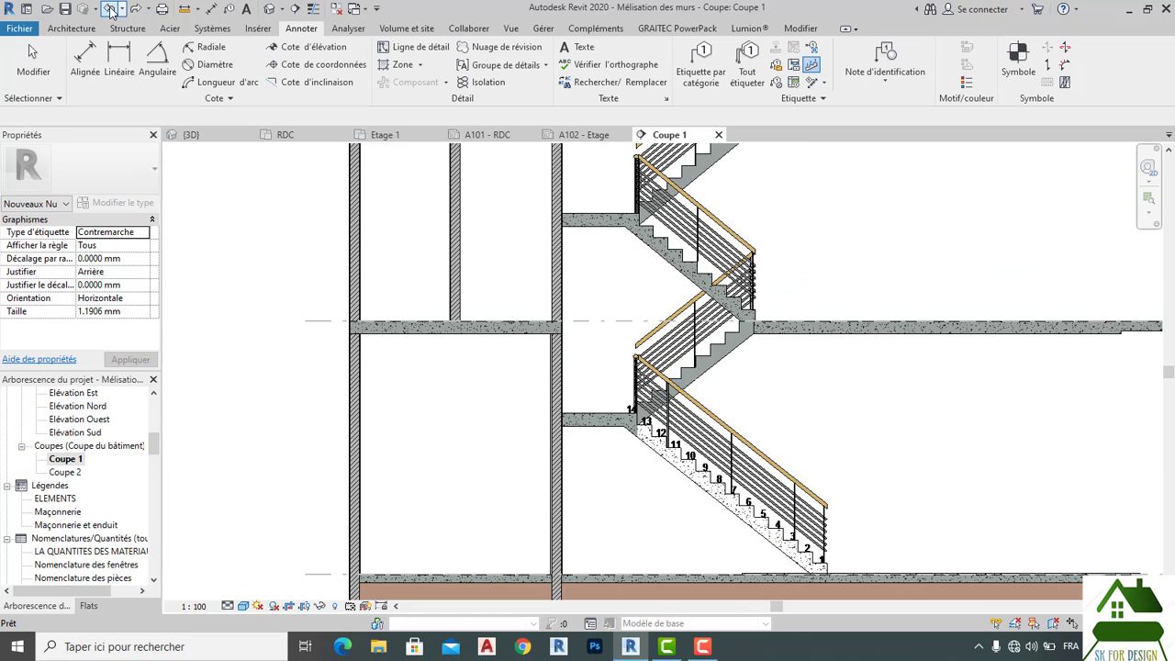
left_click(110, 9)
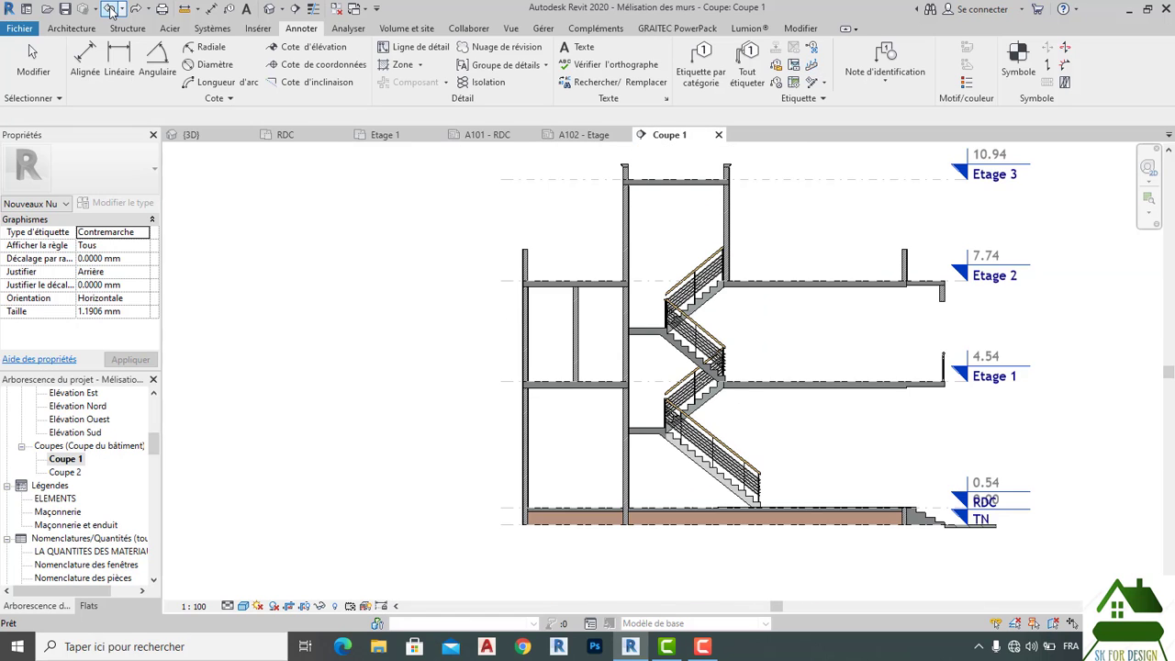
left_click(582, 135)
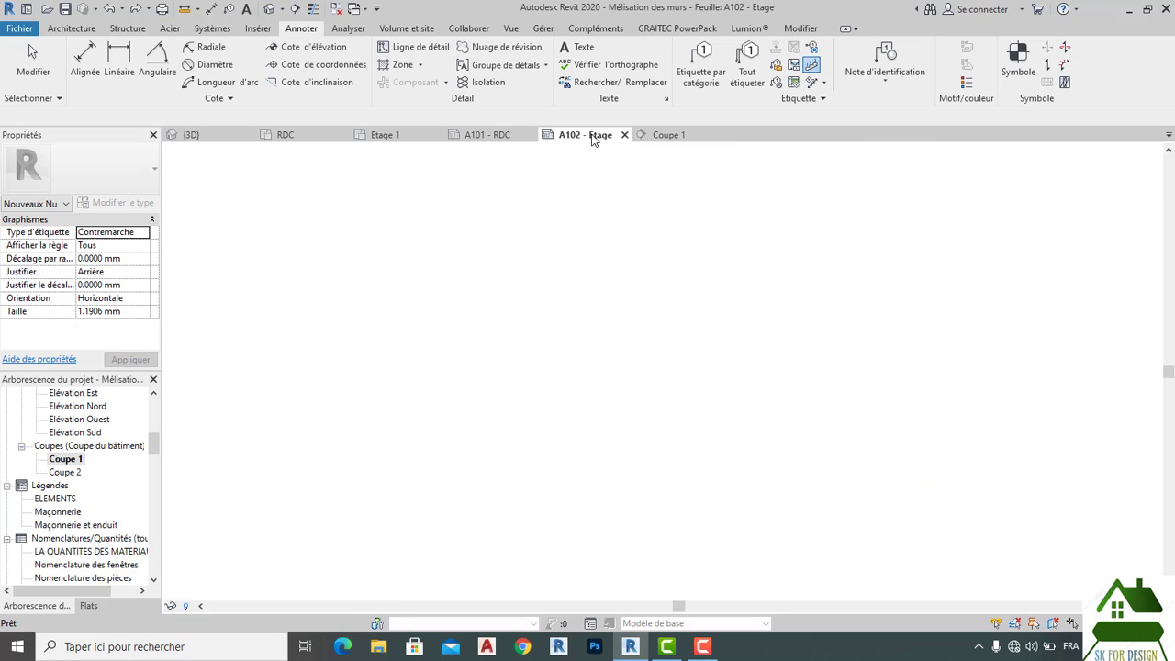
Step: Move the Coupe 1 viewport slightly higher on the sheet, beside the floor plan
left_click(835, 250)
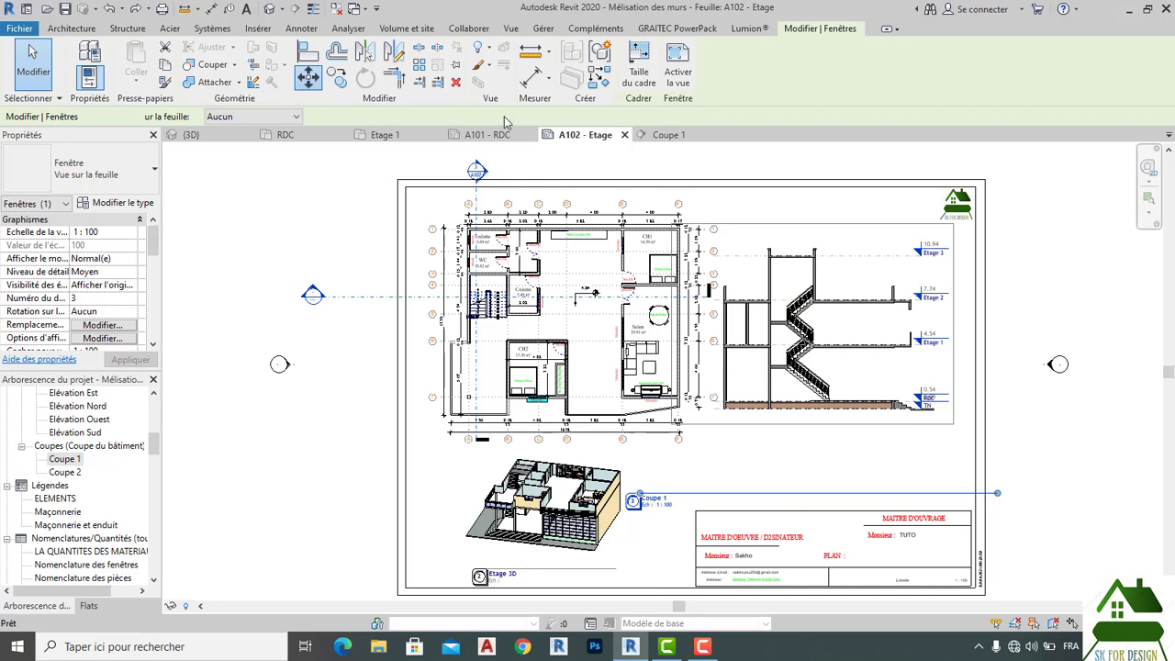
left_click(307, 77)
left_click(793, 222)
left_click(793, 201)
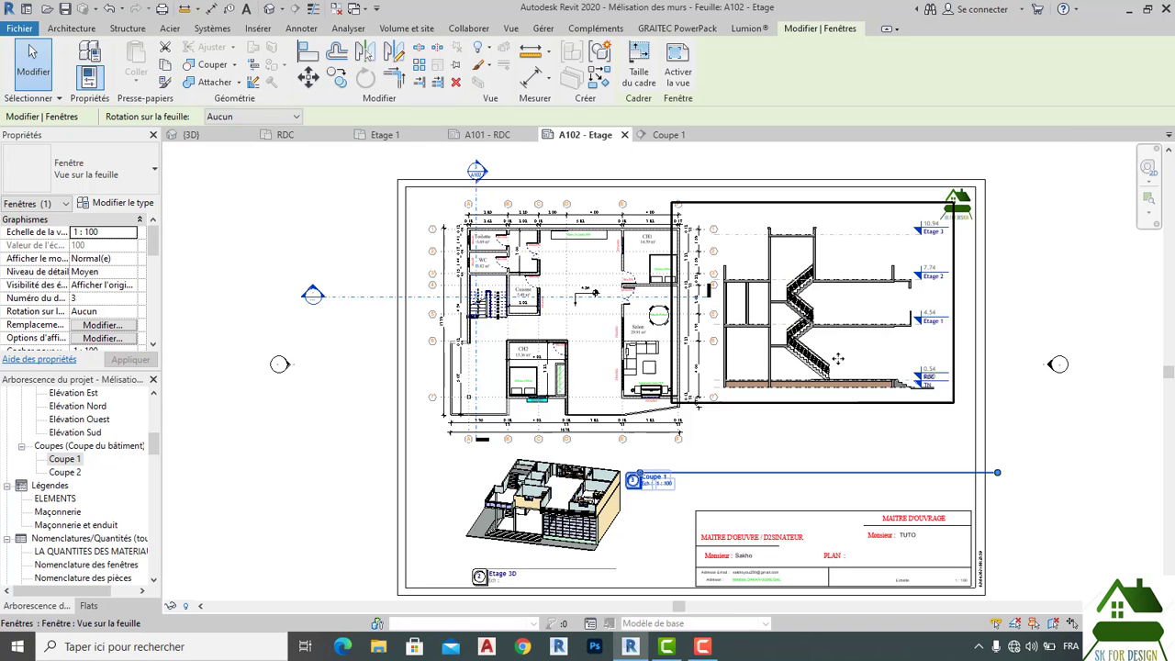
mouse_move(820, 329)
left_mouse_down()
mouse_move(829, 354)
mouse_move(818, 324)
left_mouse_up()
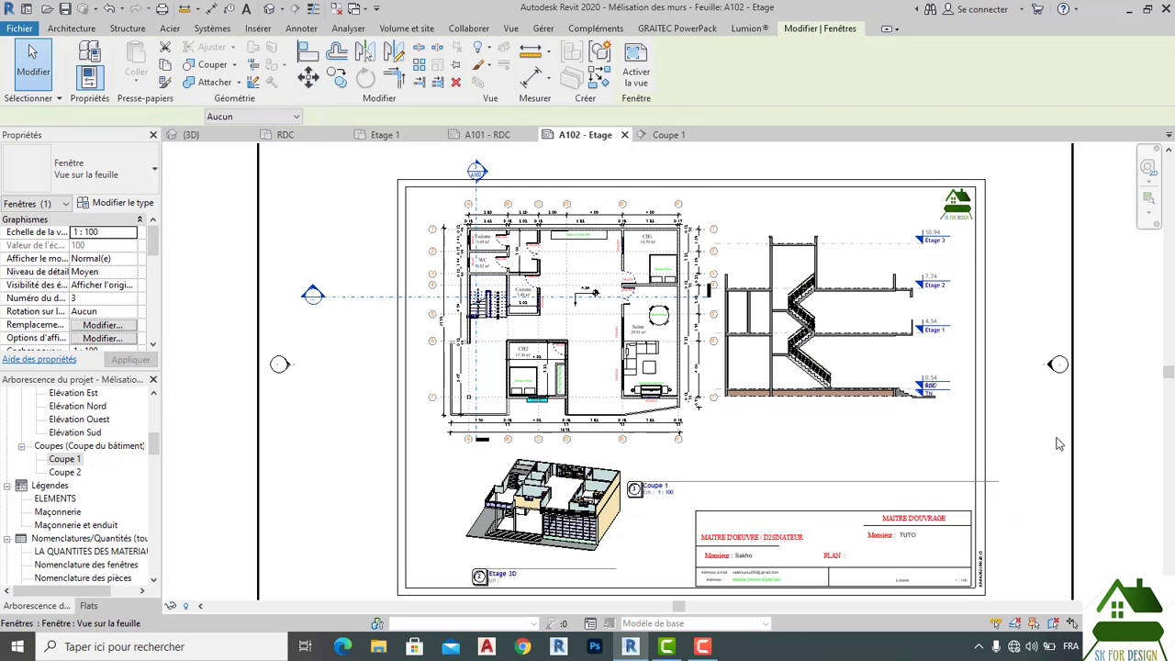
Step: Delete the Coupe 1 viewport from sheet A102 - Etage
scroll(870, 340, "up", 1)
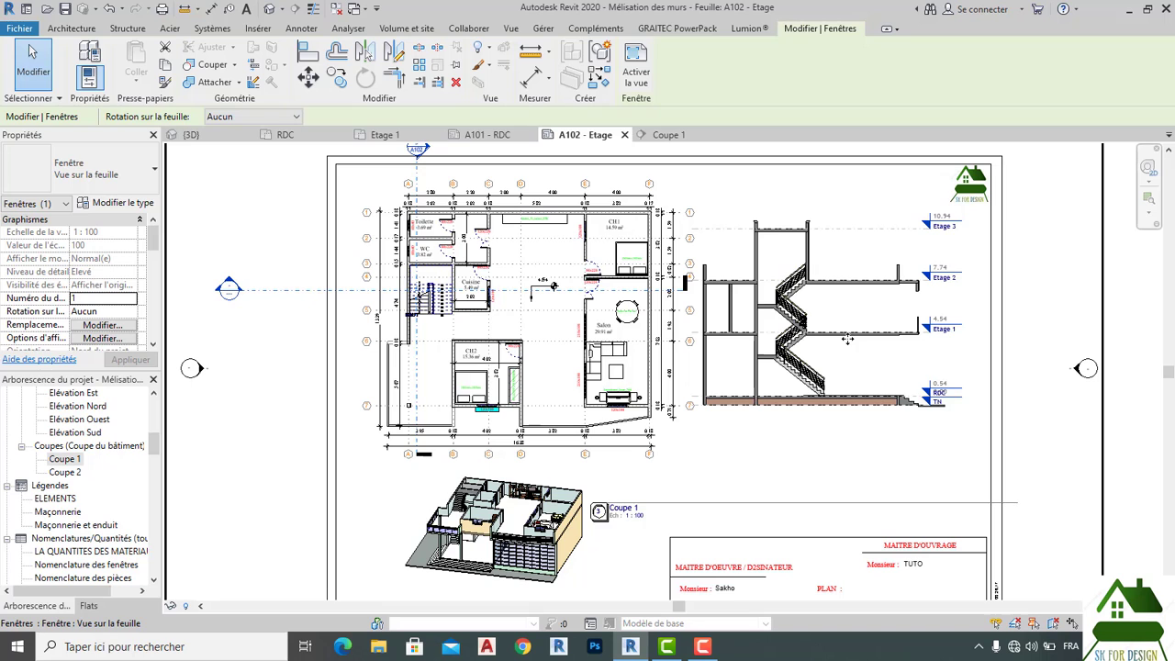
scroll(868, 349, "down", 1)
key("Escape")
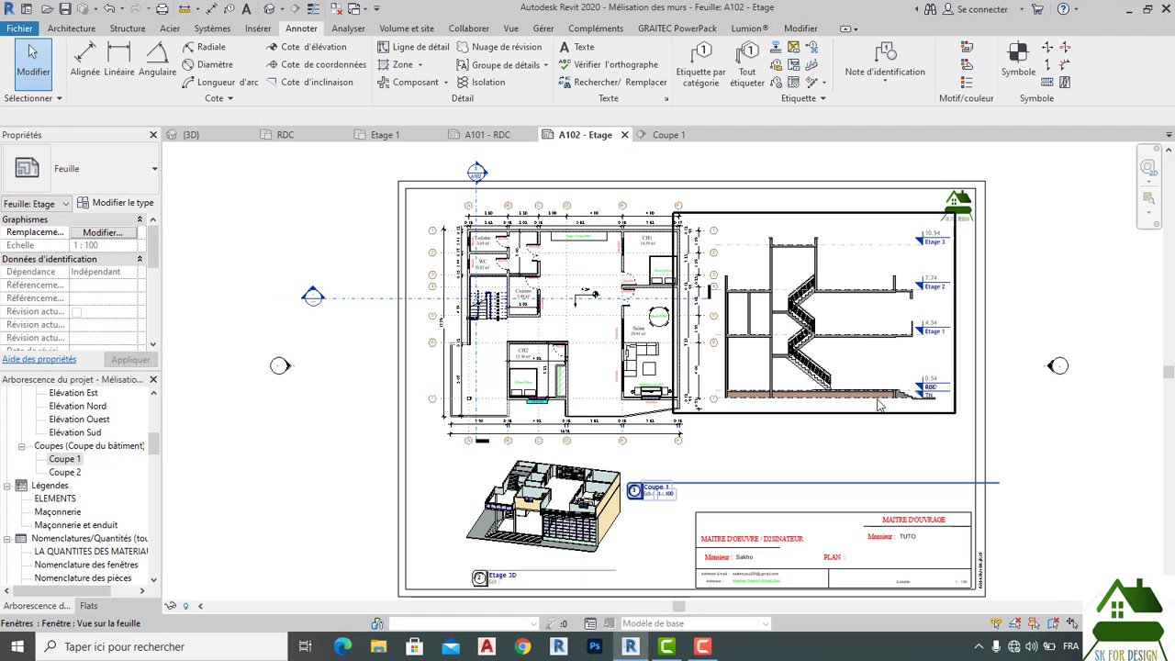
left_click(877, 402)
key("Delete")
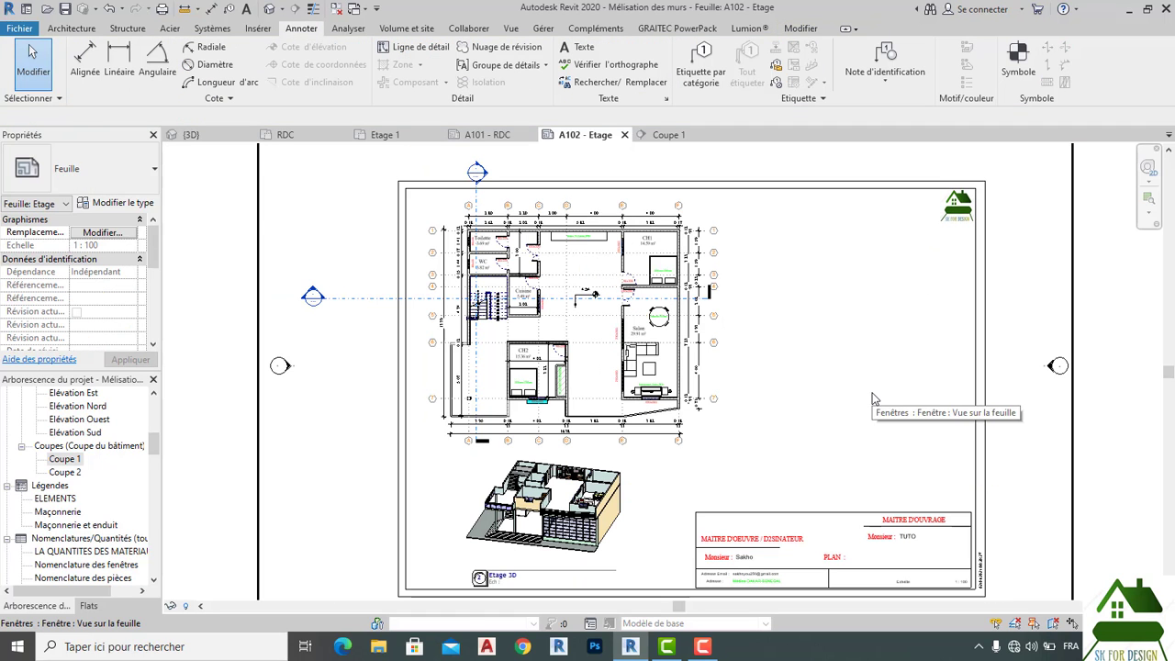
Step: Move the Etage 3D viewport from below the floor plan to the empty area on its right, above the title block
scroll(861, 409, "down", 1)
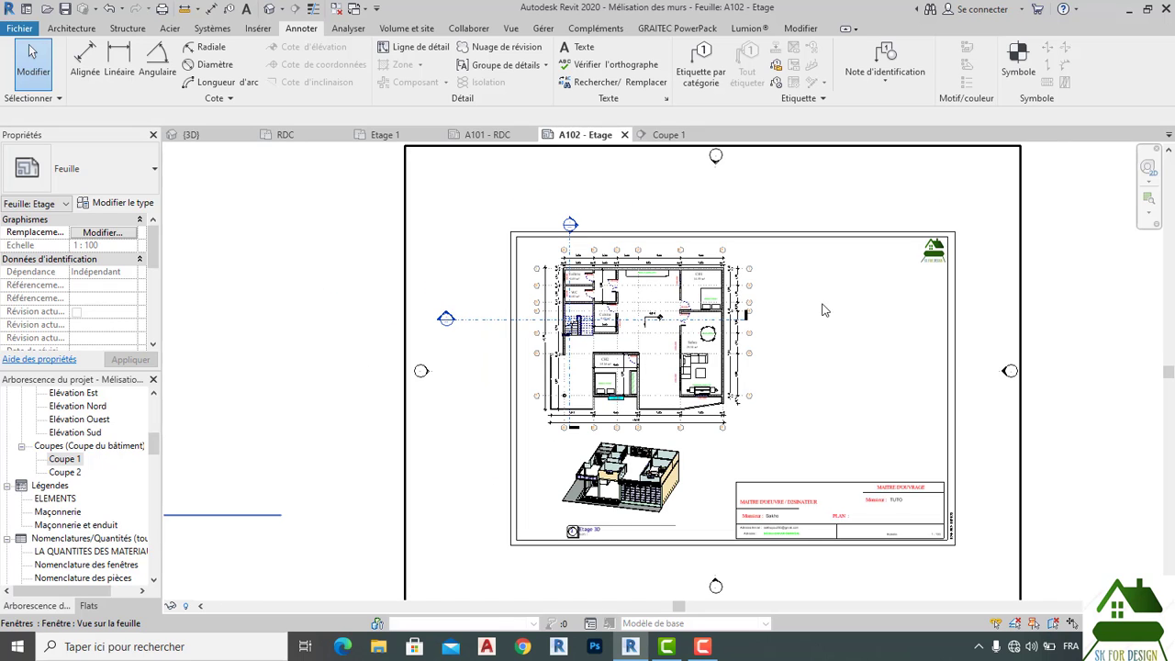
scroll(715, 347, "up", 2)
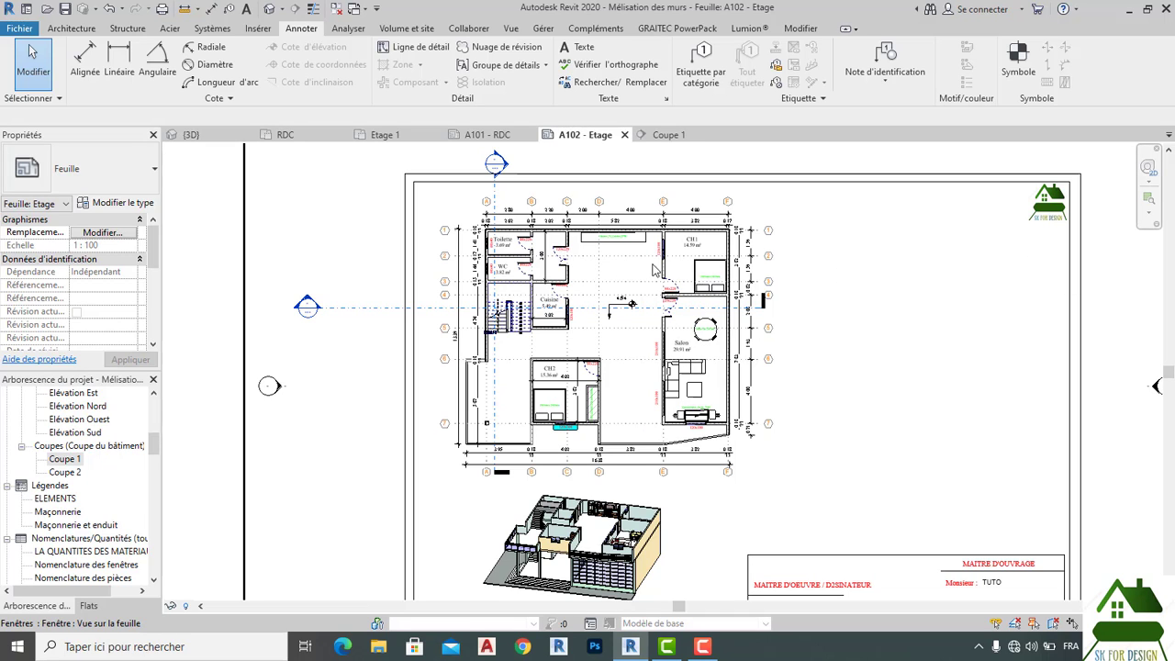
scroll(496, 197, "up", 3)
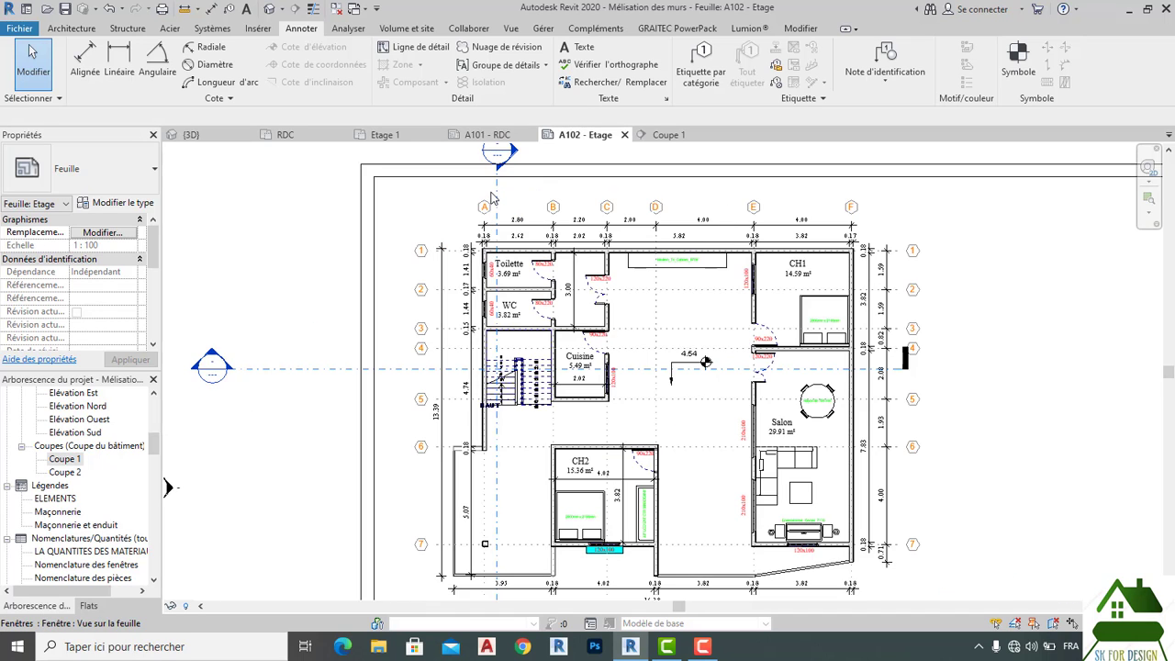
scroll(542, 235, "down", 3)
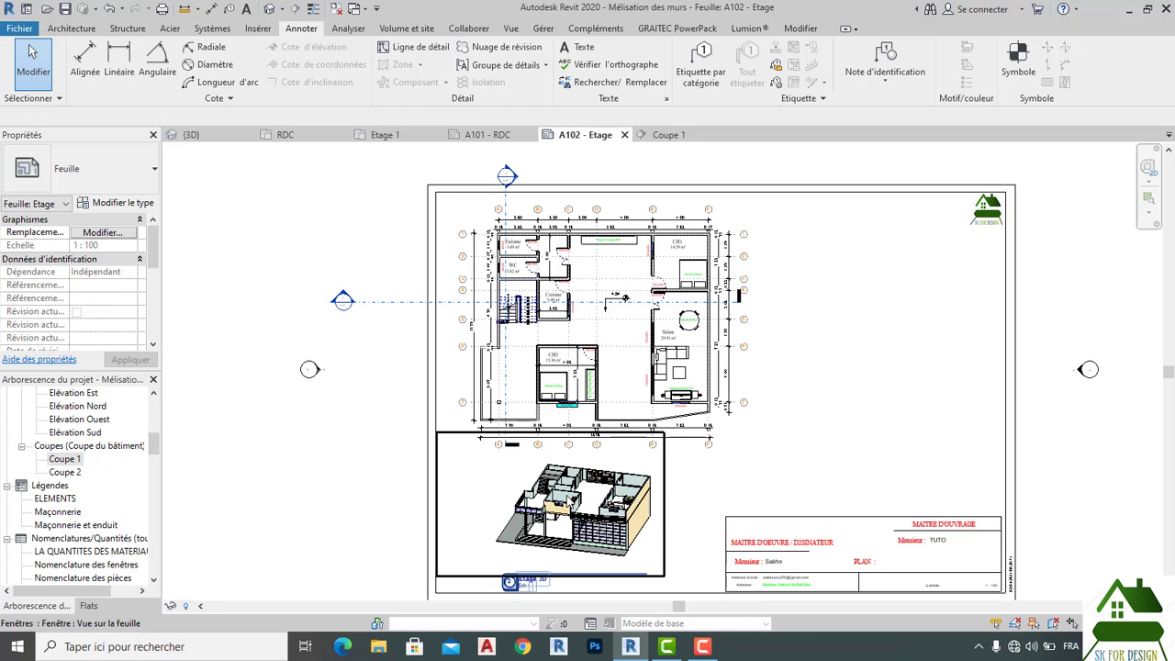
left_click(522, 580)
left_click_drag(578, 496, 854, 319)
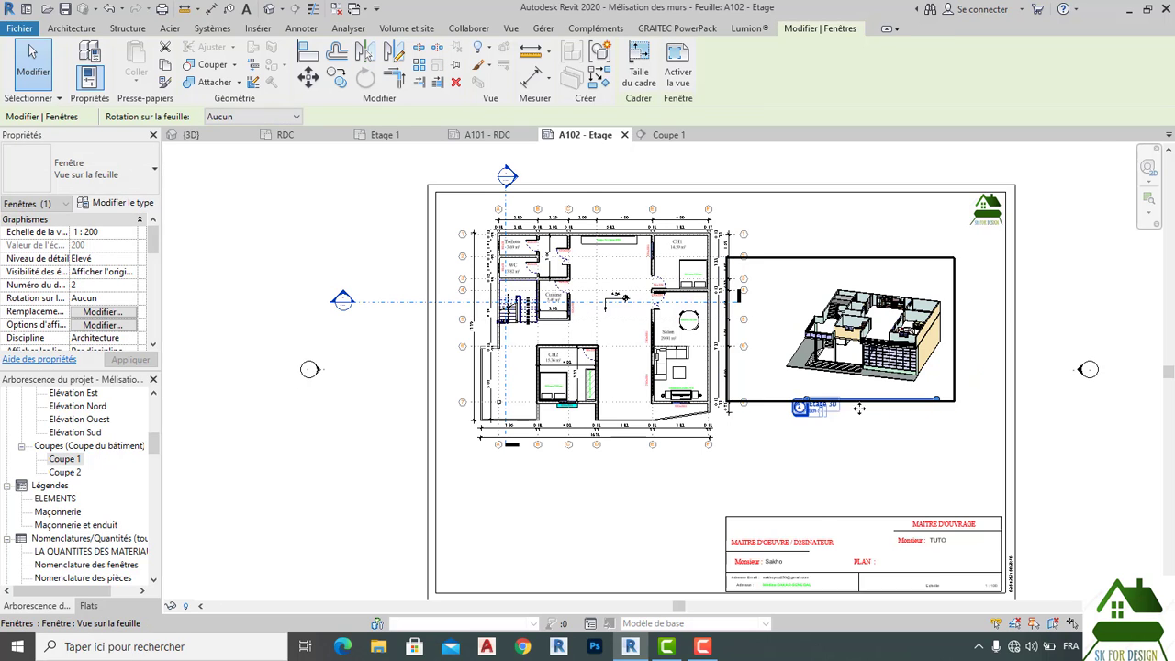
Step: Shift the floor plan viewport slightly down so it sits more centrally within the sheet frame
left_click(627, 426)
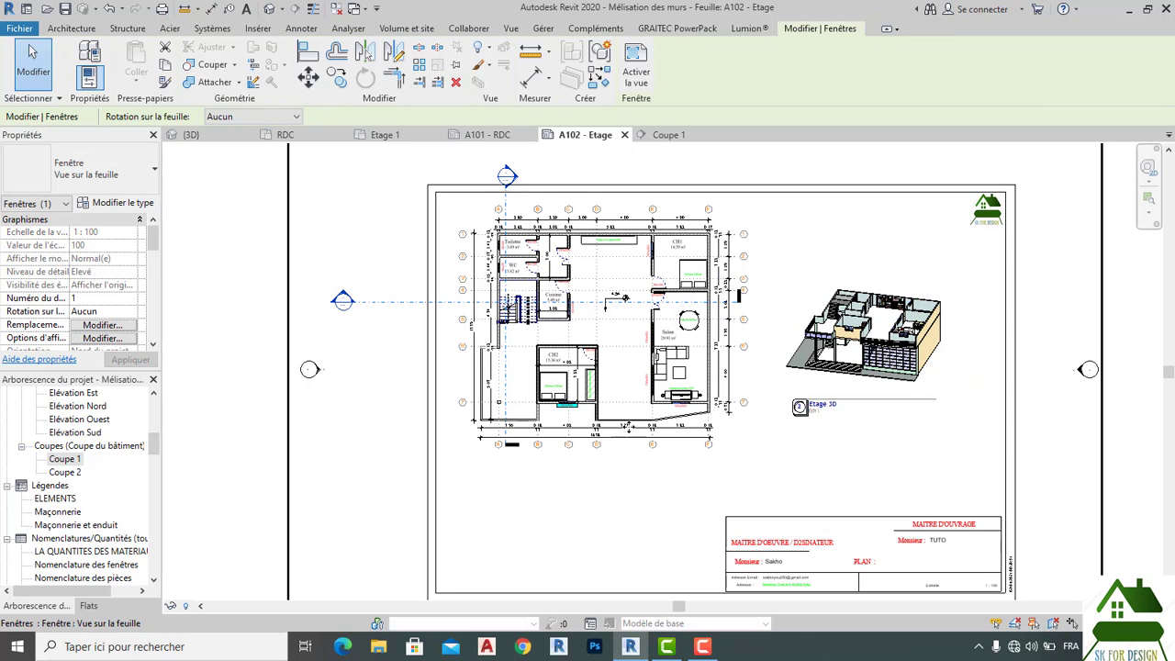
scroll(557, 374, "down", 1)
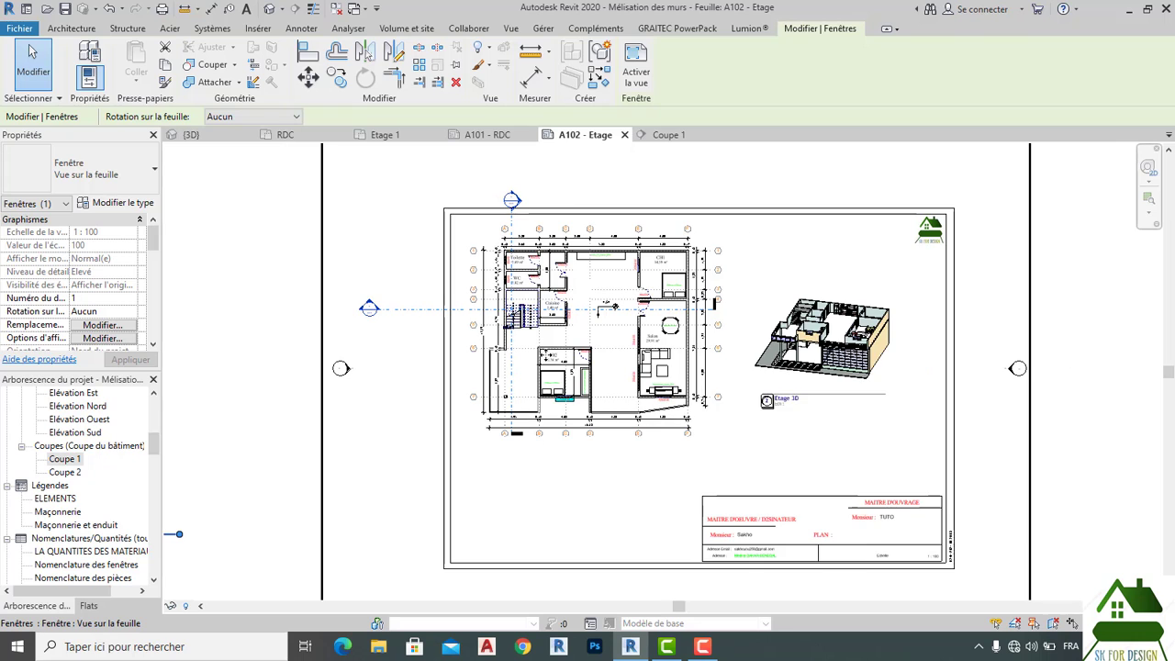
left_click_drag(545, 350, 544, 379)
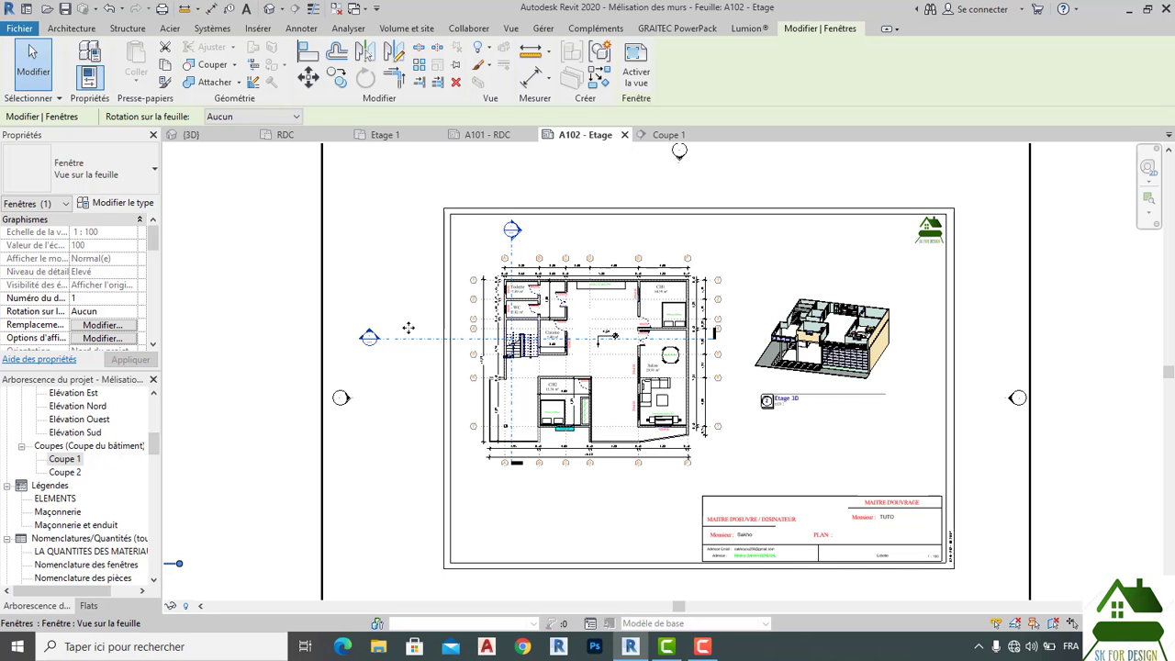
key("Escape")
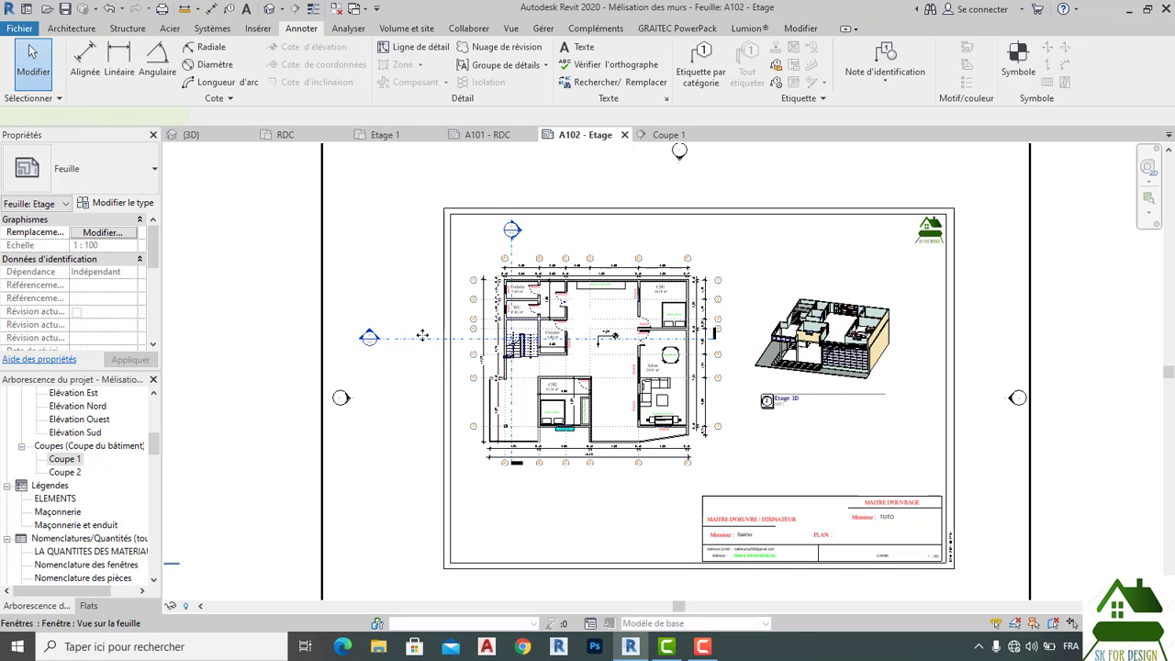
Step: Activate the floor plan viewport and shorten the horizontal section line so its head sits just outside the building's left wall
double_click(422, 336)
left_click(390, 339)
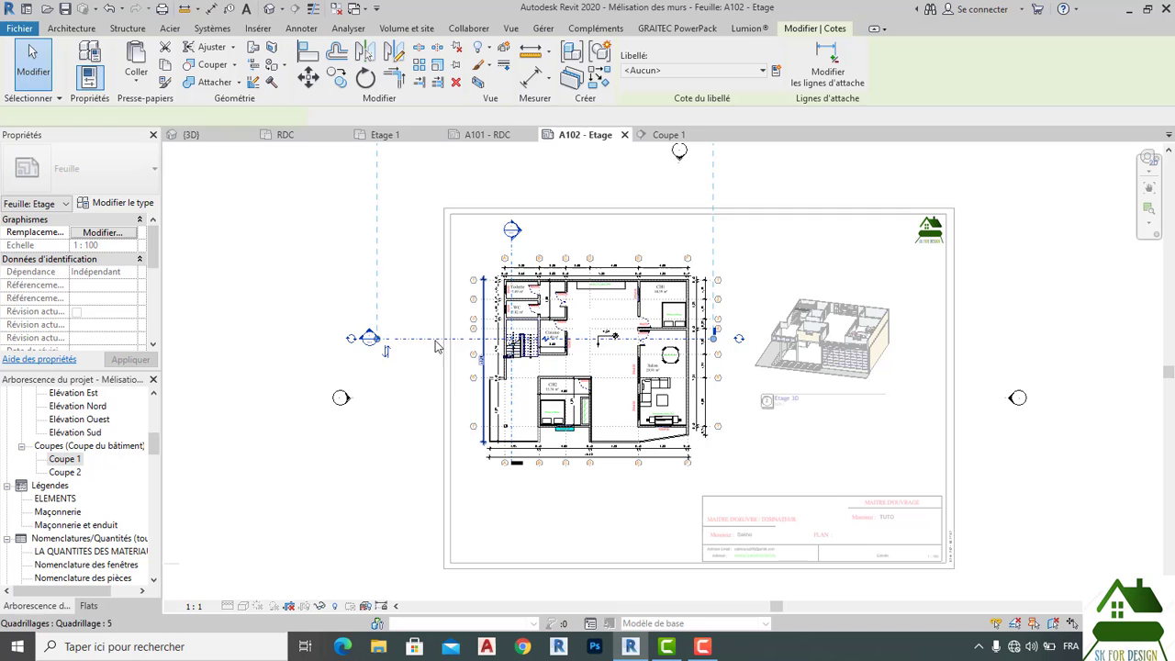
left_click(383, 347)
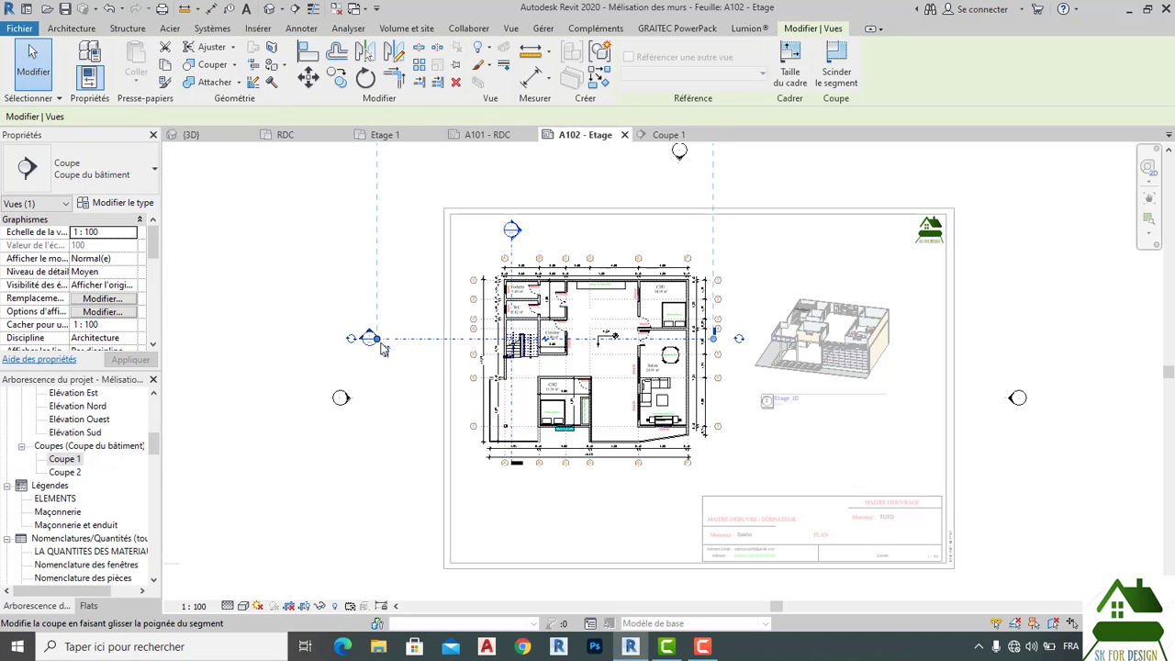
left_click(479, 343)
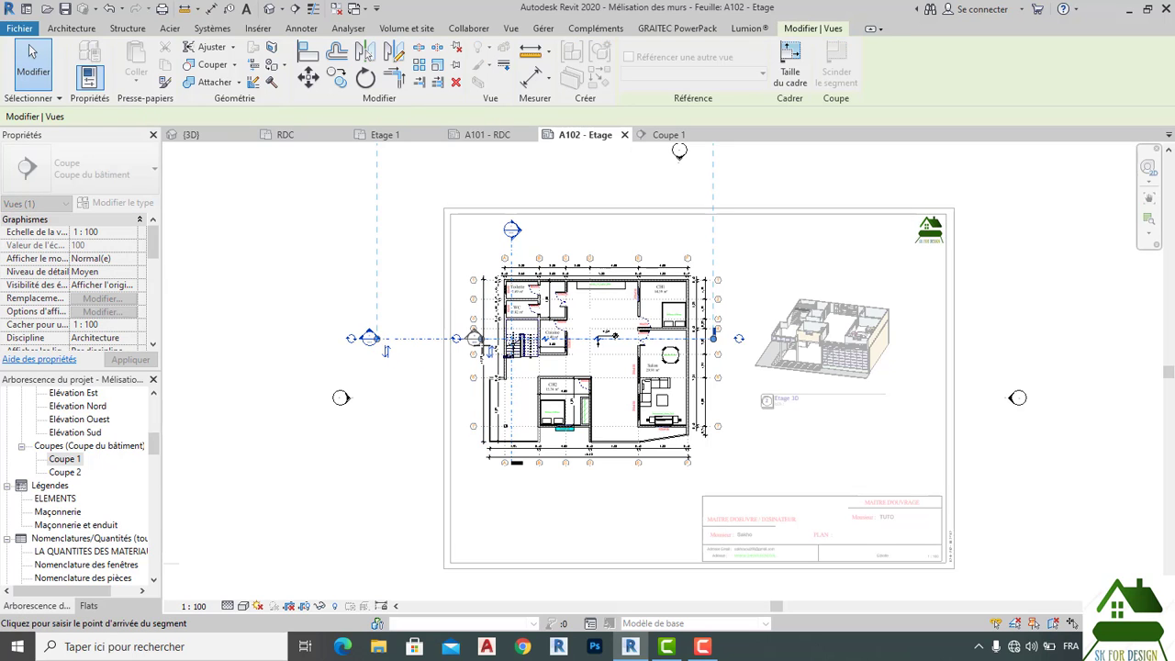
left_click(619, 353)
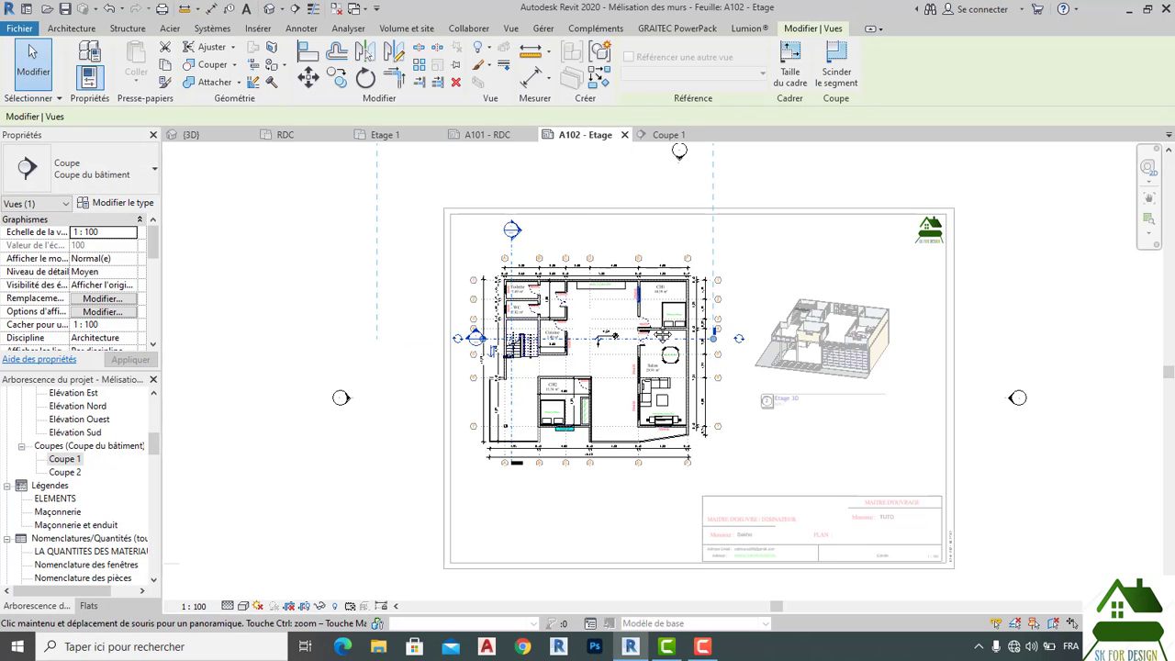
Step: Pull the horizontal section's far clip boundary in close to the building's upper edge
middle_click_drag(636, 347, 639, 393)
scroll(644, 306, "down", 2)
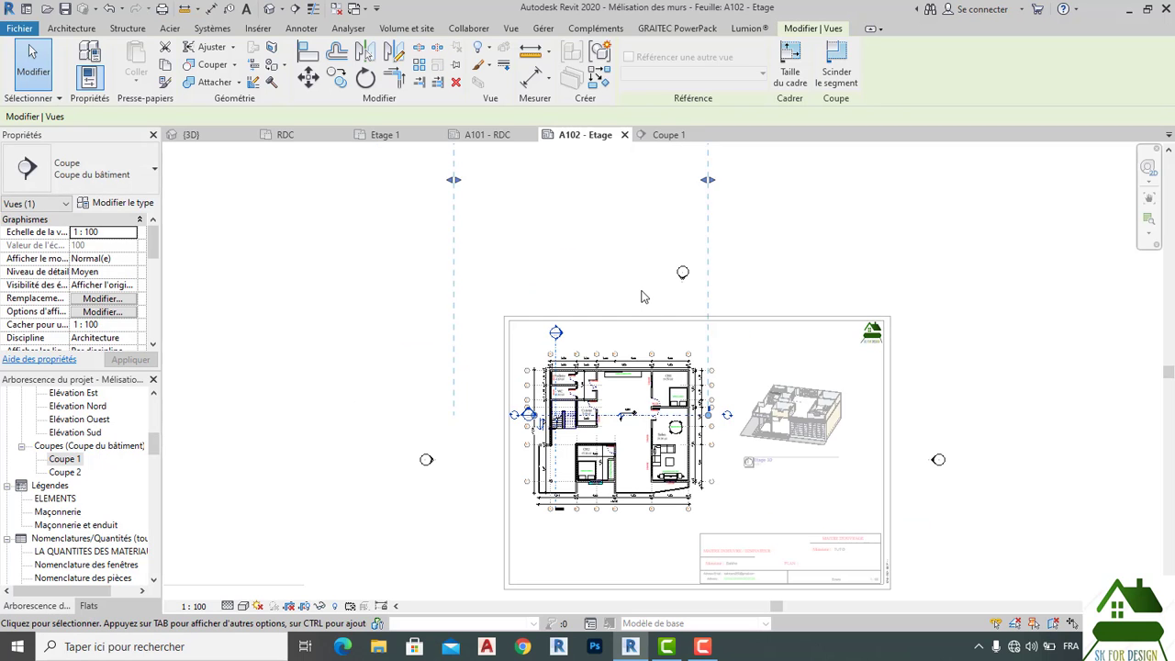
scroll(644, 291, "down", 2)
middle_click_drag(656, 350, 665, 476)
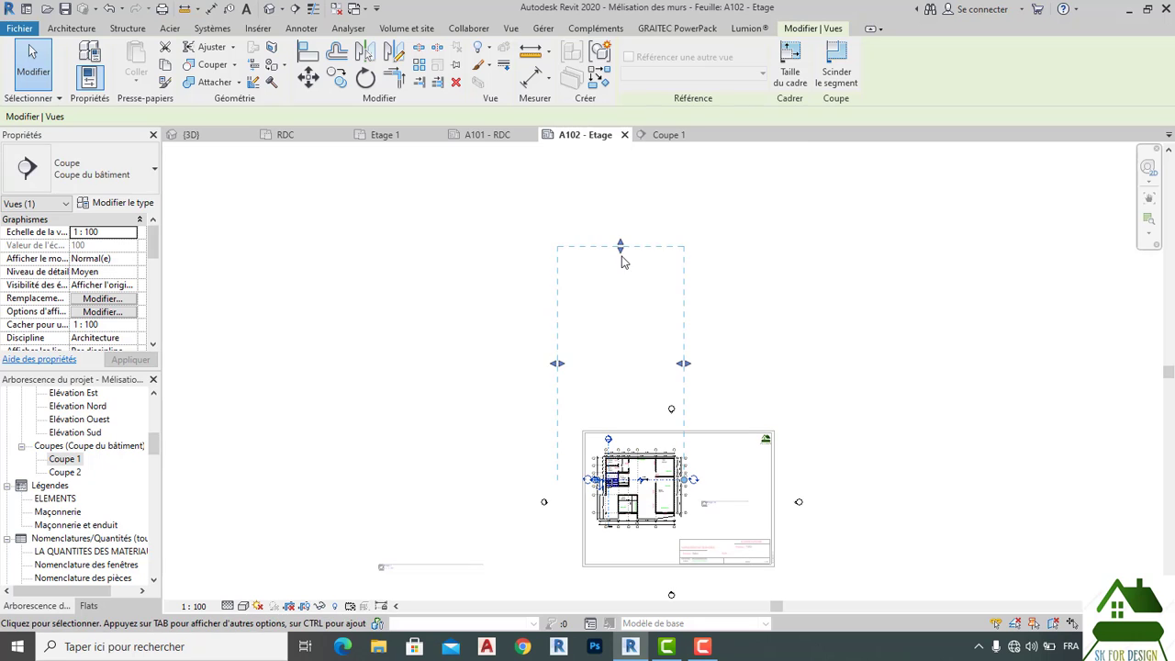
left_click_drag(629, 271, 635, 443)
left_click(653, 405)
scroll(601, 335, "down", 2)
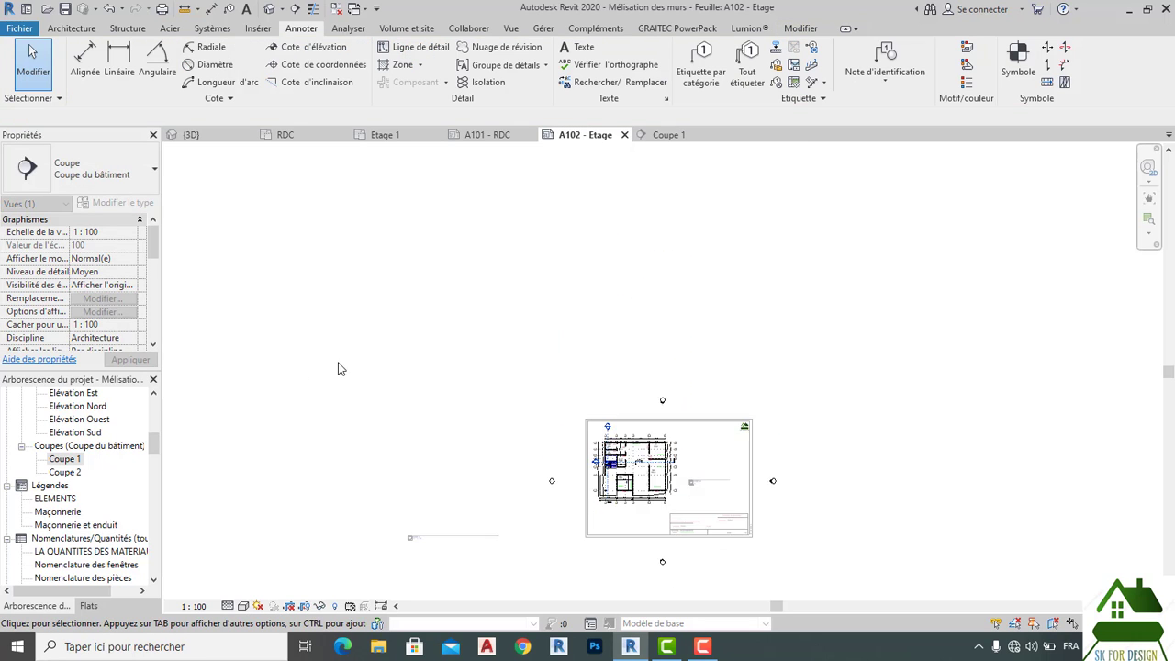
Step: Open the Coupe 2 section and extend its crop region leftward to include the whole car beside the tree
left_click(68, 471)
double_click(66, 472)
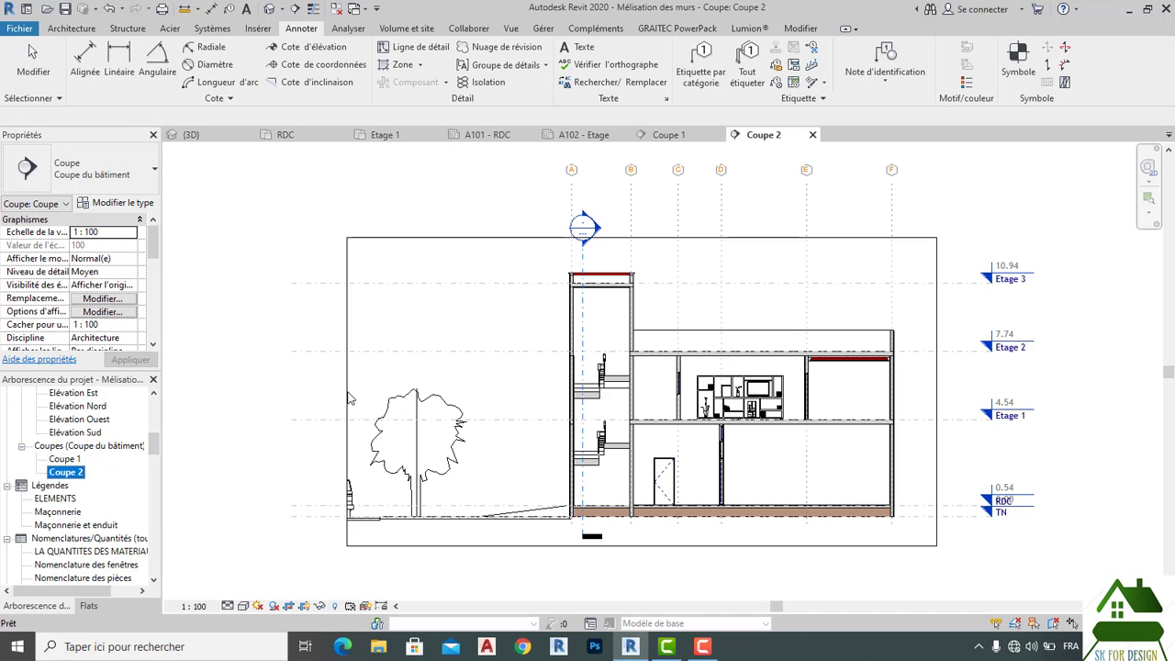
left_click(348, 391)
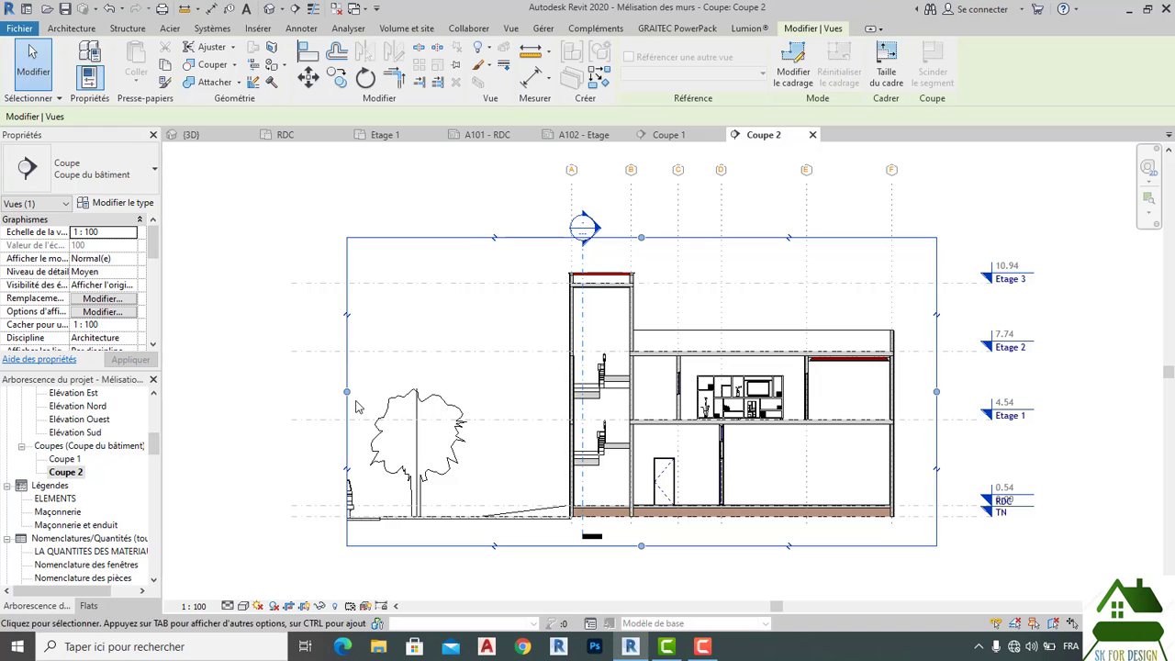
left_click_drag(348, 392, 279, 395)
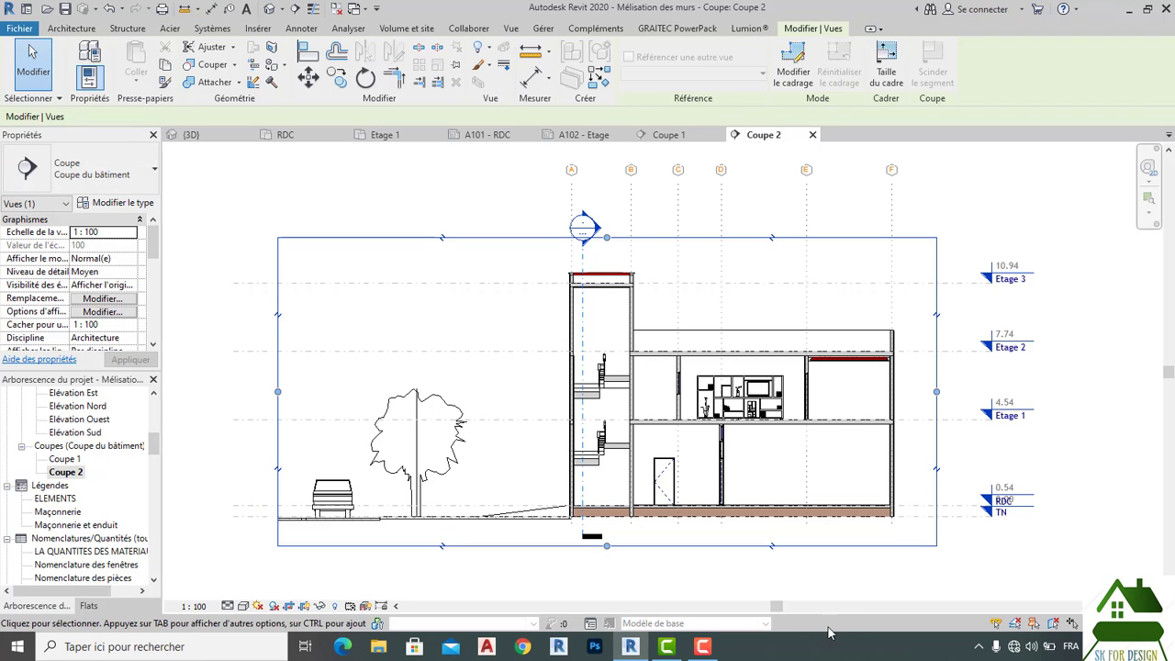
Step: Set the visual style of the Coupe 2 section to Réaliste
middle_click_drag(812, 594, 813, 538)
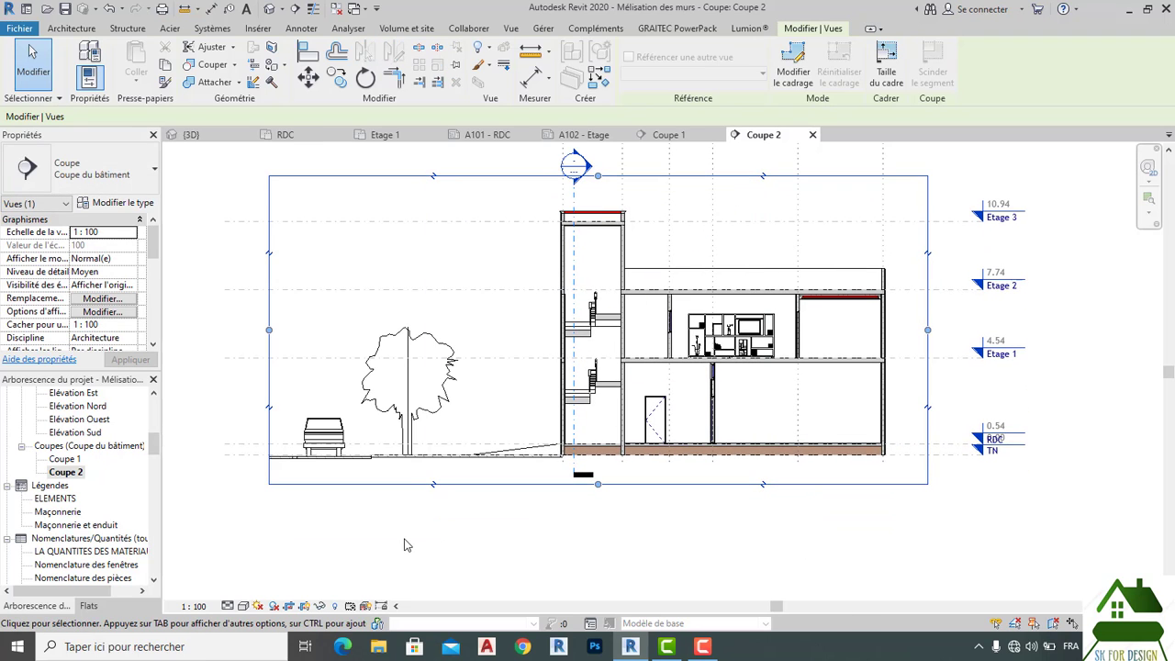
left_click(245, 607)
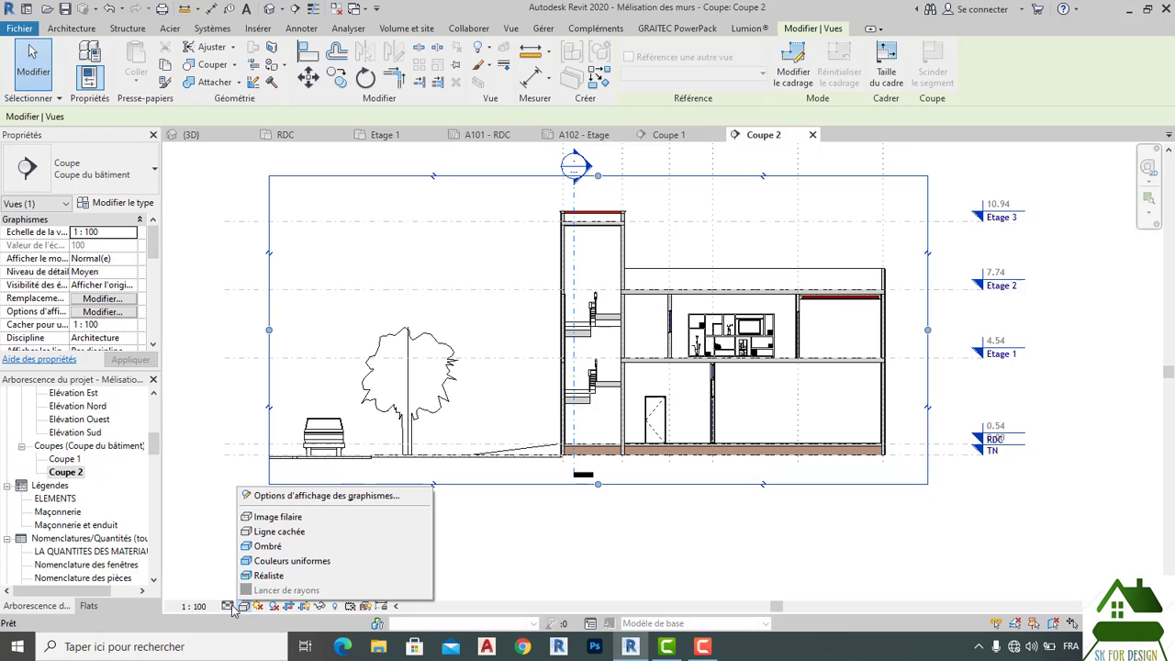
left_click(229, 607)
left_click(246, 591)
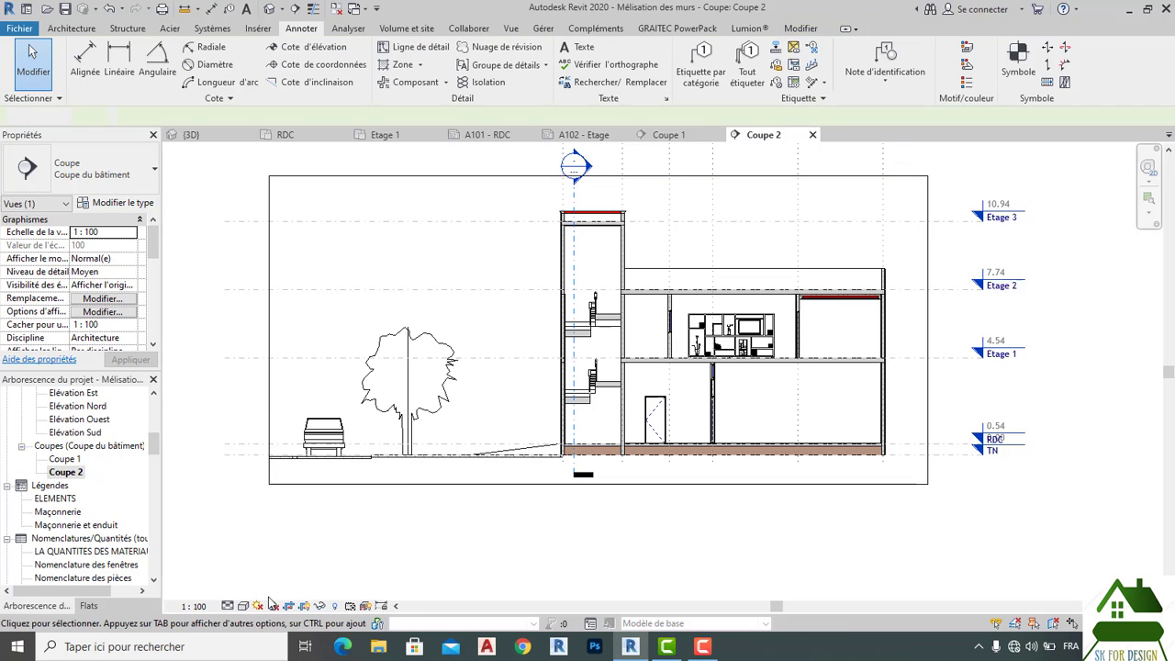
left_click(244, 608)
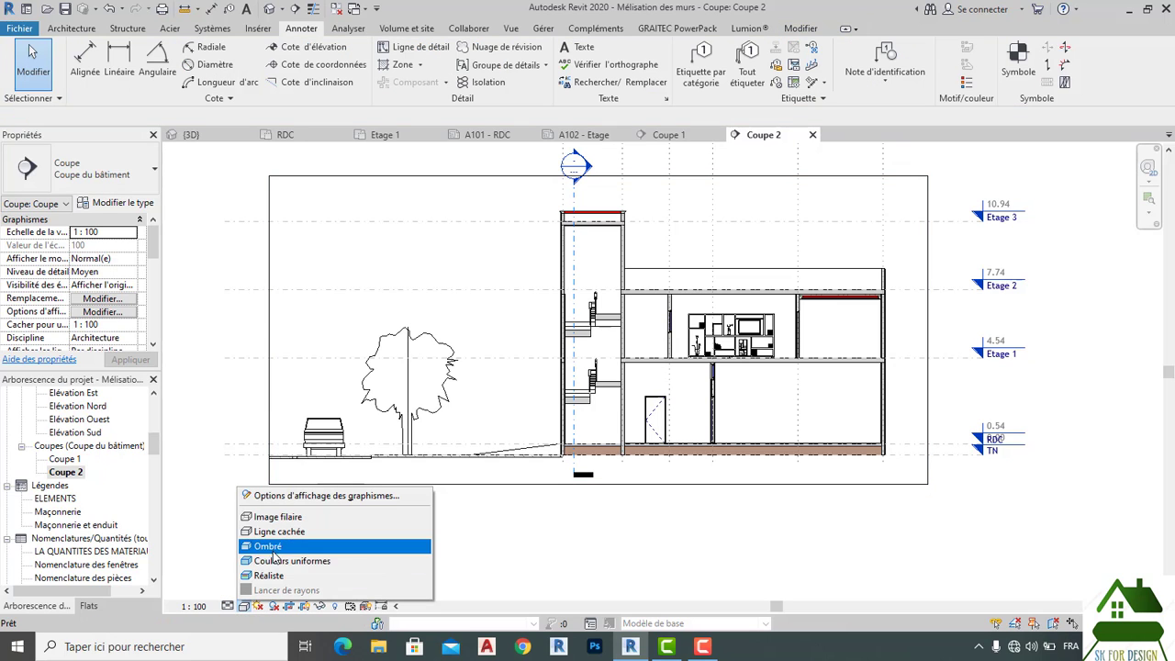
left_click(269, 576)
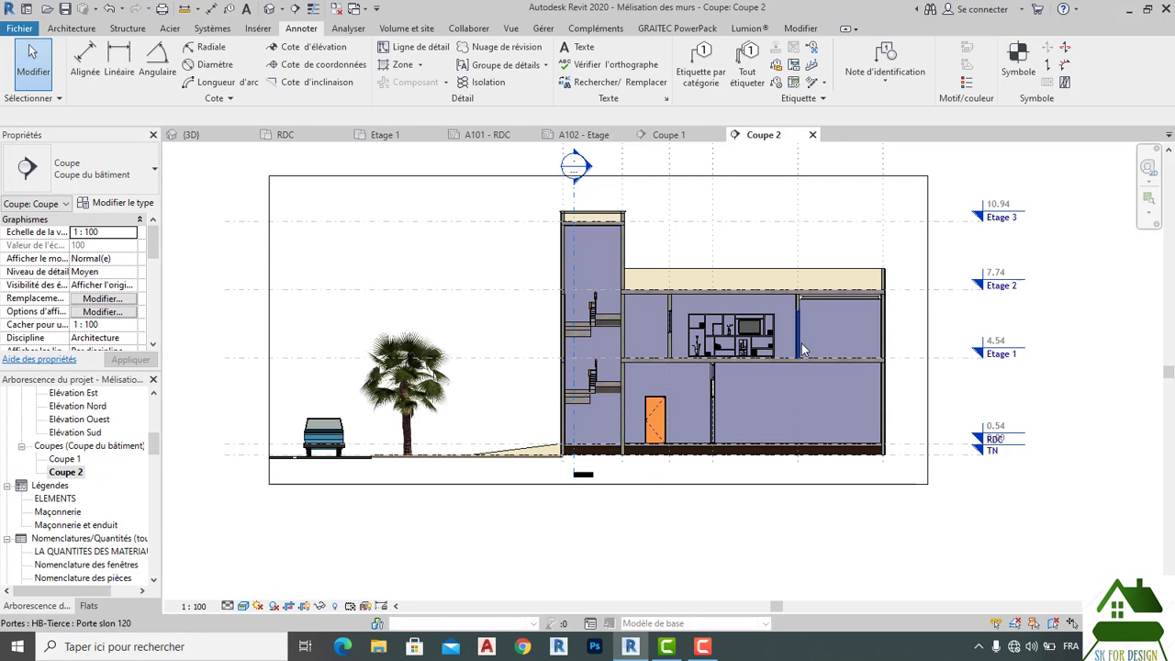
scroll(809, 347, "up", 2)
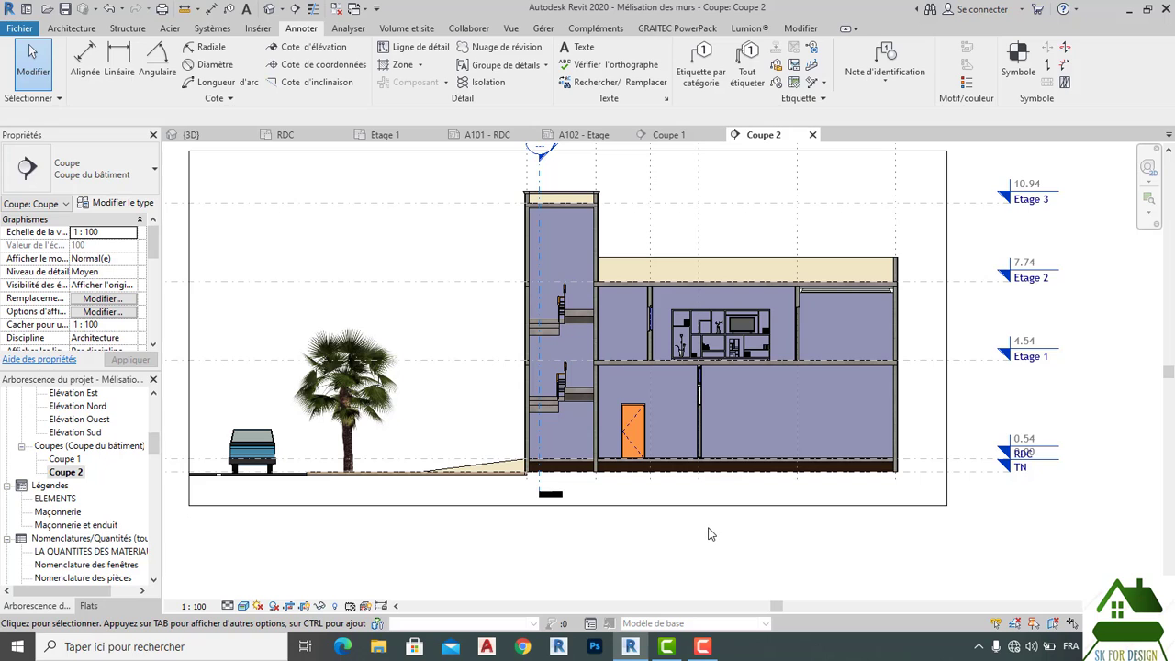
scroll(707, 531, "down", 2)
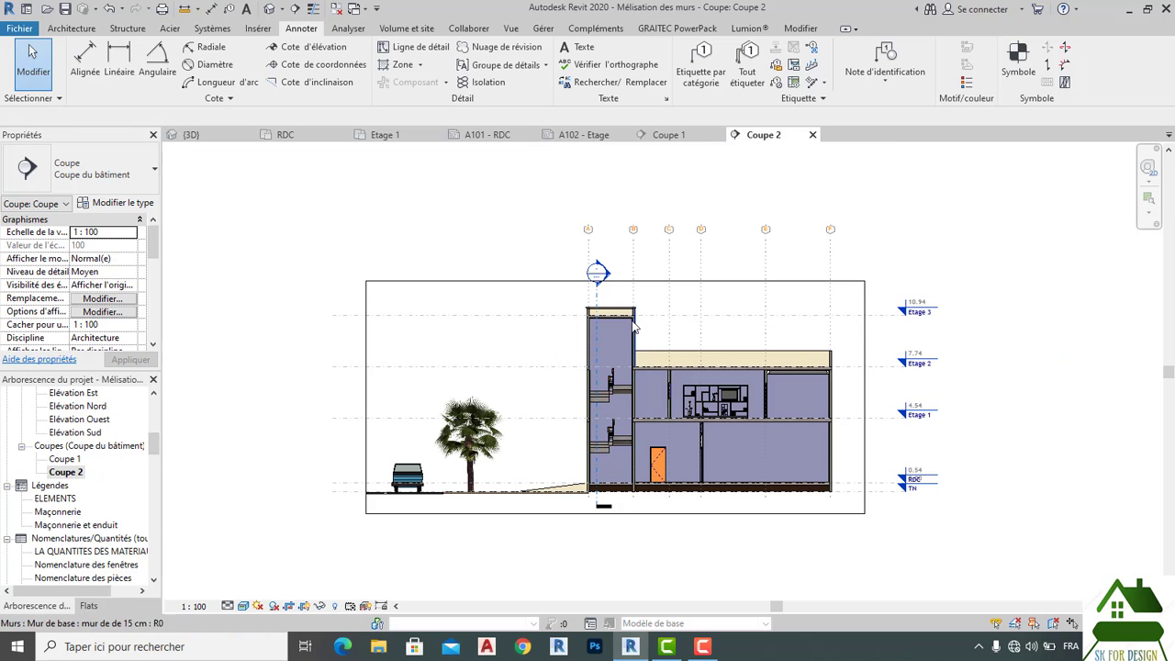
Step: Hide all the vertical grid lines in the Coupe 2 section view as individual elements
left_click_drag(899, 252, 562, 255)
right_click(633, 238)
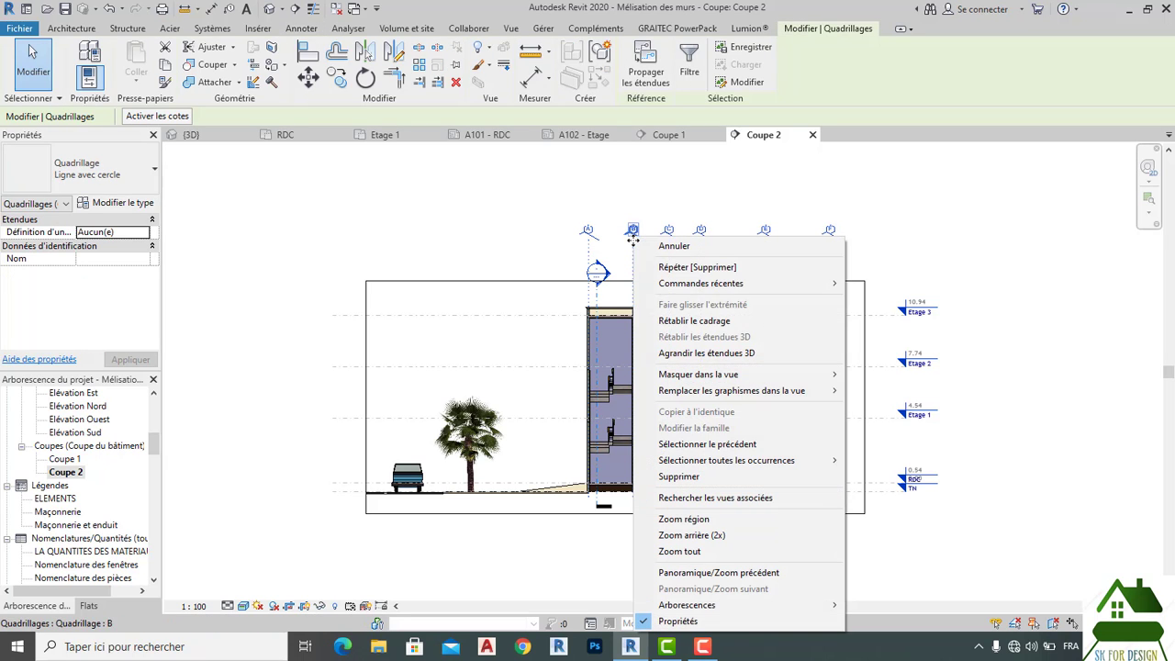
mouse_move(725, 375)
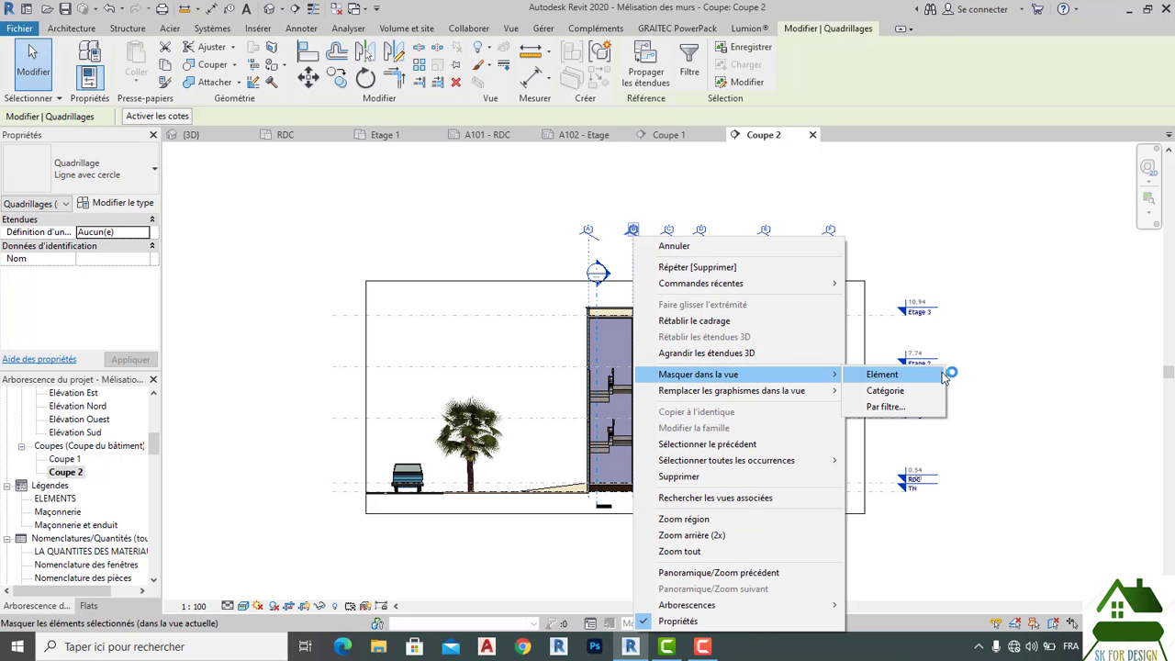
left_click(927, 383)
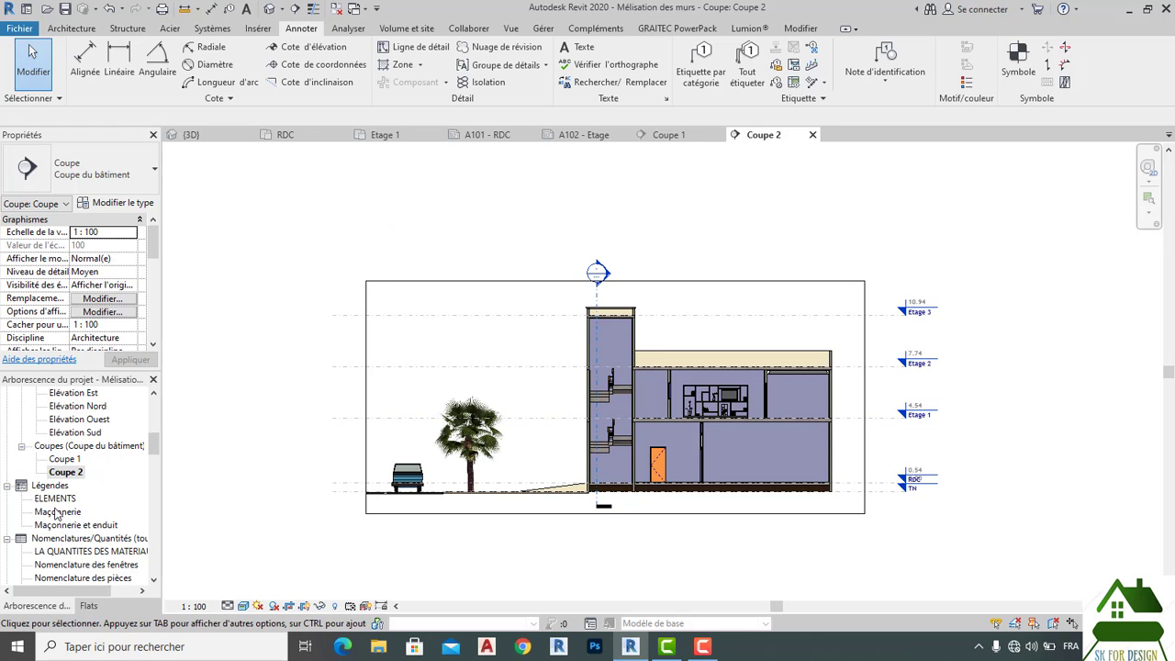
Step: Open the unnamed sheet A104 that holds the material quantity schedules
scroll(73, 450, "up", 5)
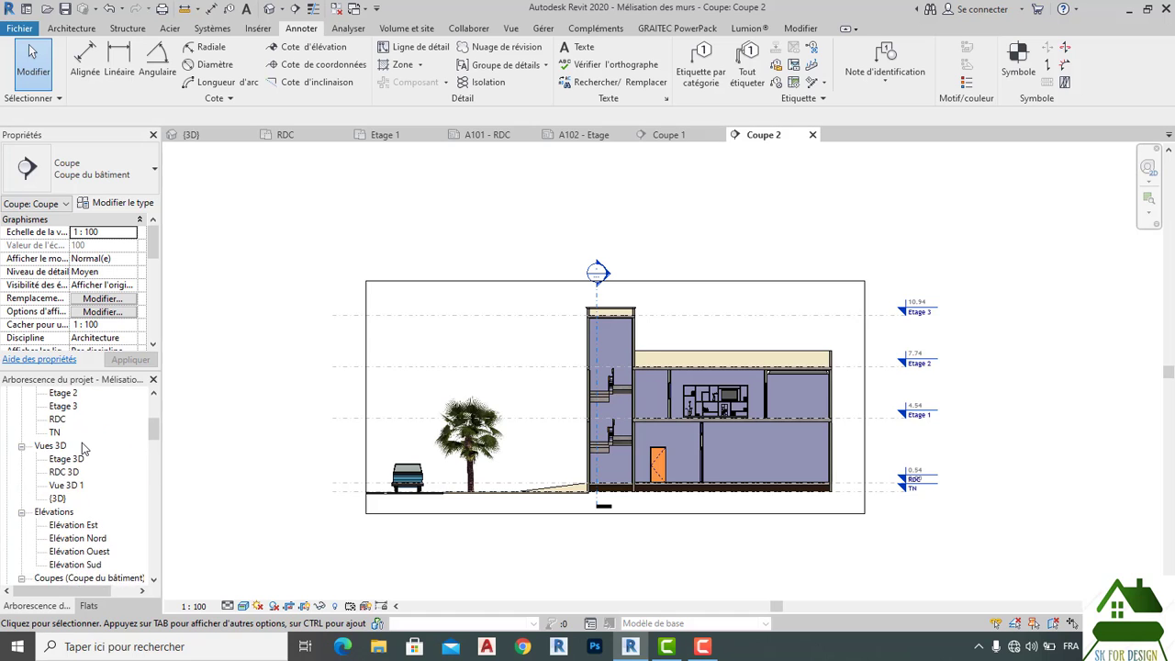
scroll(83, 447, "down", 6)
scroll(83, 448, "down", 3)
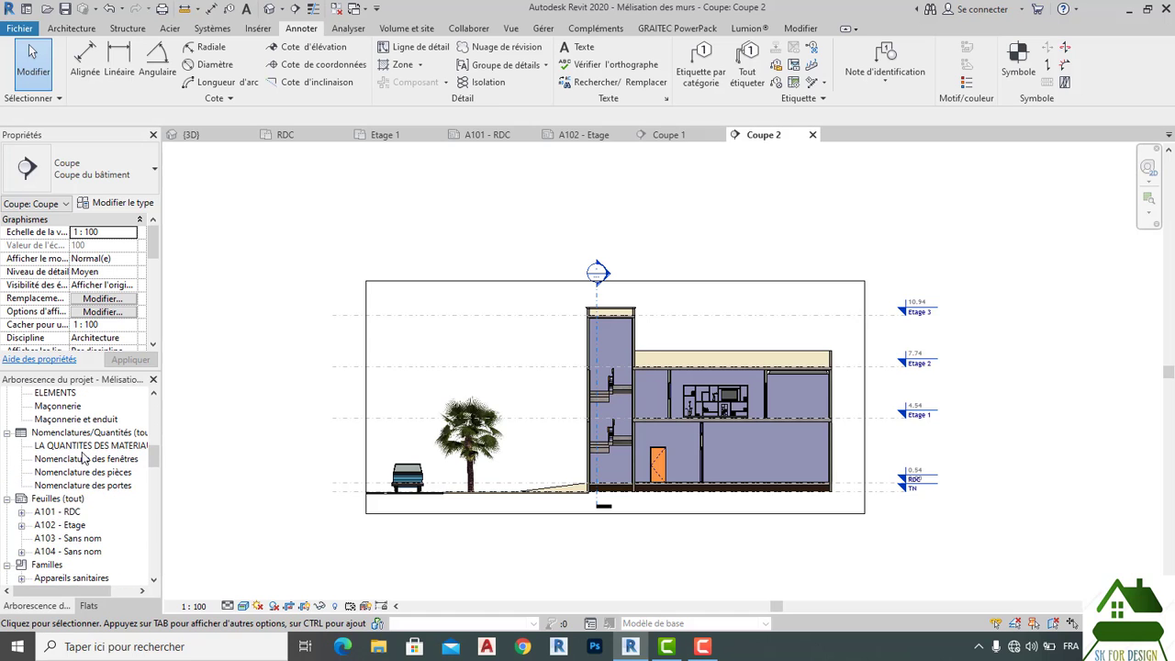
left_click(71, 551)
double_click(72, 552)
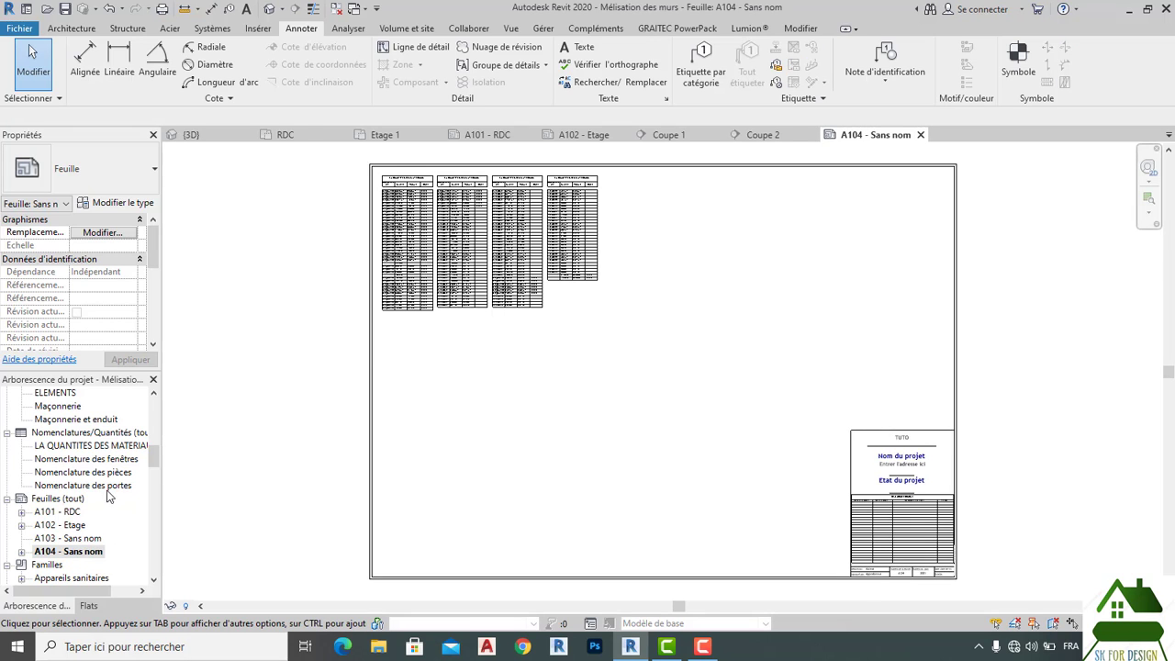
Step: Place the Coupe 1 section on sheet A104 in the upper-right corner of the title block frame
scroll(102, 477, "up", 3)
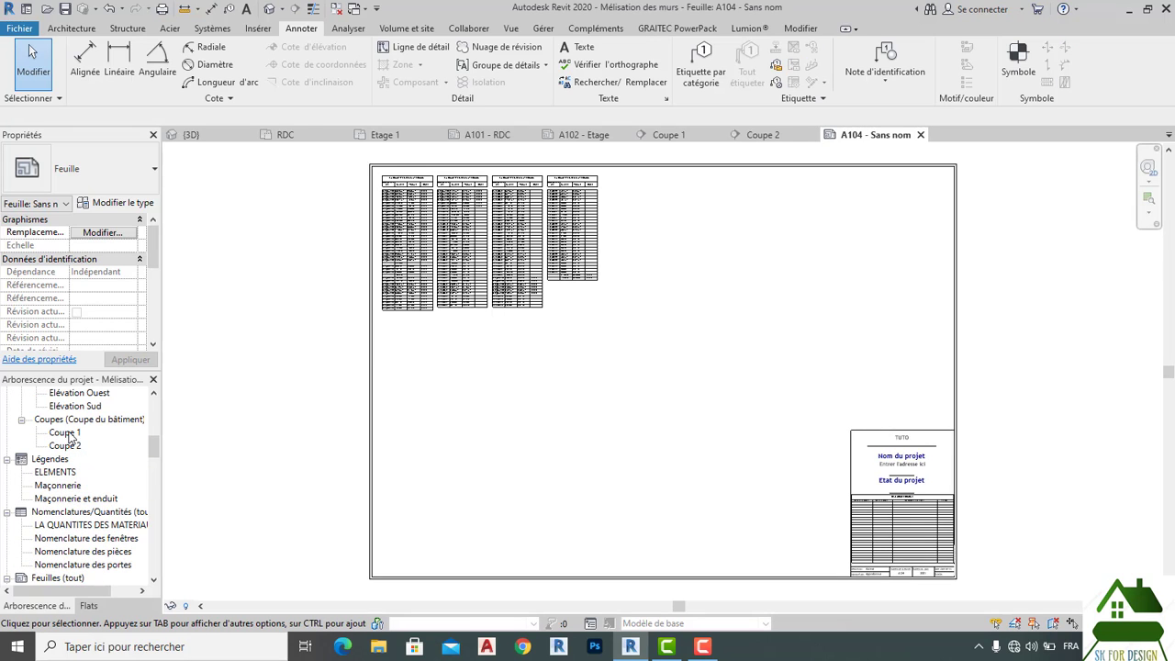
double_click(68, 433)
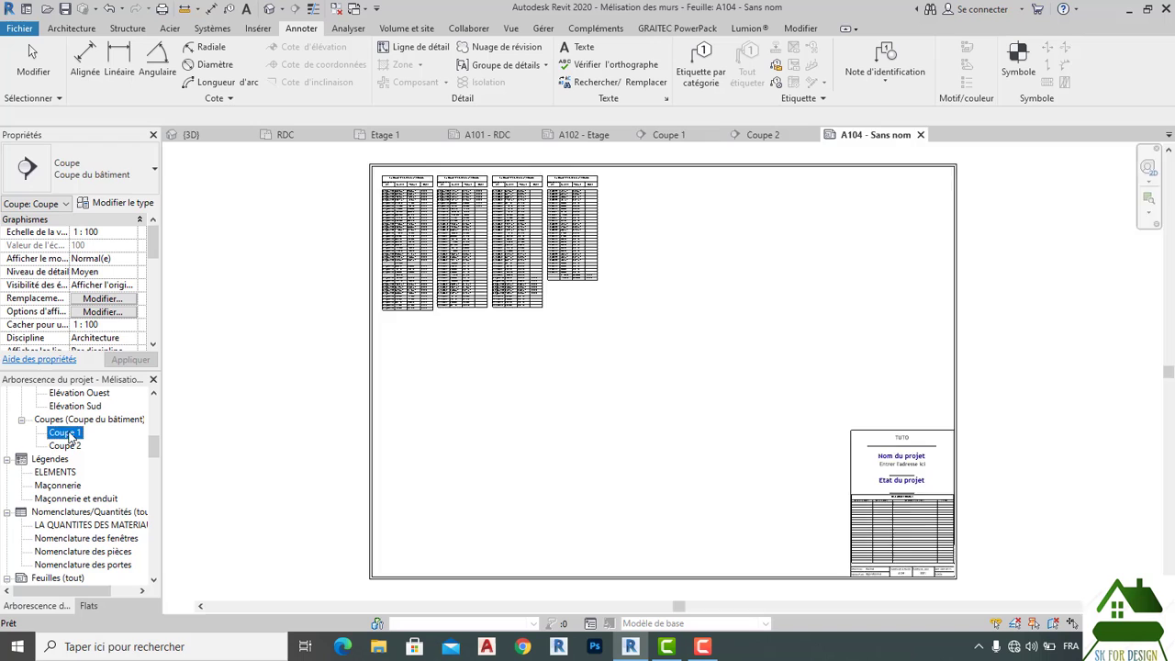
left_click(877, 135)
left_click_drag(64, 436, 93, 441)
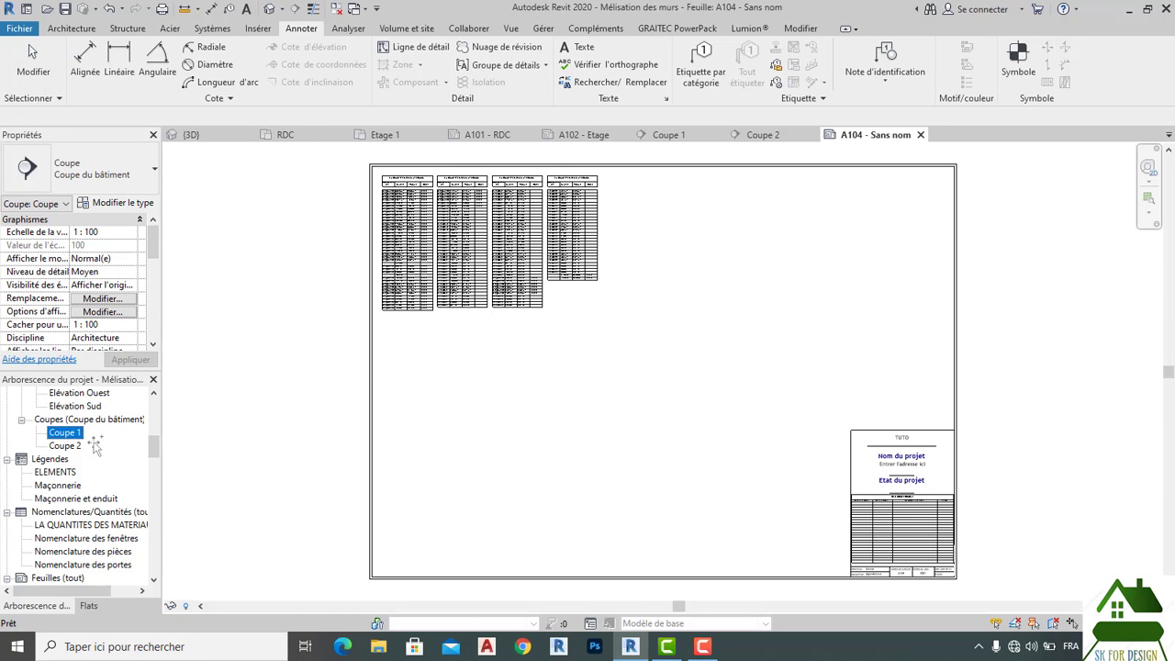
left_click_drag(805, 244, 809, 245)
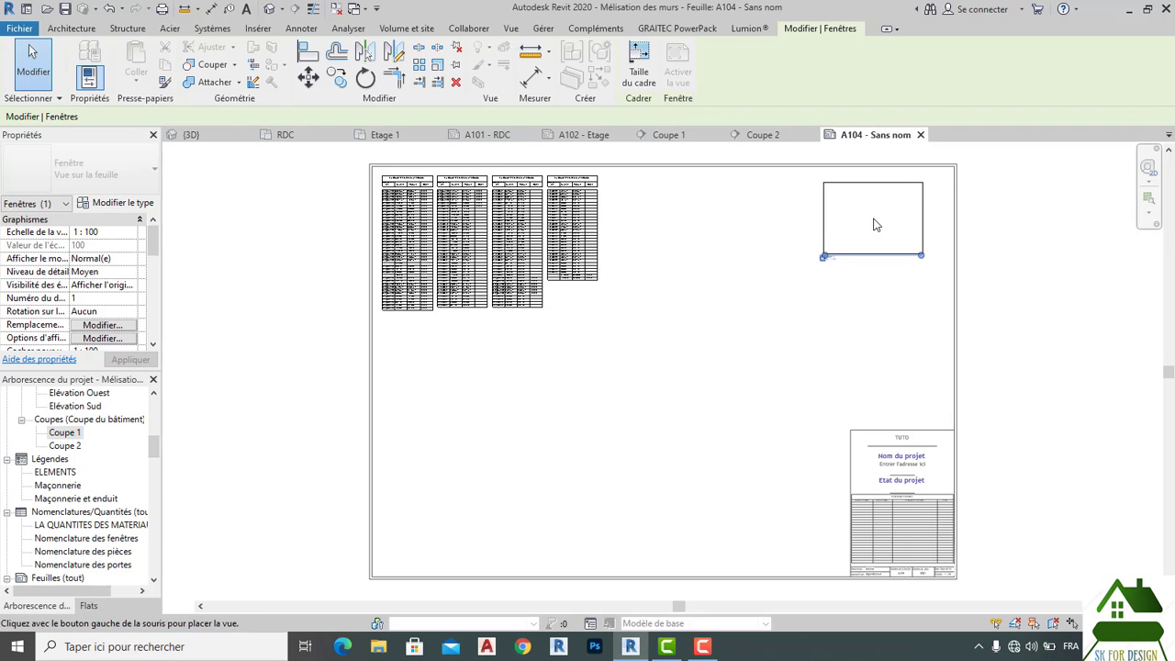
left_click(877, 225)
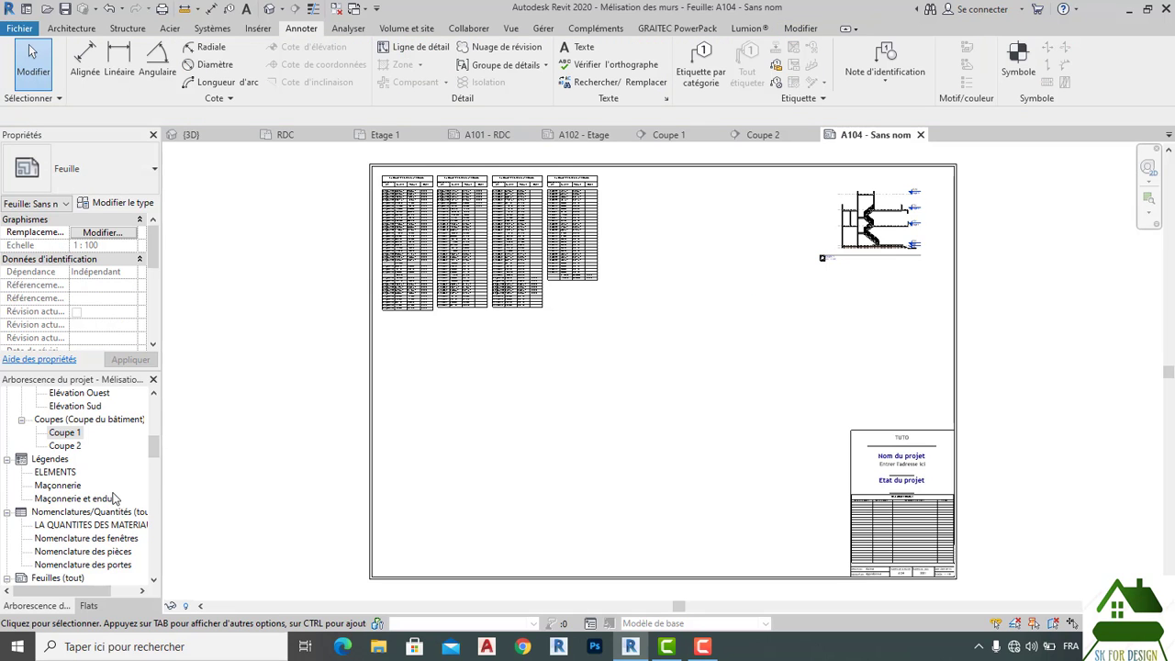
Step: Place the Coupe 2 section on sheet A104 between Coupe 1 and the title block
left_click(65, 446)
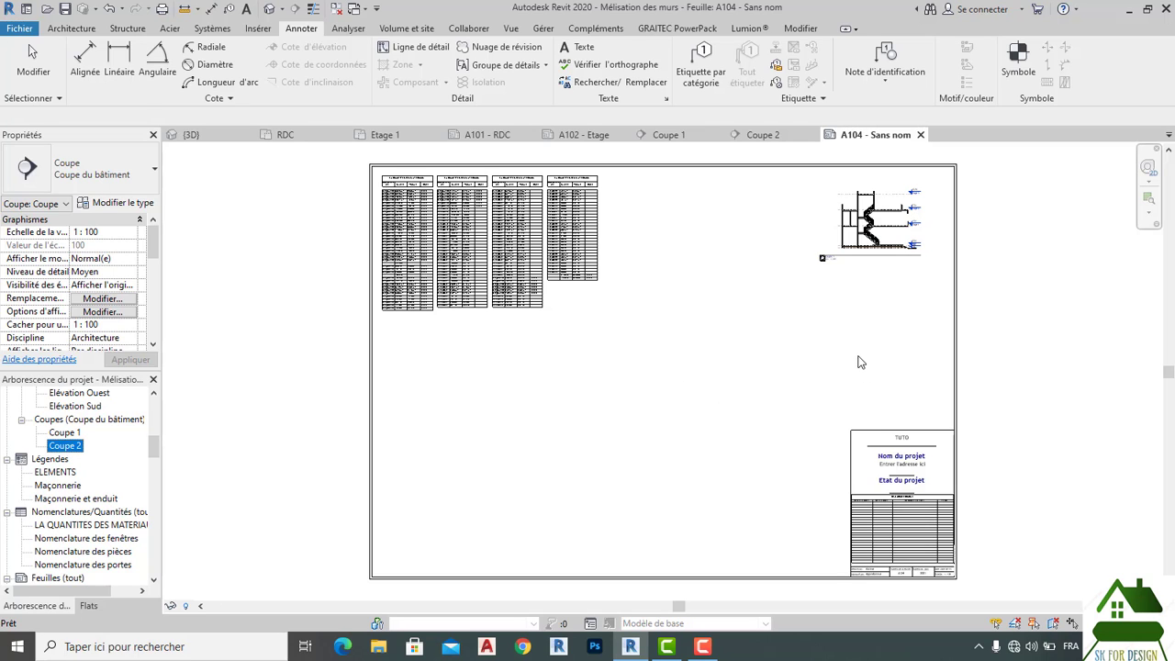
left_click_drag(65, 445, 858, 356)
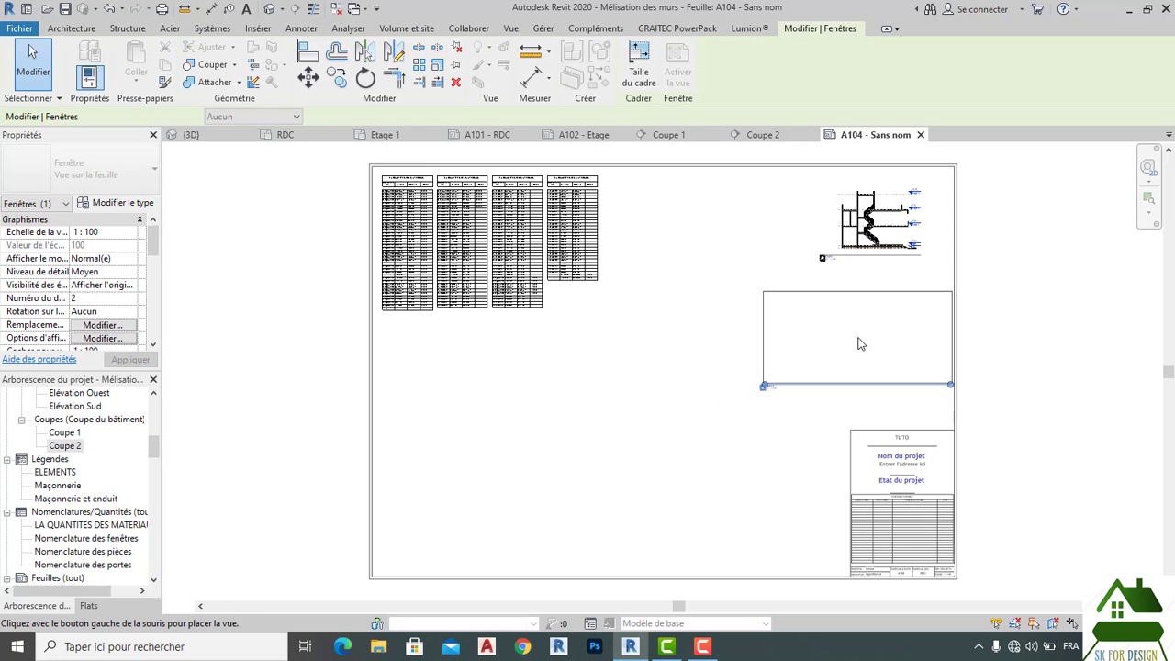
left_click(861, 345)
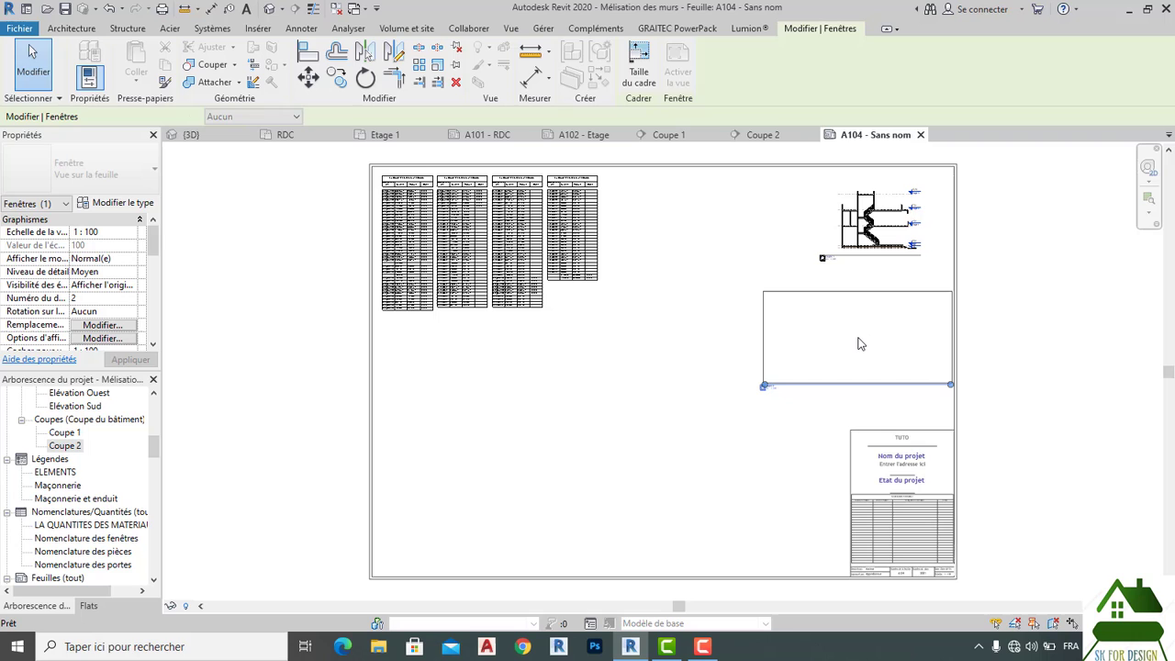
left_click(638, 341)
Step: Set the scale of the Coupe 1 section to 1:50 and return to sheet A104
left_click(668, 134)
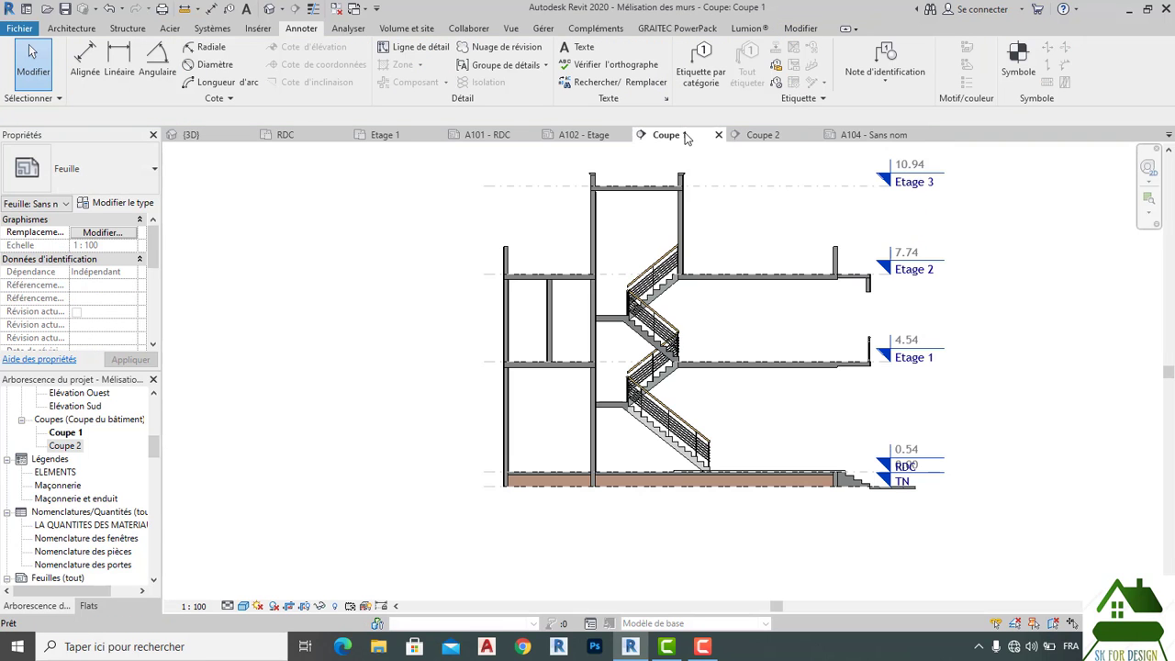
left_click(190, 607)
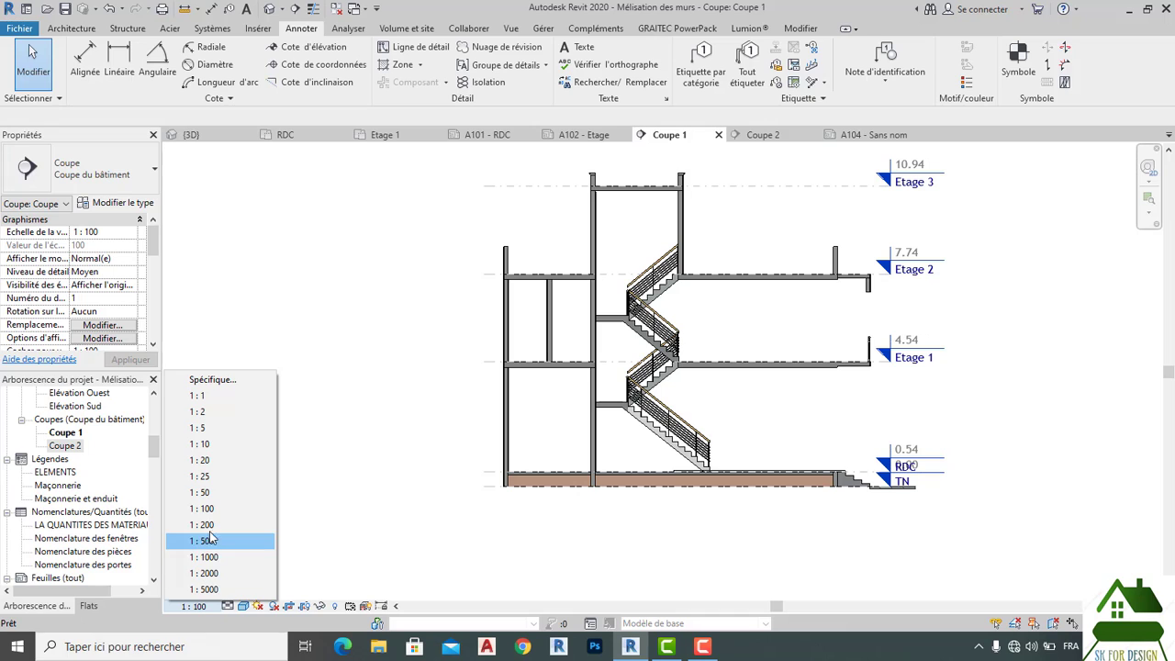
left_click(209, 497)
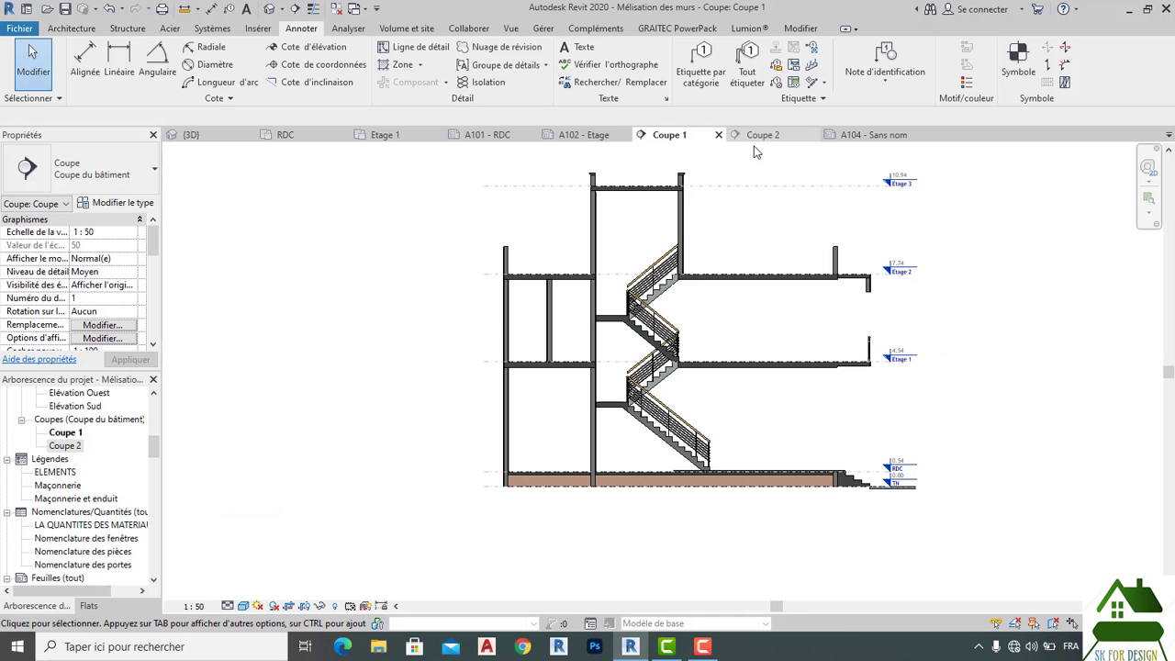
left_click(854, 136)
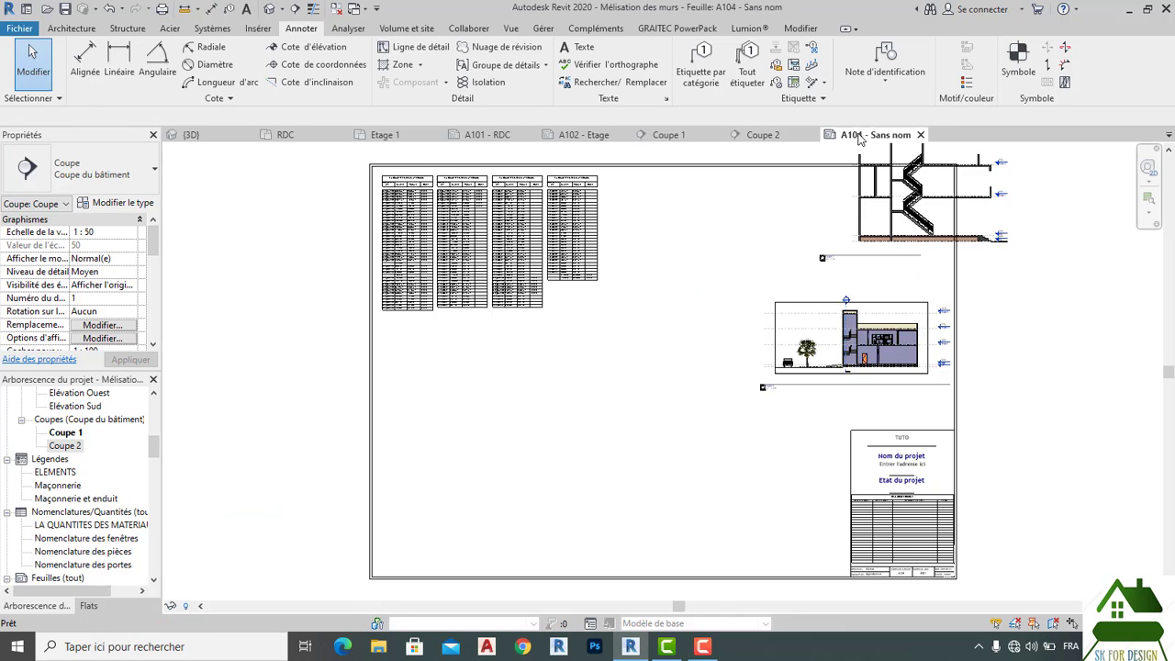
Step: Move the Coupe 2 viewport to the sheet's lower edge, just left of the title block
scroll(829, 325, "up", 3)
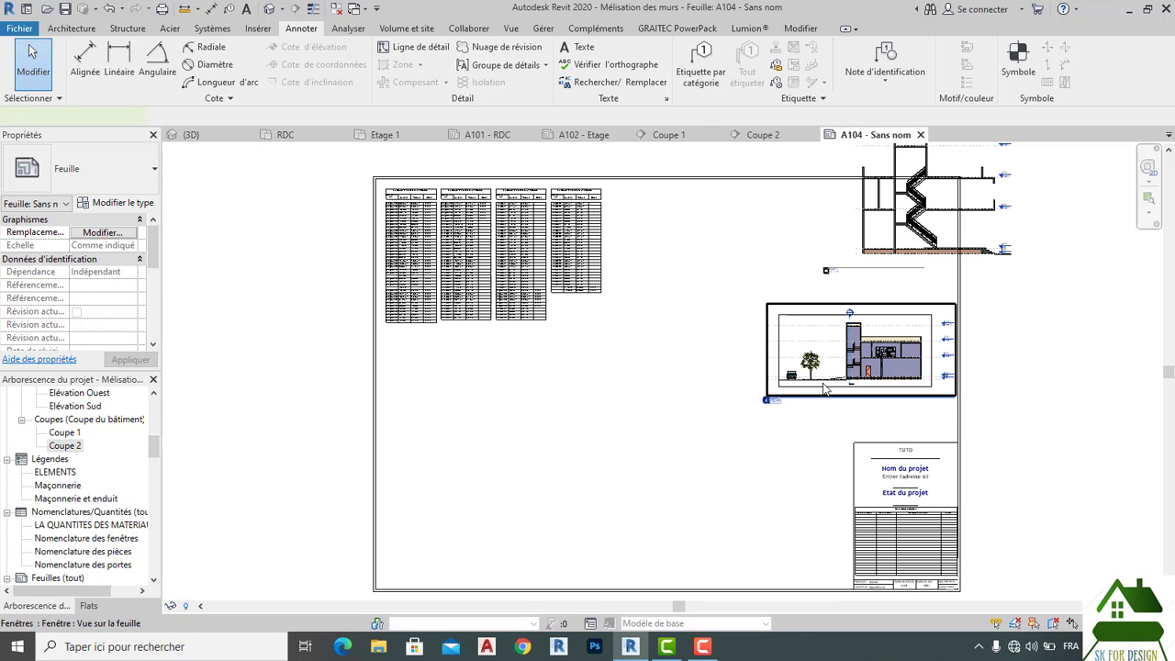
left_click(825, 390)
left_click_drag(824, 389, 713, 552)
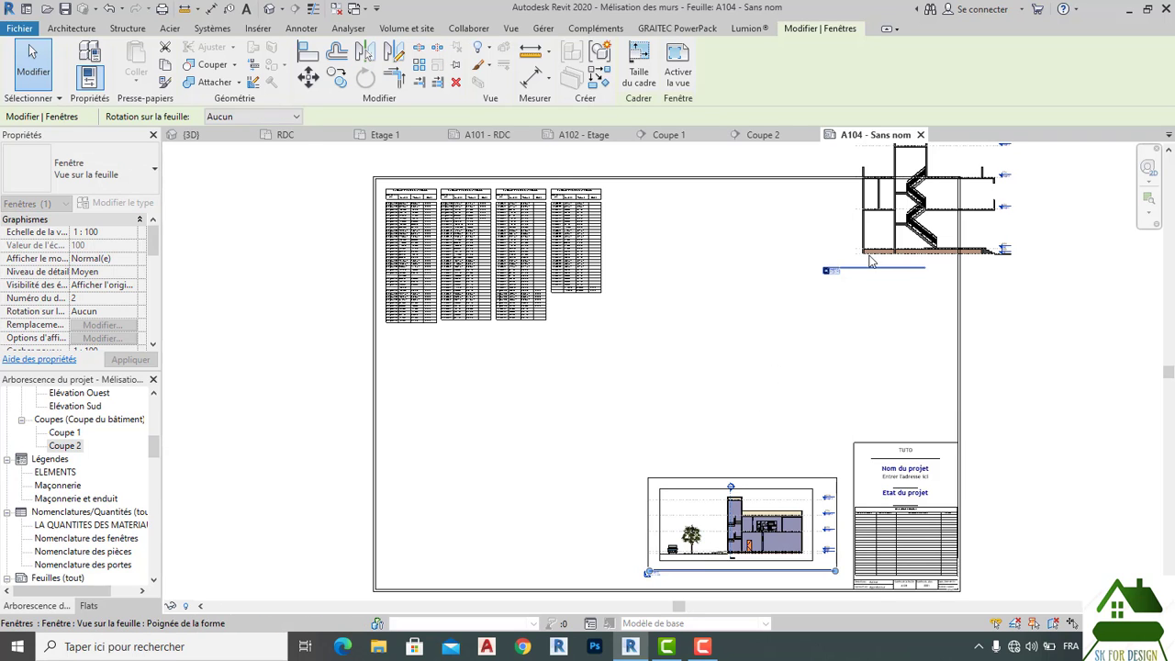
Step: Move the enlarged Coupe 1 viewport fully inside the sheet frame's upper-right corner
left_click(872, 261)
left_click_drag(819, 307, 808, 314)
left_click(798, 393)
left_click(845, 312)
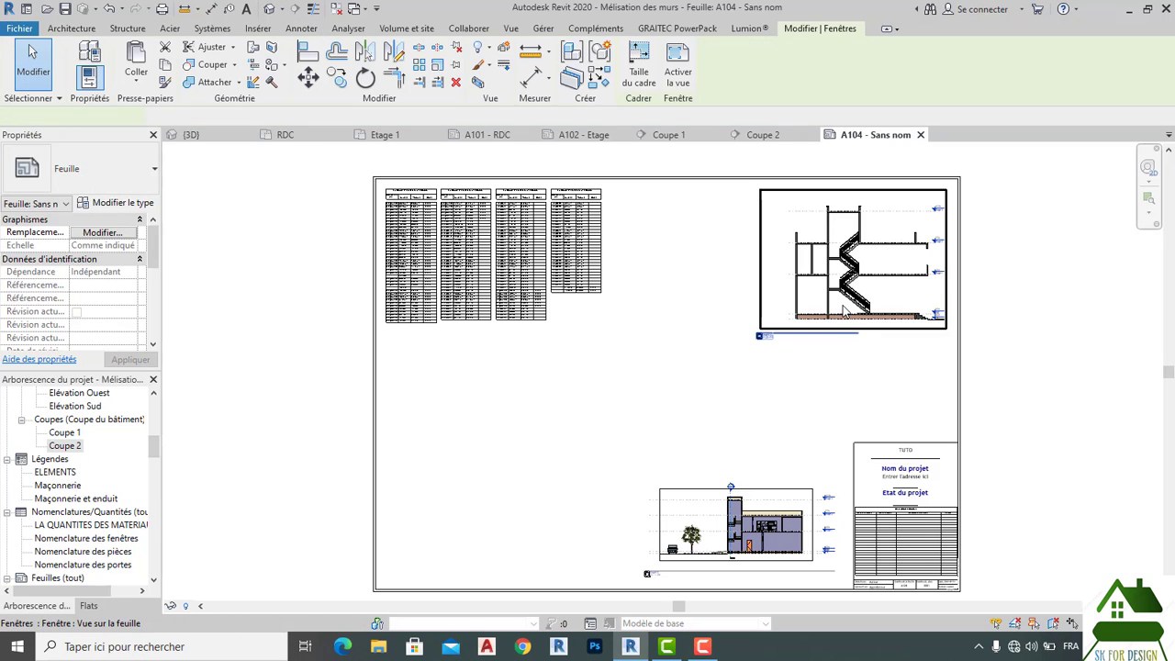
mouse_move(836, 261)
left_mouse_down()
mouse_move(830, 268)
mouse_move(826, 252)
left_mouse_up()
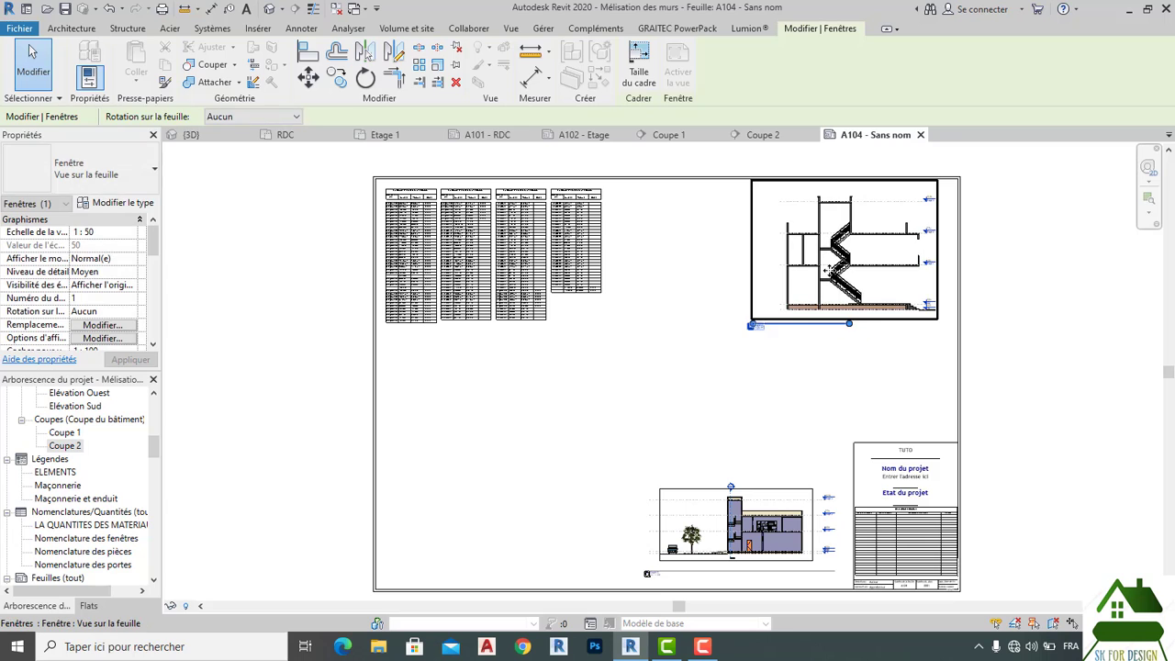
left_click(1047, 289)
Step: Set the scale of the Coupe 2 section to 1:50 and return to sheet A104
left_click(701, 546)
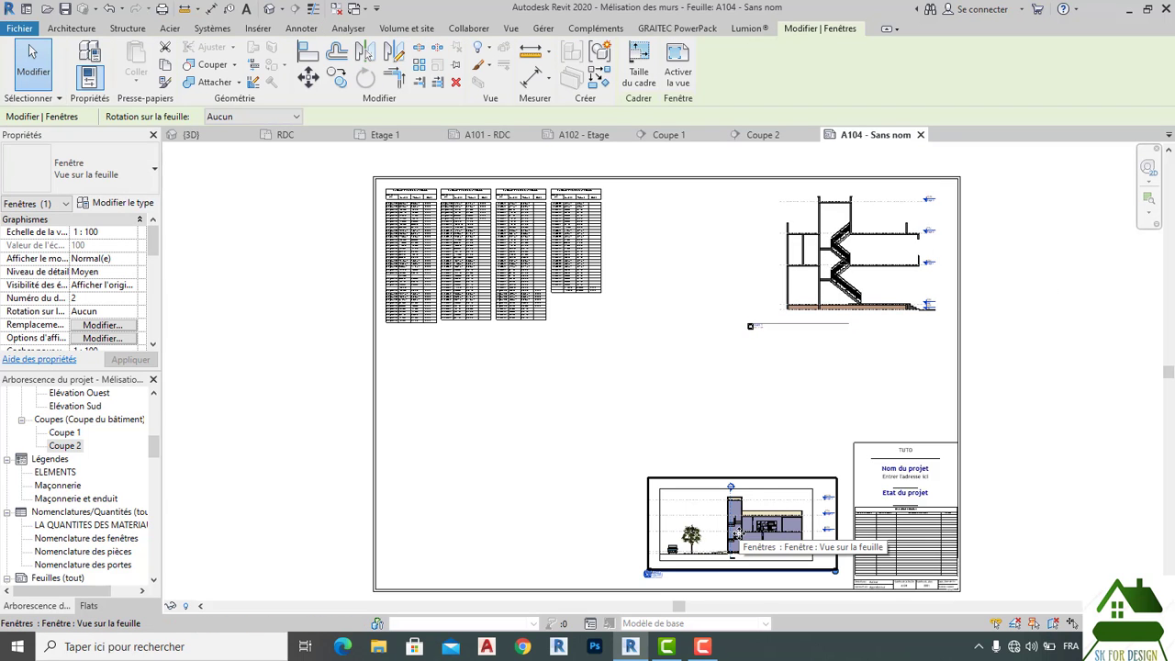
left_click(765, 136)
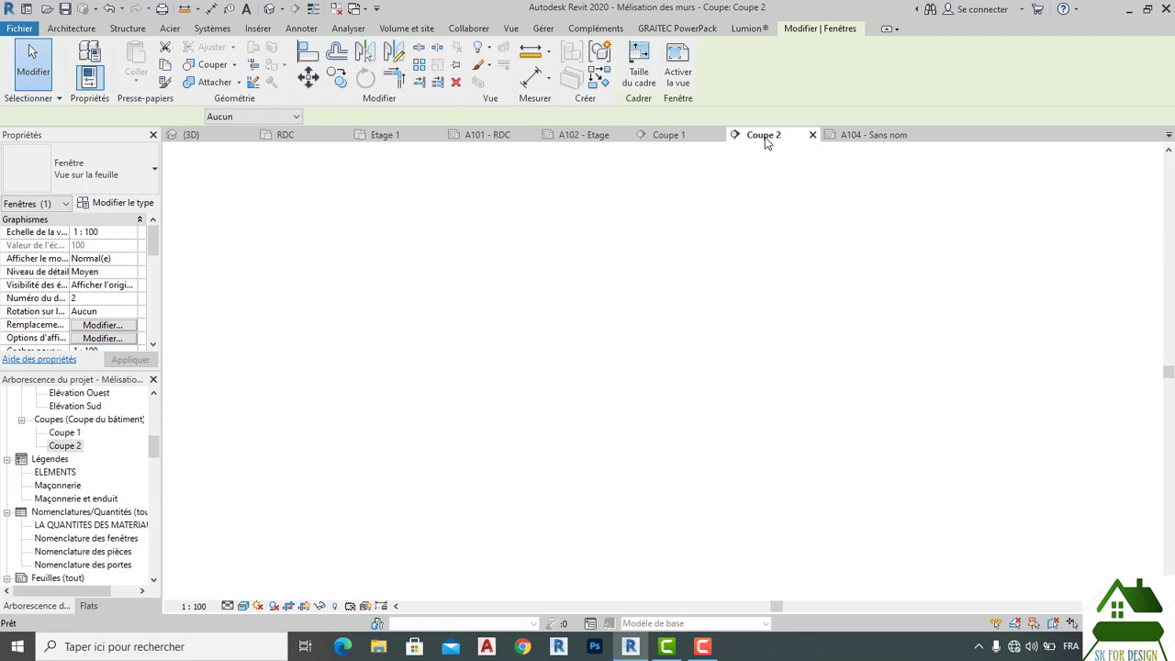
left_click(196, 607)
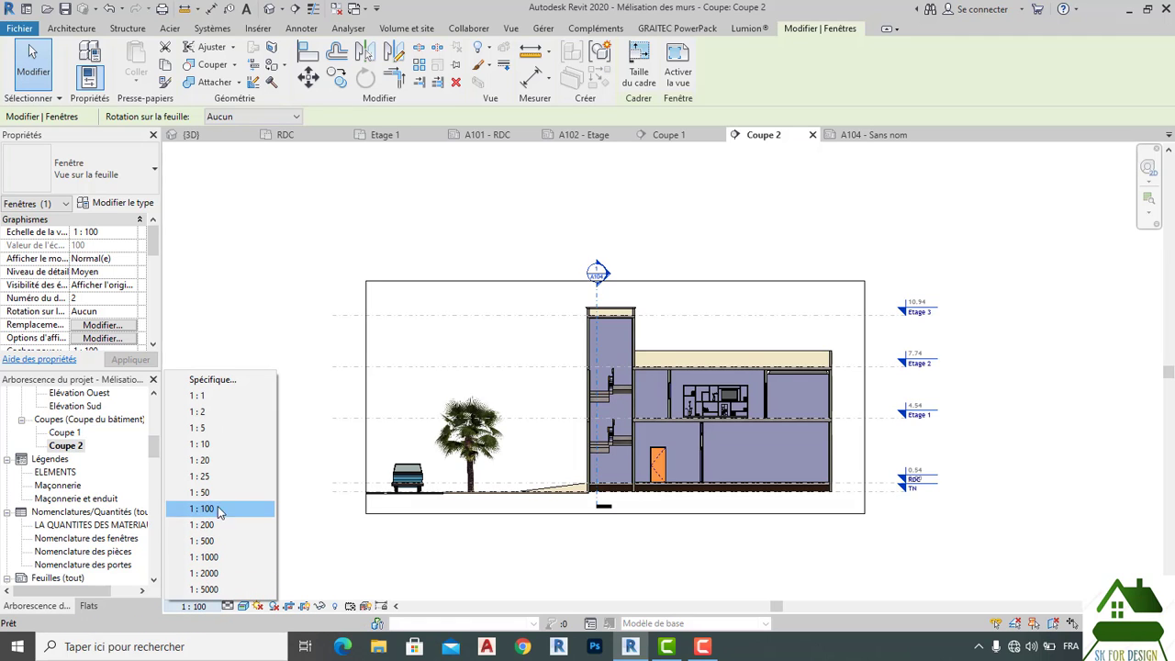
left_click(218, 496)
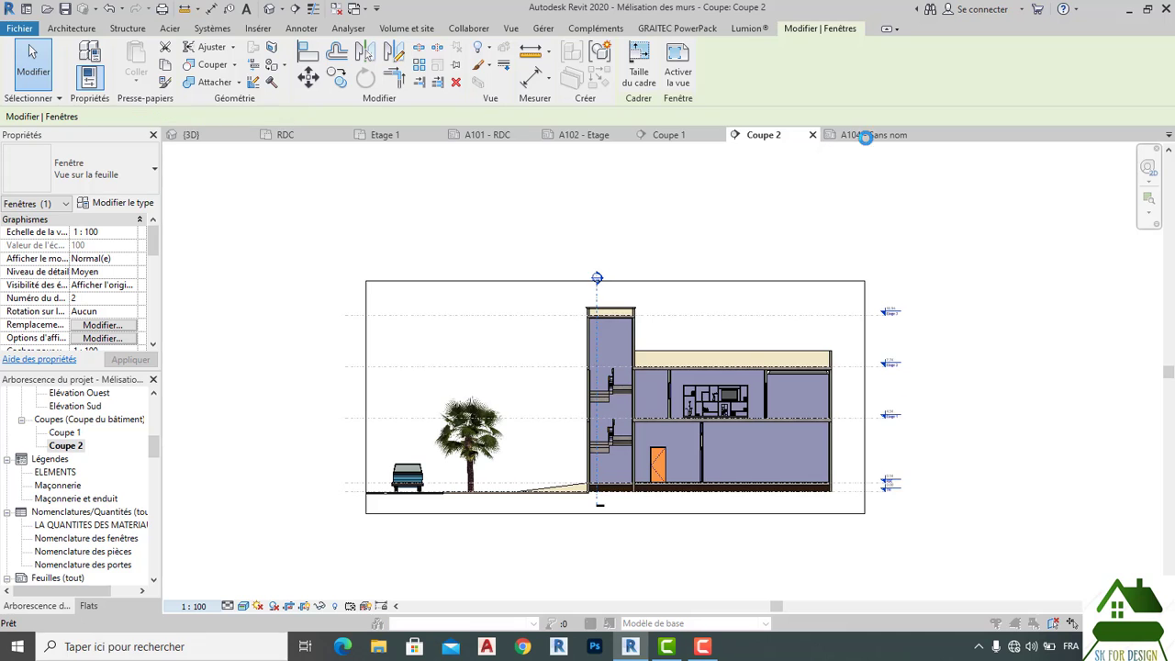
left_click(614, 265)
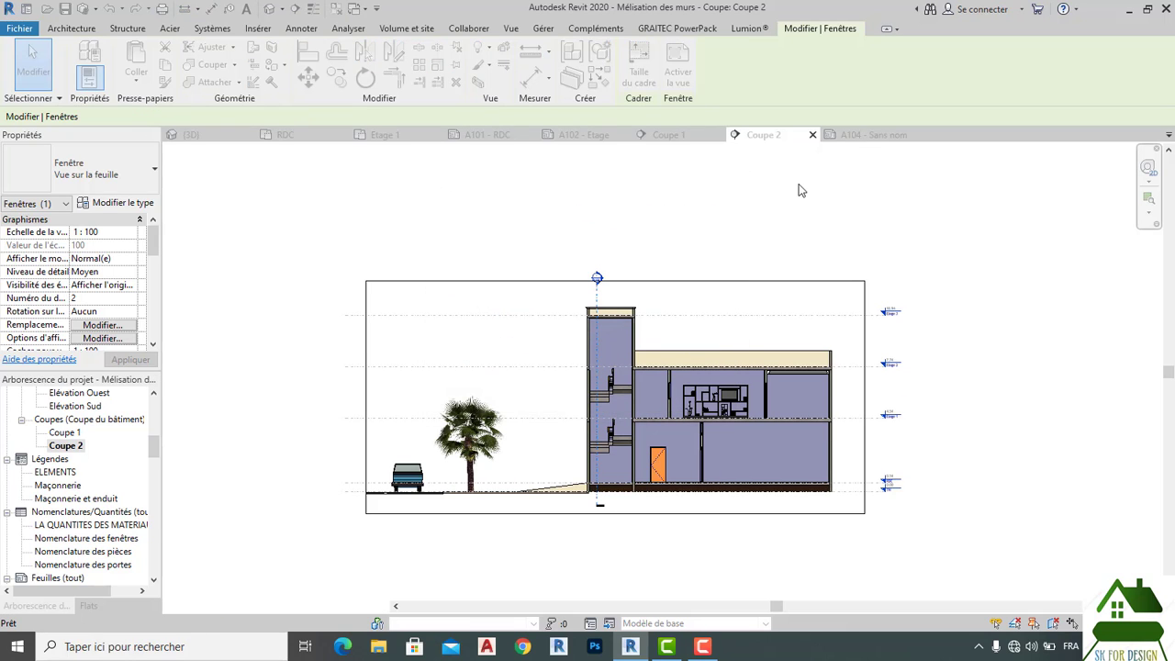
left_click(869, 135)
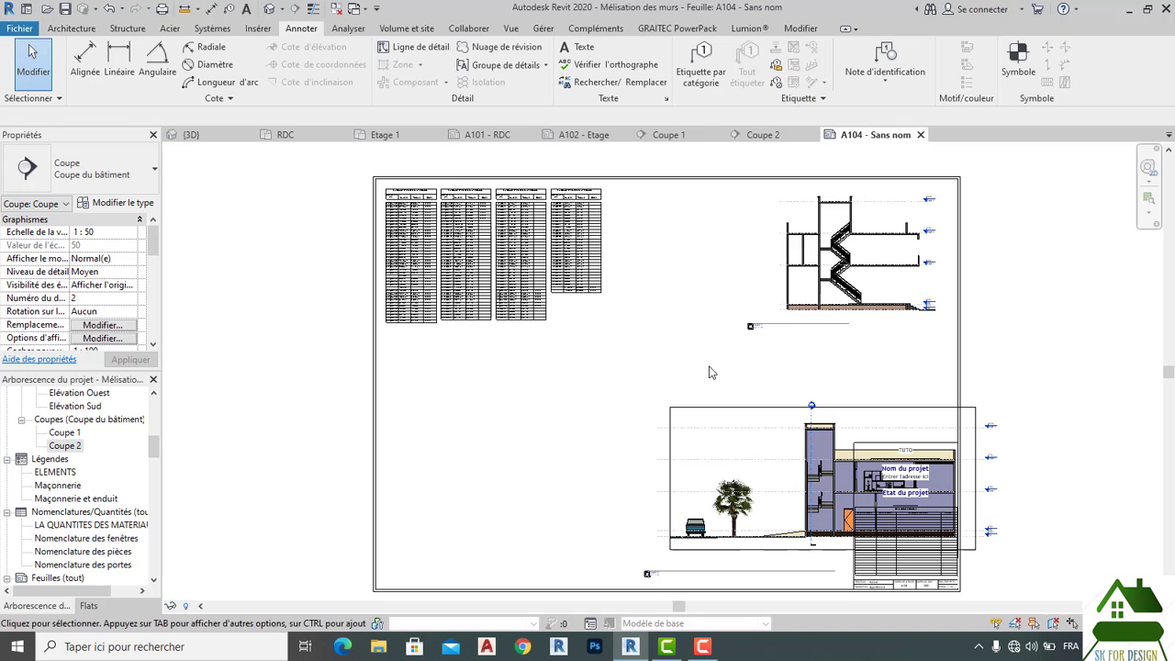
Step: Set the visual style of the Coupe 2 section to Ombré and return to sheet A104
left_click(759, 136)
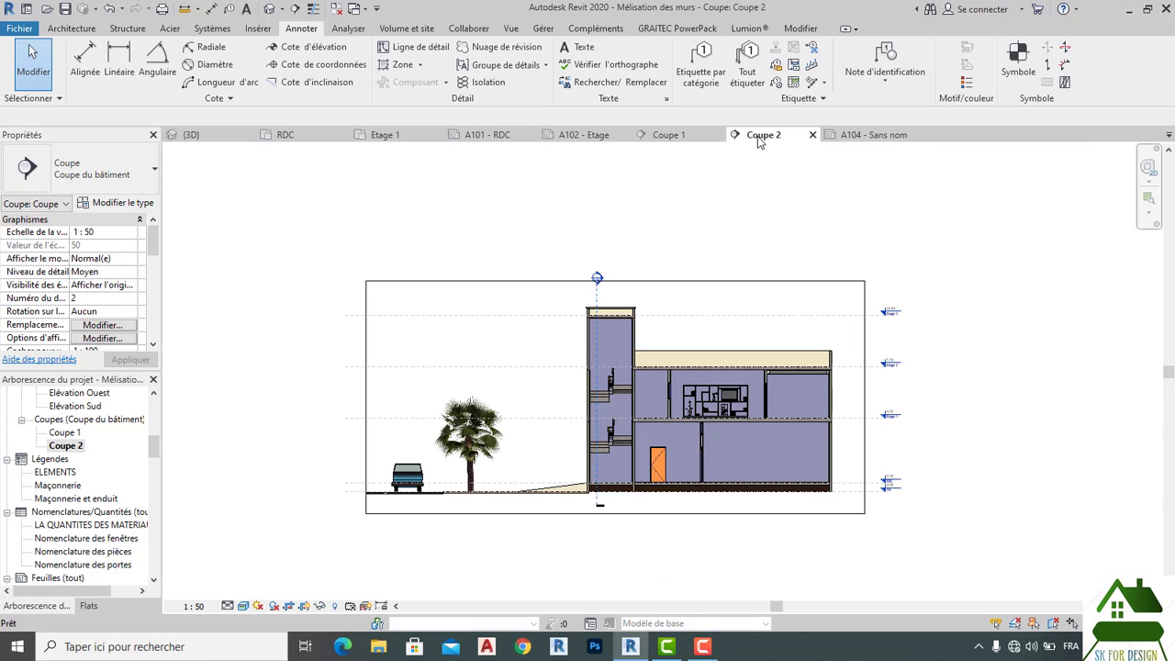
left_click(242, 606)
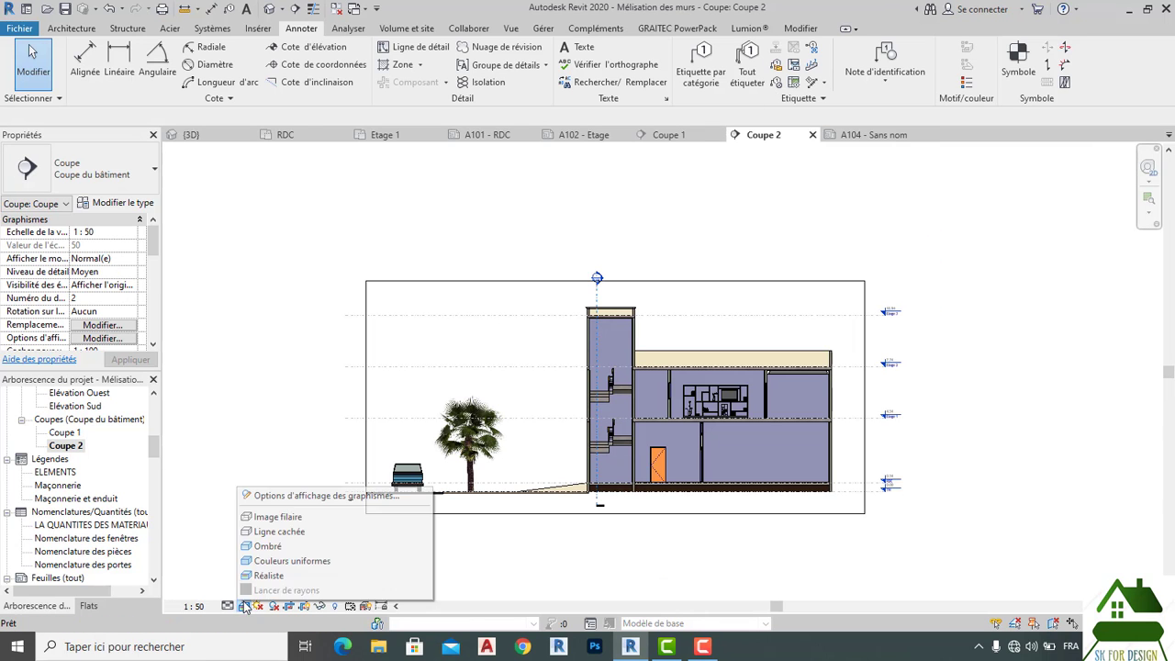
left_click(257, 548)
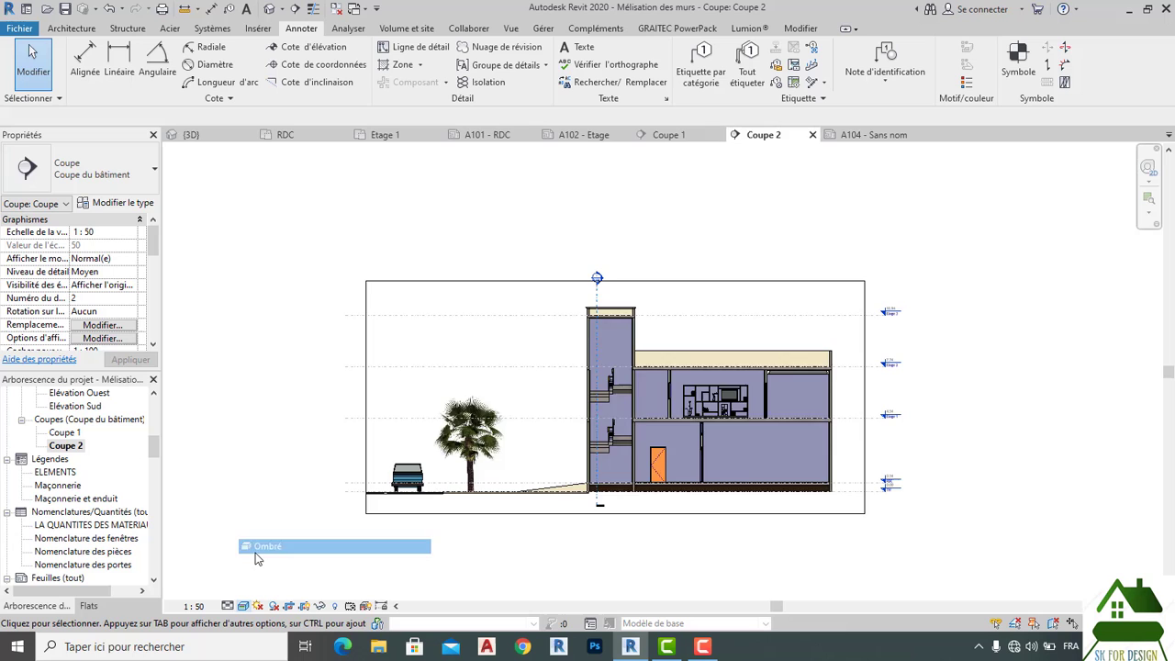
left_click(872, 136)
left_click(802, 422)
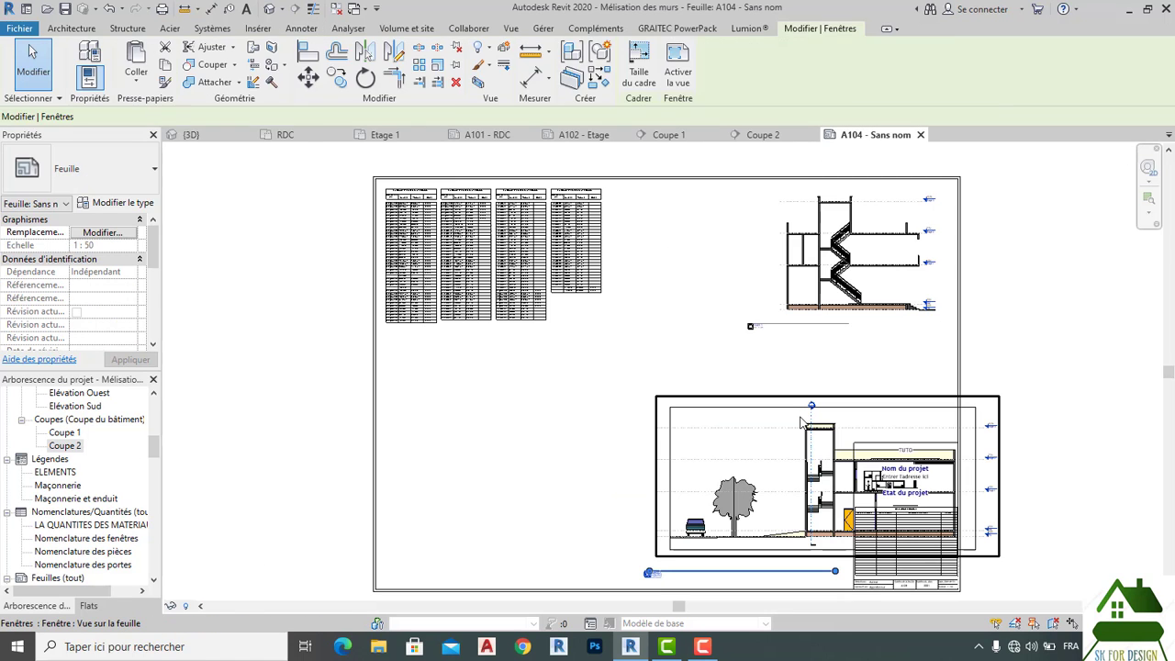
double_click(801, 422)
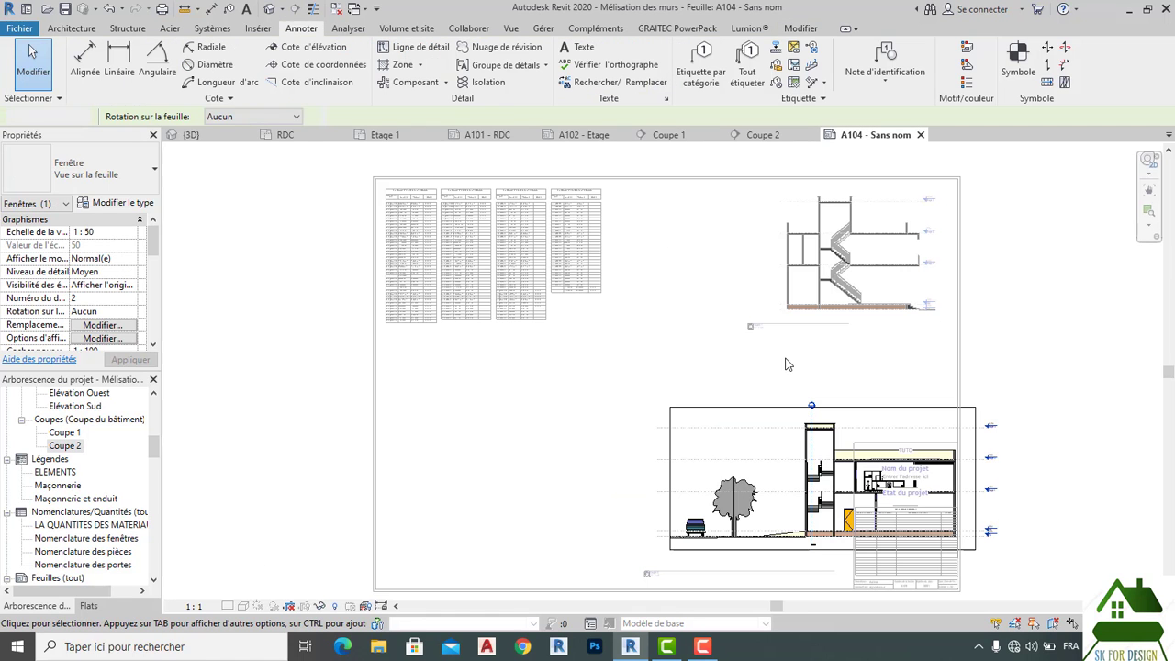
left_click(753, 412)
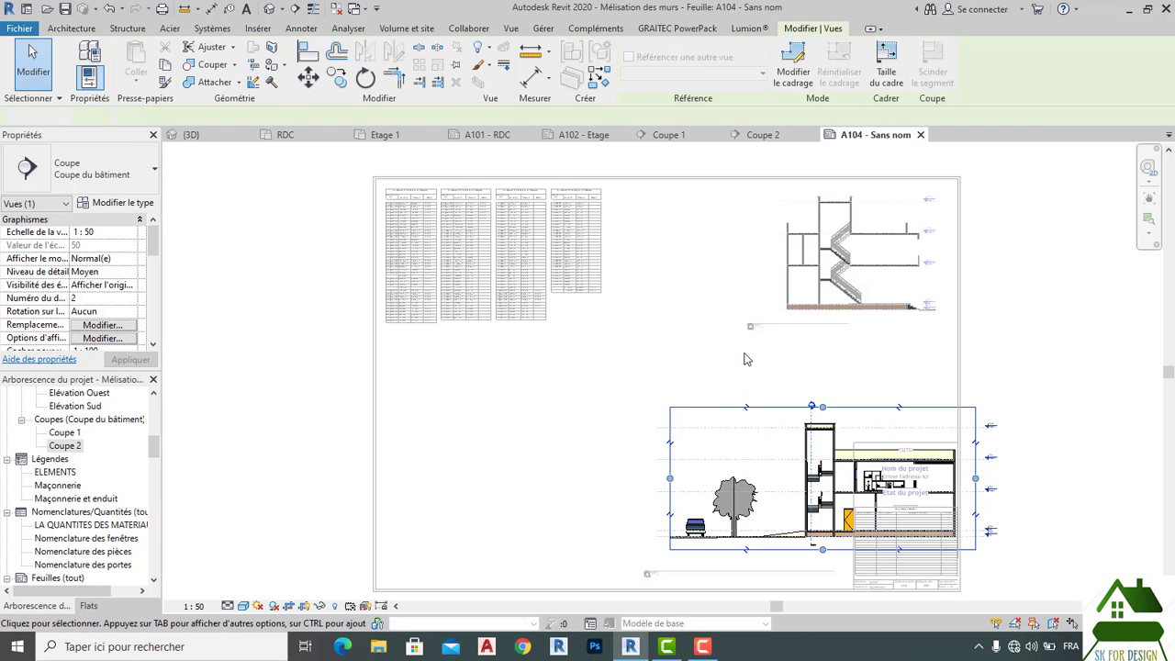
key("Escape")
right_click(740, 376)
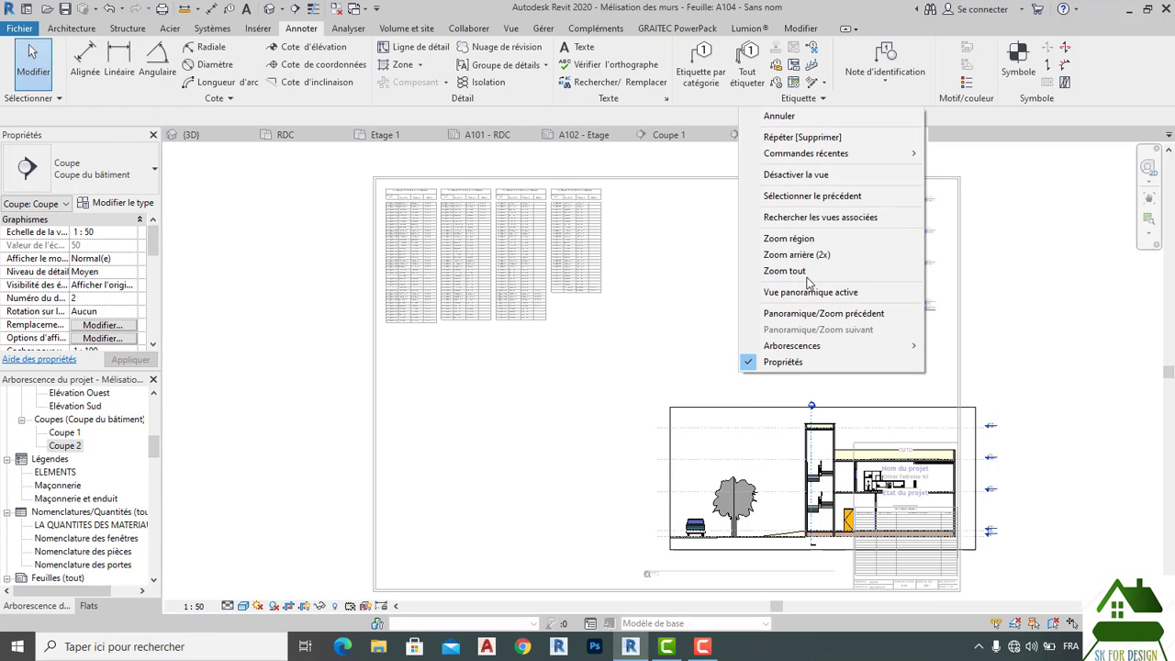
left_click(795, 174)
Step: Move the Coupe 1 viewport to the sheet's lower-left area and place the Coupe 2 viewport inside the frame's upper-right corner
left_click(765, 401)
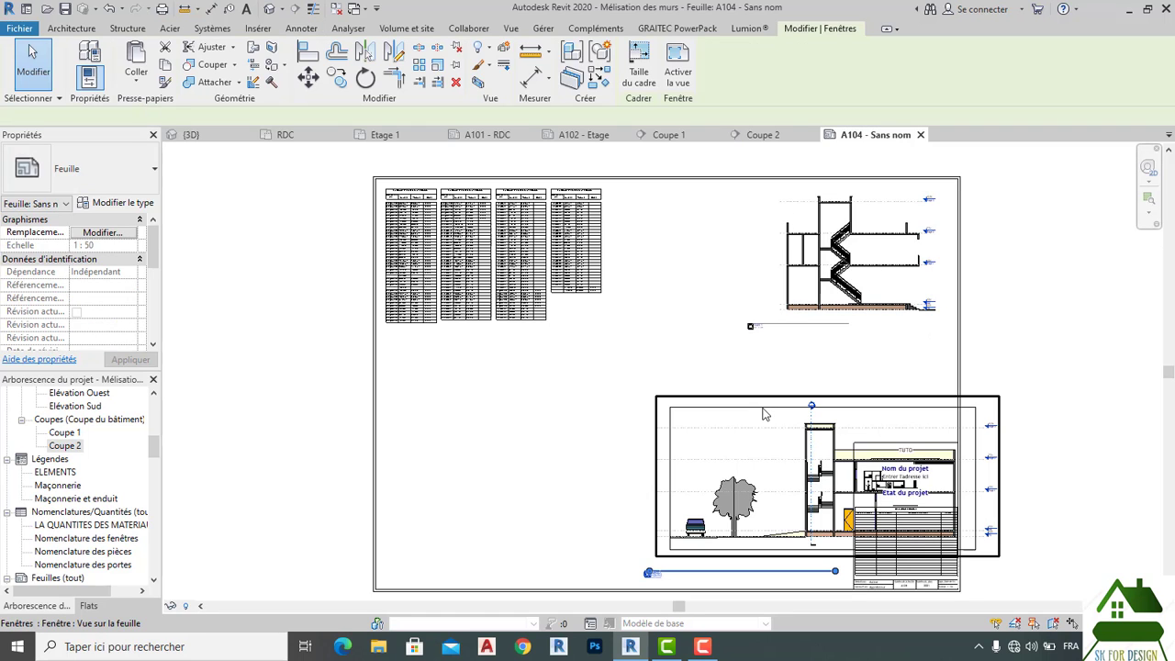
left_click_drag(746, 348, 737, 333)
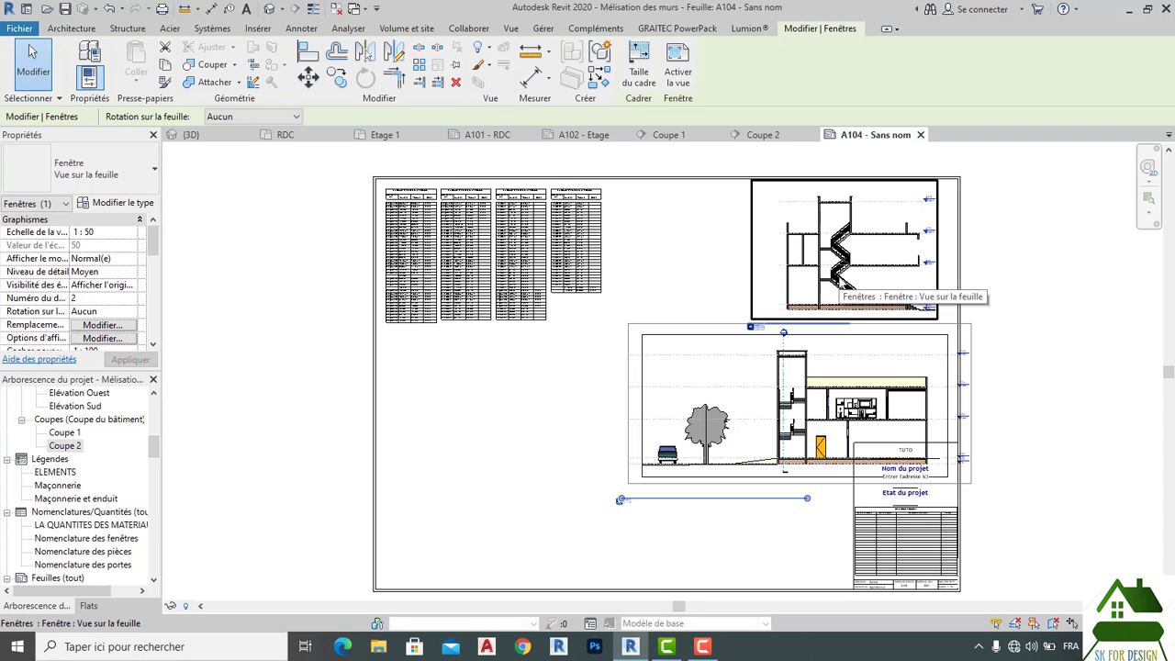
left_click(839, 283)
left_click_drag(788, 265, 444, 490)
left_click_drag(797, 435, 793, 296)
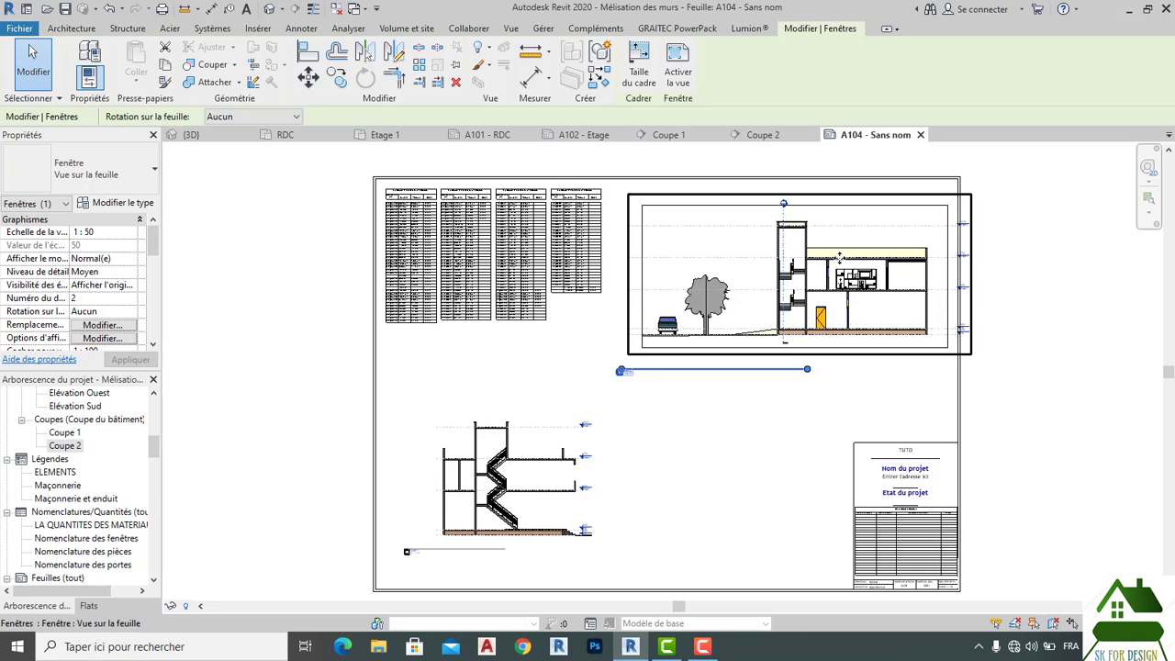
left_click_drag(840, 258, 820, 246)
left_click(850, 385)
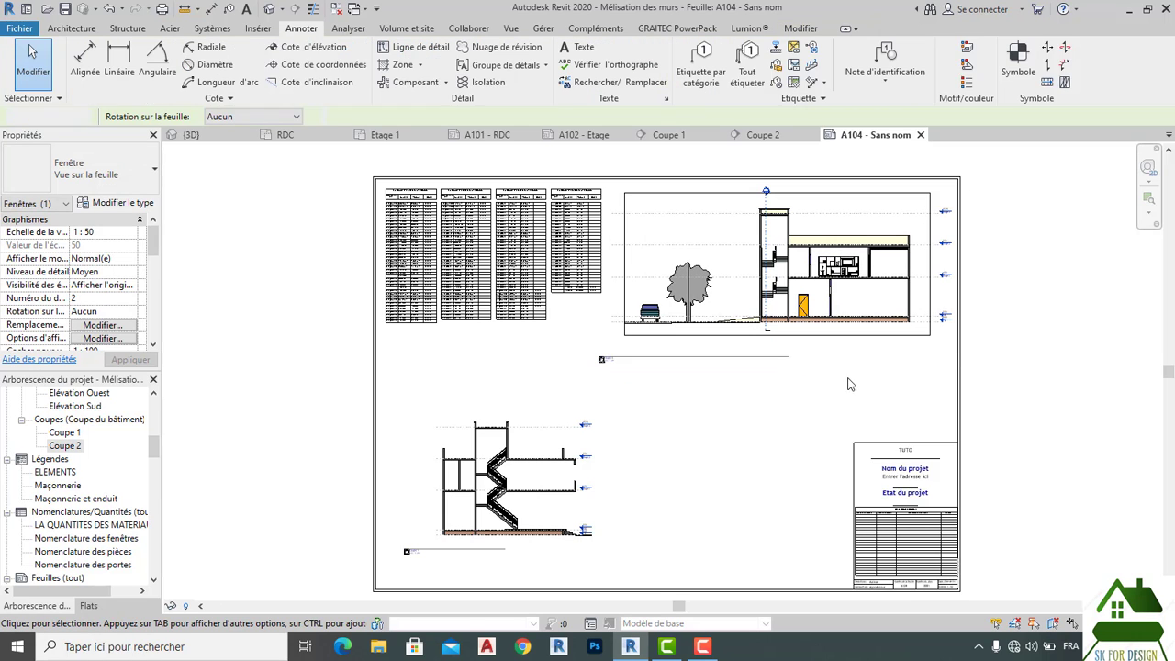
Step: Move the Coupe 1 viewport directly below Coupe 2, between the sheet's empty lower-left area and the title block
left_click(581, 464)
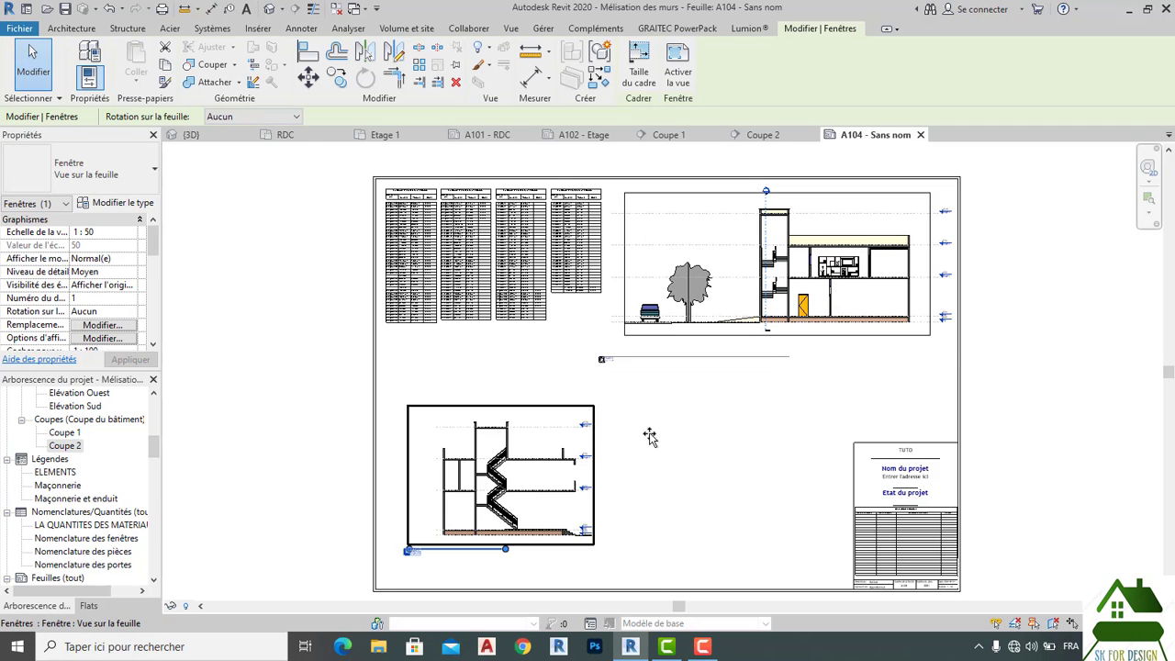
left_click_drag(650, 437, 732, 418)
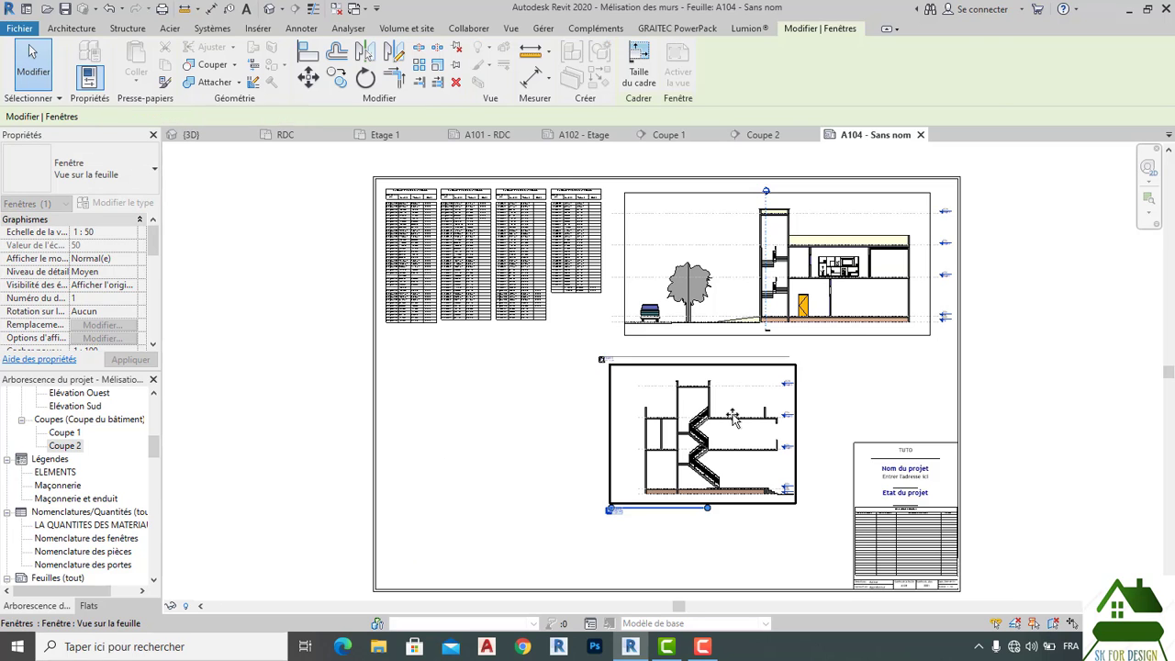
left_click(1092, 328)
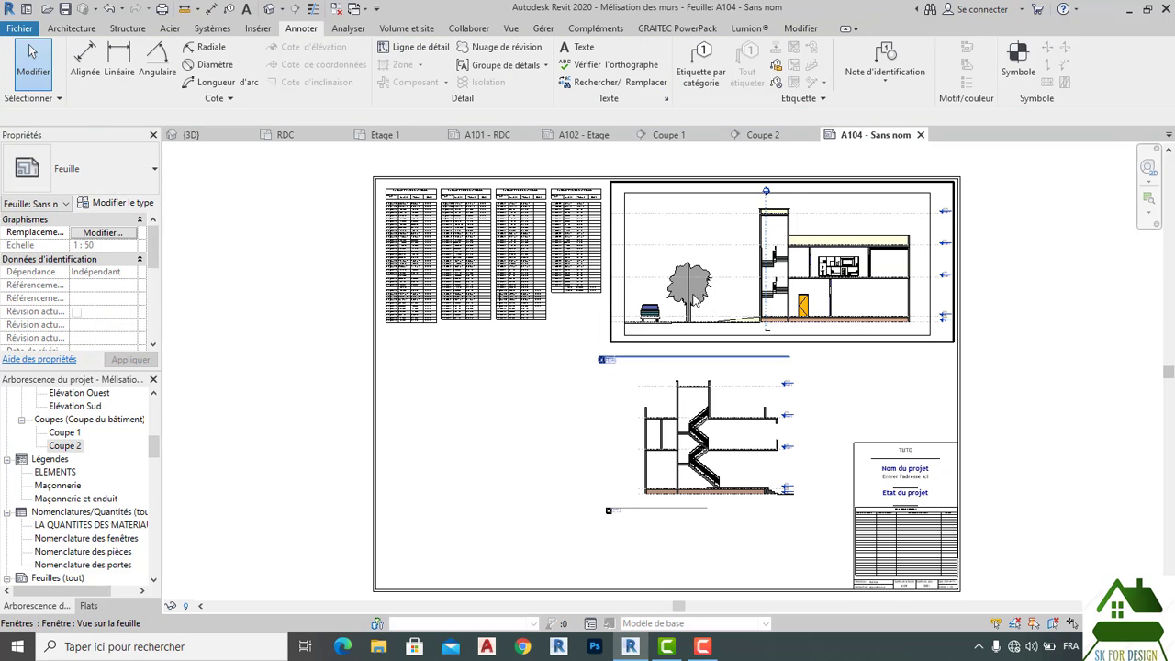
Step: Shift the Coupe 2 view title to the right and align the Coupe 1 title with it beneath its own section
left_click(641, 363)
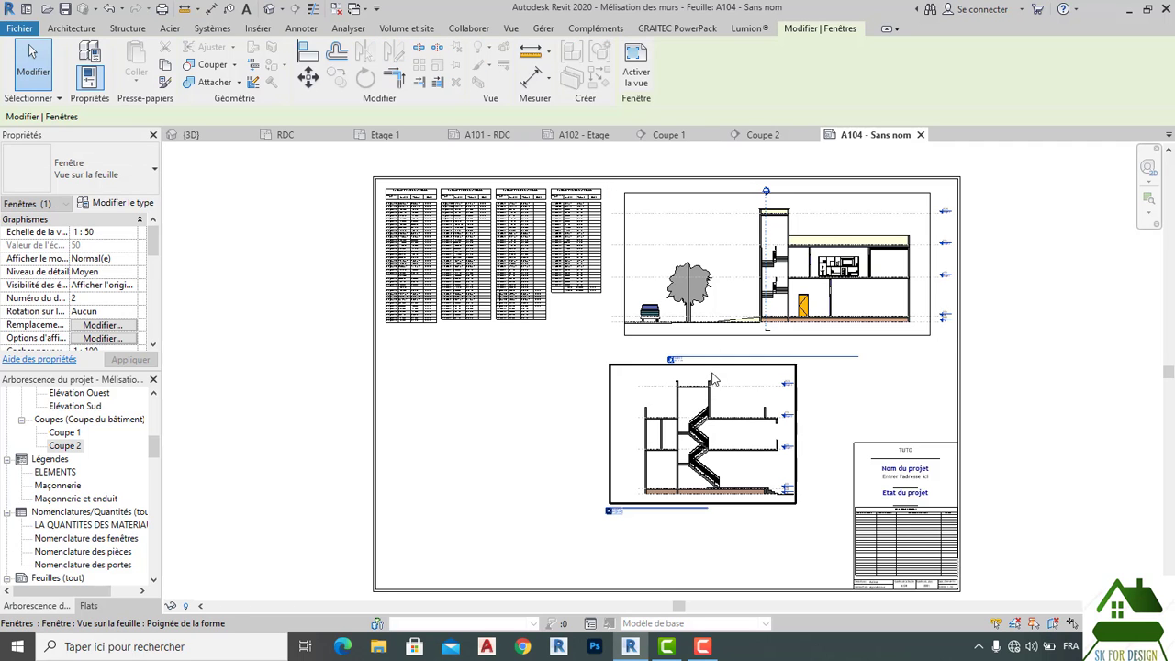
scroll(716, 356, "up", 3)
scroll(747, 344, "up", 1)
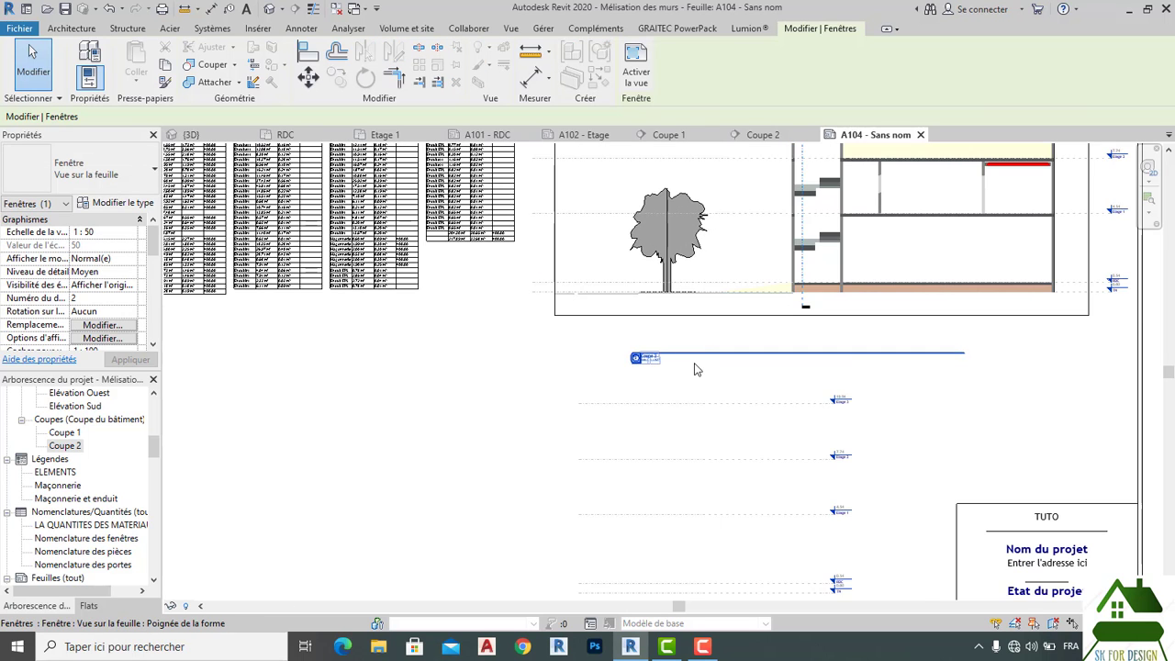
scroll(689, 329, "down", 1)
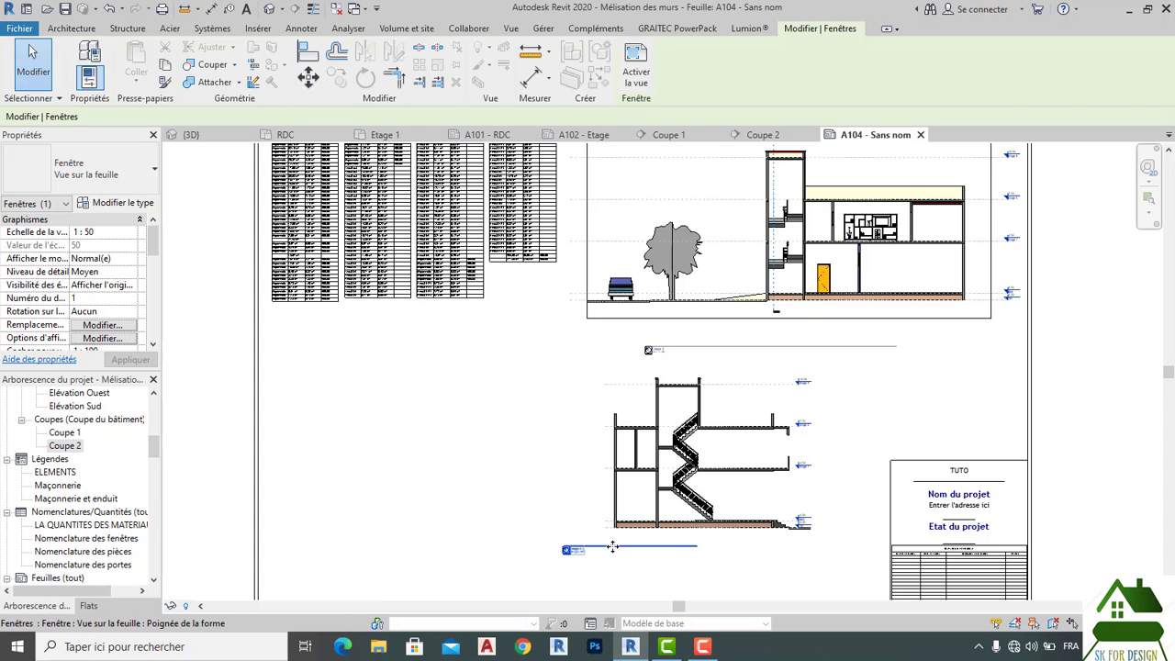
left_click_drag(614, 557, 699, 566)
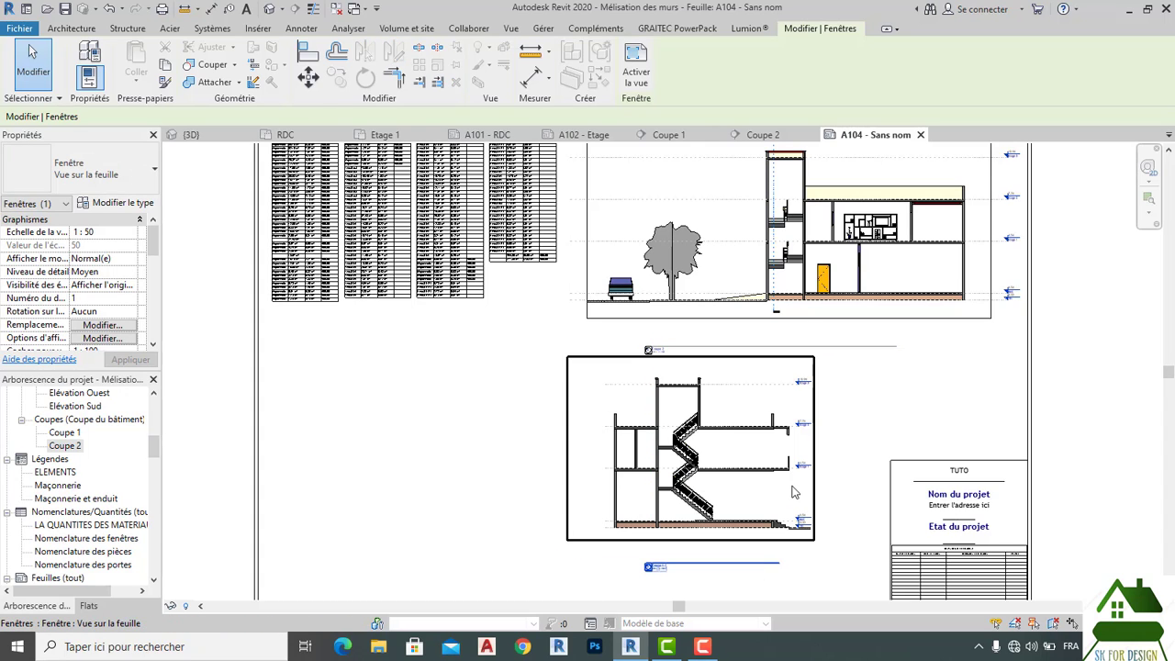
Step: Extend the Coupe 1 section's view extent well beyond the entrance steps in the RDC floor plan and return to sheet A104
left_click(816, 454)
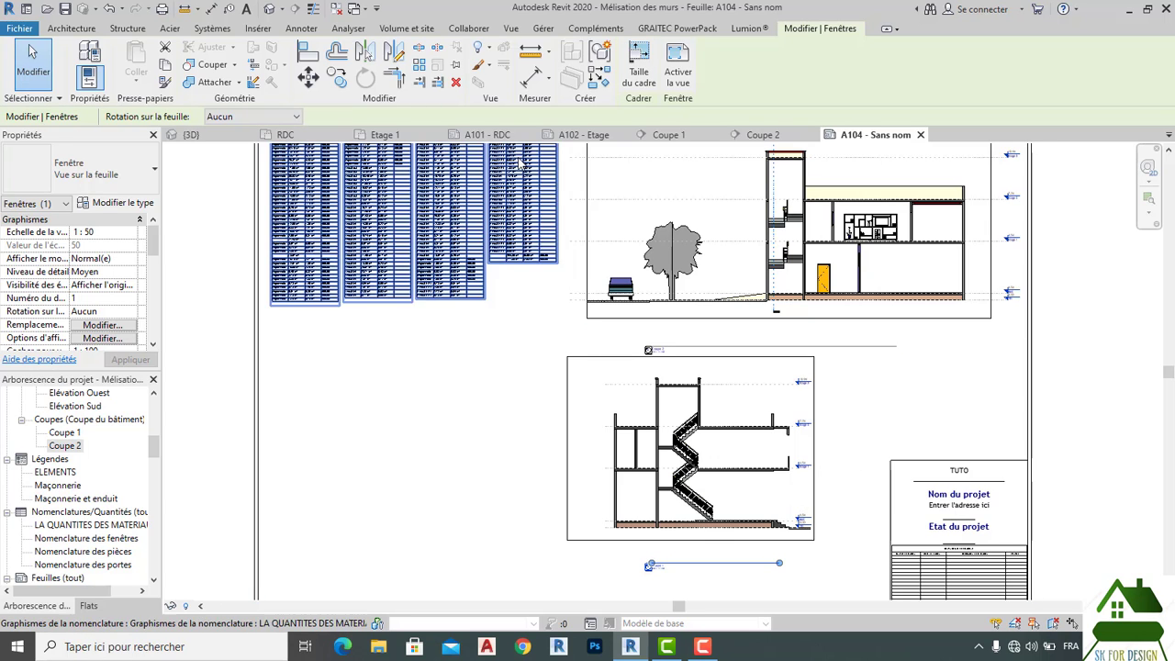
left_click(687, 136)
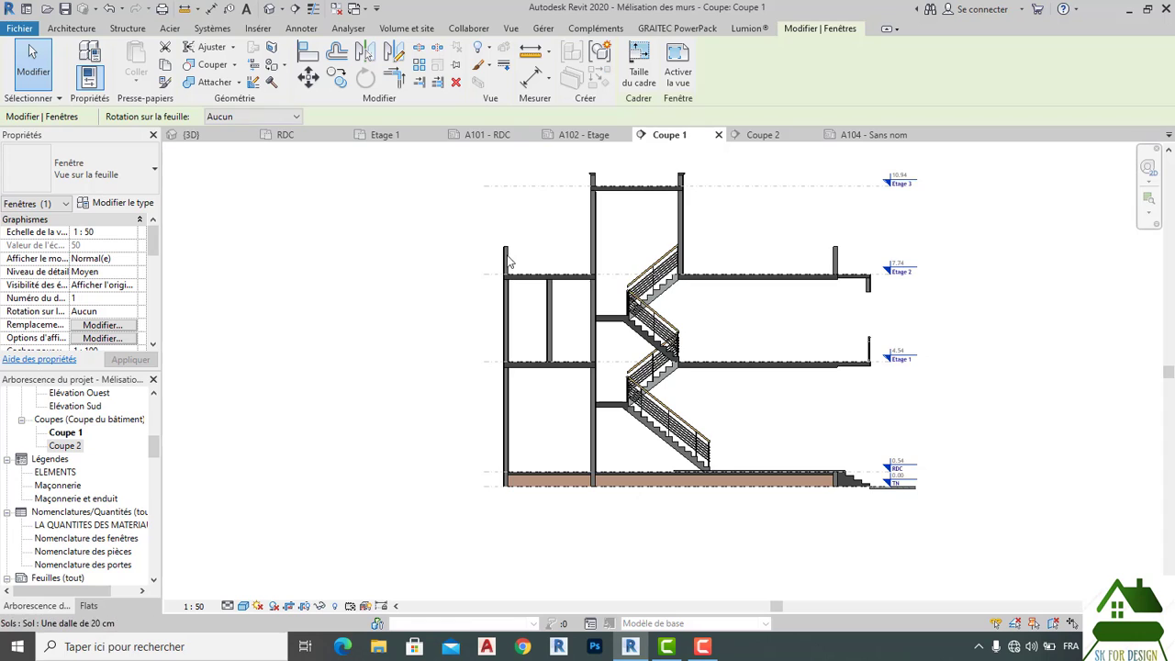
scroll(497, 253, "down", 2)
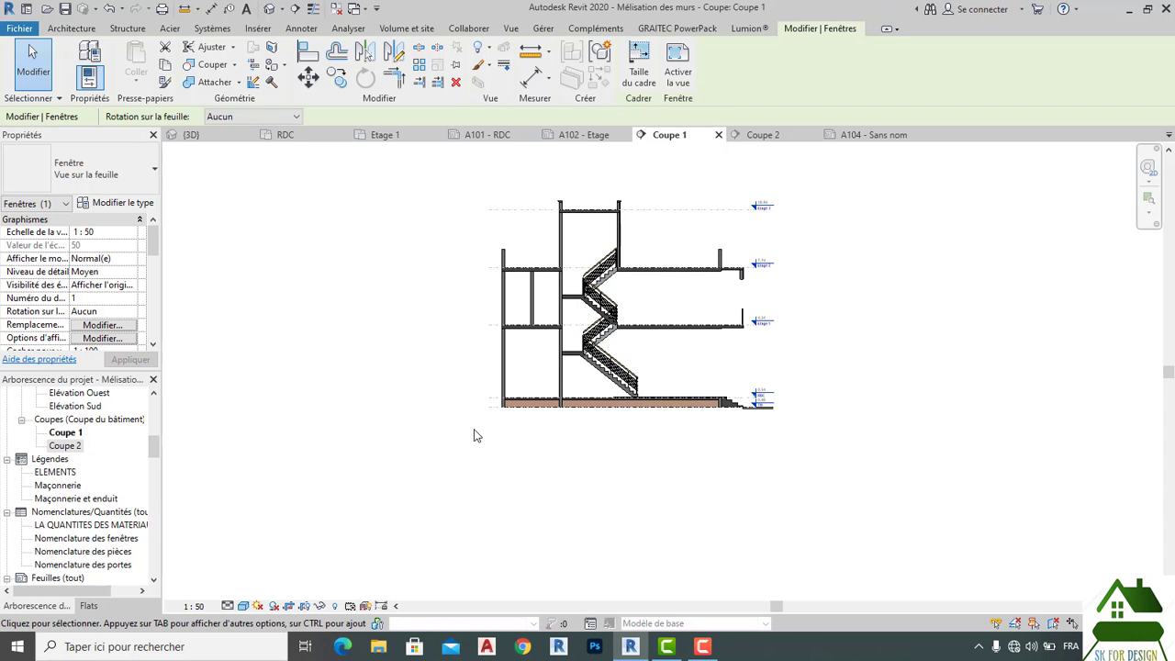
left_click(315, 138)
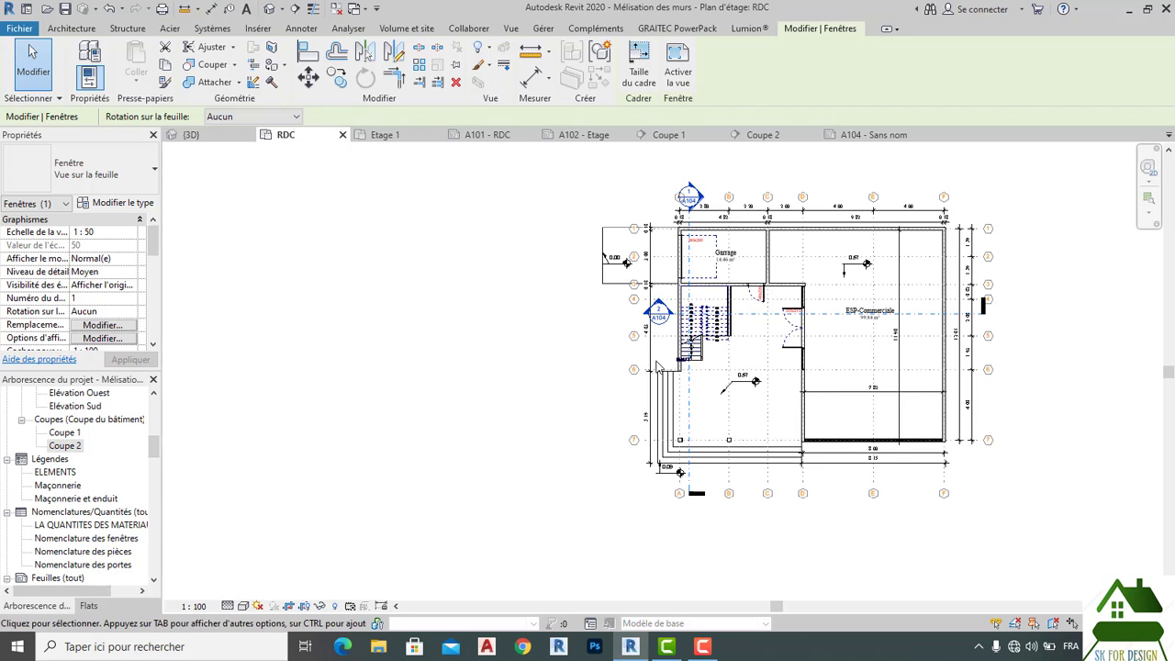
left_click(747, 317)
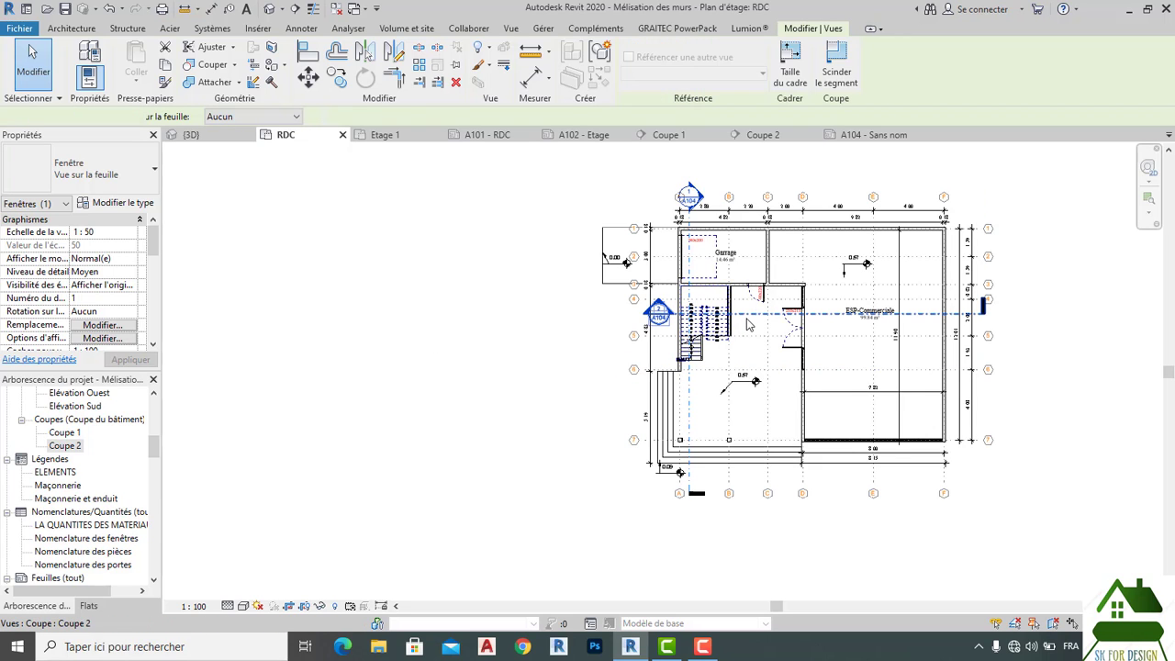
left_click(691, 384)
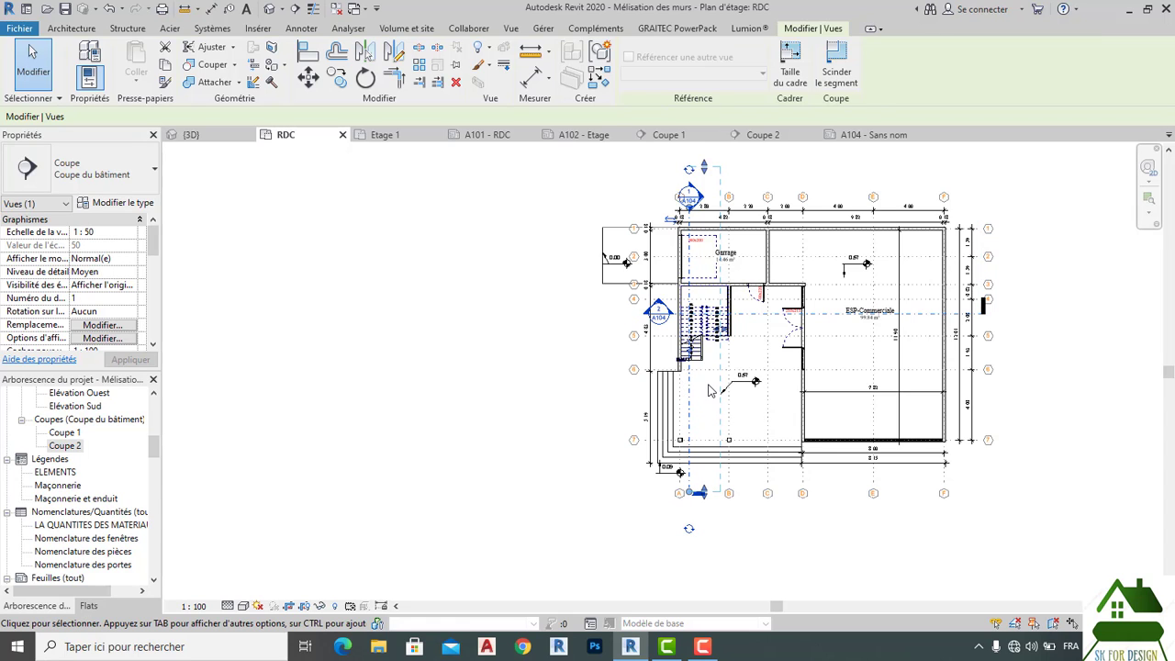
left_click_drag(705, 499, 702, 530)
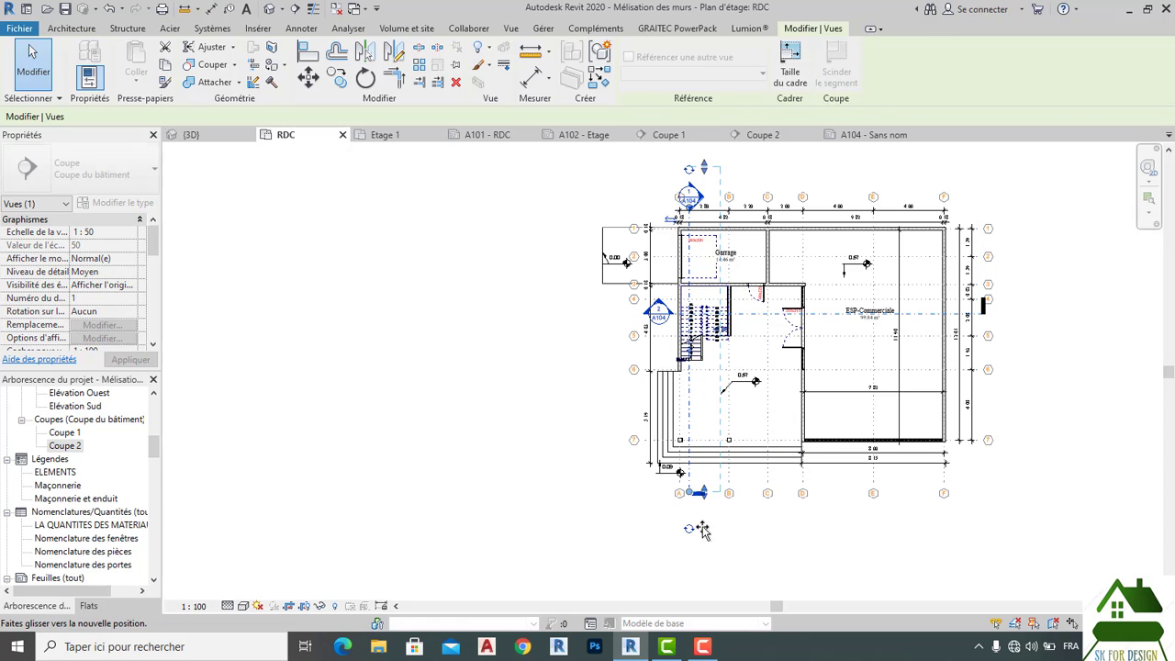
left_click_drag(698, 587, 704, 581)
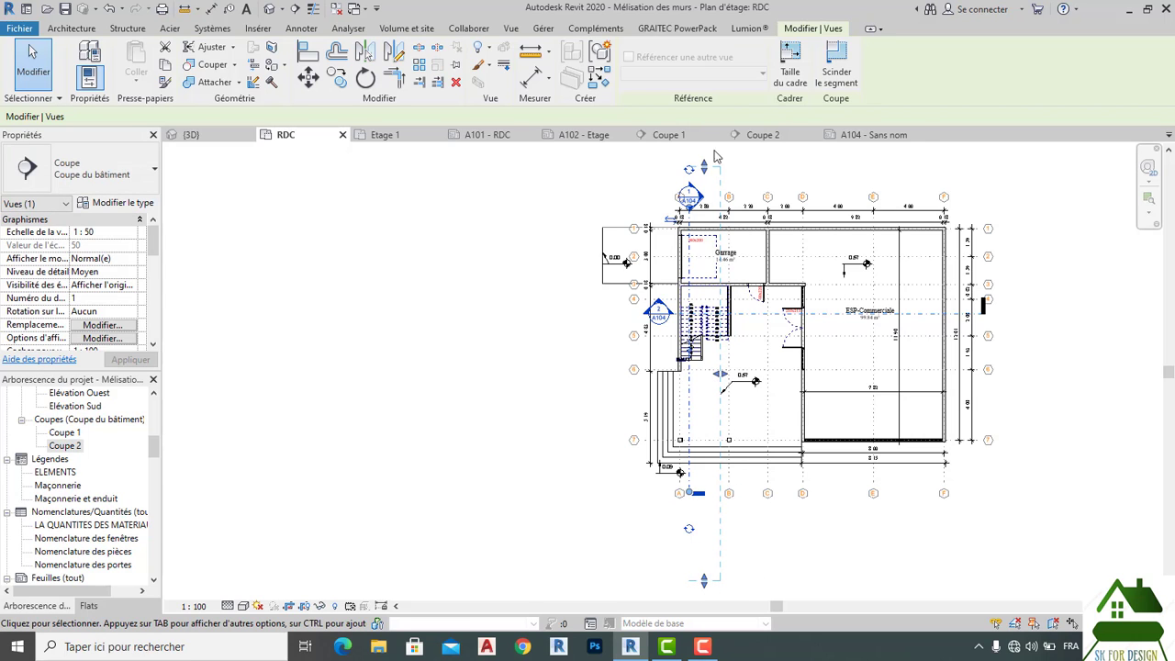
left_click(865, 136)
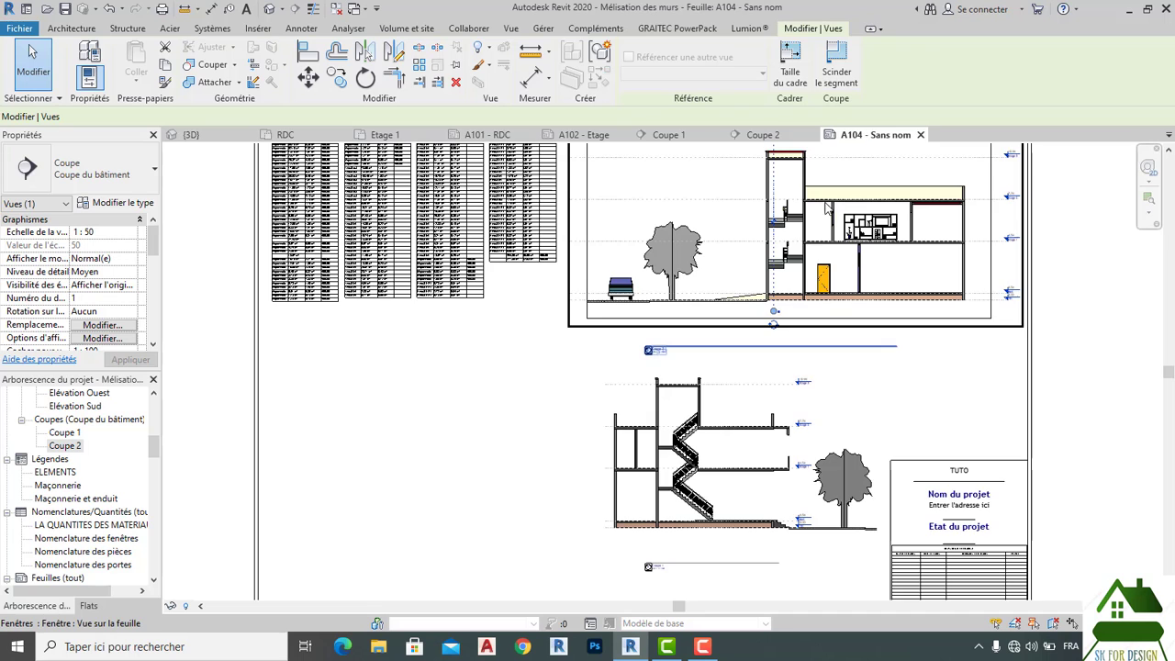
Step: Change the Coupe 1 section to a realistic visual style and return to sheet A104
left_click(734, 435)
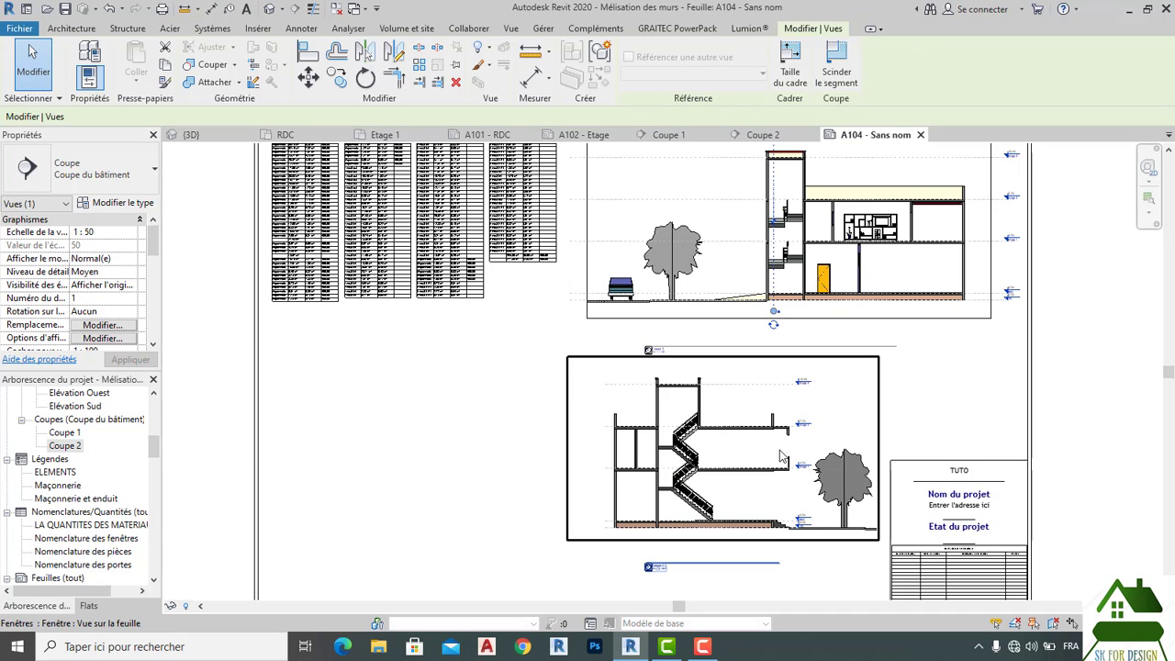
left_click(1043, 373)
scroll(1082, 381, "down", 2)
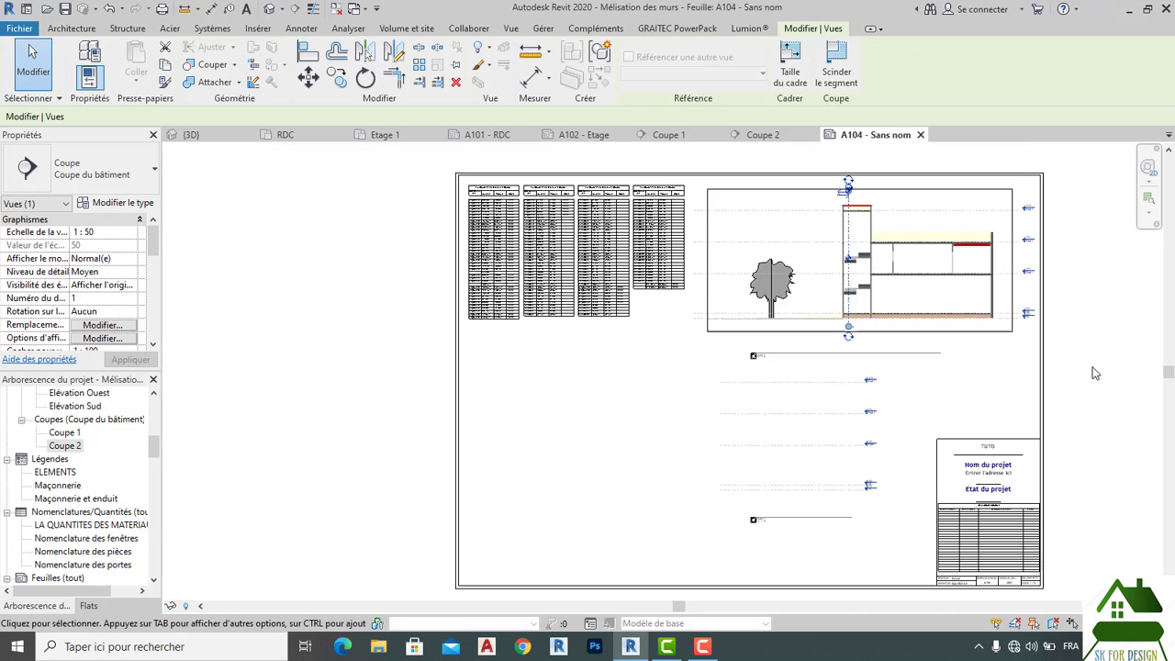
left_click(987, 323)
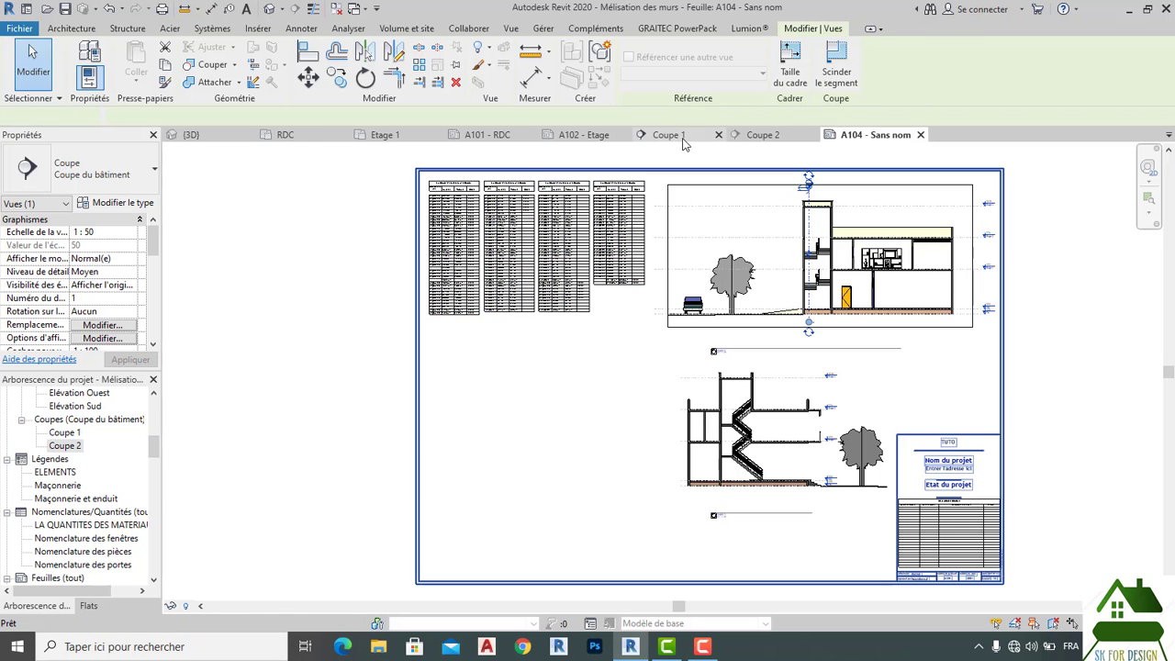
left_click(669, 135)
left_click(243, 607)
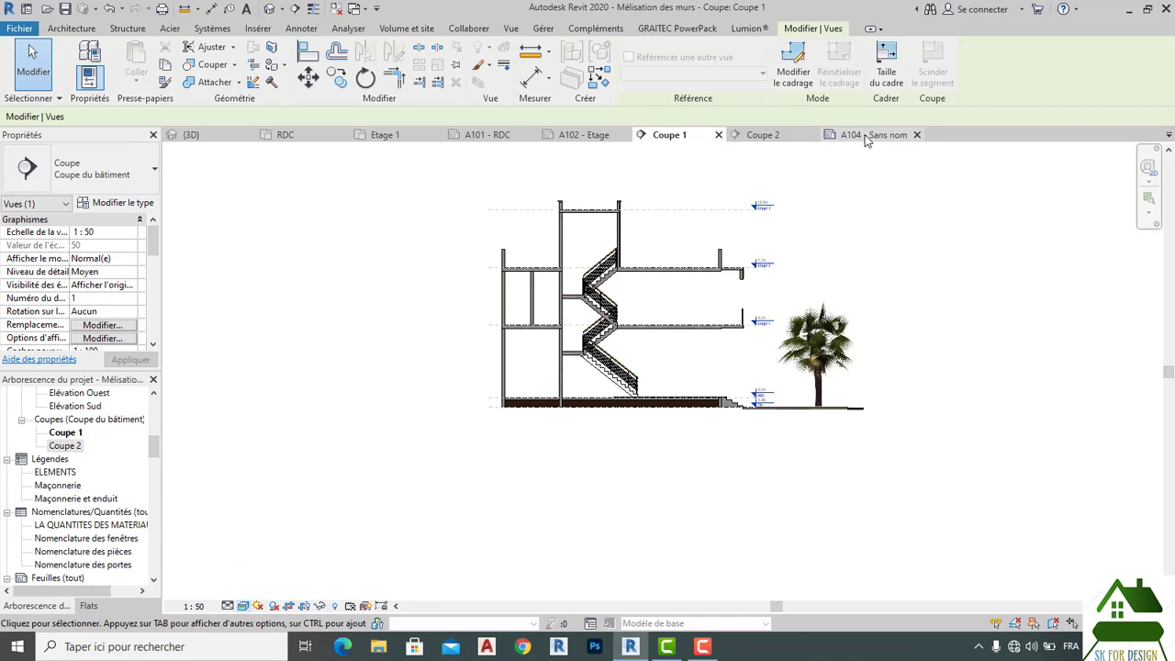
left_click(868, 136)
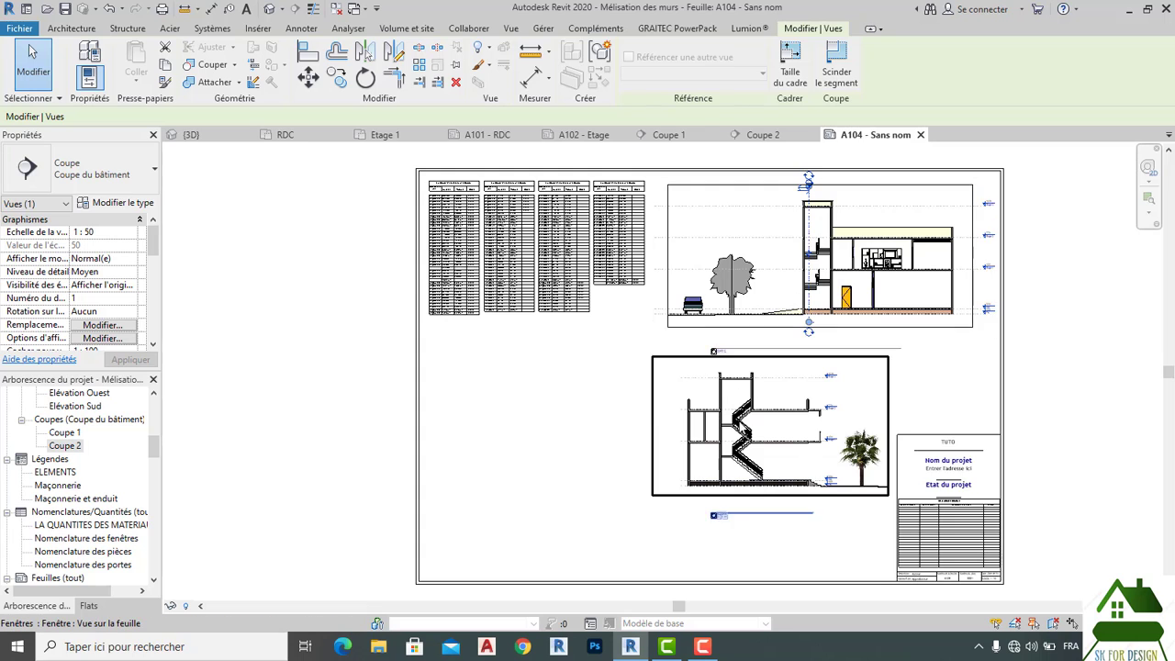
Step: Examine the Coupe 1 and Coupe 2 sections and the ground-floor plan on sheet A101 - RDC
scroll(854, 431, "up", 5)
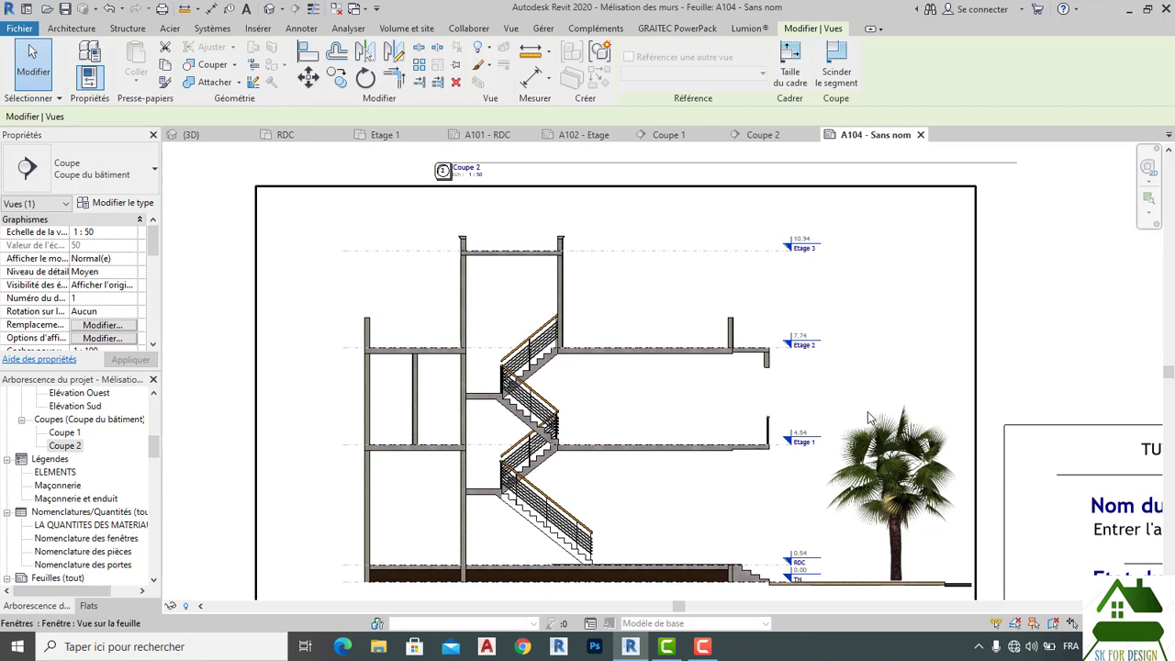
scroll(870, 418, "down", 5)
left_click(783, 136)
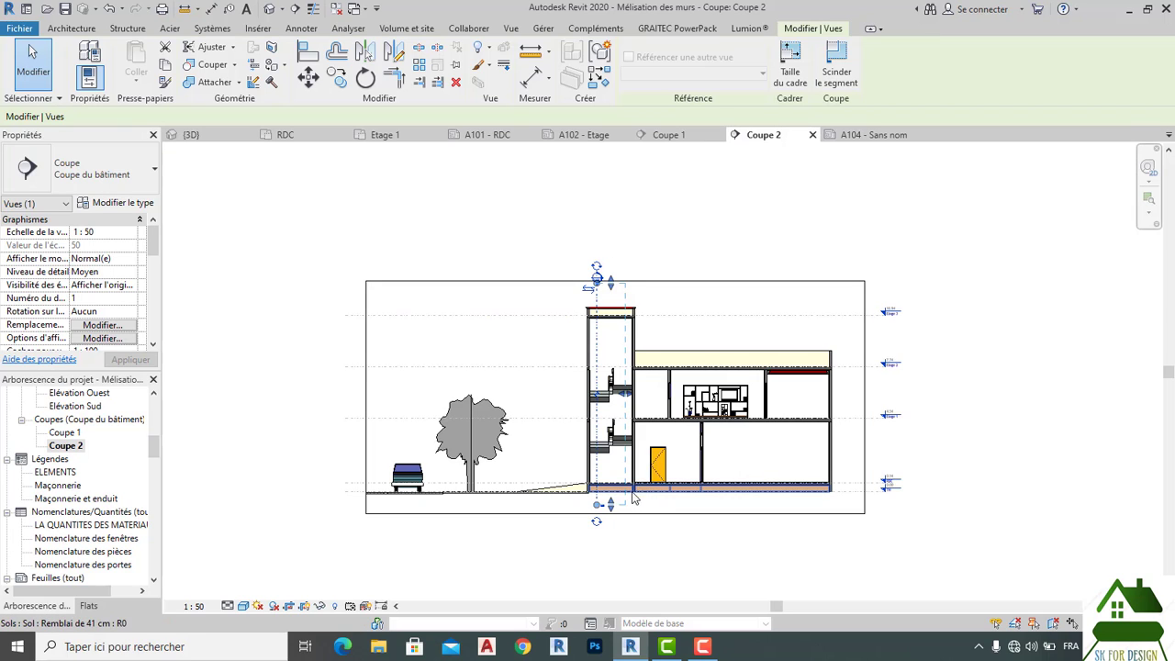
left_click(669, 135)
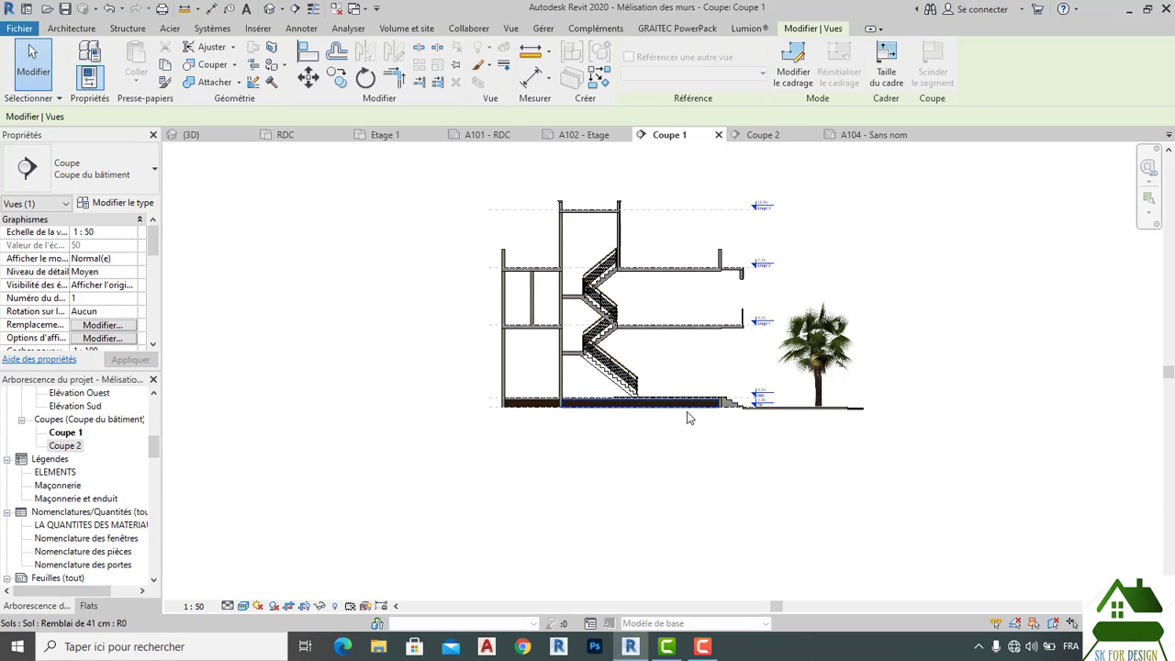
left_click(508, 138)
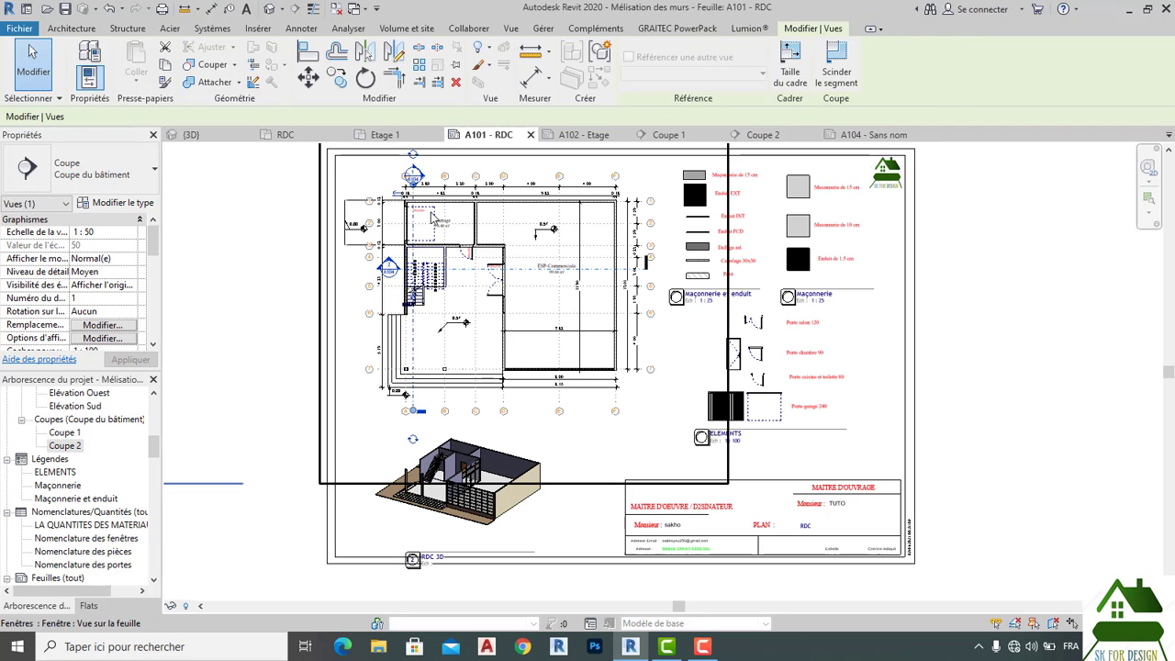
scroll(404, 219, "up", 3)
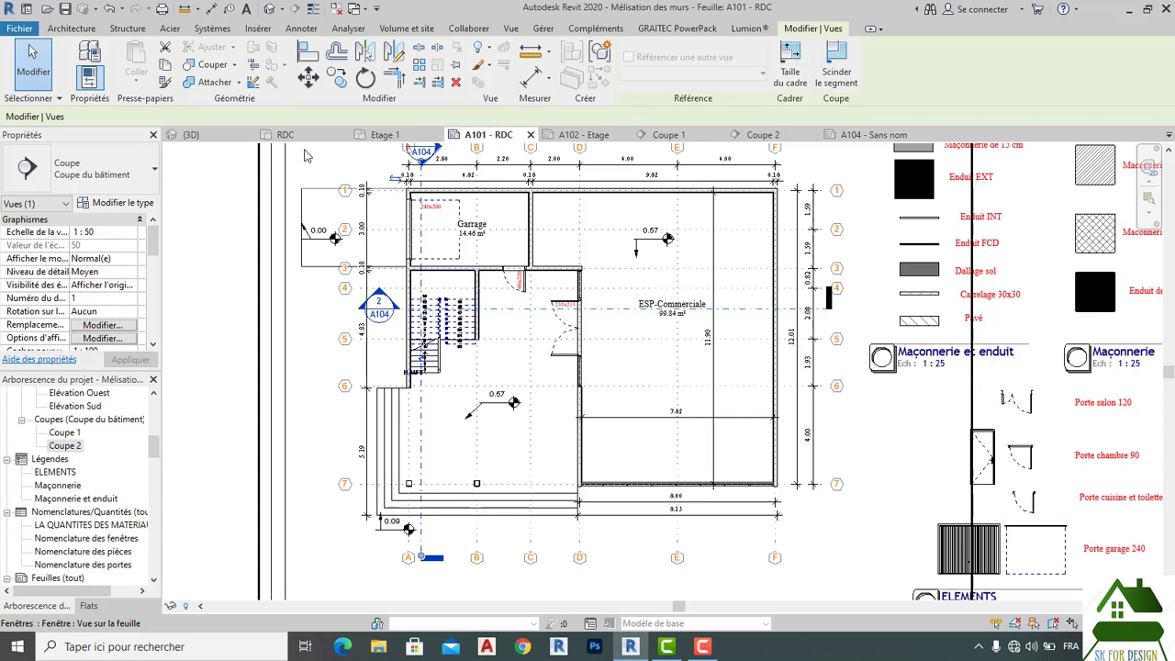
left_click(581, 32)
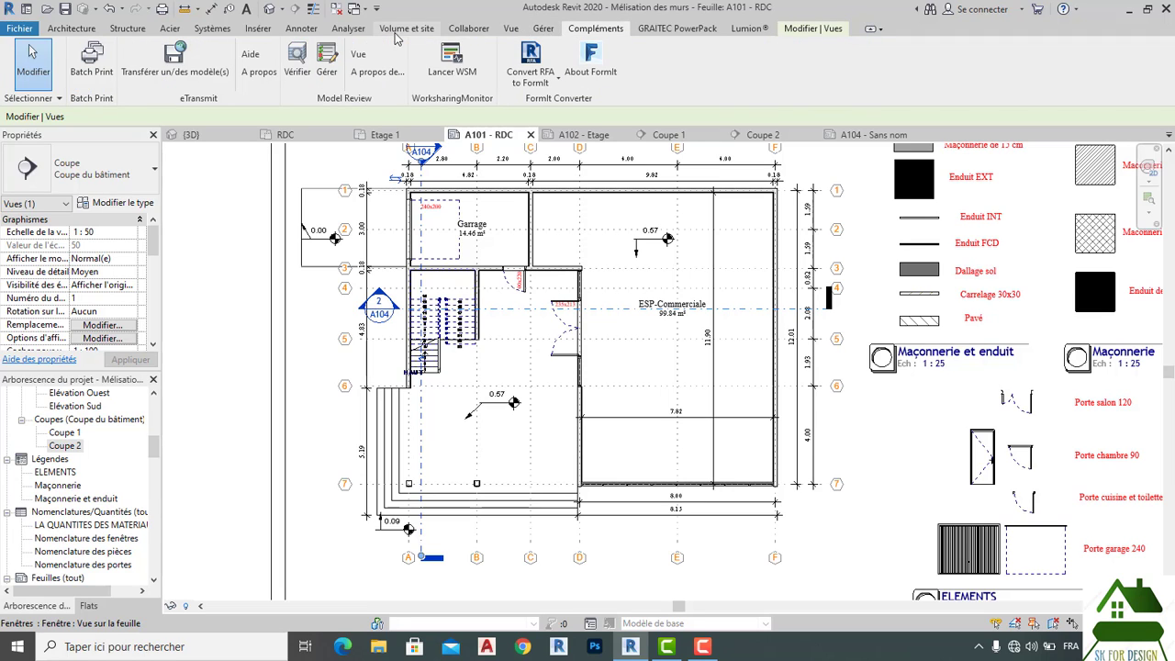
Step: Start loading a family from the library and browse to the France folder in the RVT 2020 Libraries
left_click(258, 31)
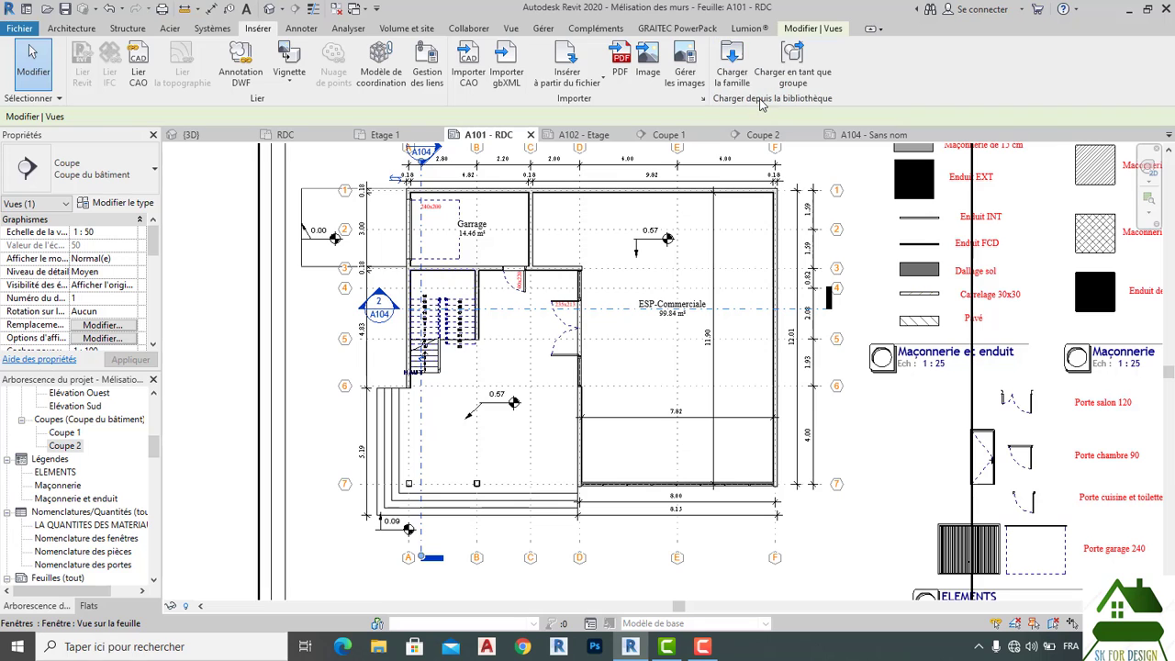
left_click(732, 73)
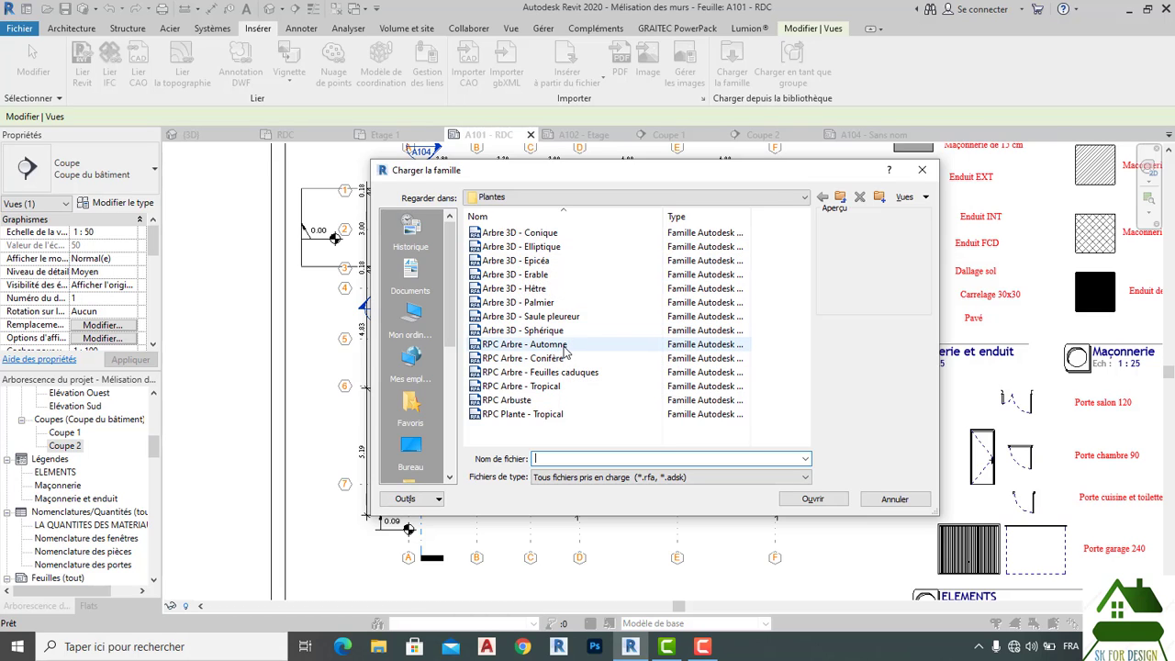
left_click(658, 197)
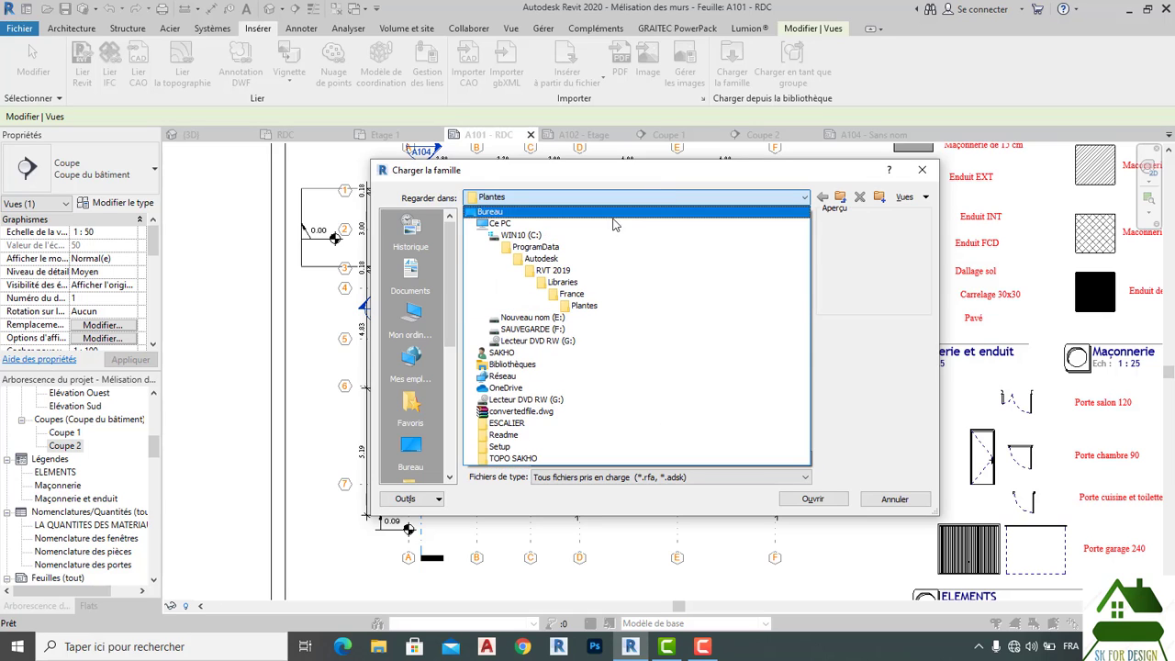
left_click(555, 259)
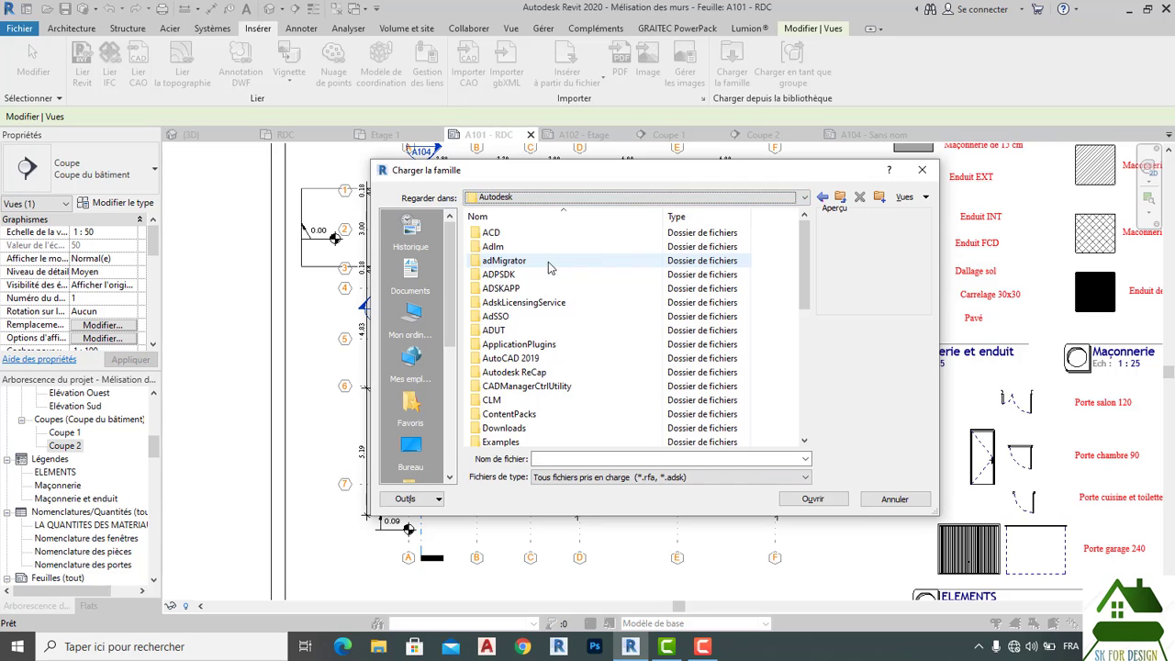
scroll(506, 313, "up", 2)
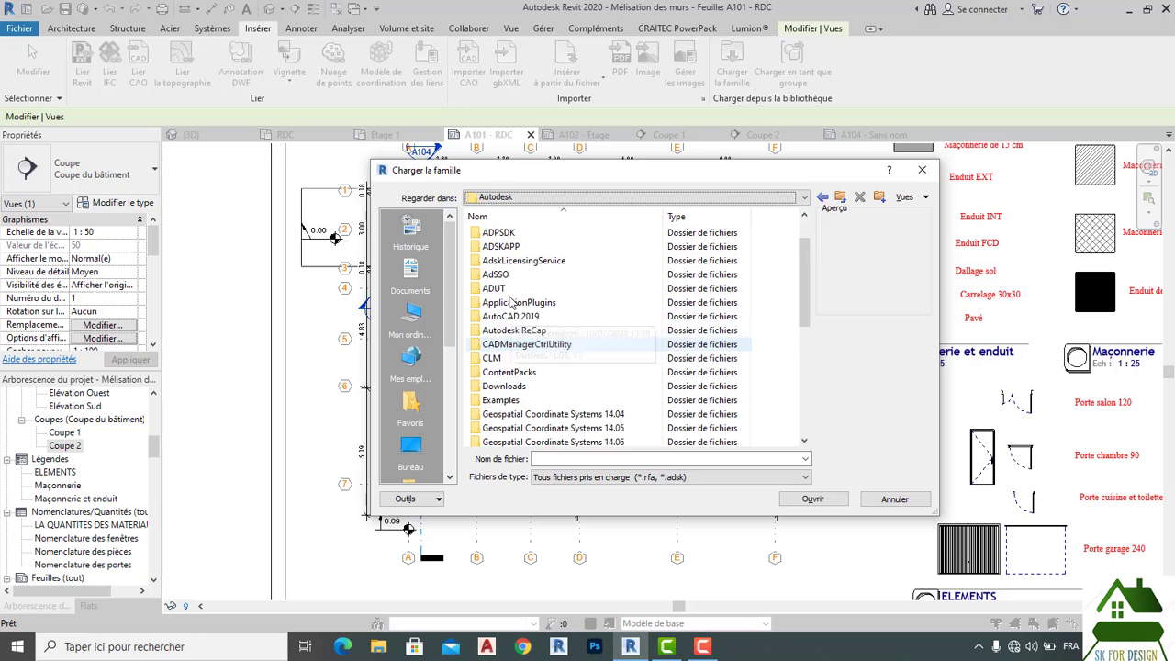
scroll(511, 289, "down", 4)
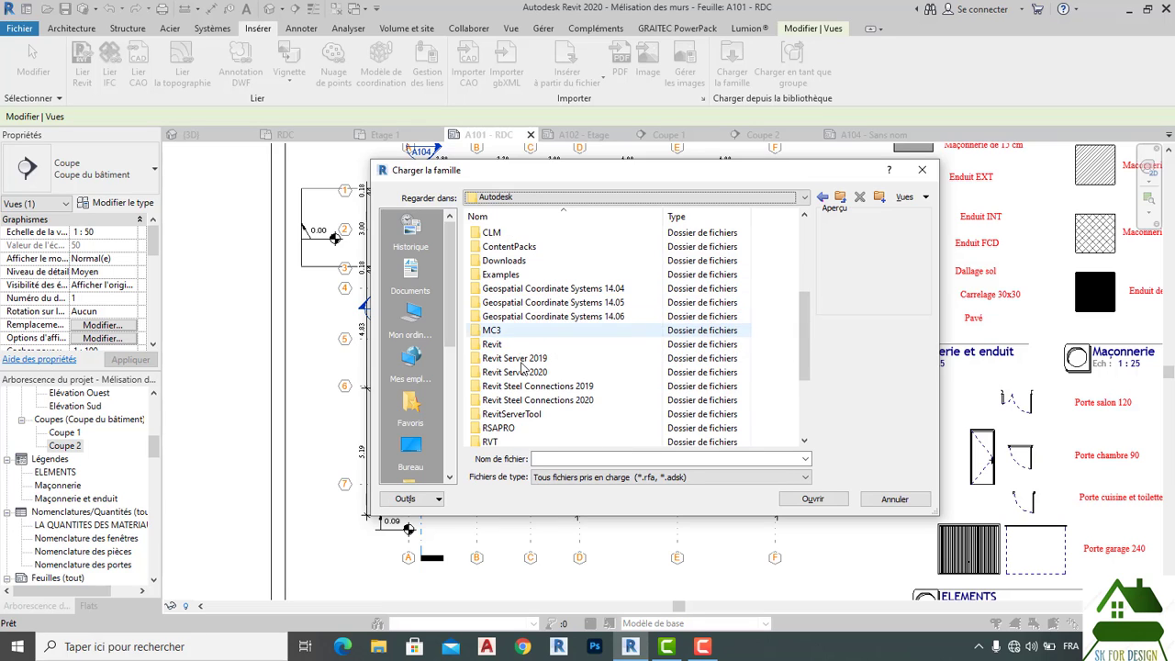
scroll(526, 392, "down", 1)
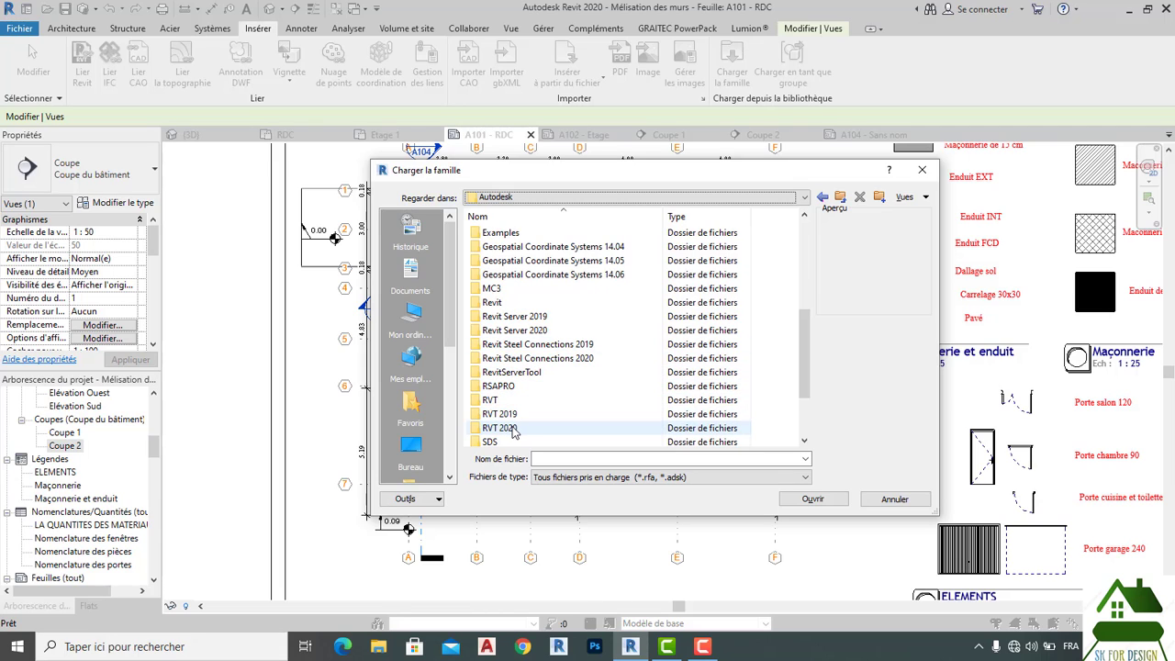
double_click(510, 428)
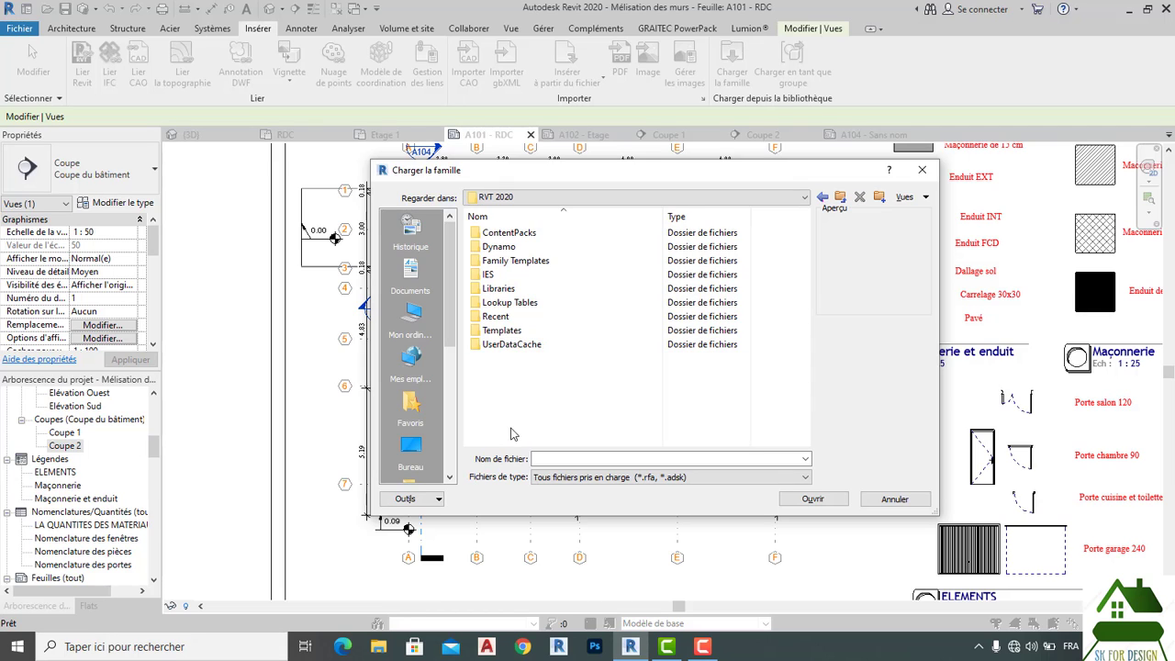
double_click(500, 289)
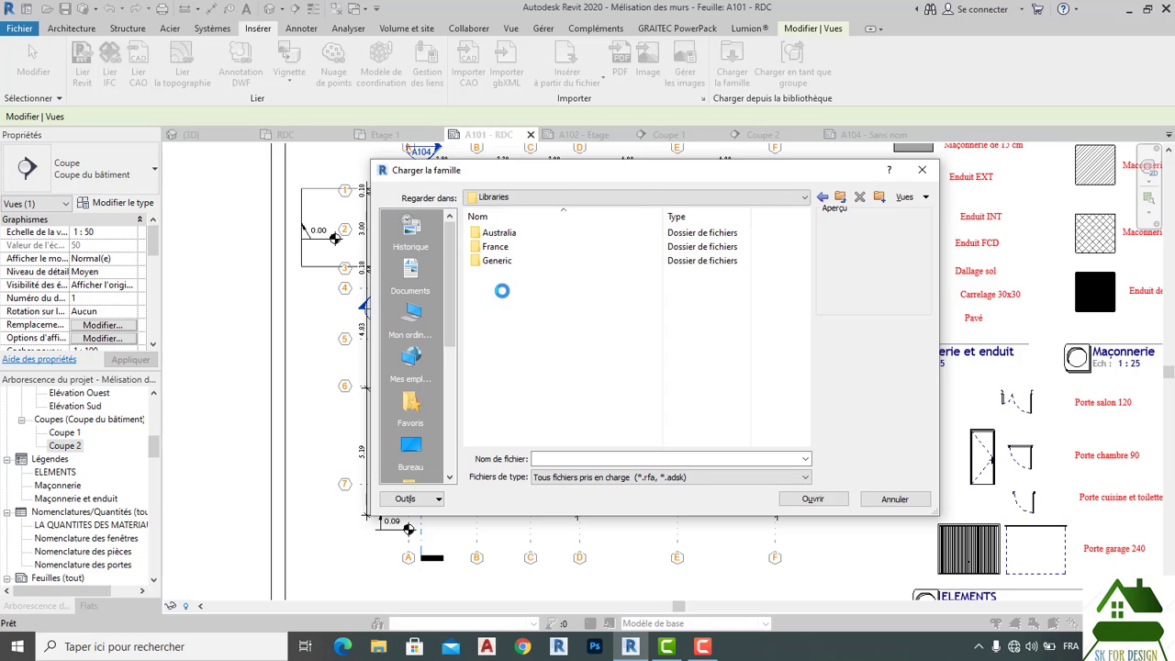
double_click(496, 247)
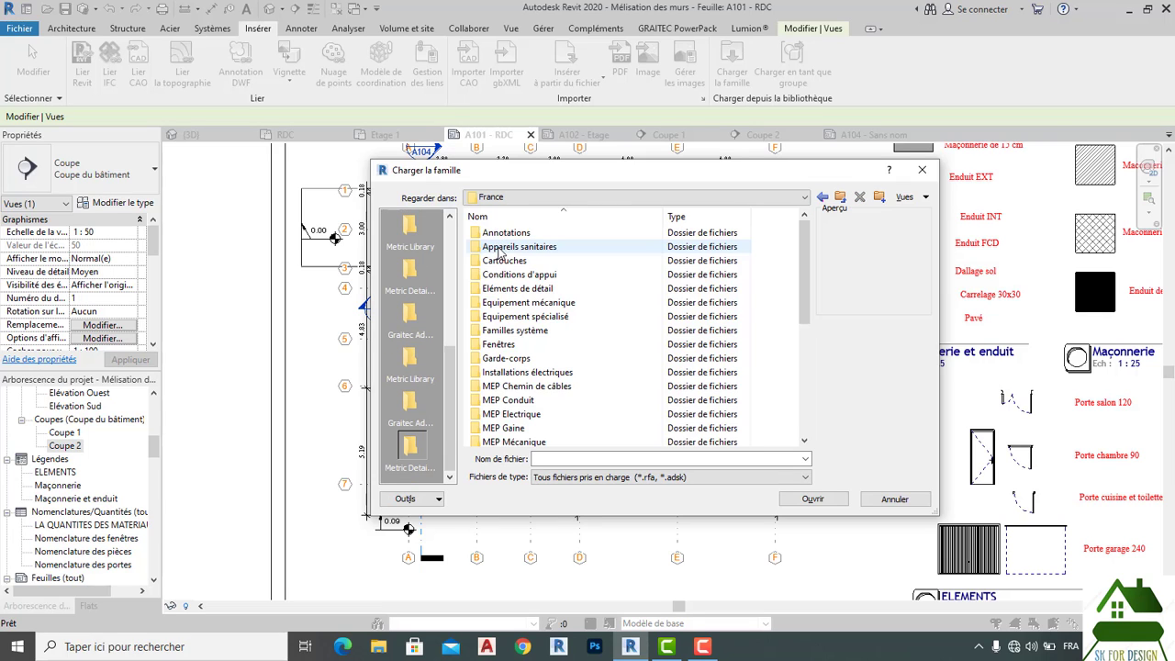
Step: Open the Véhicules 2D folder inside the France library's Site folder
scroll(528, 321, "down", 3)
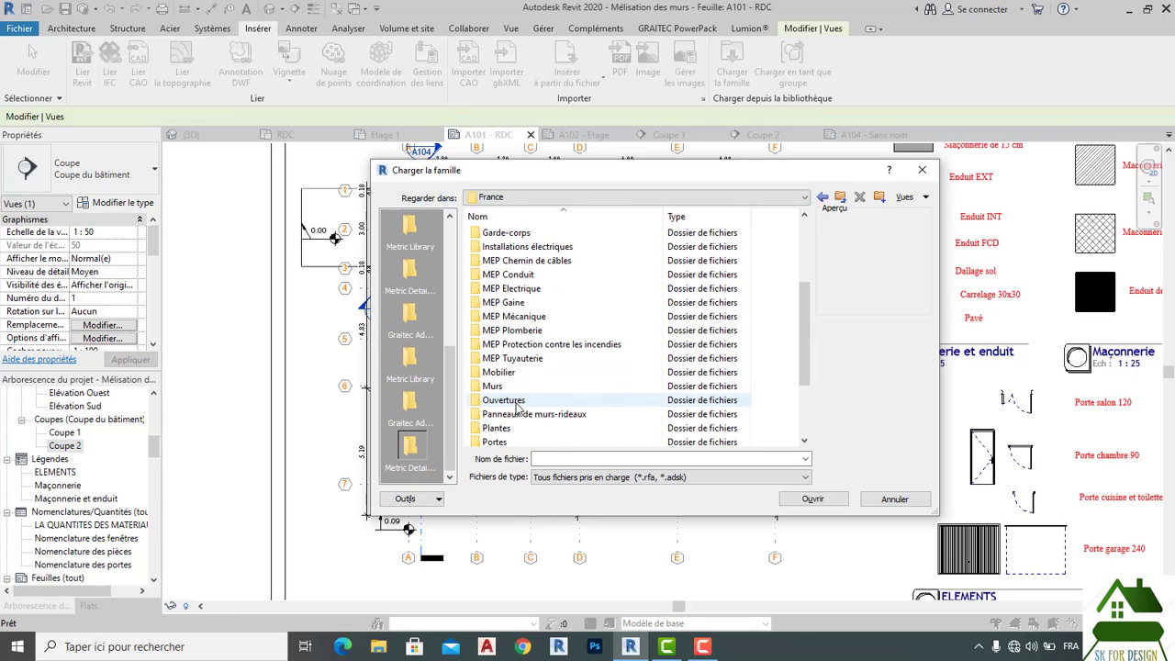
scroll(512, 422, "down", 2)
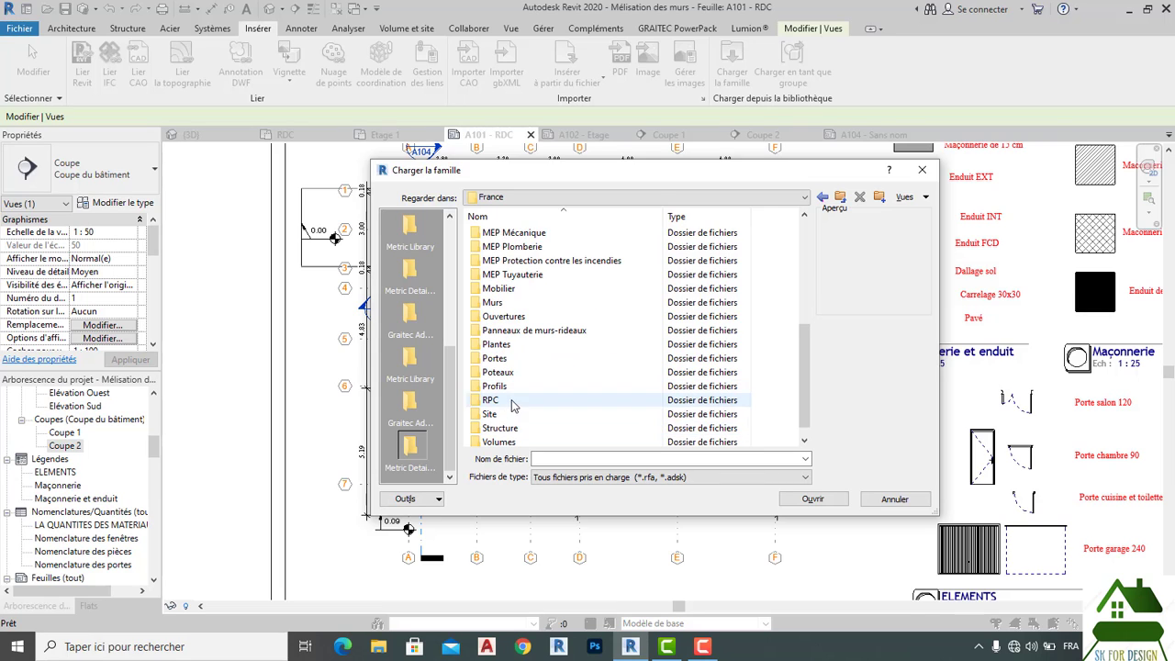
double_click(506, 415)
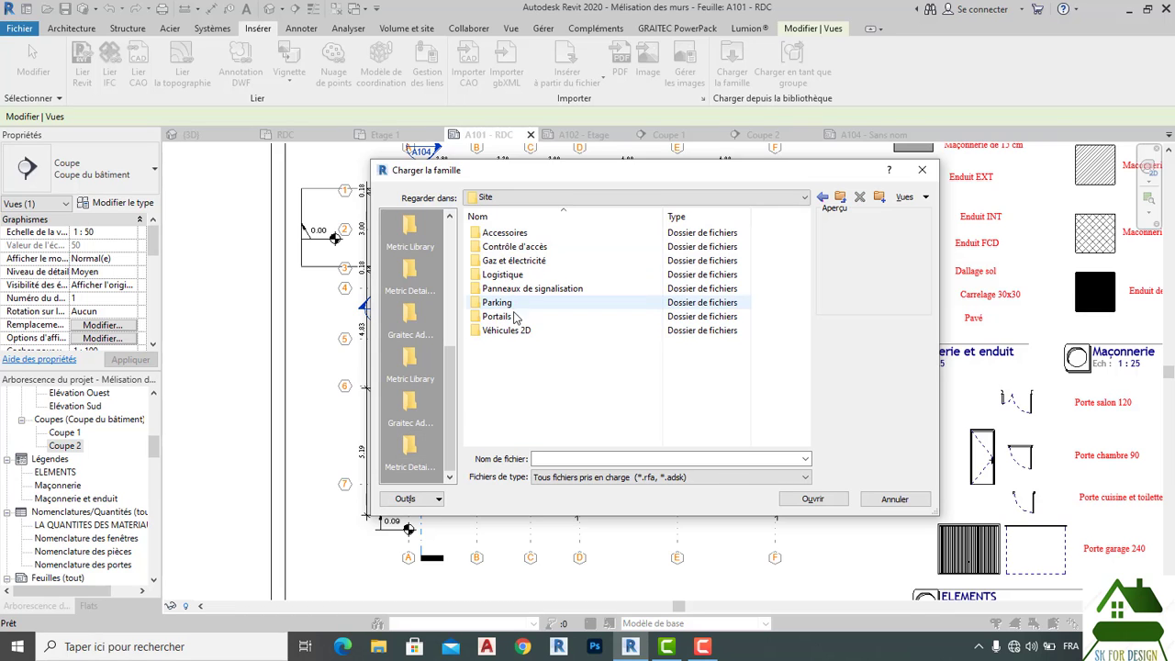
left_click(509, 333)
double_click(508, 333)
Step: Preview the 2D vehicle families, including Petite voiture, Monospace, Monospace coupé, Haut de gamme Français and Berline - 01
left_click(505, 304)
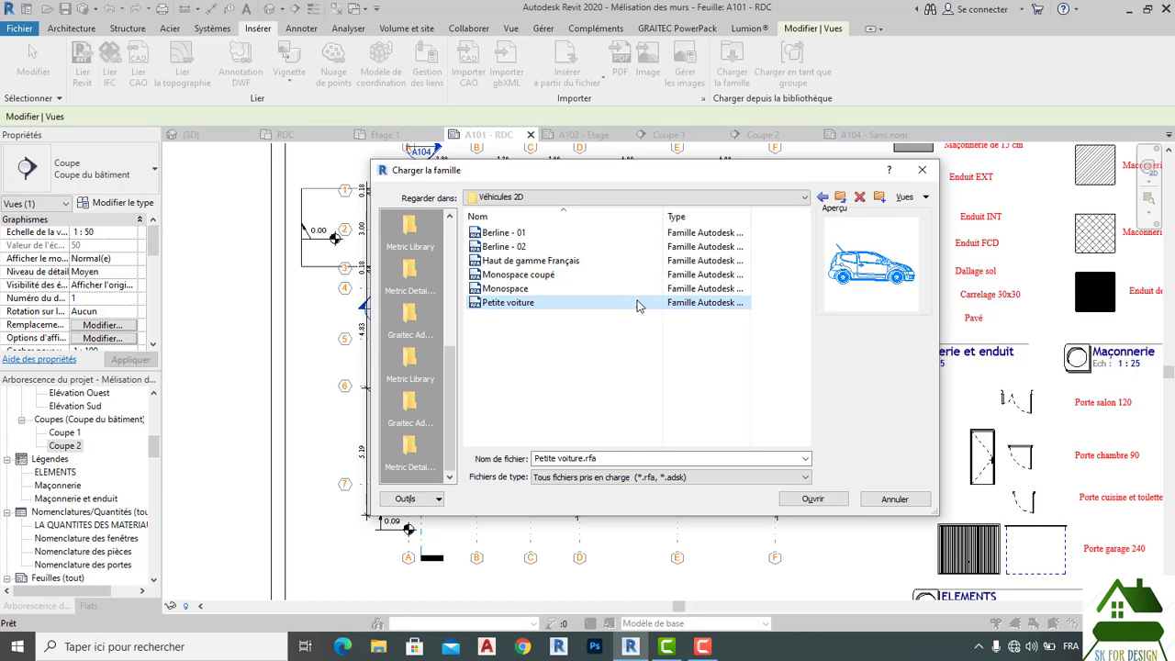
left_click(524, 289)
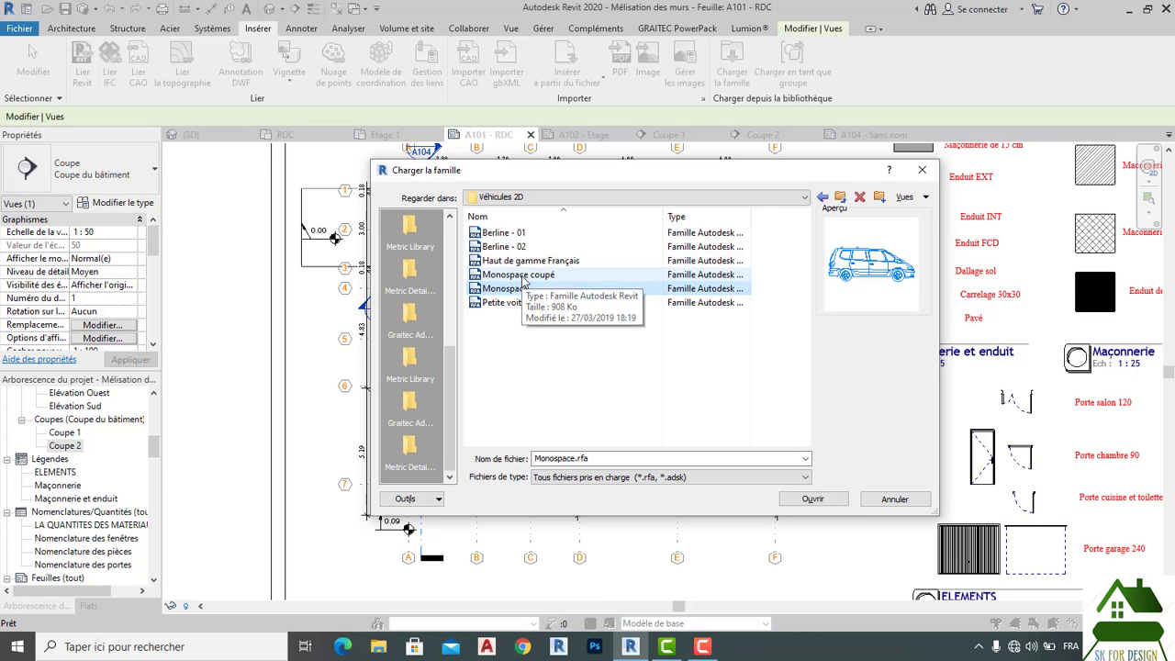
left_click(524, 276)
left_click(521, 263)
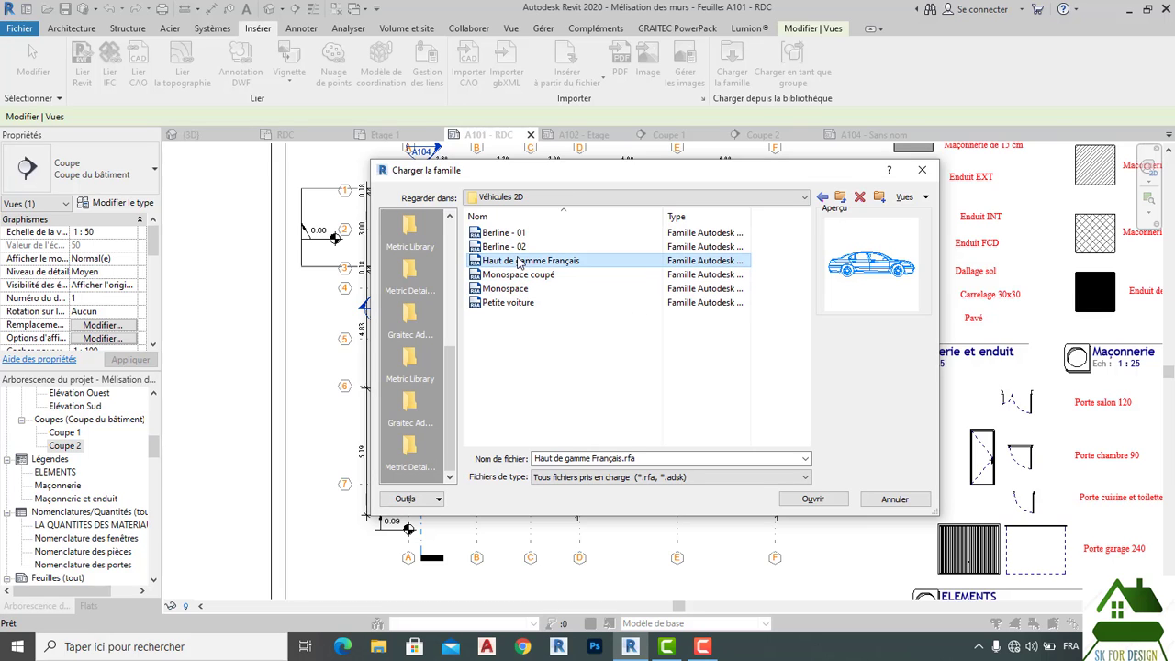
left_click(514, 248)
left_click(505, 234)
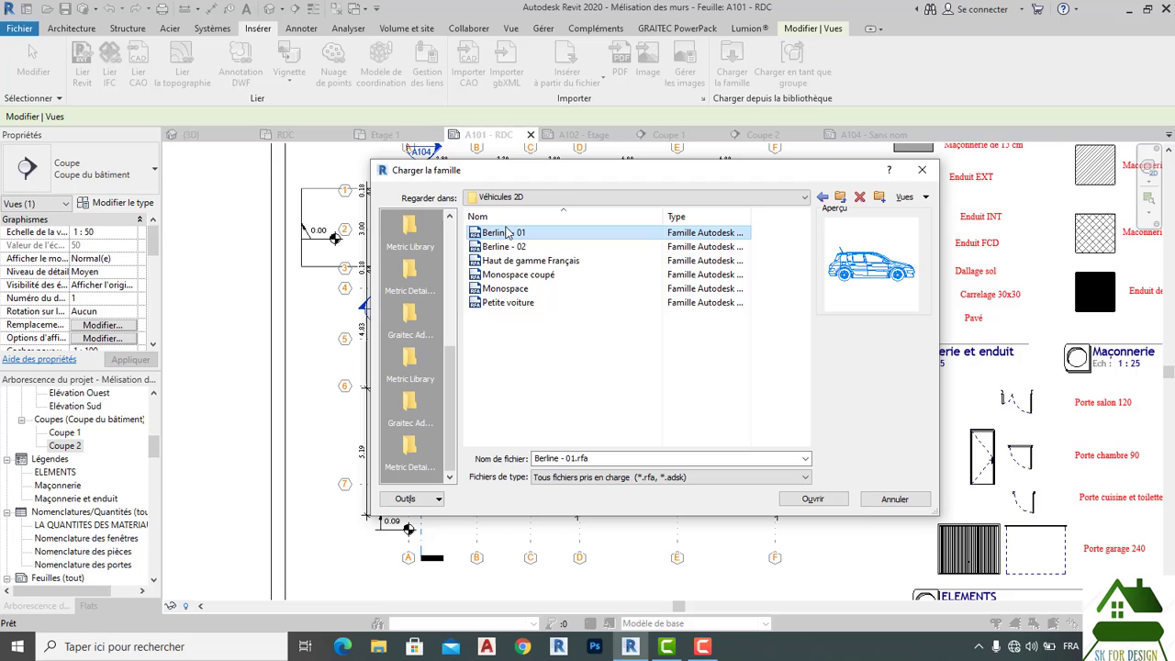
left_click(514, 276)
left_click(514, 289)
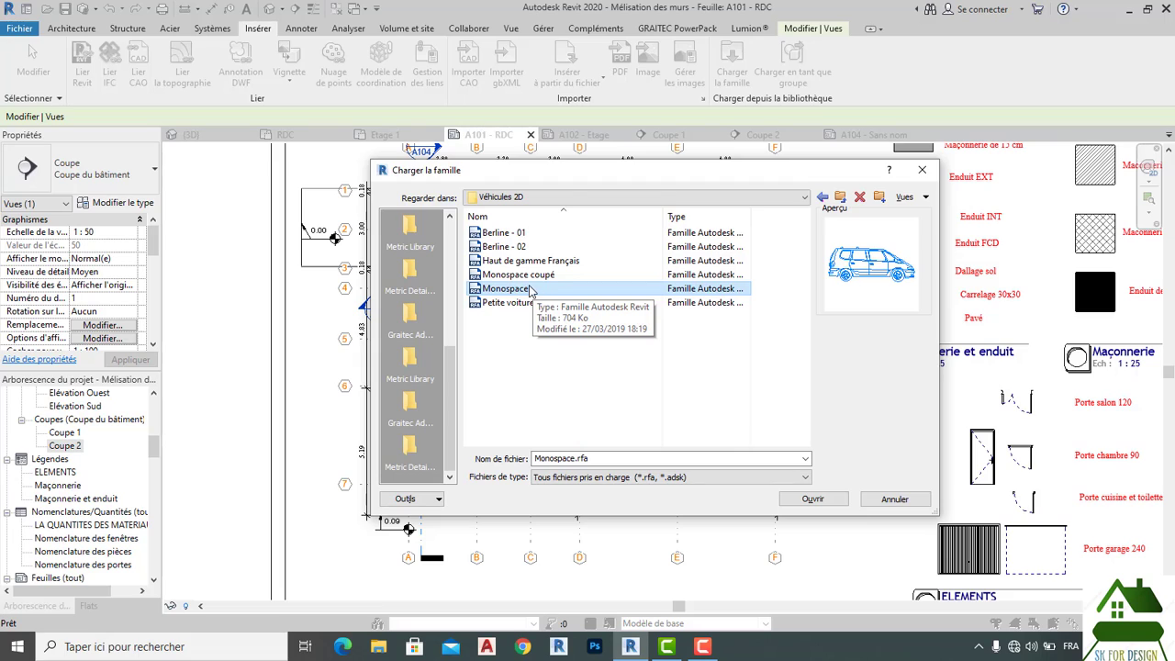
left_click(527, 306)
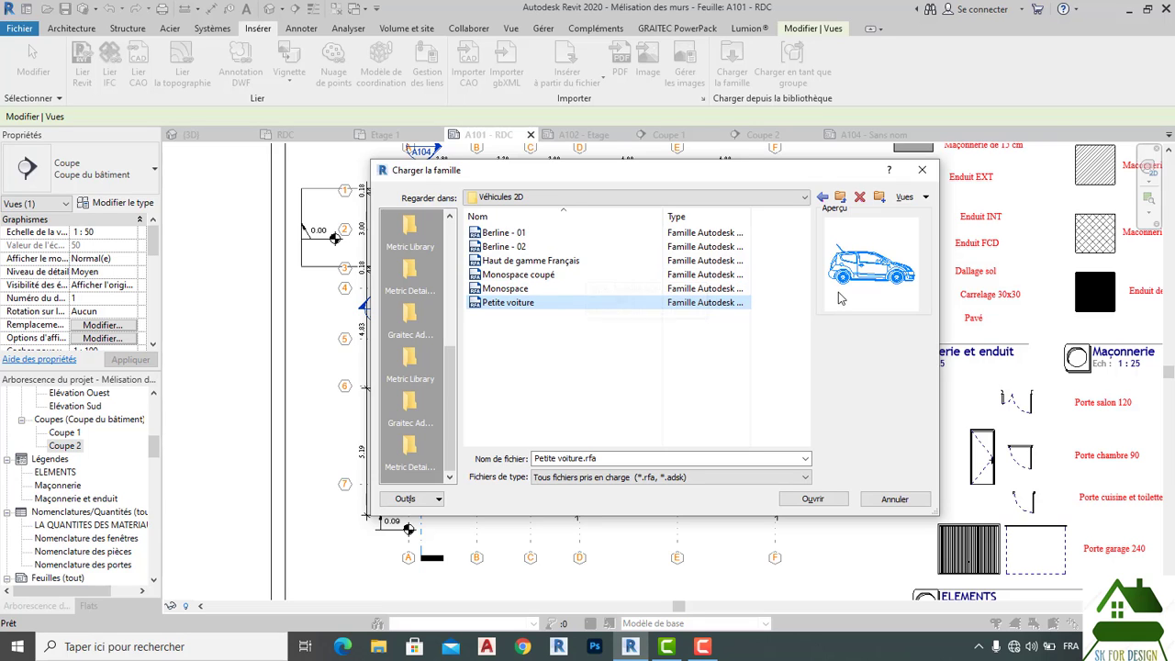
Step: Look through the previews of the parking families in the Site library's Parking folder
left_click(630, 198)
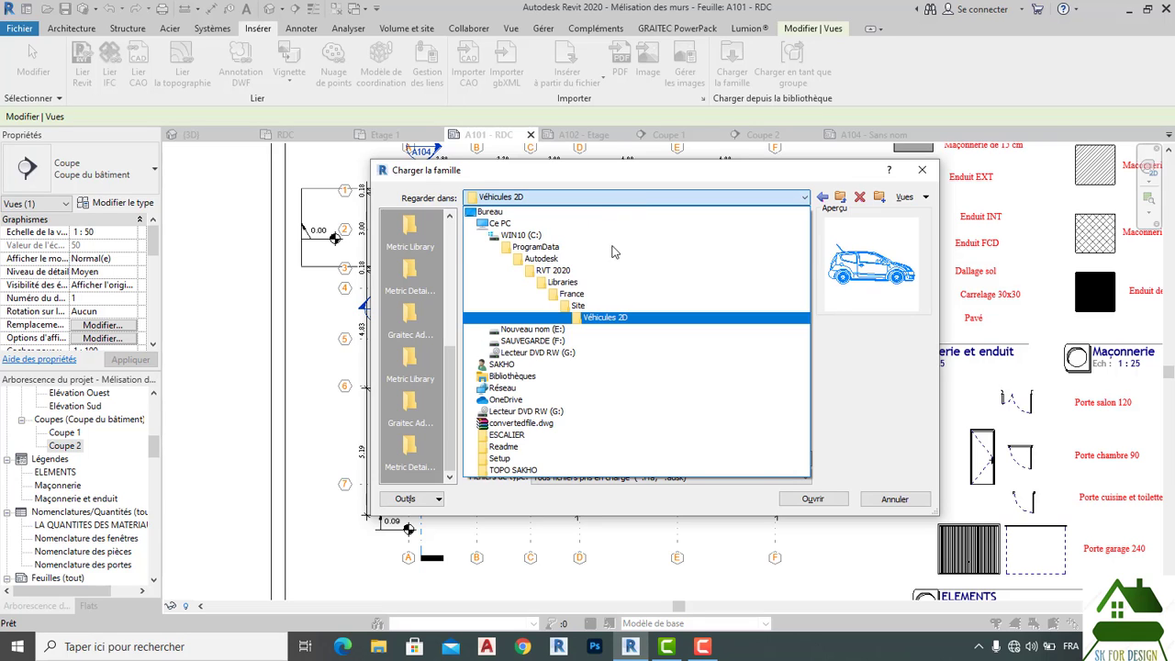
left_click(593, 305)
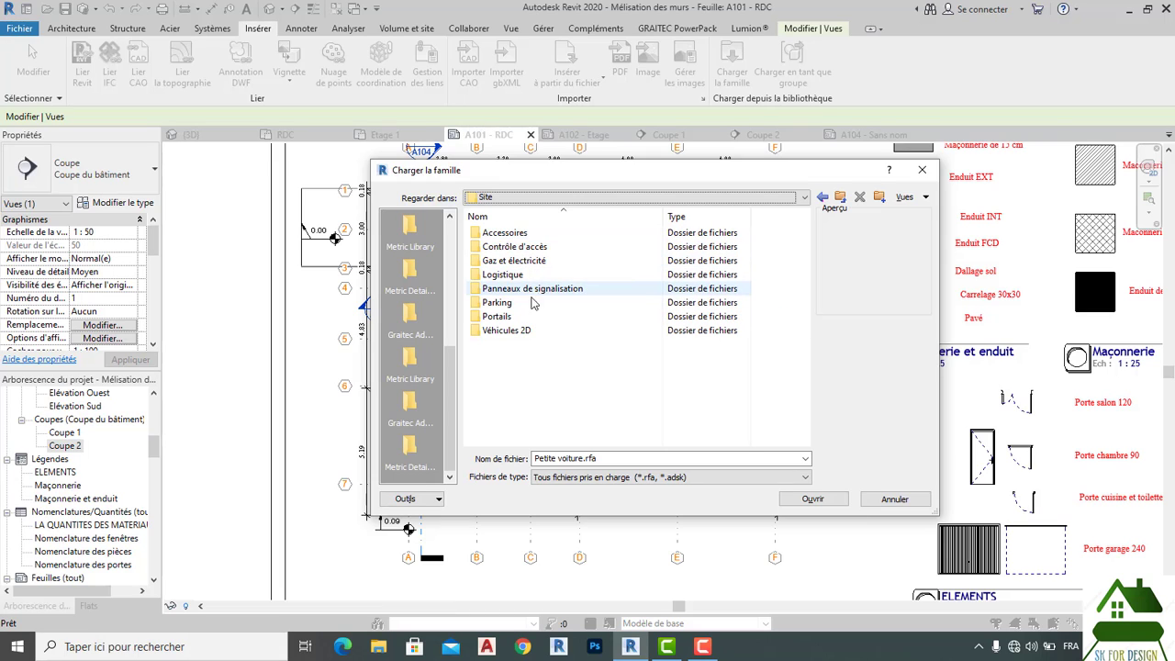
left_click(517, 305)
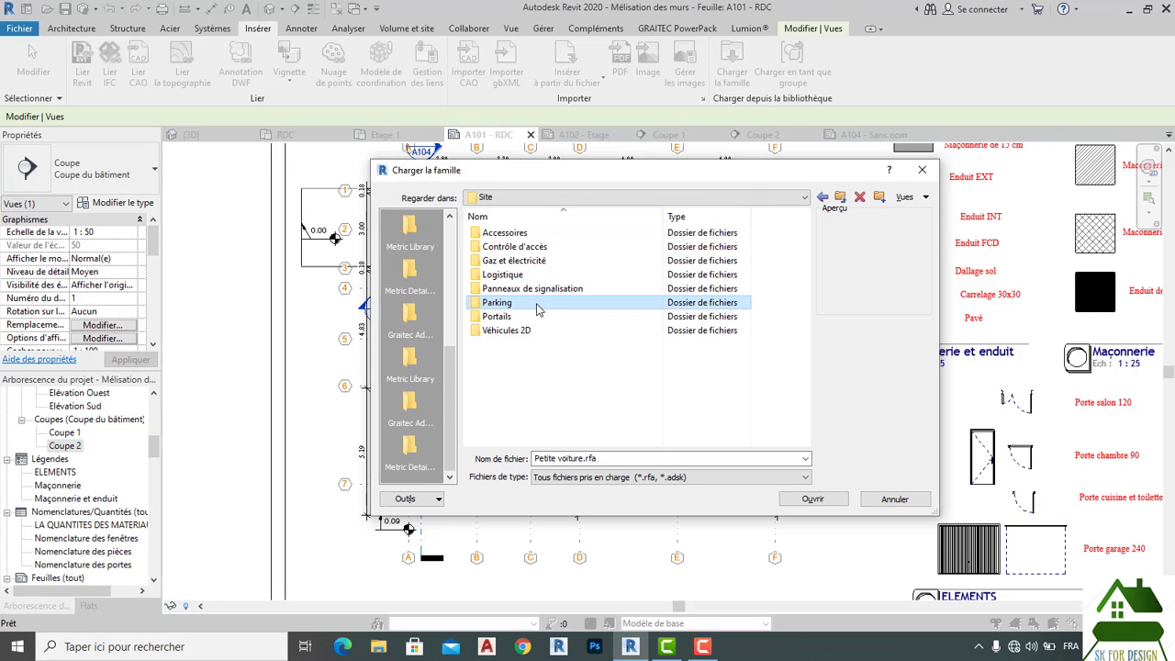
double_click(538, 310)
left_click(526, 288)
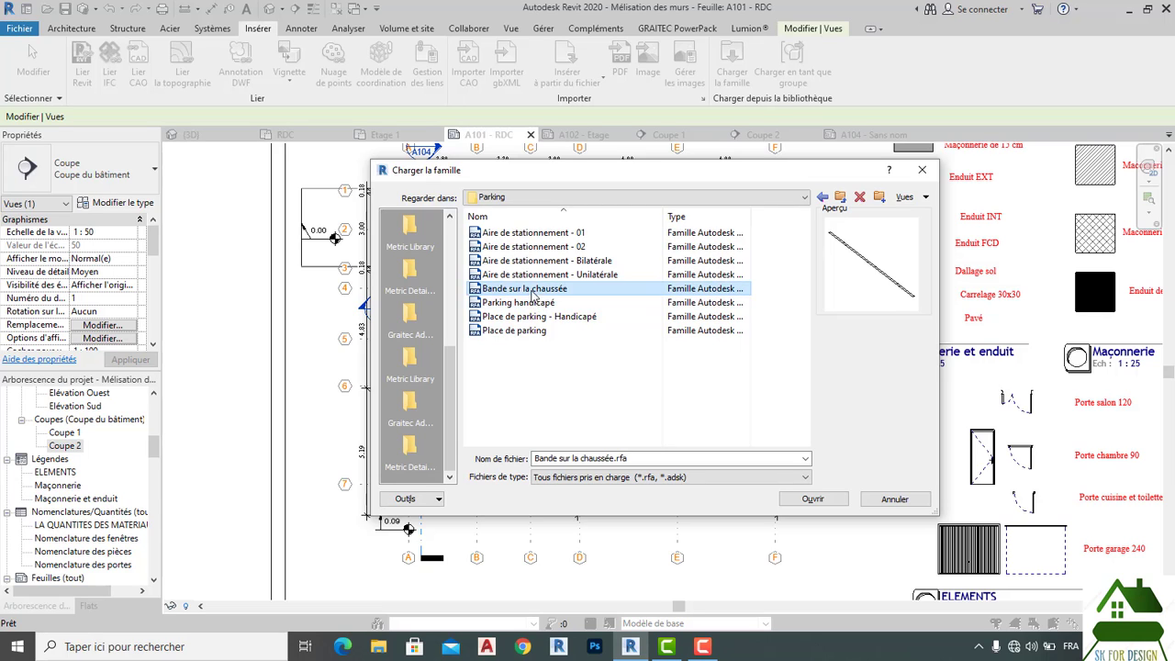
left_click(522, 302)
left_click(533, 331)
key("Up")
key("Up")
key("Up")
key("Up")
key("Up")
key("Up")
key("Up")
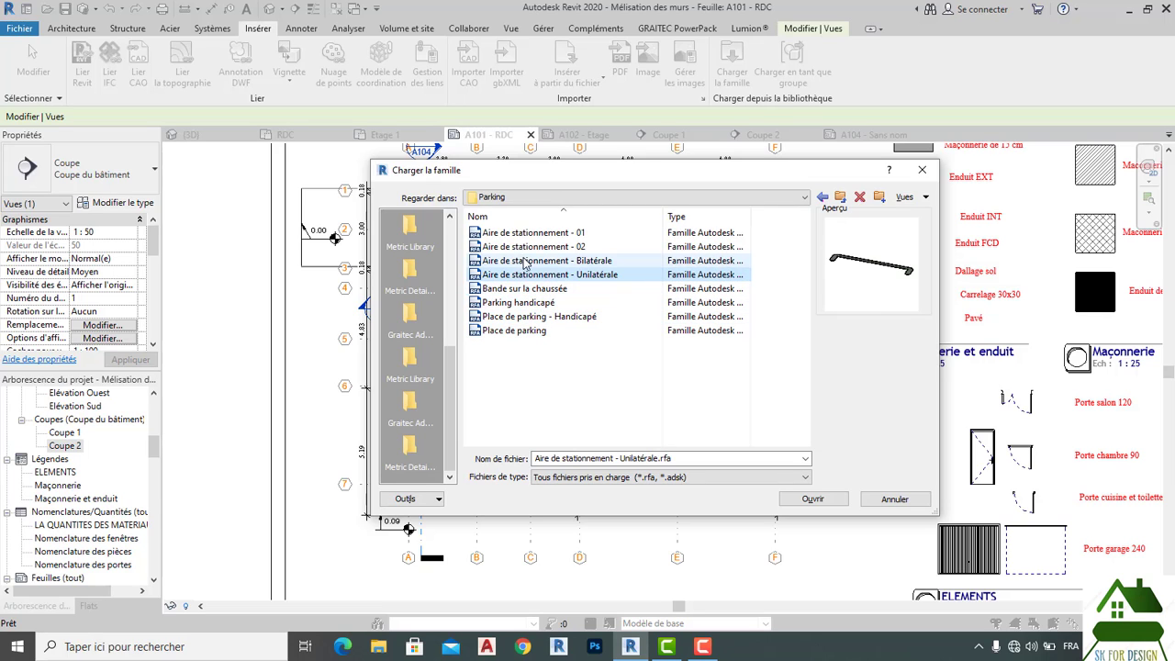
Step: Return to the Véhicules 2D folder and compare the previews of its car families again
left_click(795, 197)
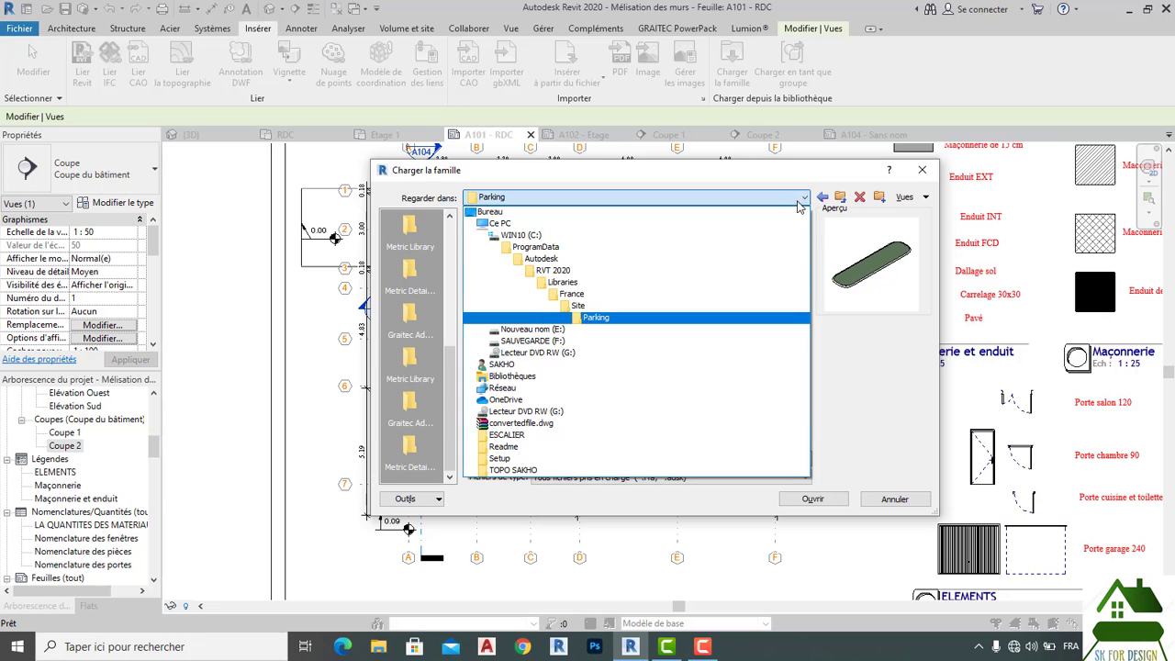
left_click(615, 311)
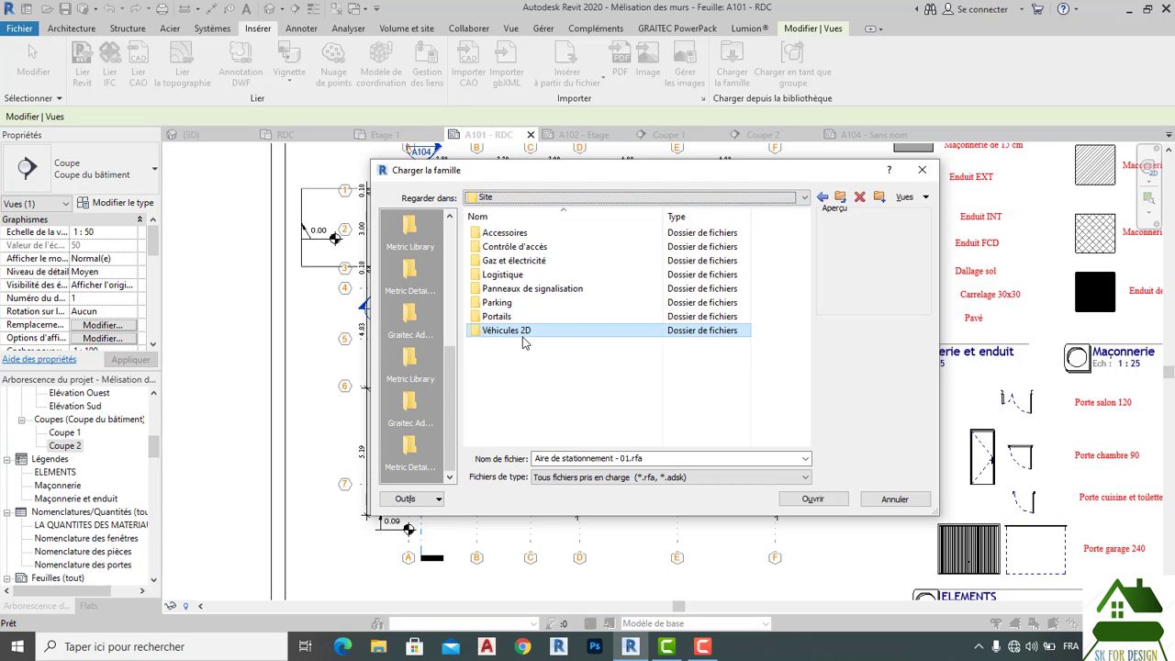
double_click(523, 333)
left_click(511, 291)
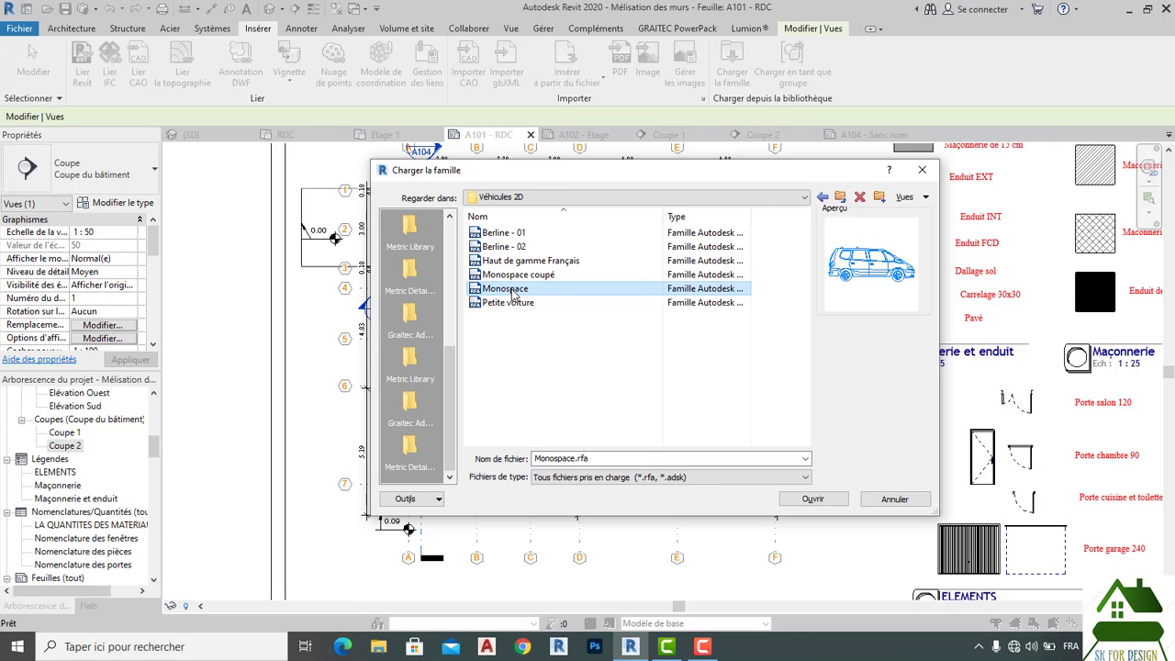
left_click(513, 302)
left_click(512, 275)
left_click(511, 261)
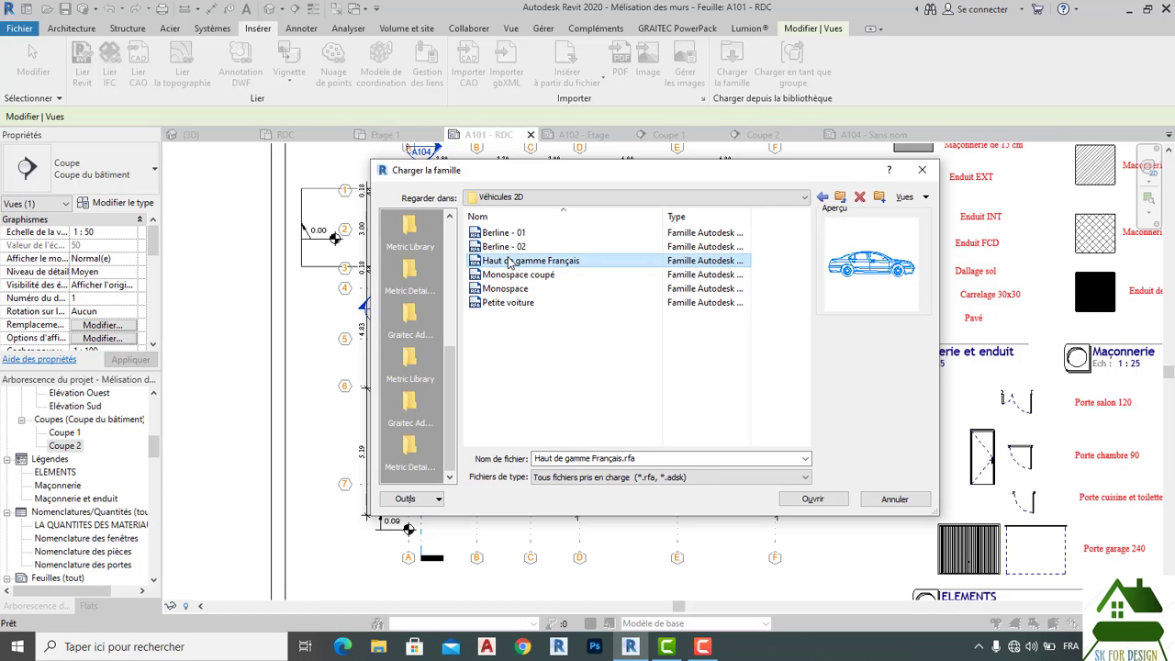
left_click(510, 246)
left_click(511, 233)
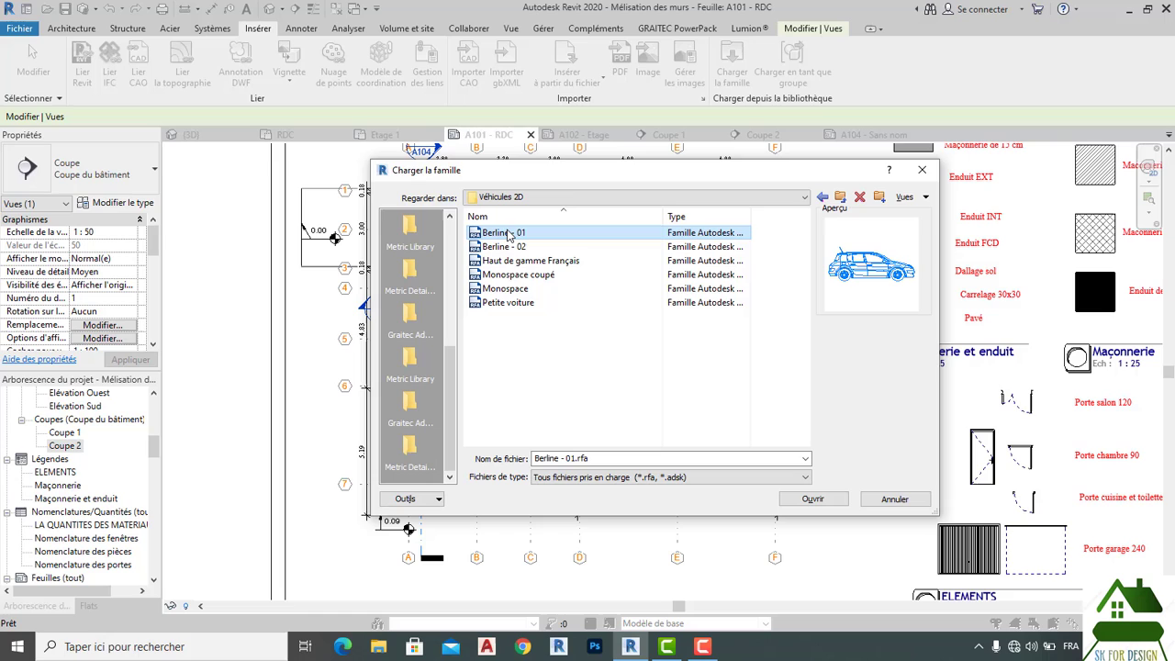
left_click(507, 278)
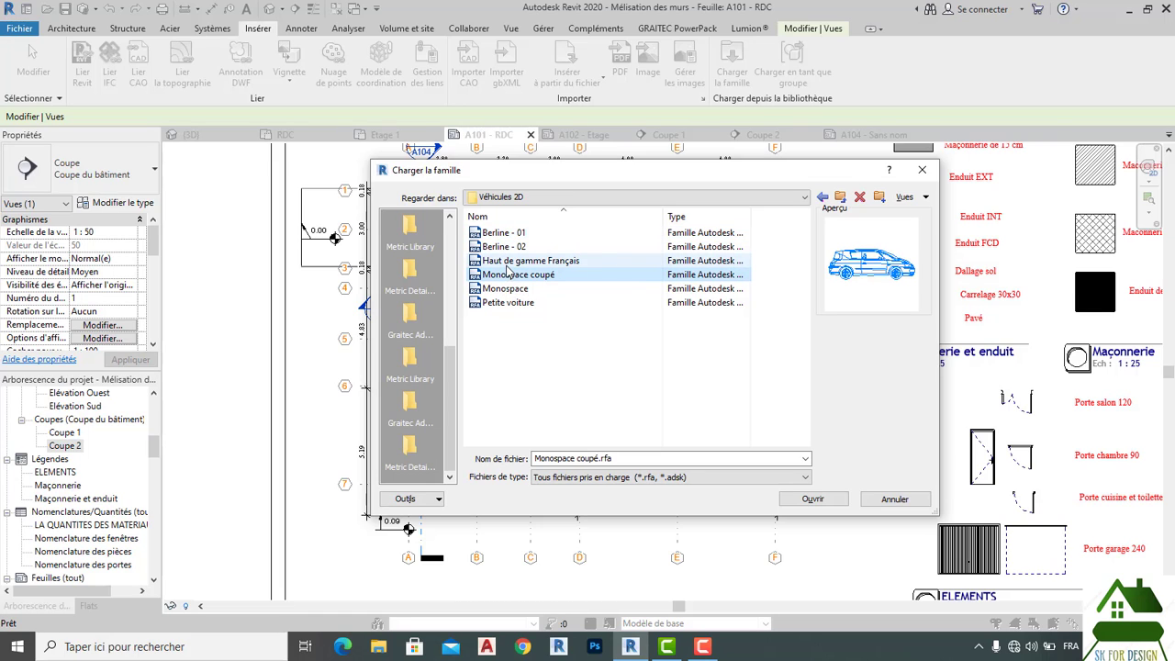
left_click(507, 261)
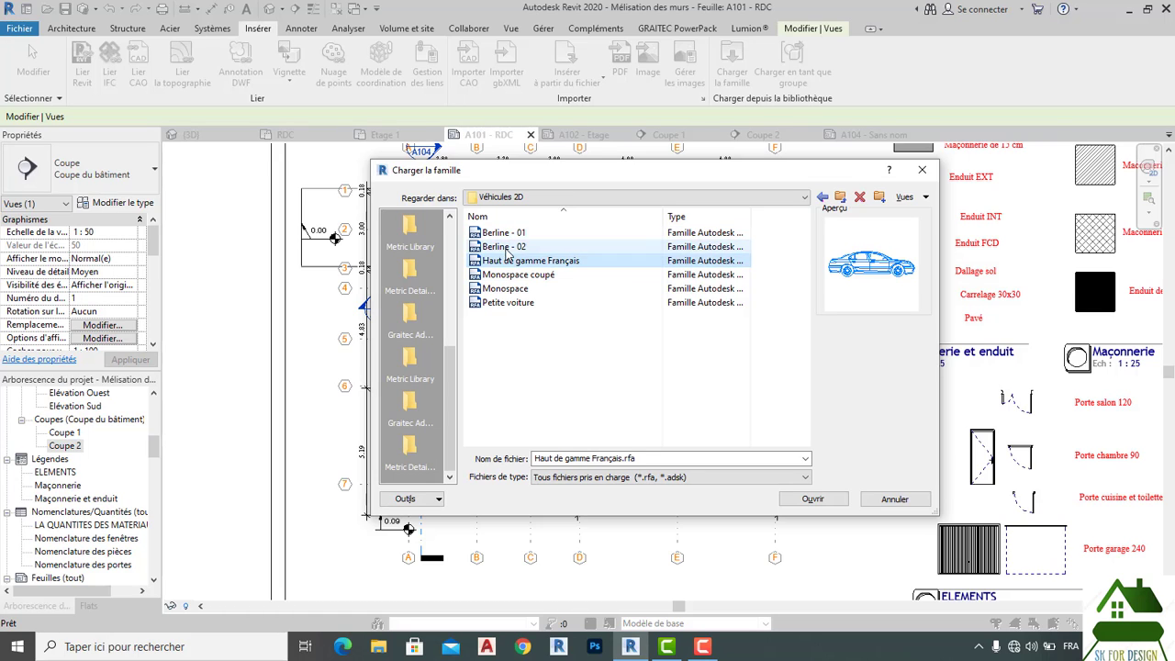
left_click(508, 246)
left_click(506, 233)
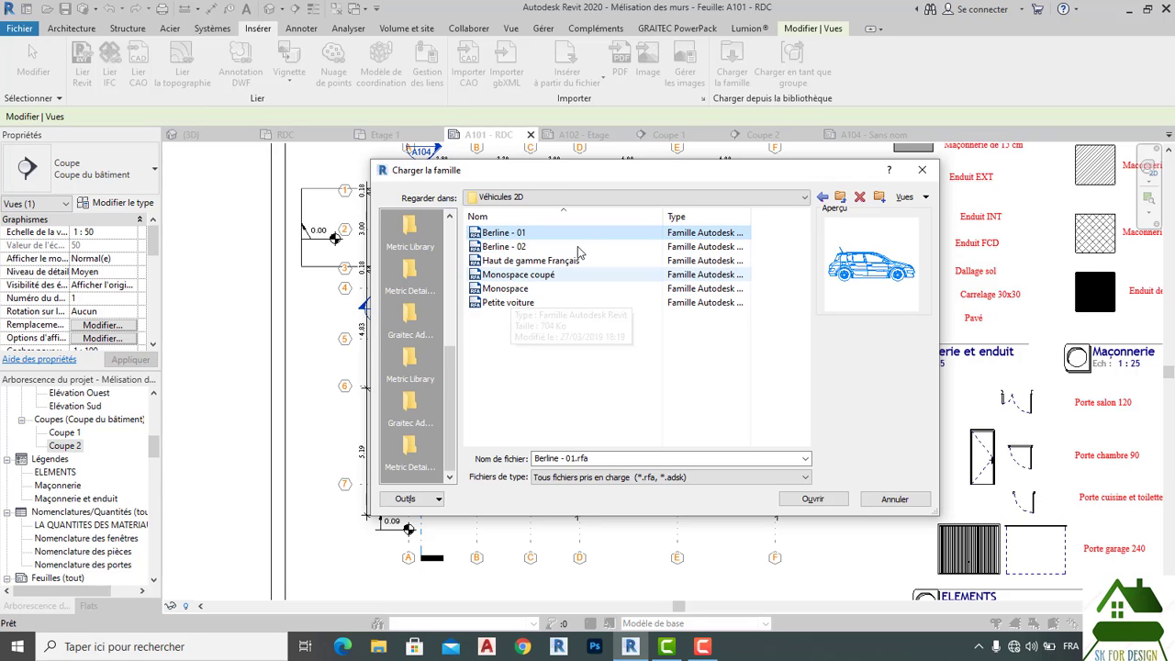
Step: Load the Petite voiture family into the project and open the Coupe 1 section view
left_click(515, 304)
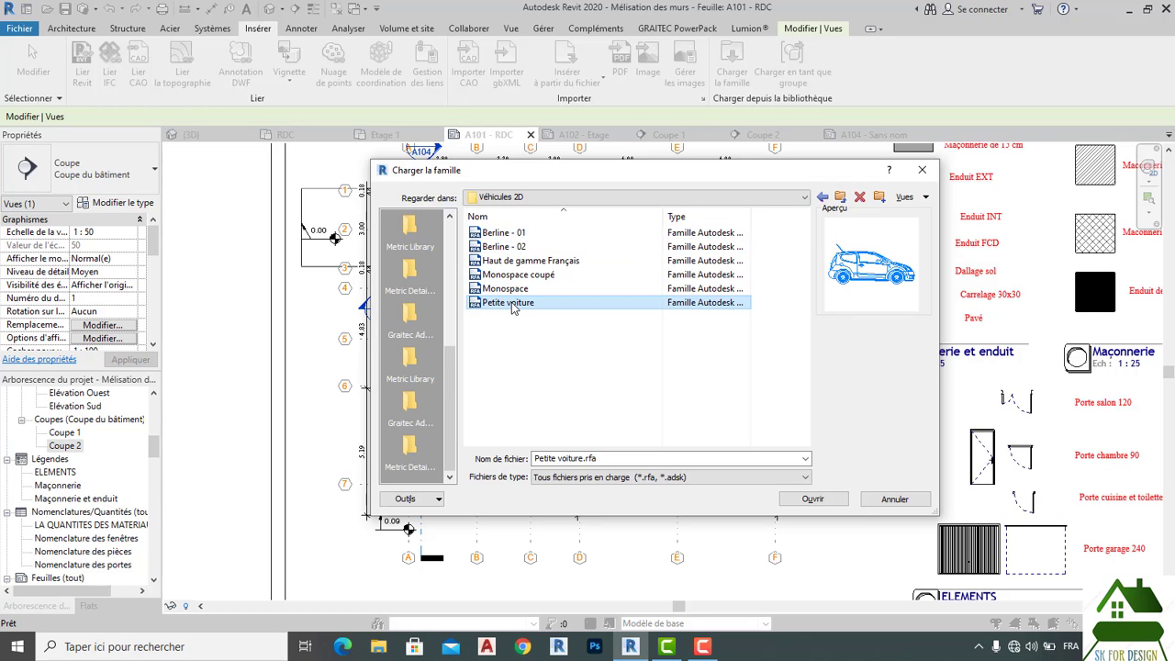
double_click(513, 304)
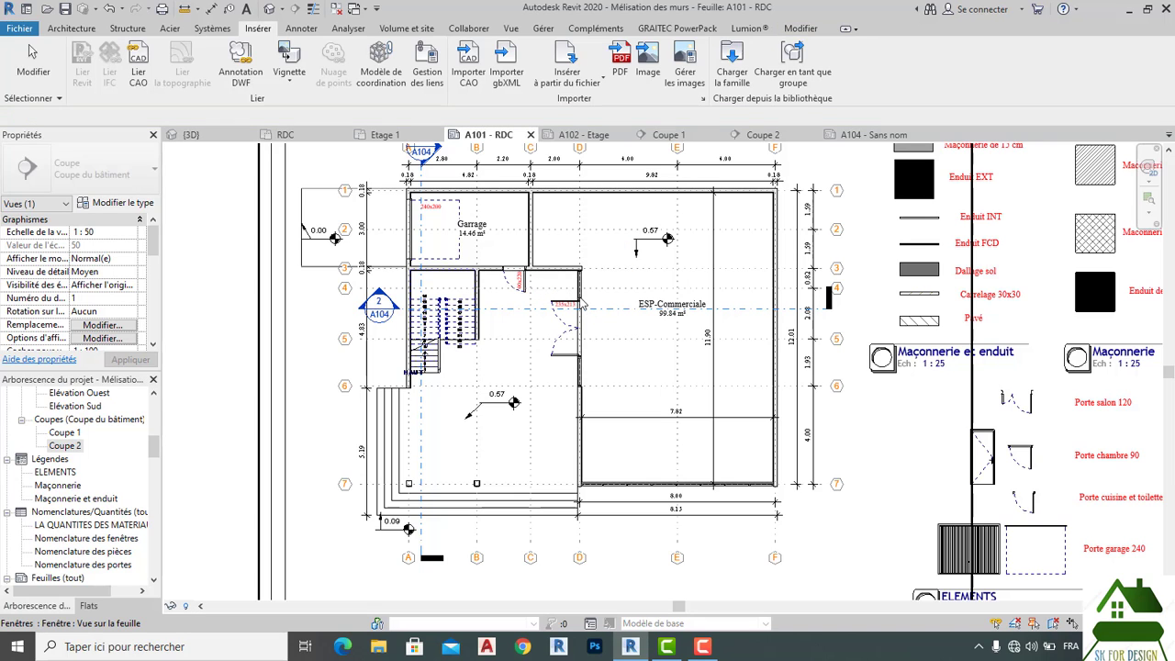
left_click(672, 138)
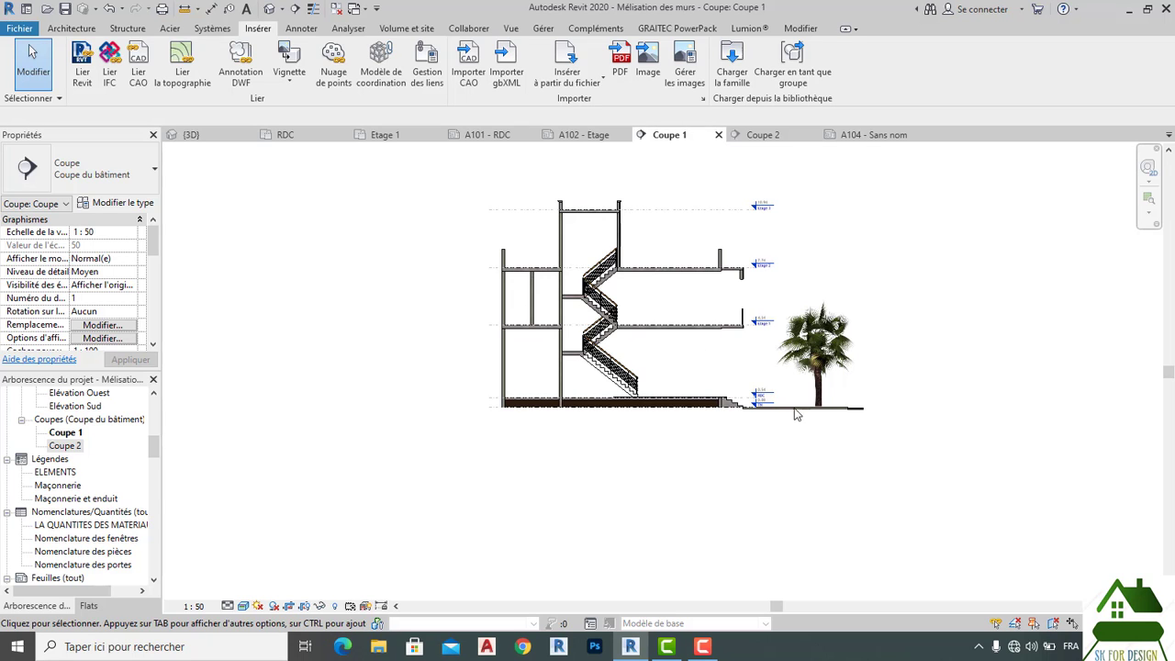
Step: Compare the ground area around the palm tree in the Coupe 1 section with the section lines in the RDC plan
scroll(795, 415, "up", 5)
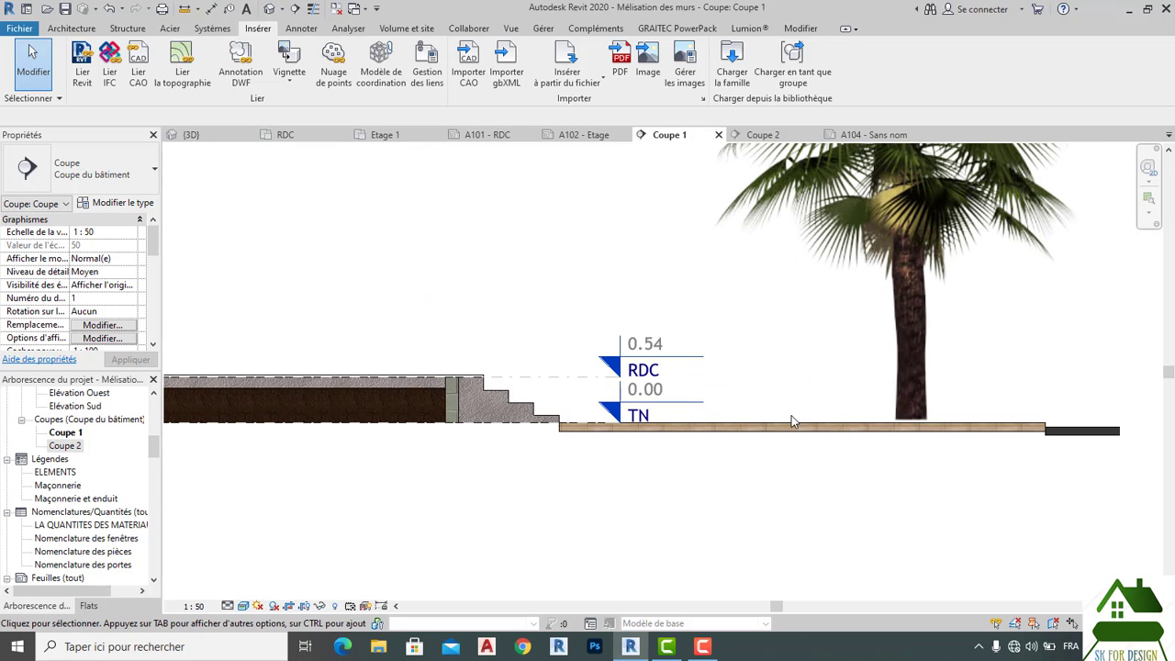
scroll(780, 417, "down", 3)
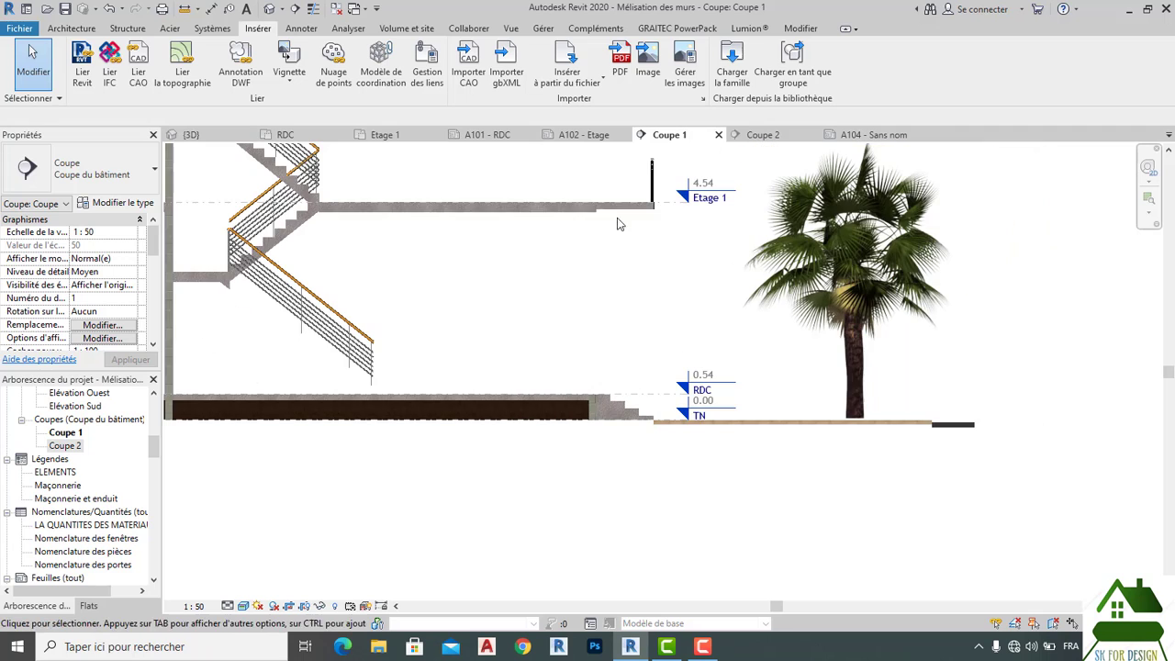
left_click(303, 135)
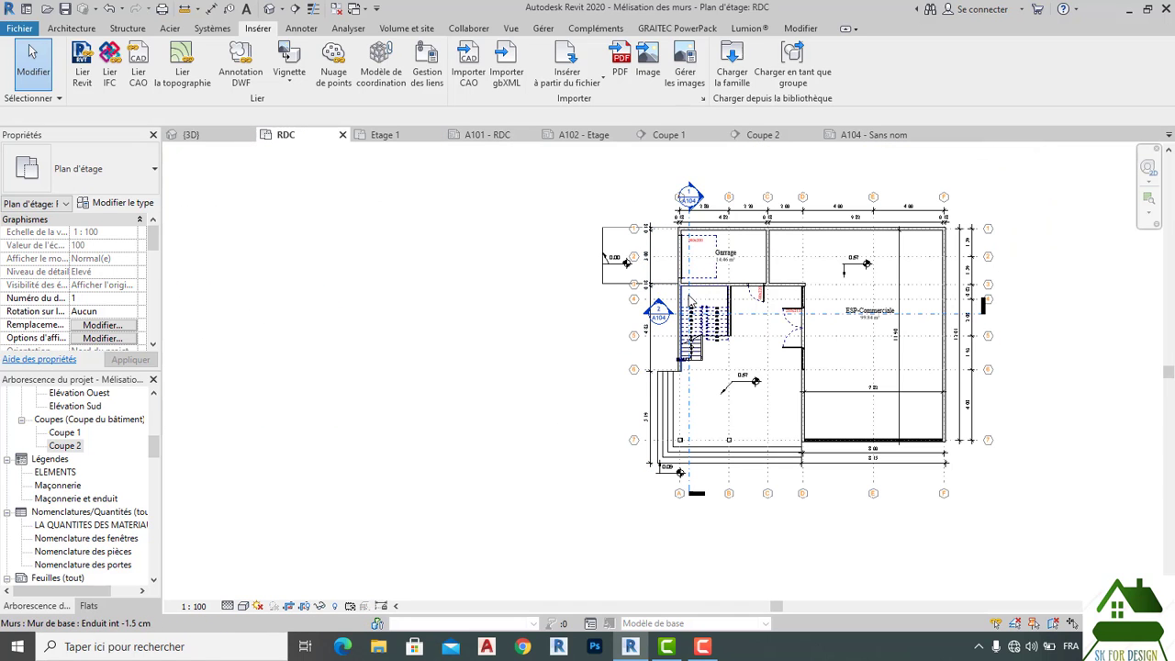
left_click(750, 318)
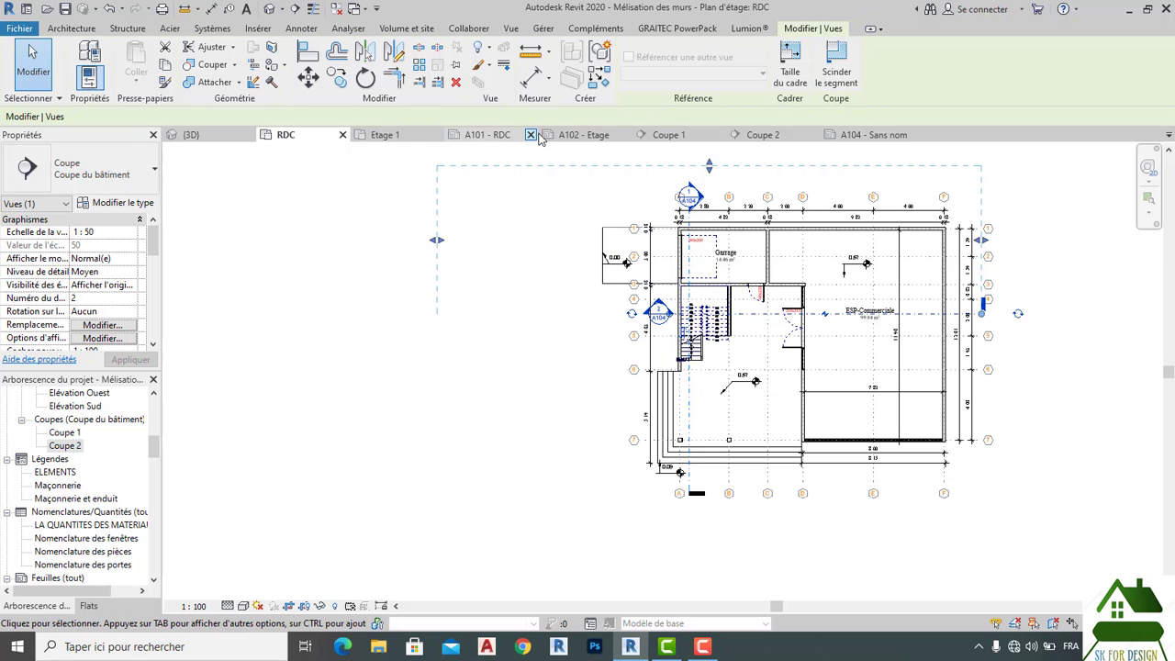
left_click(695, 136)
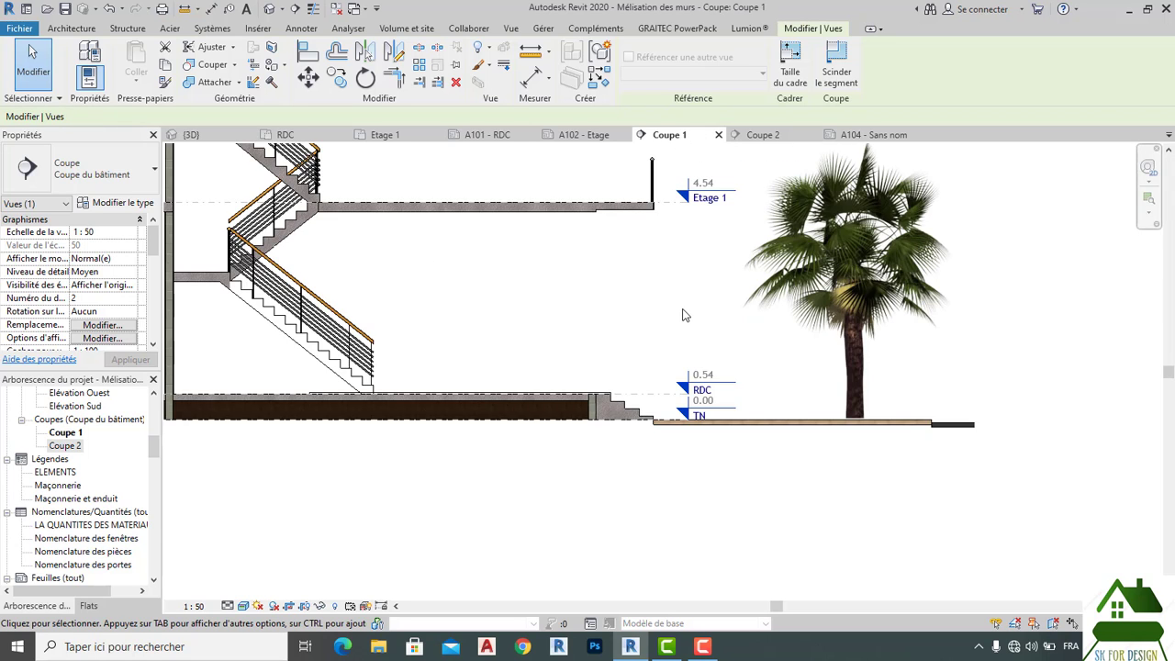
scroll(681, 317, "down", 1)
scroll(681, 317, "down", 2)
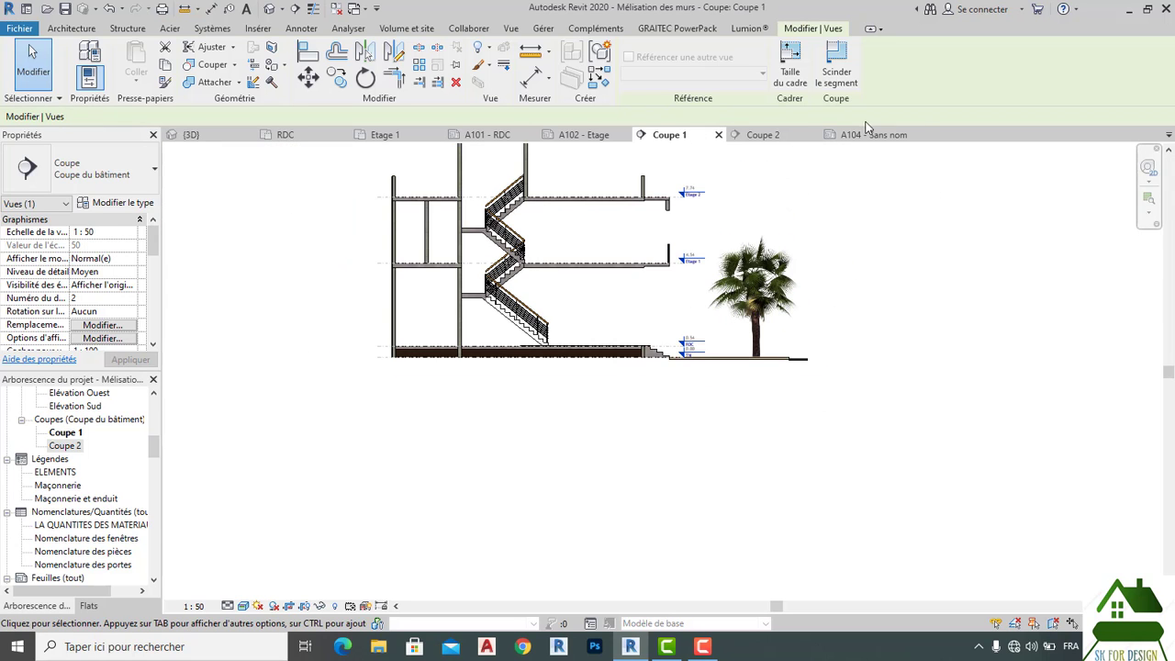
Step: Inspect the car and tree beside the building in the Coupe 2 section view
left_click(763, 135)
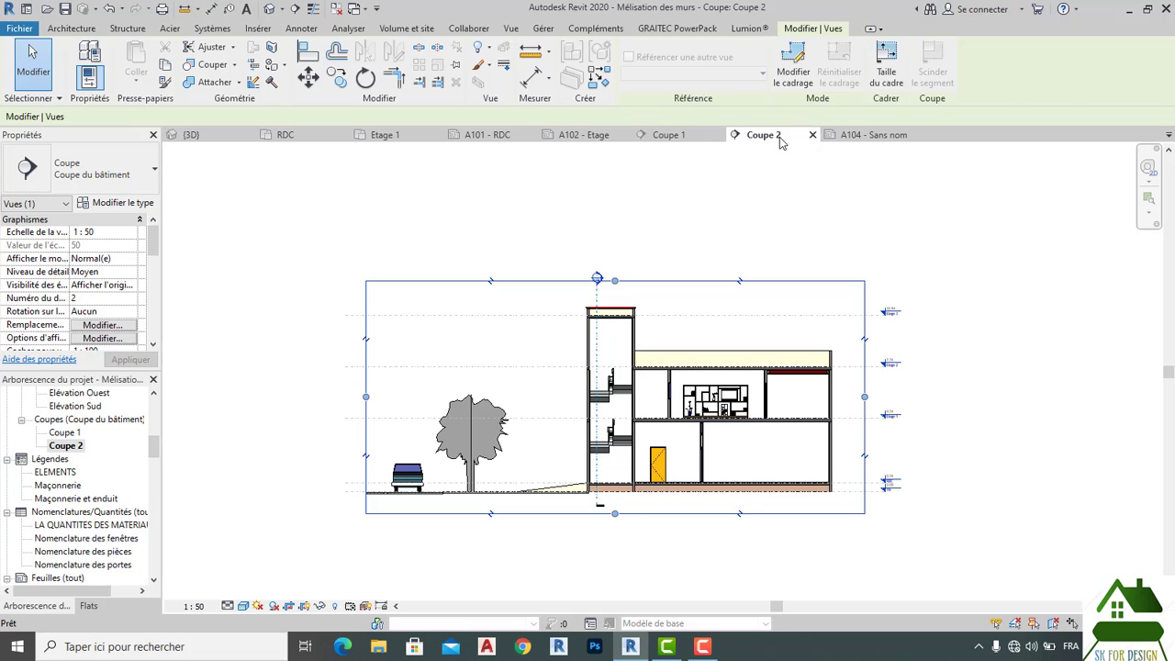
scroll(445, 488, "up", 2)
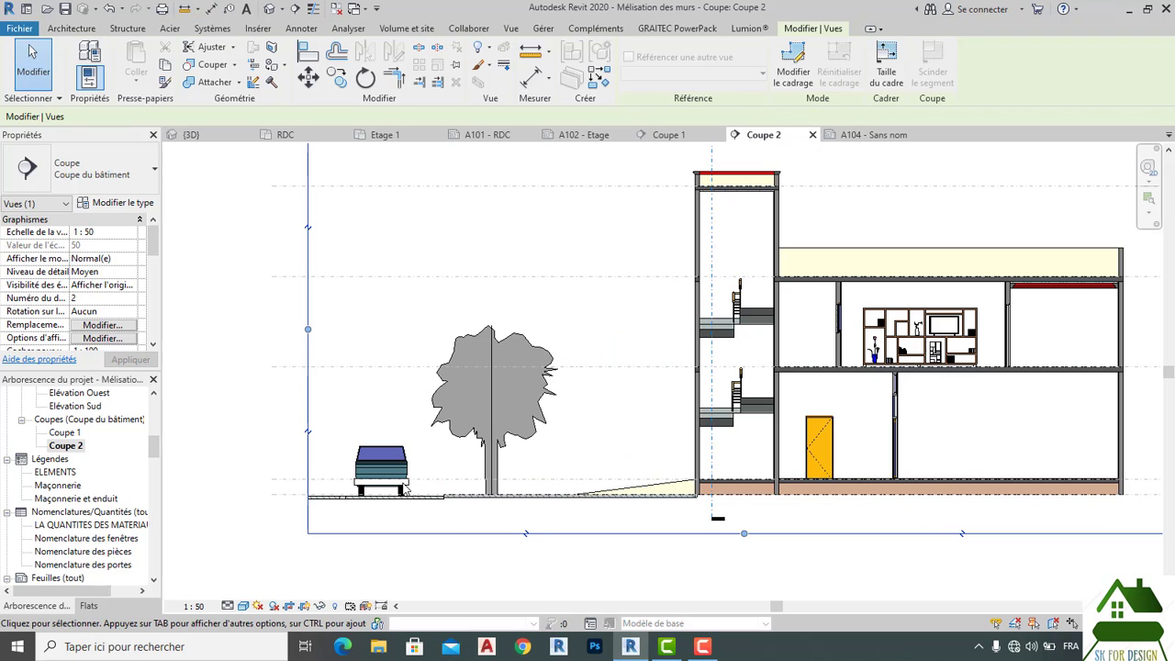
scroll(466, 361, "down", 2)
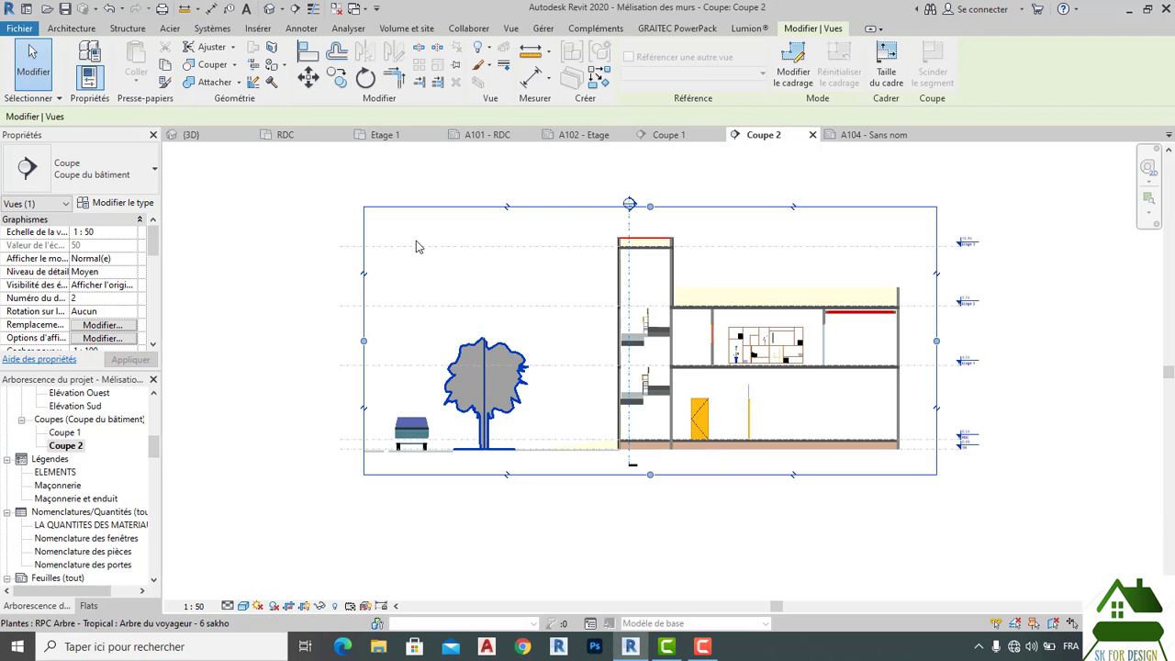
Step: Look over the RDC and Etage 1 floor plans, clearing the selected section line in the RDC plan
left_click(296, 140)
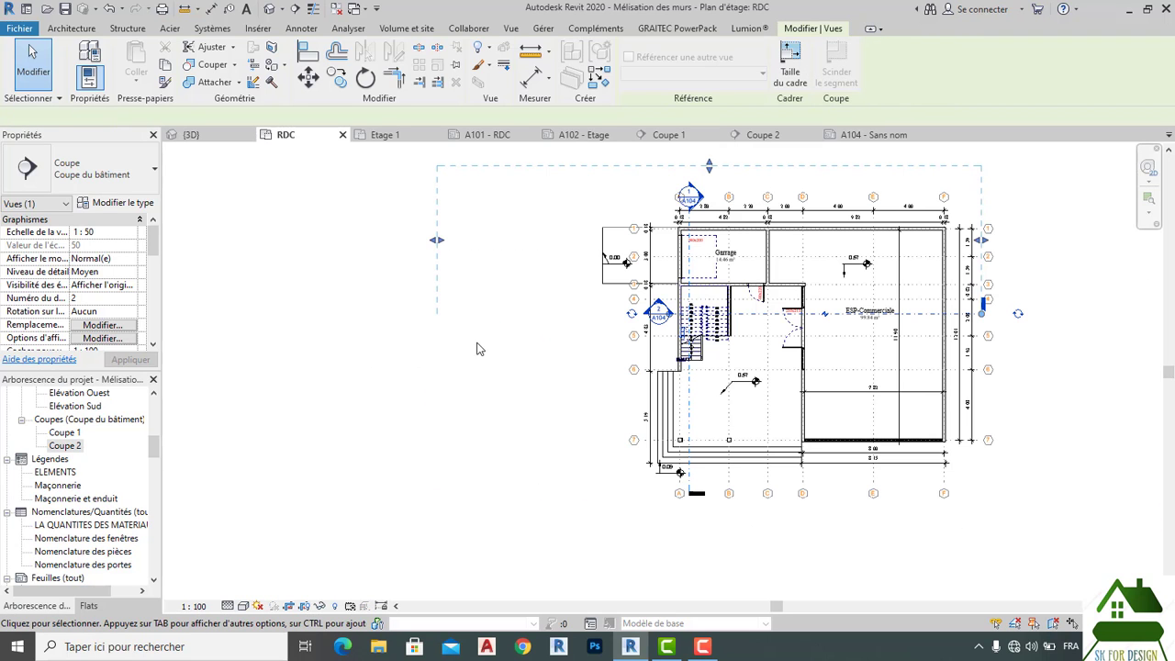
scroll(1056, 363, "up", 3)
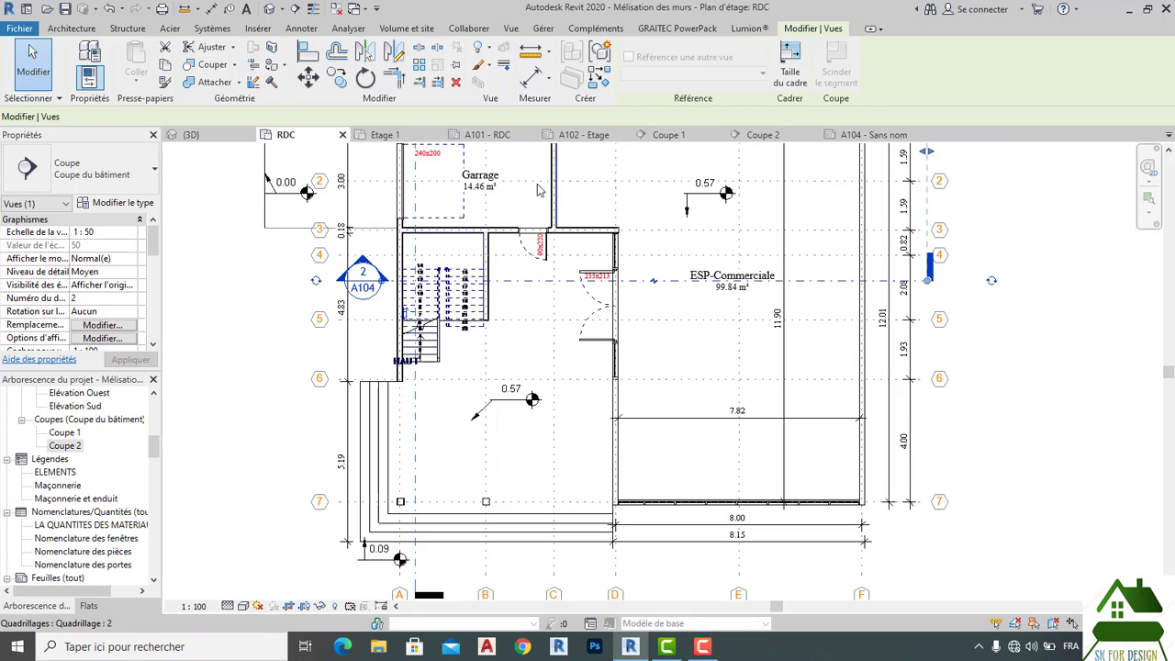
scroll(539, 190, "down", 2)
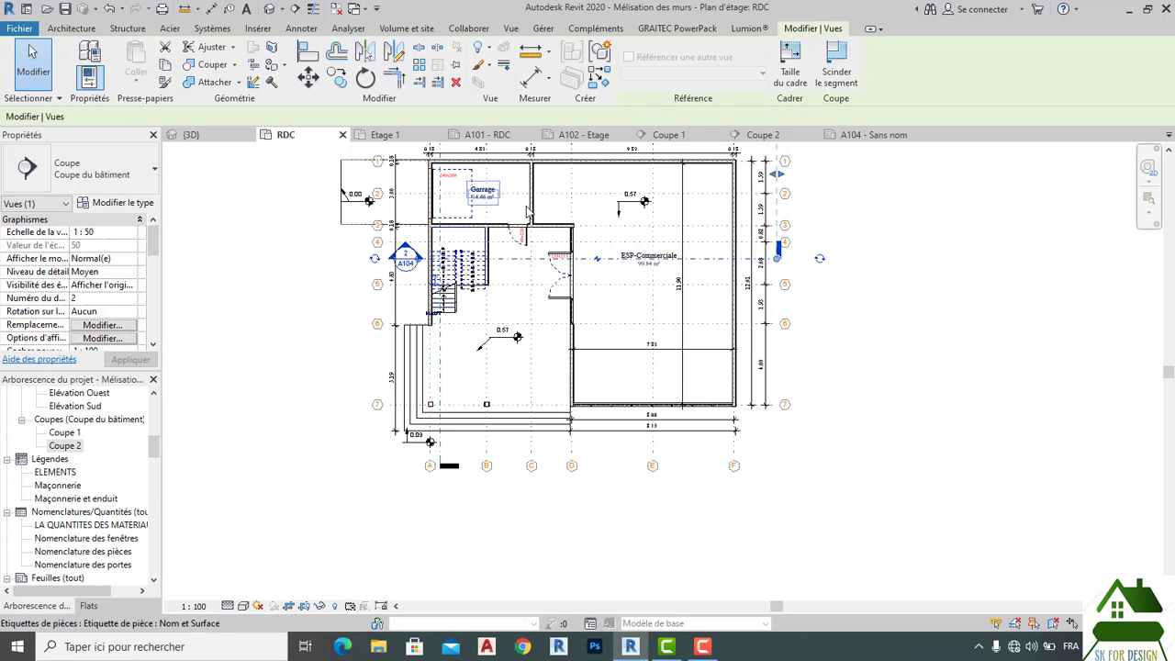
scroll(574, 294, "down", 3)
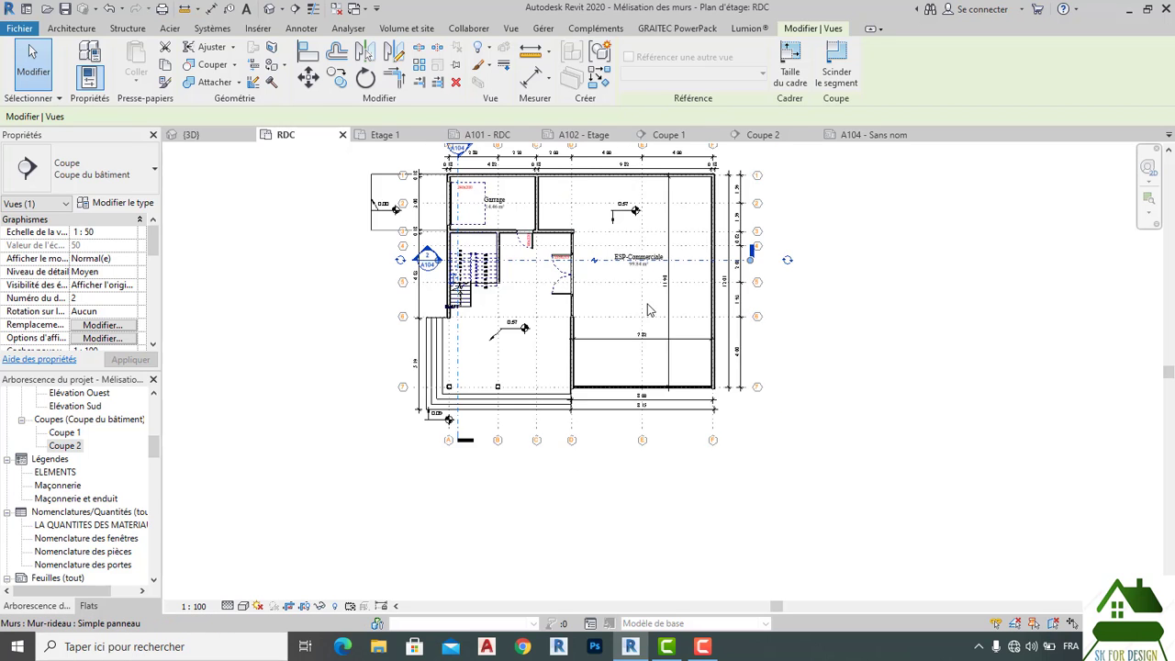
left_click(771, 356)
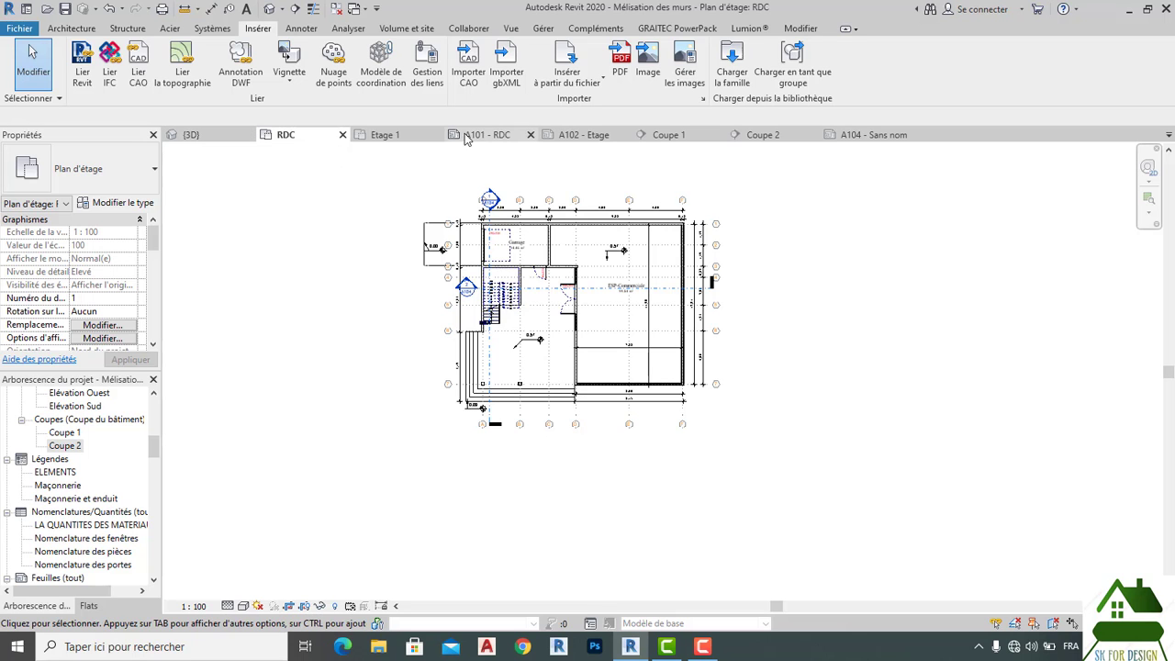
left_click(400, 136)
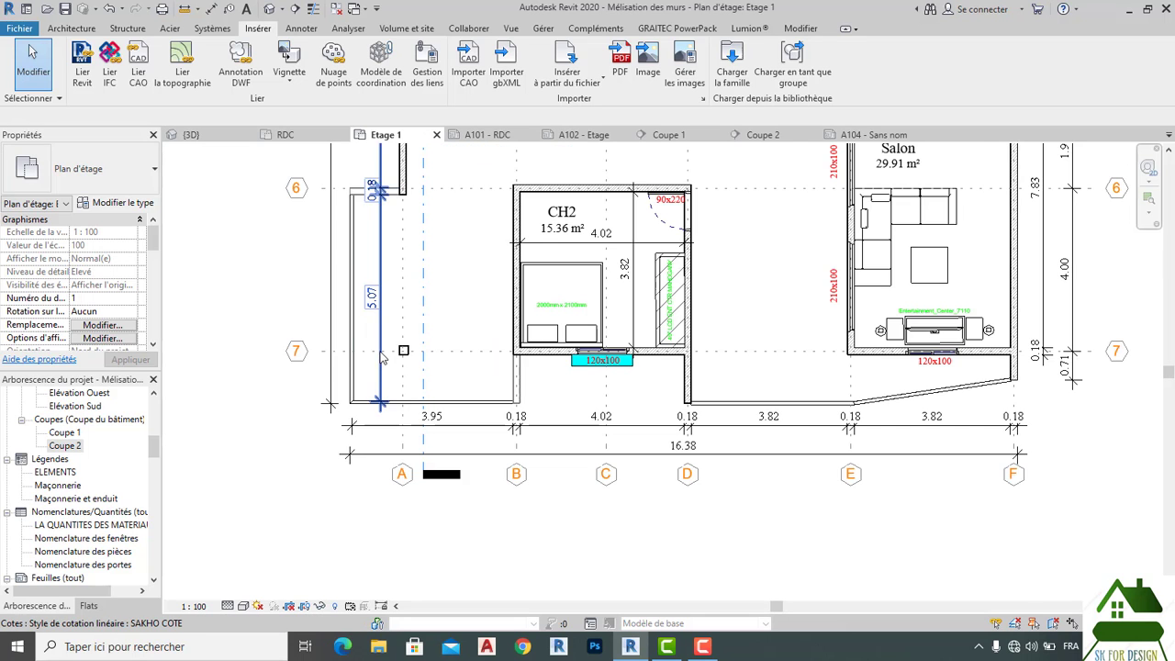
scroll(380, 355, "down", 4)
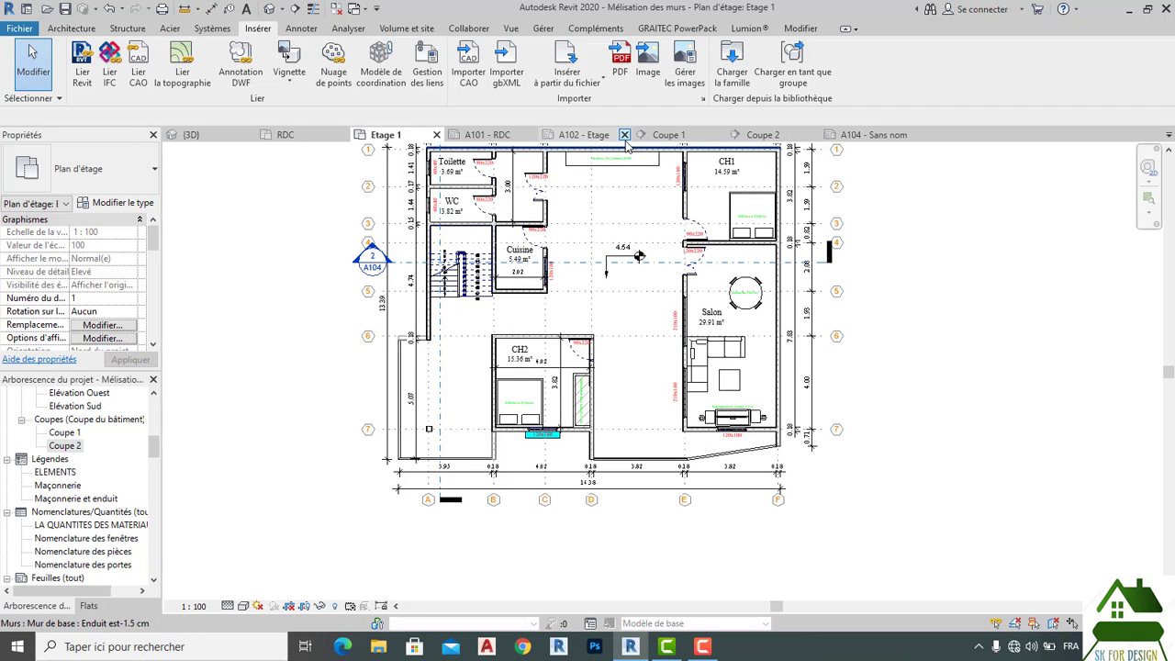
Step: Review sheet A104, examining the LA QUANTITES DES MATERIAUX schedule segments and the placement of the two sections
left_click(868, 135)
scroll(392, 348, "down", 2)
scroll(493, 419, "down", 2)
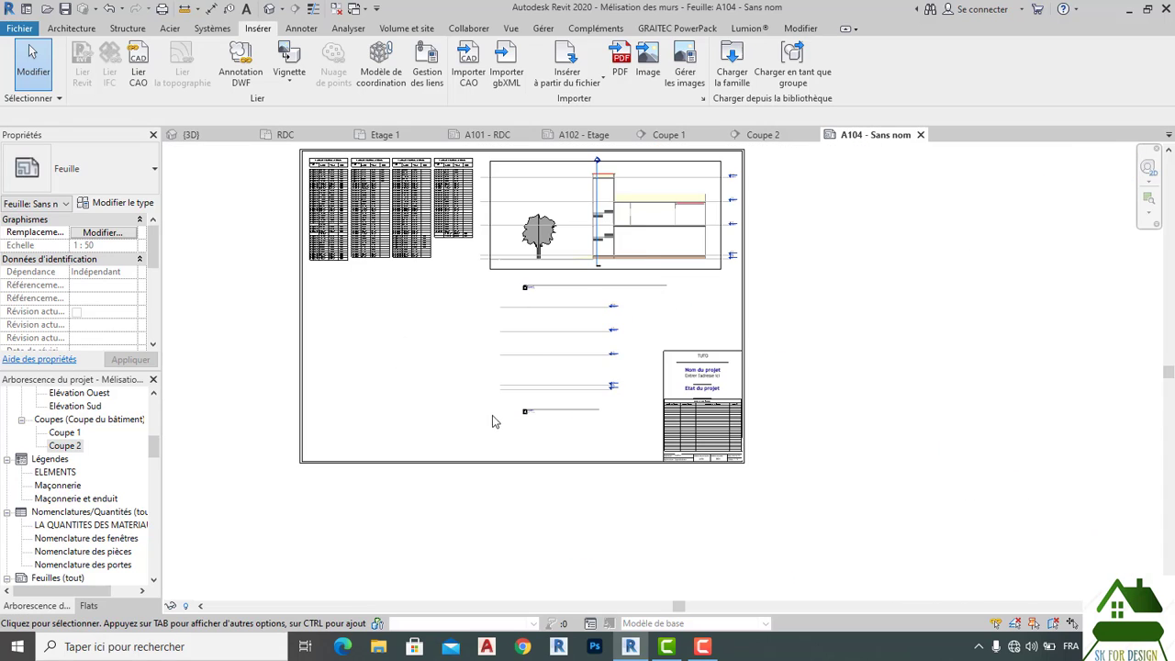
scroll(496, 285, "up", 5)
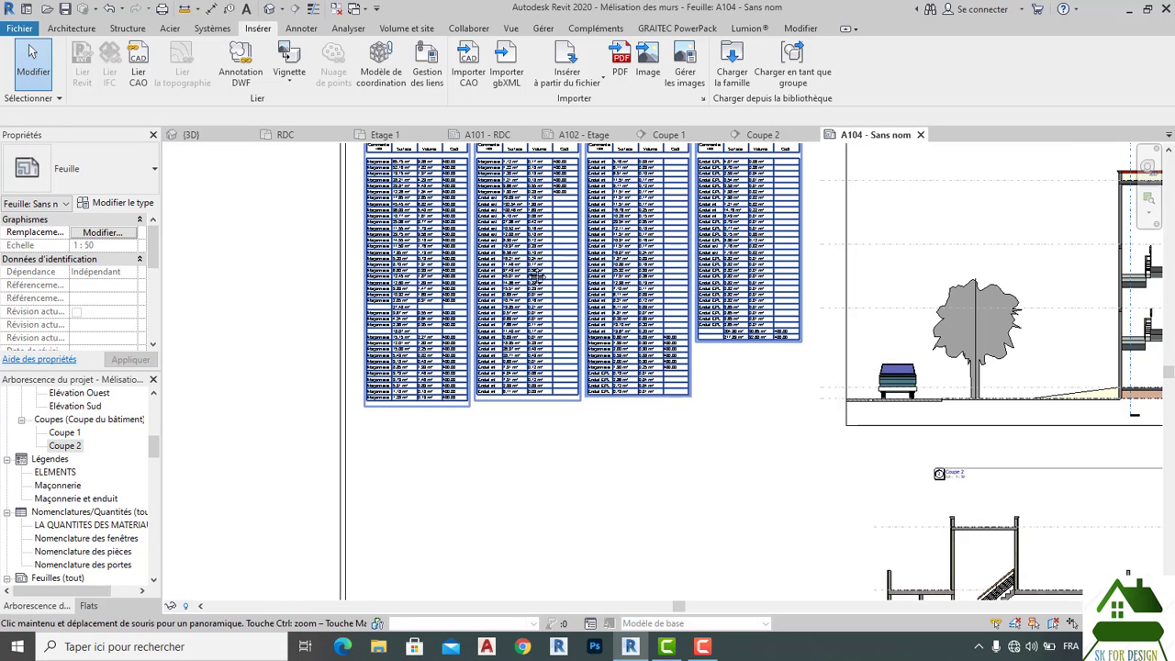
scroll(715, 357, "down", 2)
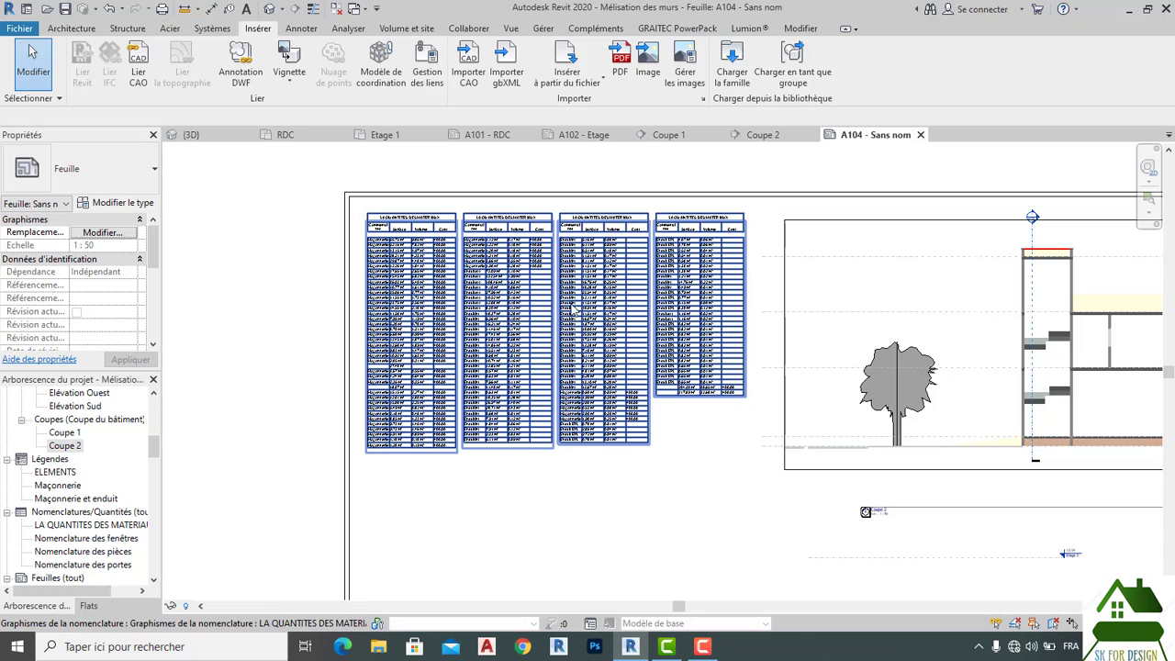
scroll(532, 260, "up", 1)
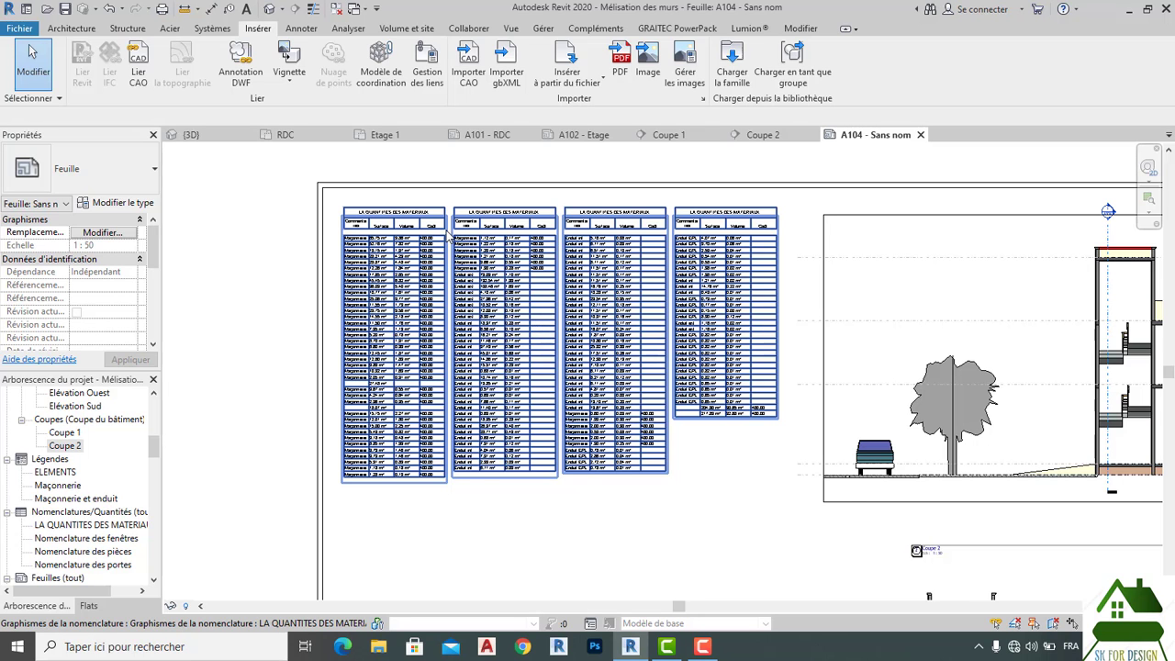
scroll(447, 236, "down", 3)
scroll(446, 236, "down", 2)
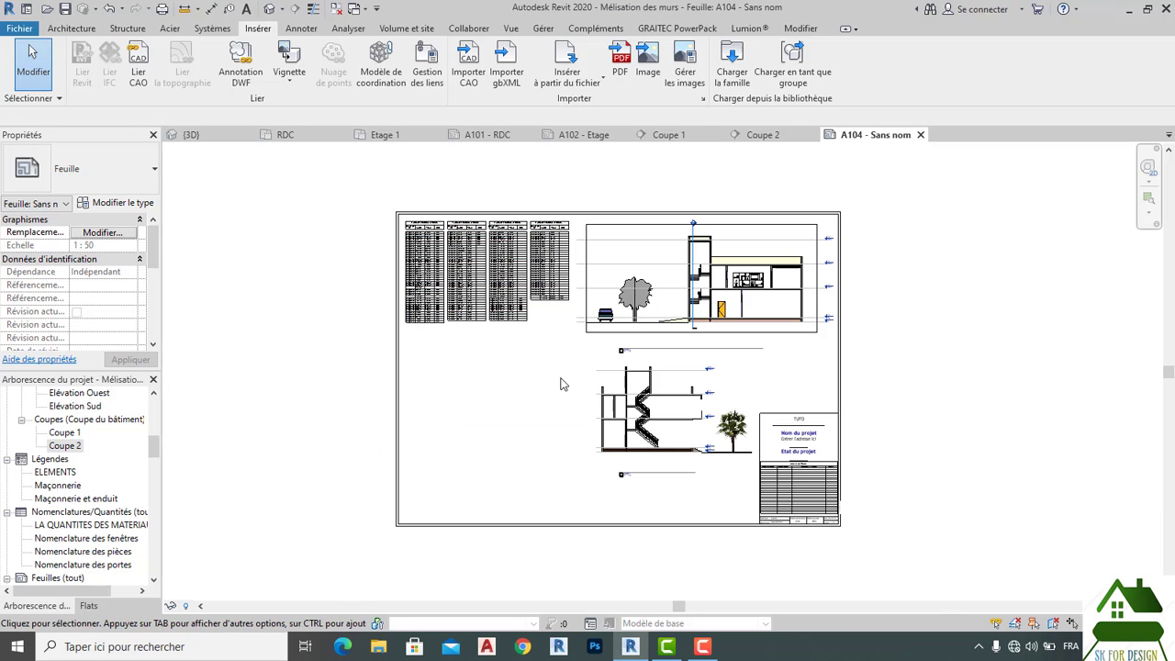